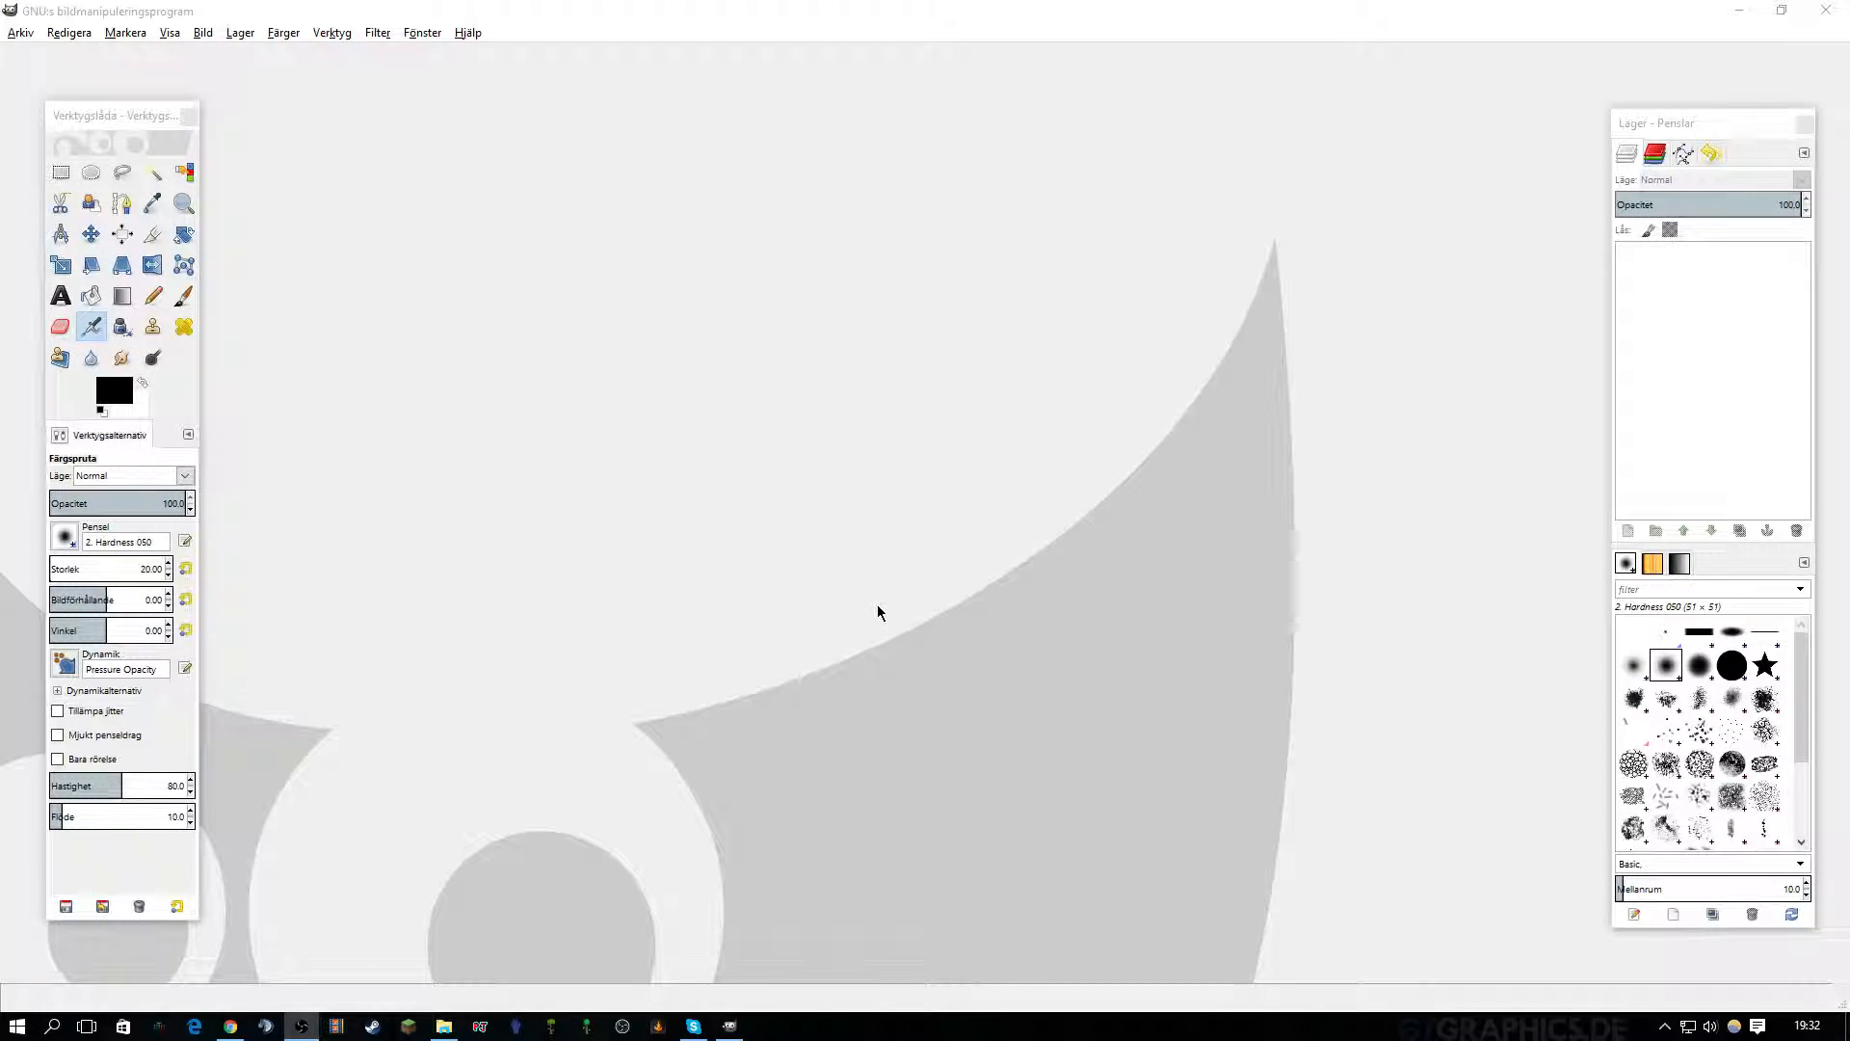
Create a new blank image of 1920 by 1080 pixels.
click(916, 477)
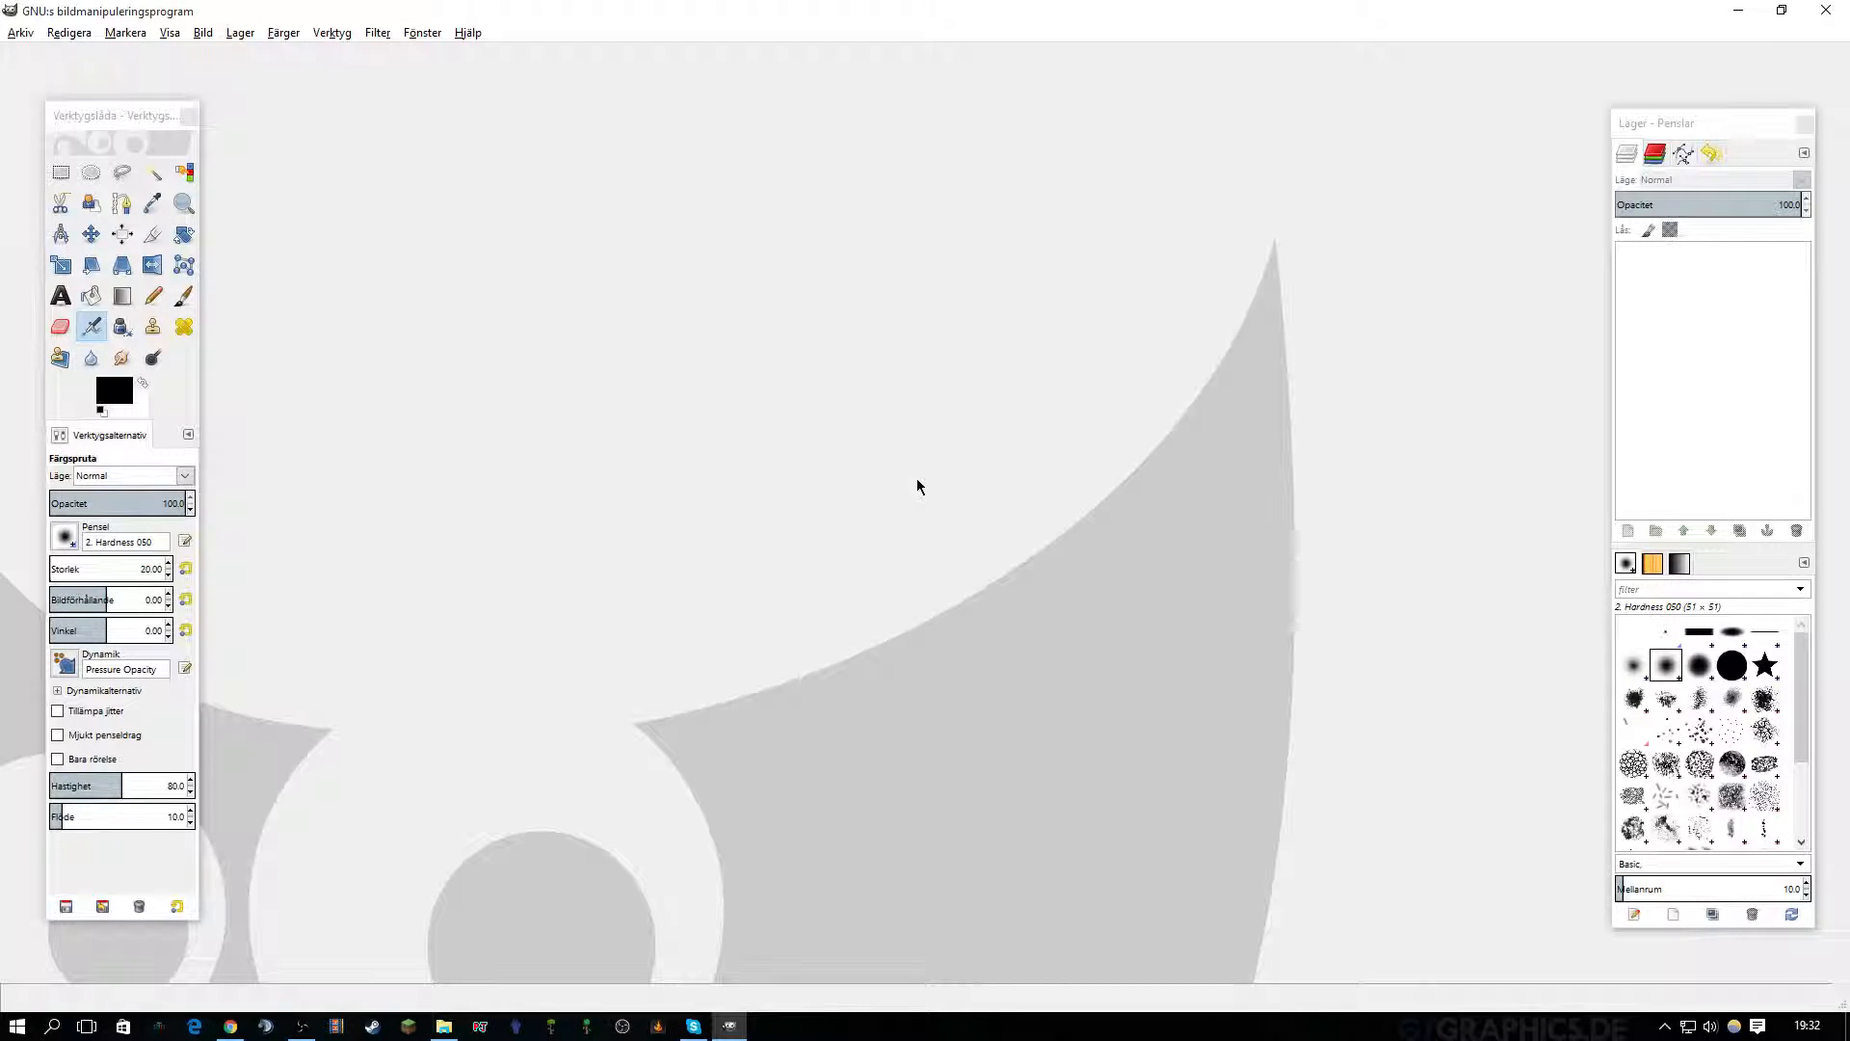
key(ctrl+n)
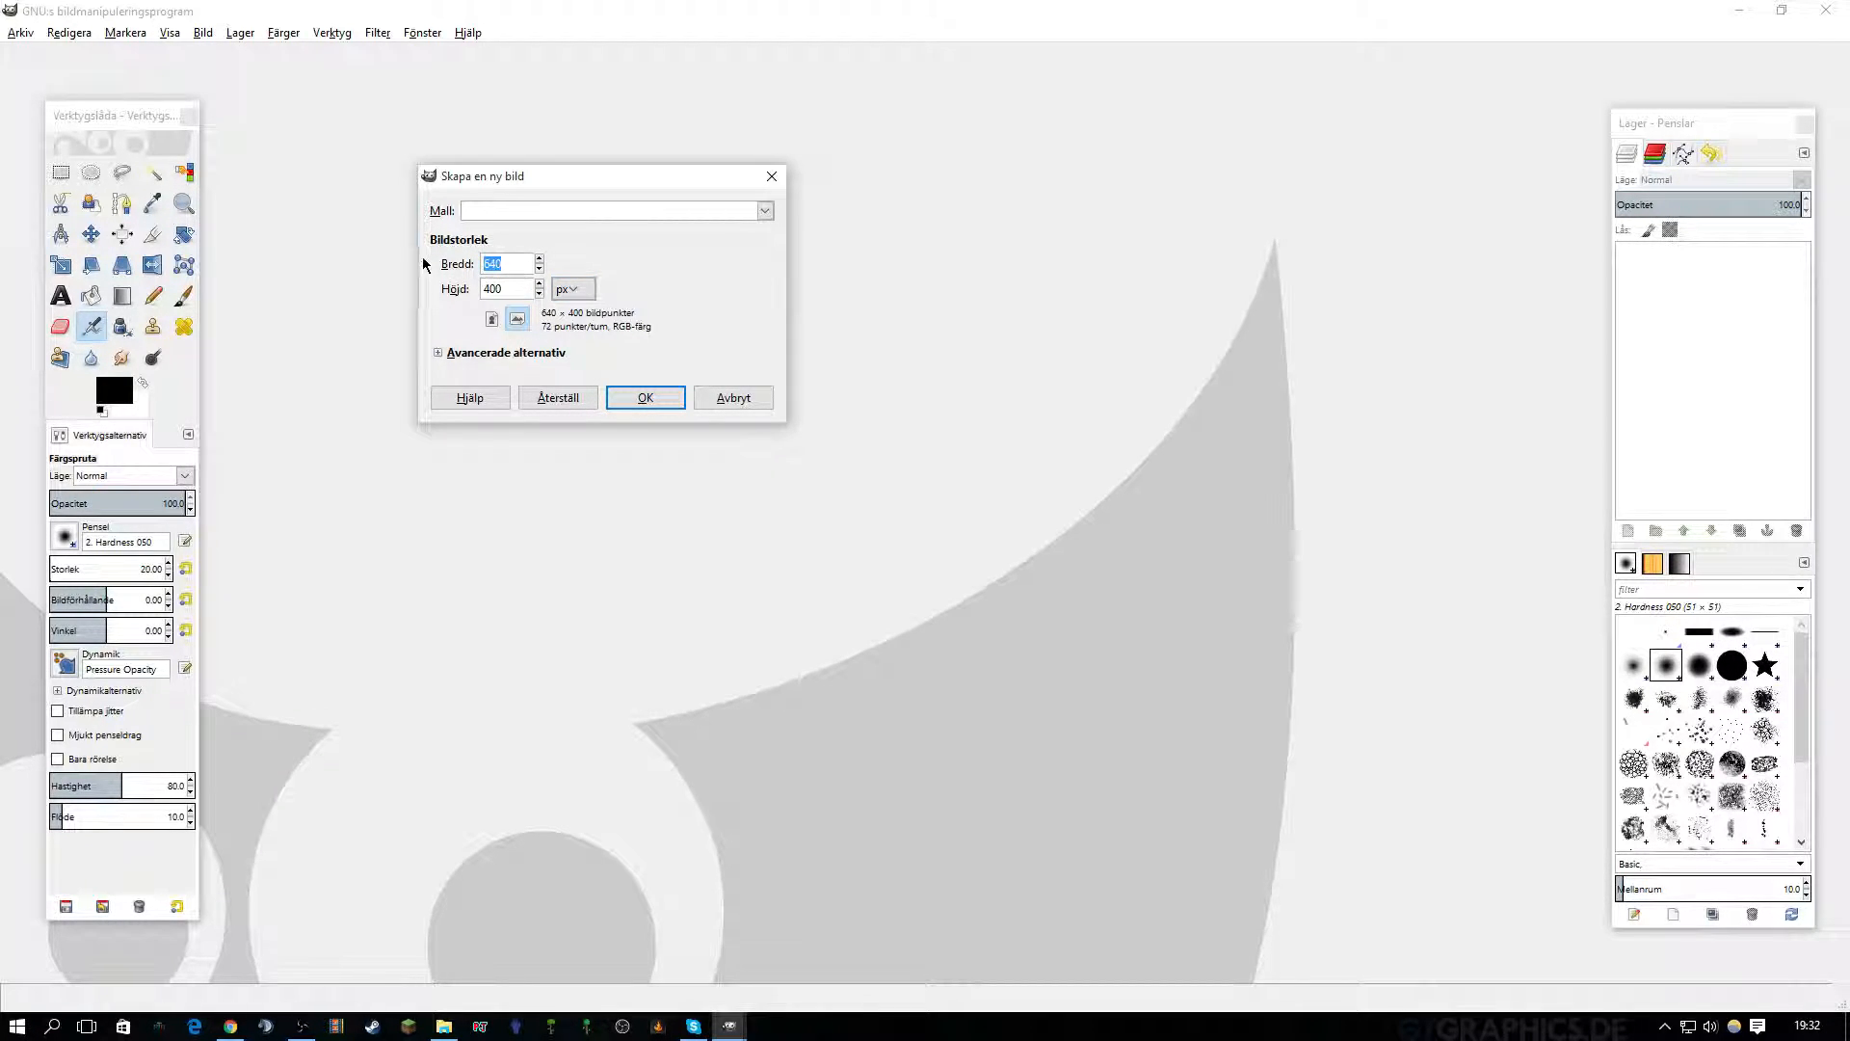
click(525, 267)
click(646, 397)
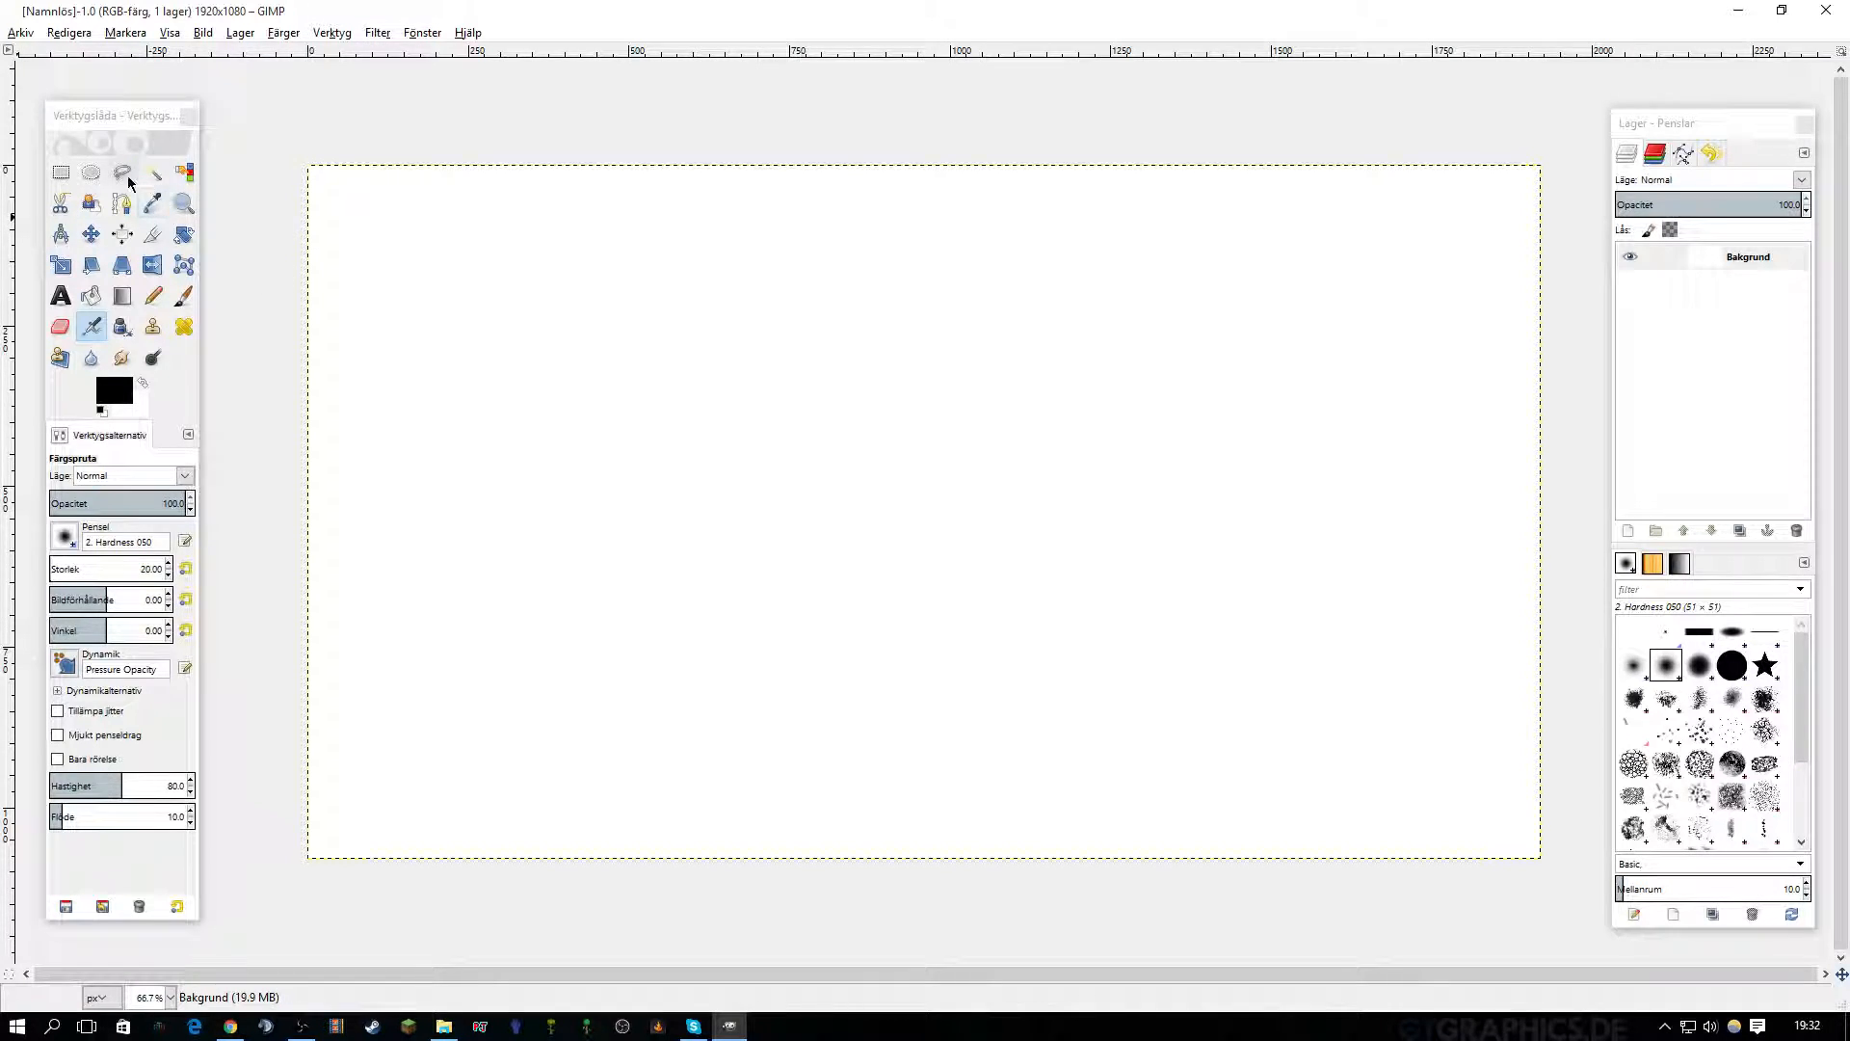
Add the text "Bioshock 2 Part 1" in the upper part of the canvas.
click(62, 300)
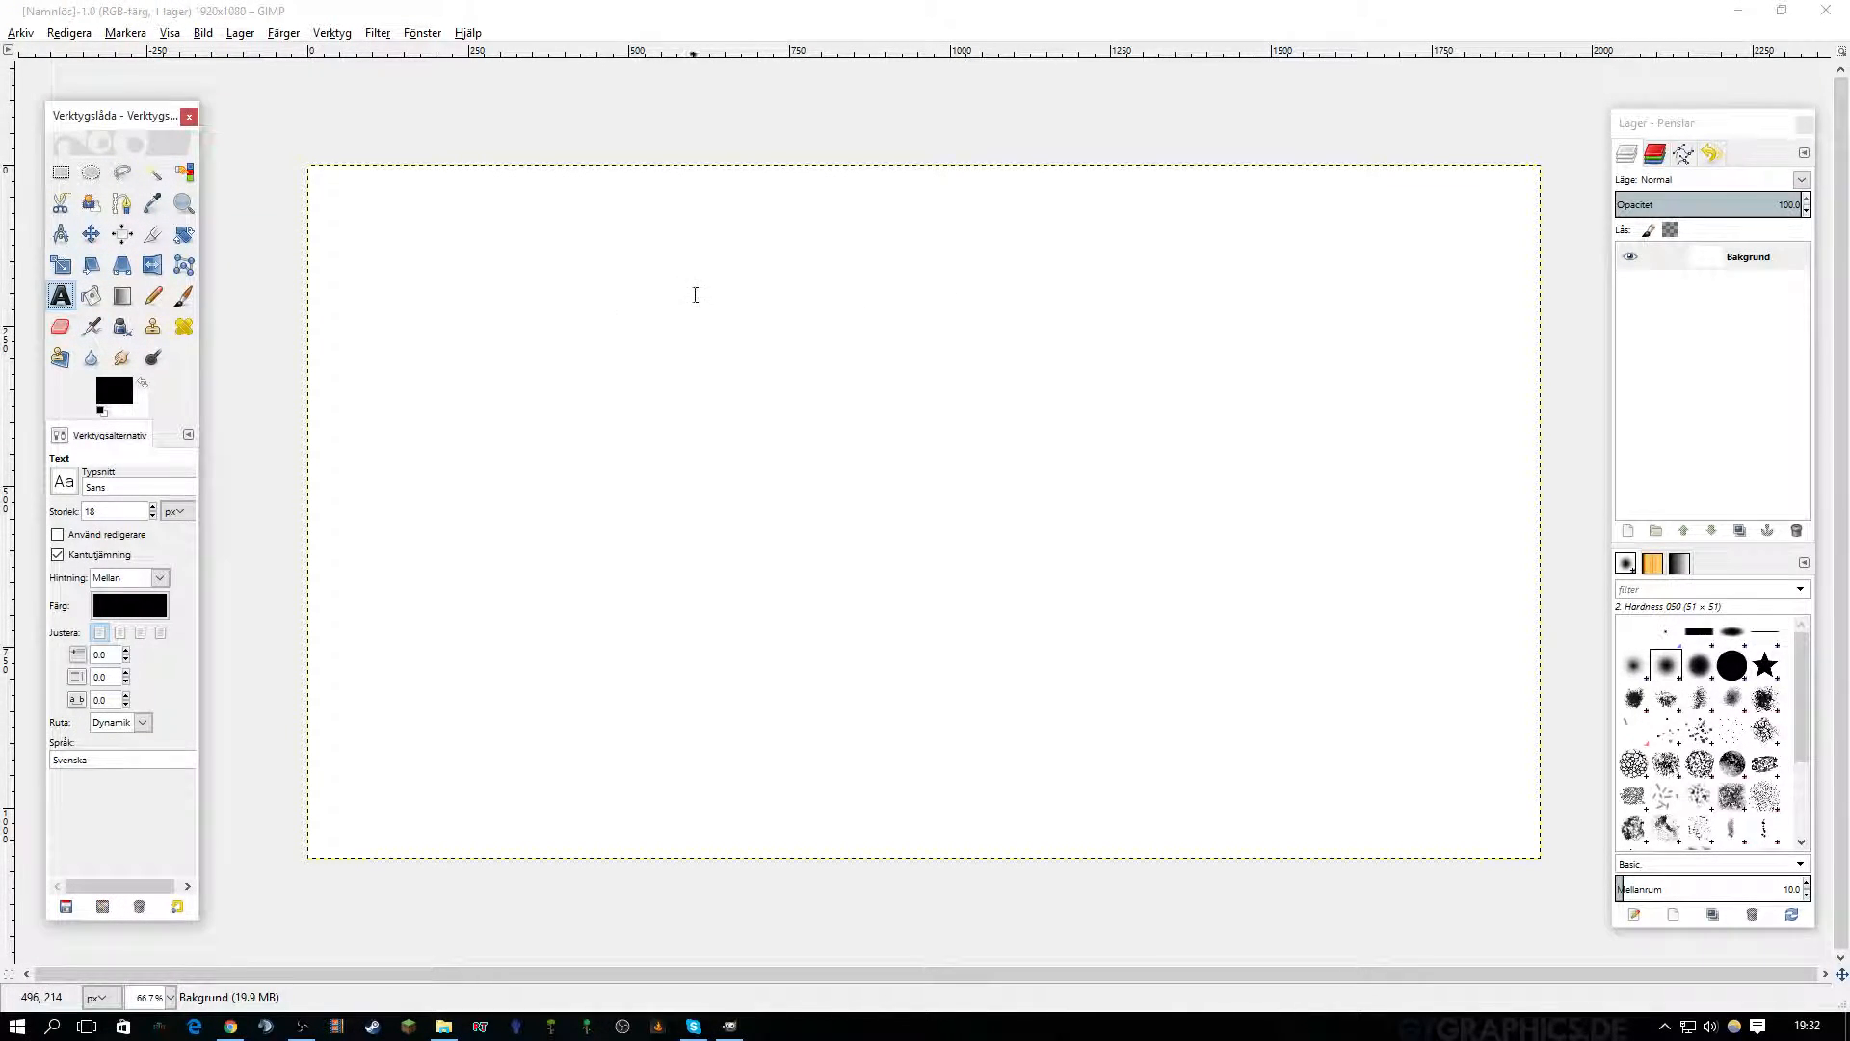
click(845, 310)
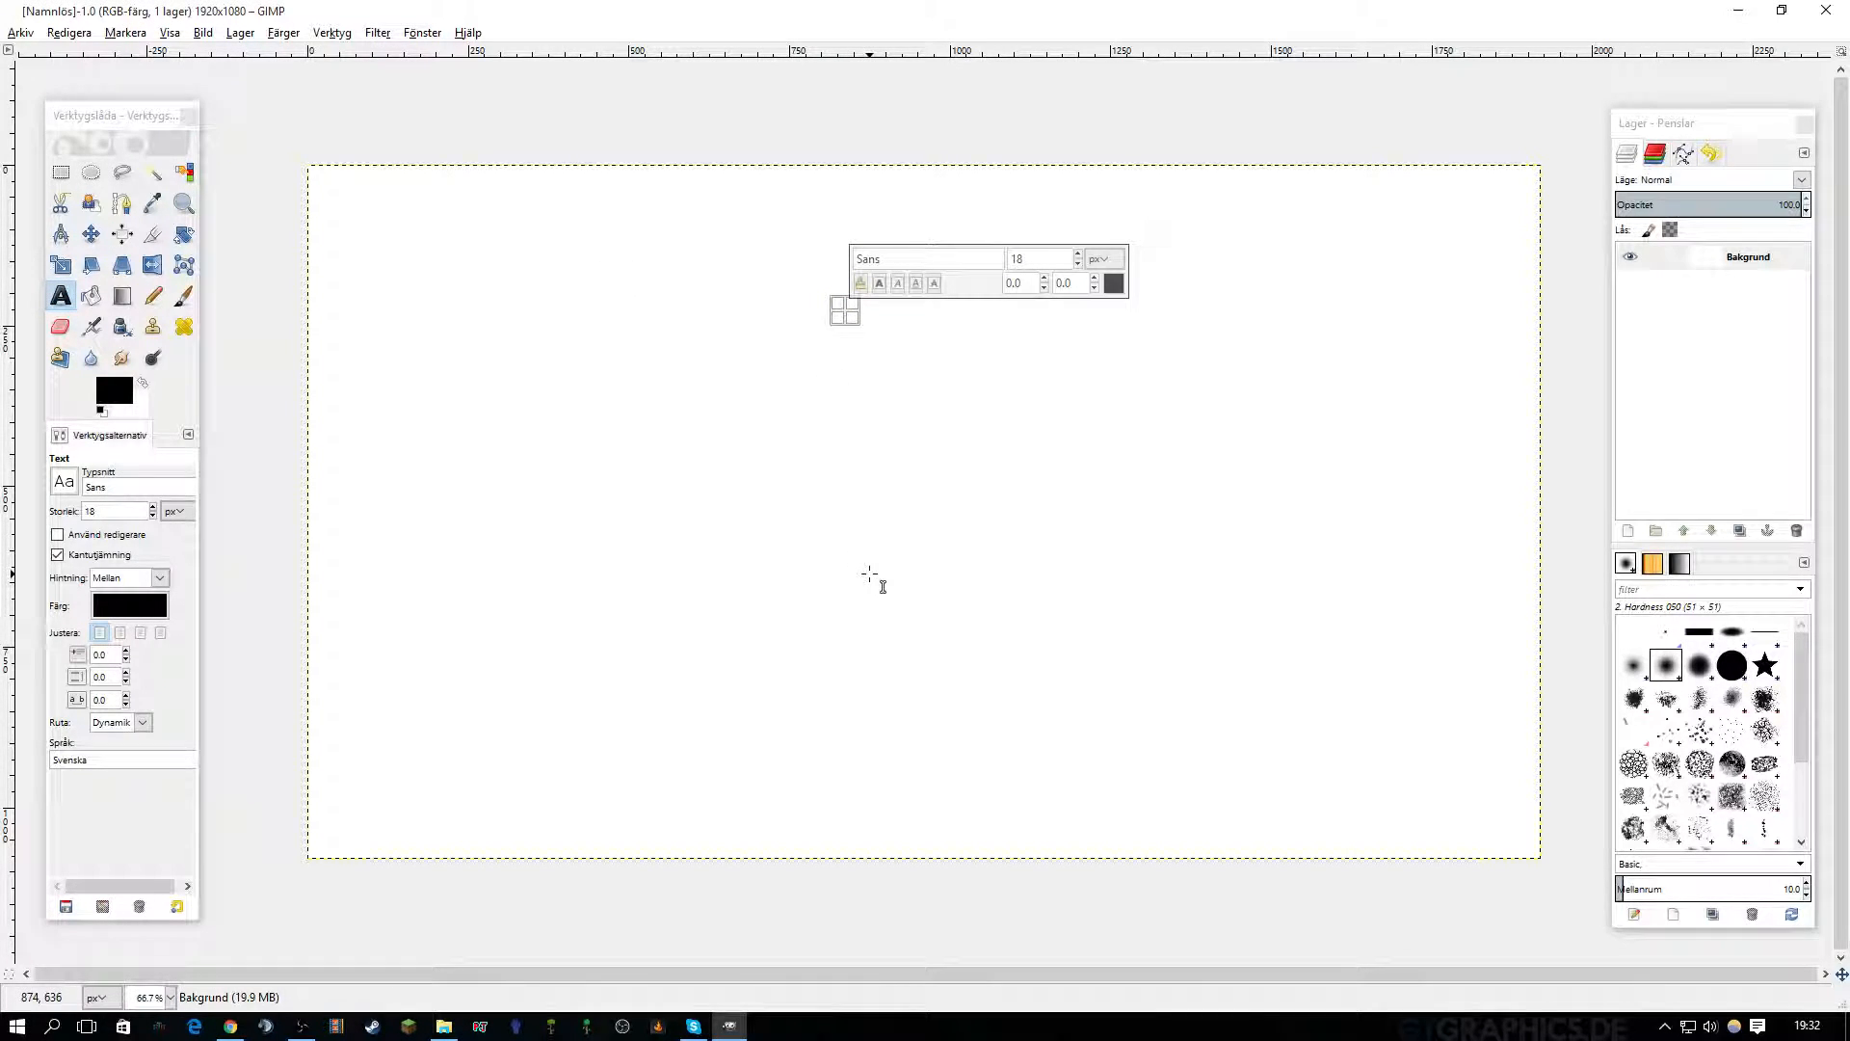
text(B)
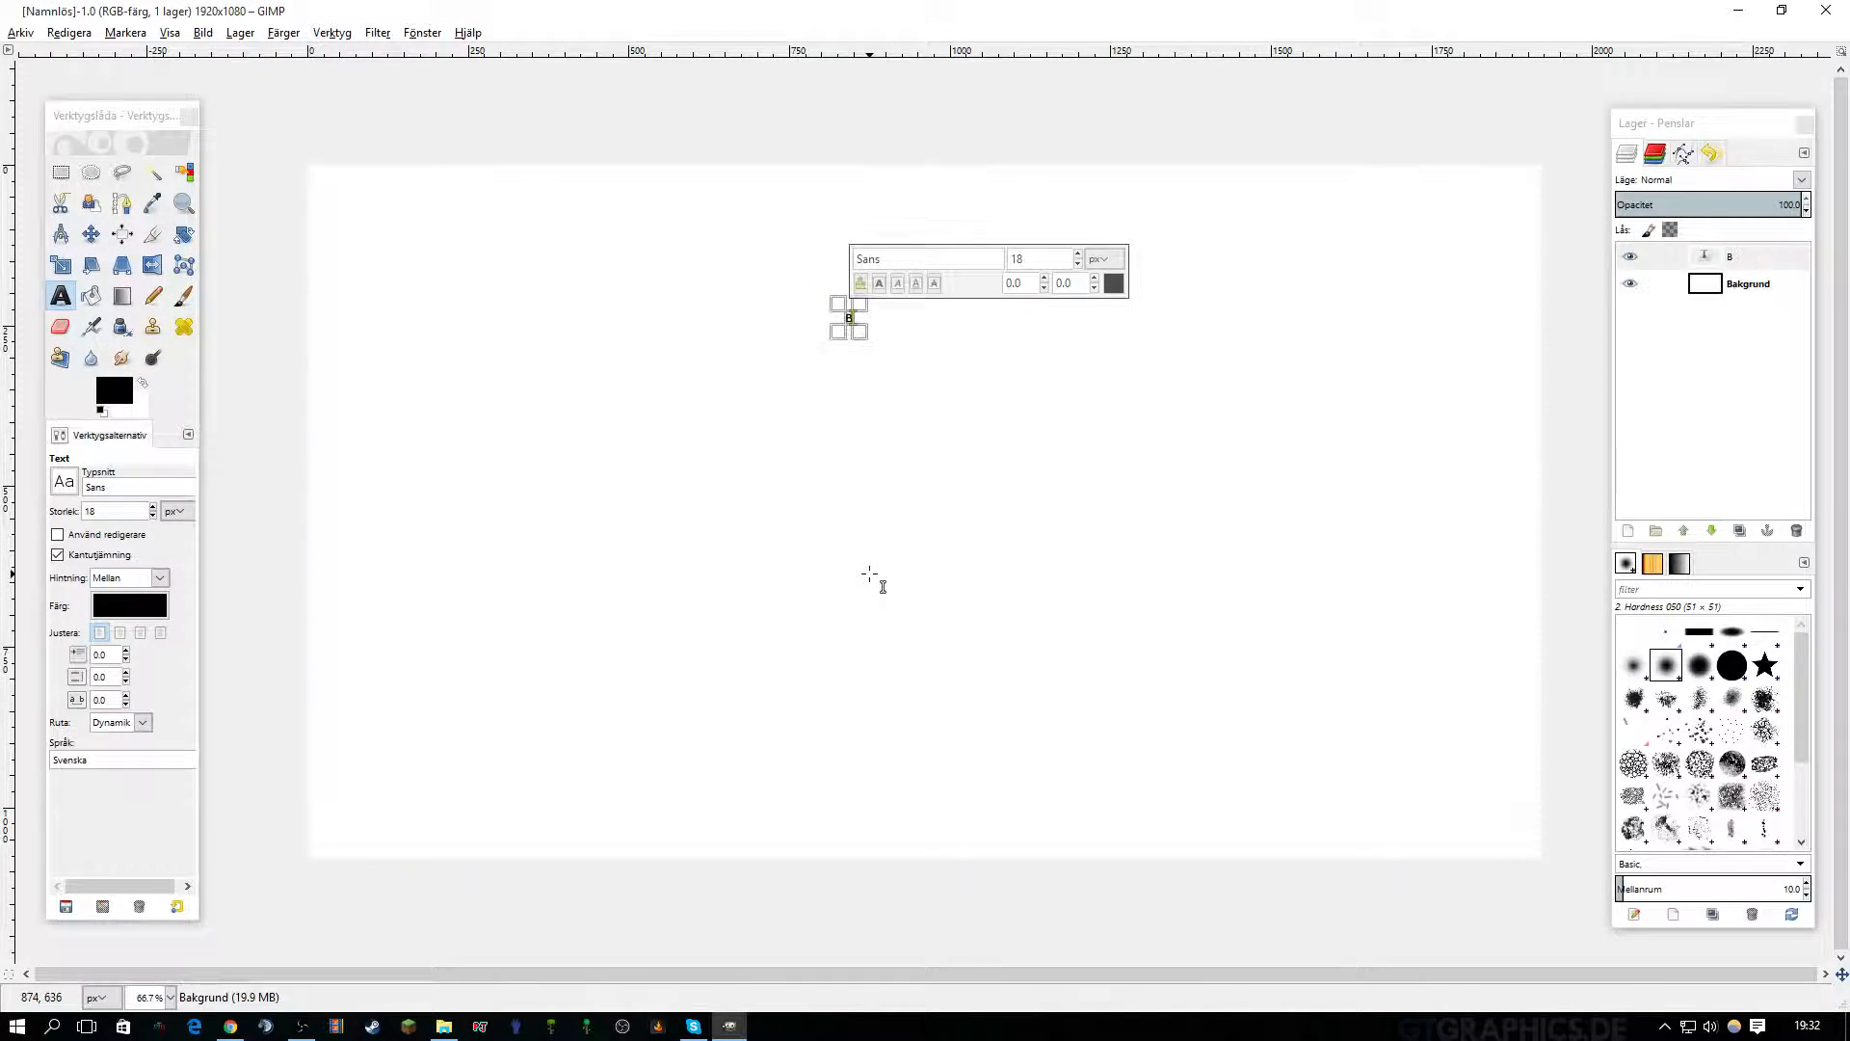
text(io)
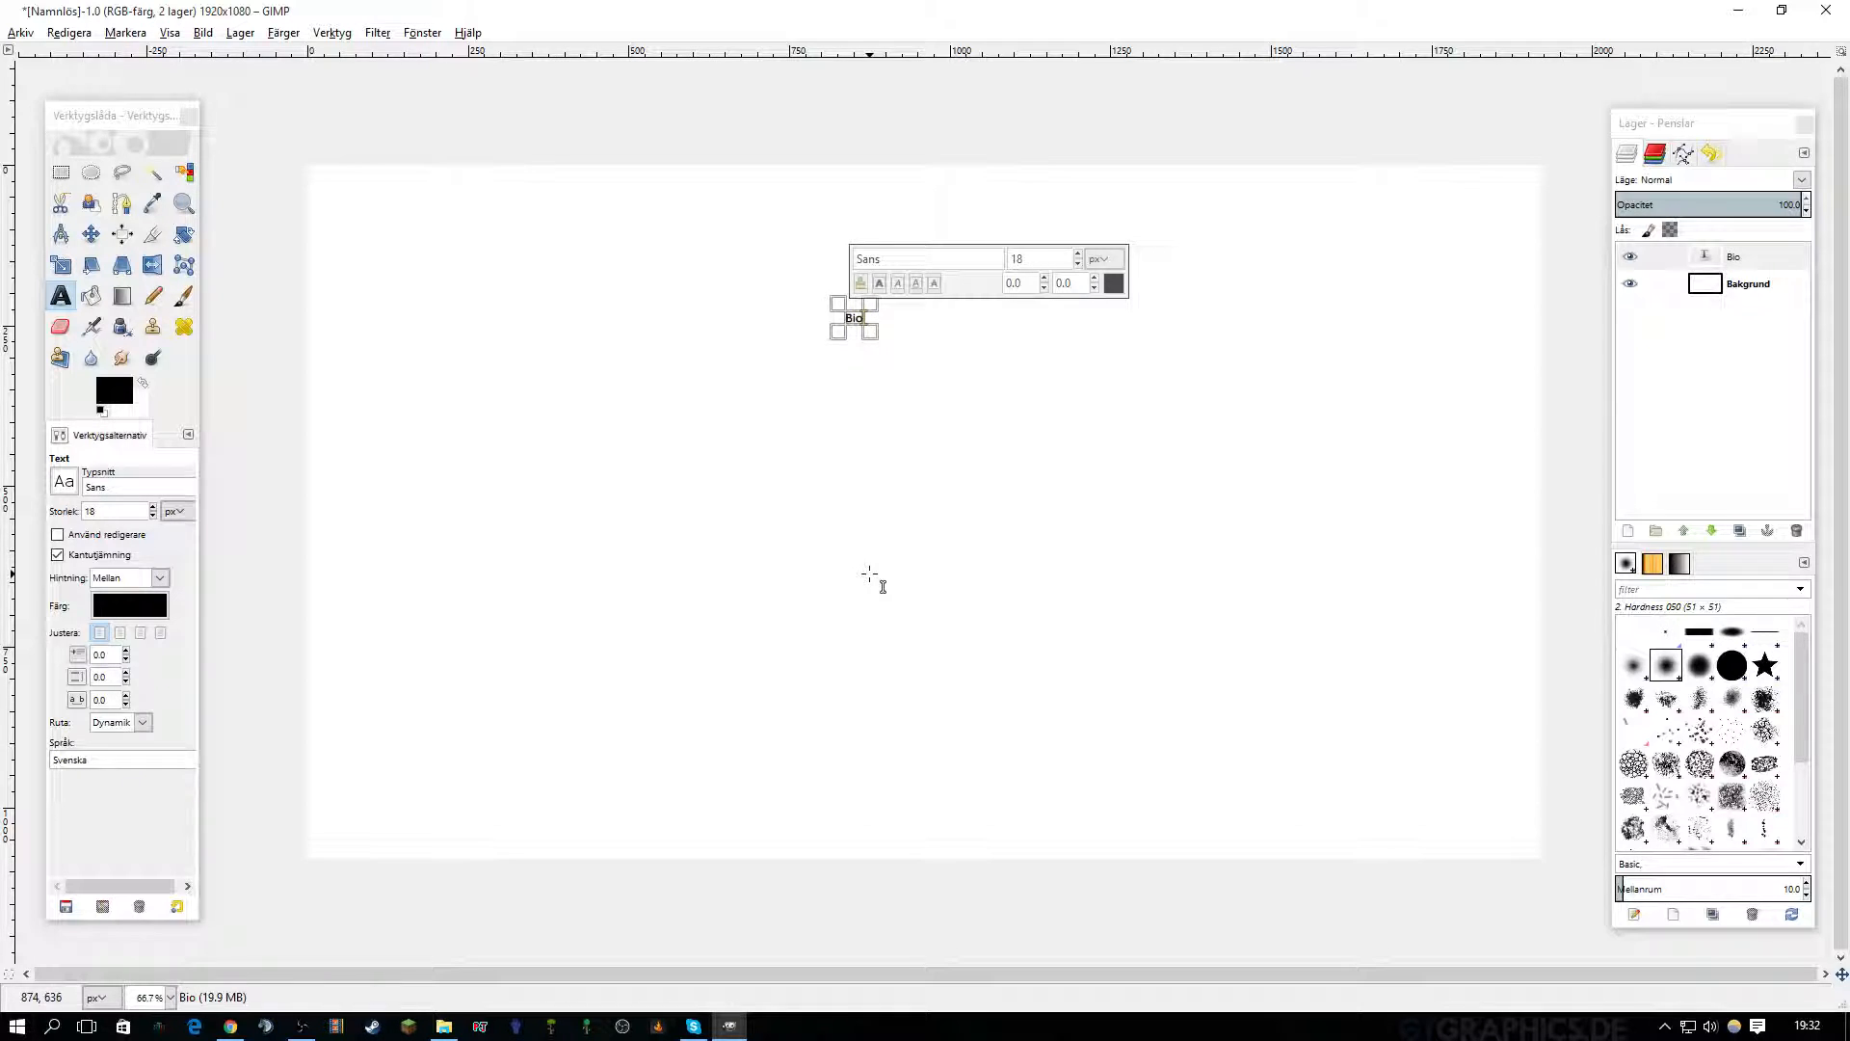
text(shoc)
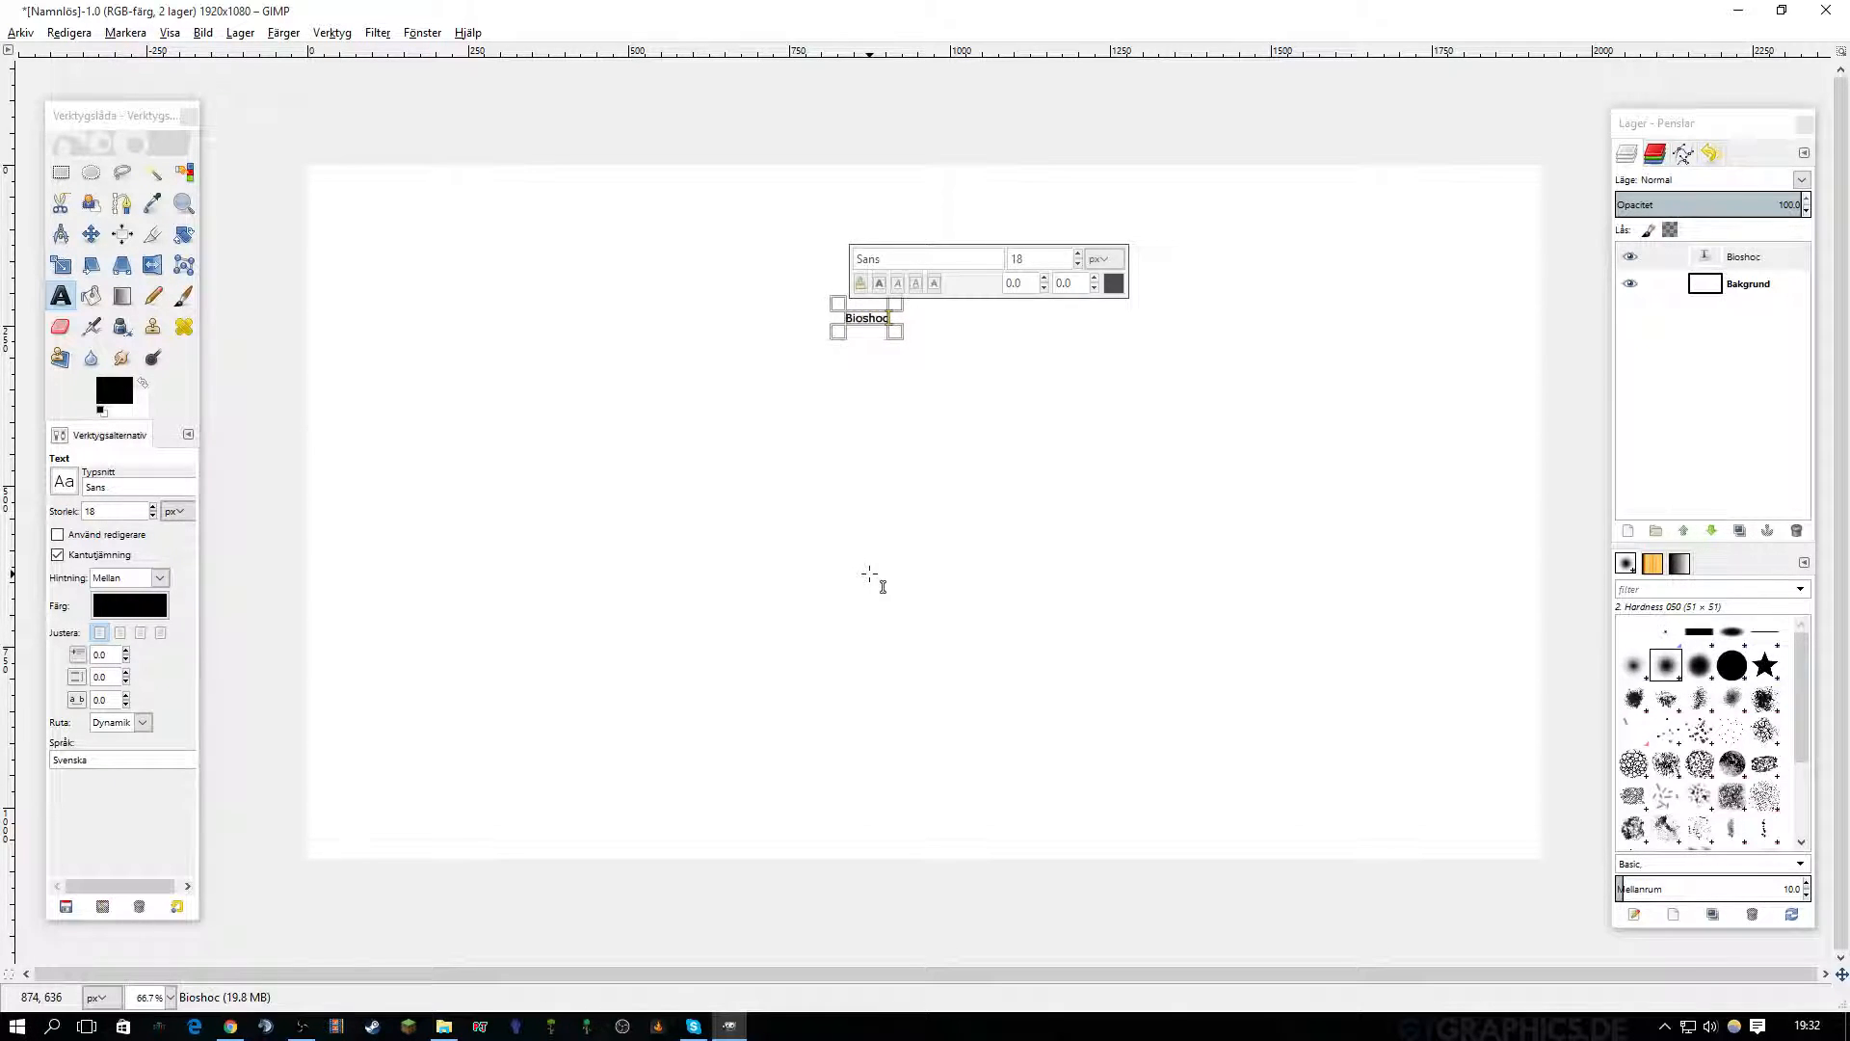
text(k)
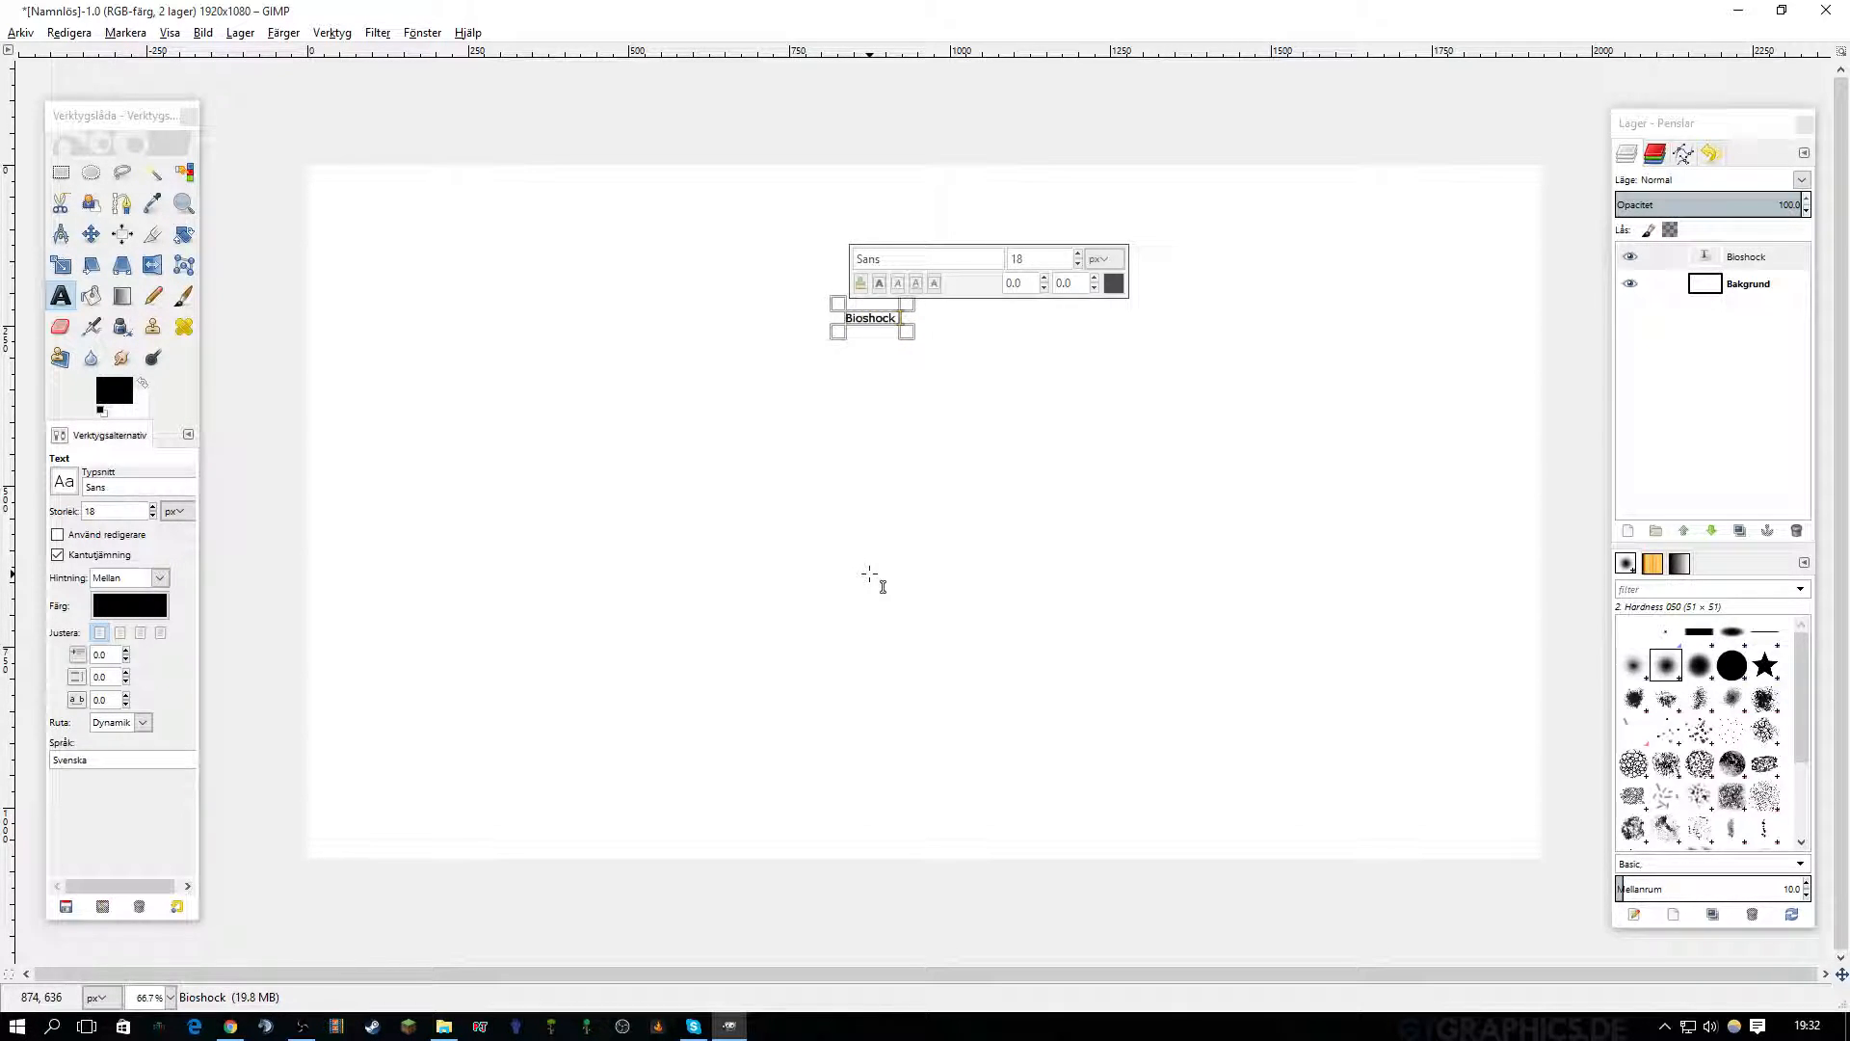
text( 2 Part)
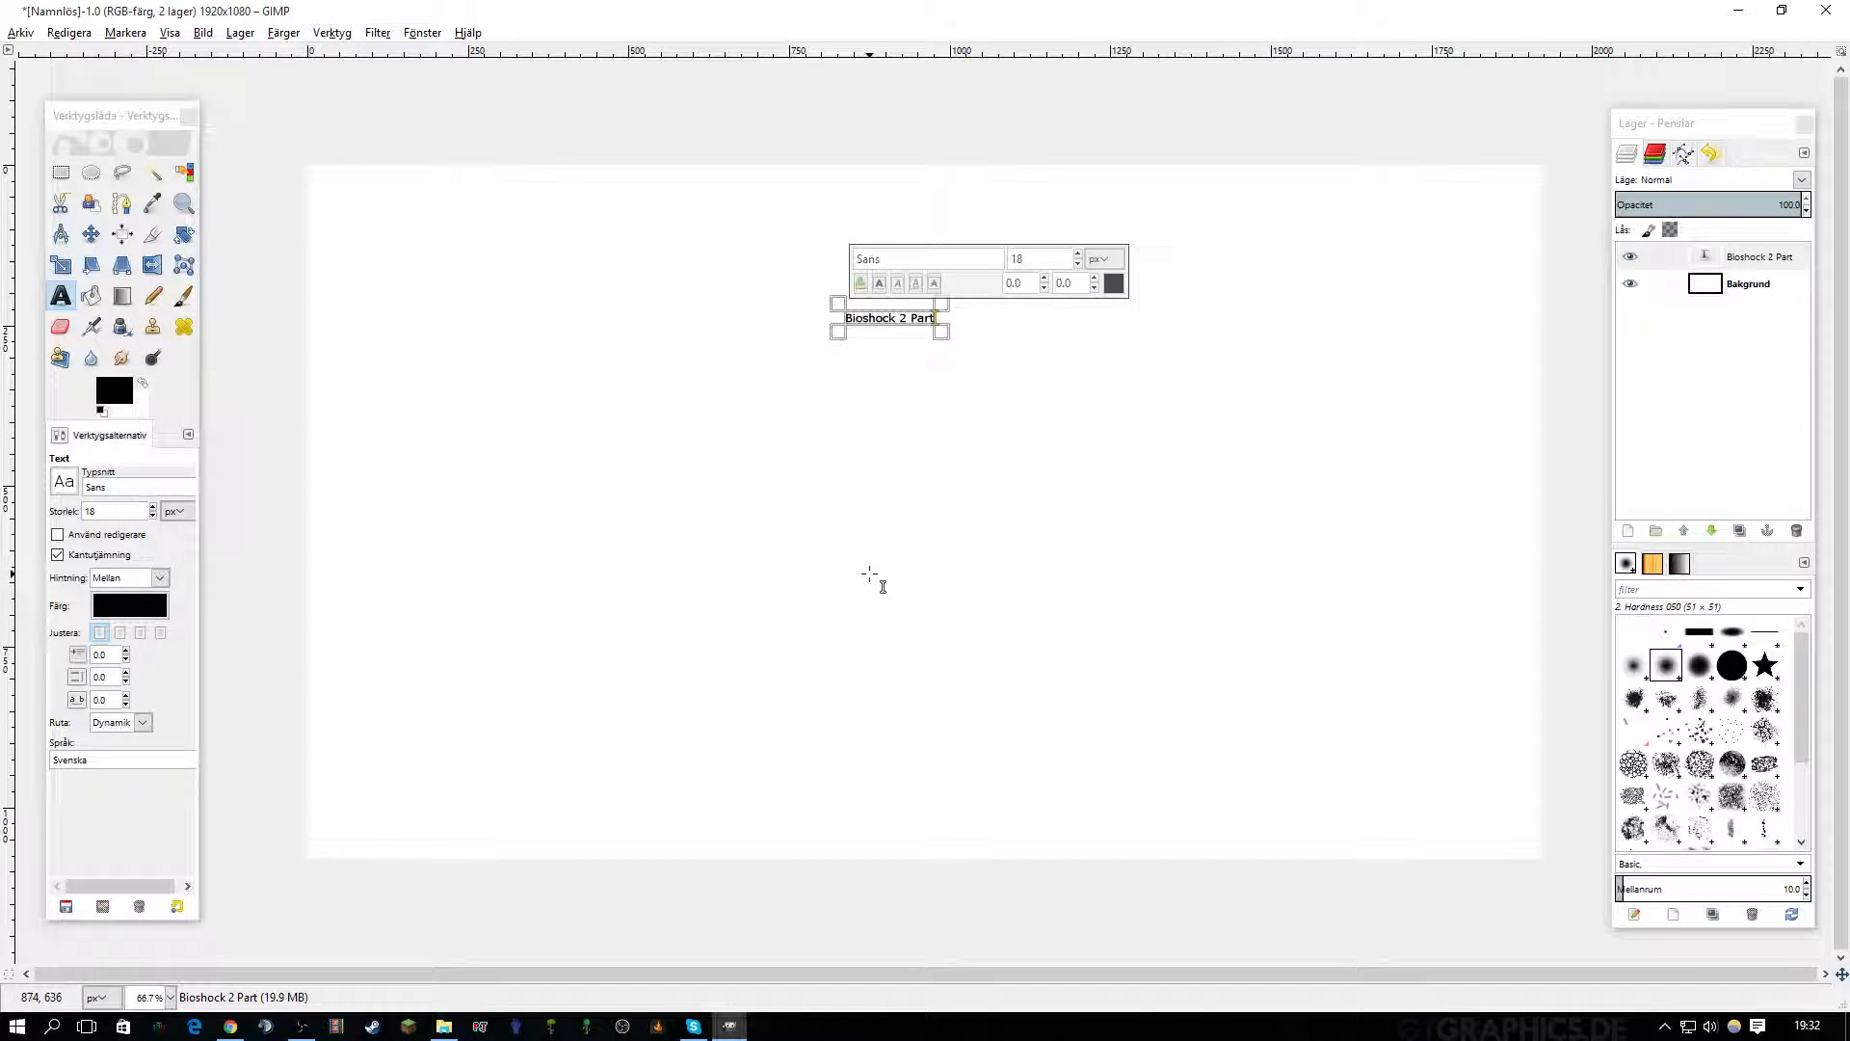
text( 1)
click(1226, 423)
Set the title's font size to 120 px and move it to the horizontal middle of the canvas's upper part.
click(901, 327)
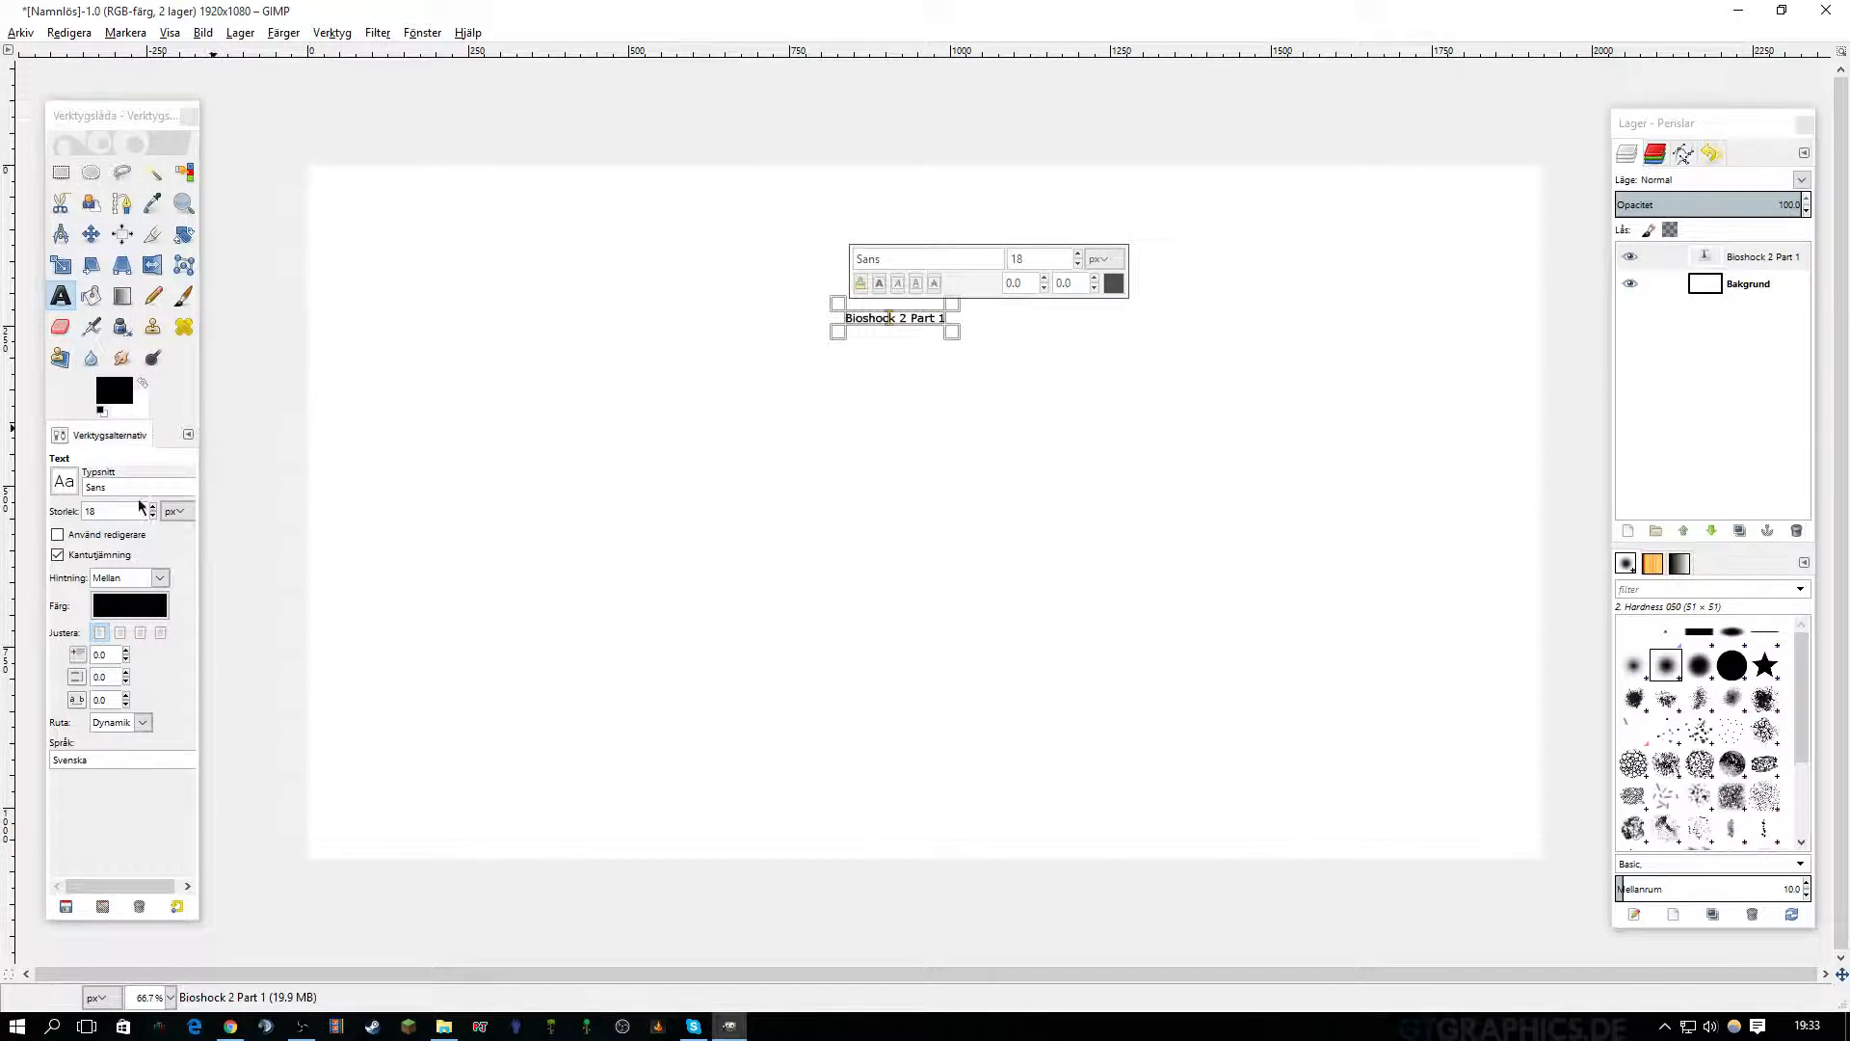
click(107, 513)
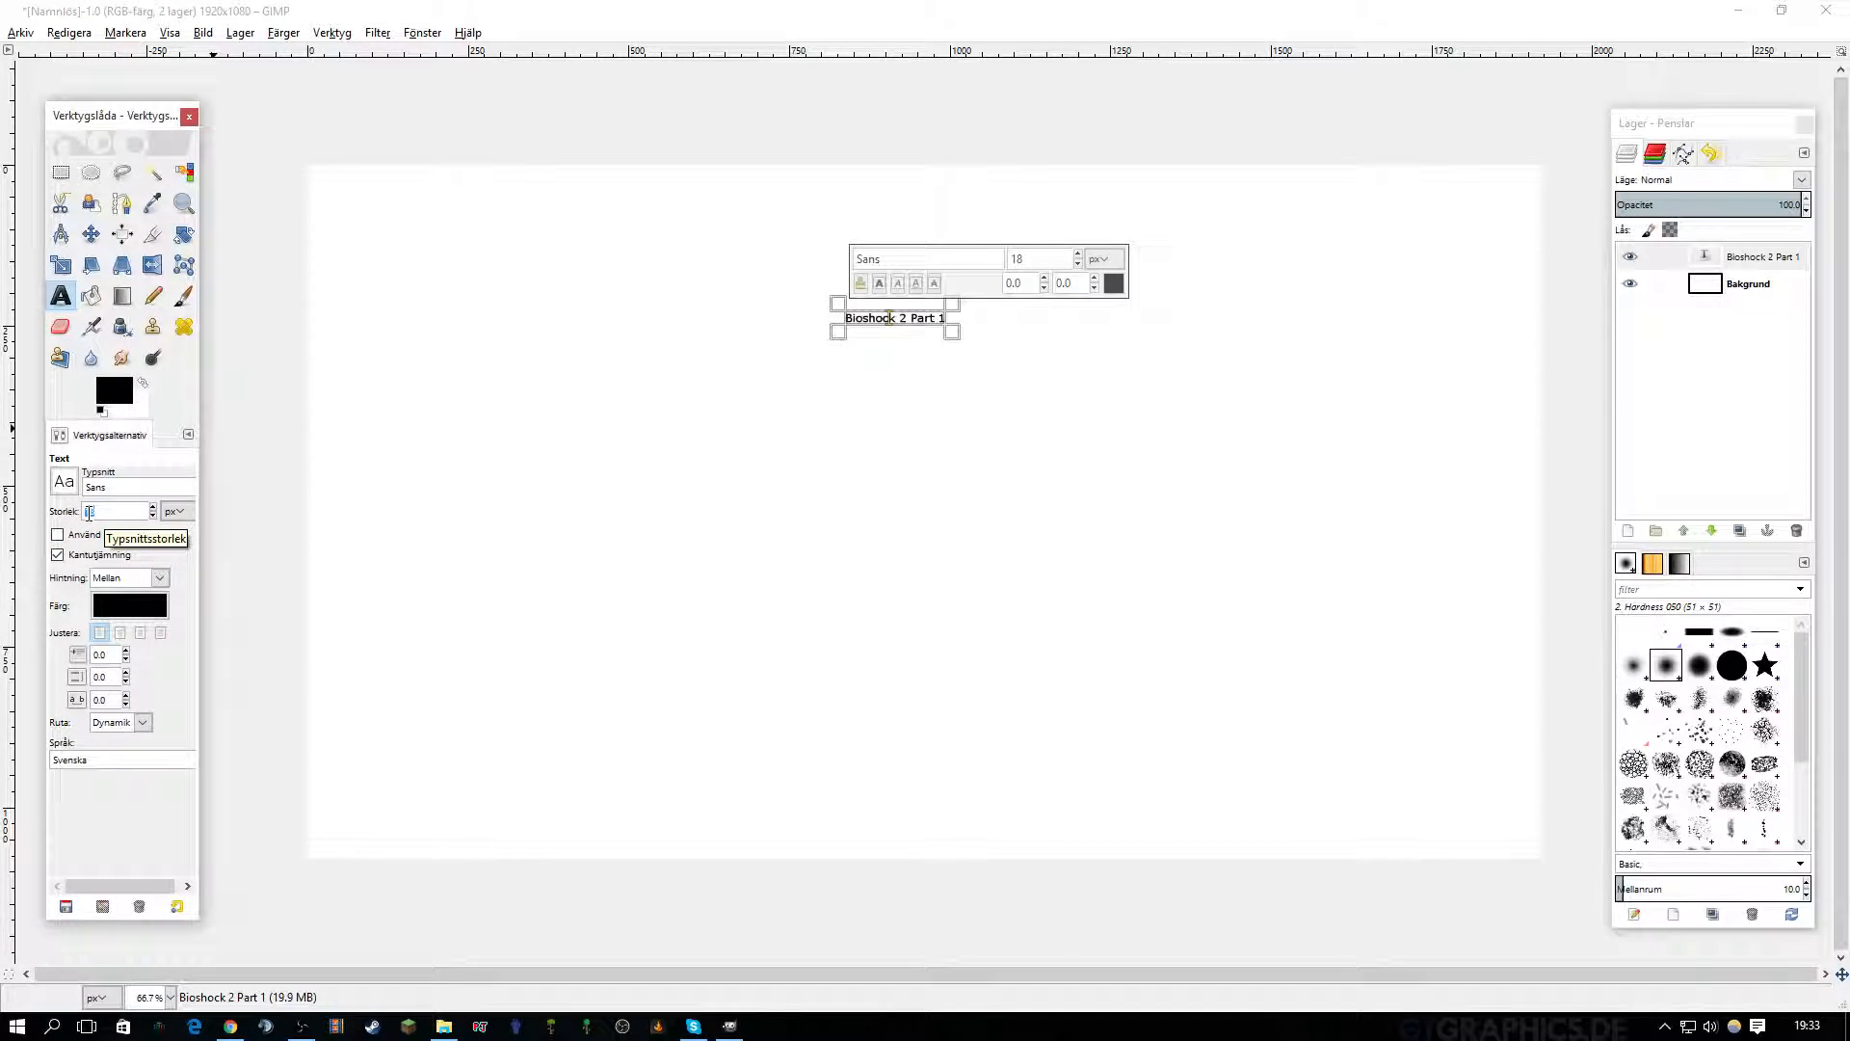
text(120)
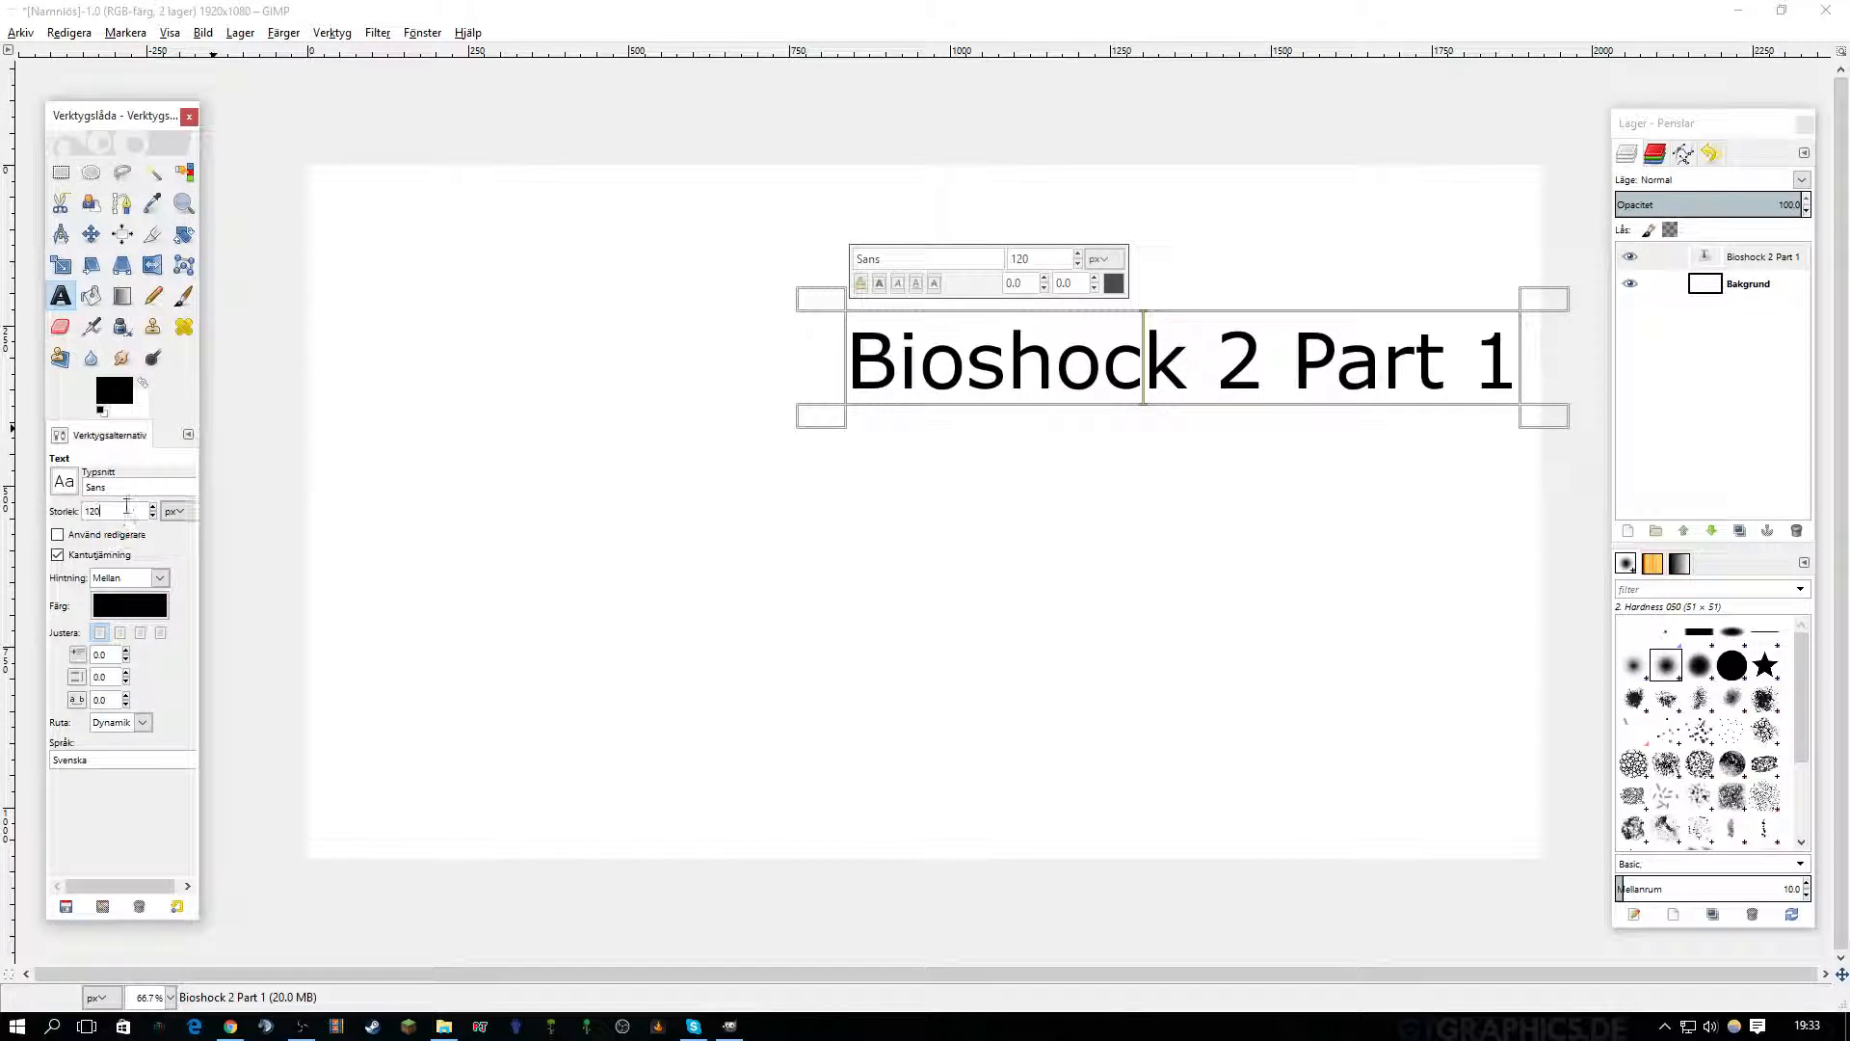
click(91, 234)
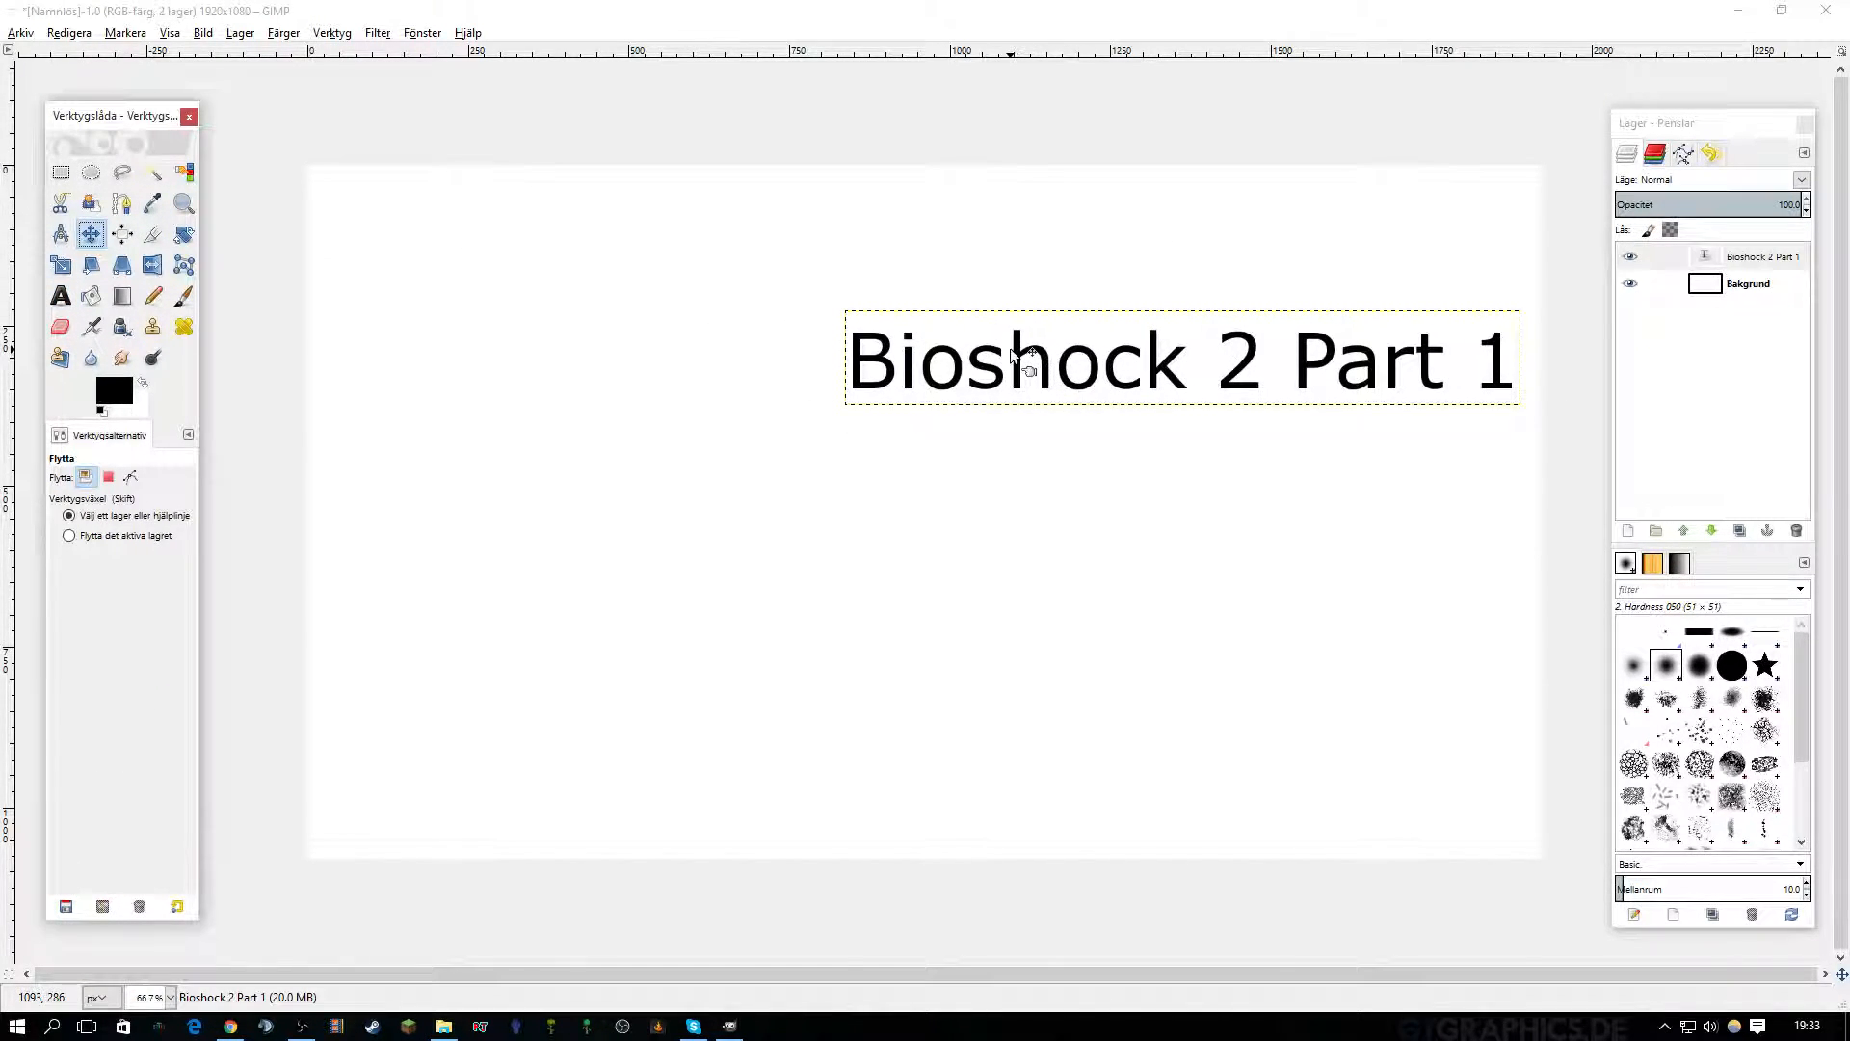
drag(1017, 364, 619, 361)
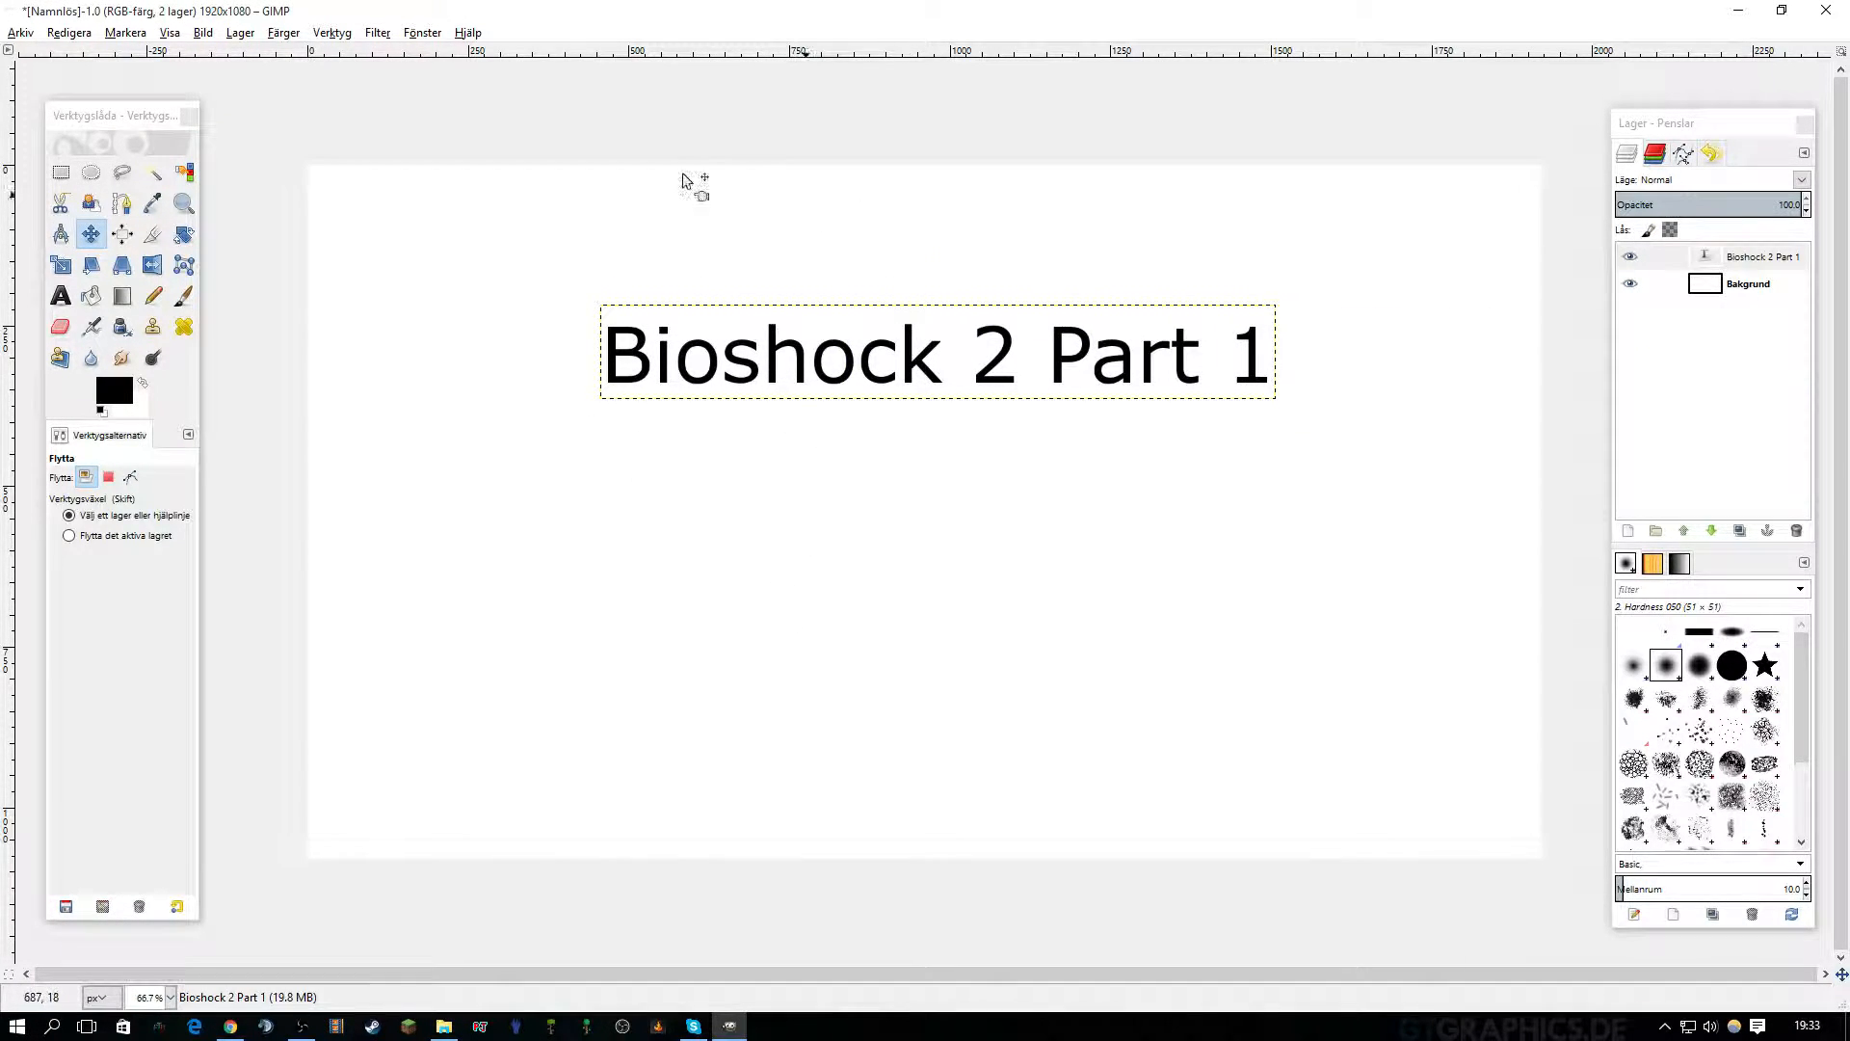
Add a new transparent layer of 1920 by 1080 pixels above the text layer.
click(1716, 390)
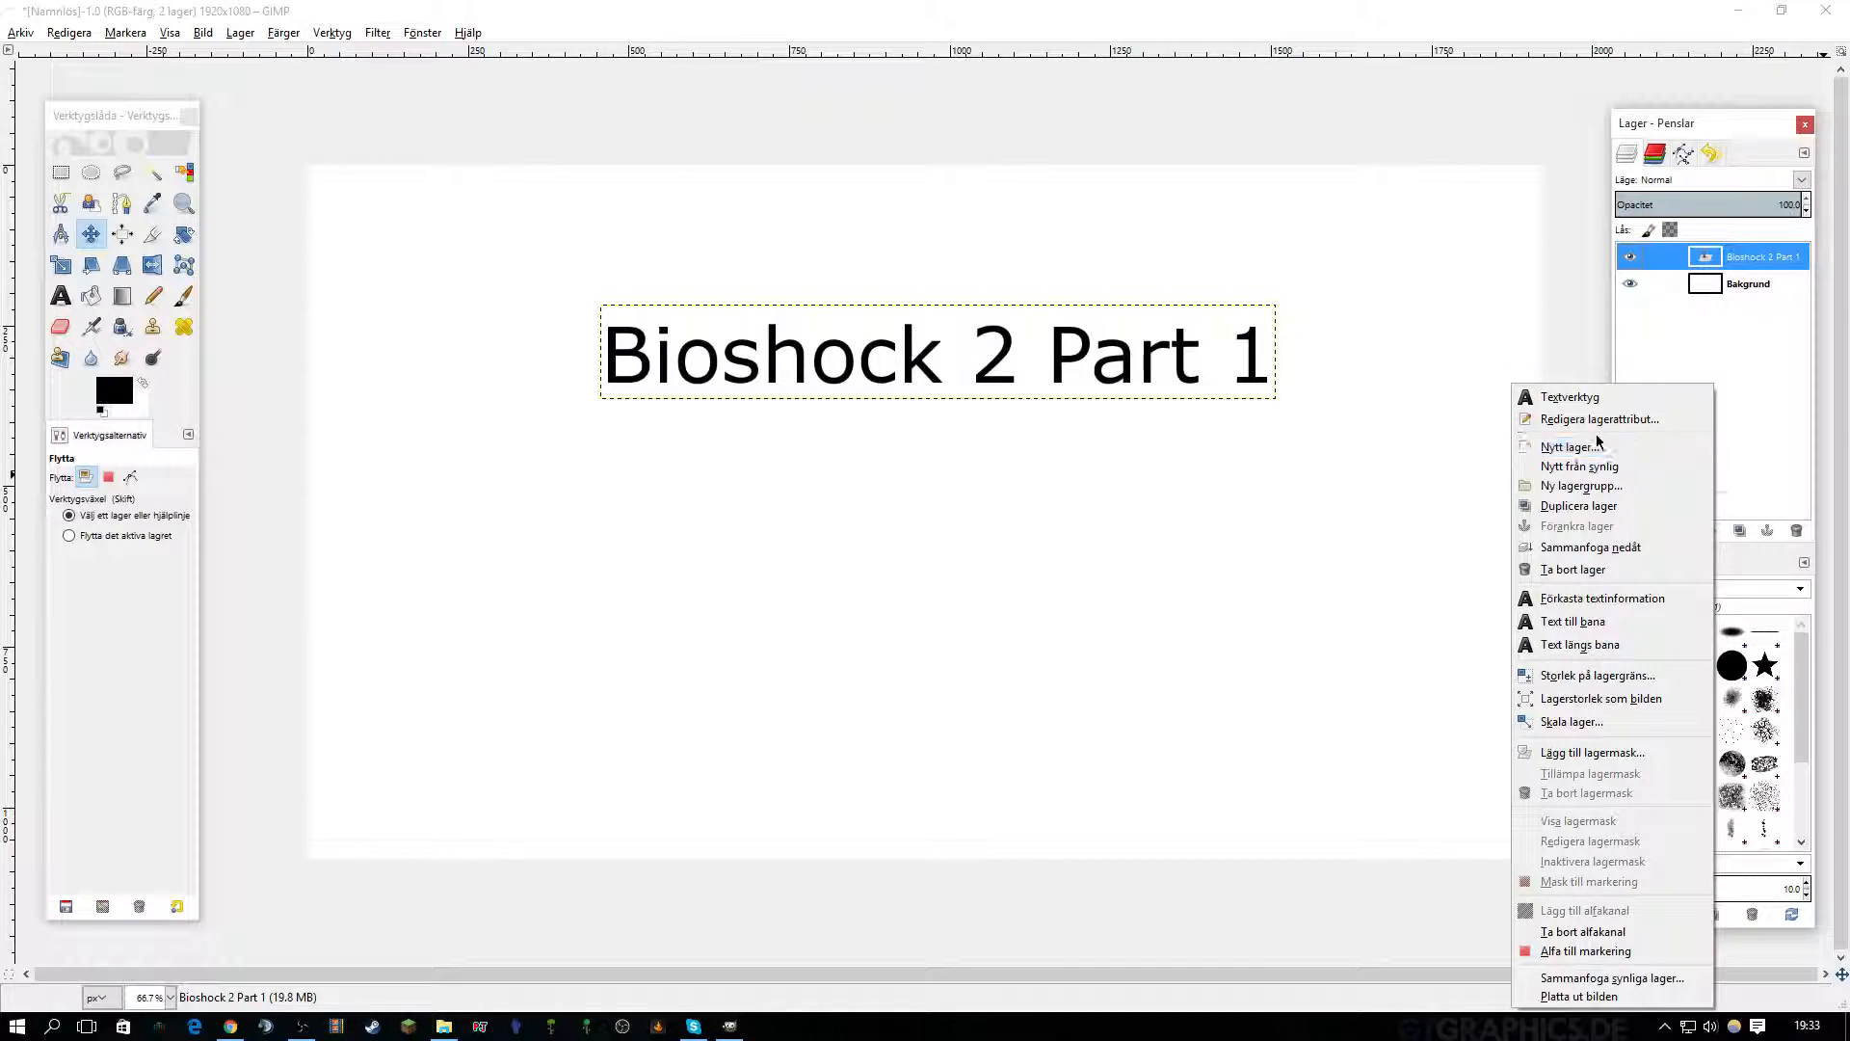
click(1714, 336)
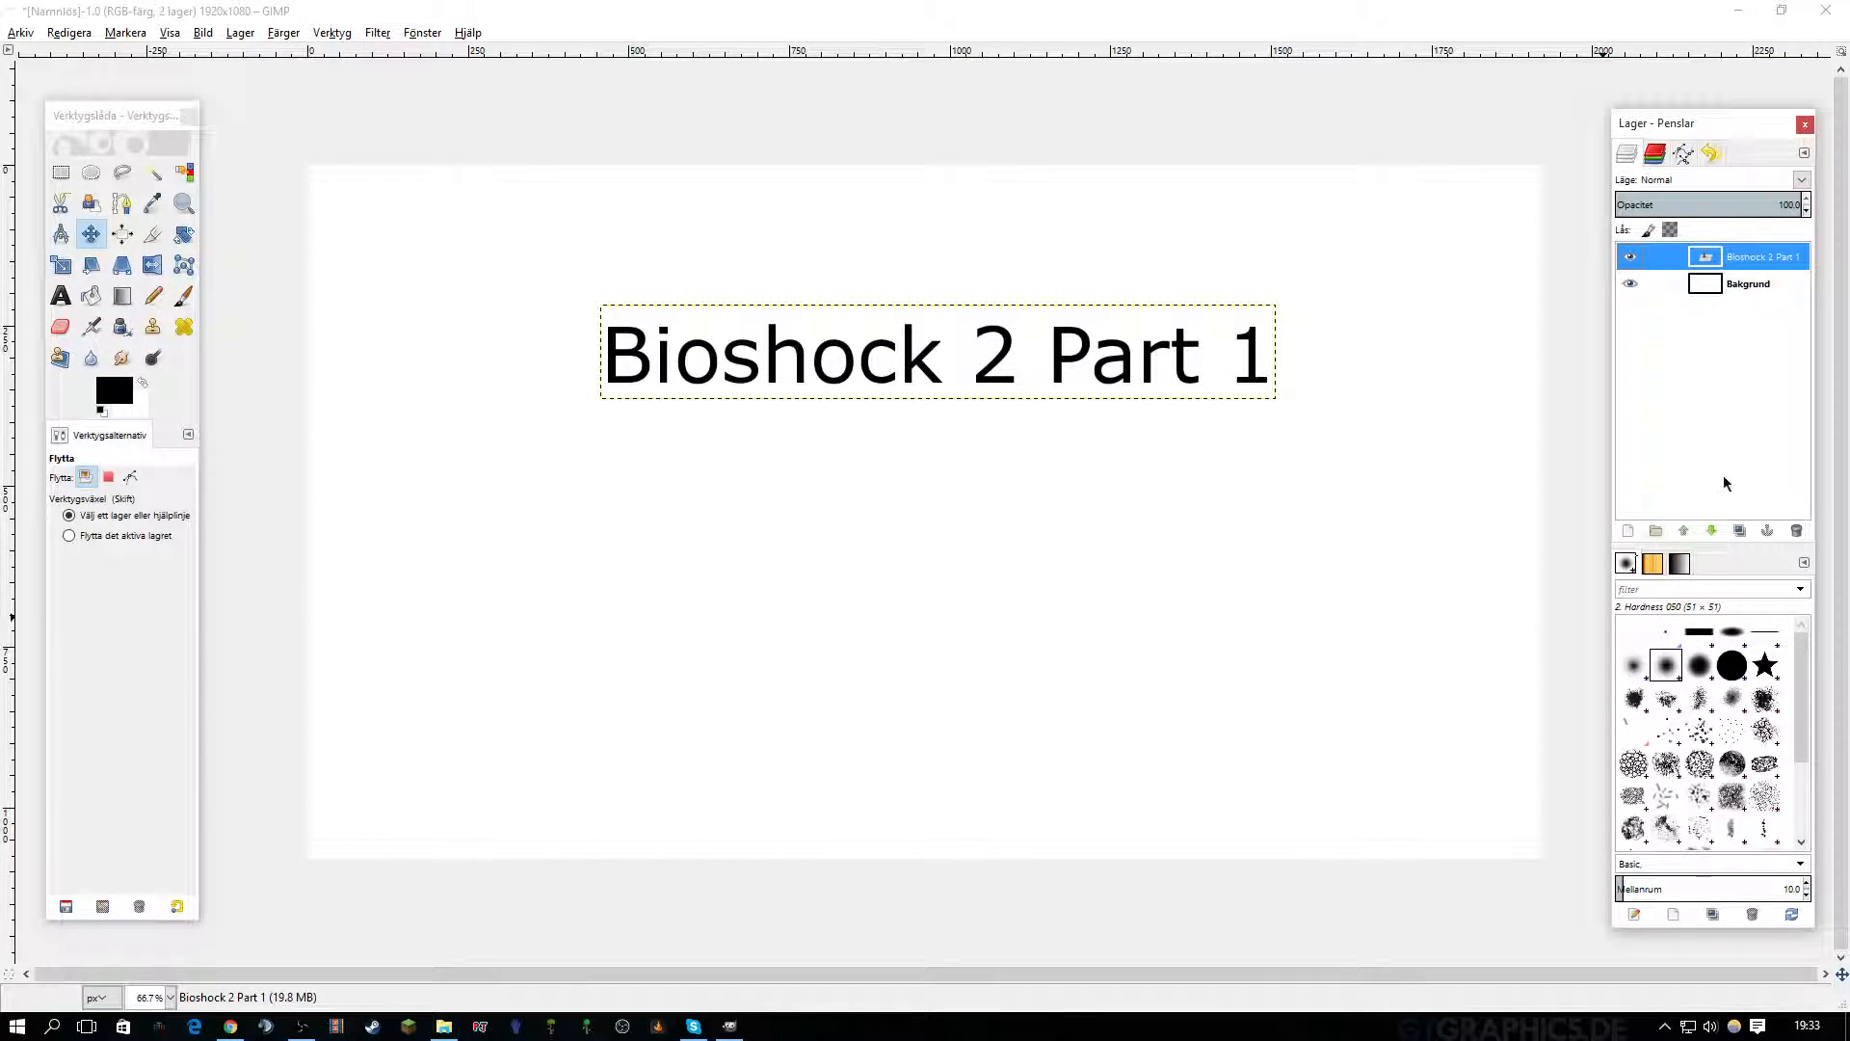
click(1639, 532)
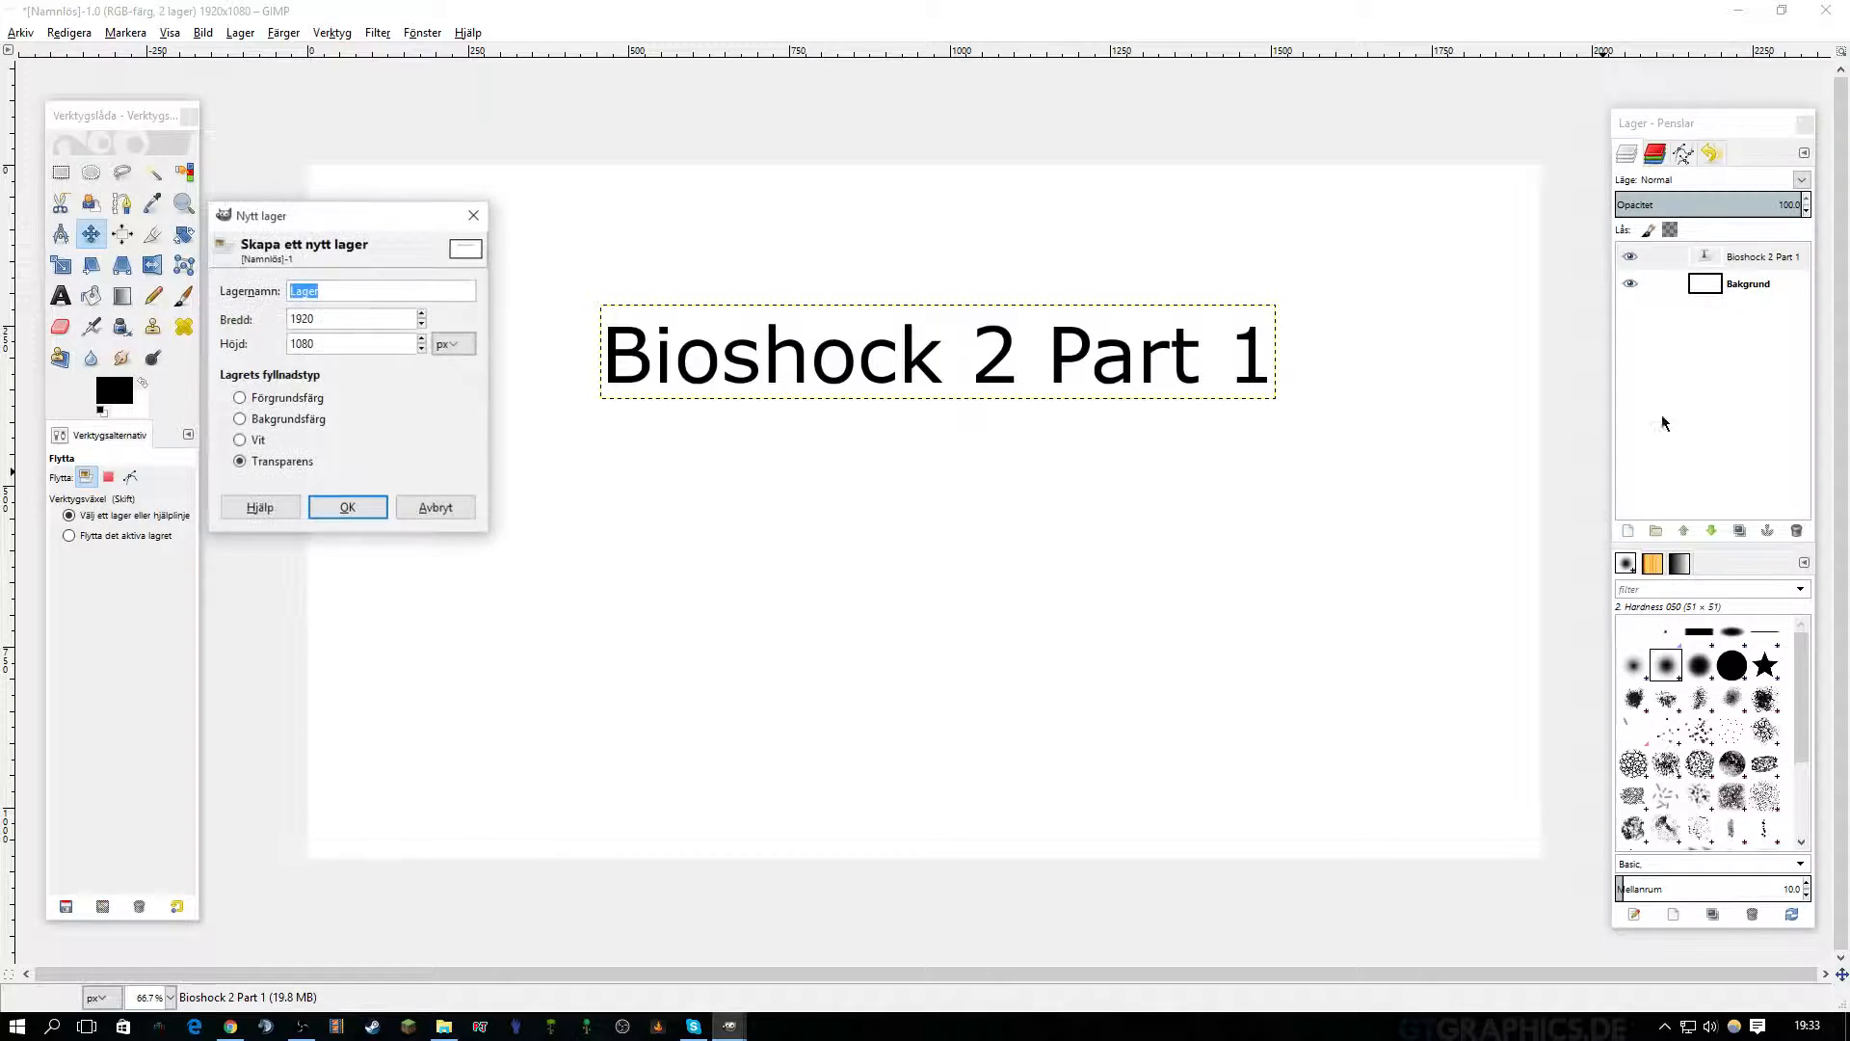
click(351, 514)
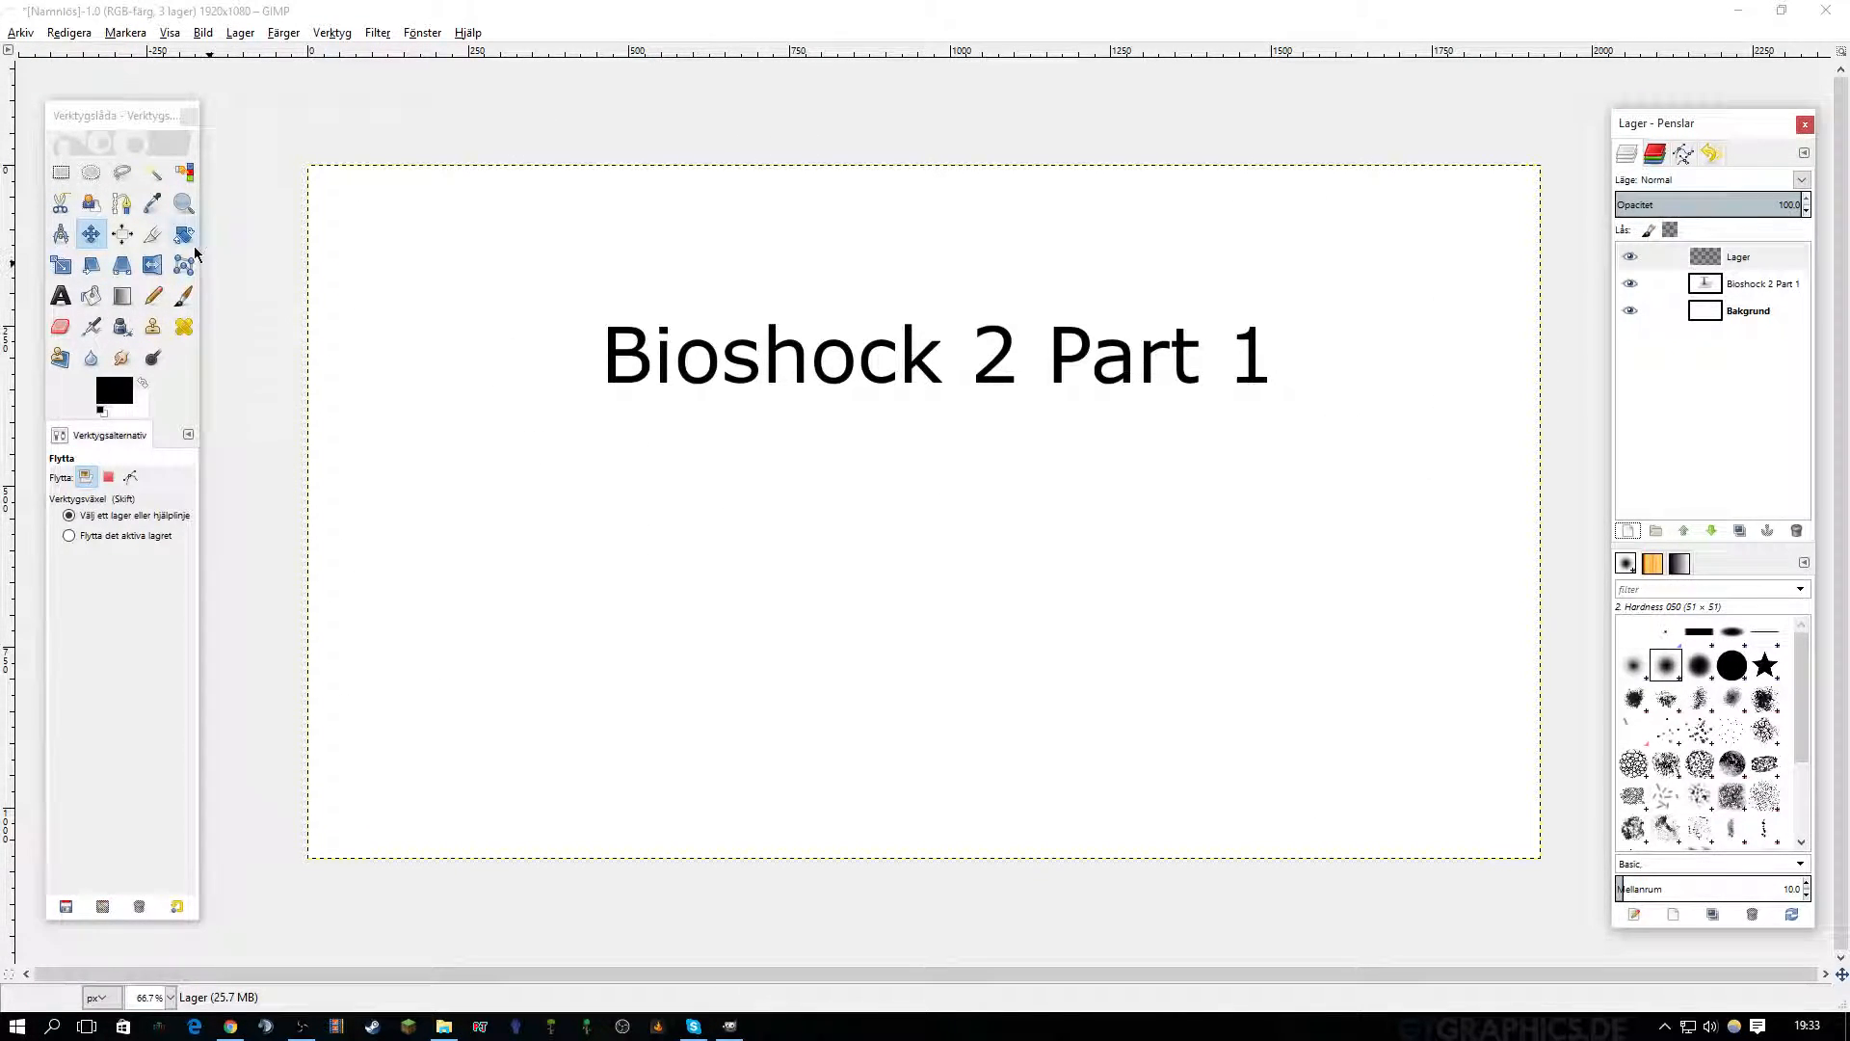
Try a Pencil scribble on the new layer while toggling the layer's visibility, and clear the scribble.
click(153, 295)
mouse_move(665, 190)
mouse_down()
mouse_move(566, 396)
mouse_move(1222, 153)
mouse_move(1407, 361)
mouse_up()
click(1628, 254)
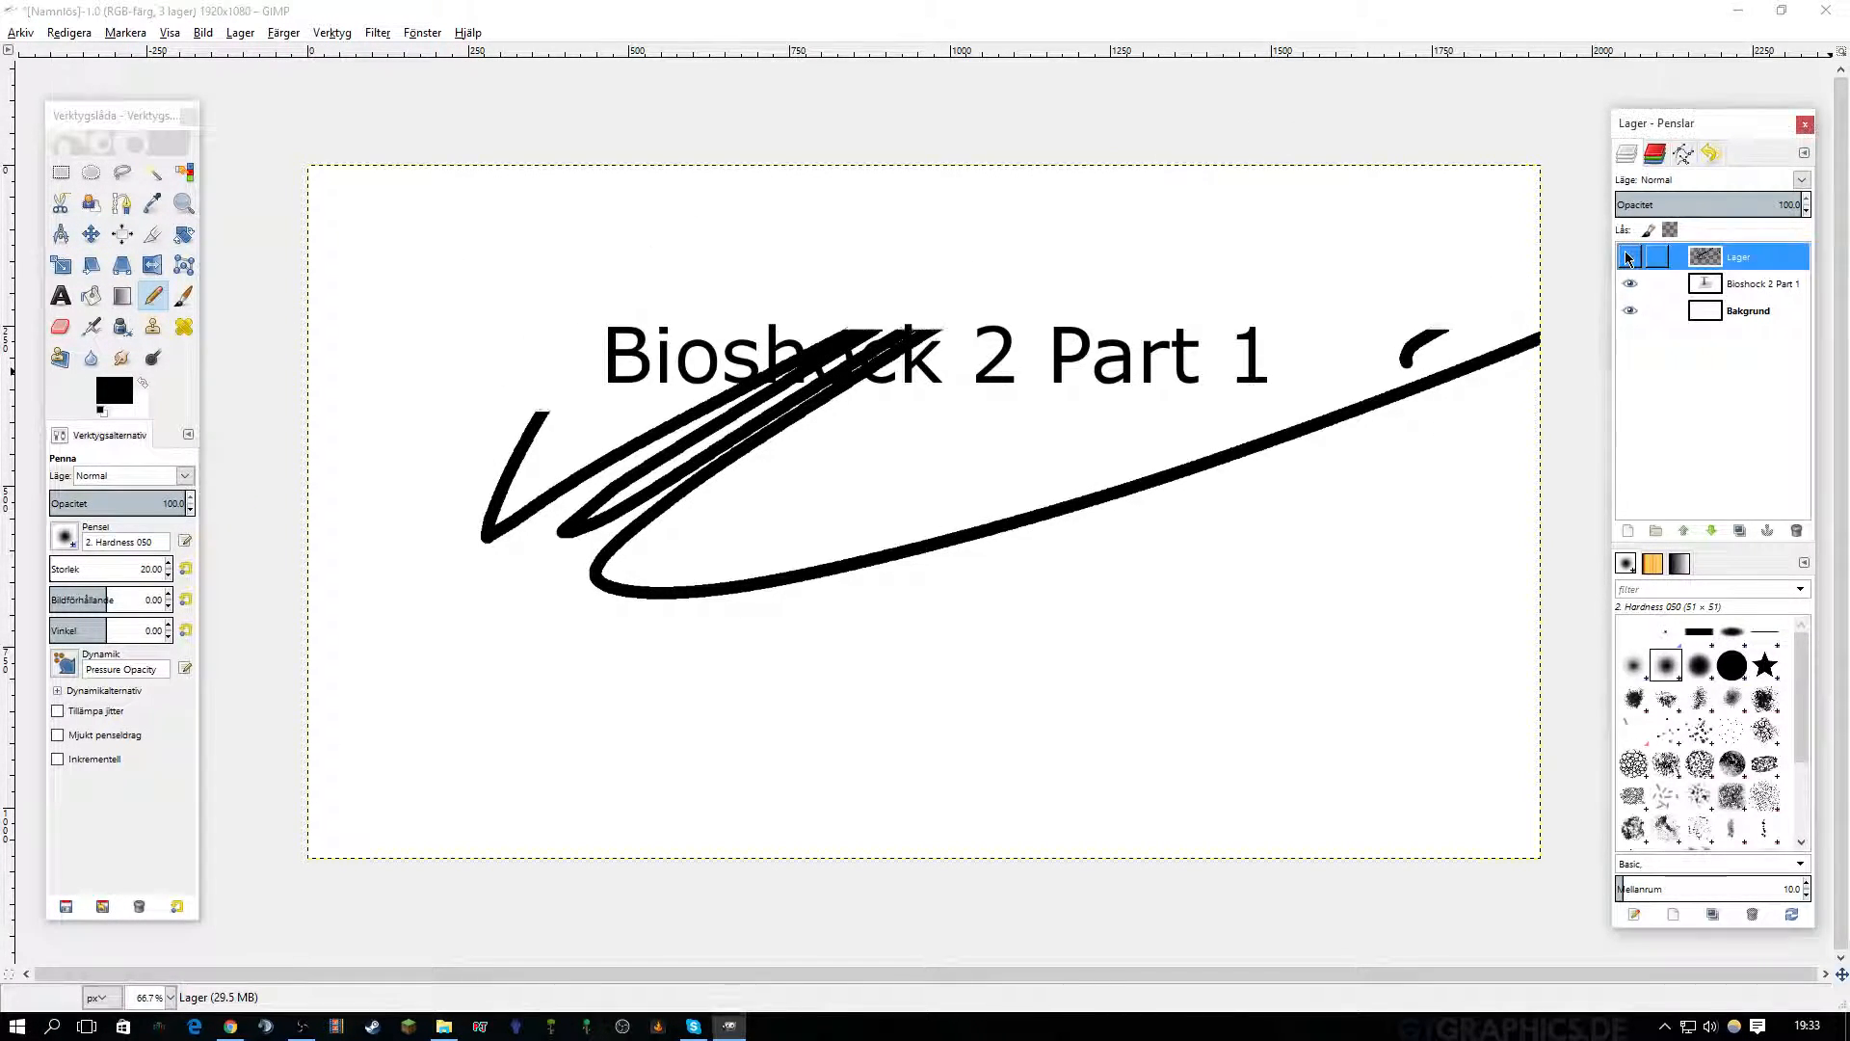
click(1627, 255)
click(1626, 254)
click(1627, 254)
click(1627, 254)
click(1627, 254)
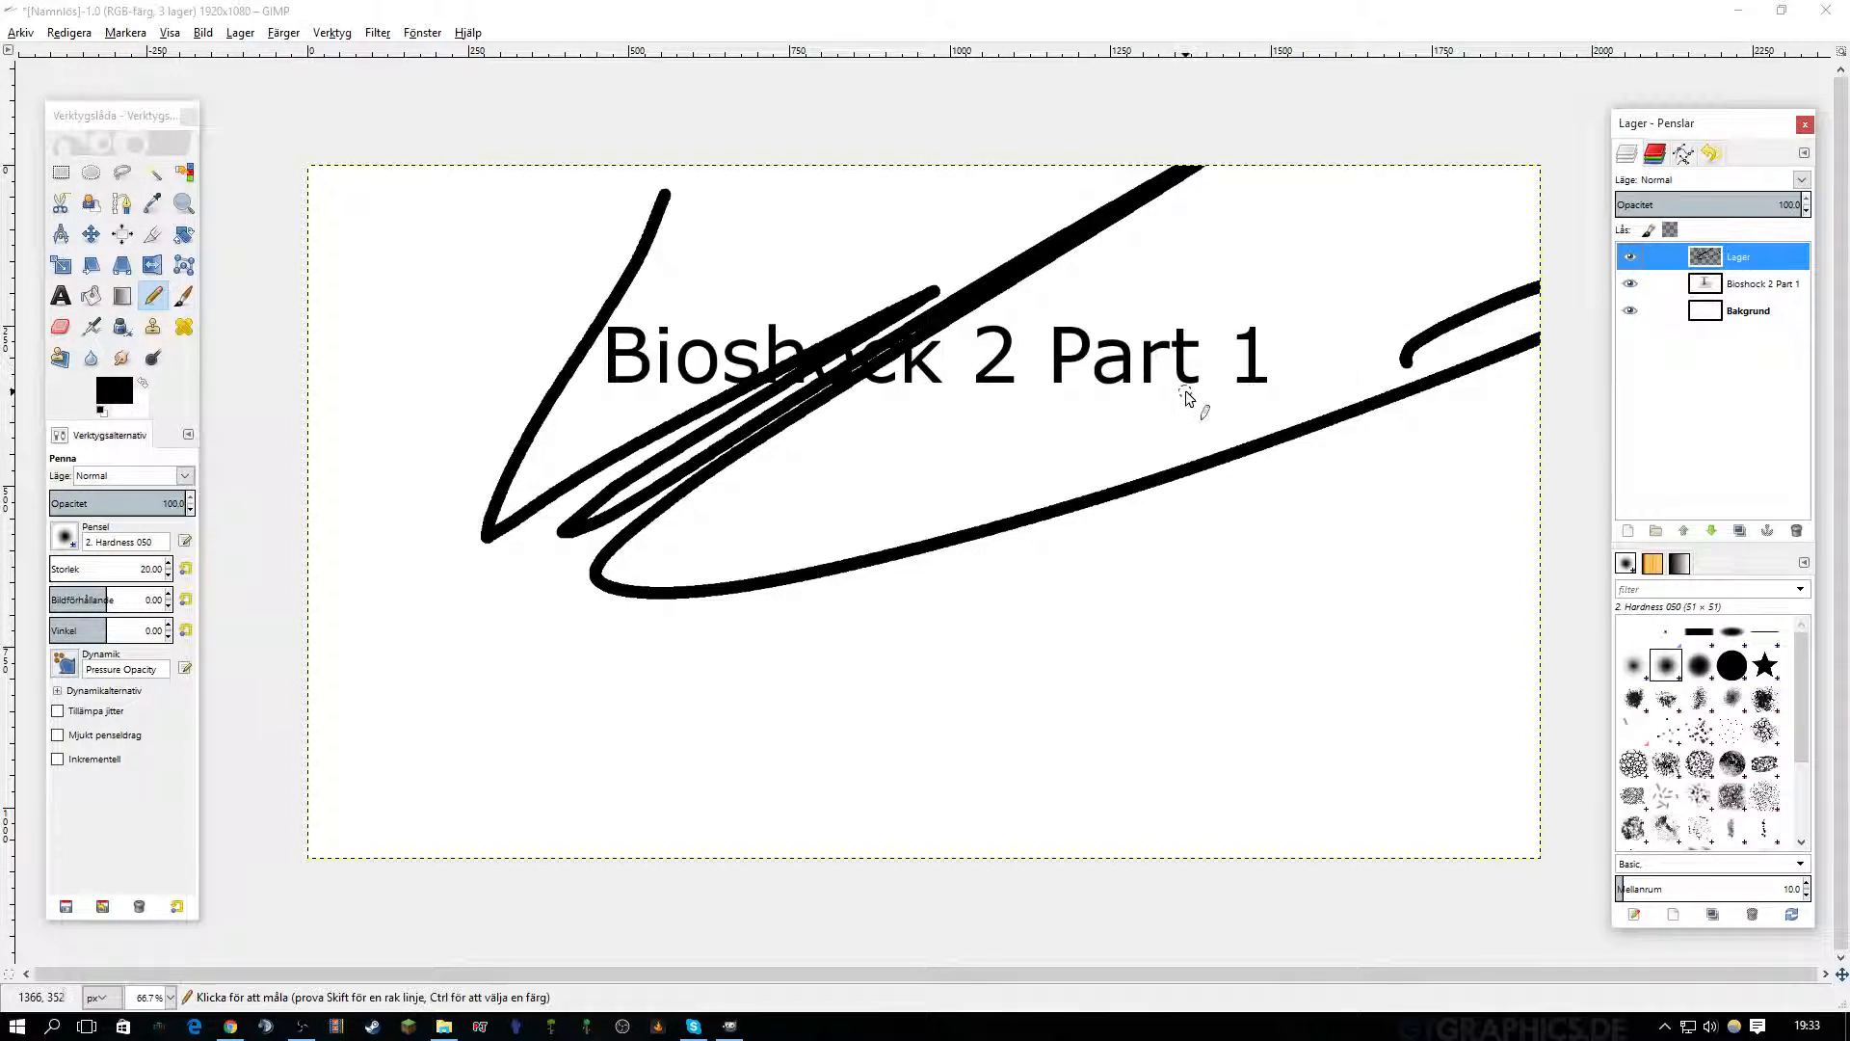
key(Delete)
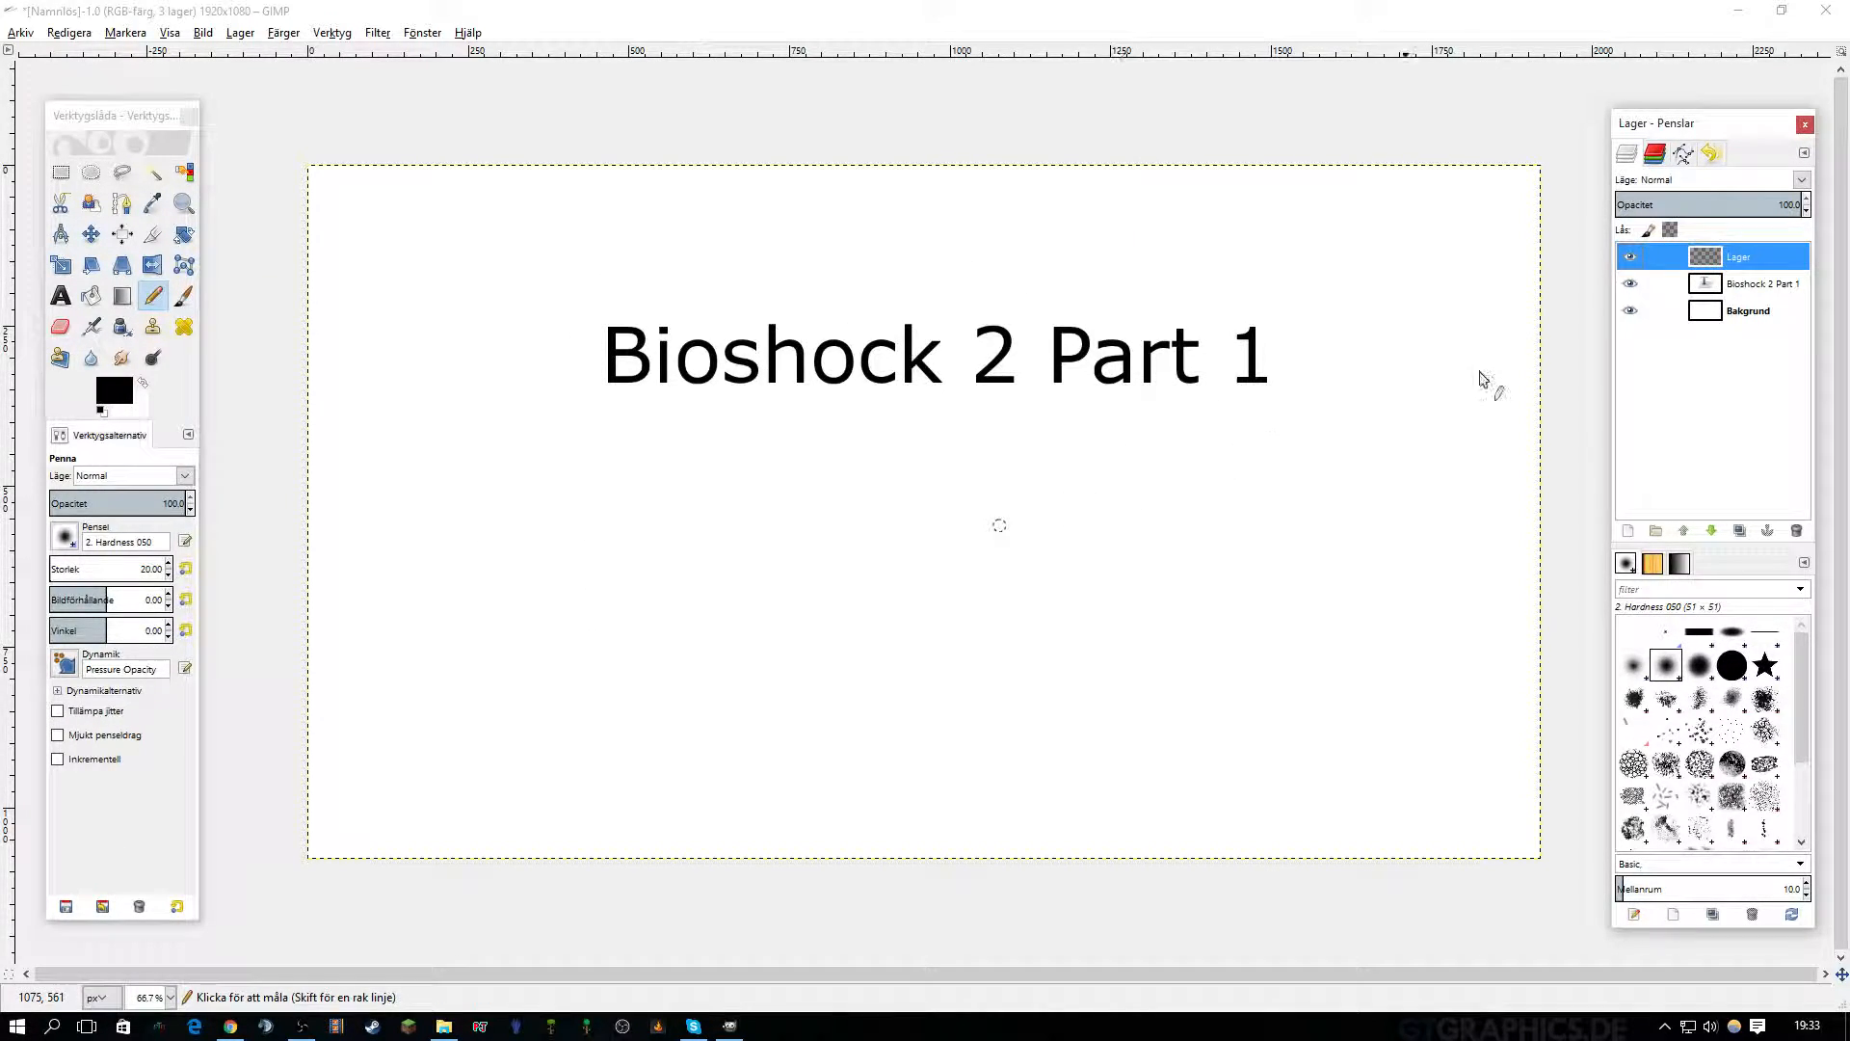
Place the empty layer below the text layer and draw a closed, irregular polygonal selection around the title with Free Select.
drag(1734, 256, 1740, 304)
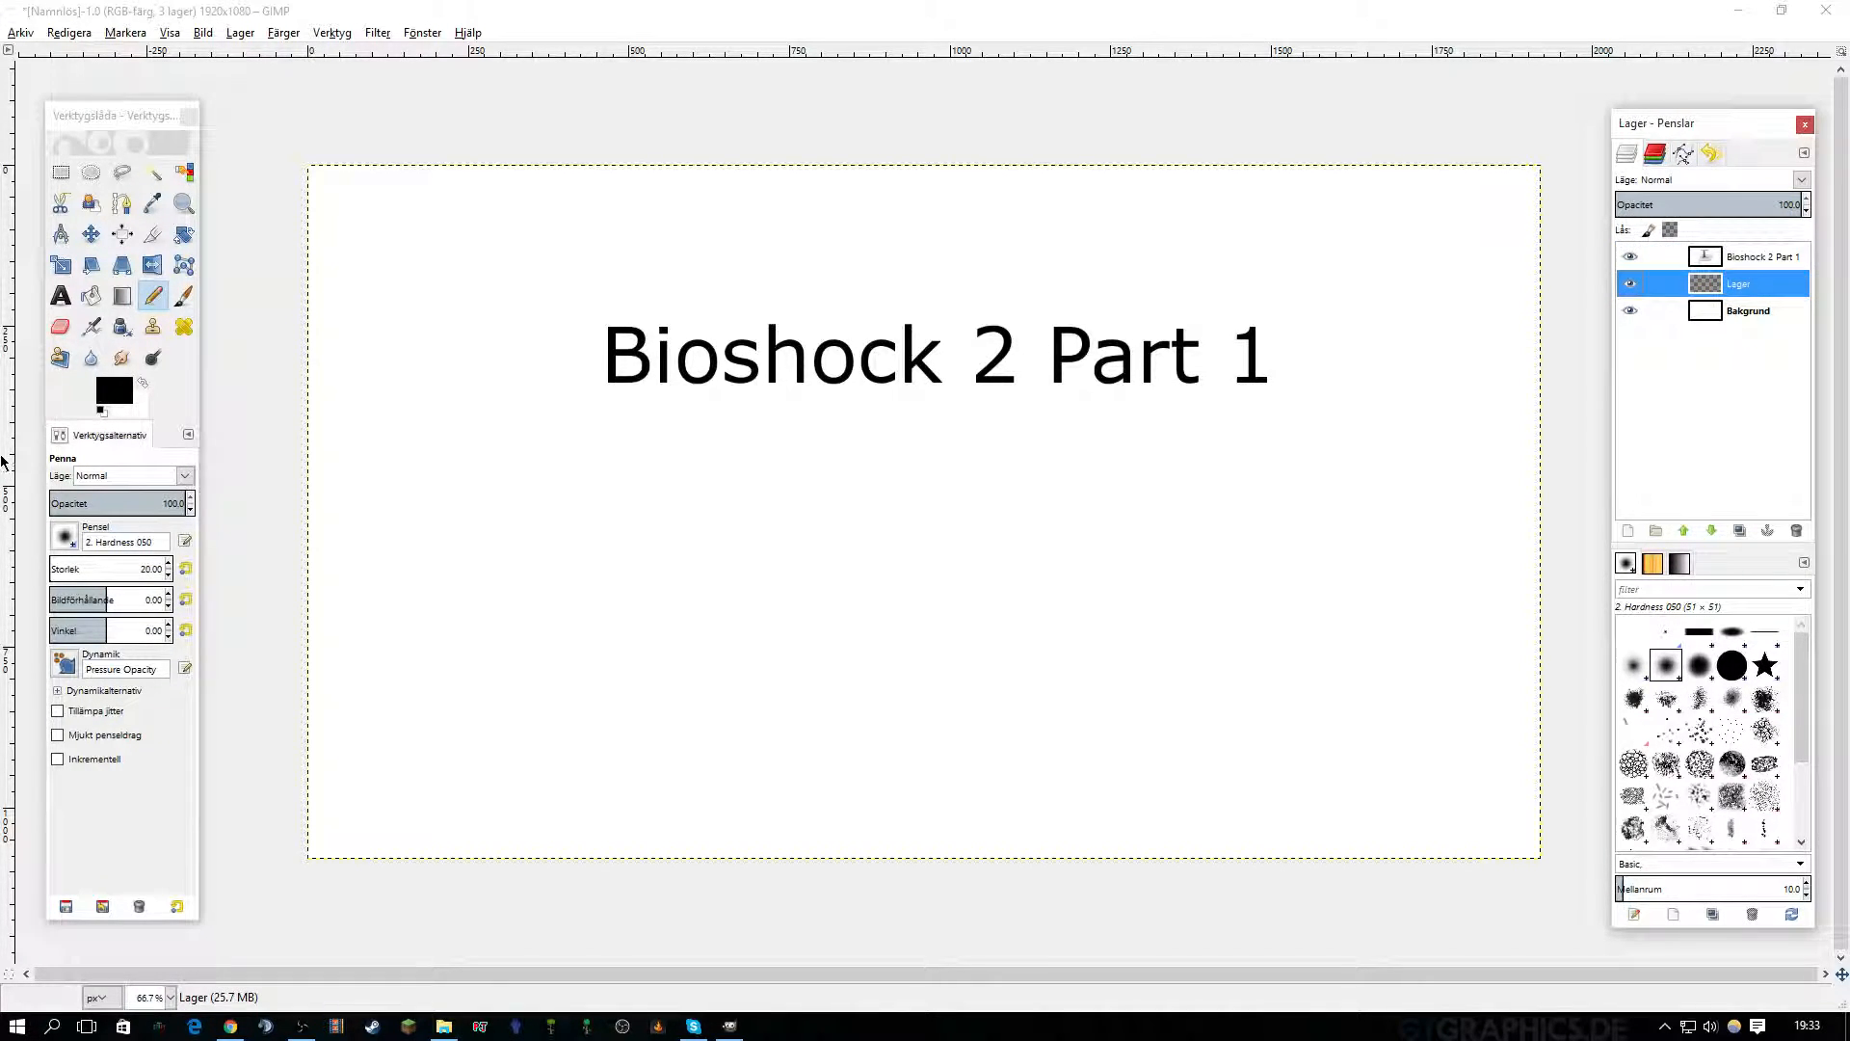
click(121, 172)
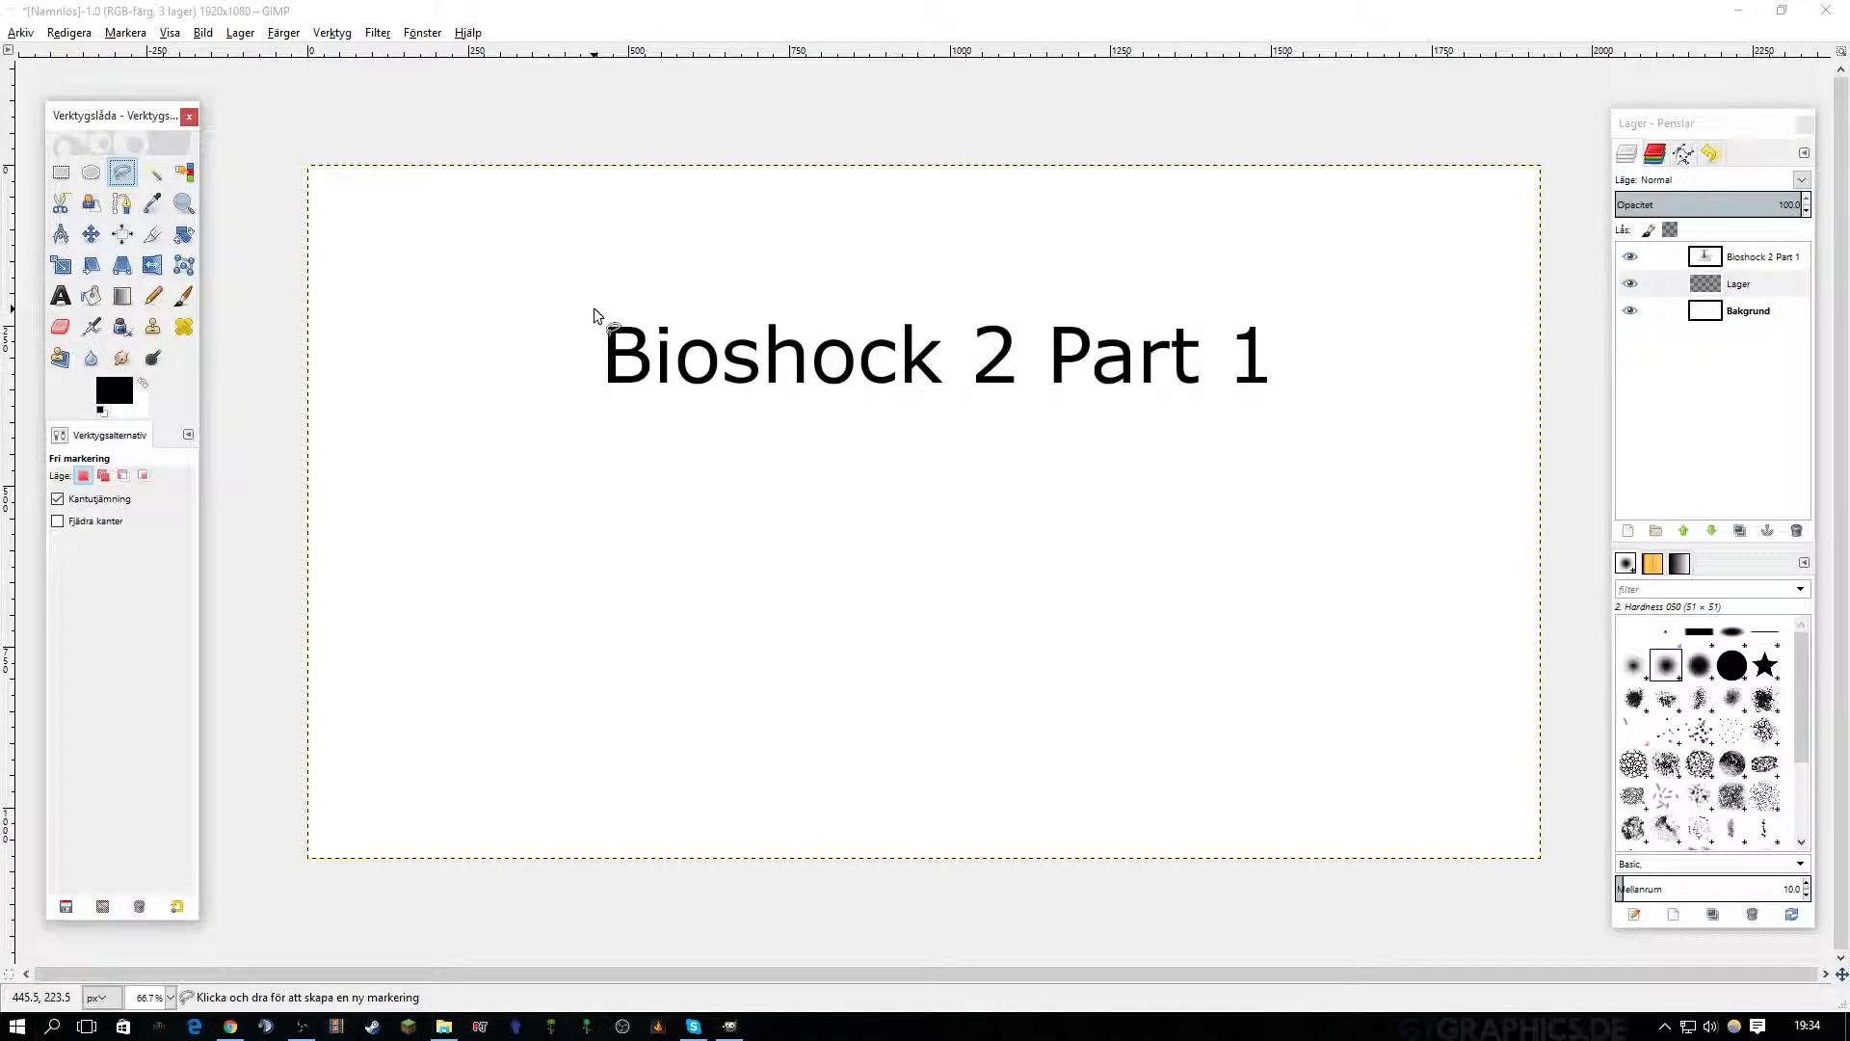
click(623, 281)
click(531, 313)
click(535, 379)
click(563, 440)
click(639, 439)
click(822, 458)
click(938, 422)
click(1052, 424)
click(1230, 434)
click(1330, 396)
click(1345, 376)
click(1370, 311)
click(1271, 289)
click(1141, 265)
click(747, 257)
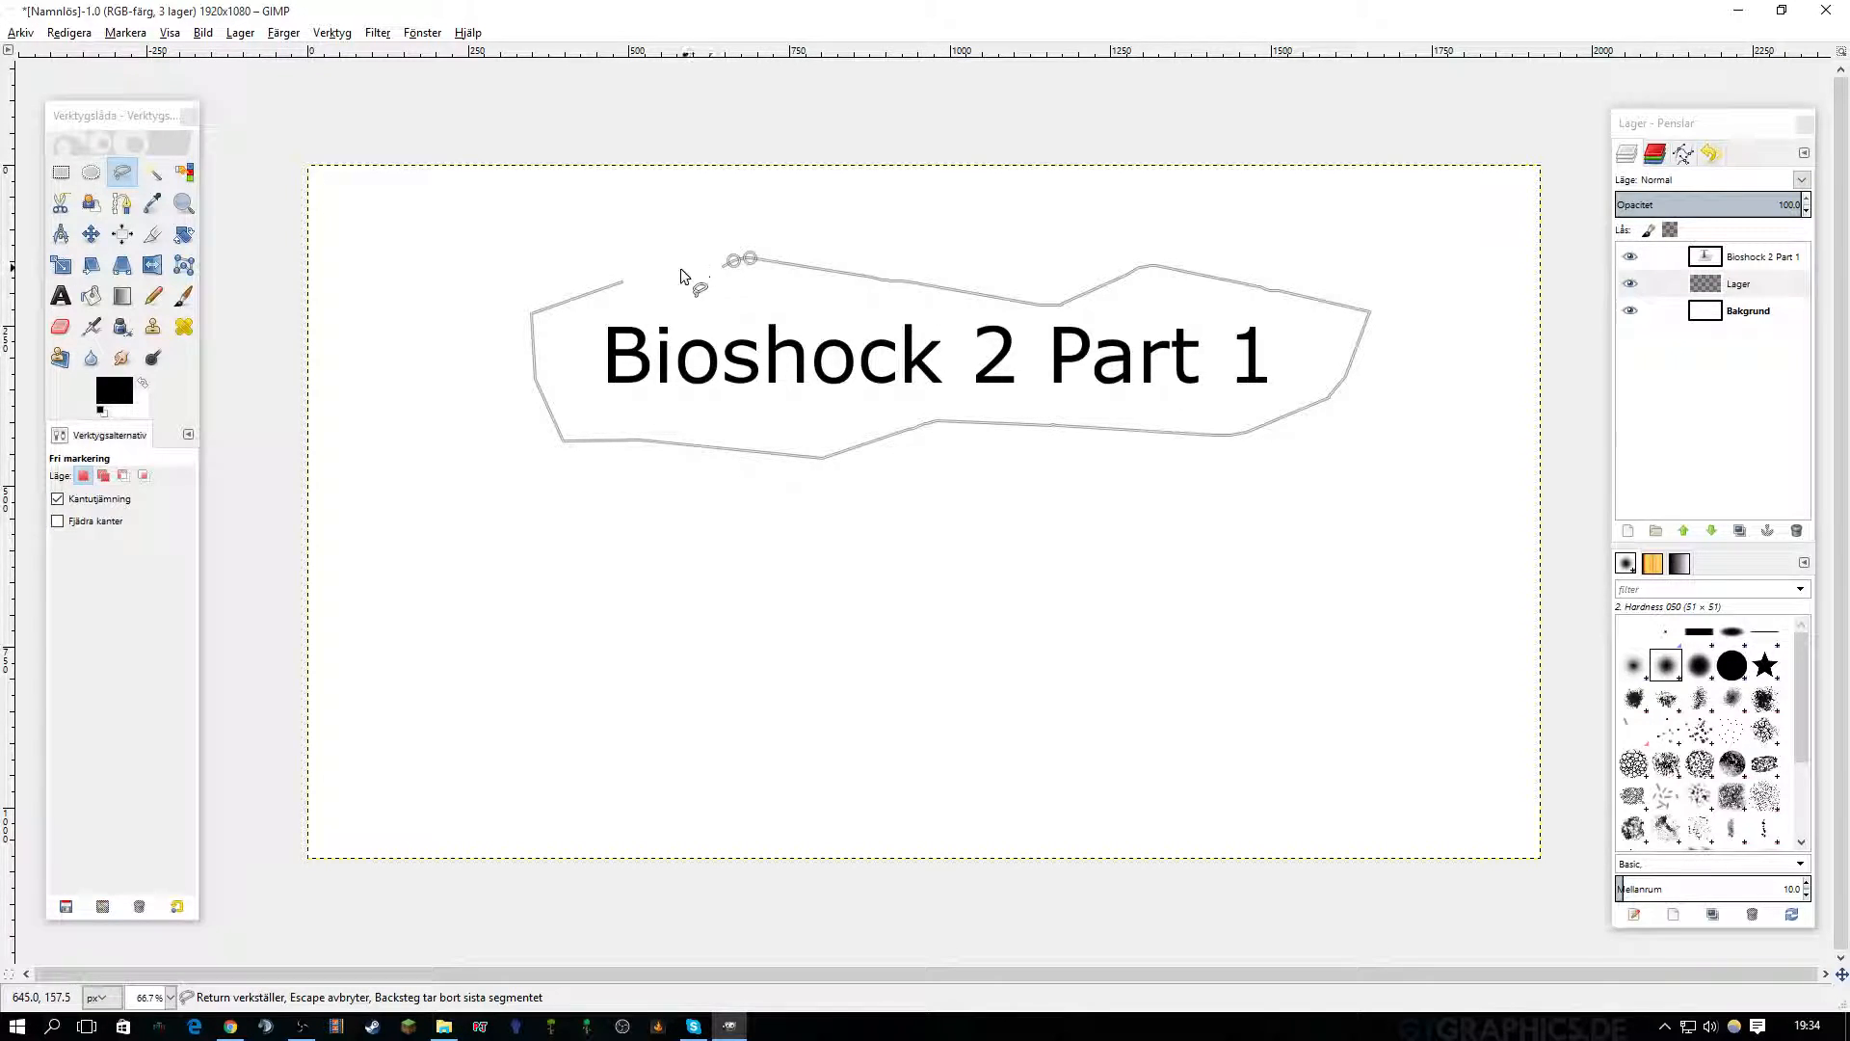
click(621, 282)
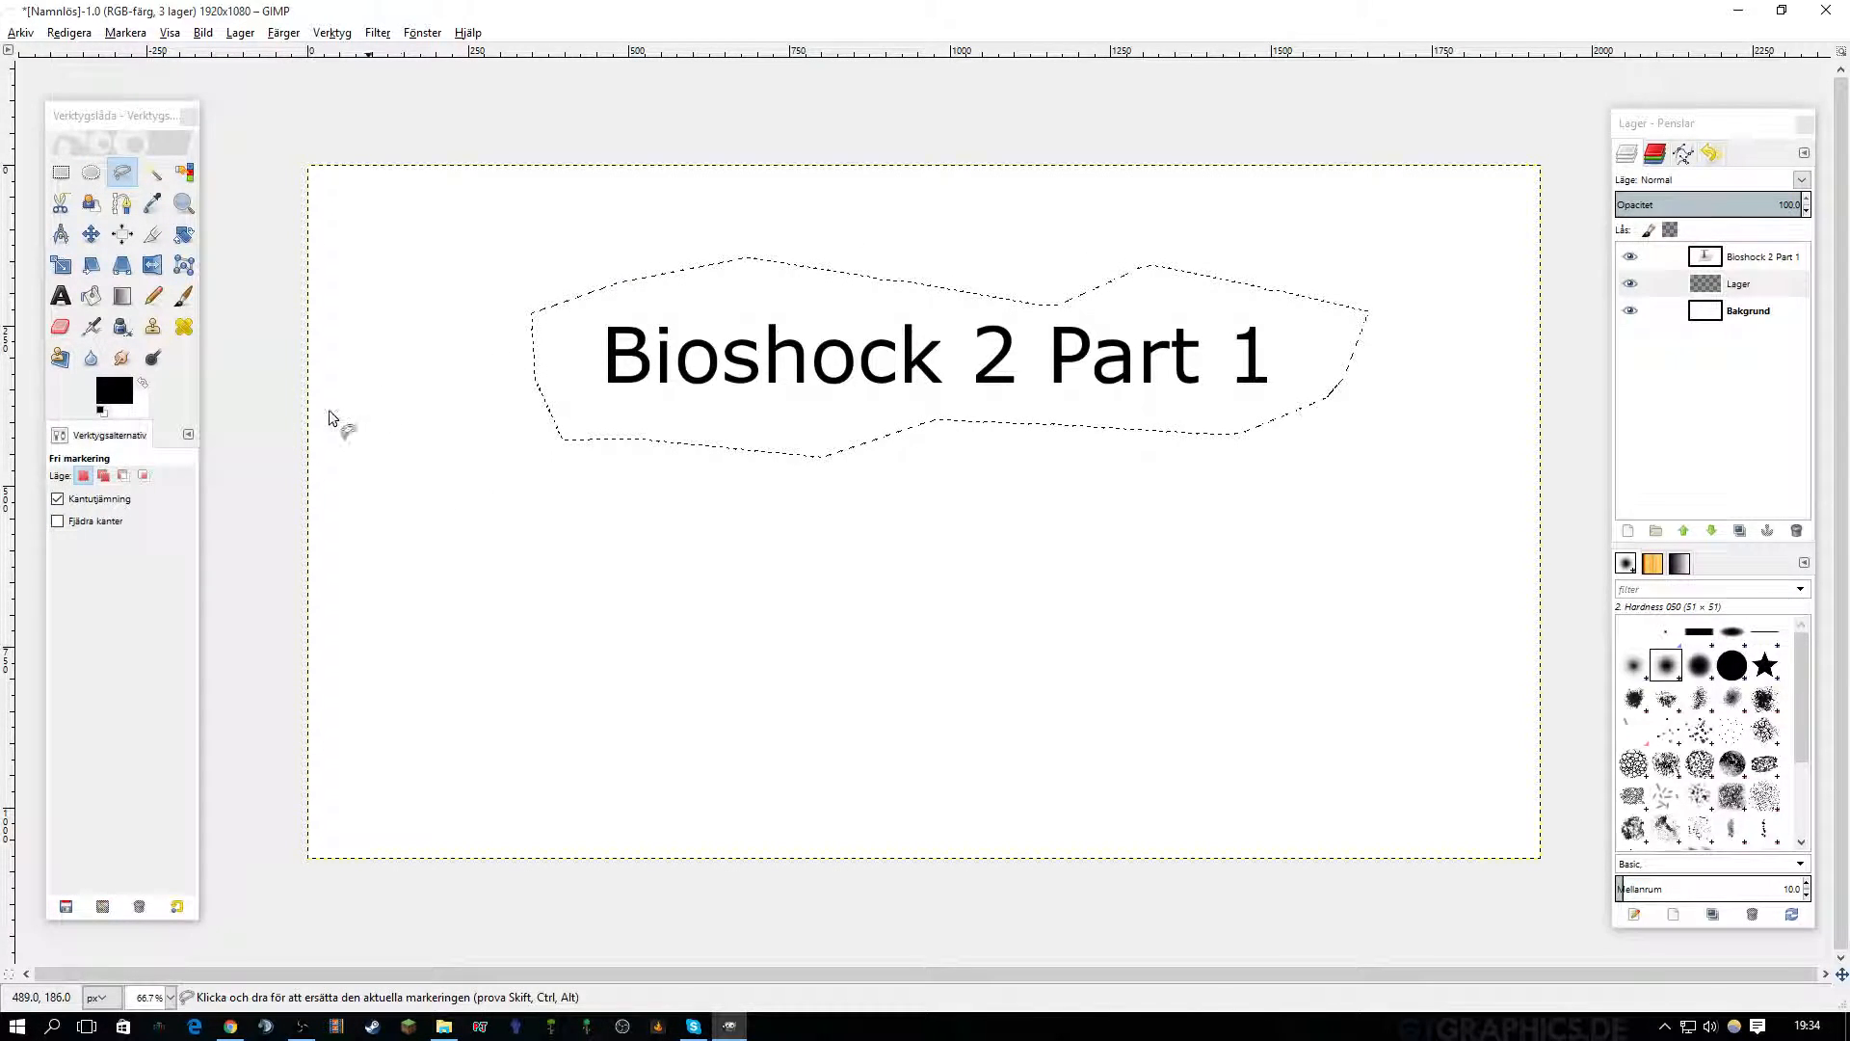
Fill the polygonal selection around the title with black using Bucket Fill on the empty layer.
click(154, 295)
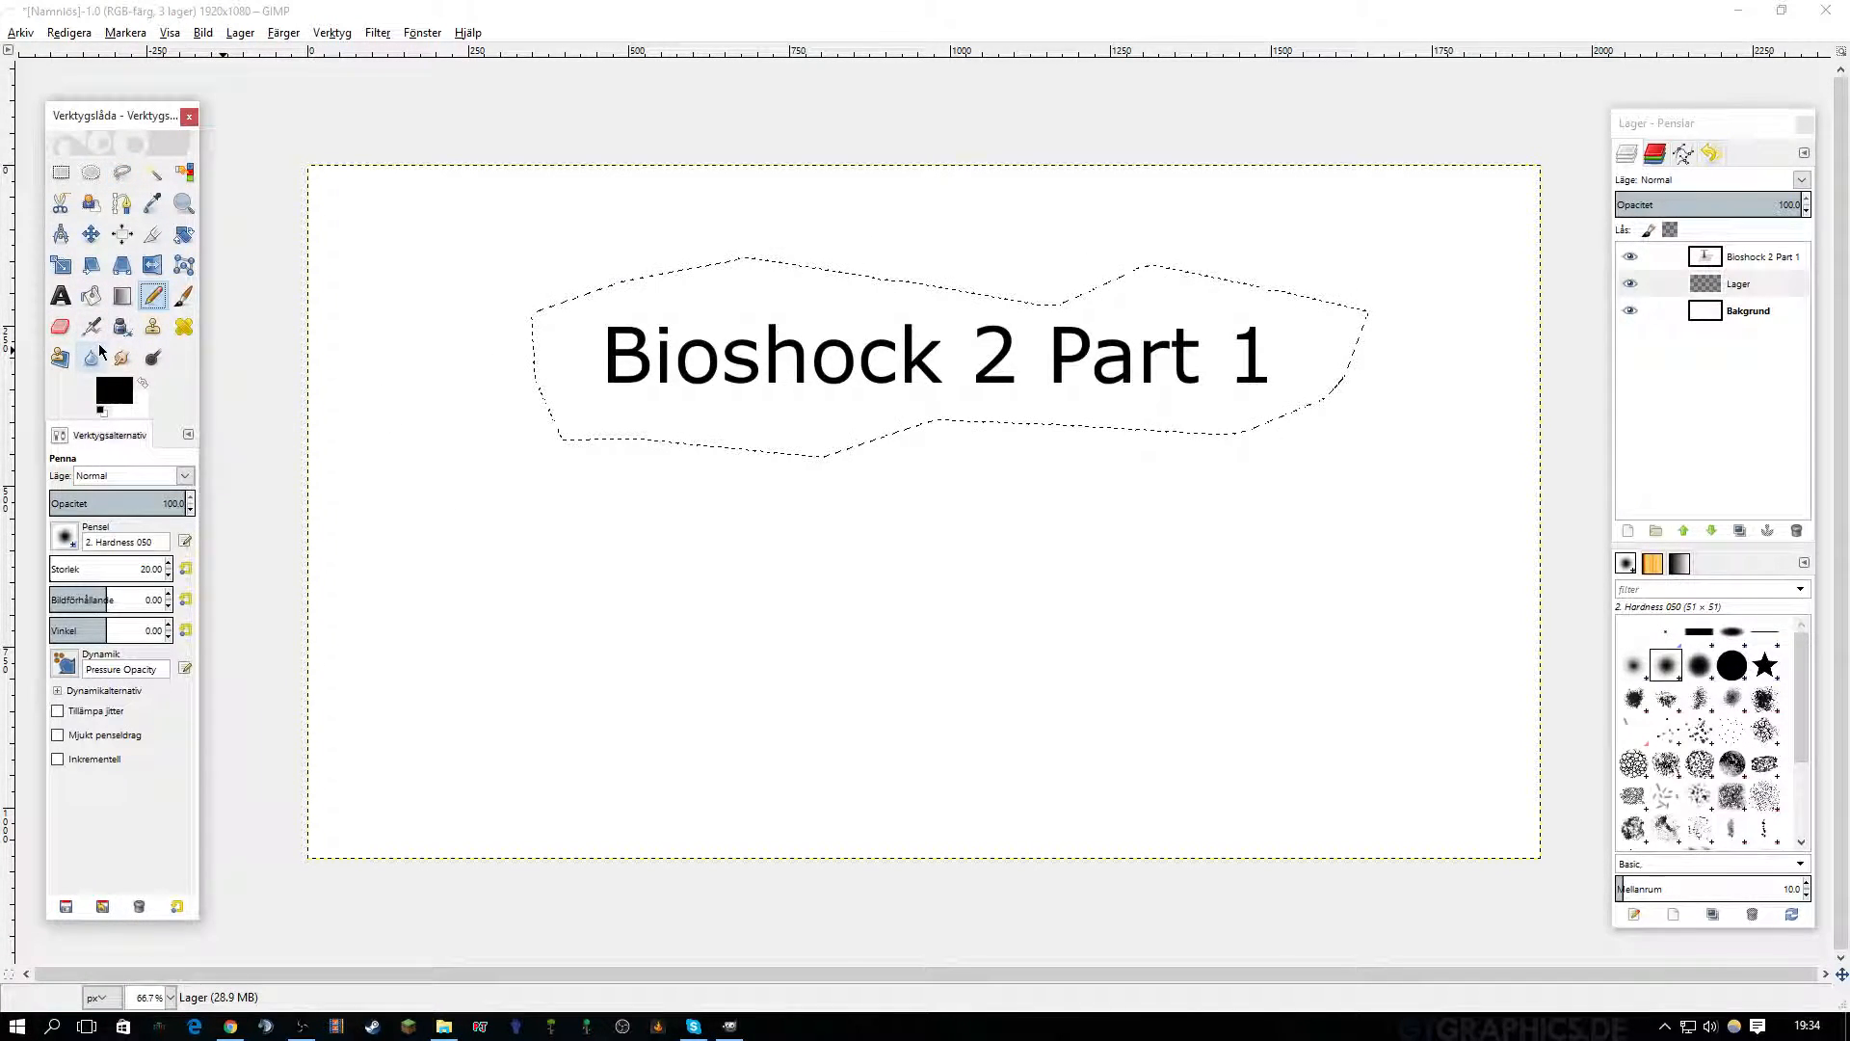
click(92, 301)
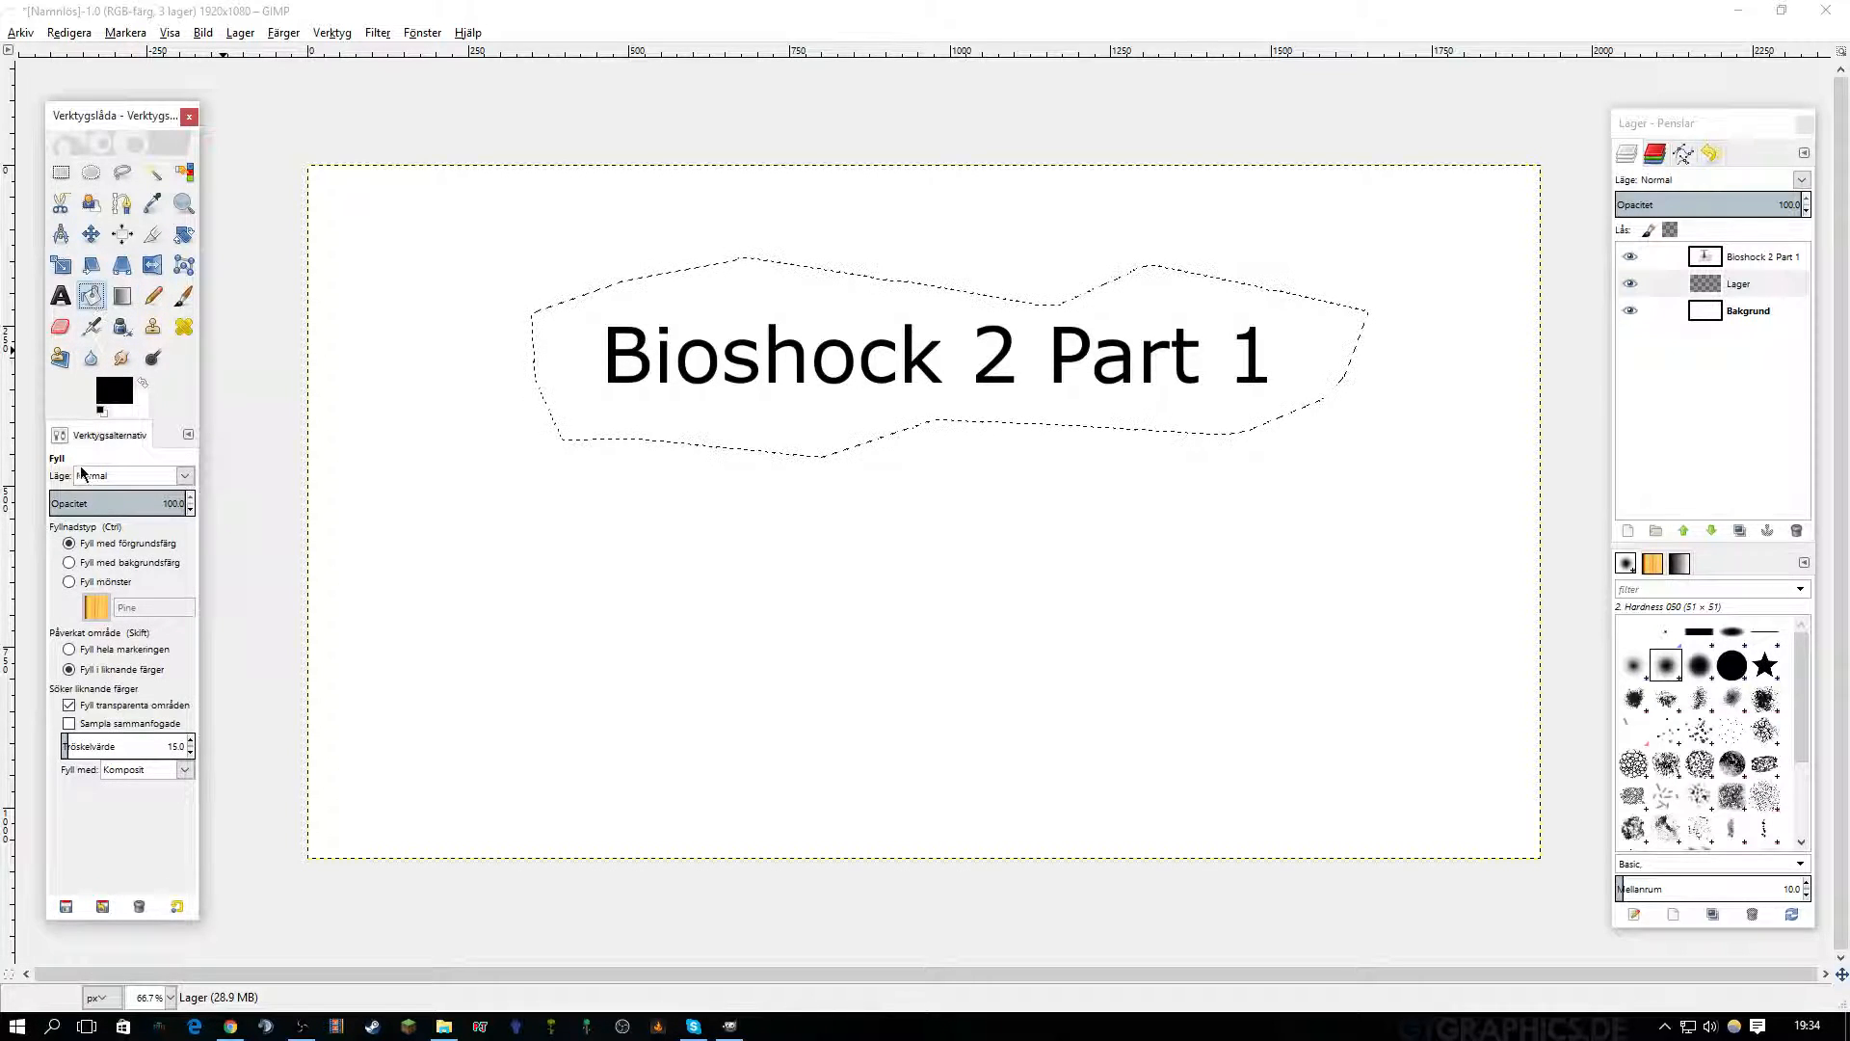
click(118, 392)
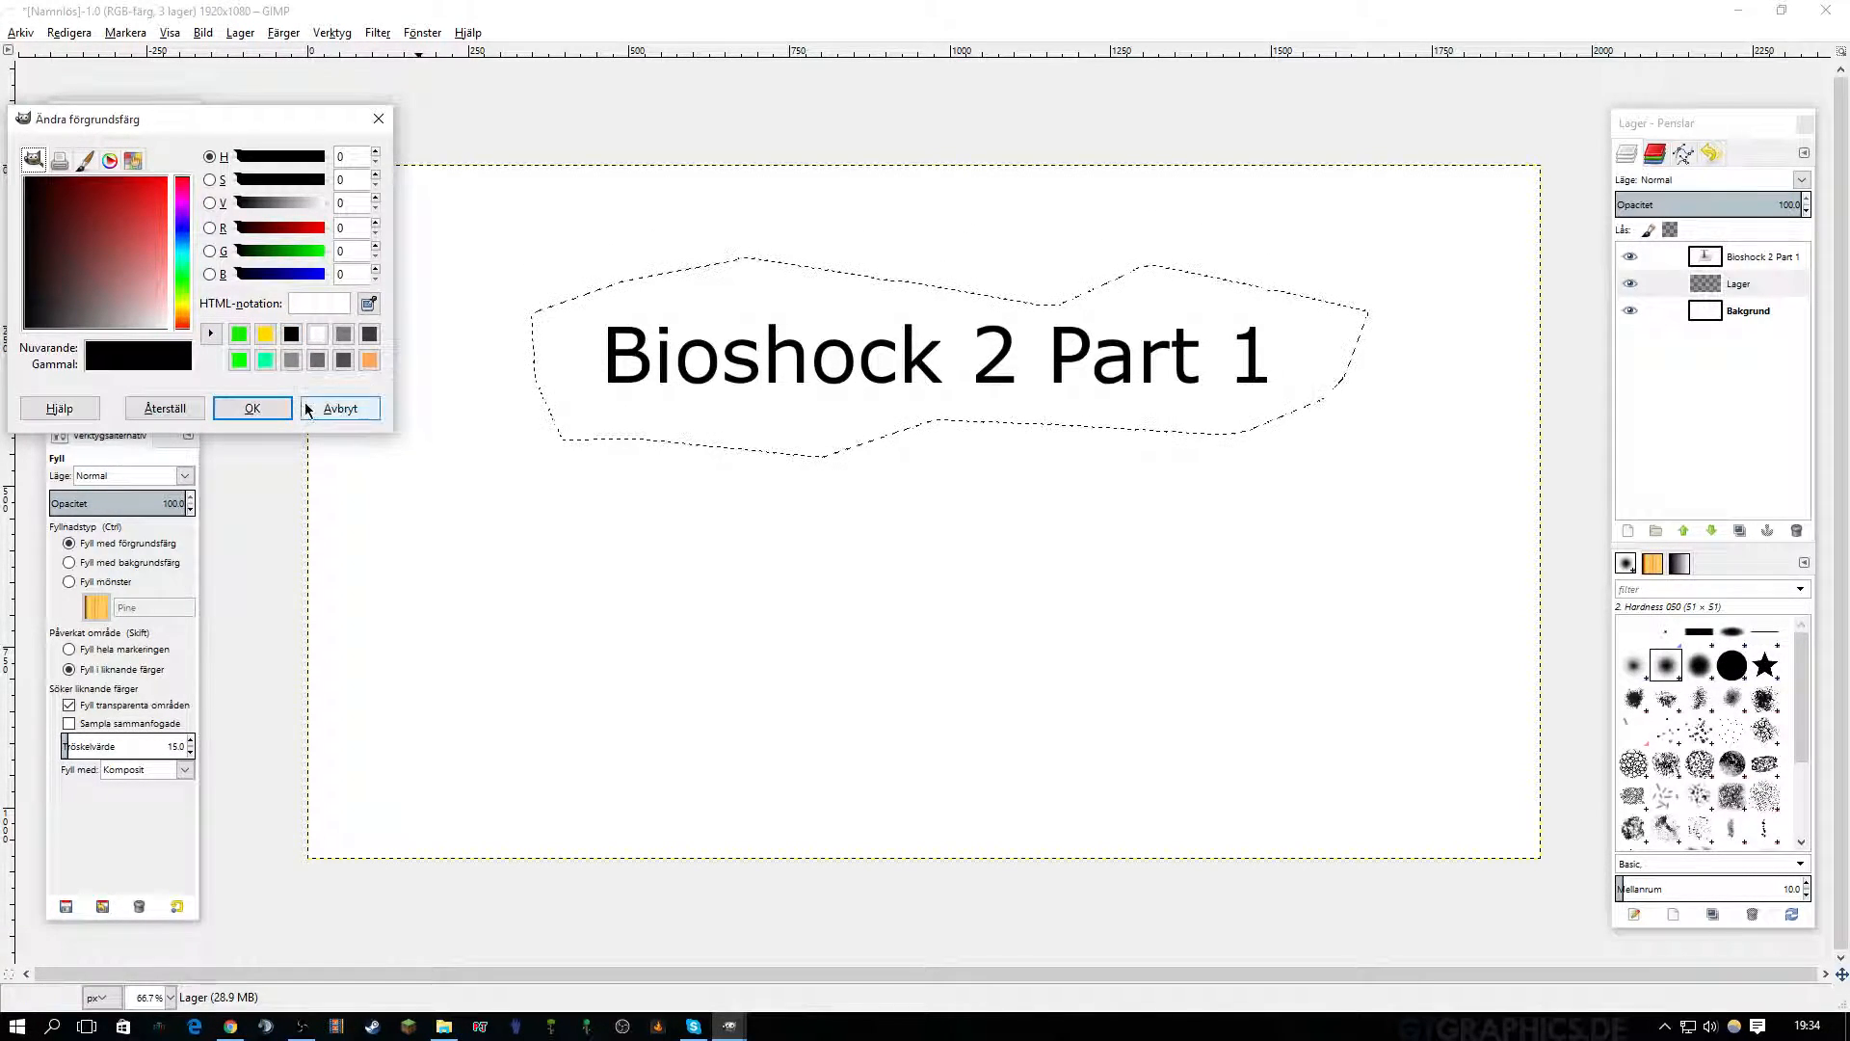
click(253, 408)
click(553, 357)
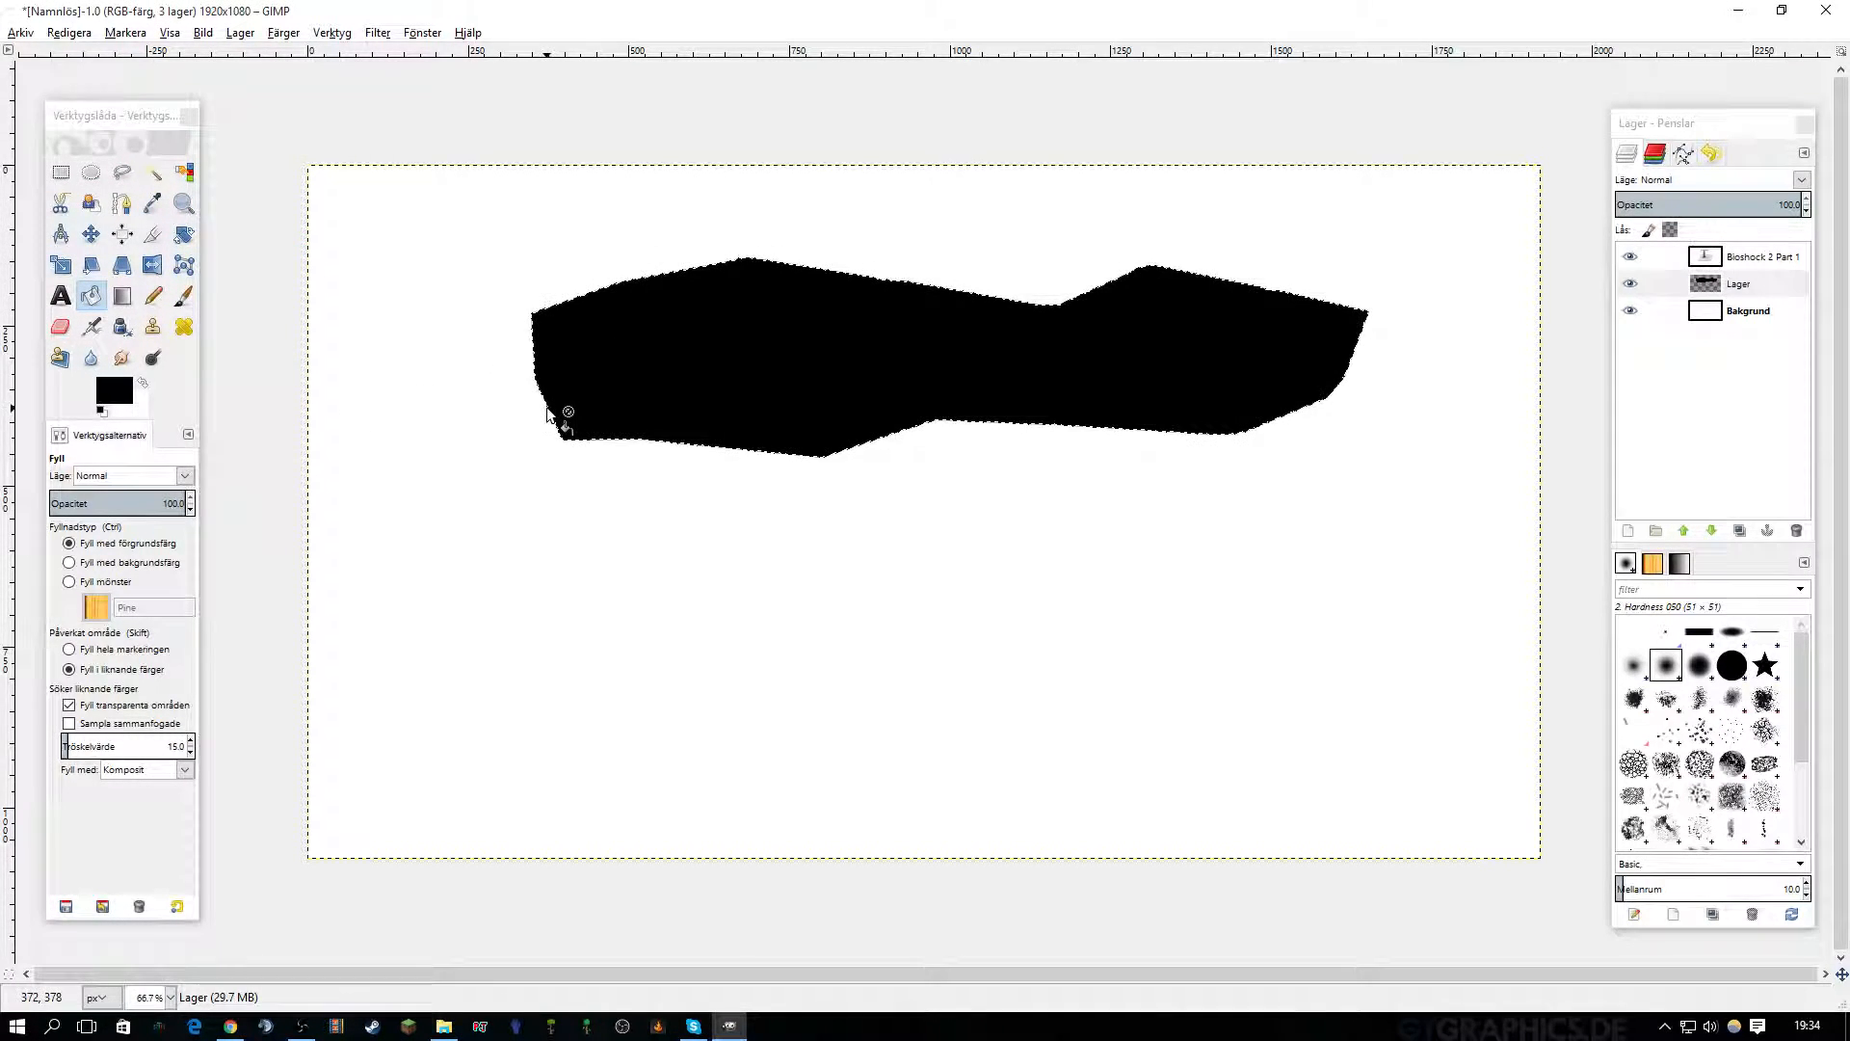
Change the colour of the "Bioshock 2 Part 1" text to white (ffffff).
click(61, 296)
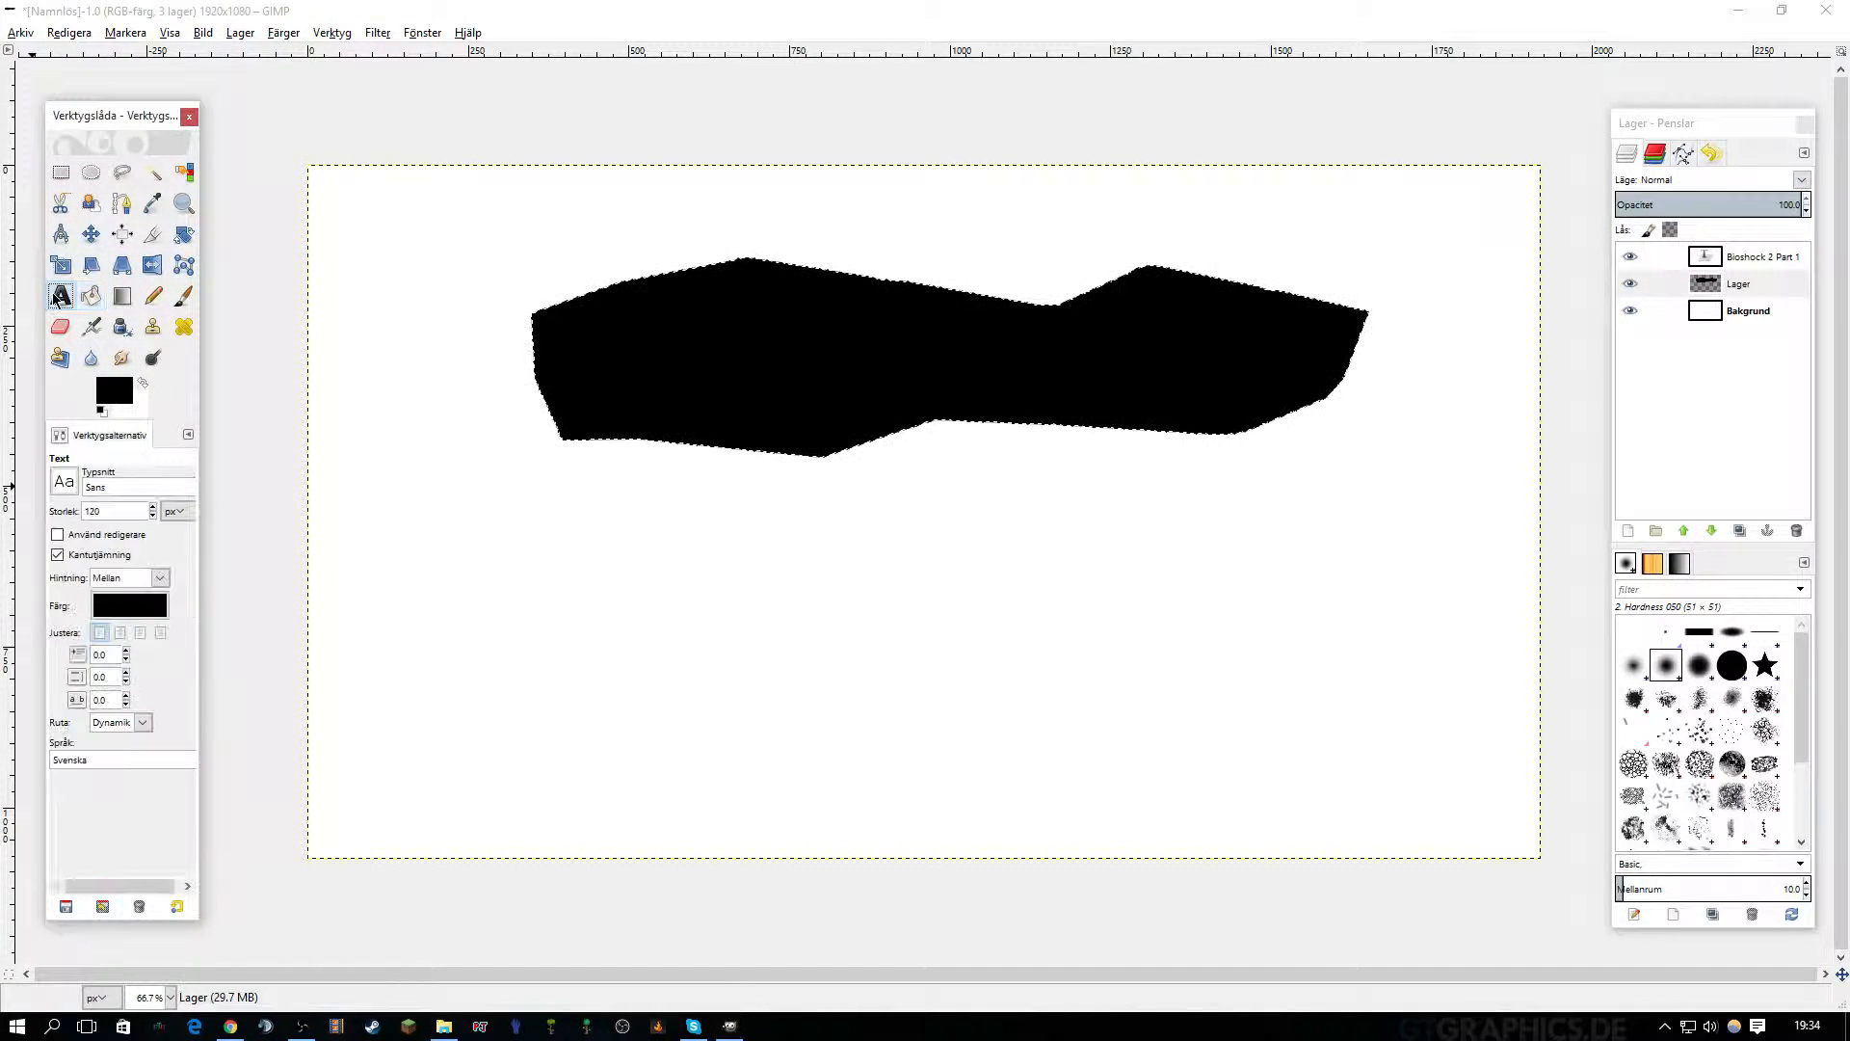
click(1703, 267)
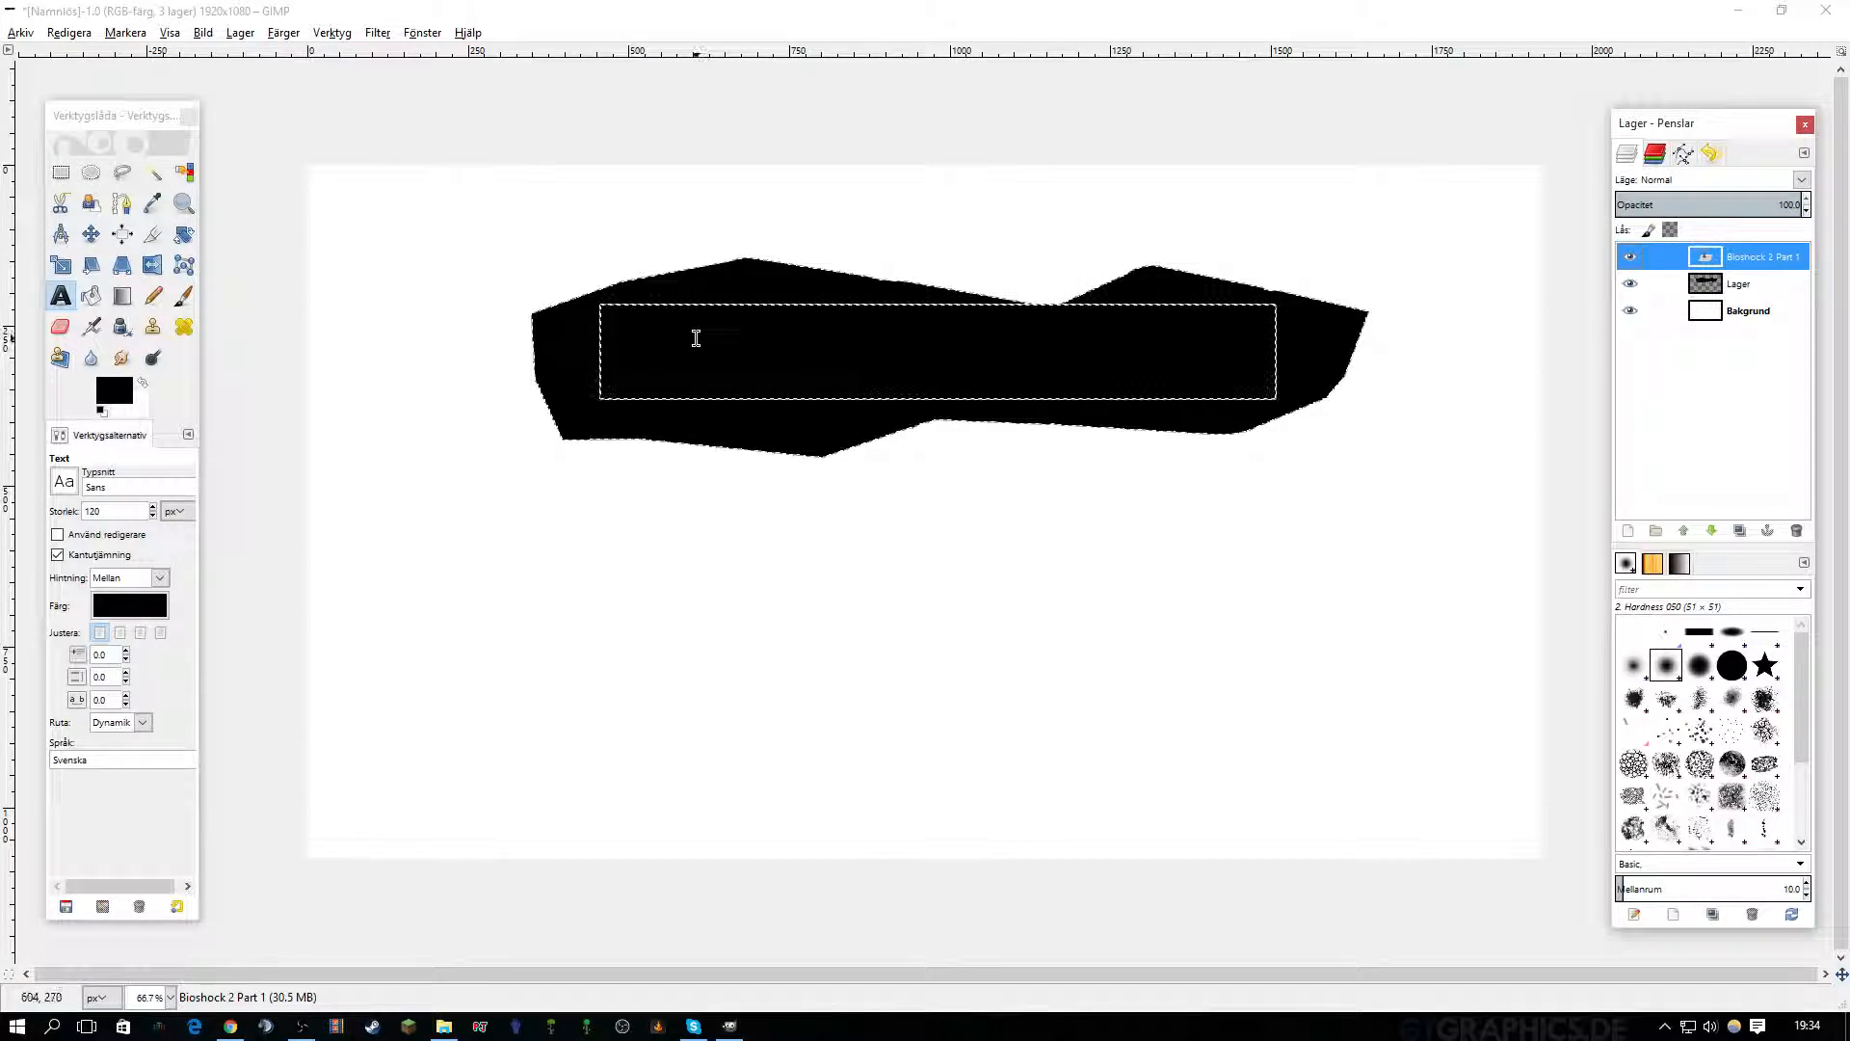
click(690, 345)
click(129, 605)
drag(188, 244, 246, 321)
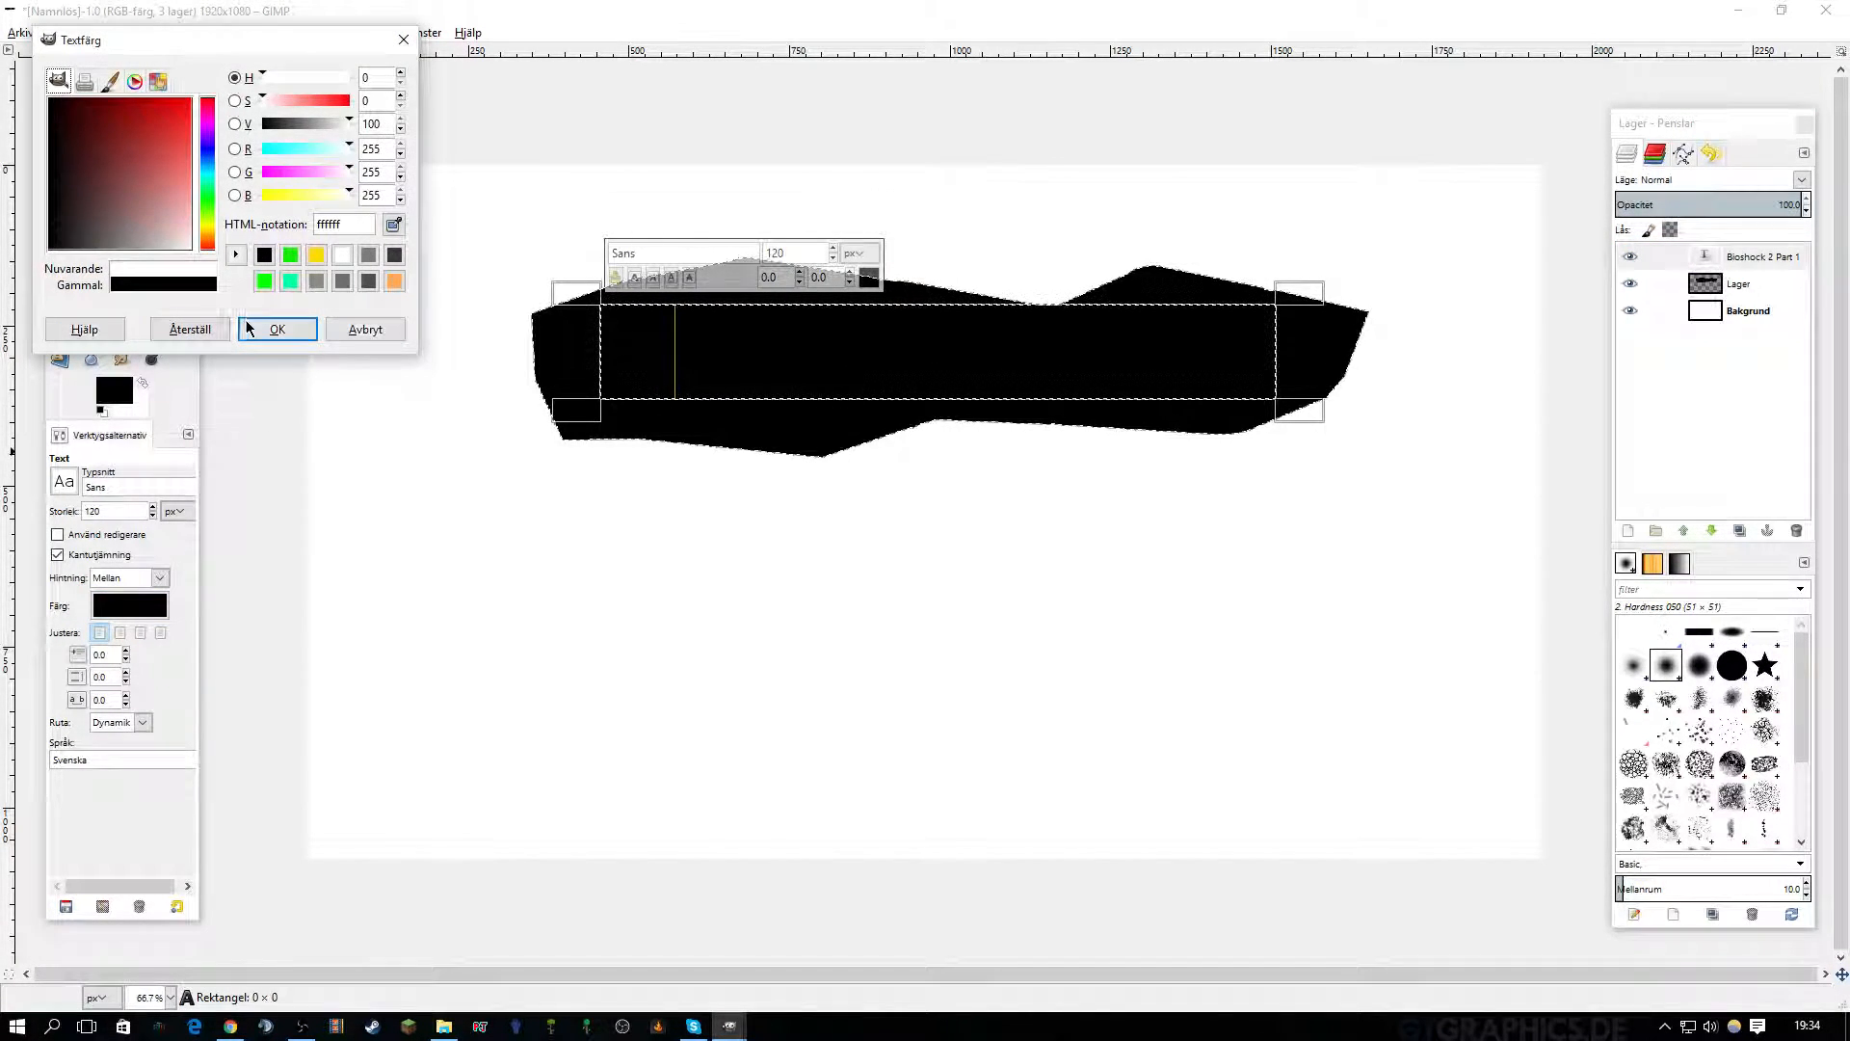
click(273, 332)
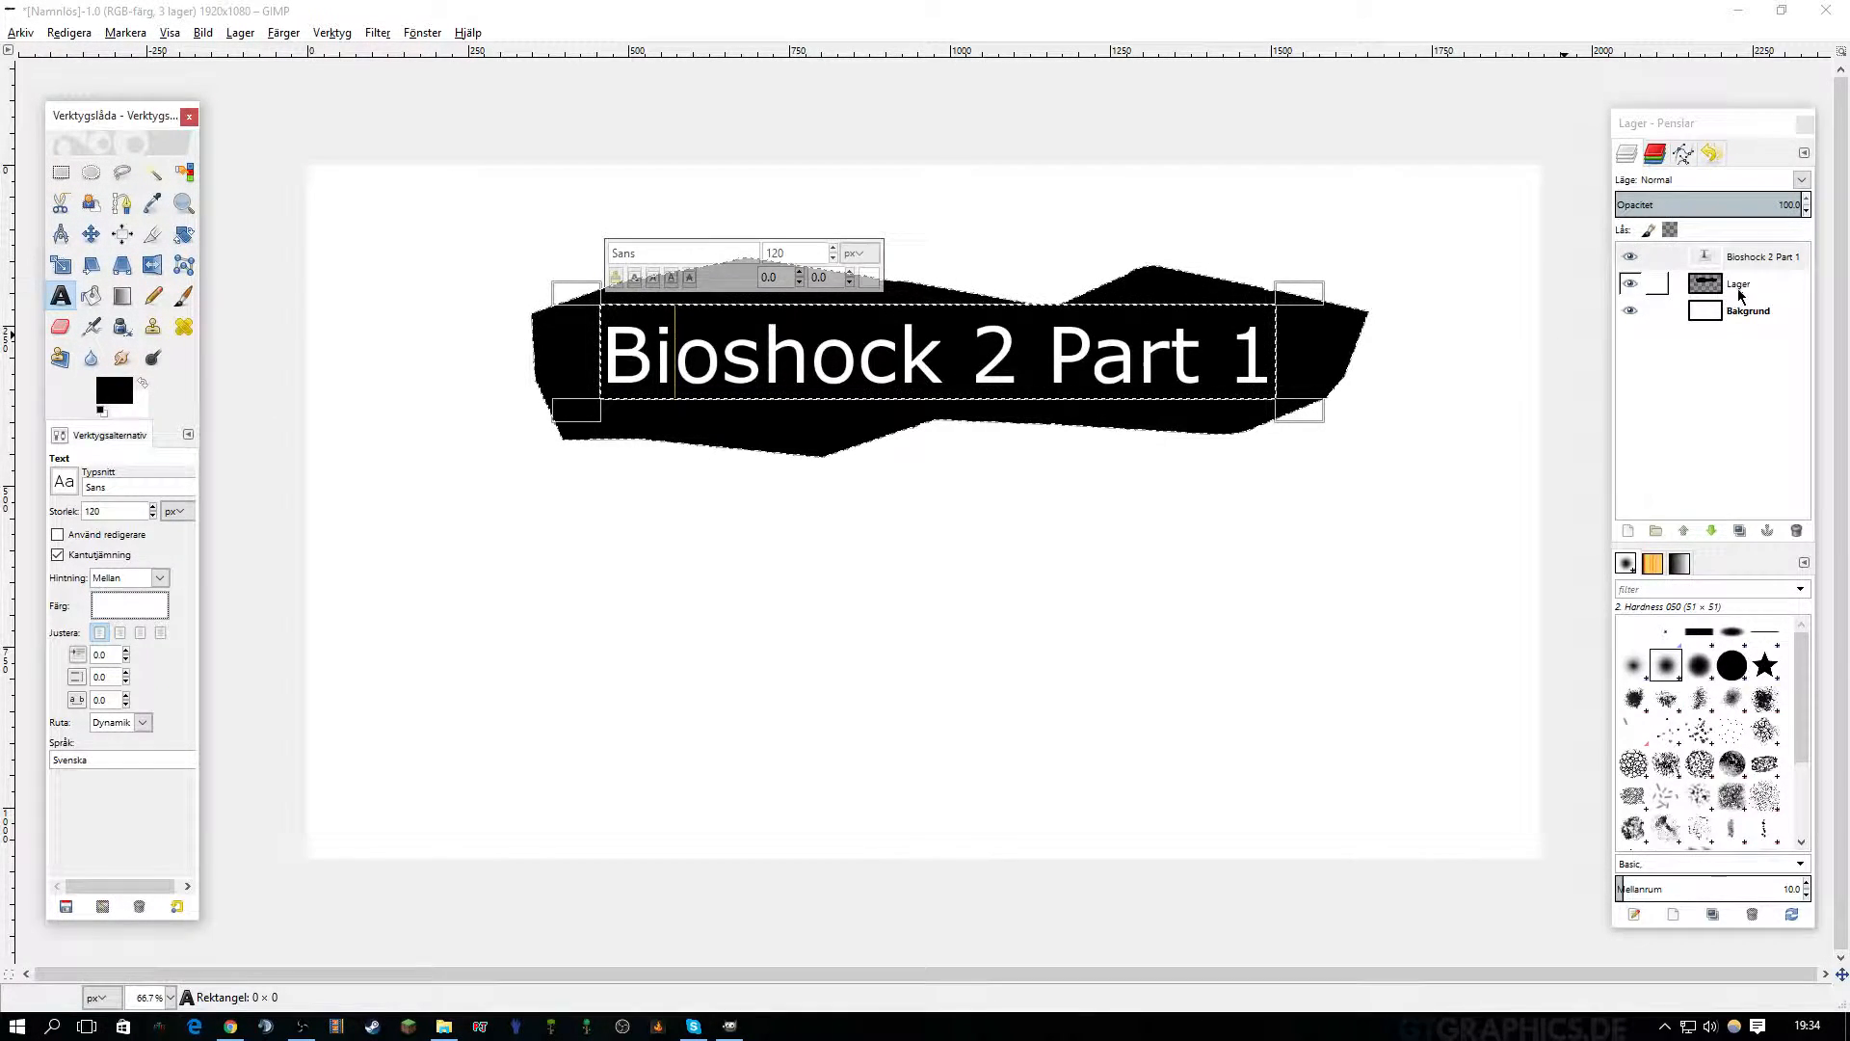
Make the black backing shape's layer active and remove the selection around the shape.
click(1698, 284)
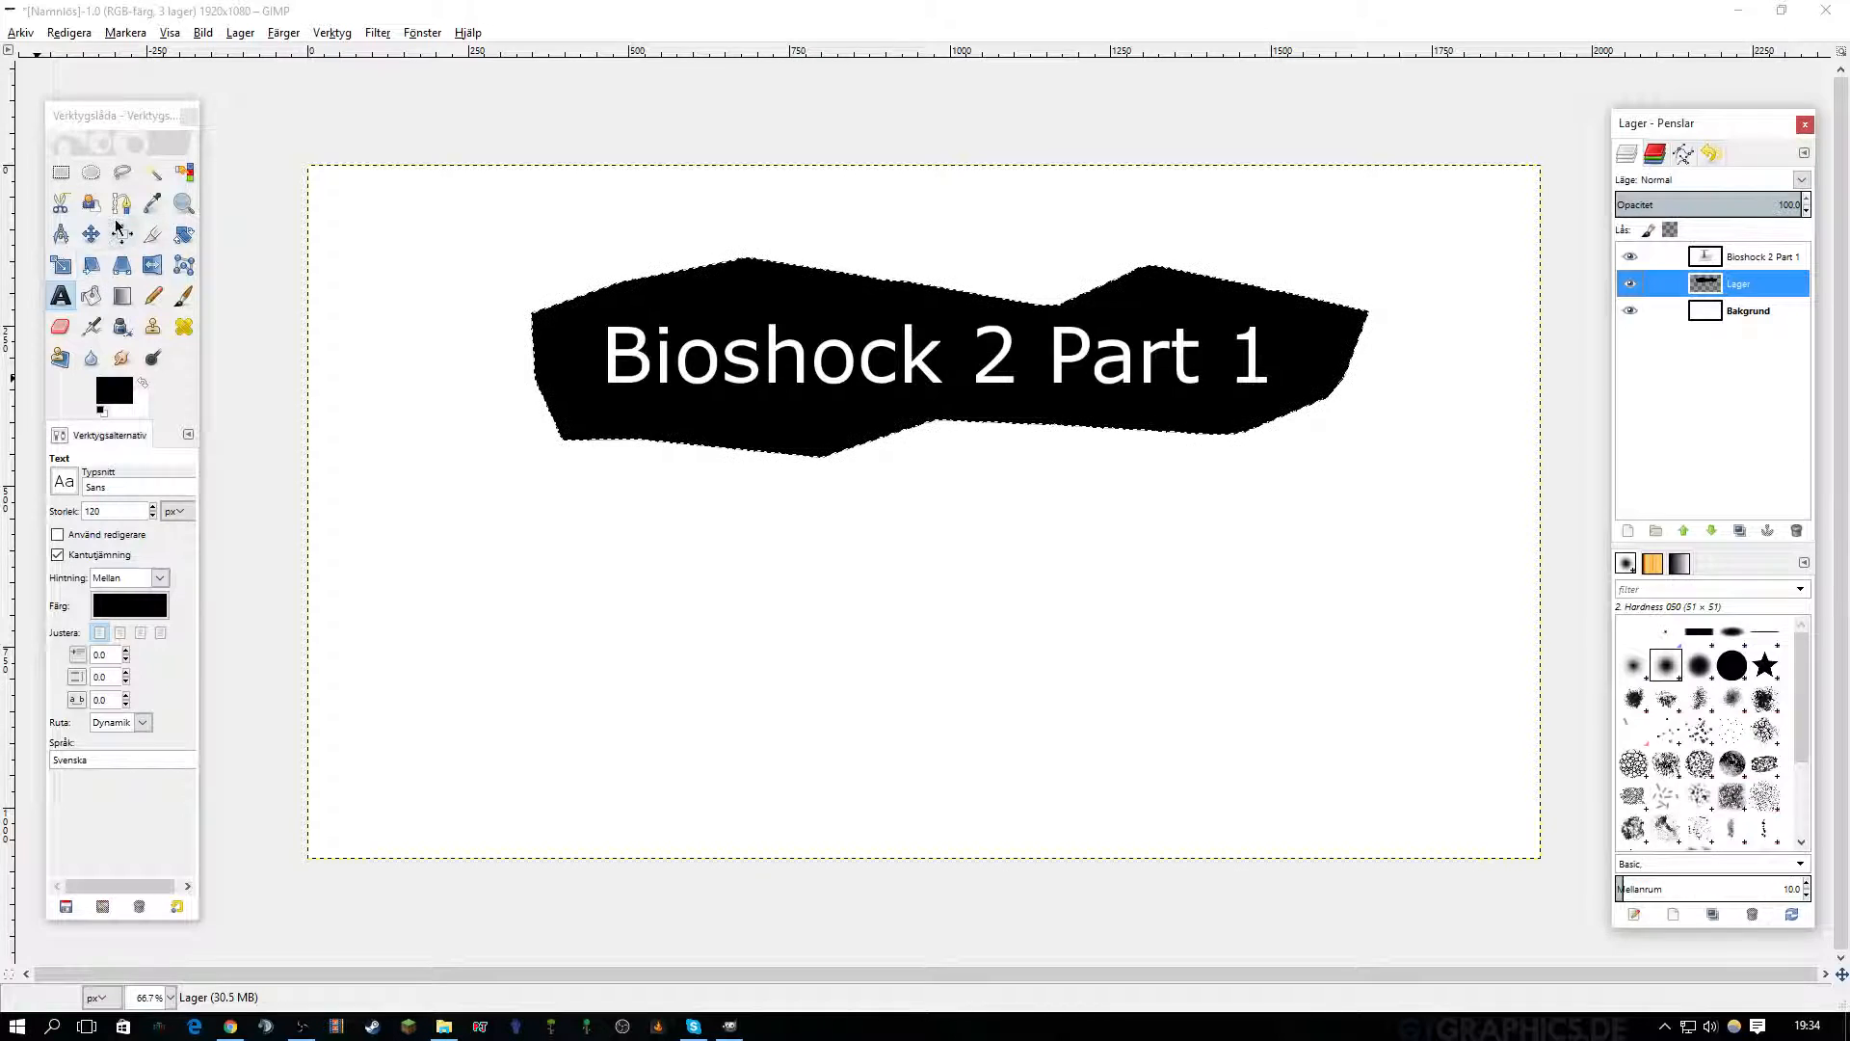
right_click(630, 316)
mouse_move(713, 376)
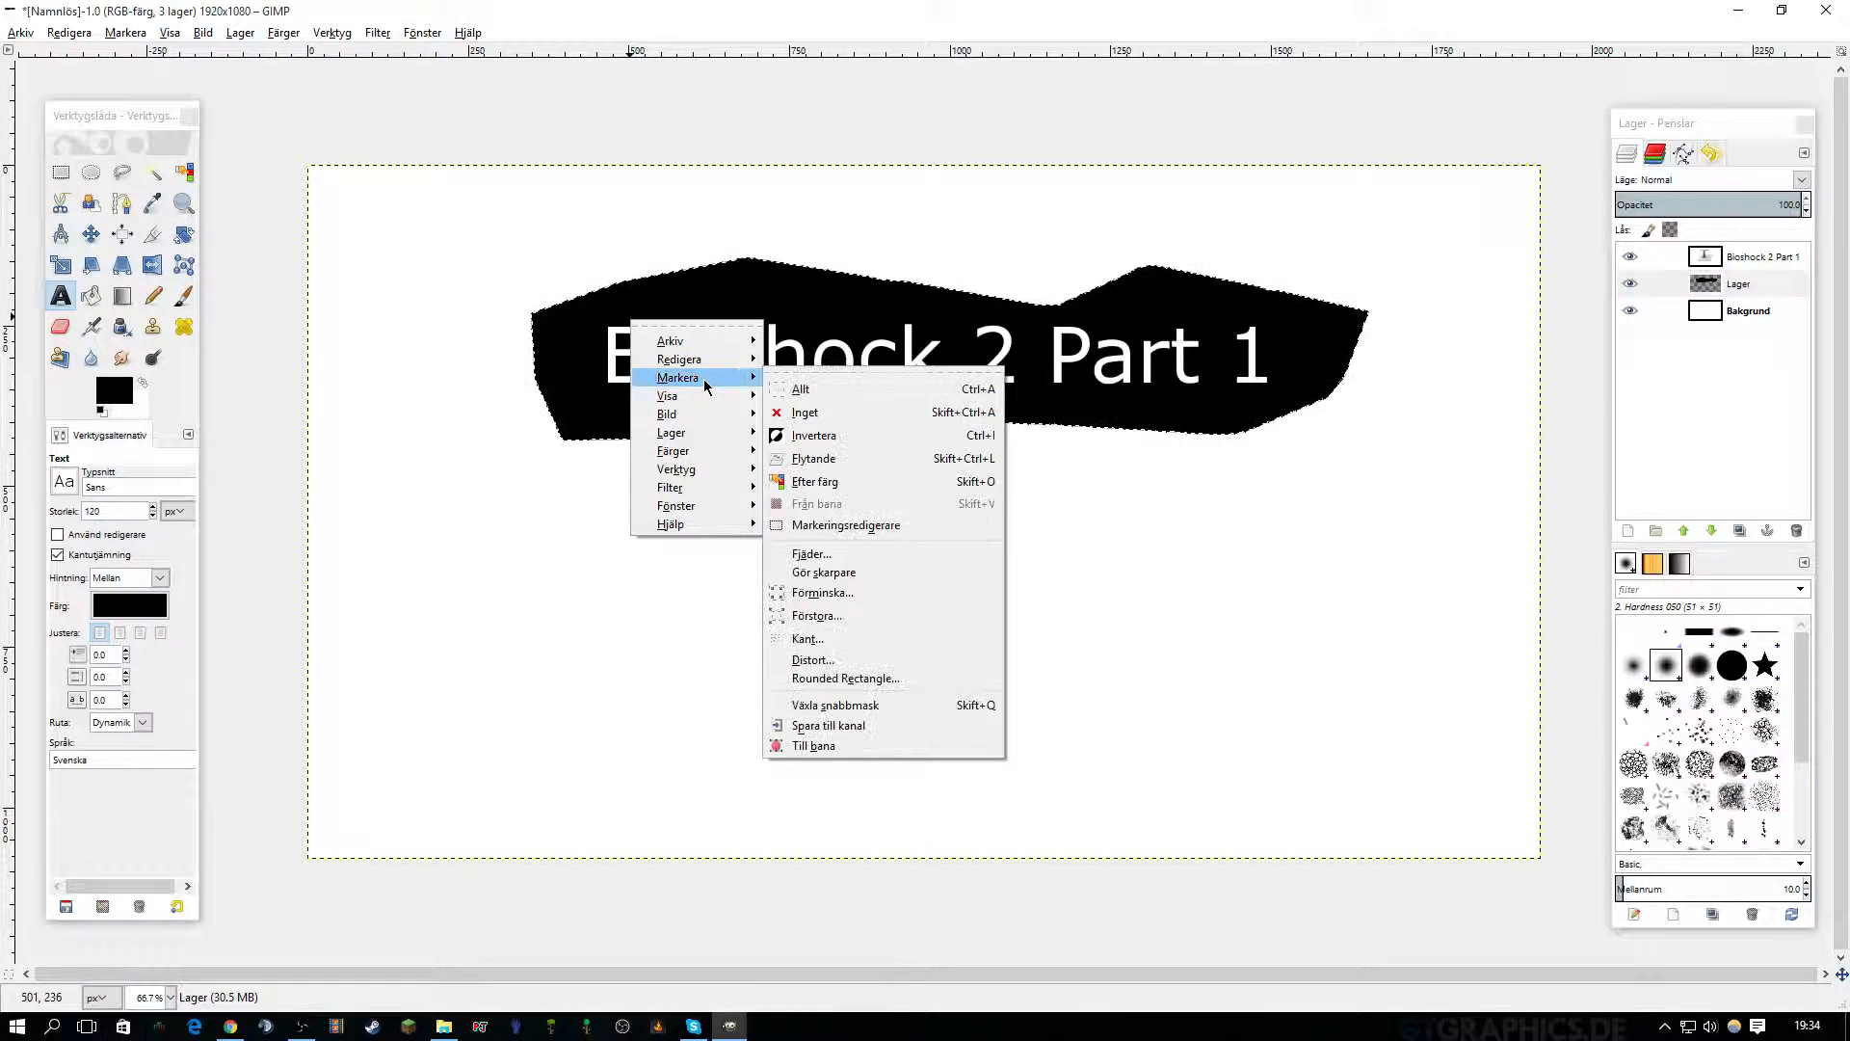
click(809, 412)
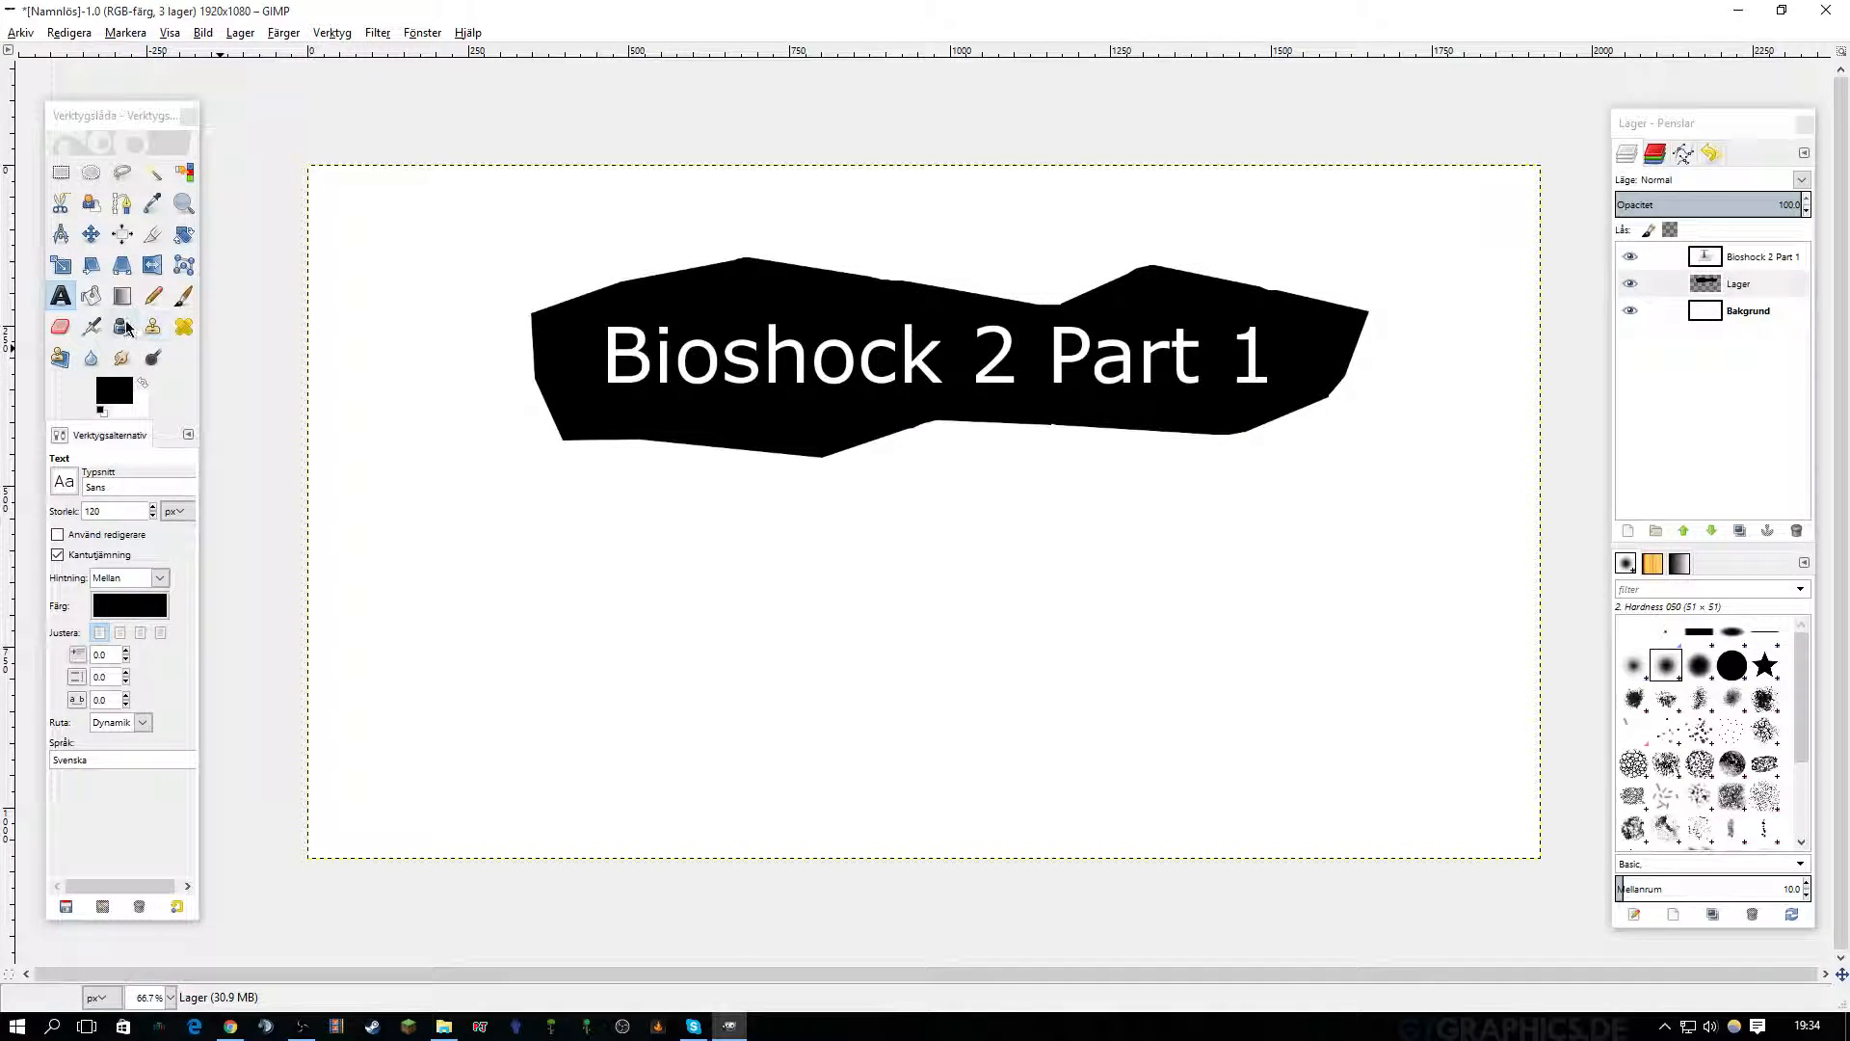
right_click(627, 353)
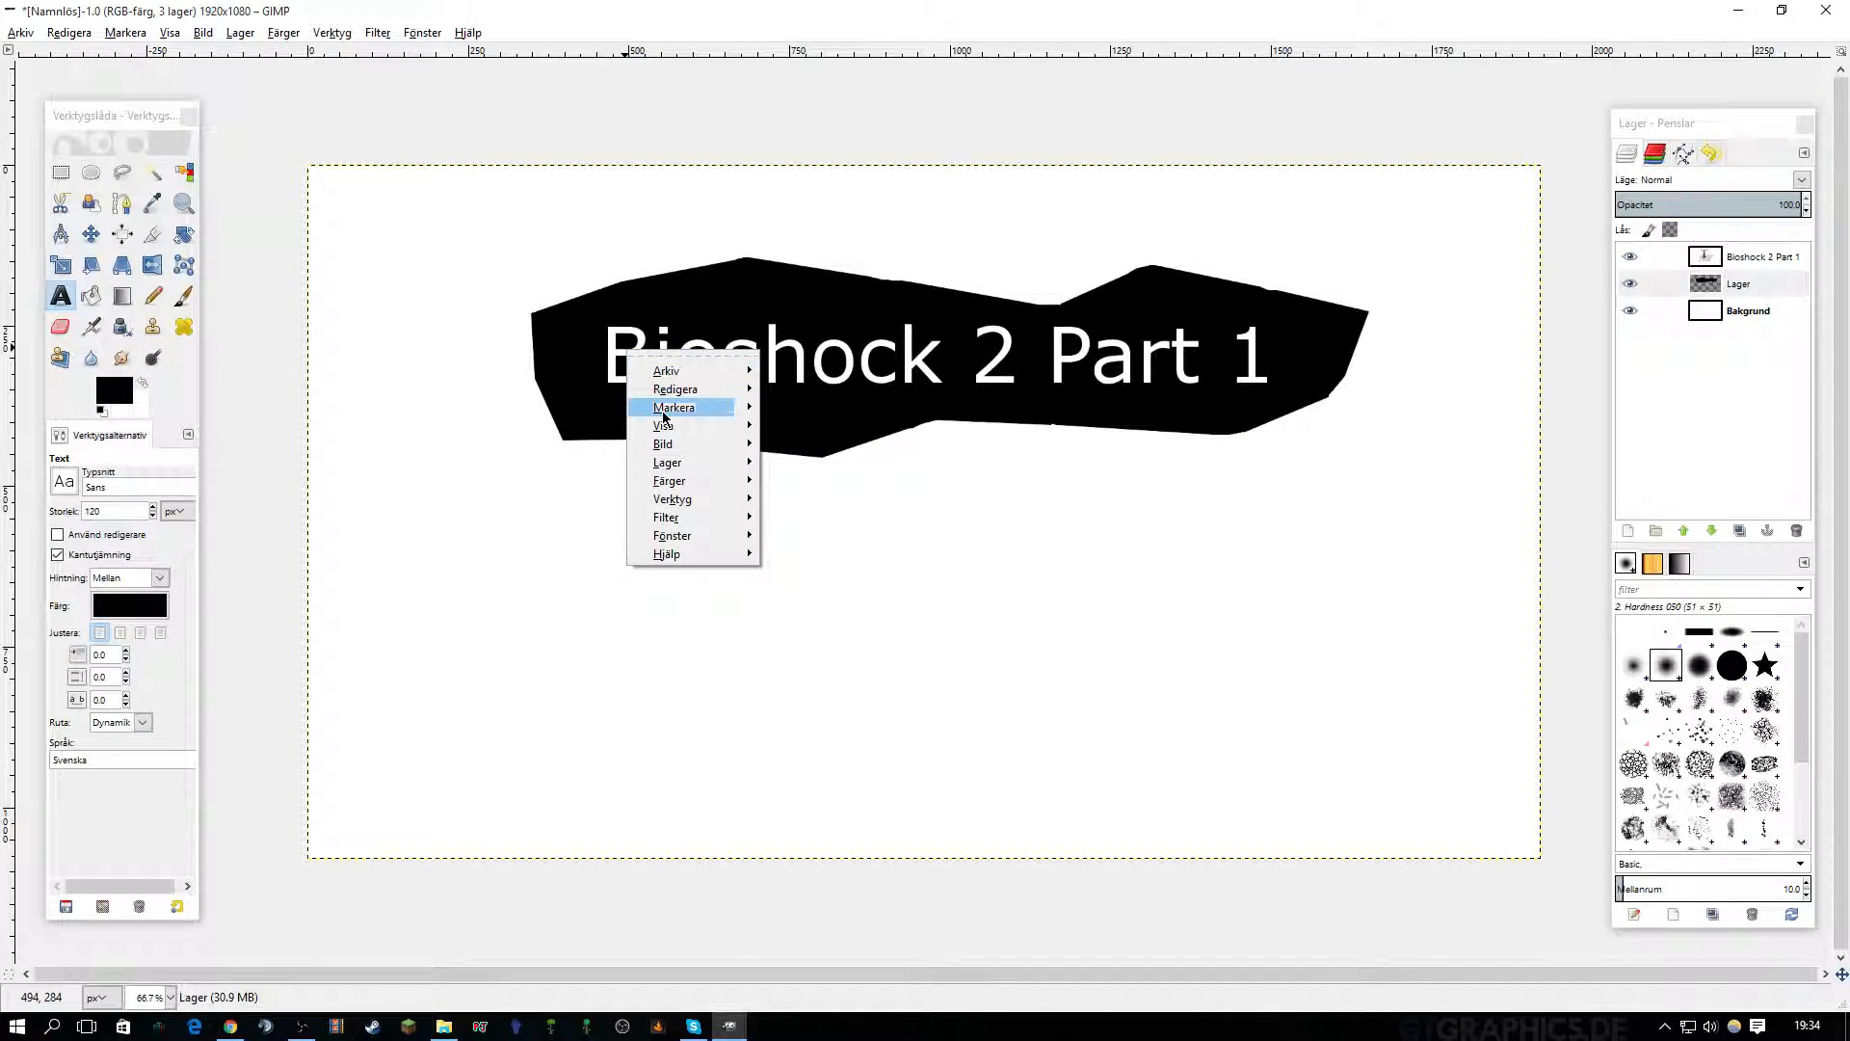
mouse_move(706, 420)
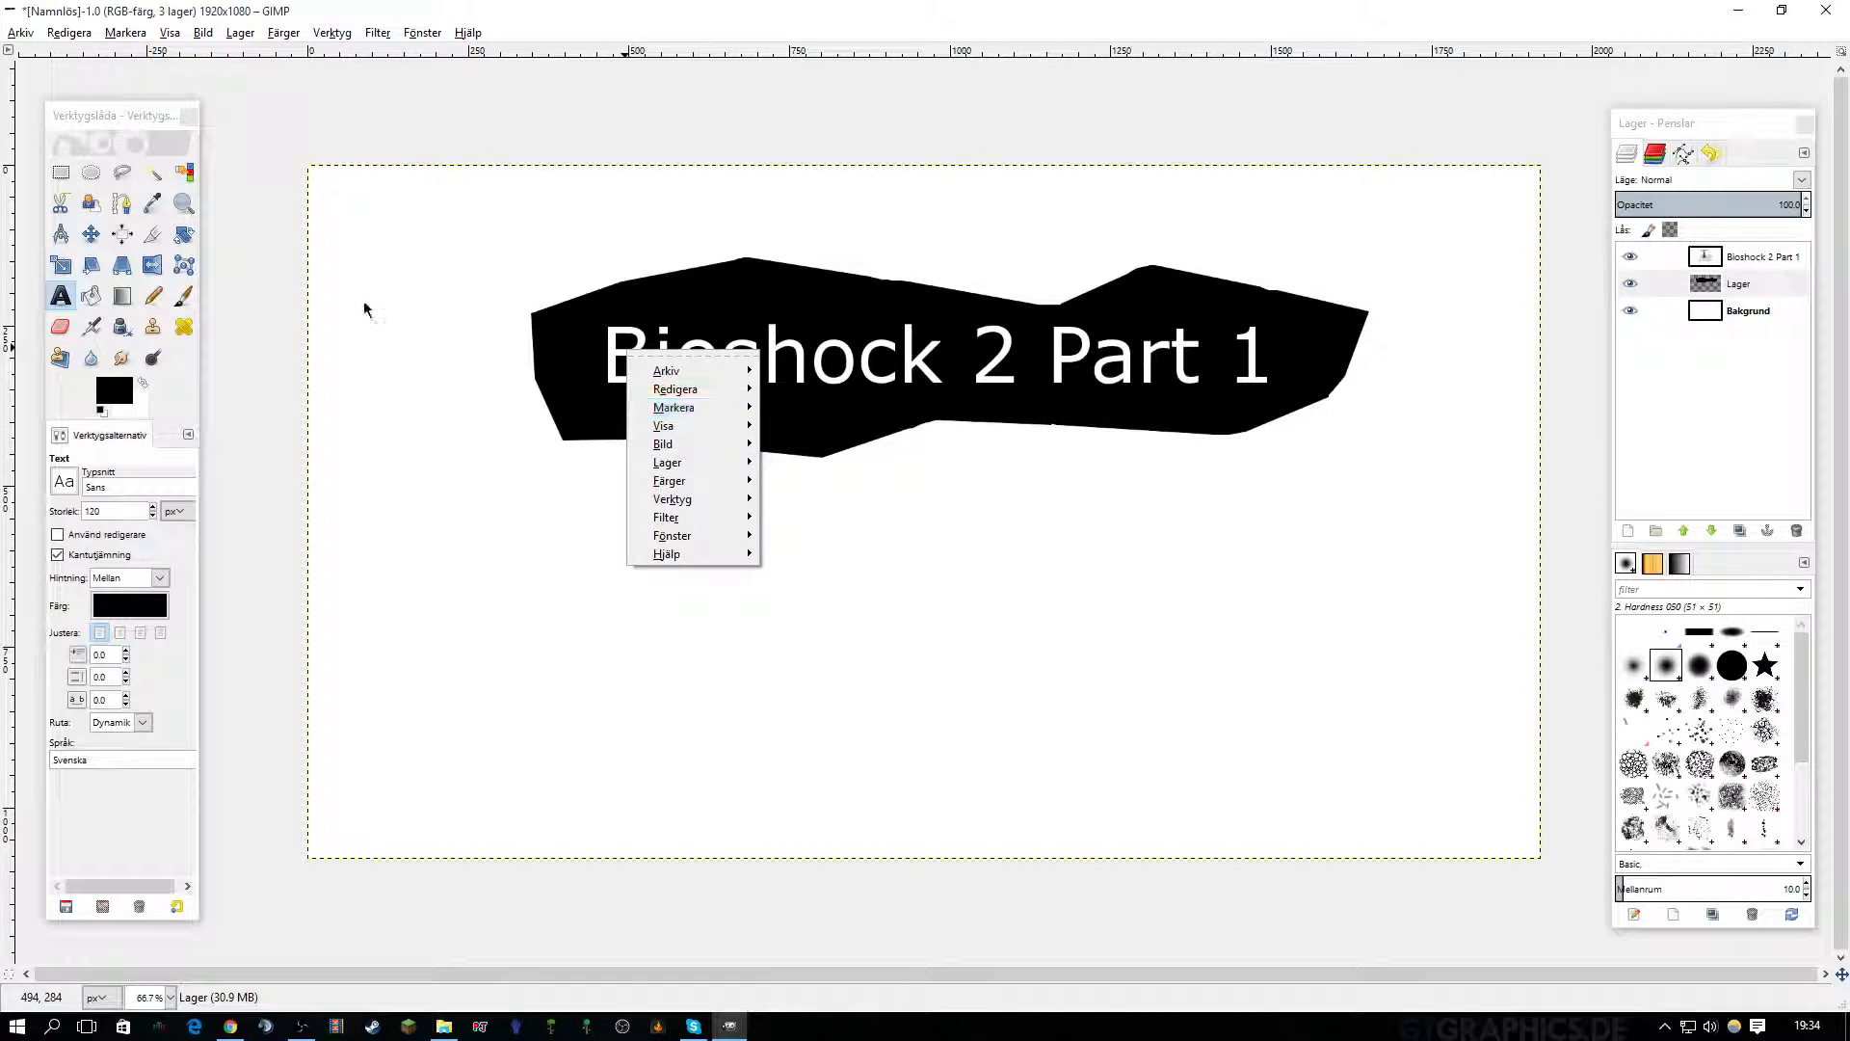
click(326, 274)
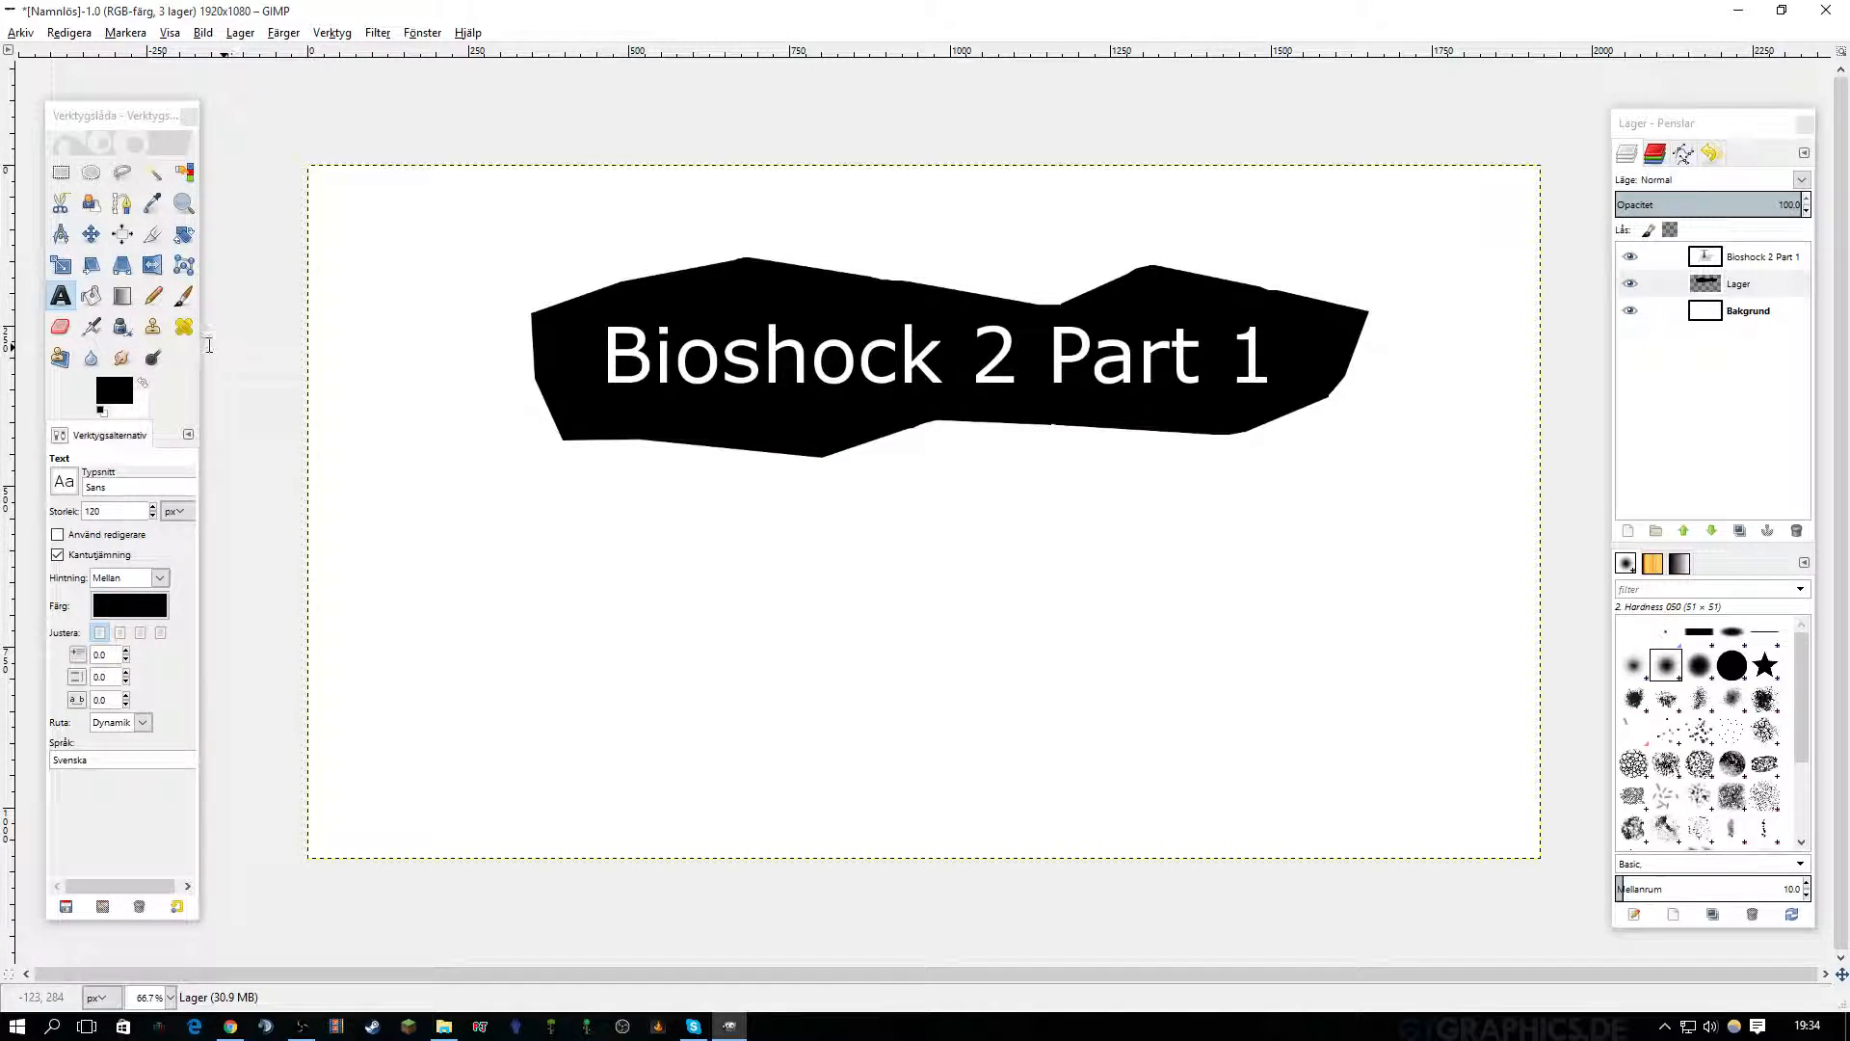
Soften the edges of the black backing shape with Blur tool strokes along its outline.
click(90, 358)
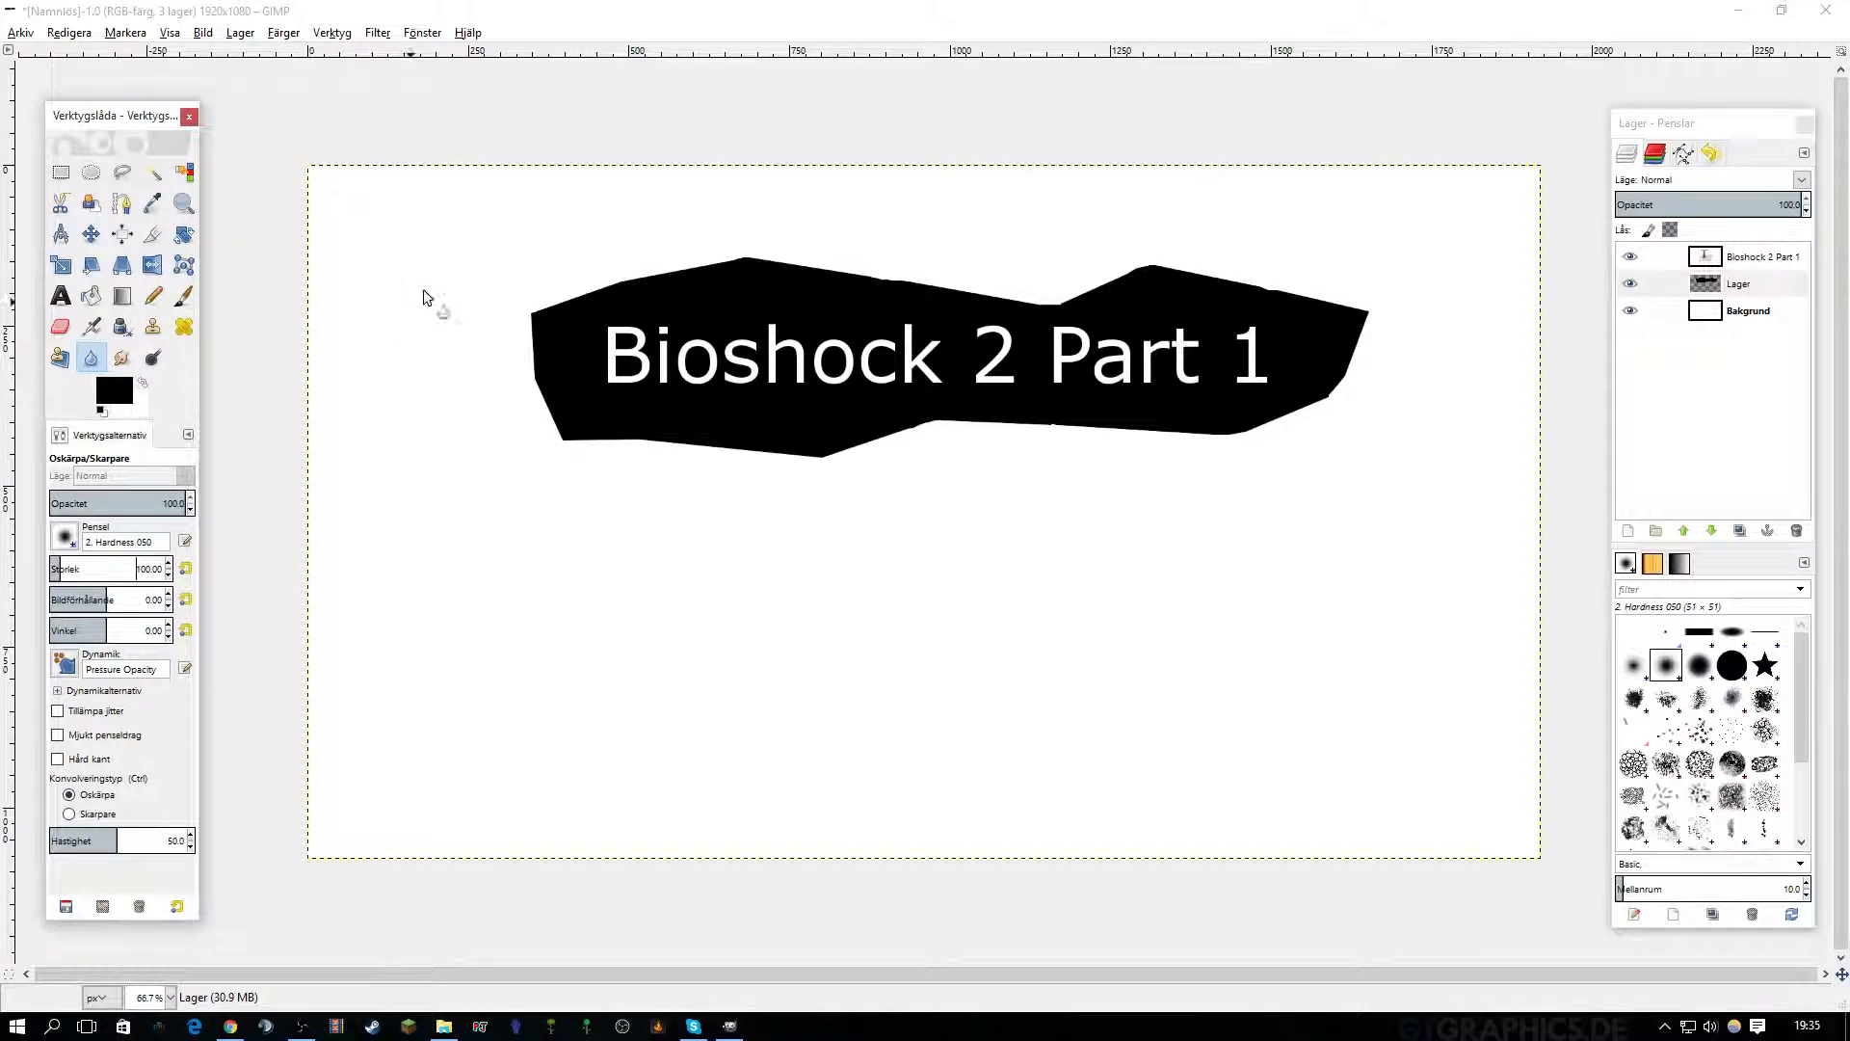
drag(541, 317, 487, 403)
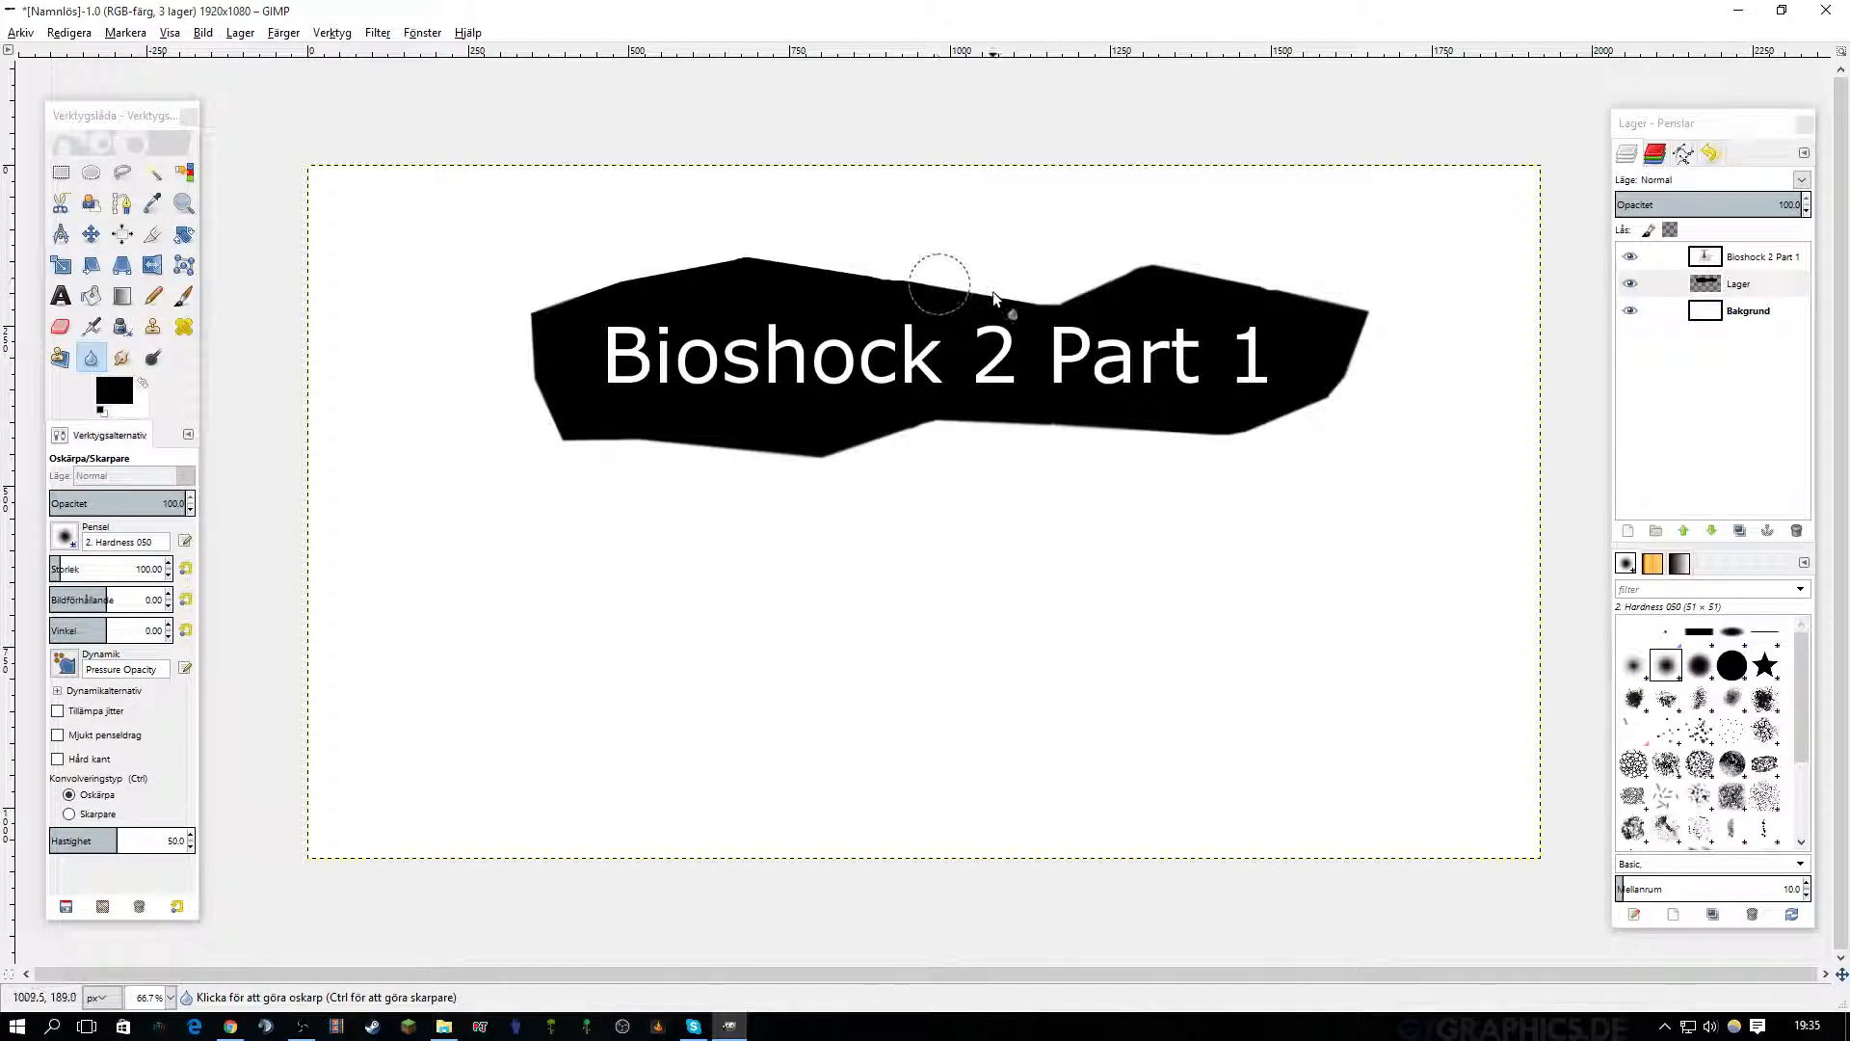
drag(561, 297, 517, 402)
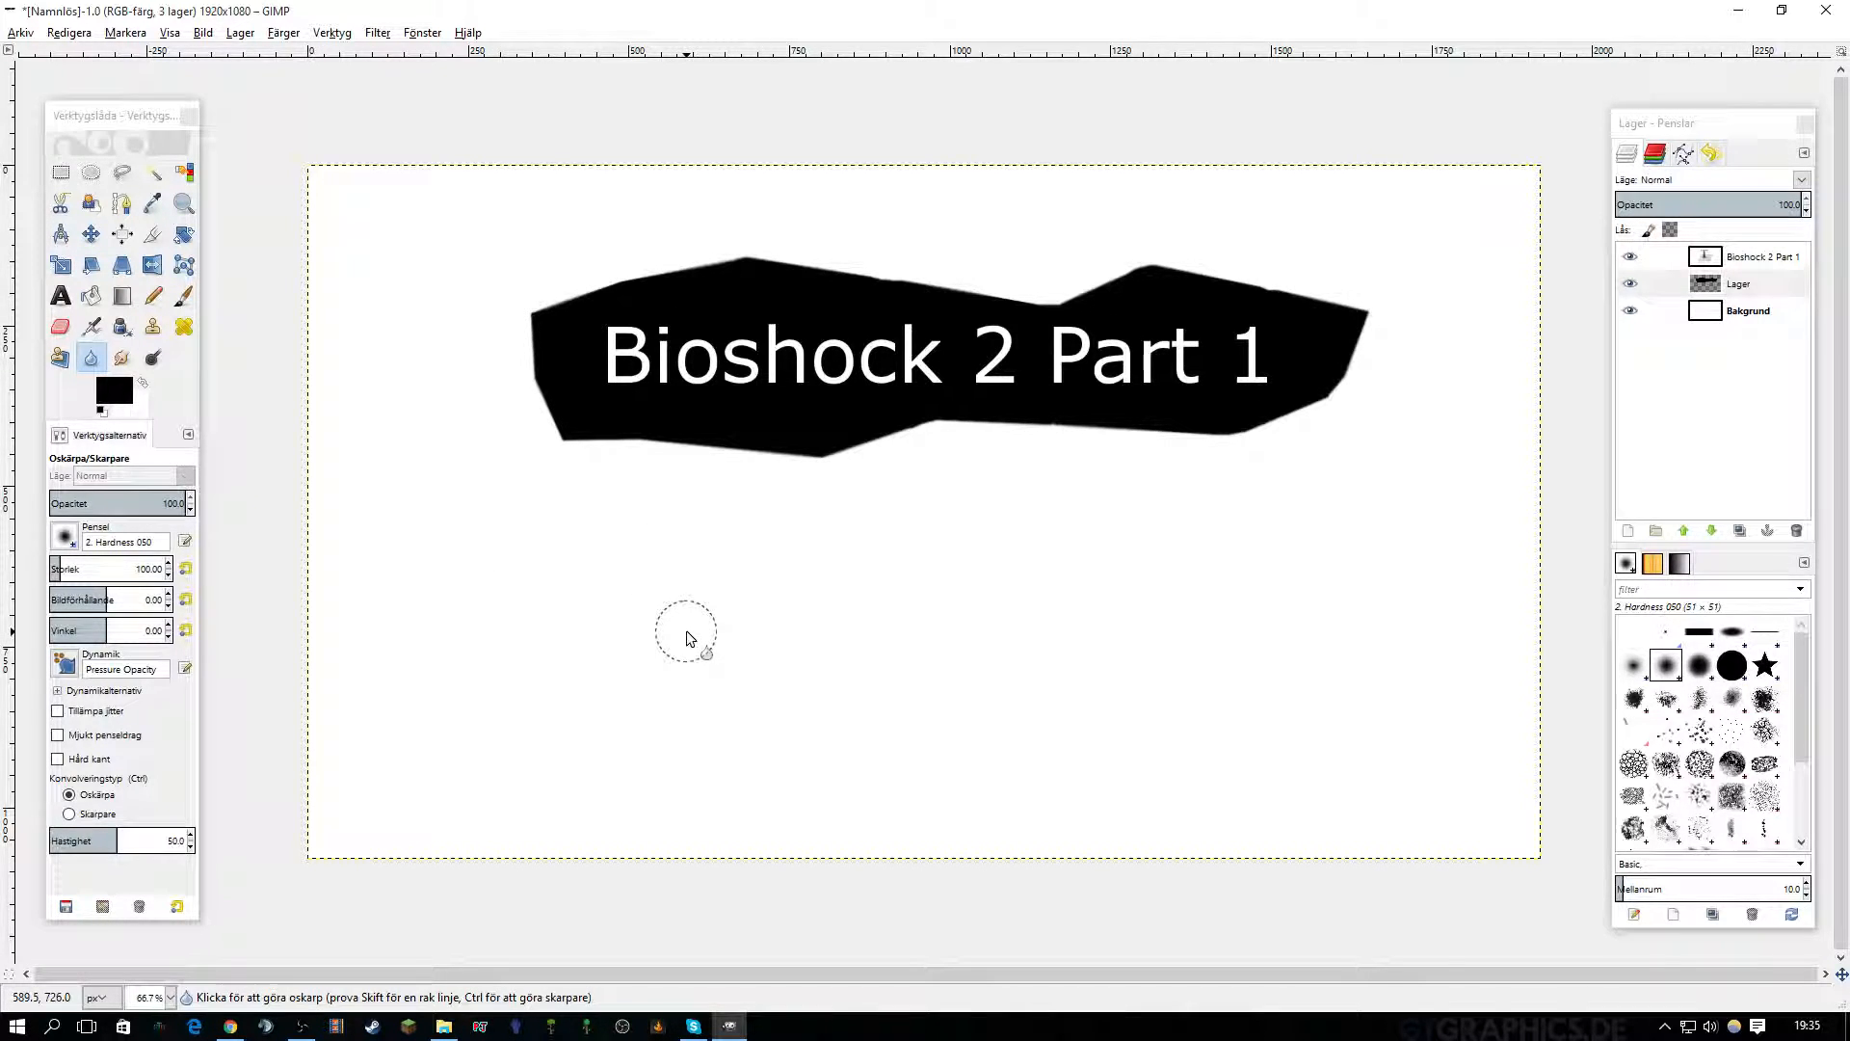
Smudge the lower edge of the black backing shape outward into a ragged, smoky fringe beneath the title.
click(122, 358)
mouse_move(559, 445)
mouse_down()
mouse_move(601, 411)
mouse_move(580, 476)
mouse_move(616, 453)
mouse_move(646, 407)
mouse_move(648, 465)
mouse_move(745, 416)
mouse_move(673, 472)
mouse_move(713, 475)
mouse_move(775, 426)
mouse_move(797, 463)
mouse_move(819, 453)
mouse_move(815, 475)
mouse_move(827, 441)
mouse_move(830, 472)
mouse_move(837, 450)
mouse_move(888, 453)
mouse_move(871, 435)
mouse_move(909, 462)
mouse_move(898, 428)
mouse_move(935, 457)
mouse_move(909, 427)
mouse_move(905, 455)
mouse_move(930, 415)
mouse_move(938, 461)
mouse_move(937, 412)
mouse_move(959, 423)
mouse_move(950, 472)
mouse_move(978, 415)
mouse_move(1028, 465)
mouse_move(1030, 401)
mouse_move(1024, 460)
mouse_move(1001, 440)
mouse_move(1006, 407)
mouse_move(981, 466)
mouse_move(1023, 467)
mouse_move(991, 435)
mouse_move(1007, 424)
mouse_move(1001, 448)
mouse_move(969, 436)
mouse_move(947, 472)
mouse_up()
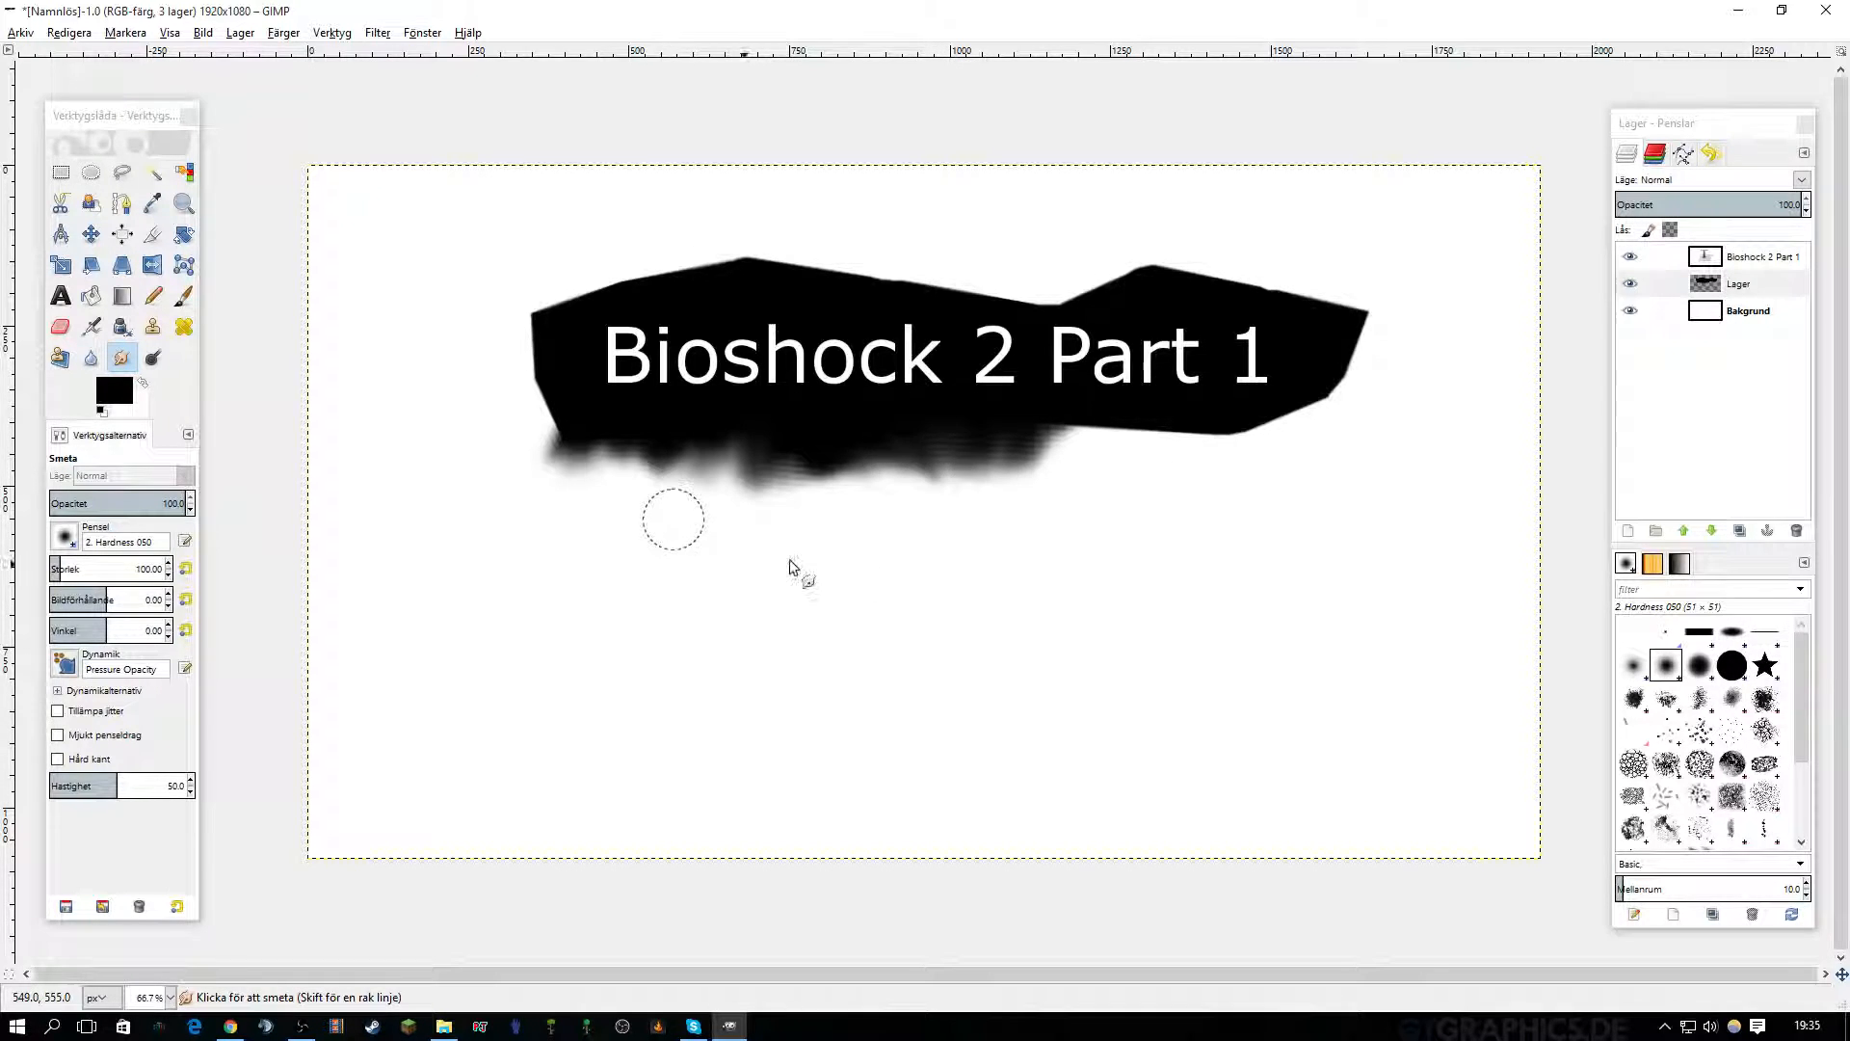
mouse_move(1069, 422)
mouse_down()
mouse_move(1063, 462)
mouse_move(1113, 383)
mouse_move(1129, 425)
mouse_move(1085, 464)
mouse_move(1068, 452)
mouse_move(1101, 440)
mouse_move(1104, 465)
mouse_move(1026, 477)
mouse_move(991, 458)
mouse_move(1012, 452)
mouse_move(988, 491)
mouse_move(956, 428)
mouse_move(939, 438)
mouse_move(952, 413)
mouse_move(904, 441)
mouse_up()
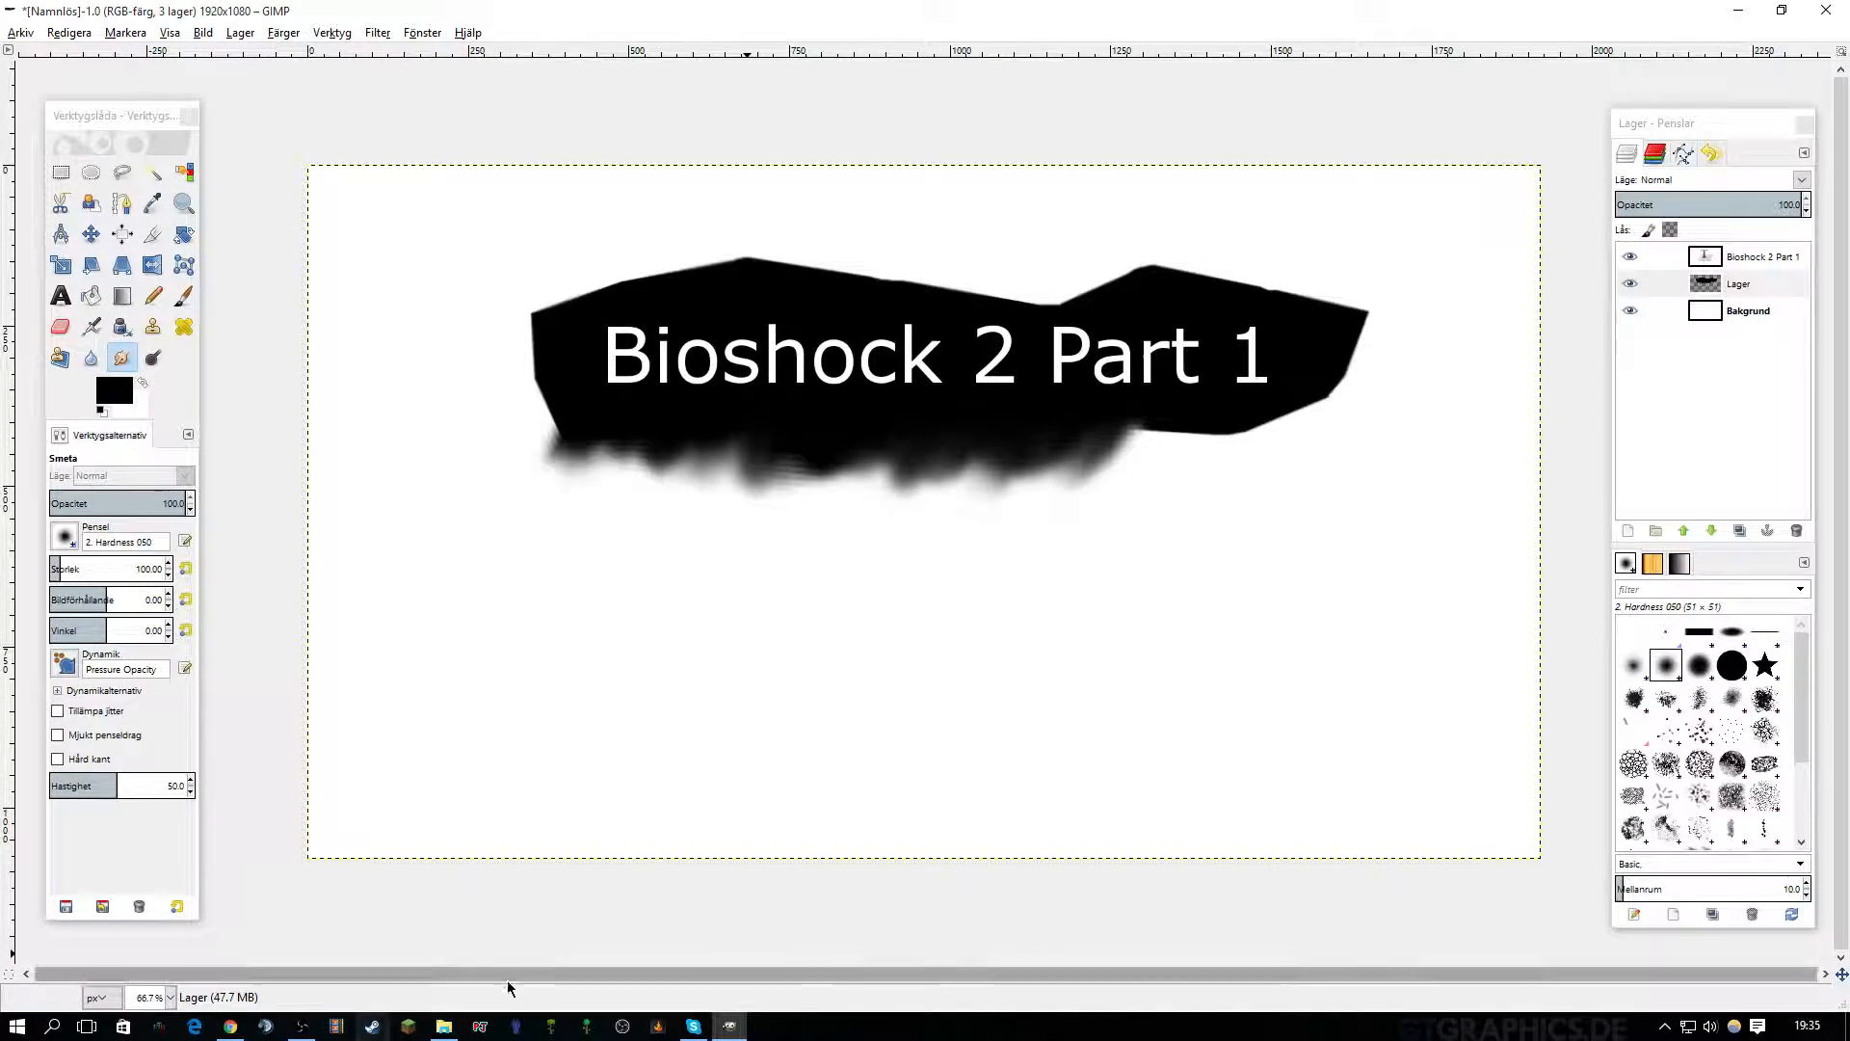
Switch to File Explorer and look through drive C: and the steam\steamapps folder on drive SSD 2 (D:).
click(443, 1025)
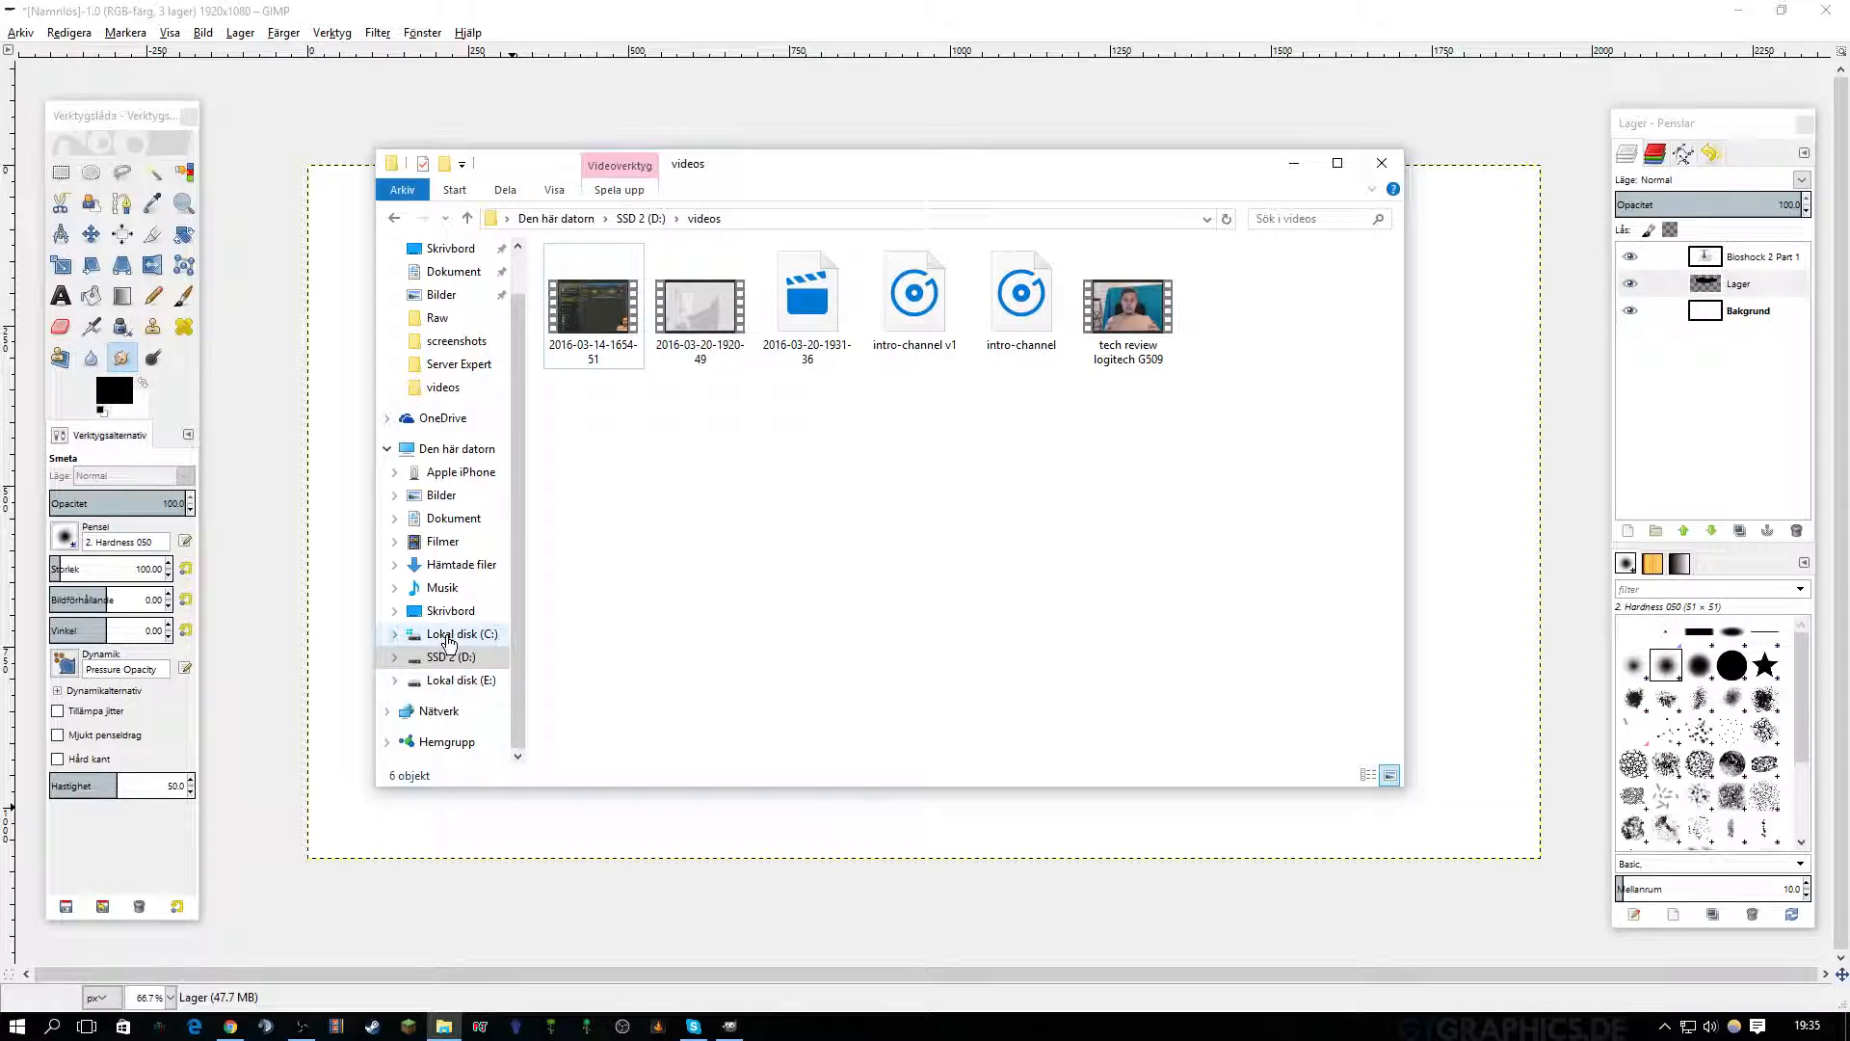
click(446, 636)
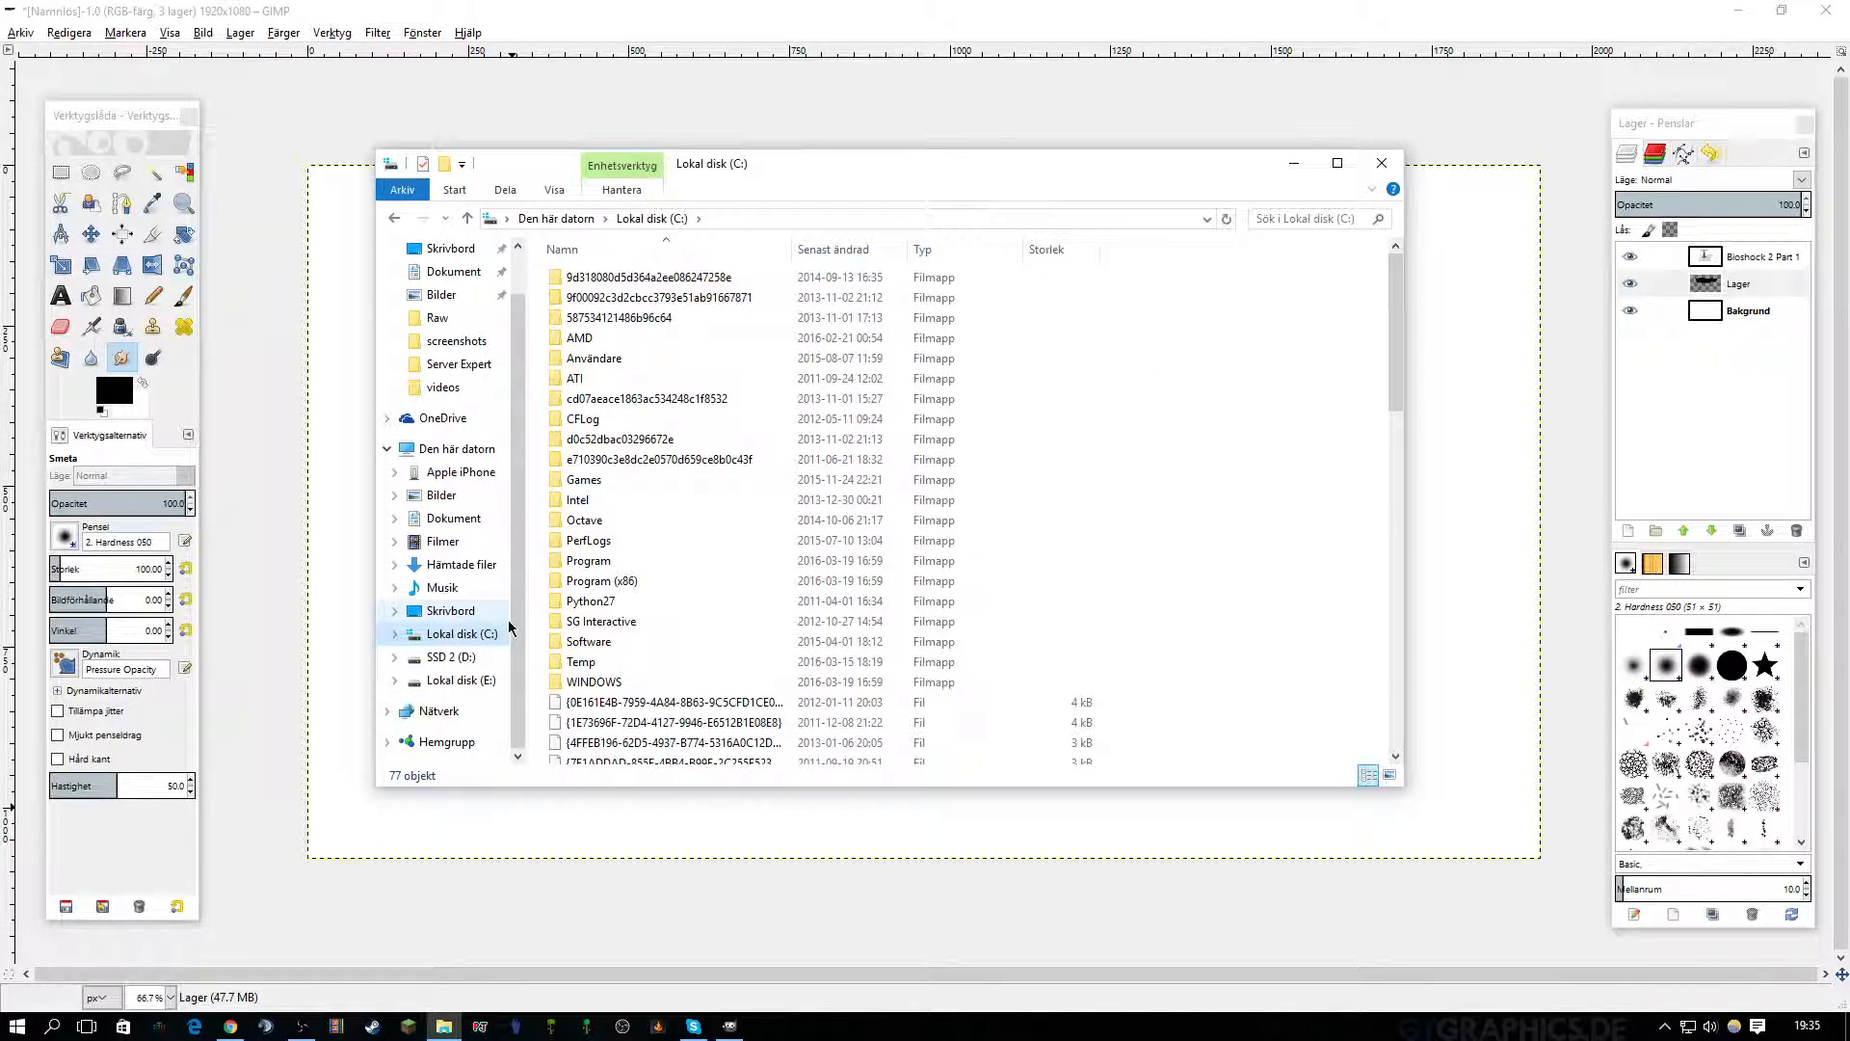
scroll(587, 500, down, 5)
scroll(590, 578, up, 5)
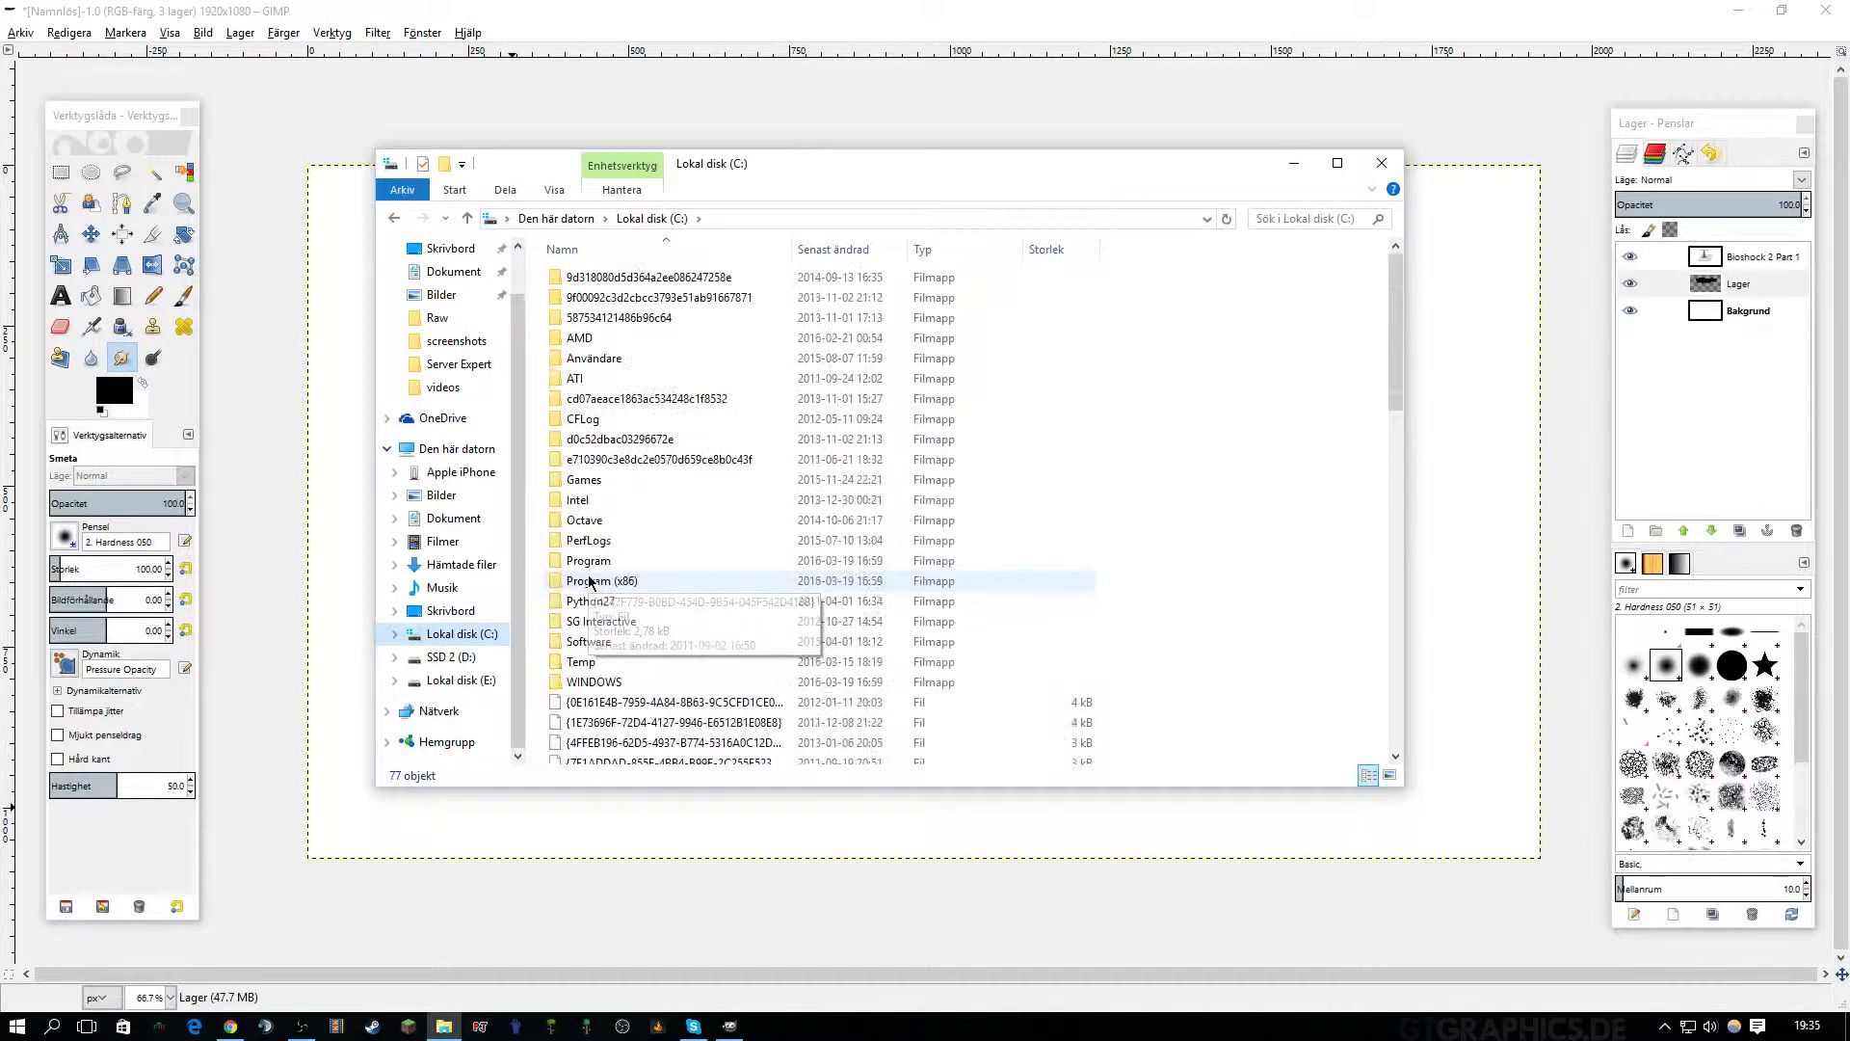
click(487, 654)
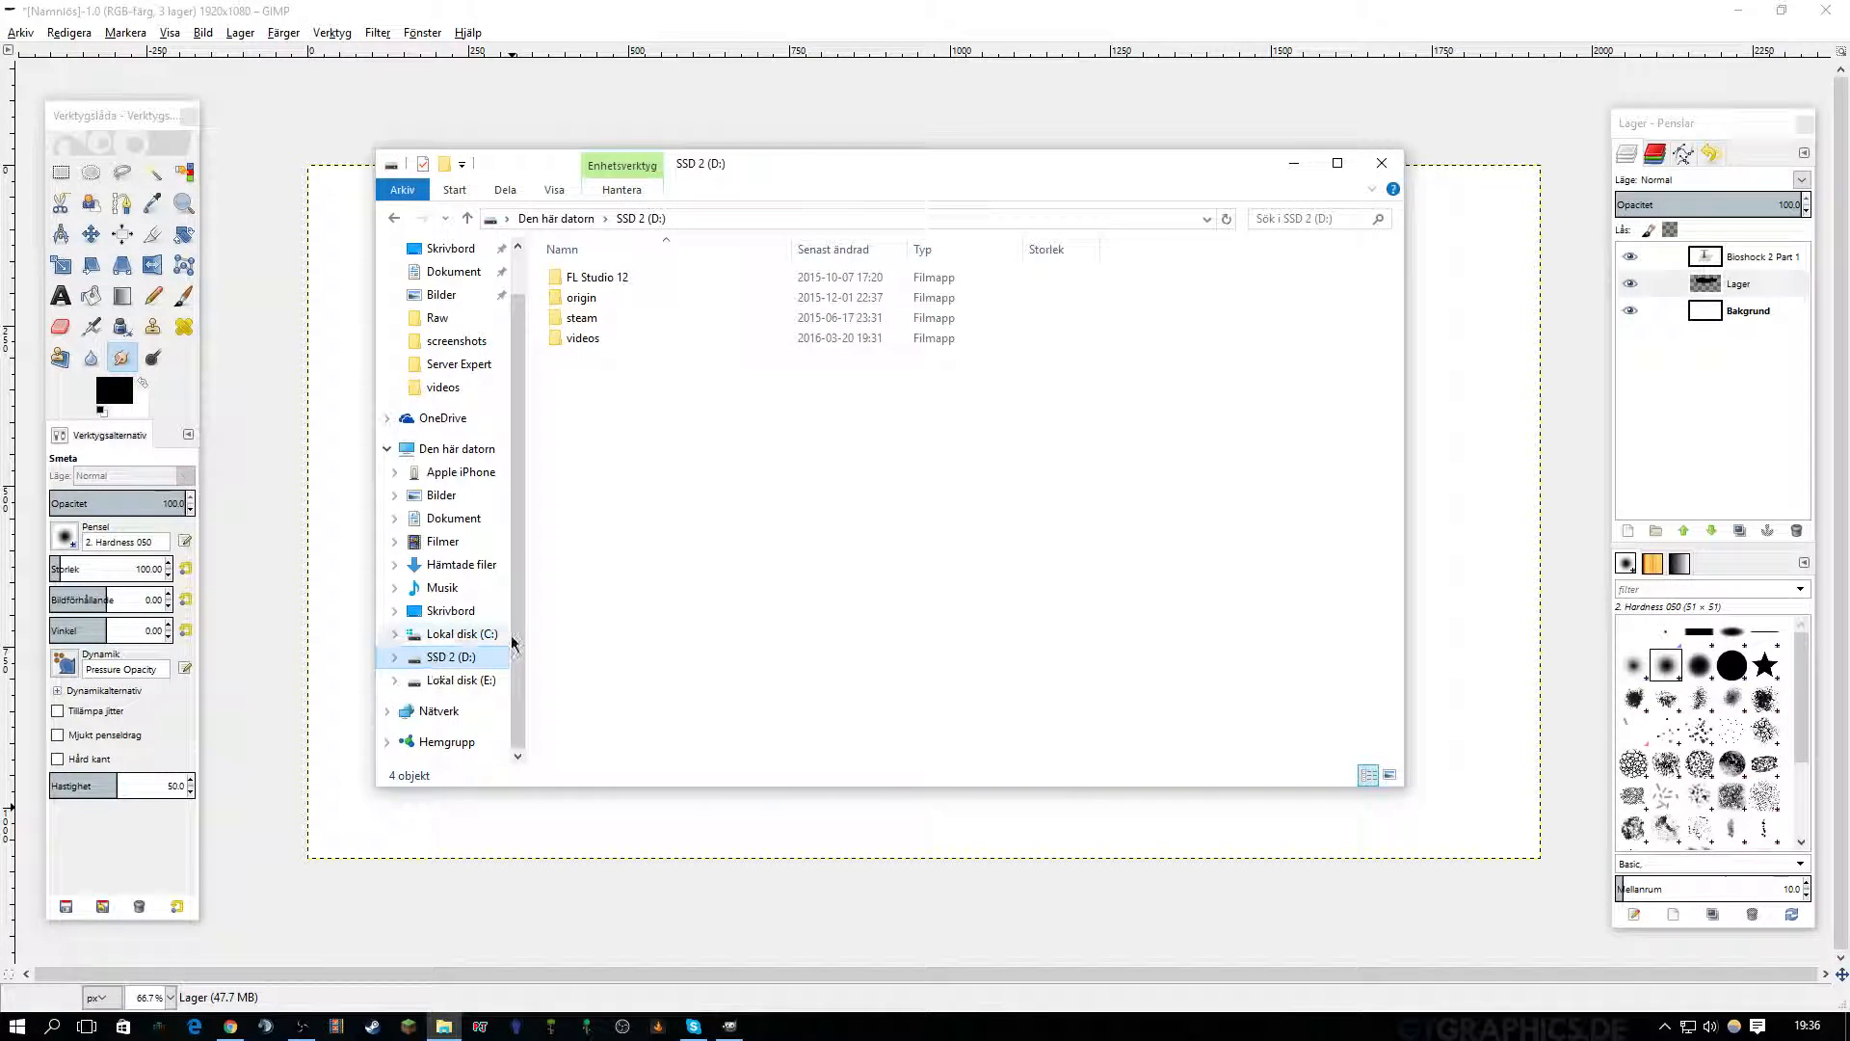
double_click(583, 319)
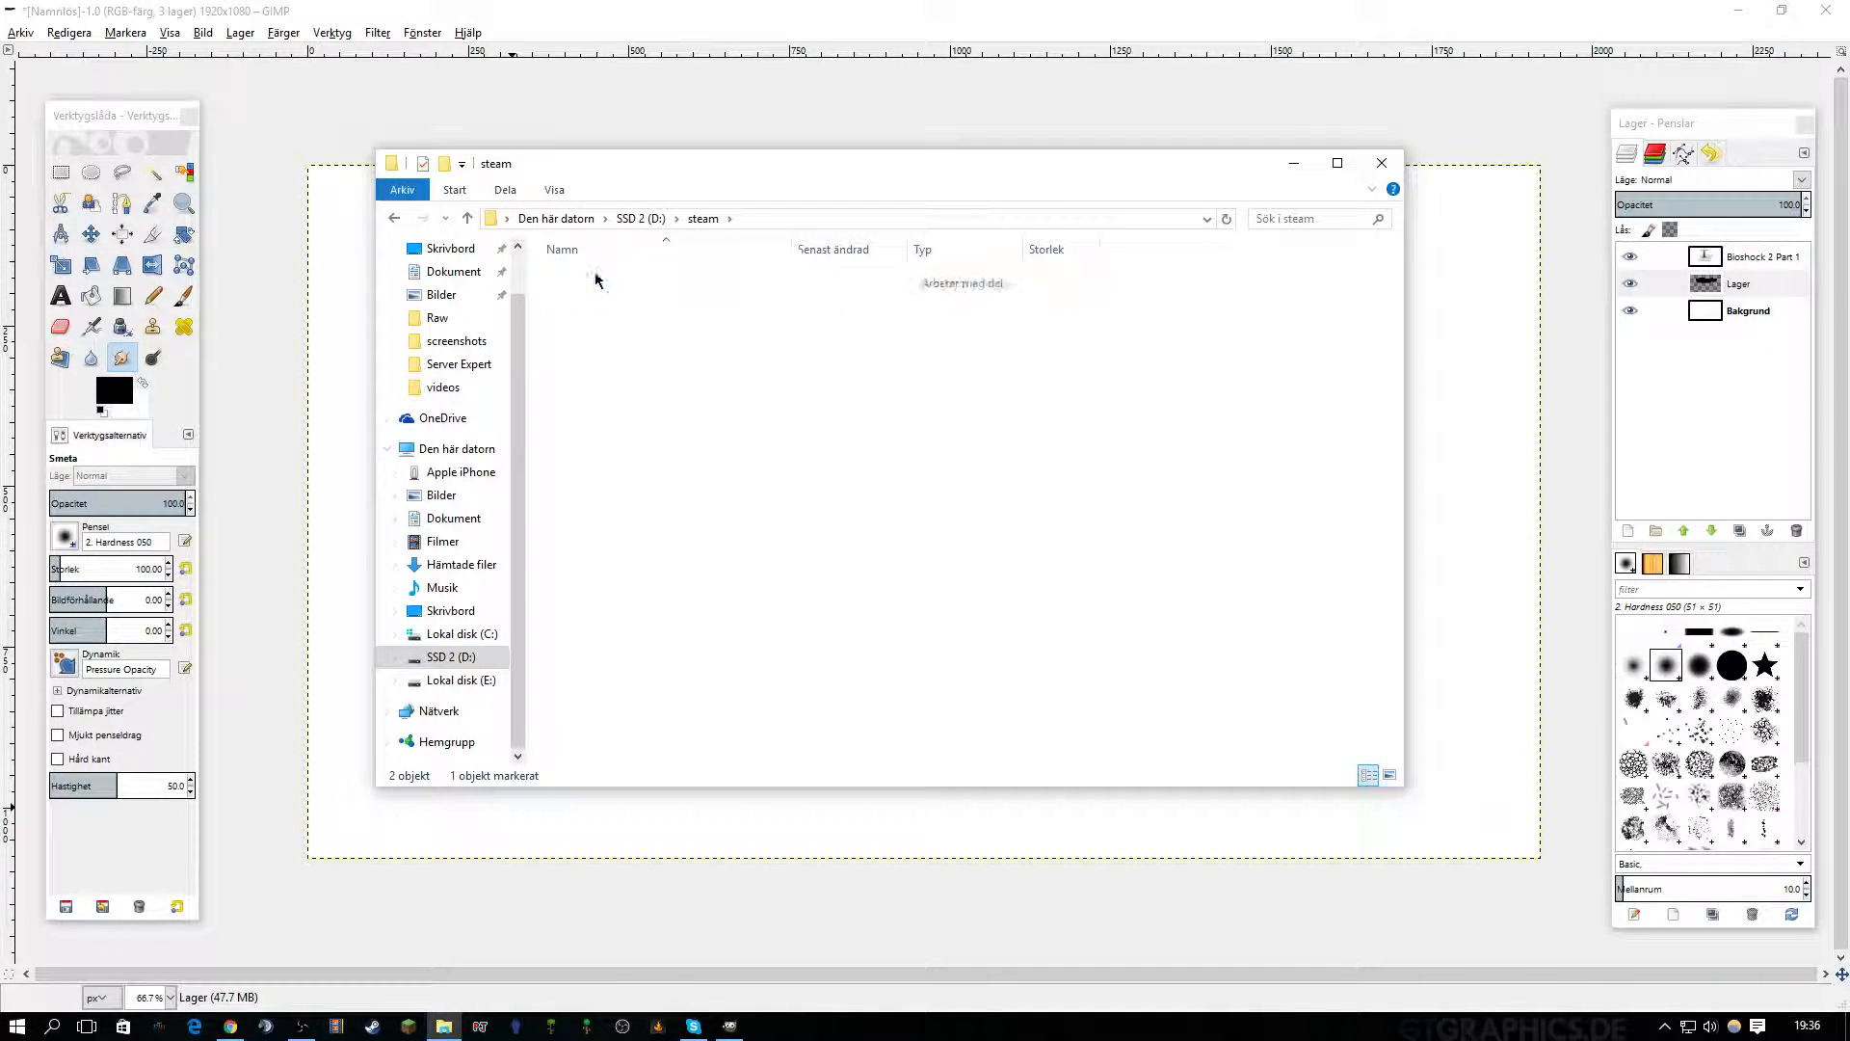
double_click(598, 279)
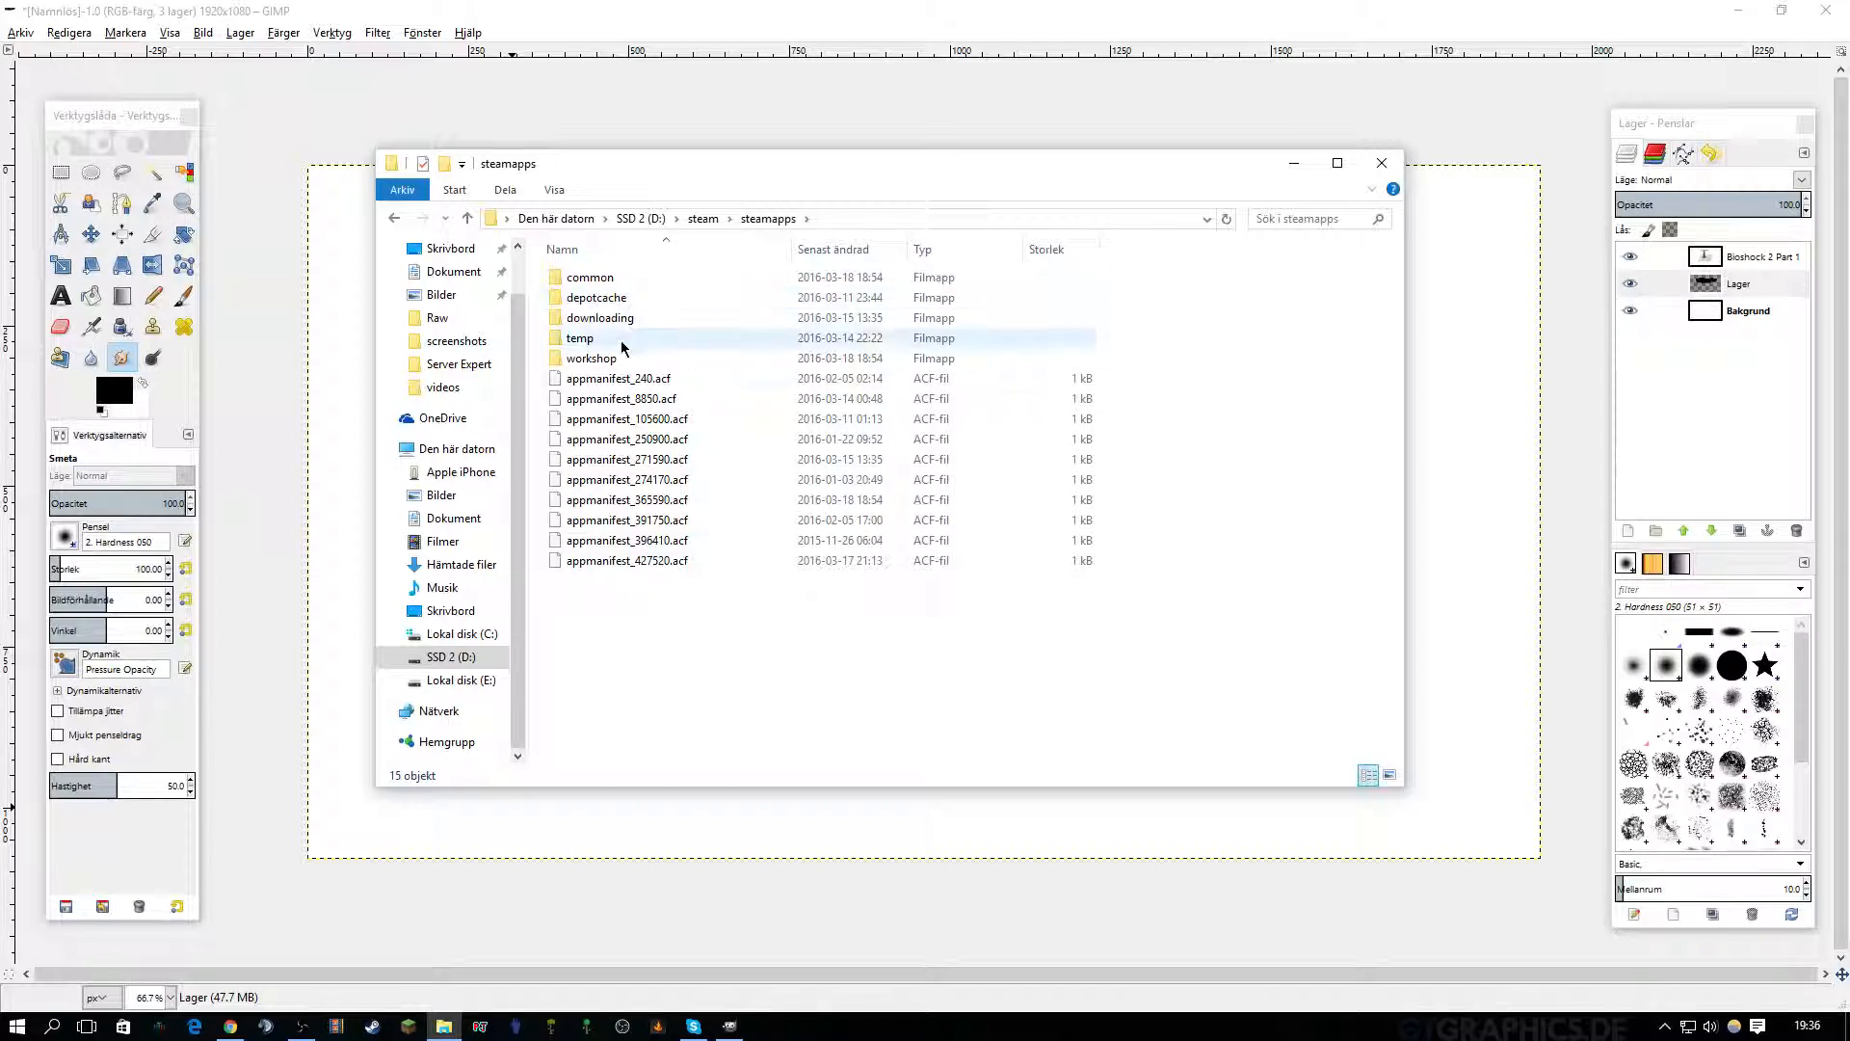
Open the Steam folder inside Program (x86) on drive C:.
click(449, 617)
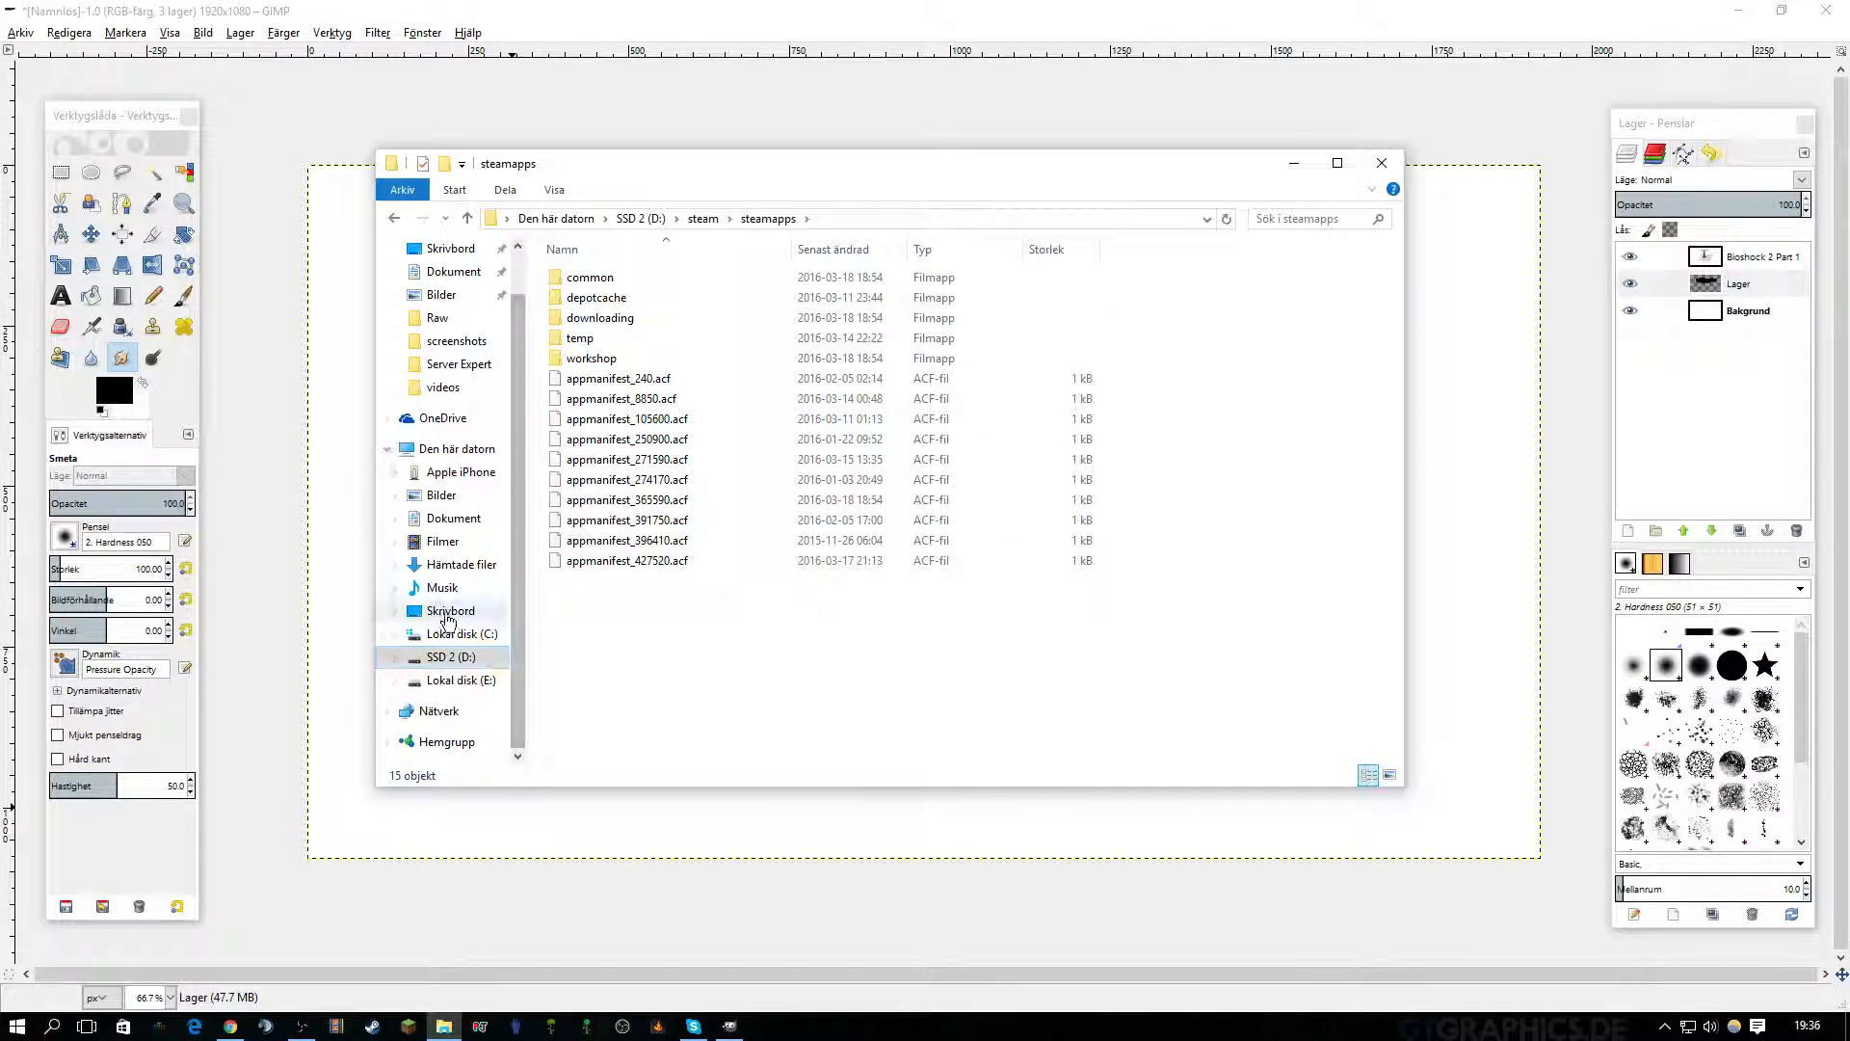
click(451, 633)
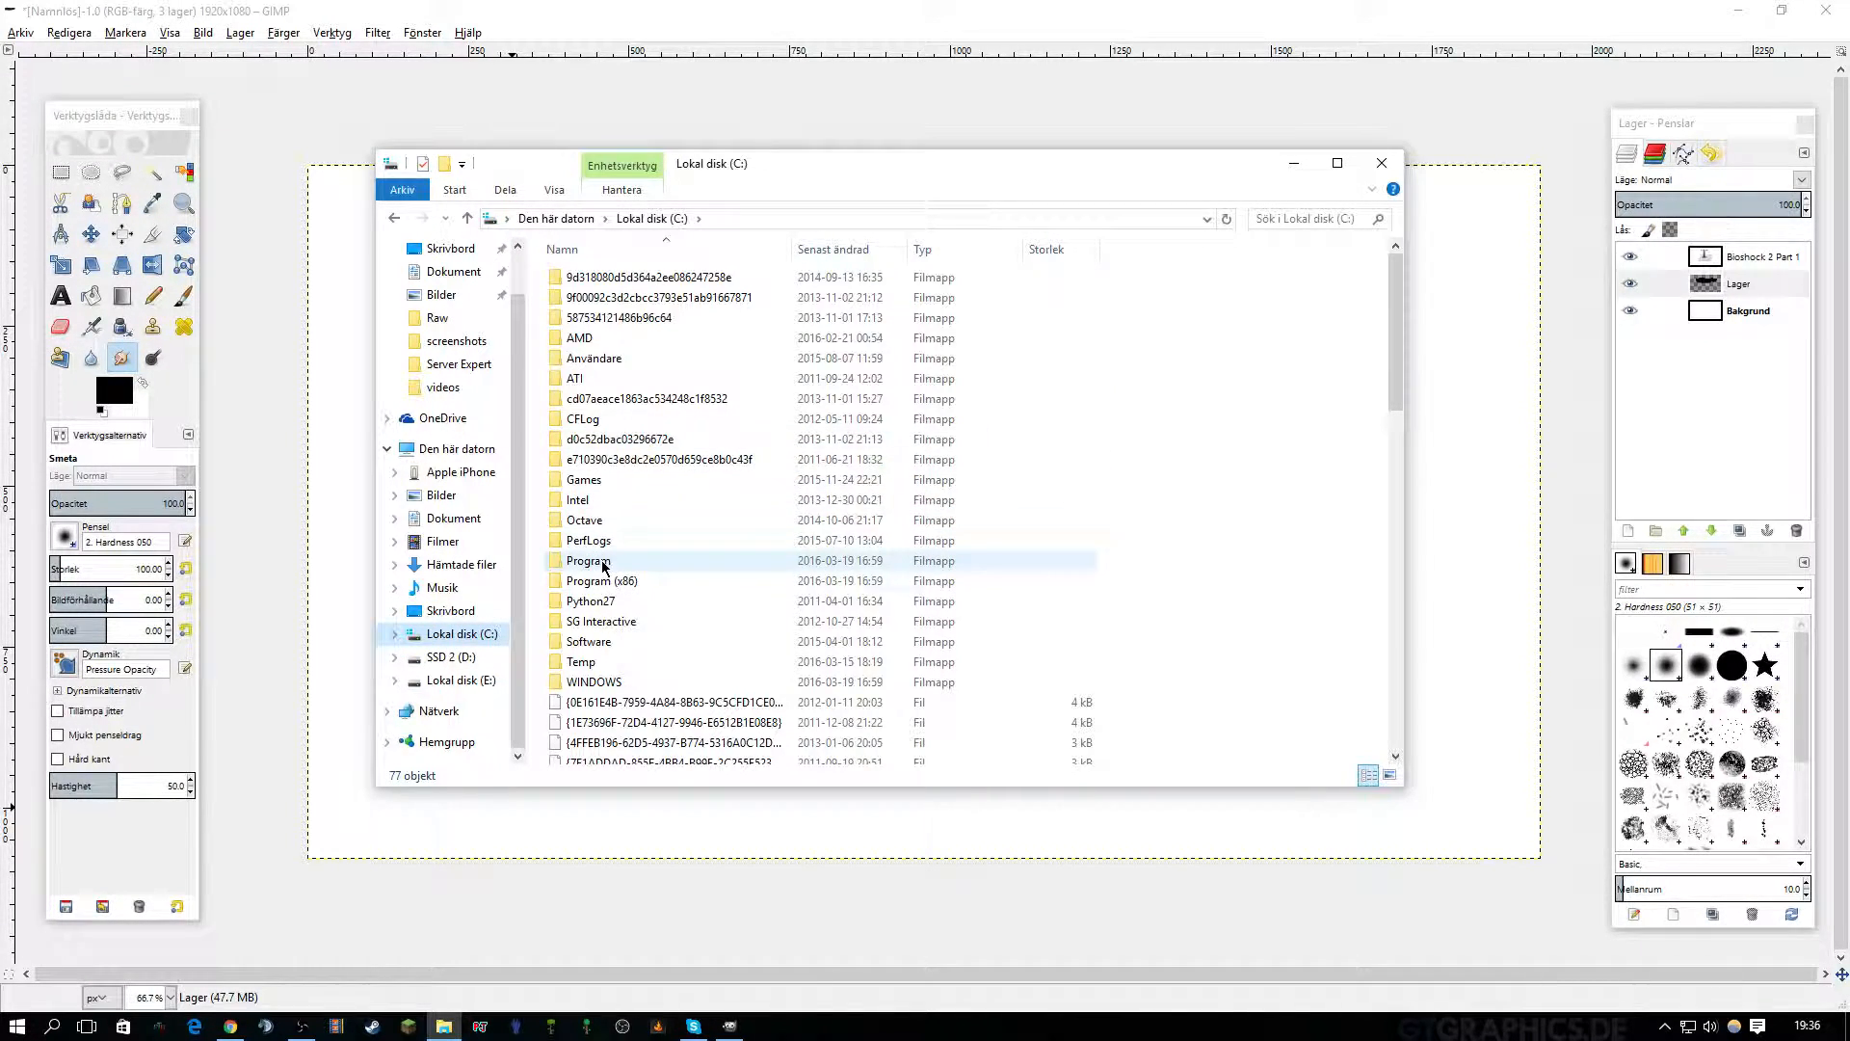
double_click(604, 583)
scroll(604, 568, down, 5)
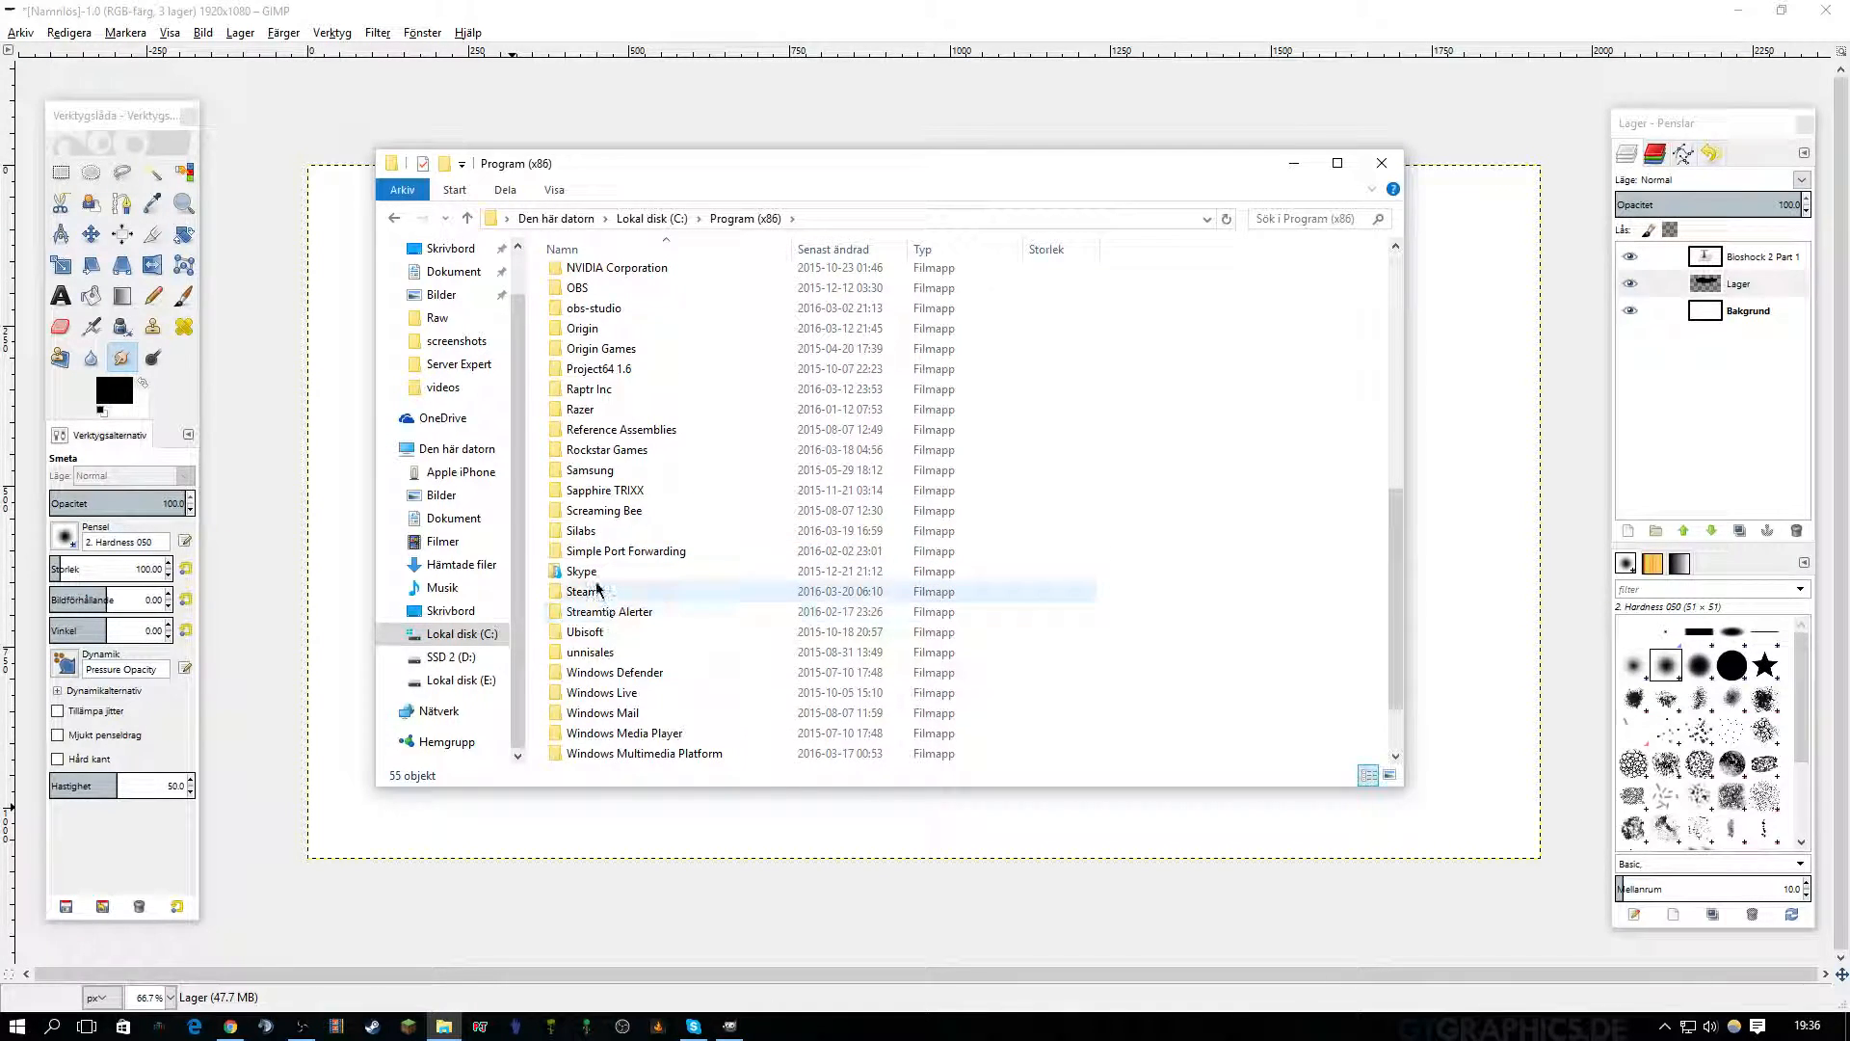
double_click(597, 584)
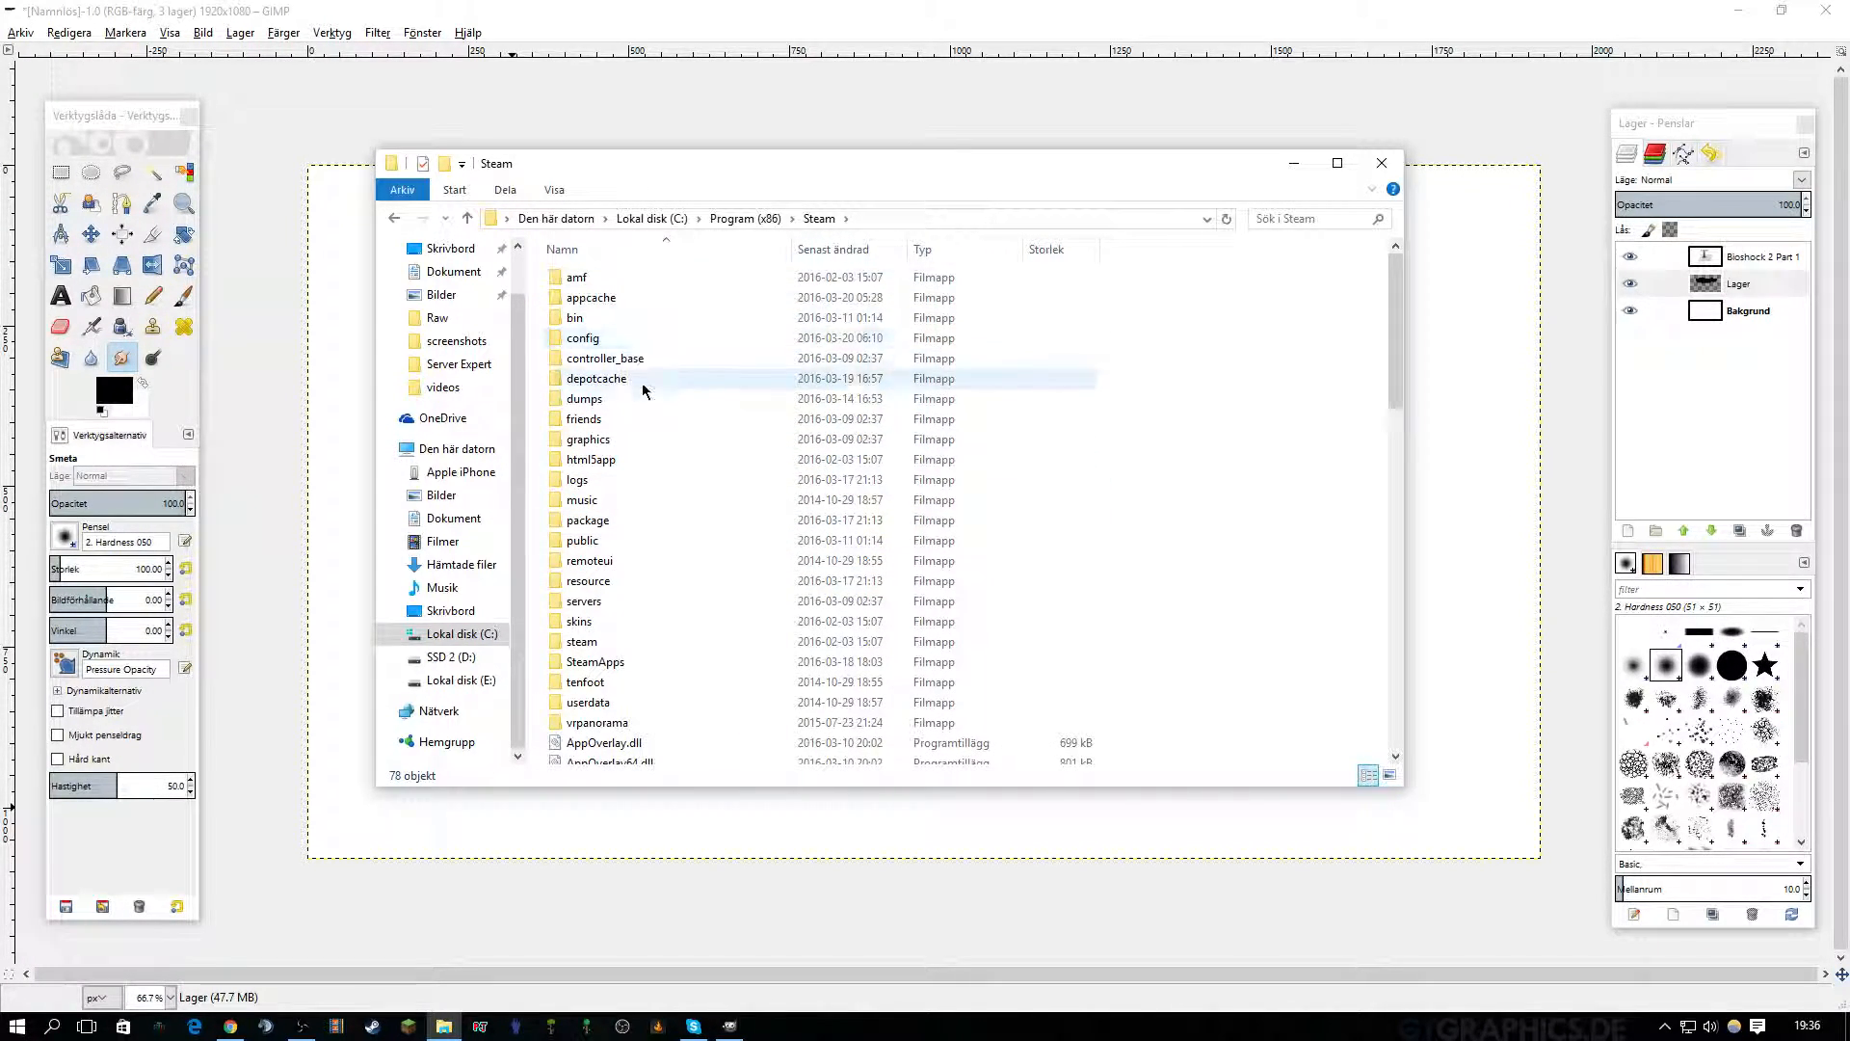
Look through the numbered game folders in the account folder of Steam's userdata, and return to the Steam folder.
double_click(618, 702)
double_click(587, 278)
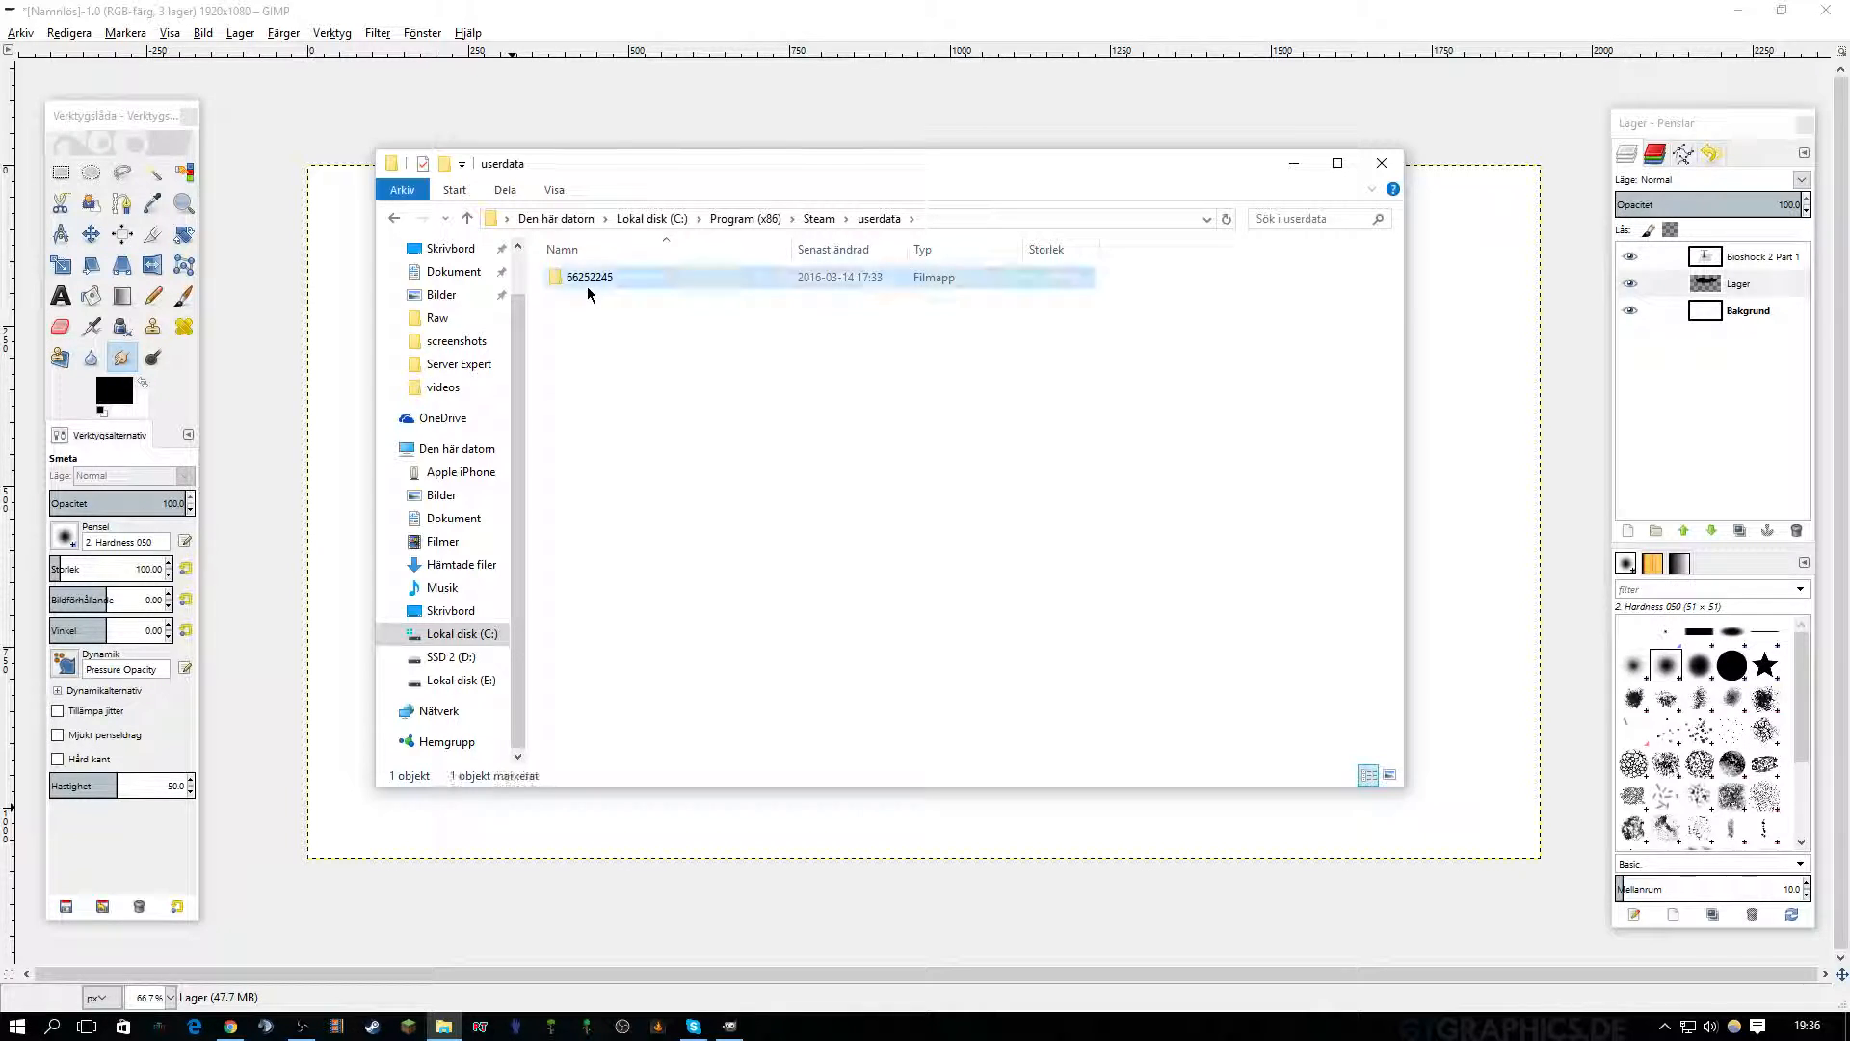
scroll(628, 401, down, 5)
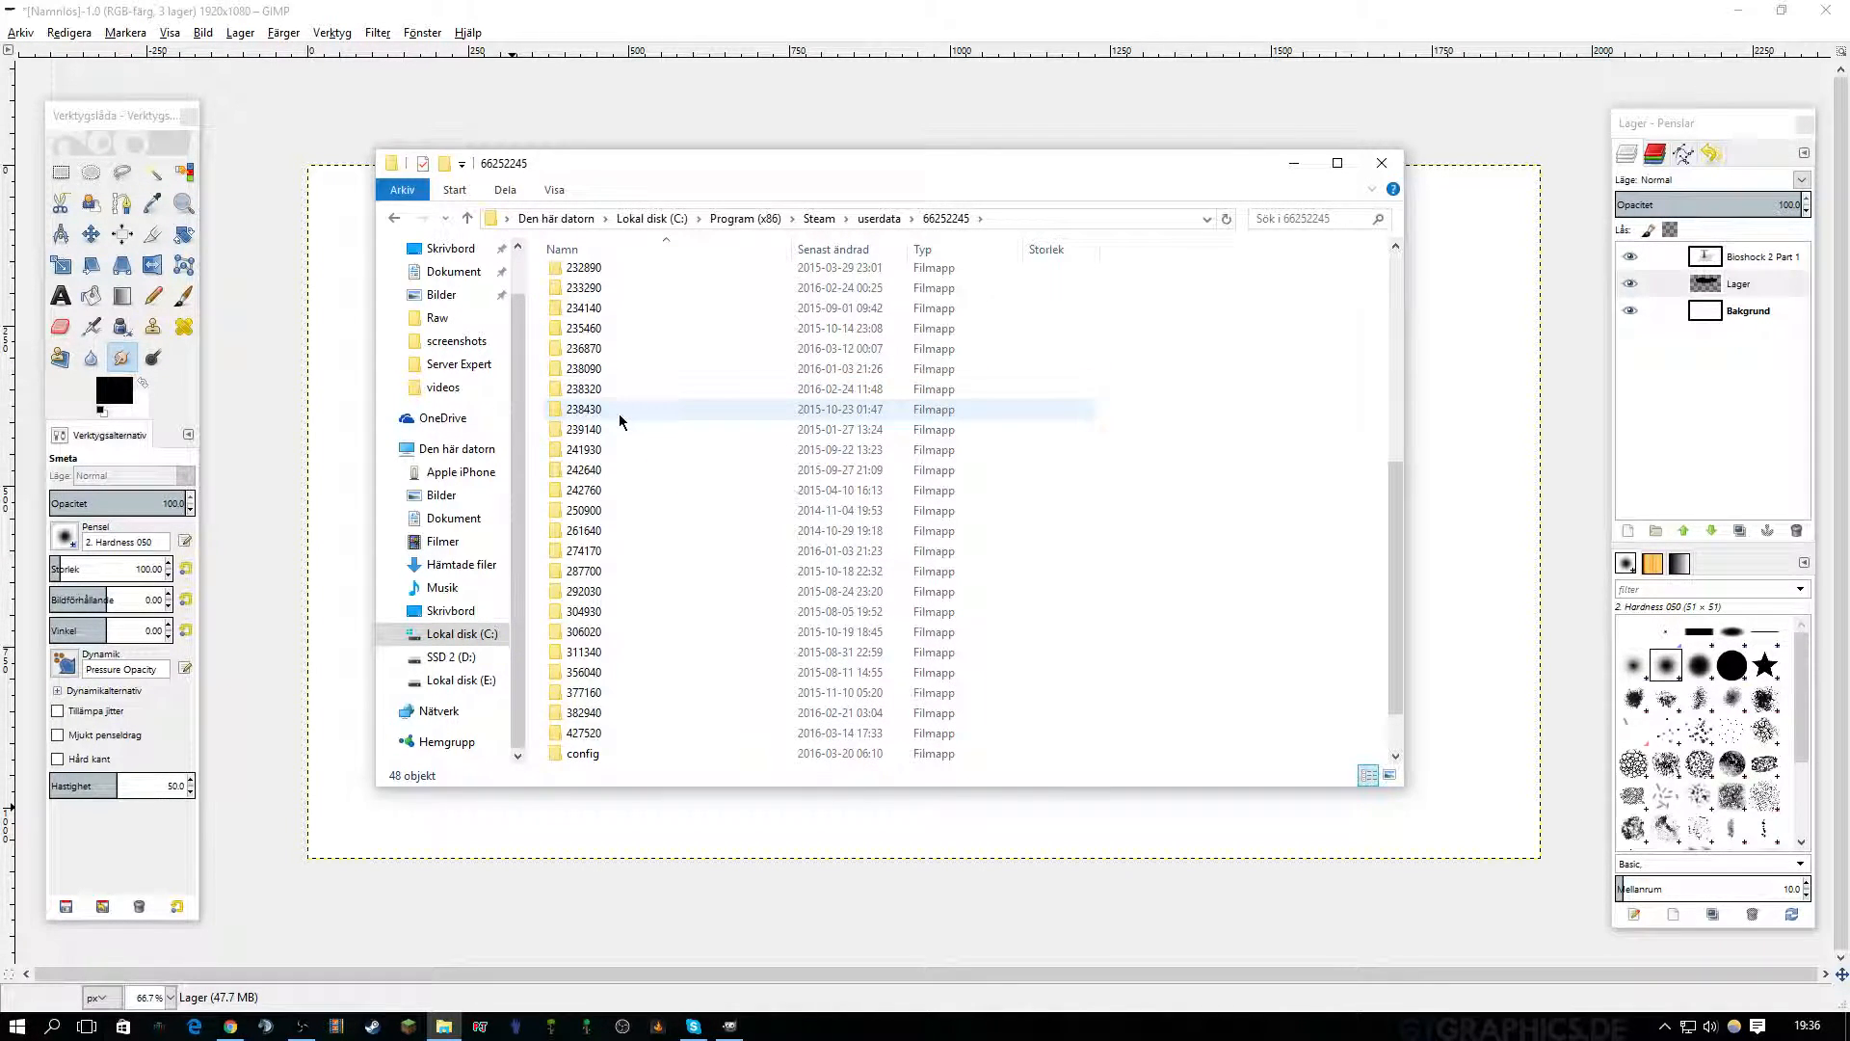
scroll(620, 413, up, 5)
double_click(620, 418)
key(alt+Left)
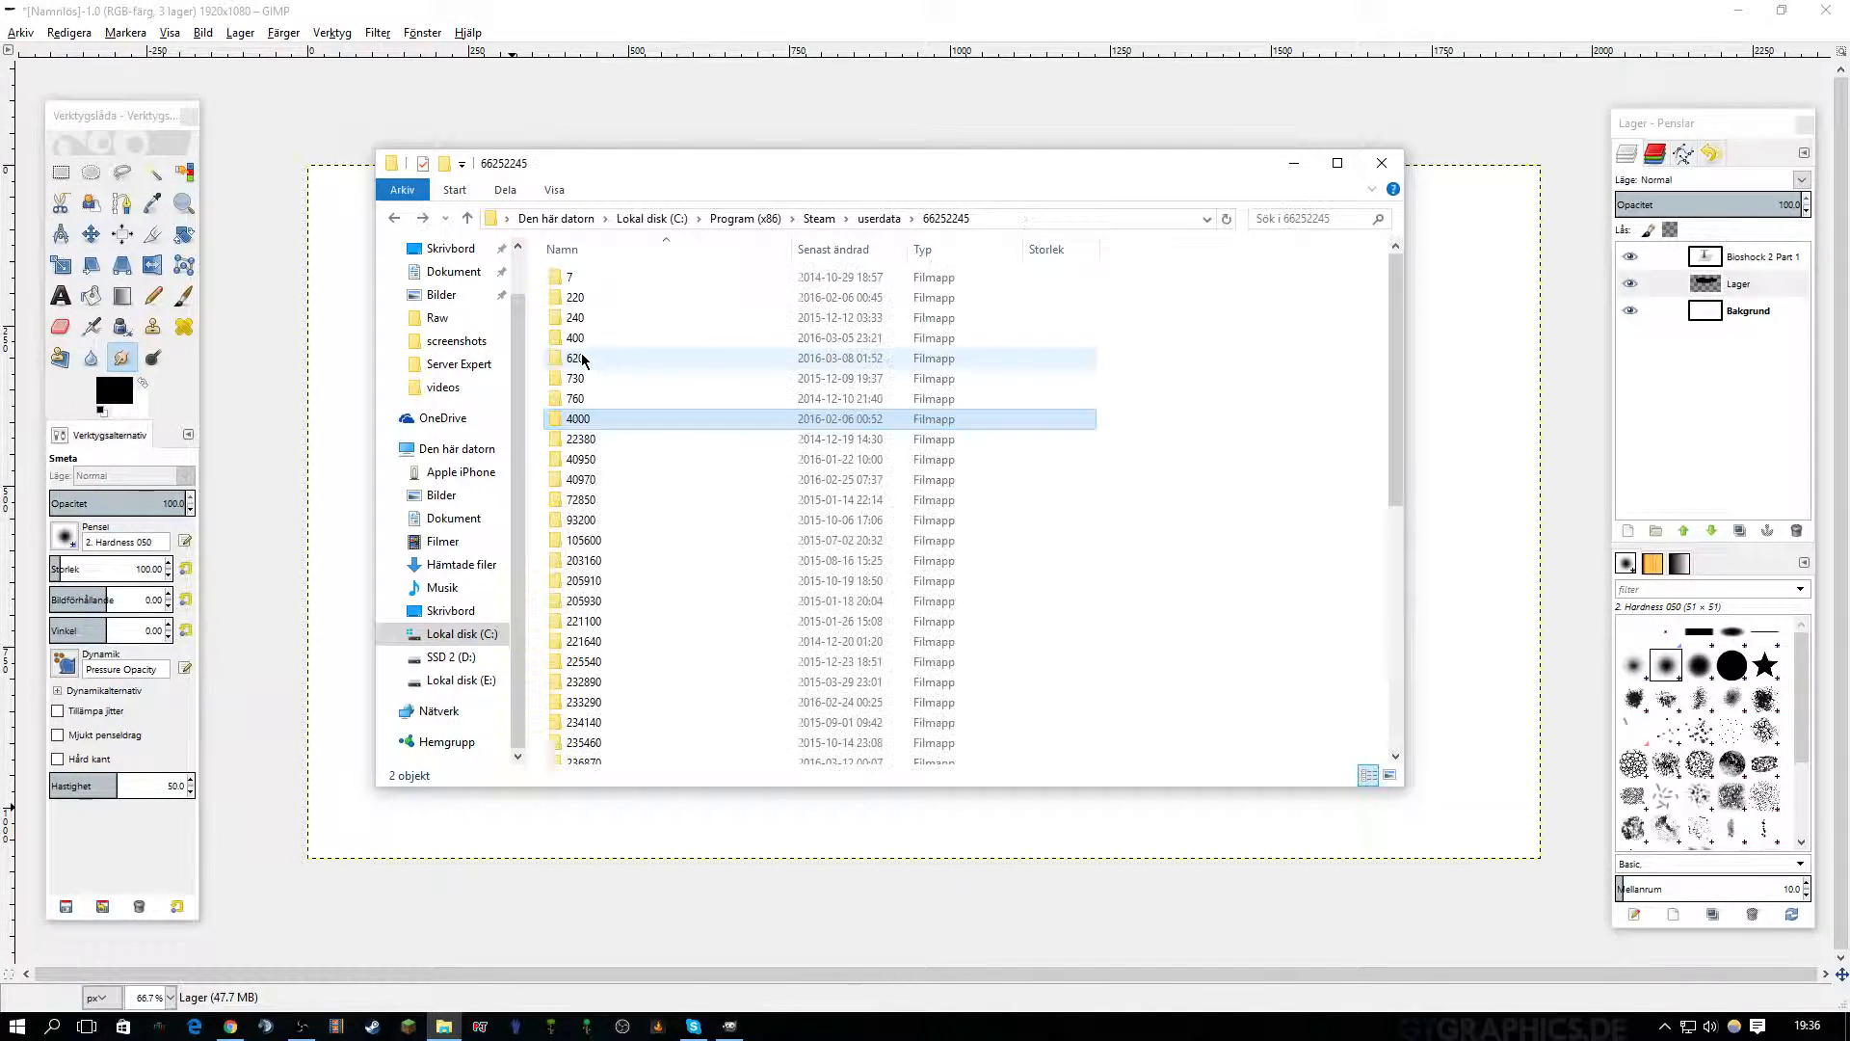
double_click(583, 595)
key(alt+Left)
key(alt+Left)
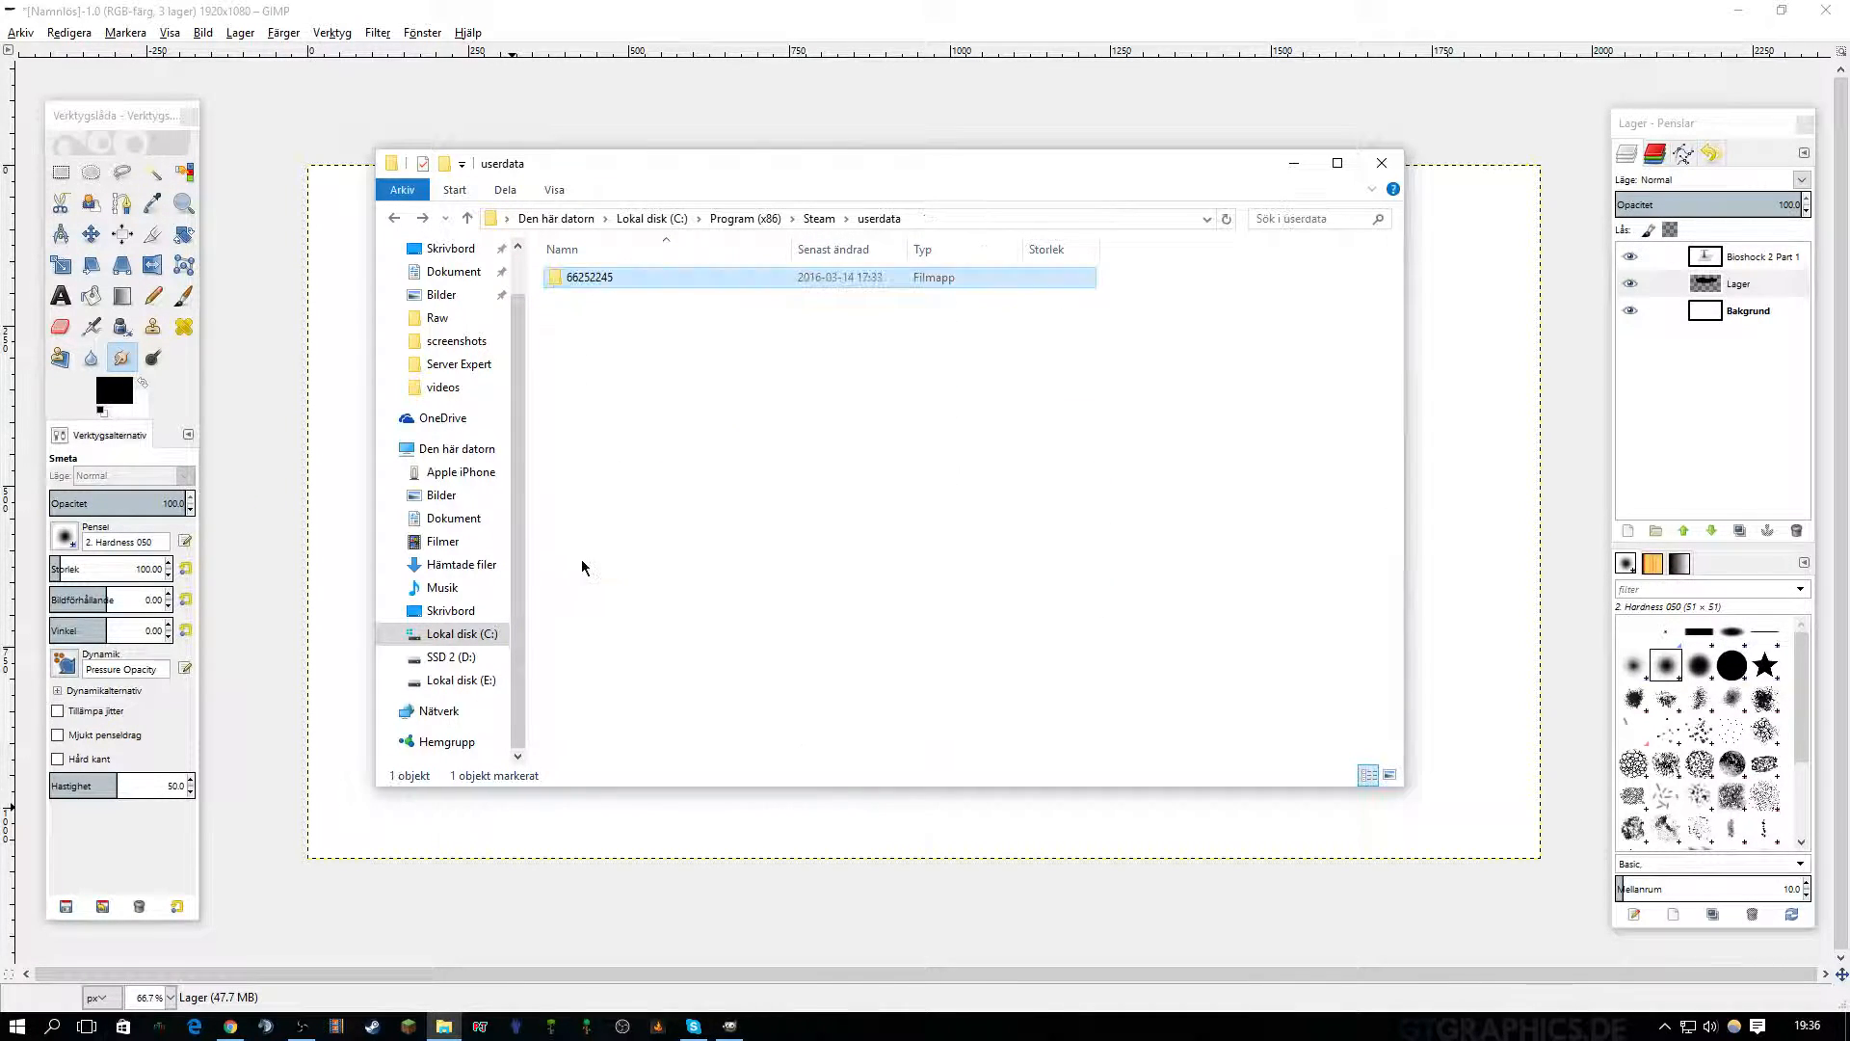
key(alt+Left)
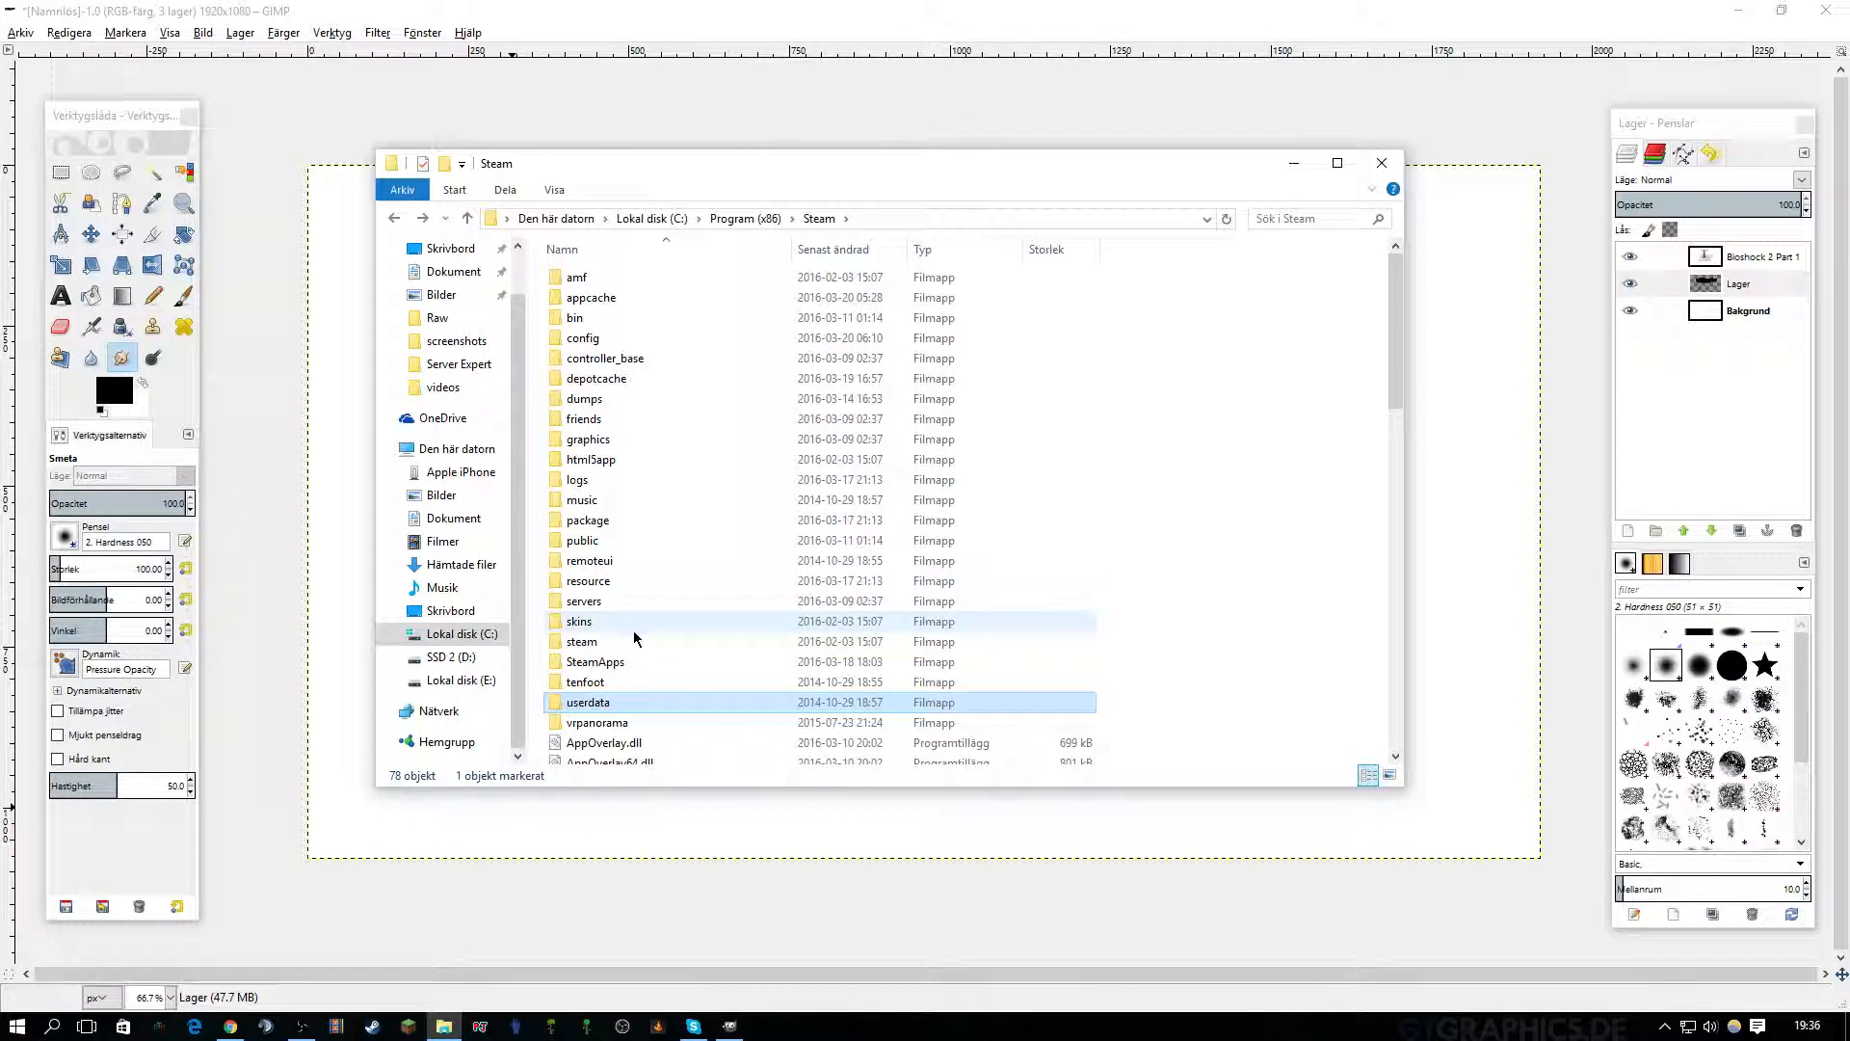
Check the resource folder inside the Steam folder and go back to the Steam folder listing.
double_click(609, 581)
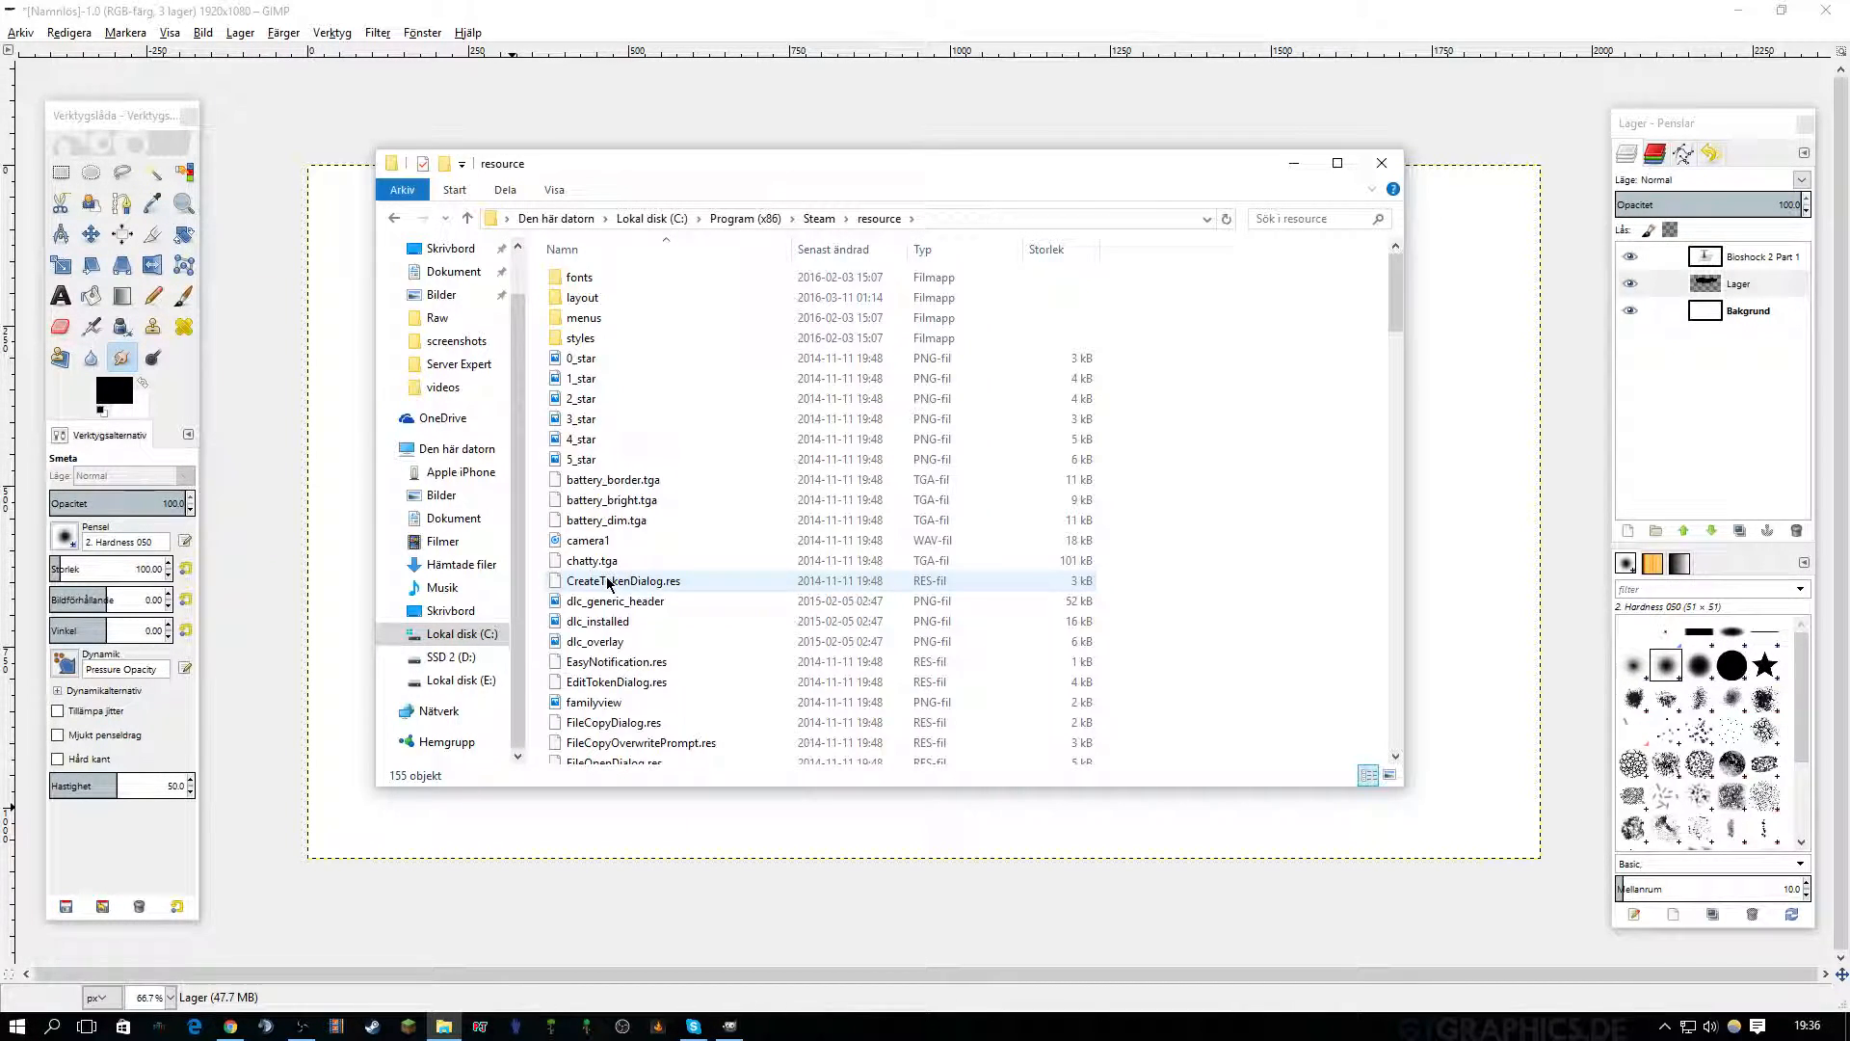
key(alt+Left)
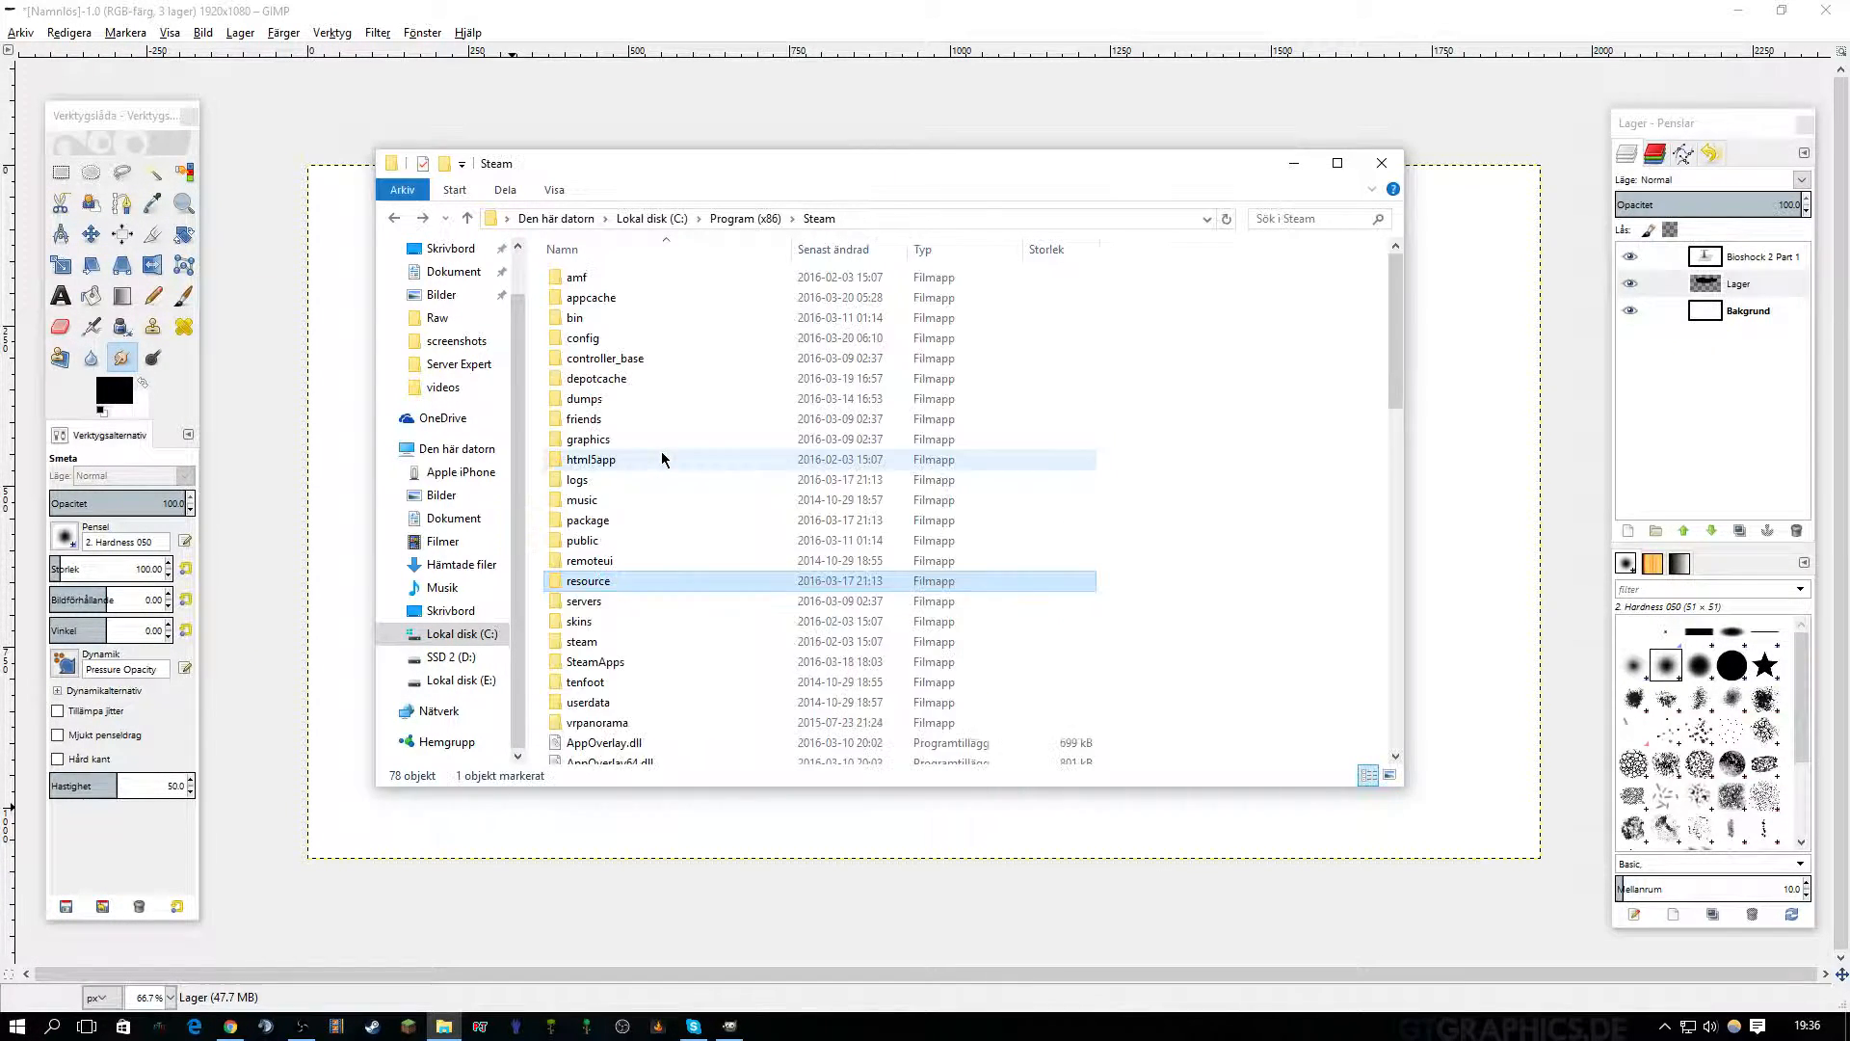
scroll(710, 620, down, 1)
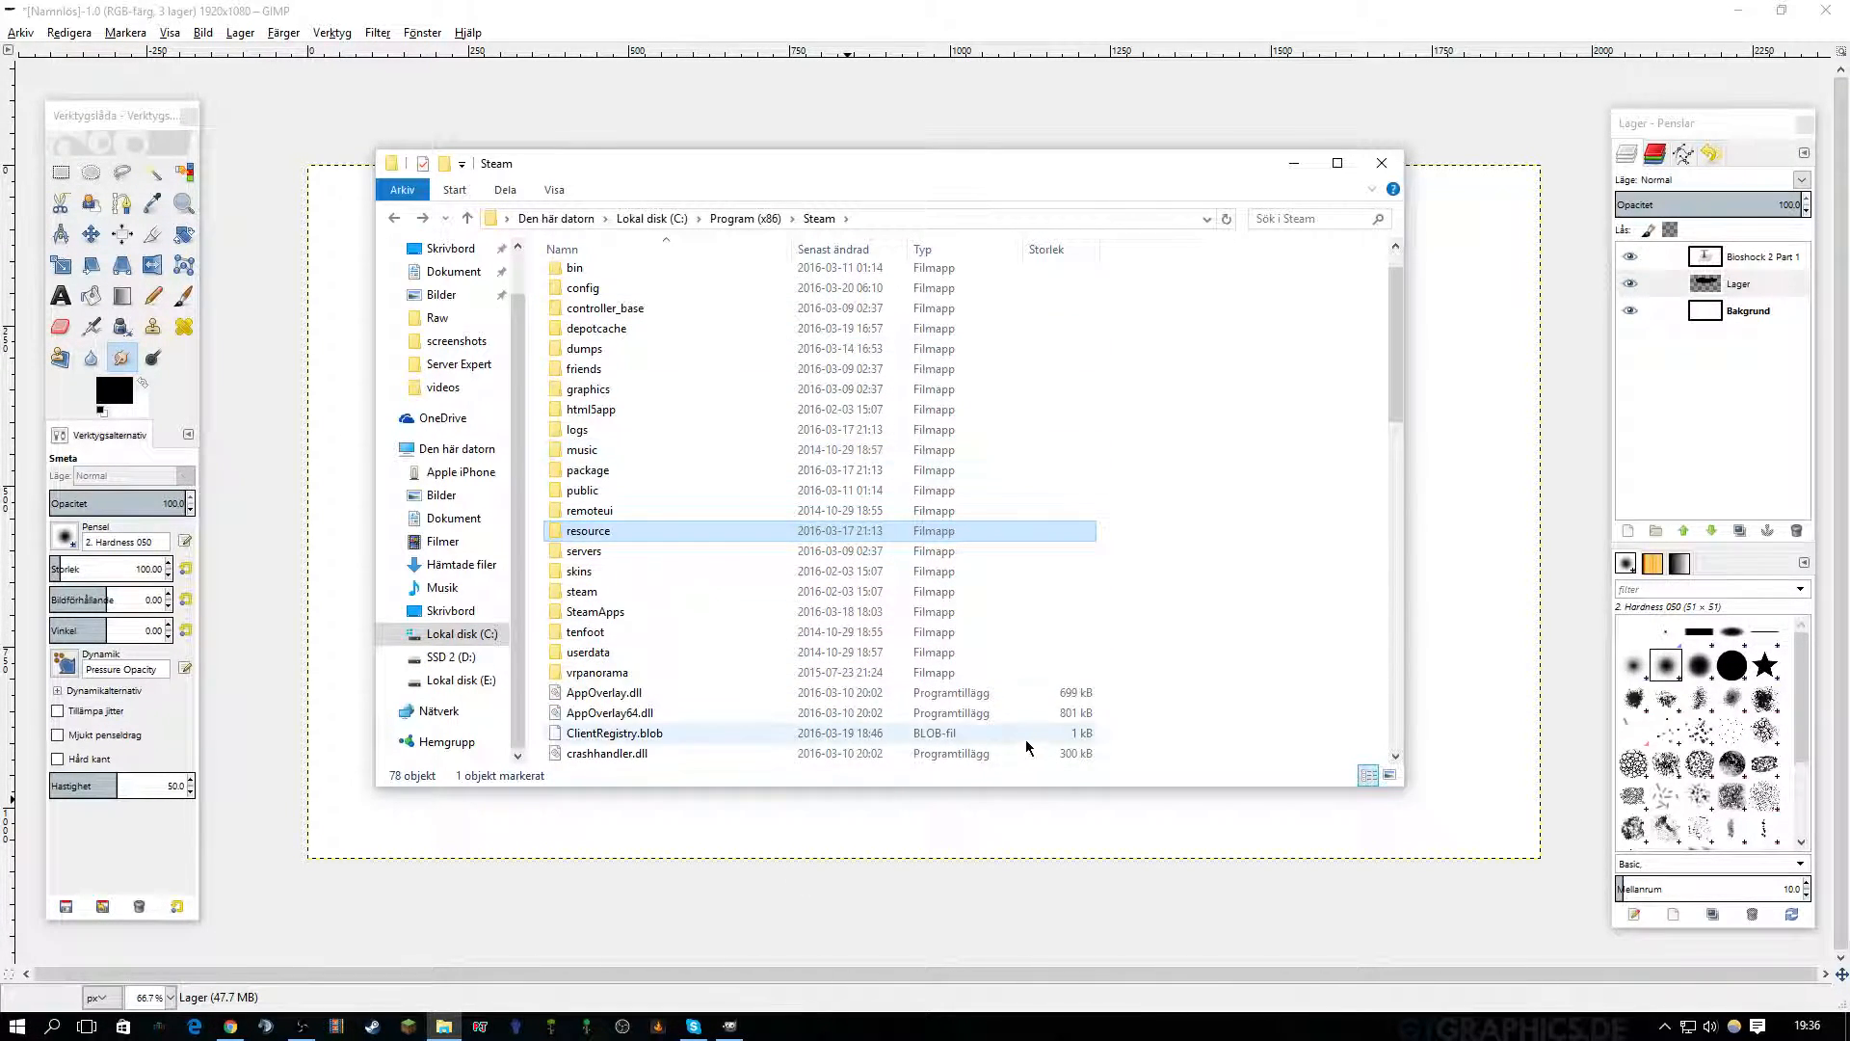
Switch to Steam, open the Screenshots page from the own profile, and display the options for managing screenshots.
click(375, 1026)
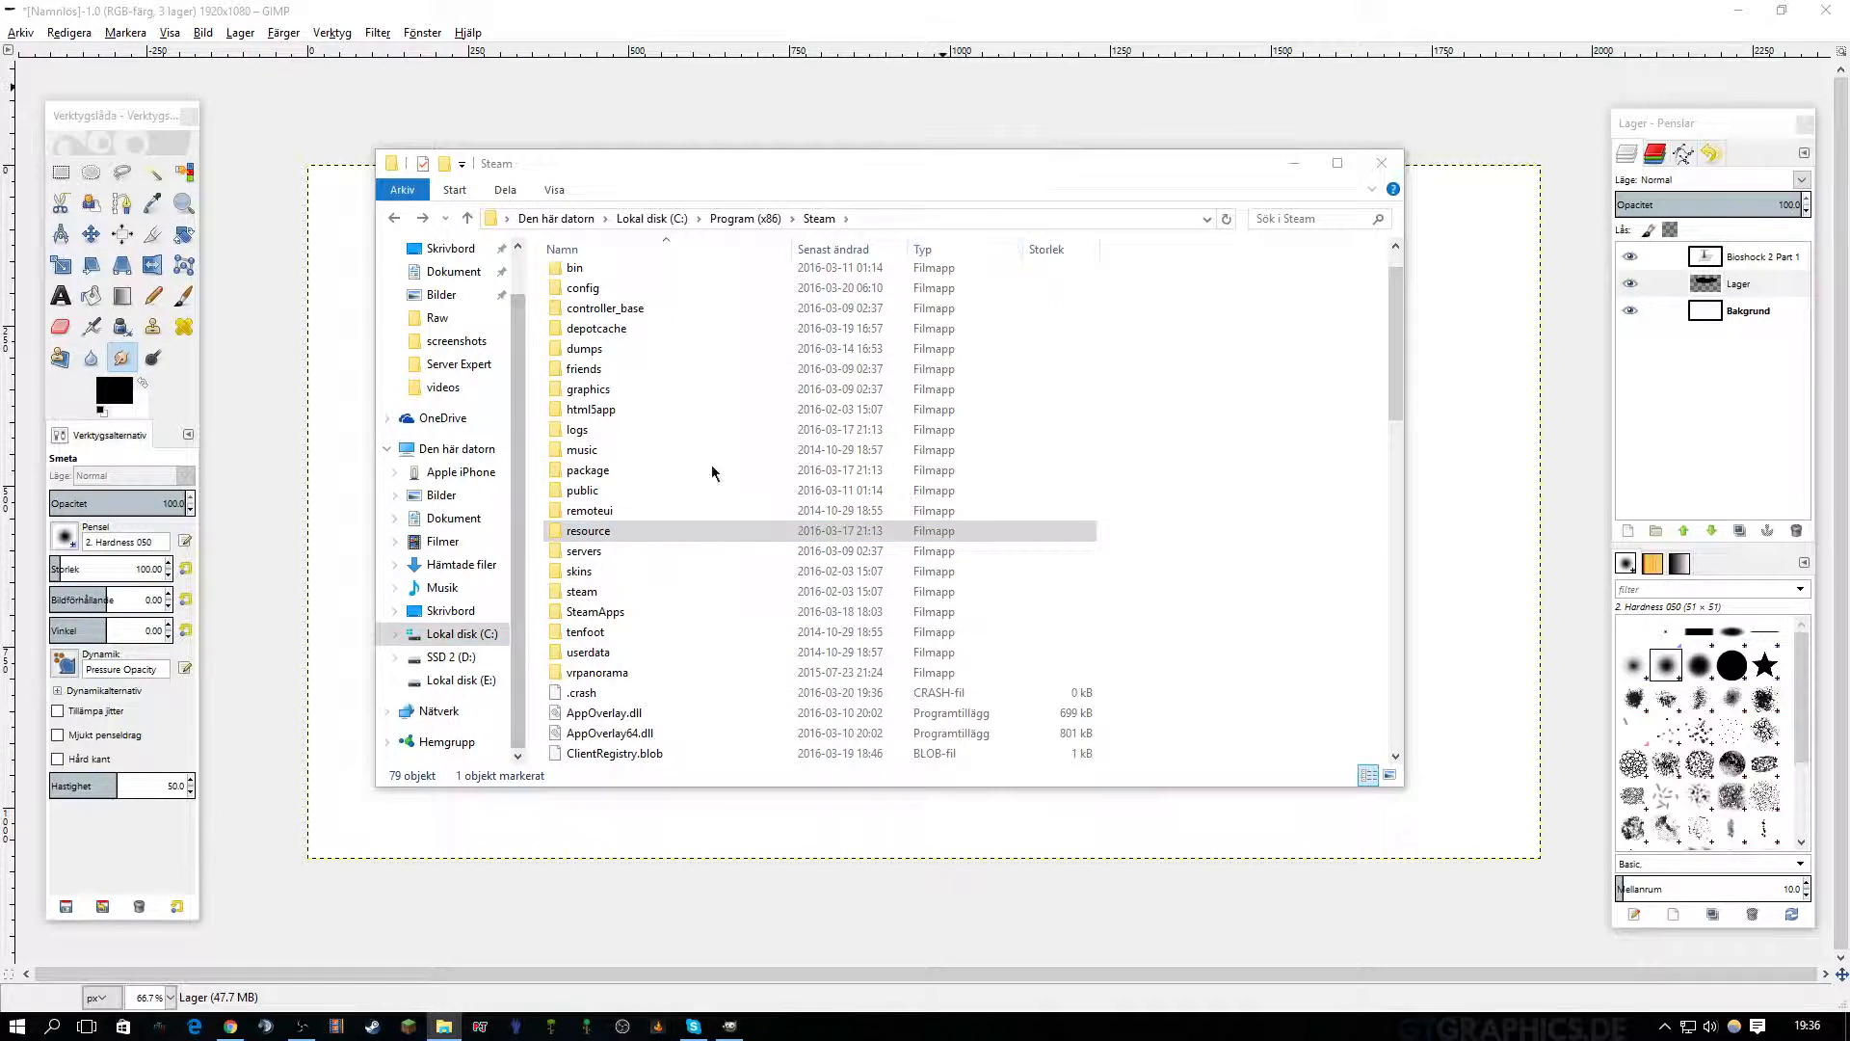
mouse_move(950, 179)
mouse_down()
mouse_move(939, 206)
mouse_move(876, 194)
mouse_move(892, 256)
mouse_move(900, 204)
mouse_move(942, 211)
mouse_up()
mouse_move(883, 214)
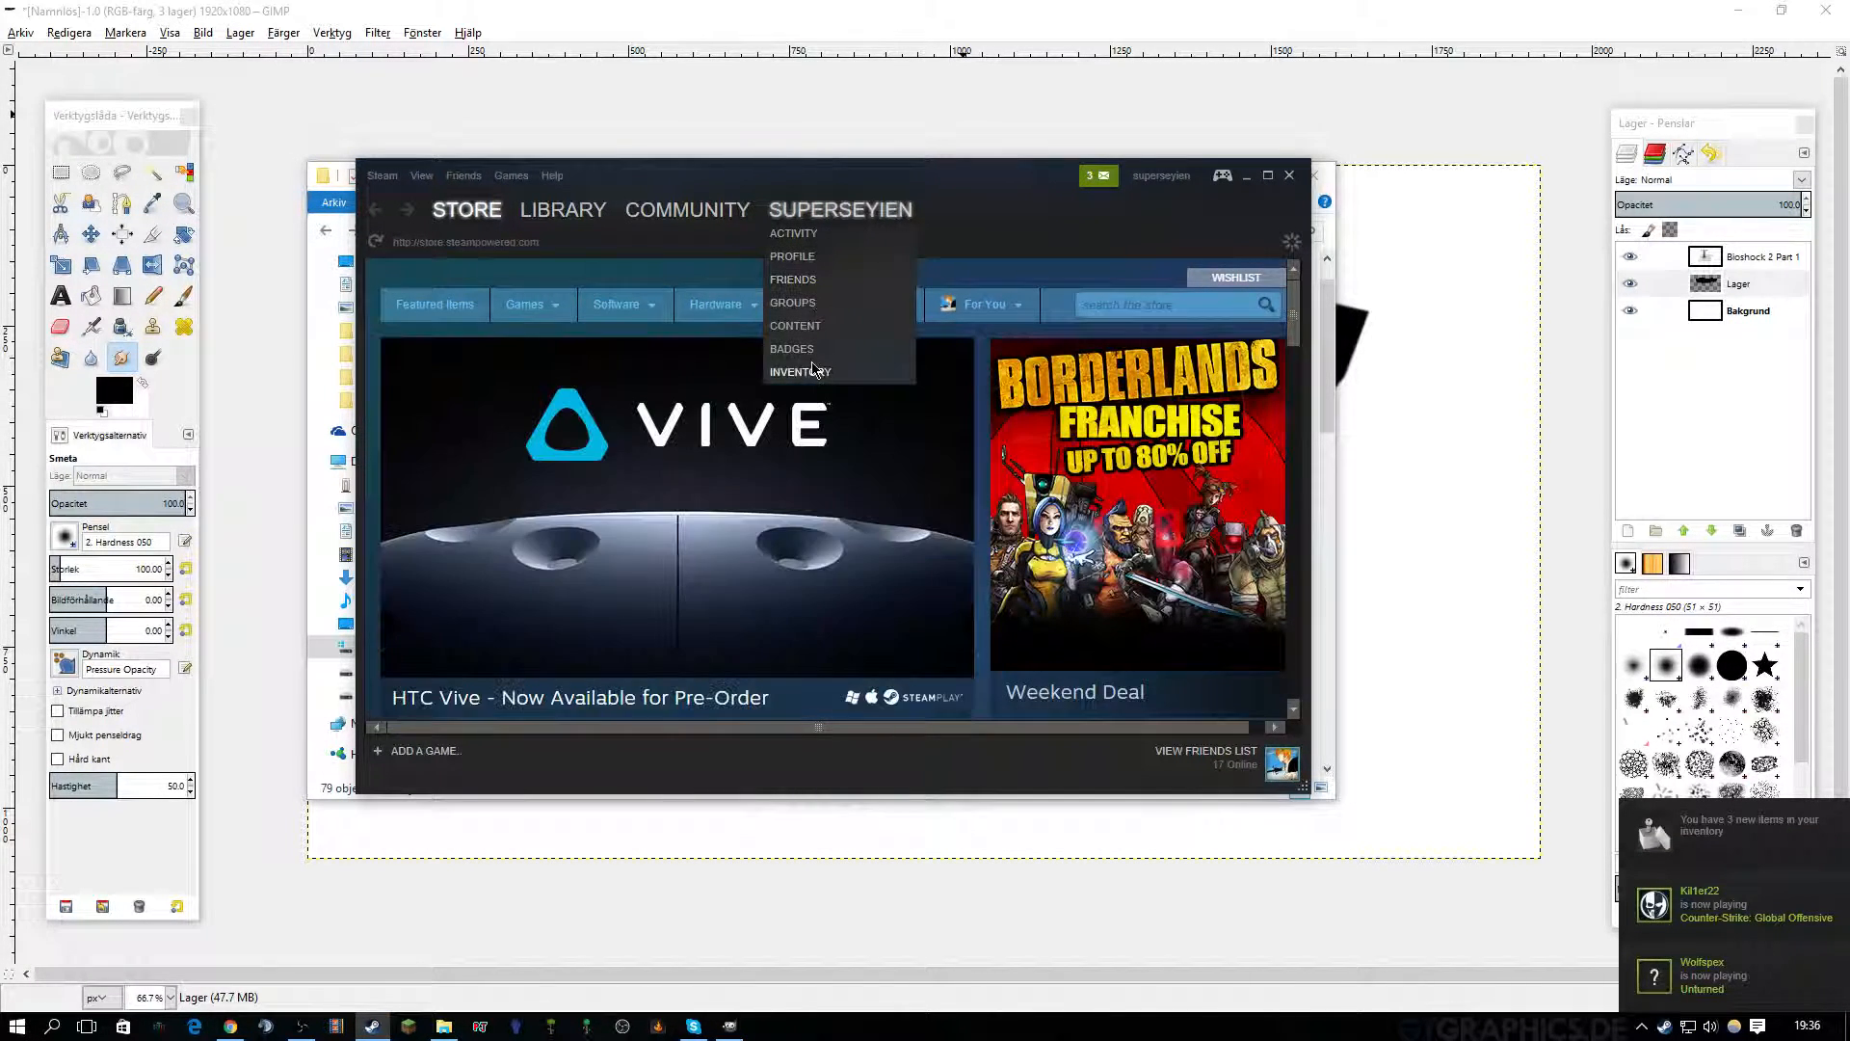
click(810, 257)
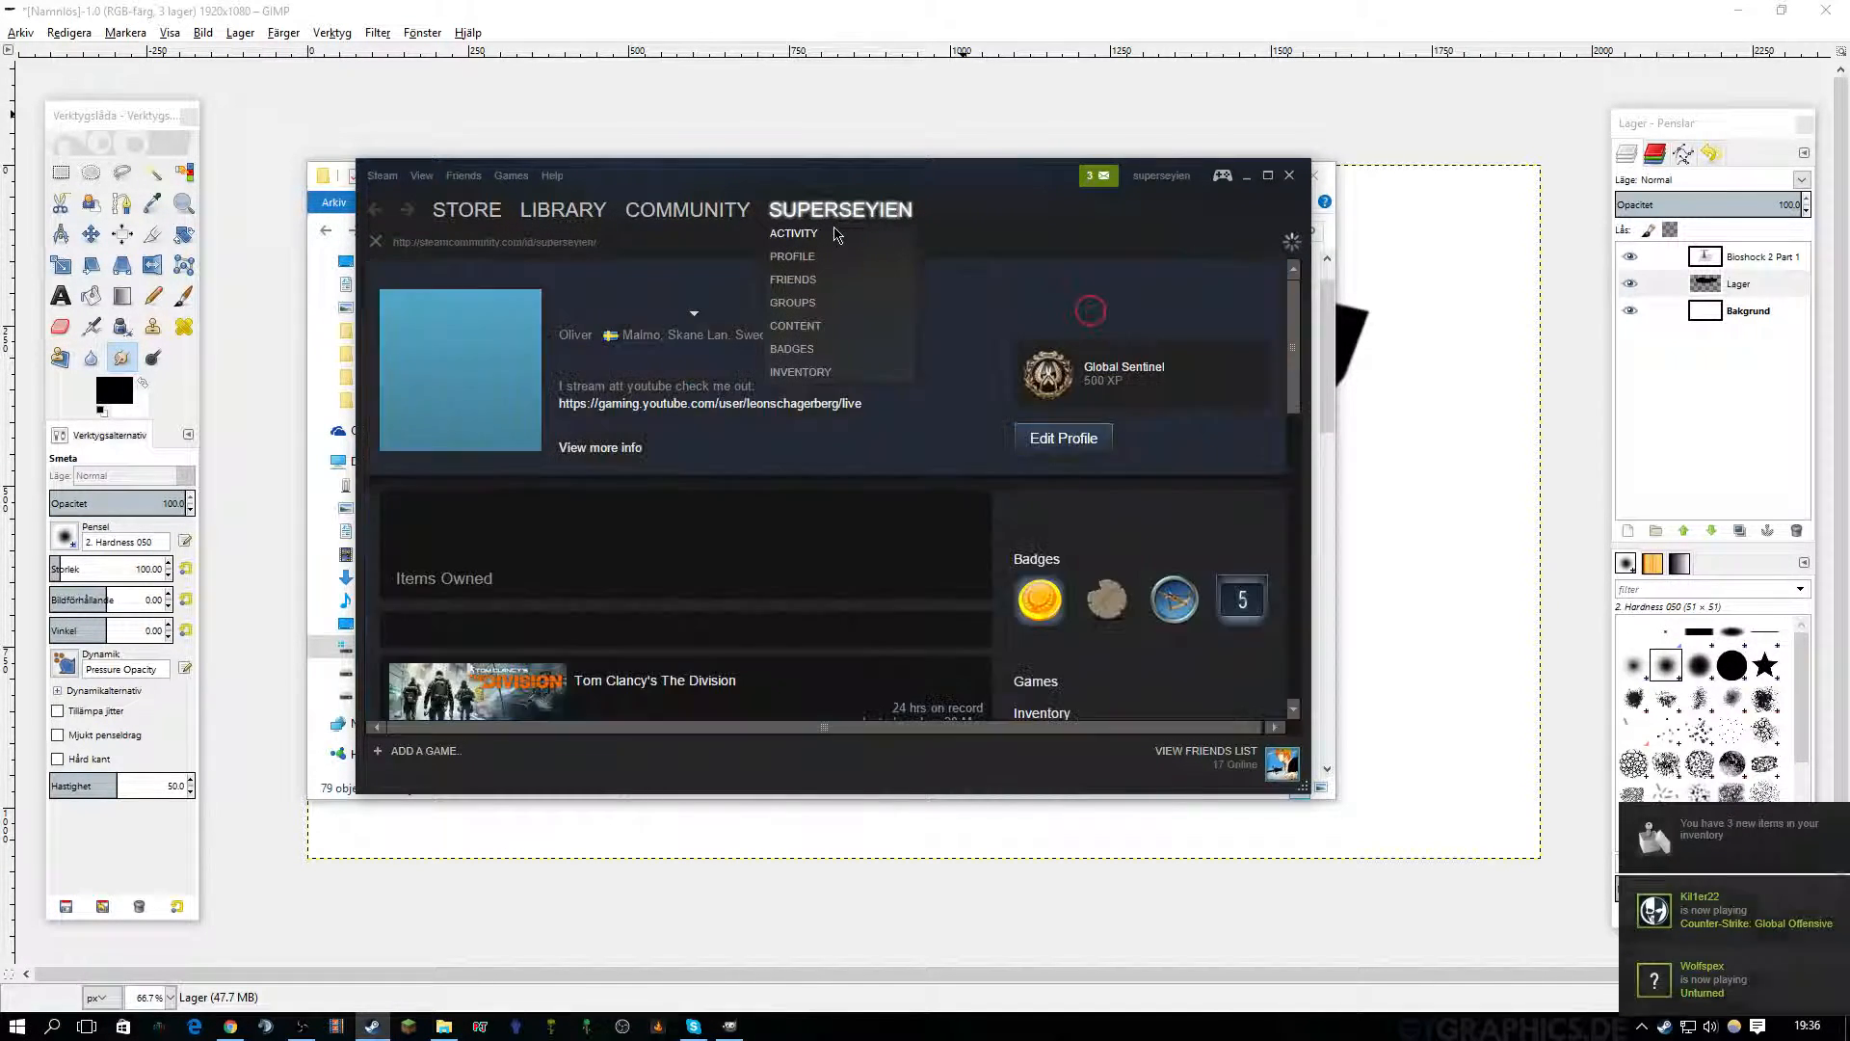
scroll(934, 548, down, 4)
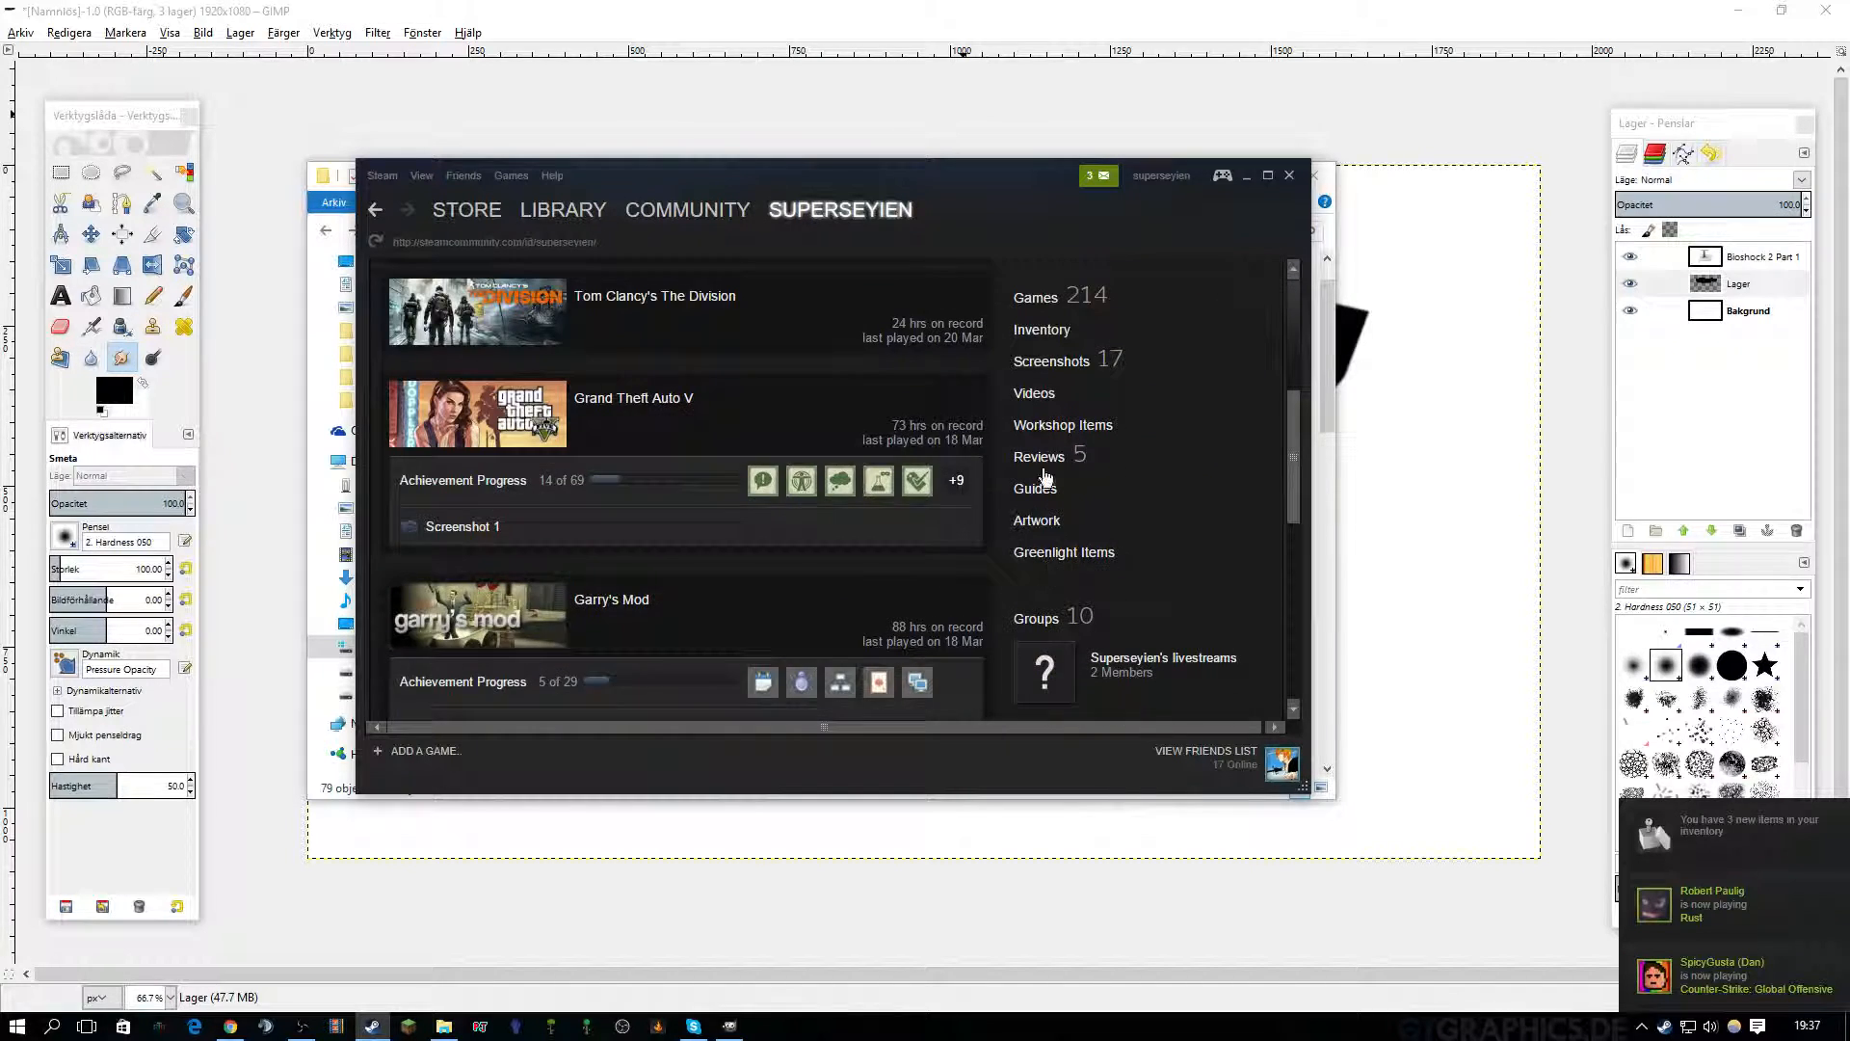
scroll(1045, 539, up, 2)
scroll(1050, 419, down, 1)
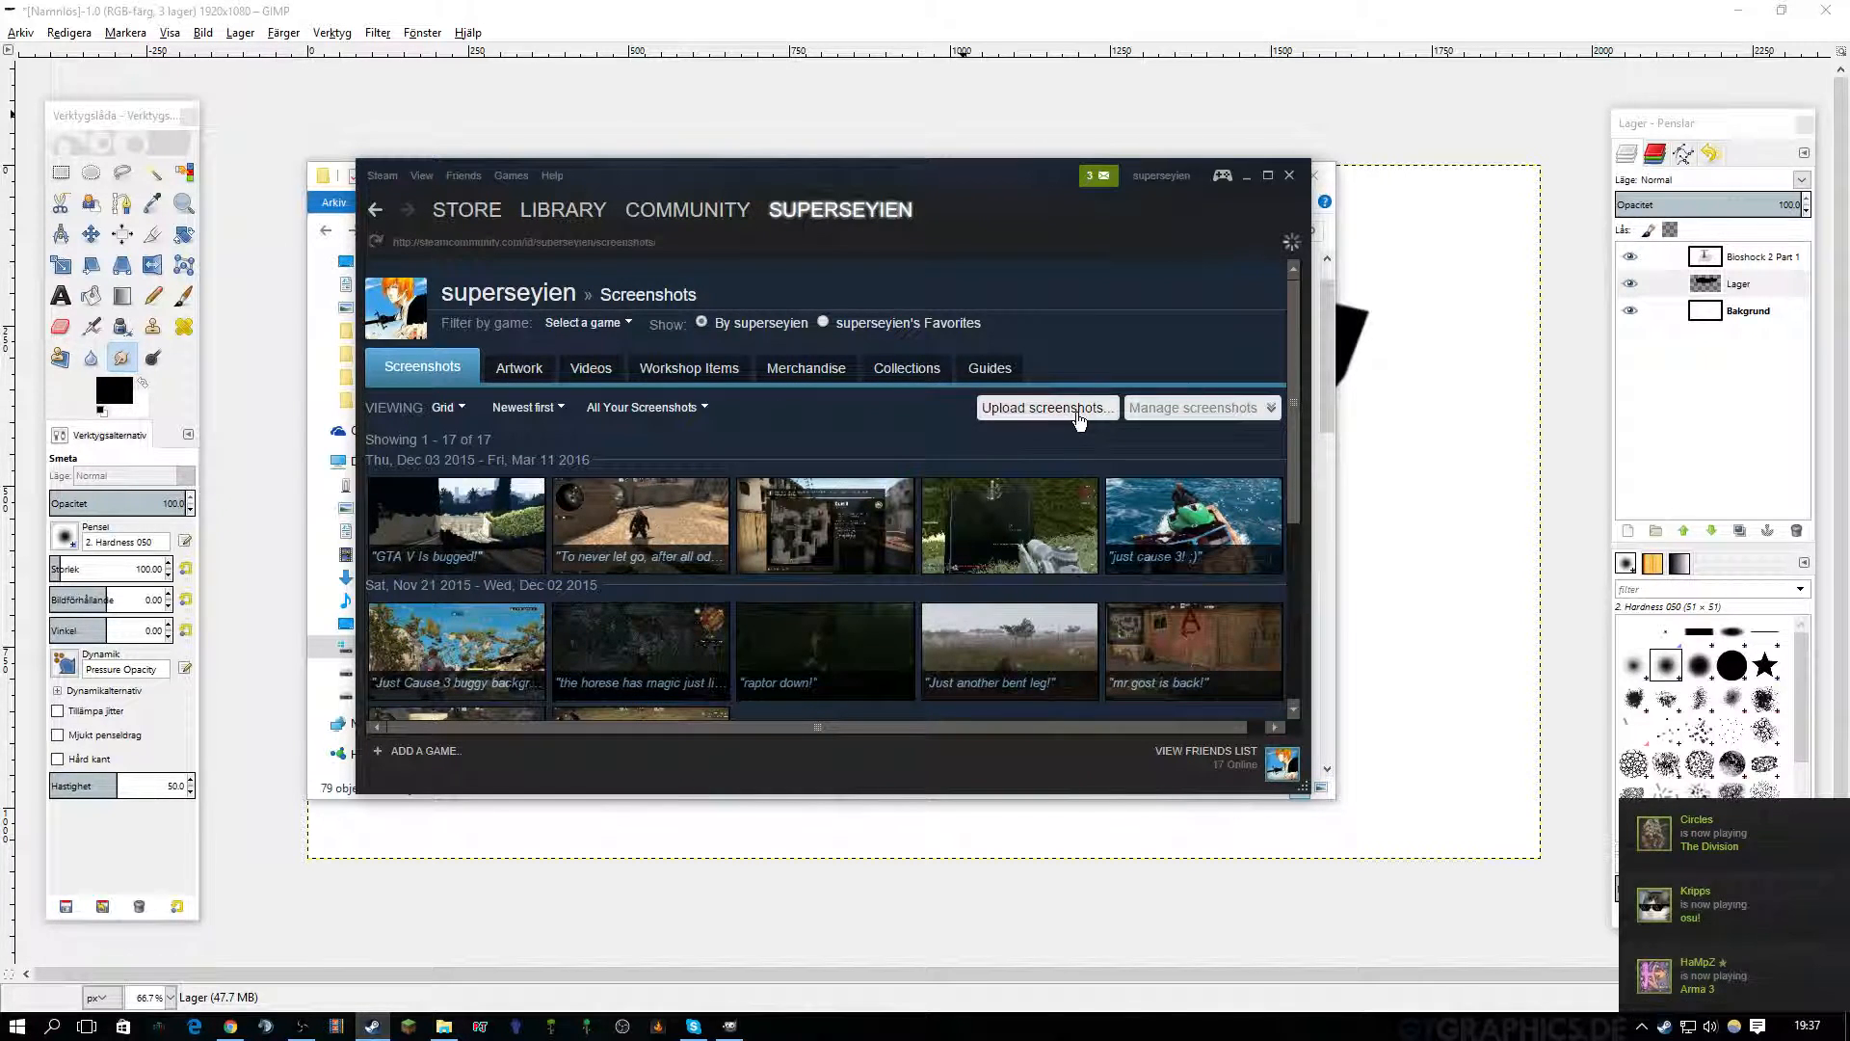
click(1166, 412)
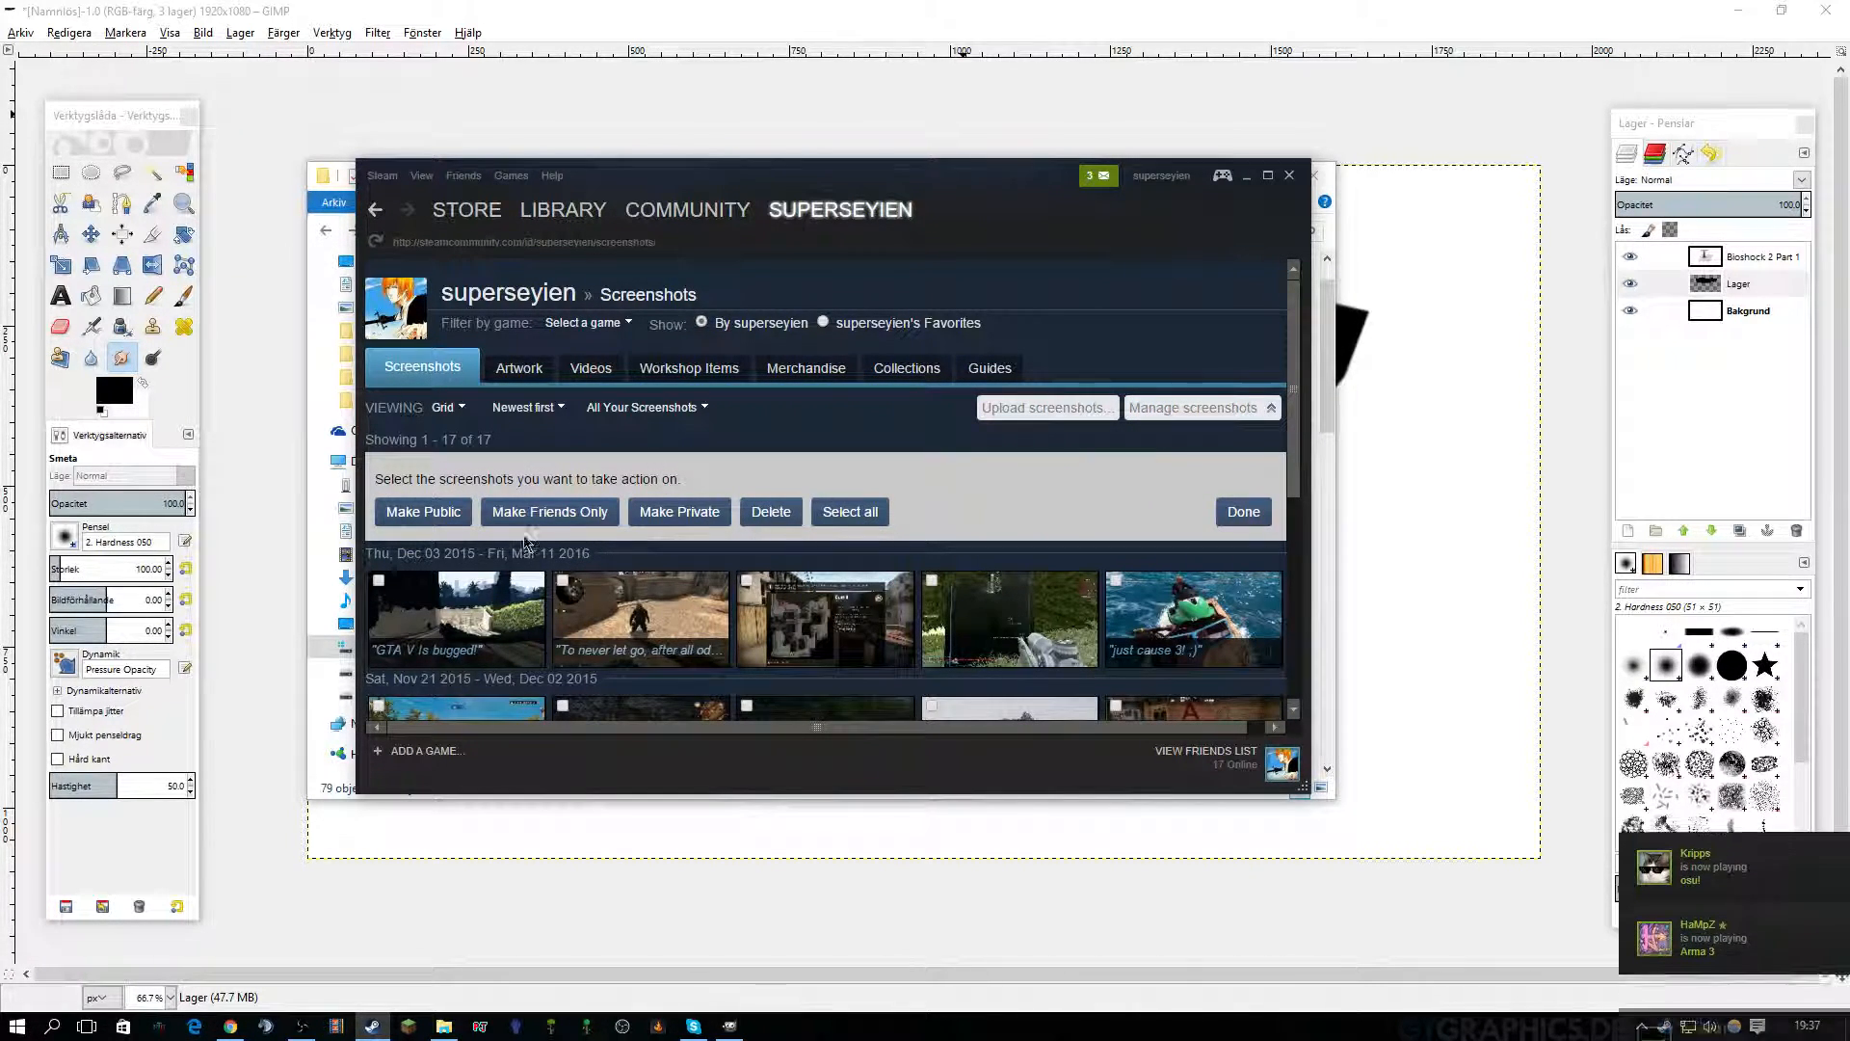
Open the Screenshot Uploader, show the Arma 2: Operation Arrowhead screenshots on disk, and go up to the remote folder.
click(1052, 410)
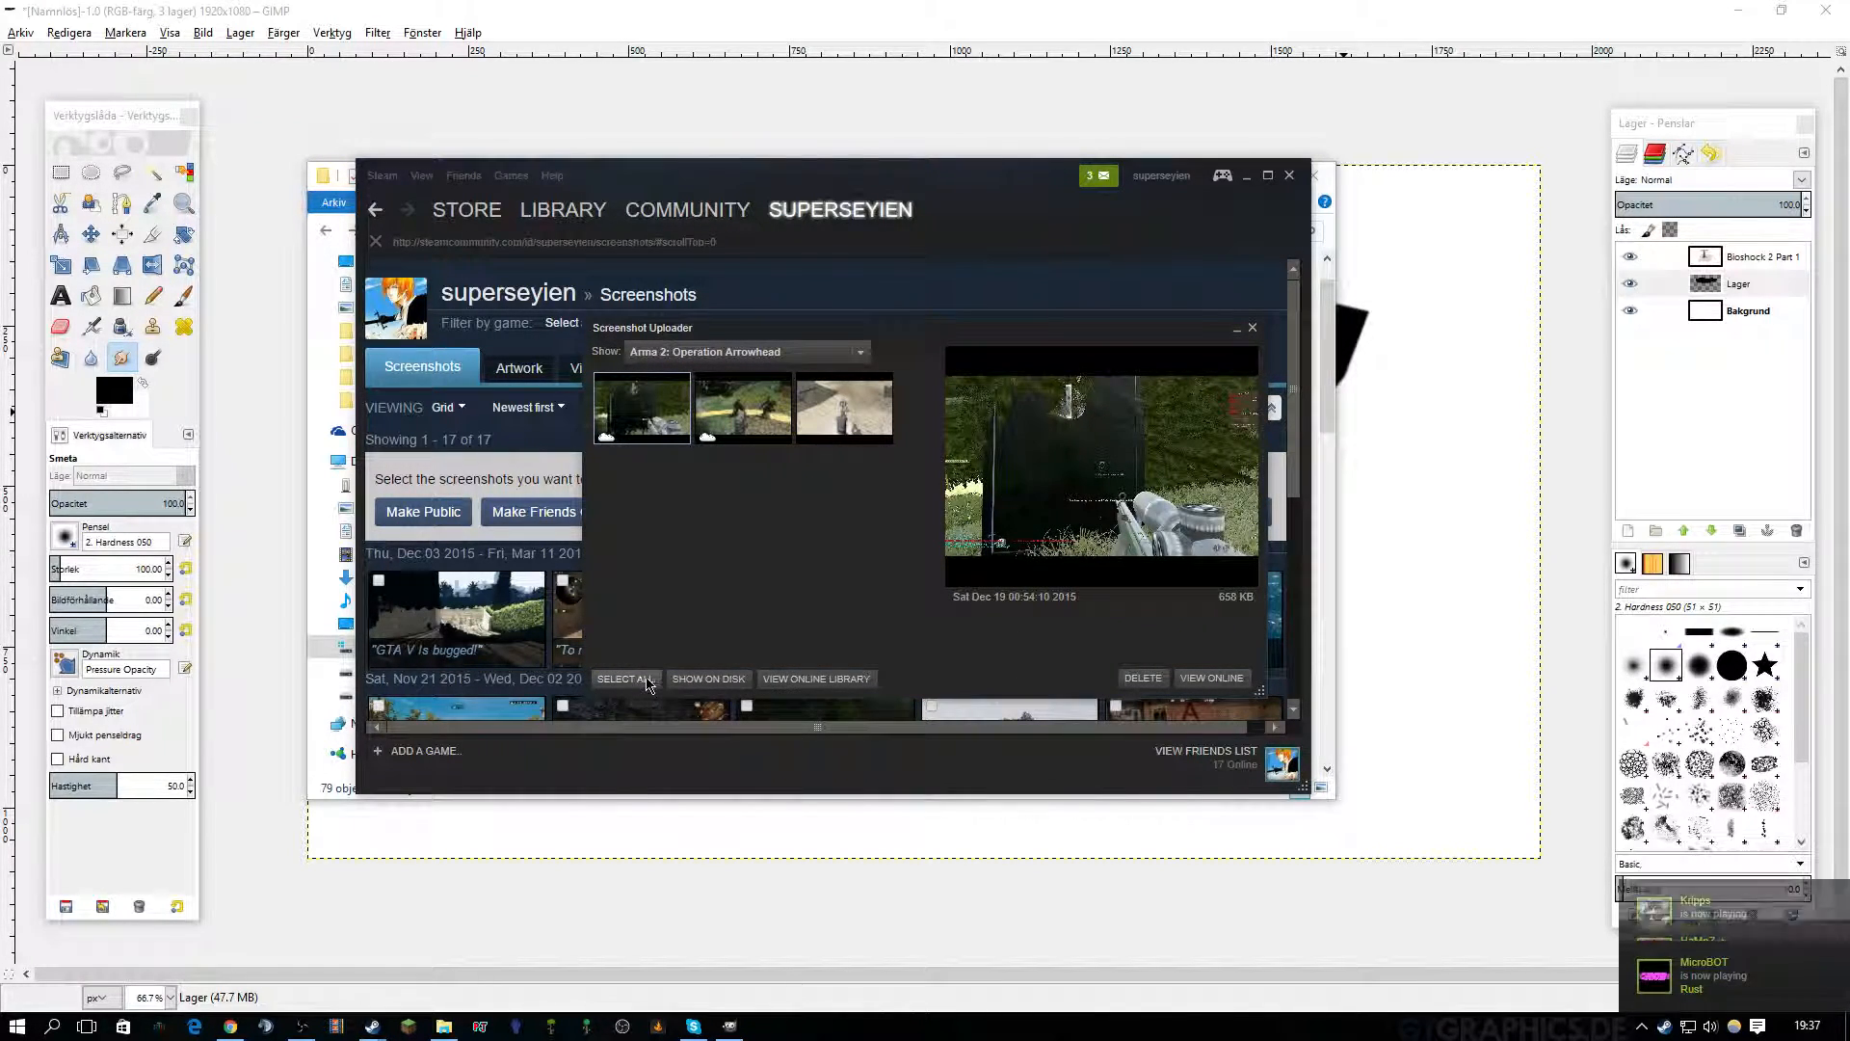
click(708, 678)
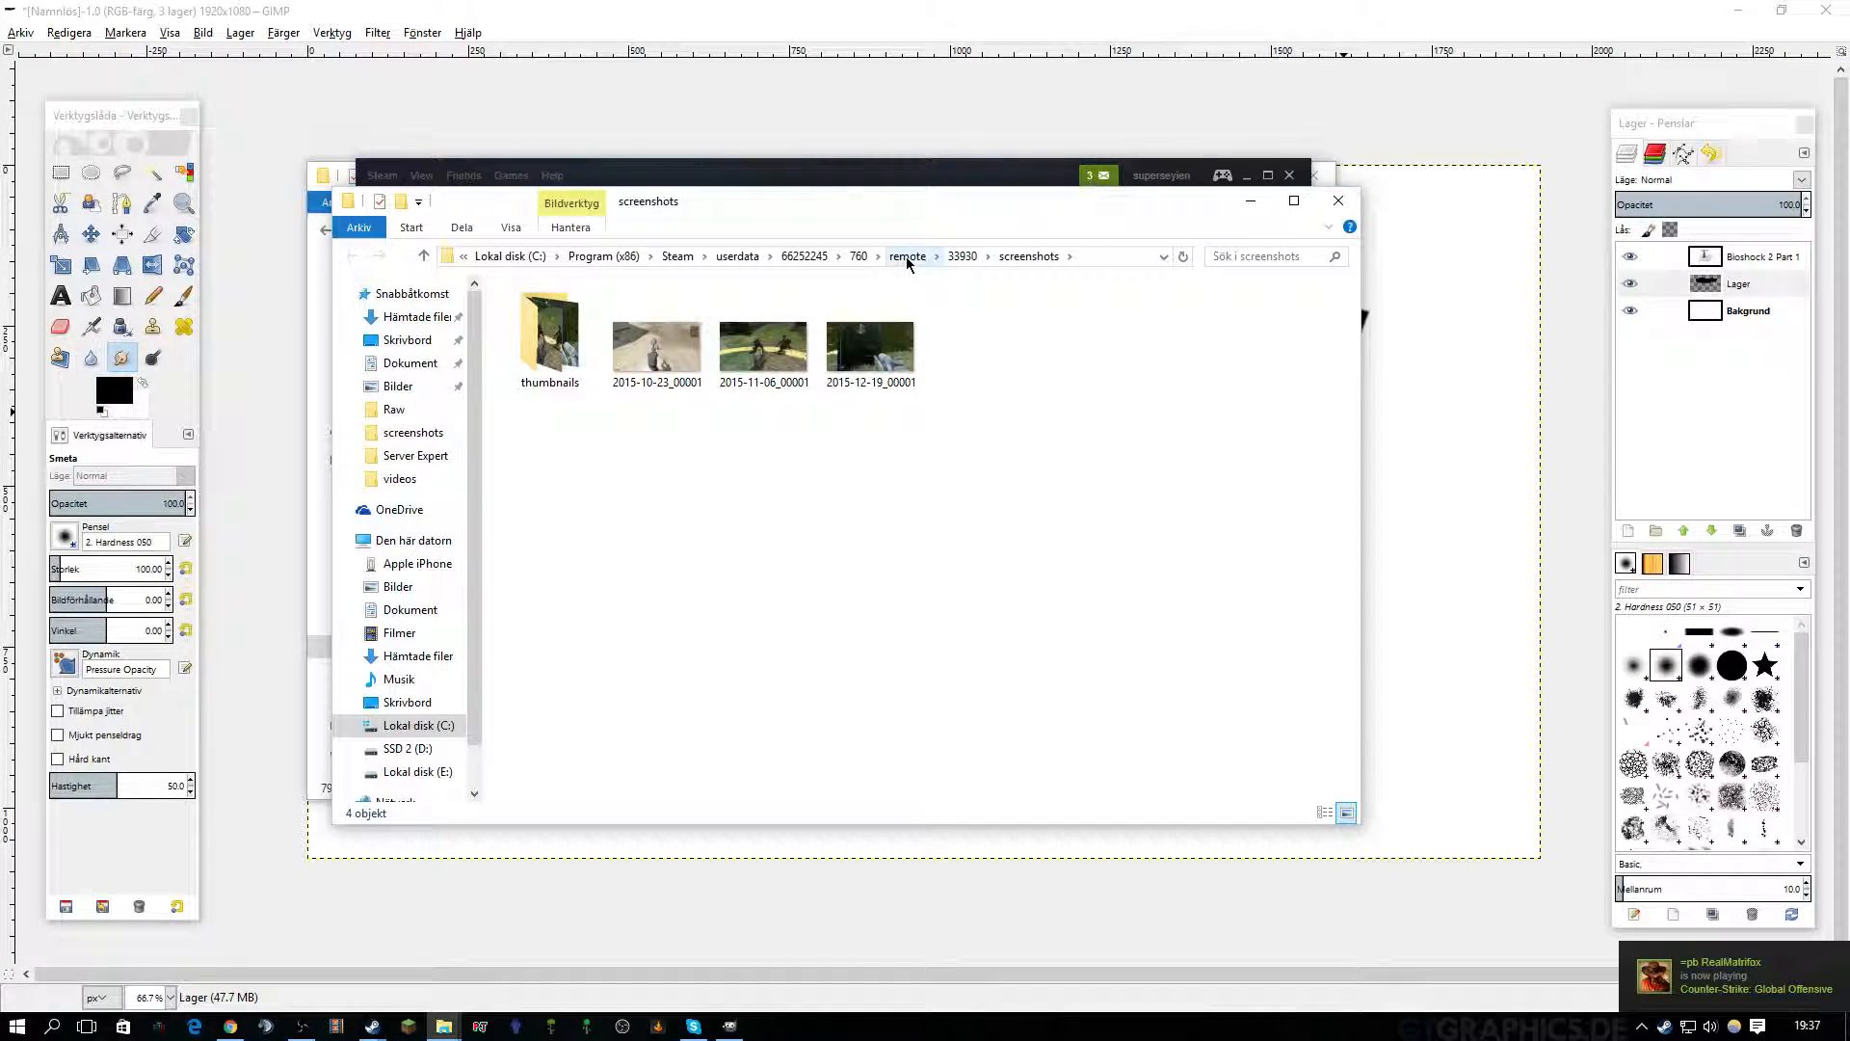
click(962, 258)
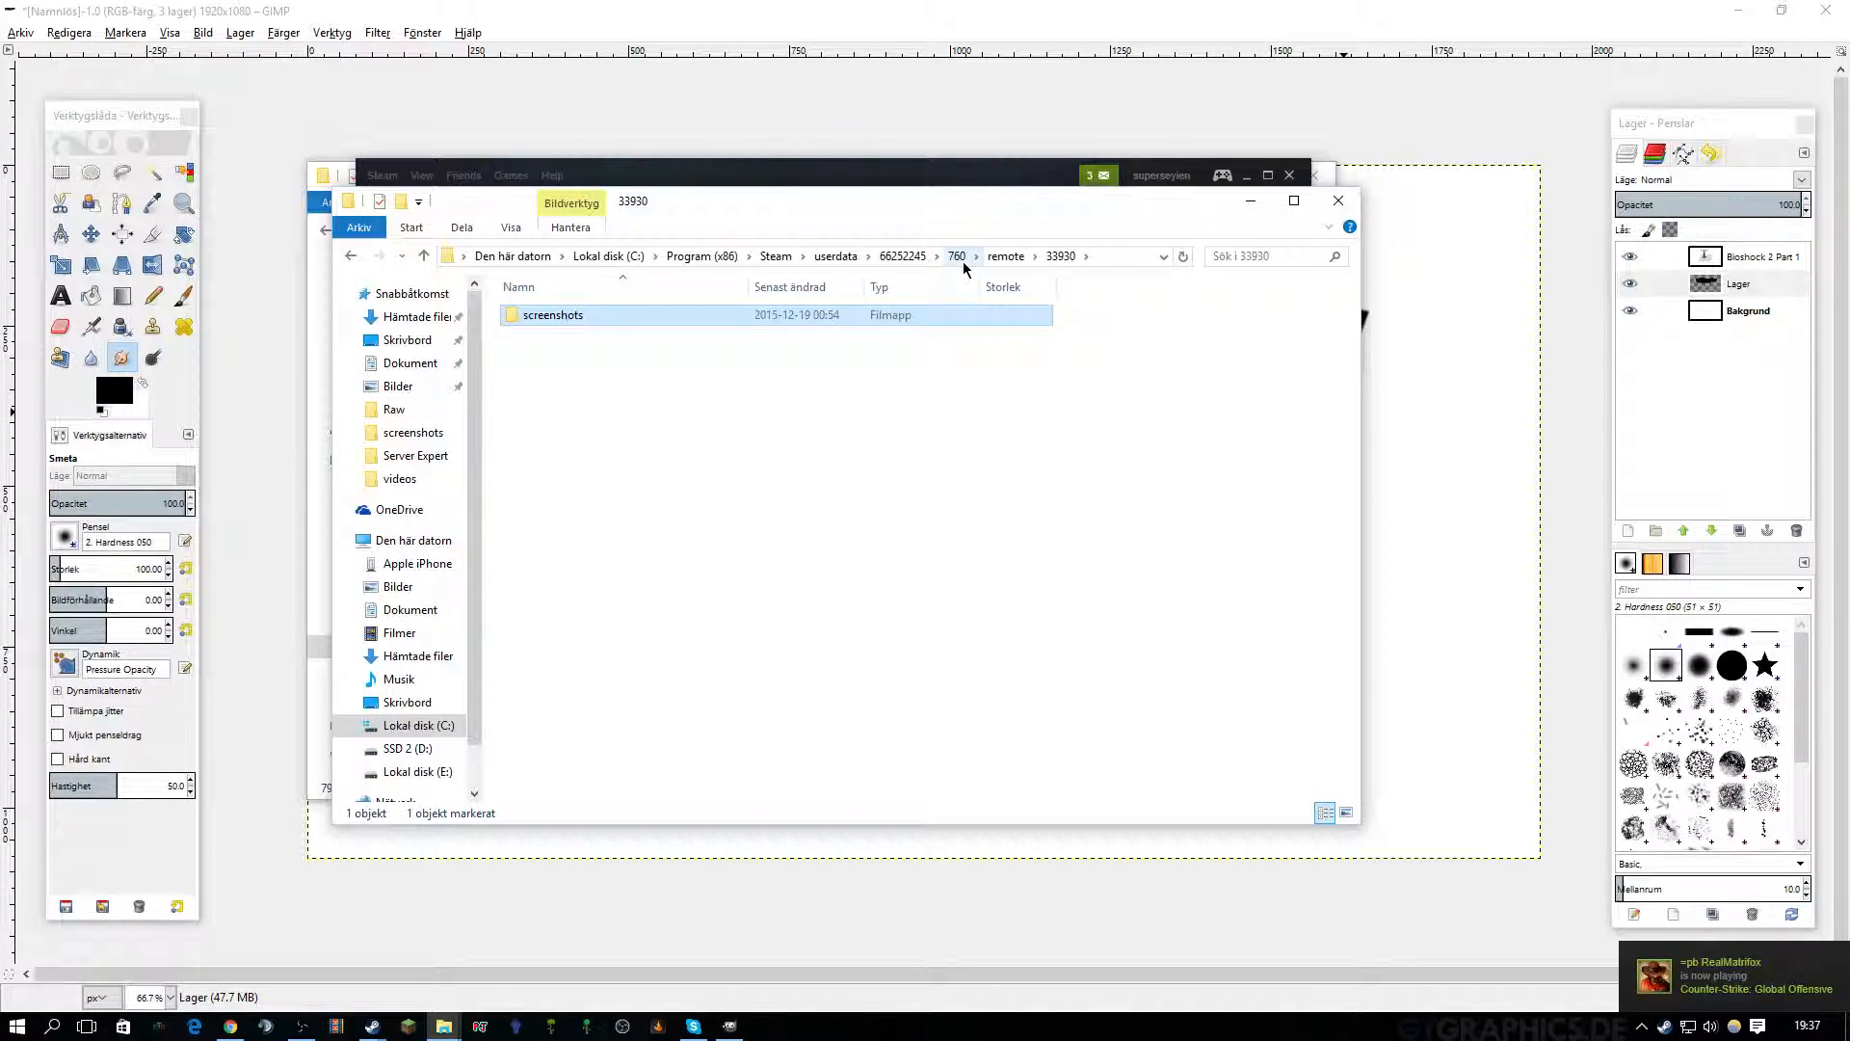
click(1006, 256)
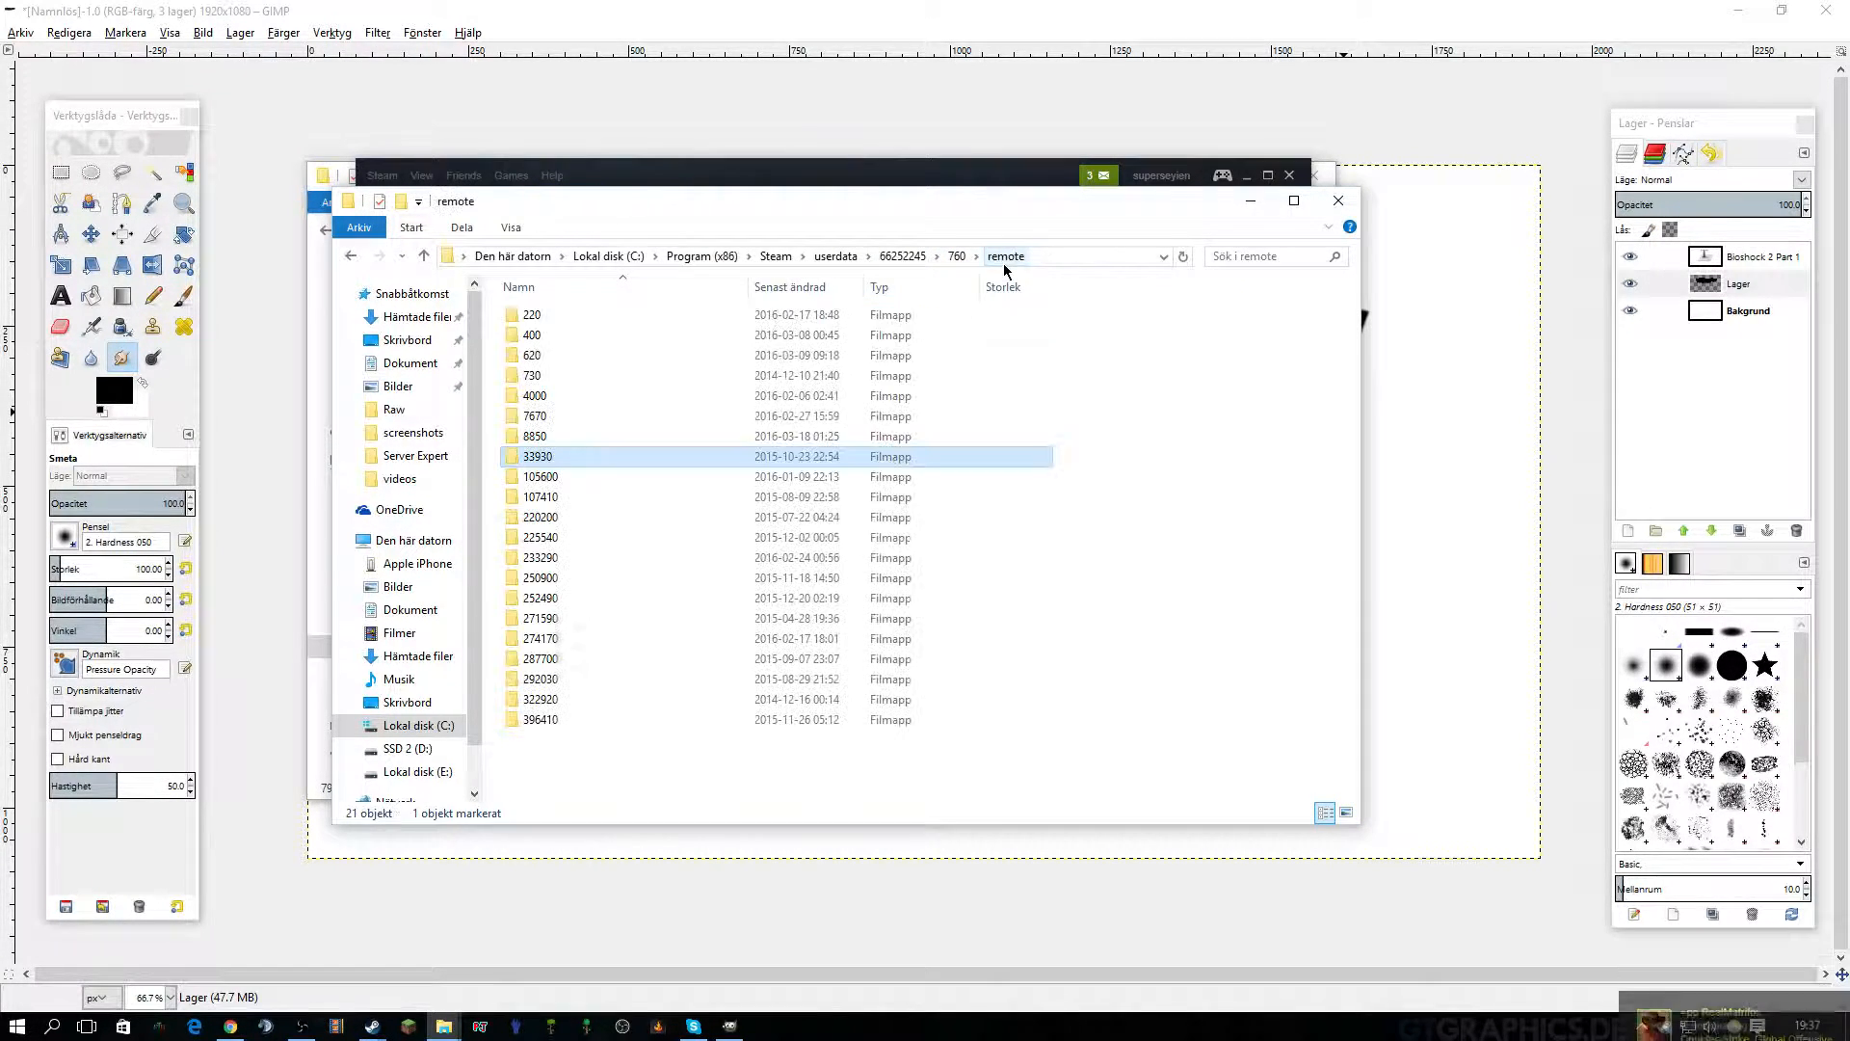
Look inside game folders 33930, 220200 and 107410 of the remote folder, including the screenshots stored under 107410.
click(545, 478)
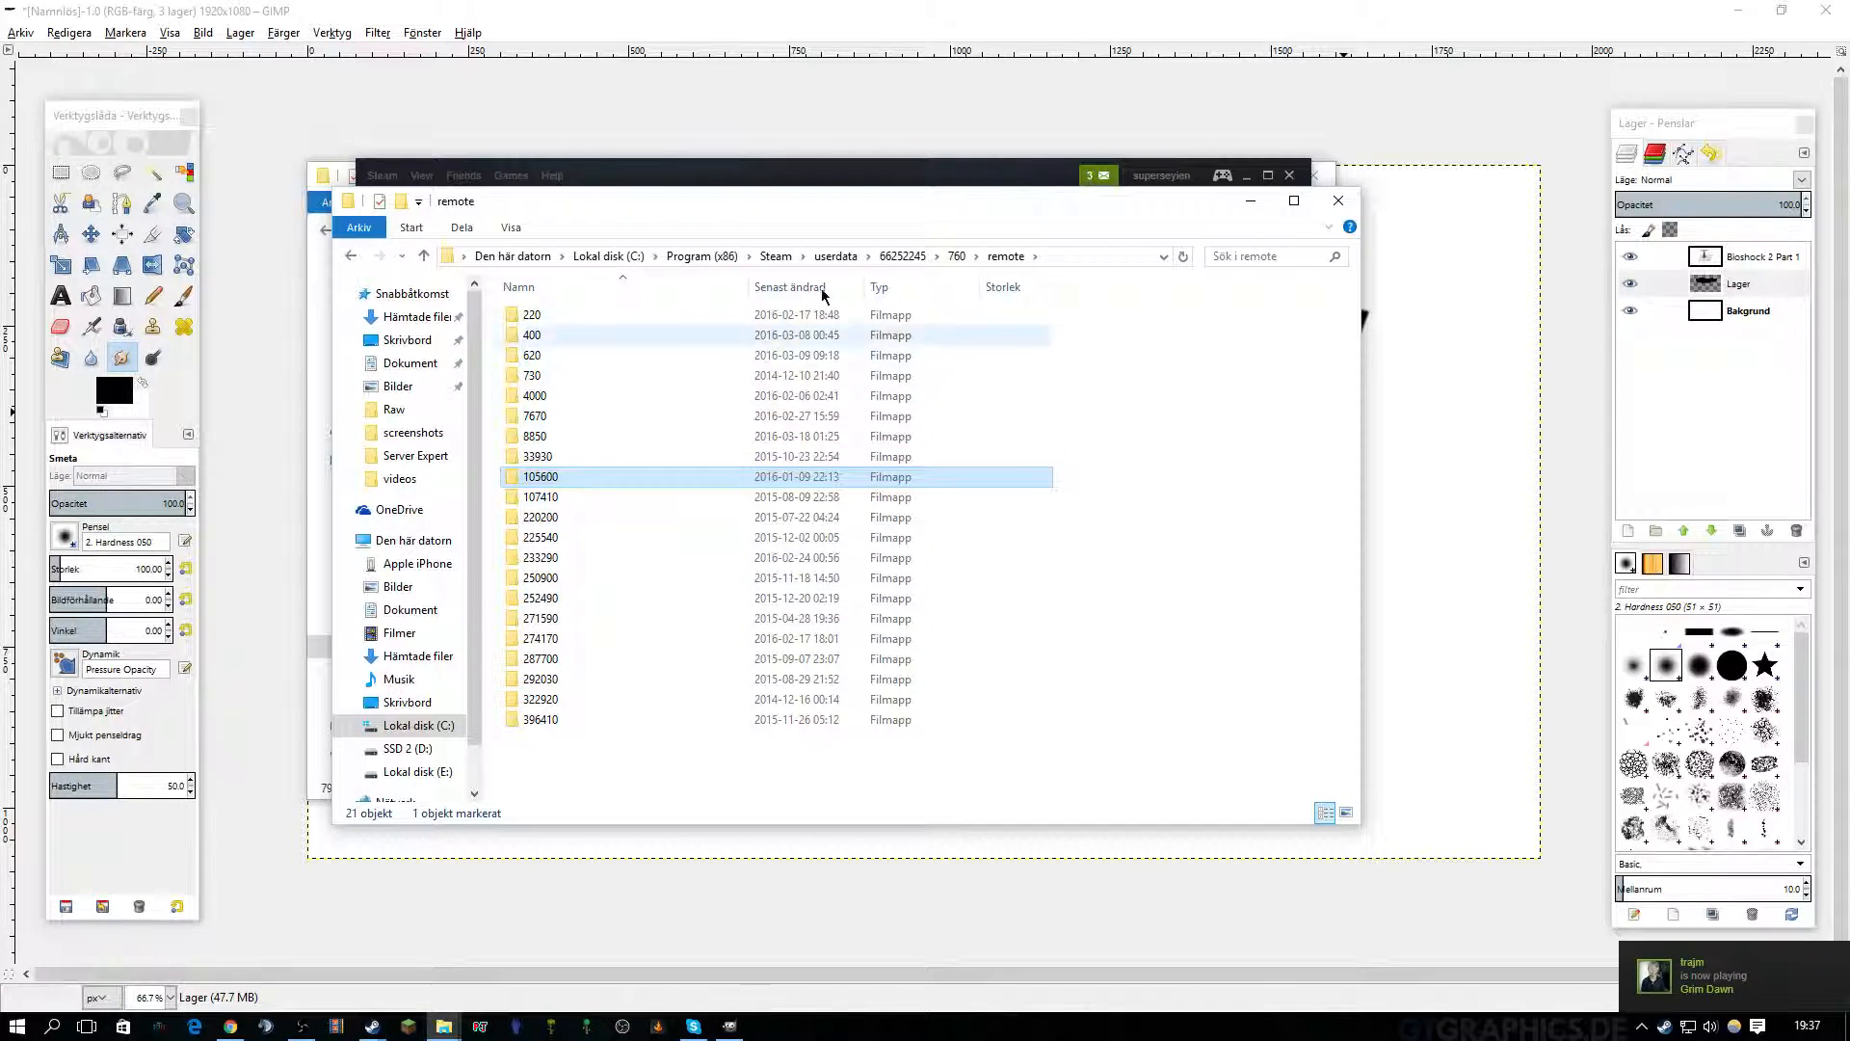
double_click(539, 455)
key(BackSpace)
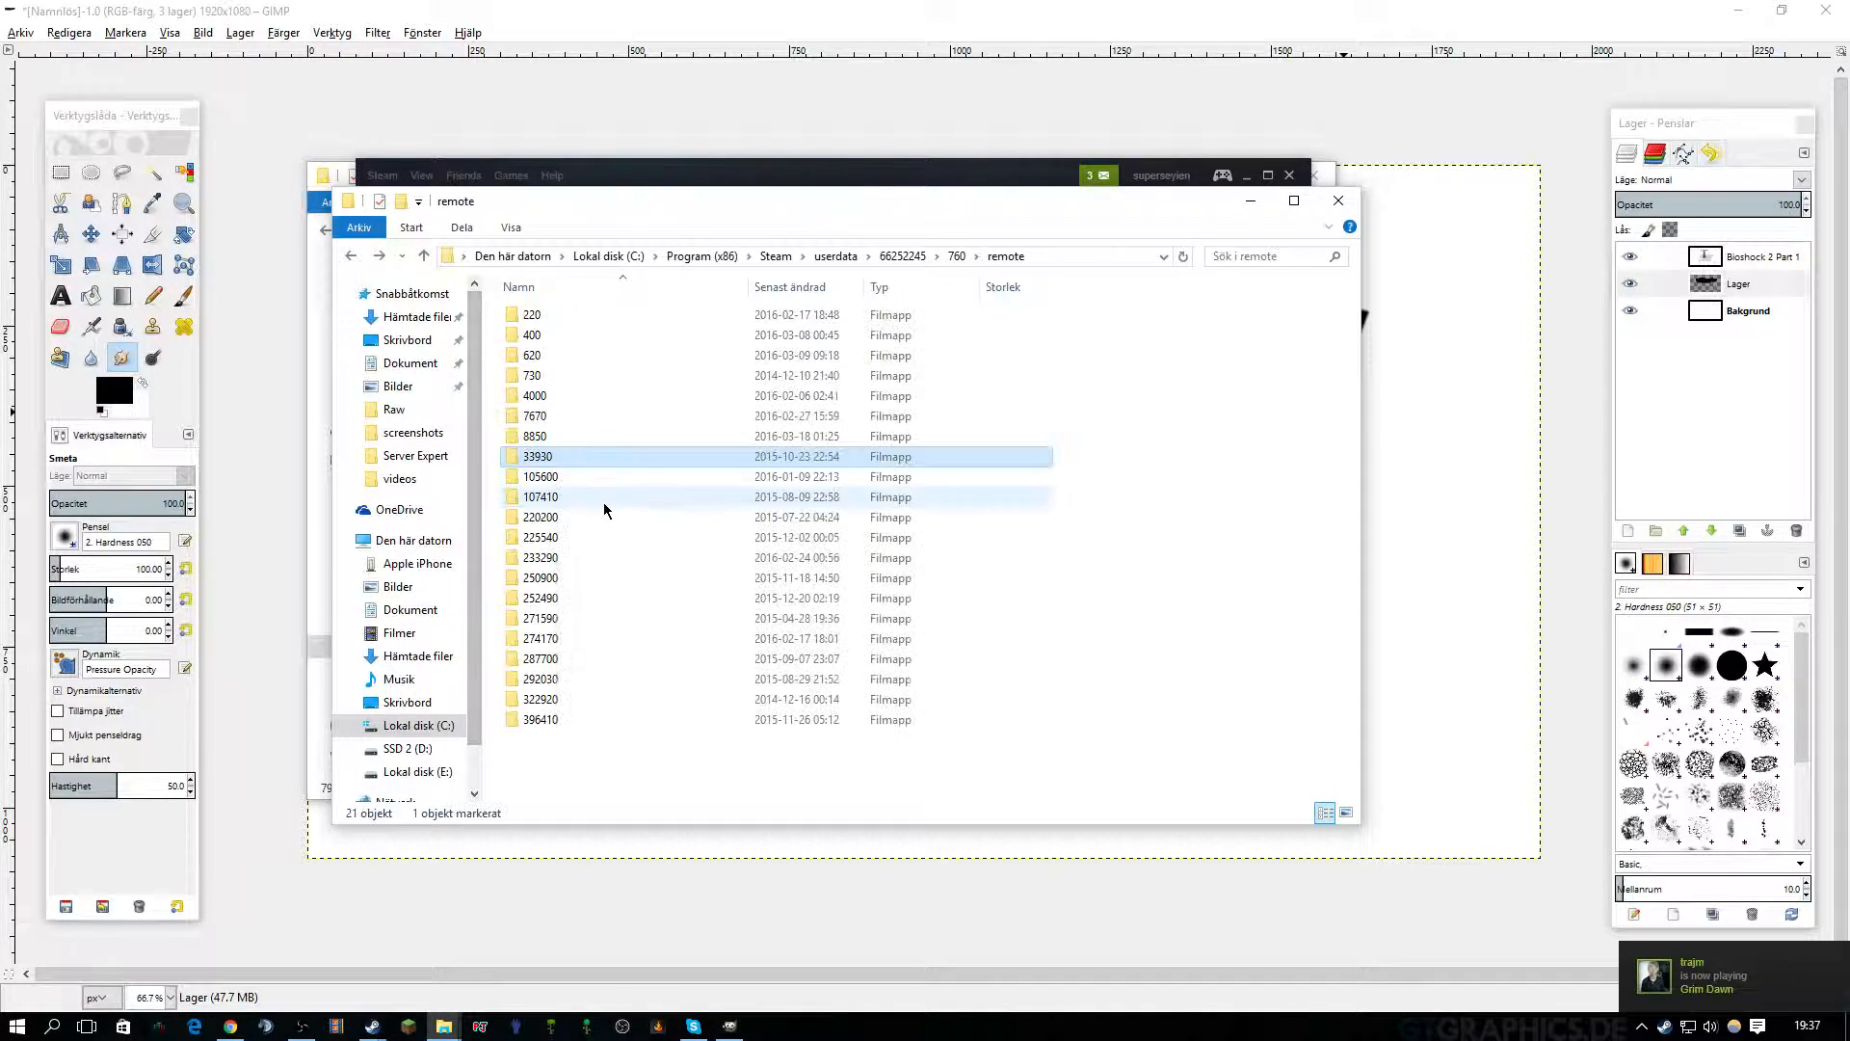
double_click(537, 449)
key(BackSpace)
double_click(540, 517)
key(BackSpace)
double_click(537, 498)
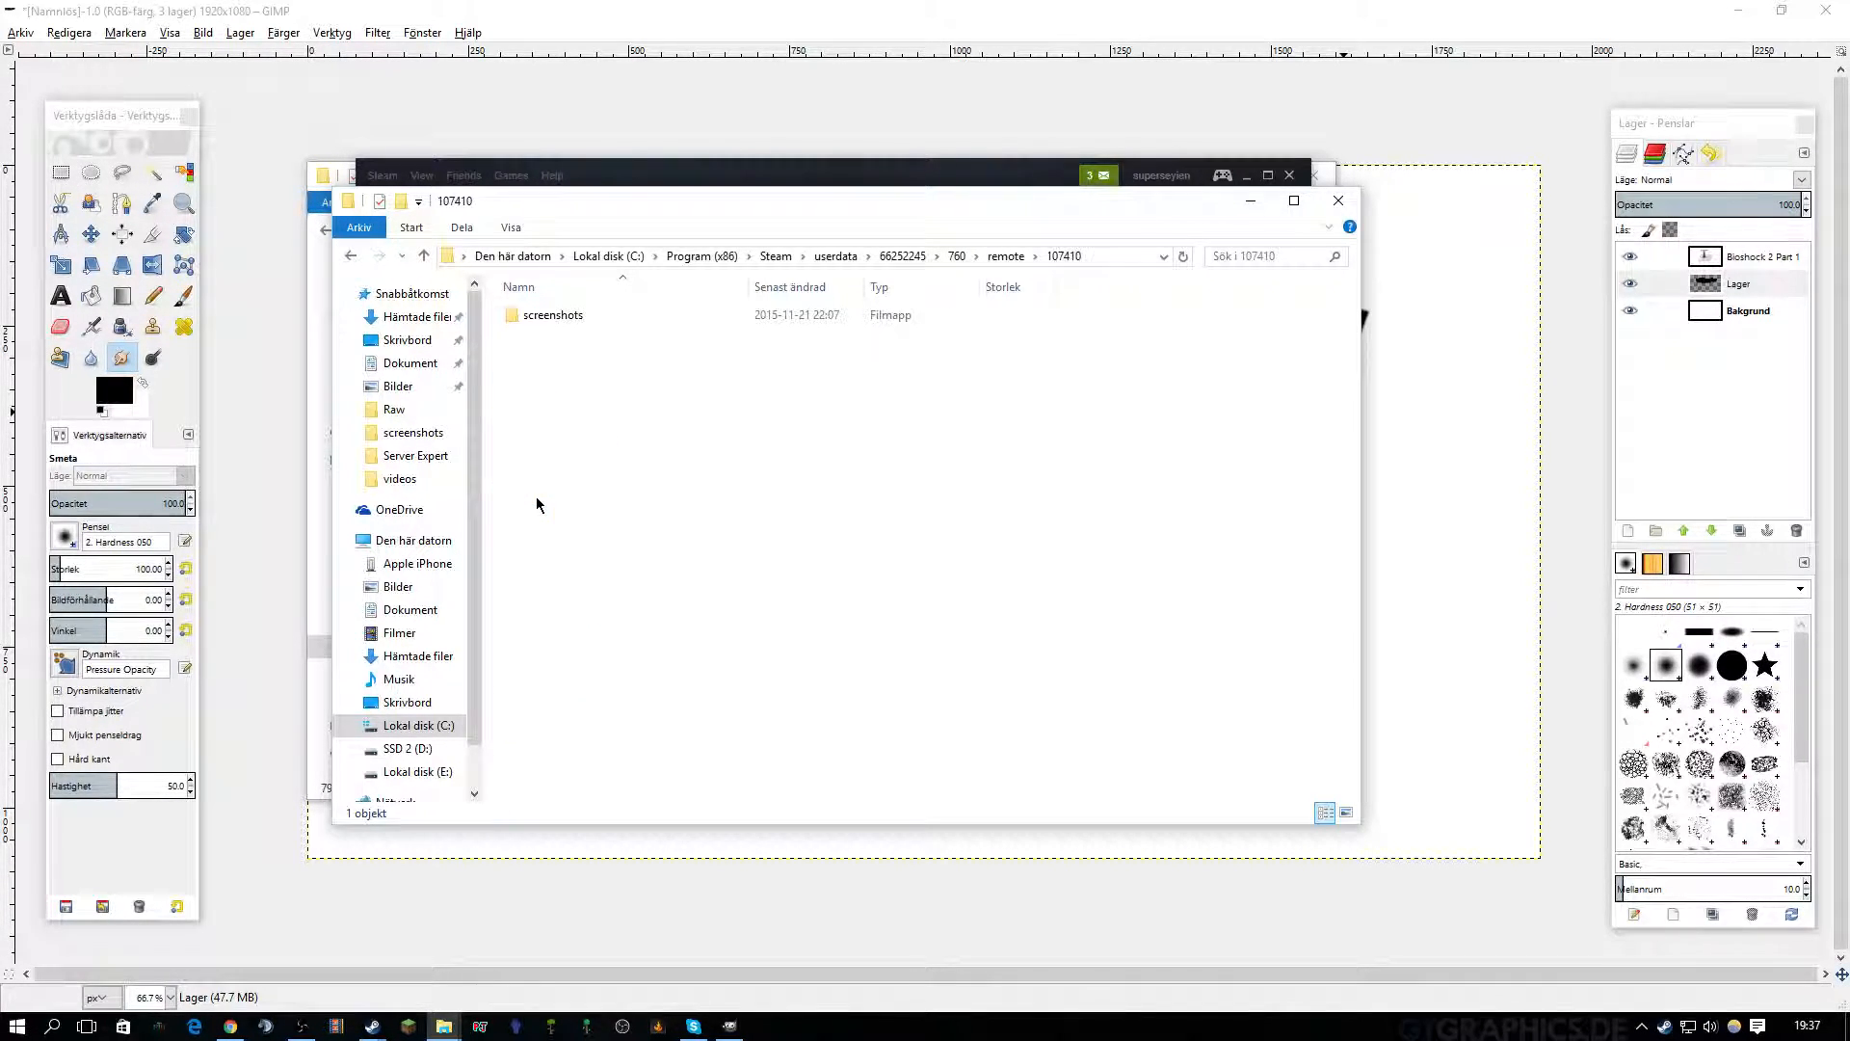
double_click(553, 314)
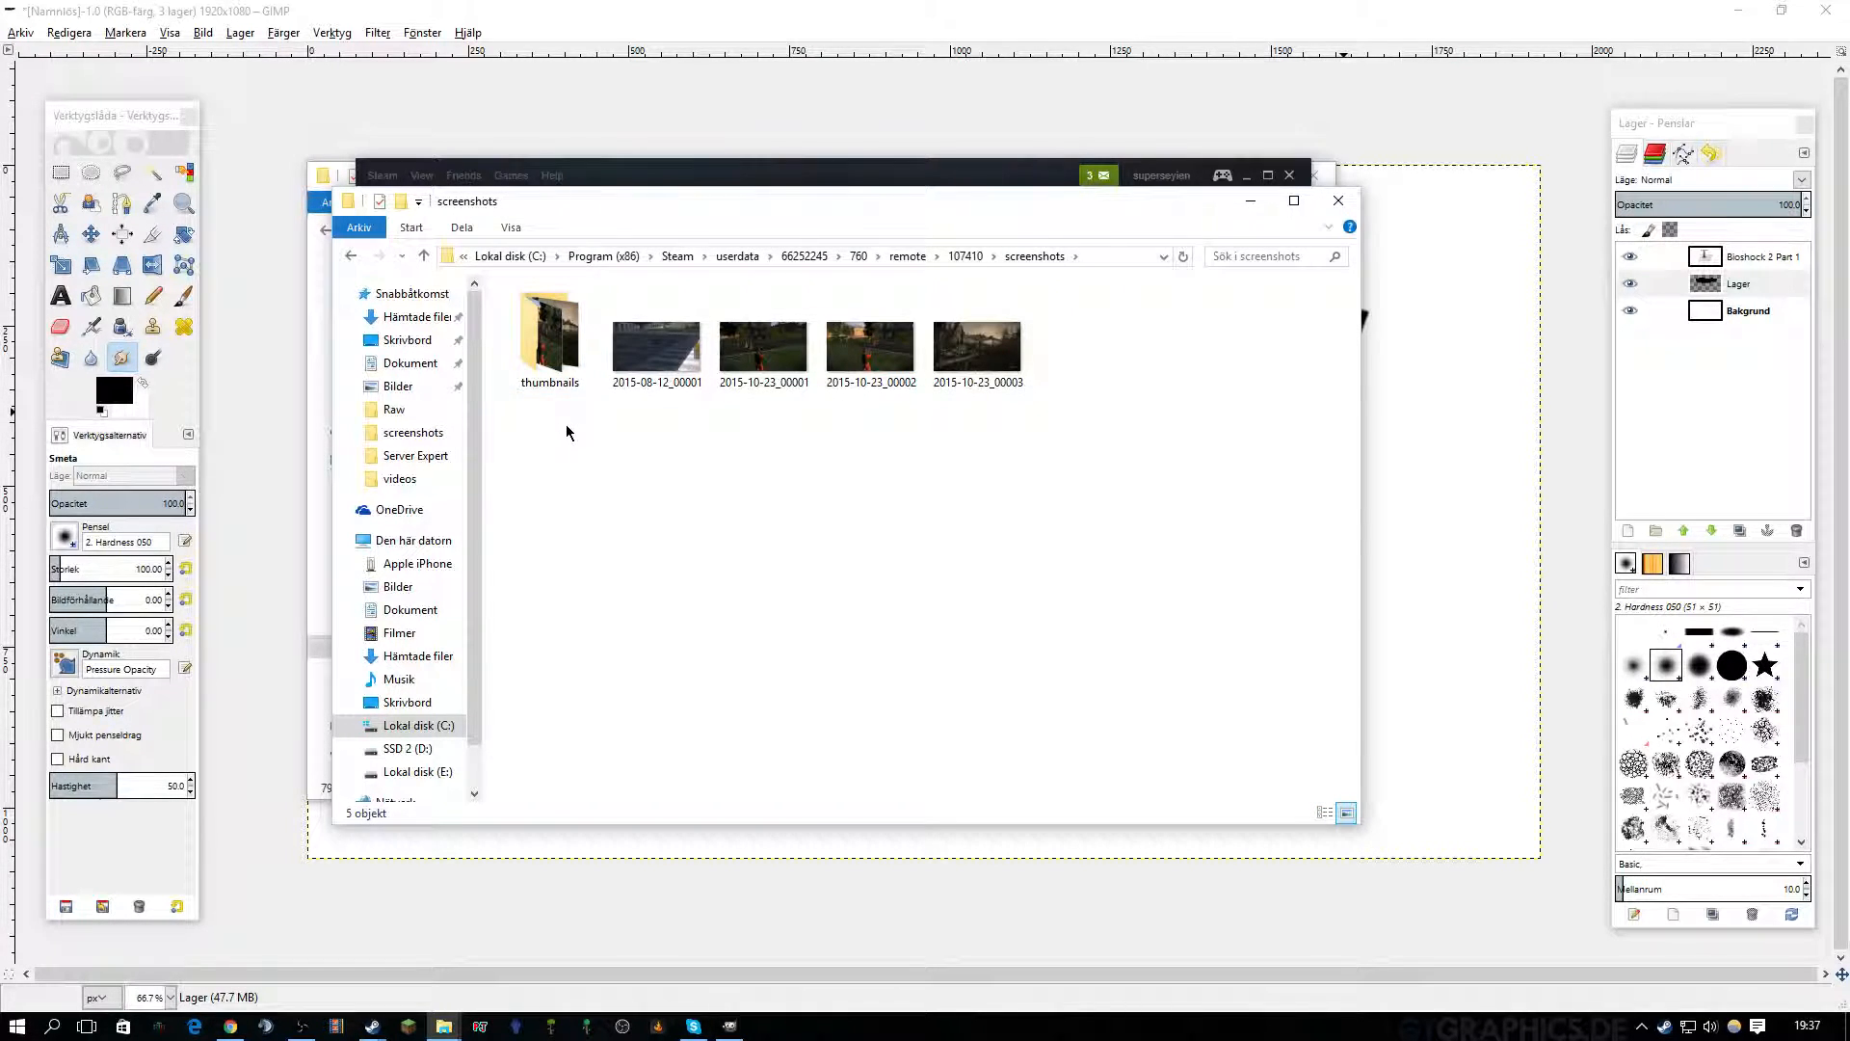
key(BackSpace)
key(BackSpace)
Check the screenshots in game folders 105600 and 33930, and return to the remote folder listing.
double_click(559, 476)
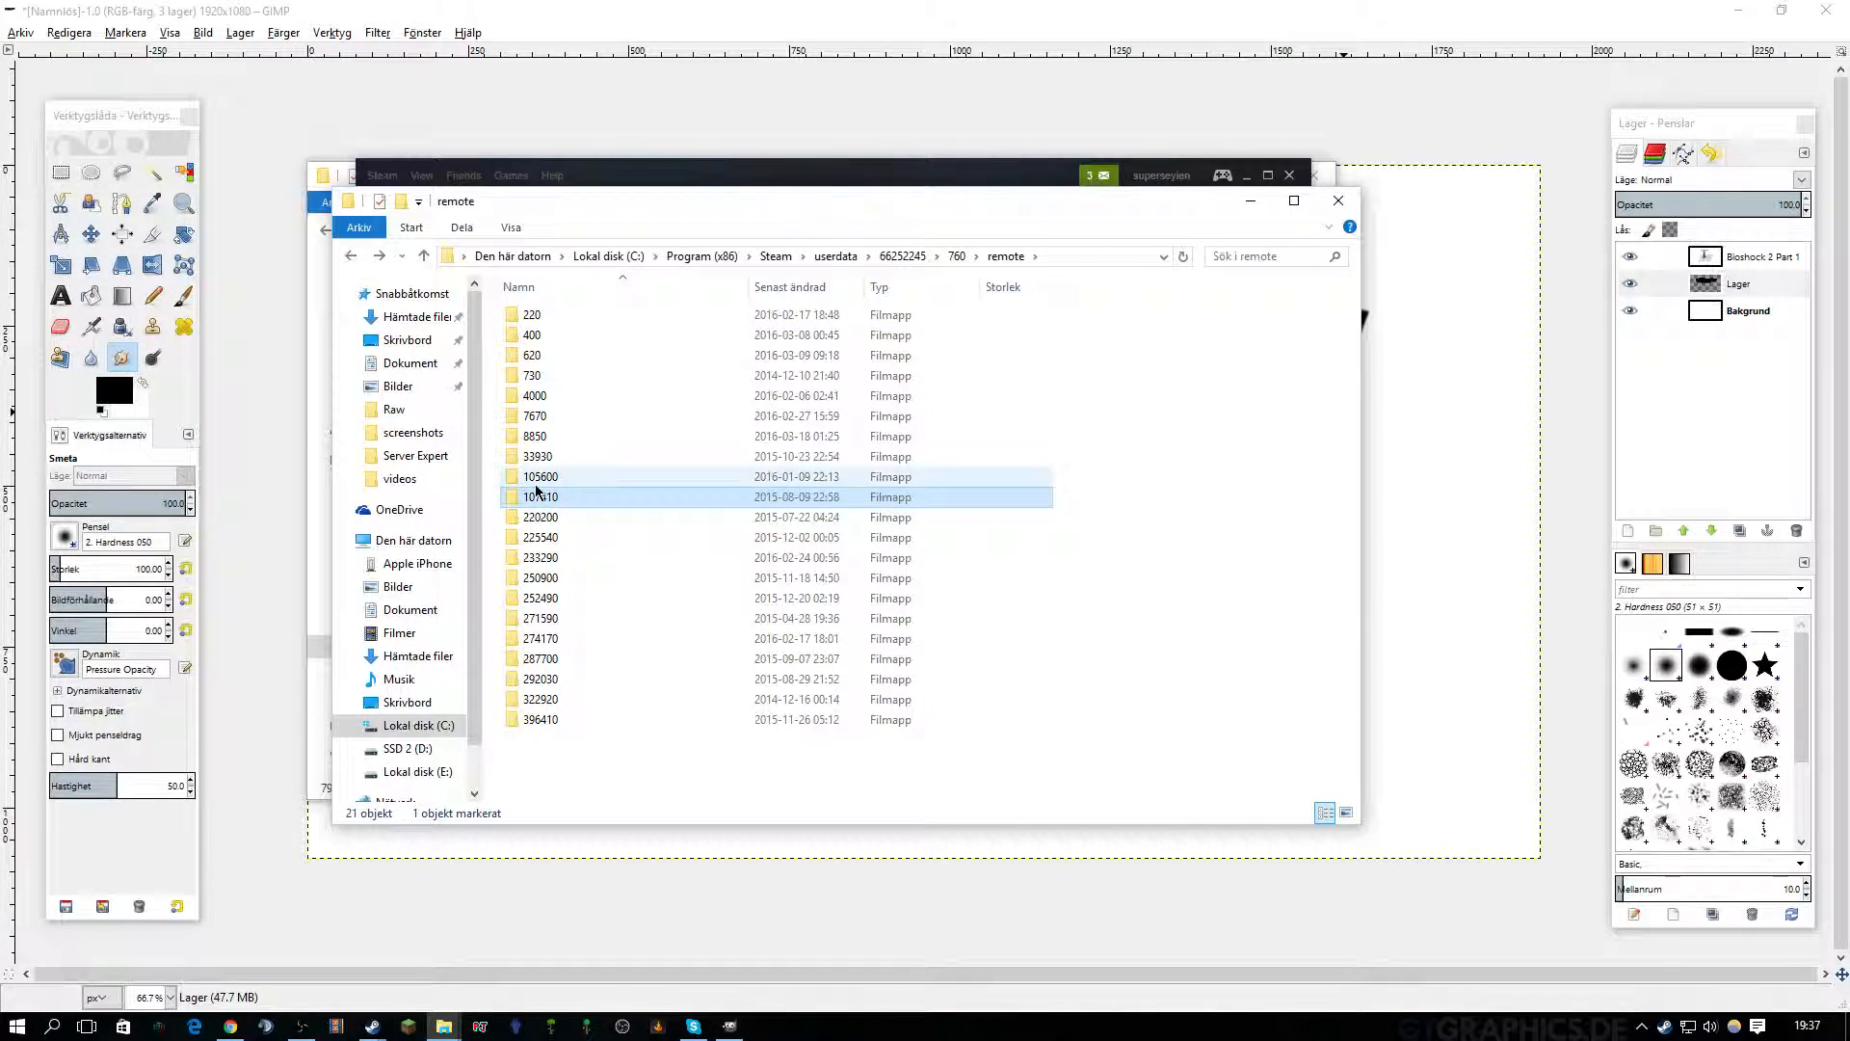
double_click(617, 318)
key(BackSpace)
key(BackSpace)
click(575, 463)
double_click(574, 466)
key(BackSpace)
key(Return)
double_click(553, 318)
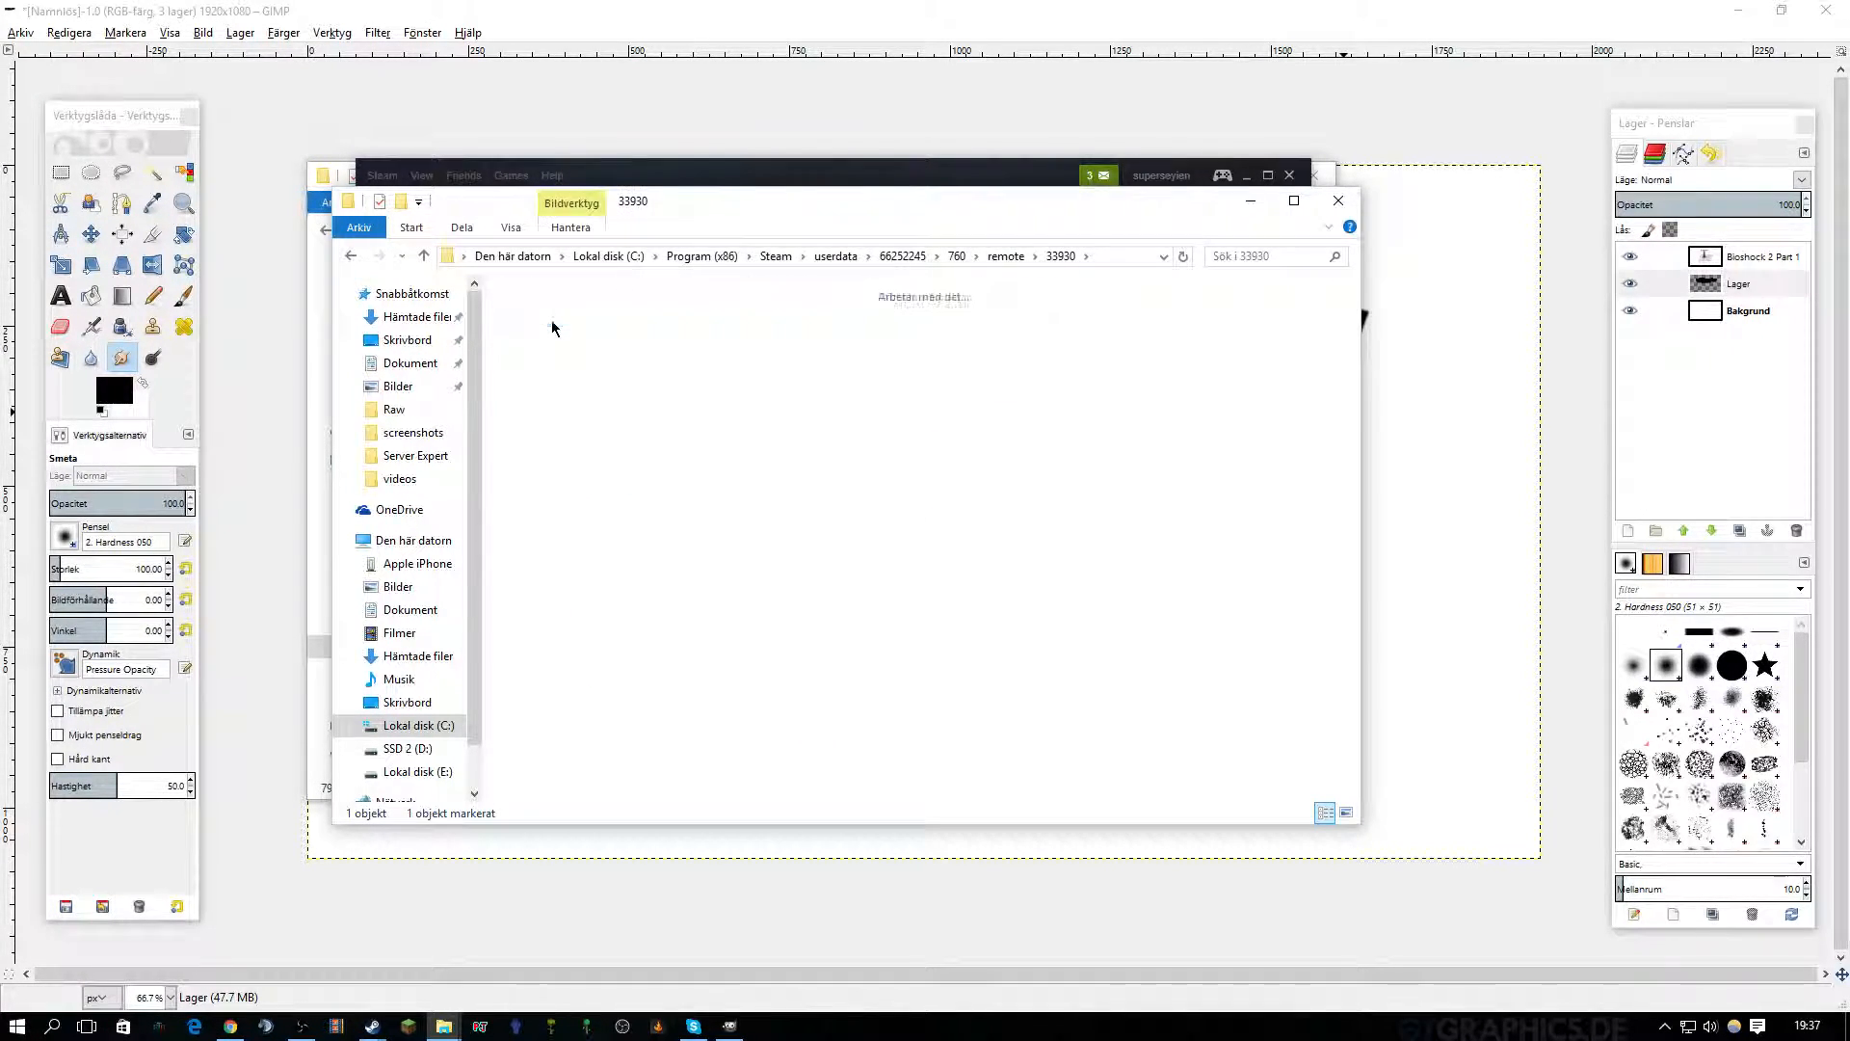
key(BackSpace)
key(BackSpace)
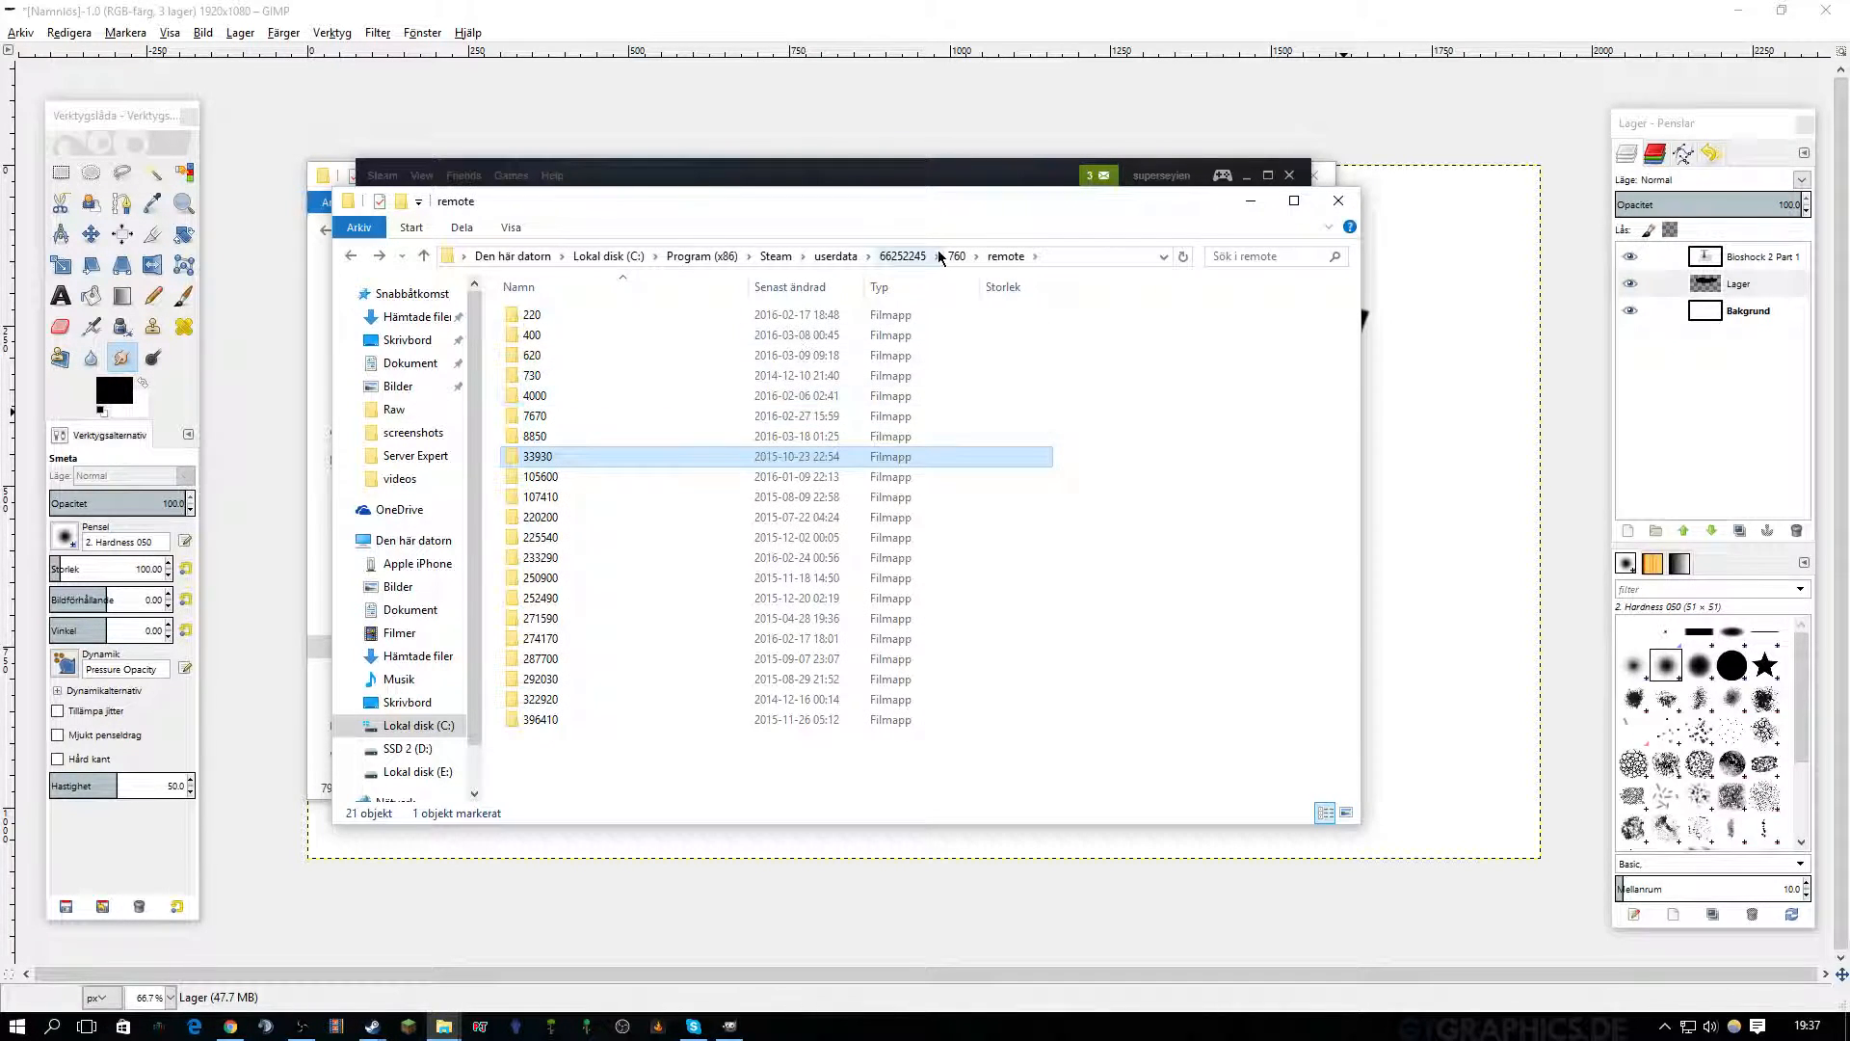
Switch the Screenshot Uploader to BioShock 2 and show that game's screenshots on disk.
drag(874, 217, 816, 546)
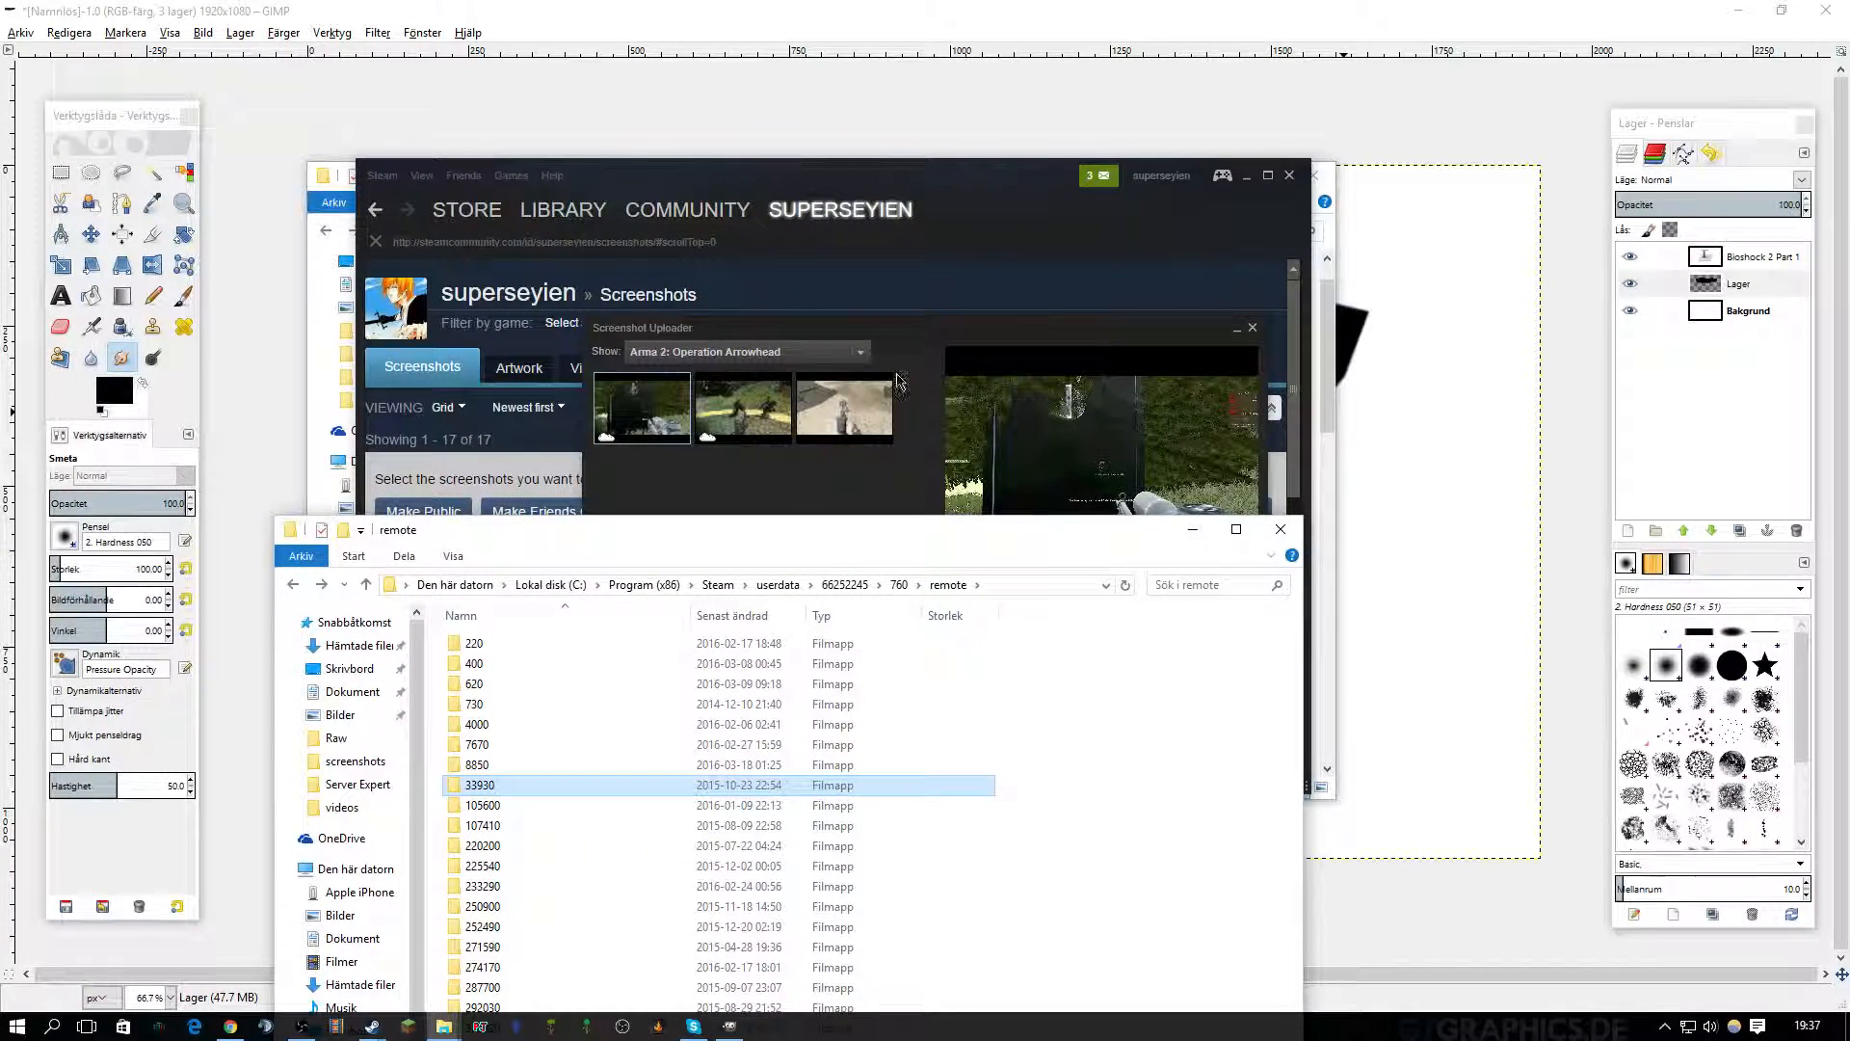
click(926, 337)
click(792, 357)
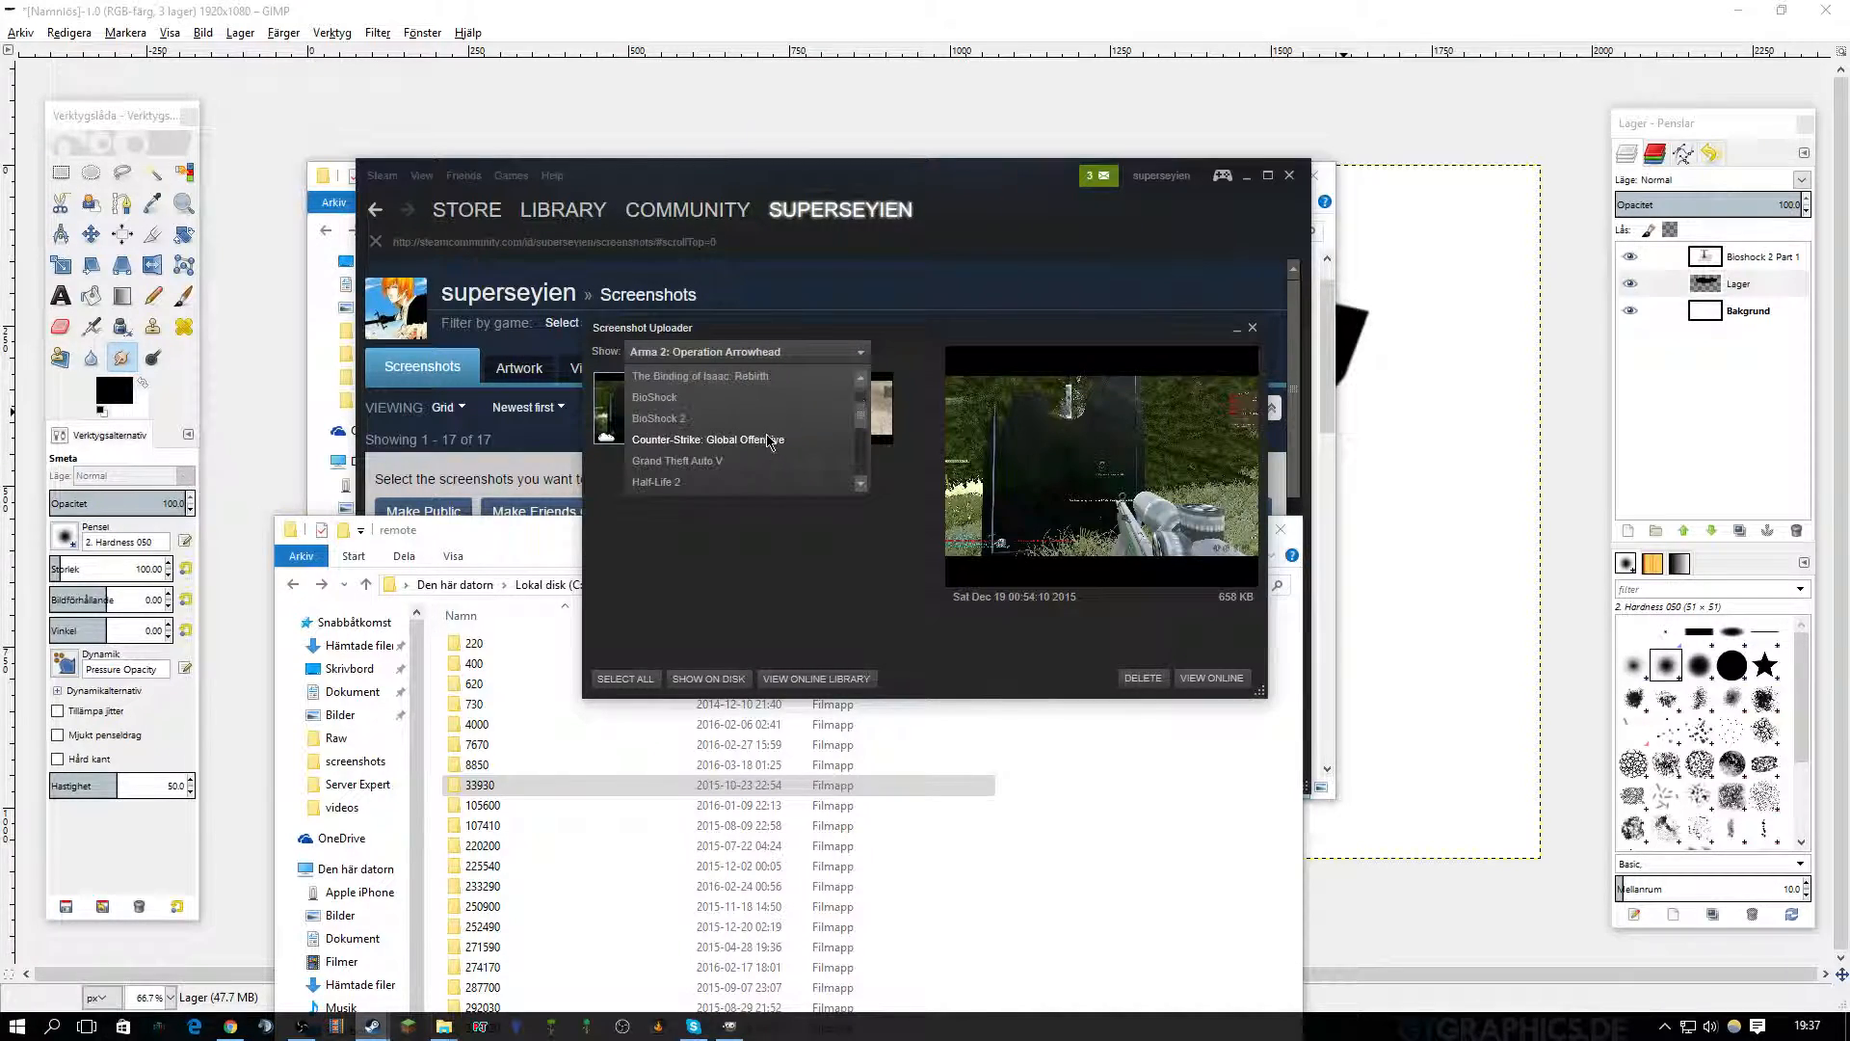
click(732, 461)
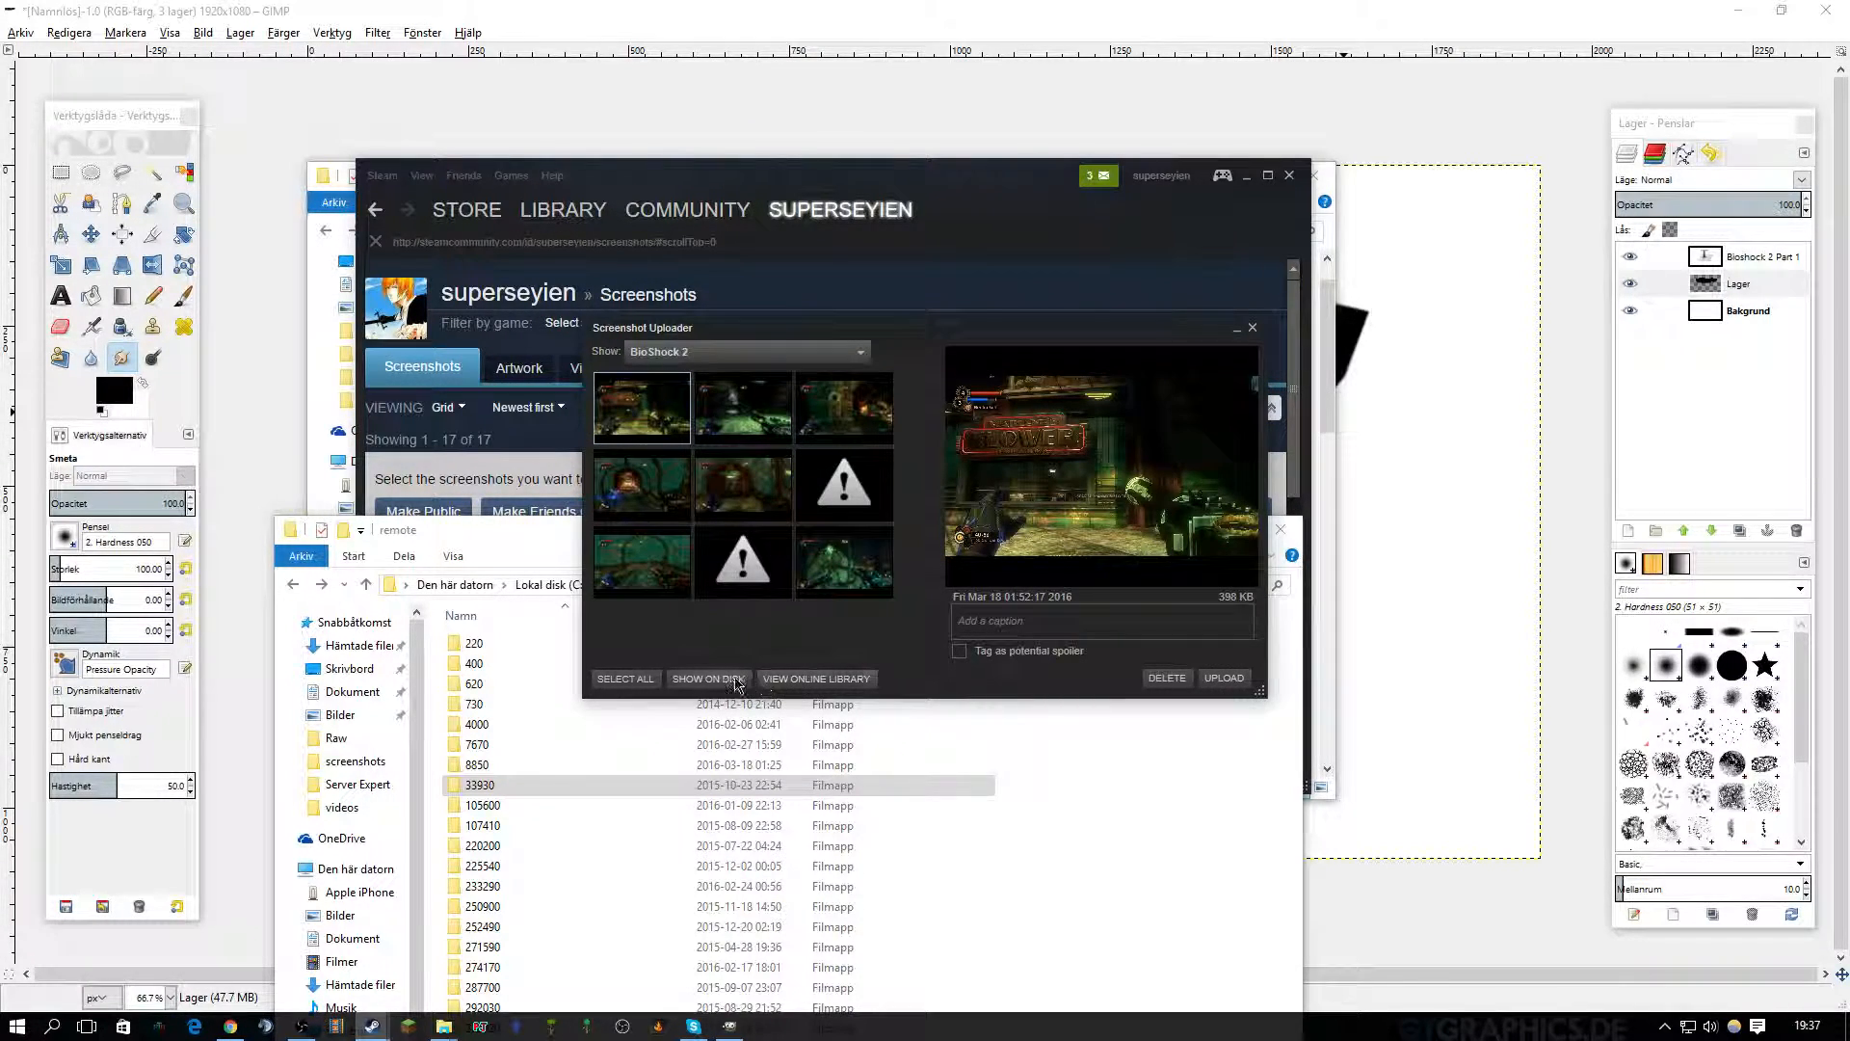
click(708, 678)
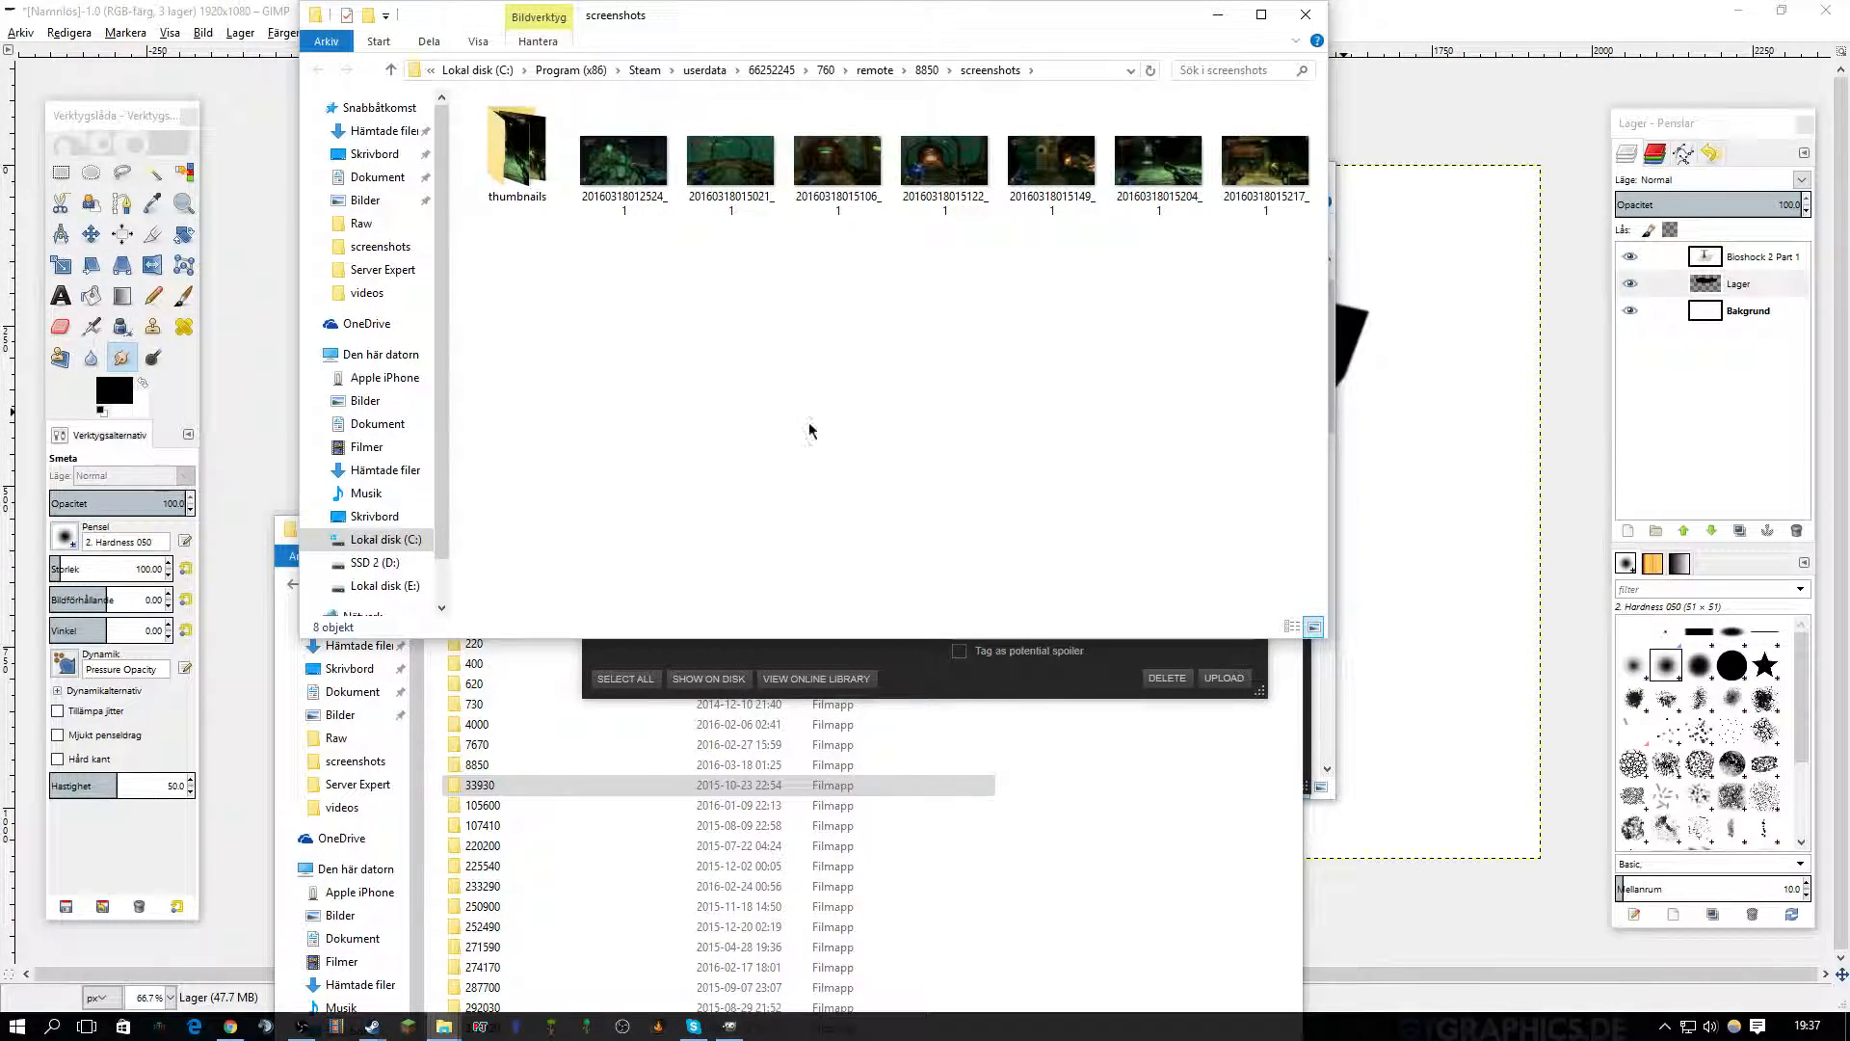
Close the remote folder window and move the BioShock 2 screenshots window lower on the desktop.
click(1189, 813)
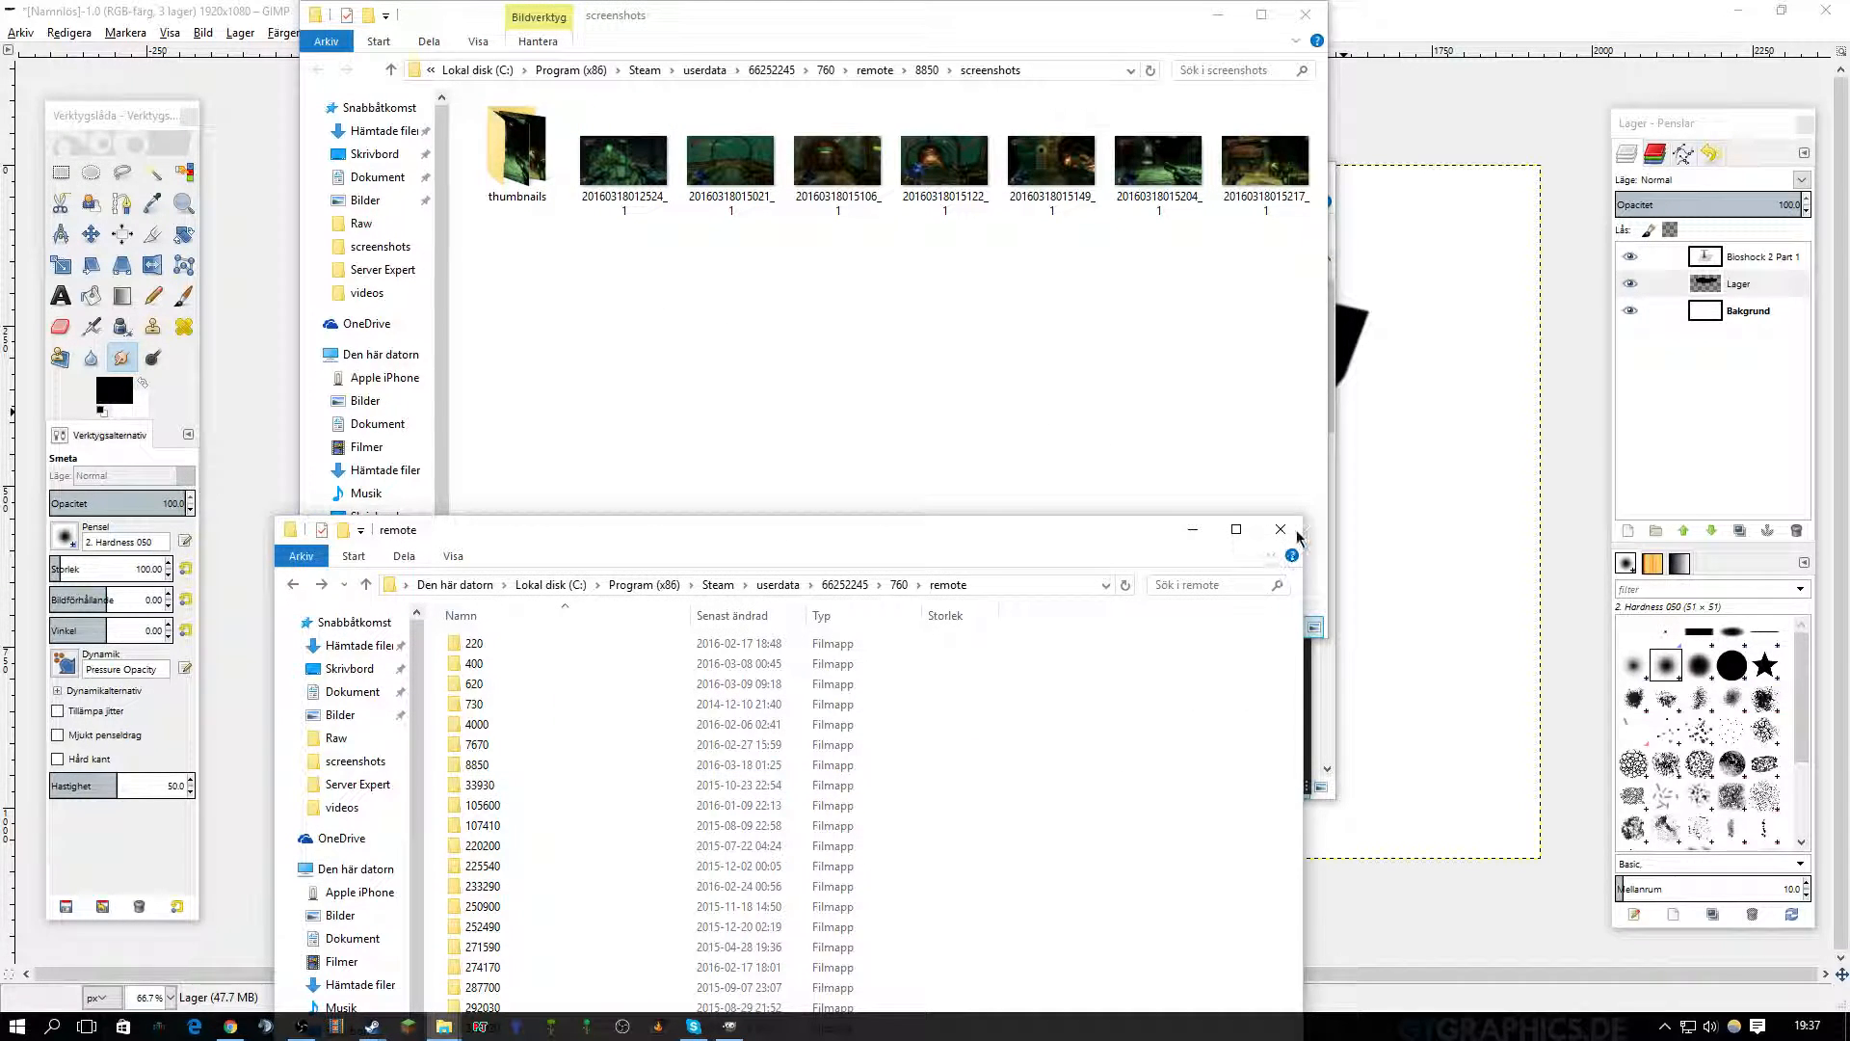
click(1292, 532)
drag(794, 53, 715, 388)
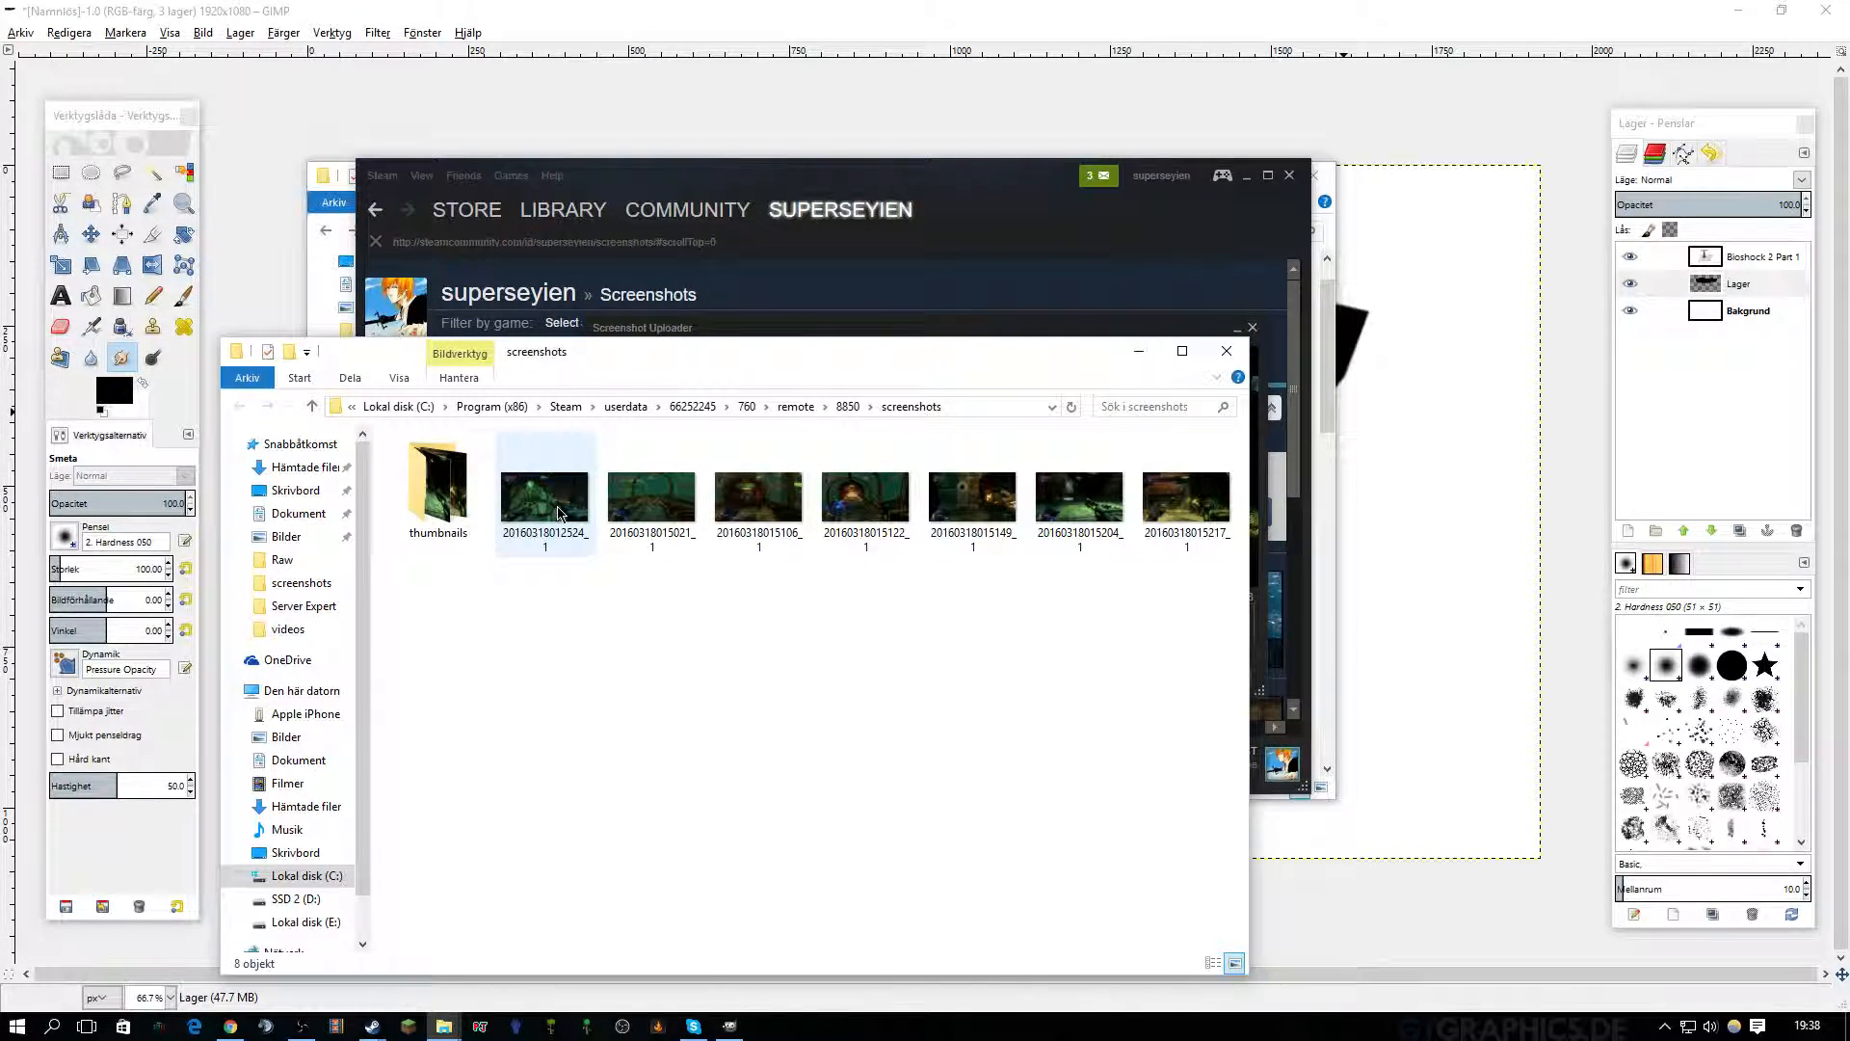
click(555, 512)
click(652, 503)
click(758, 497)
click(879, 498)
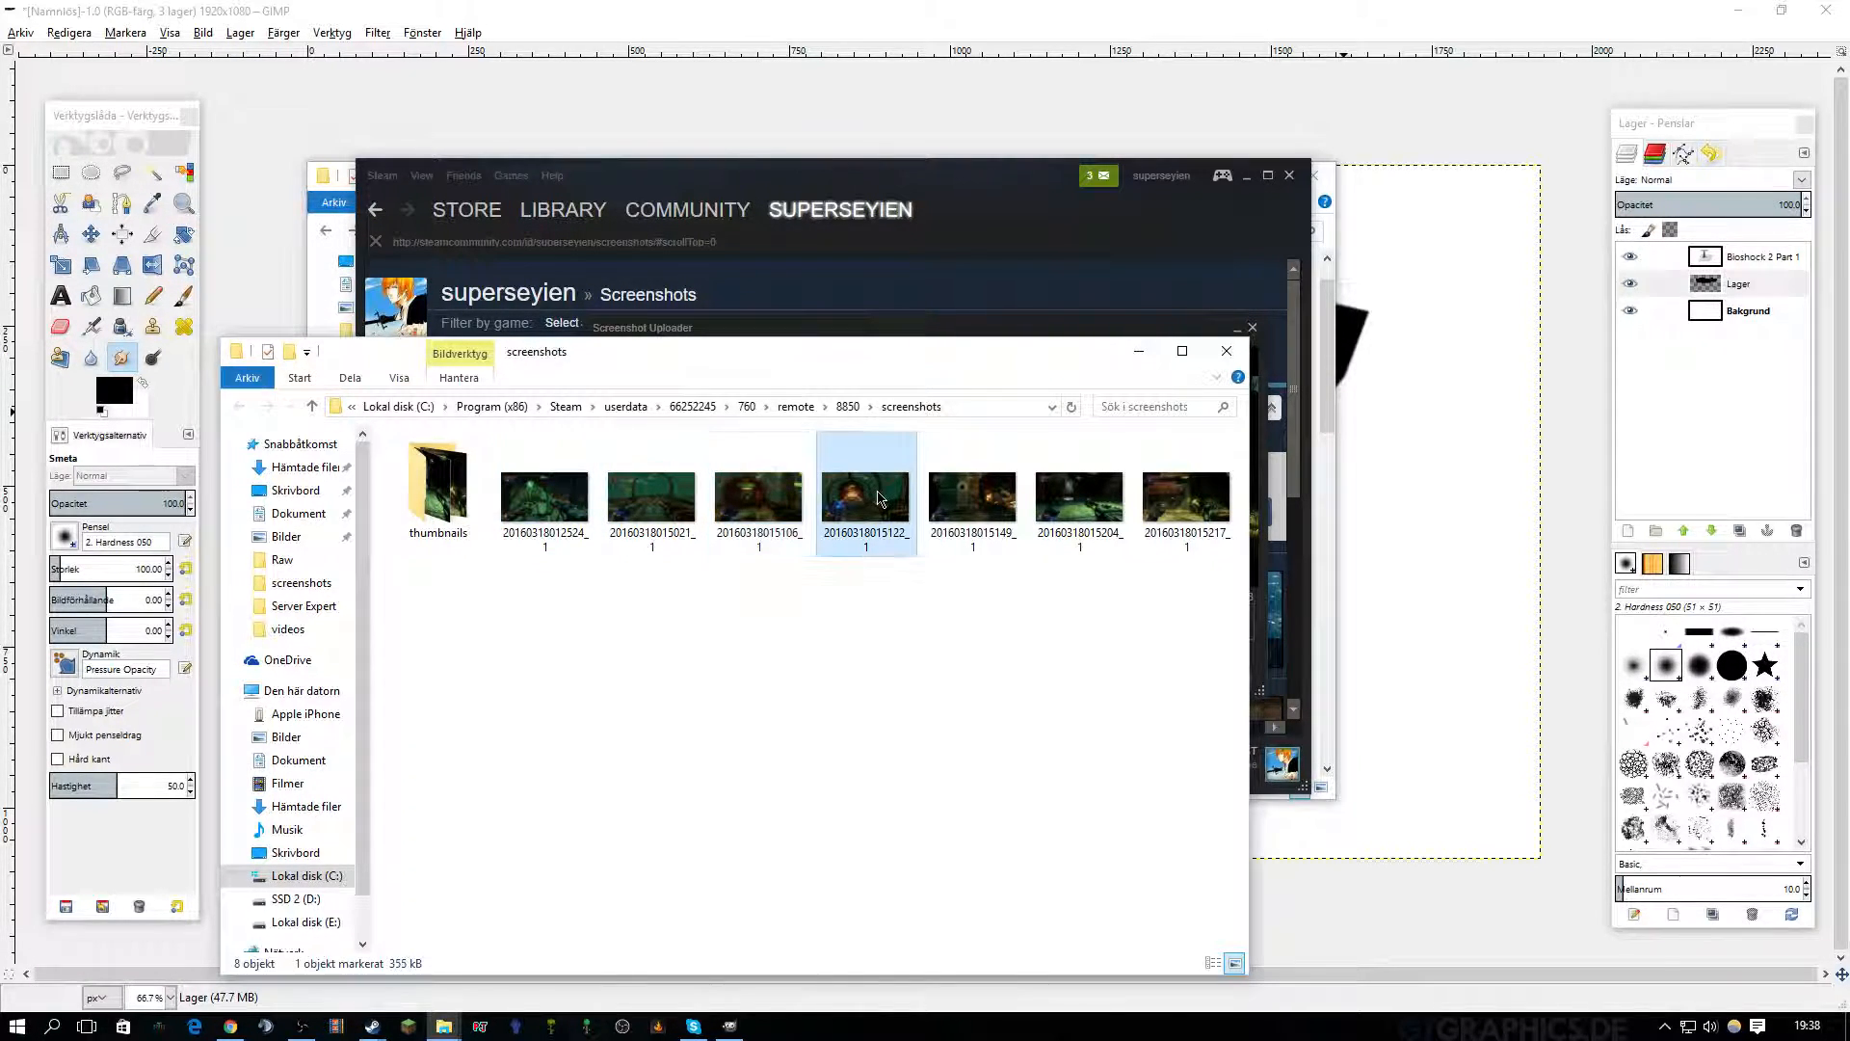
click(971, 506)
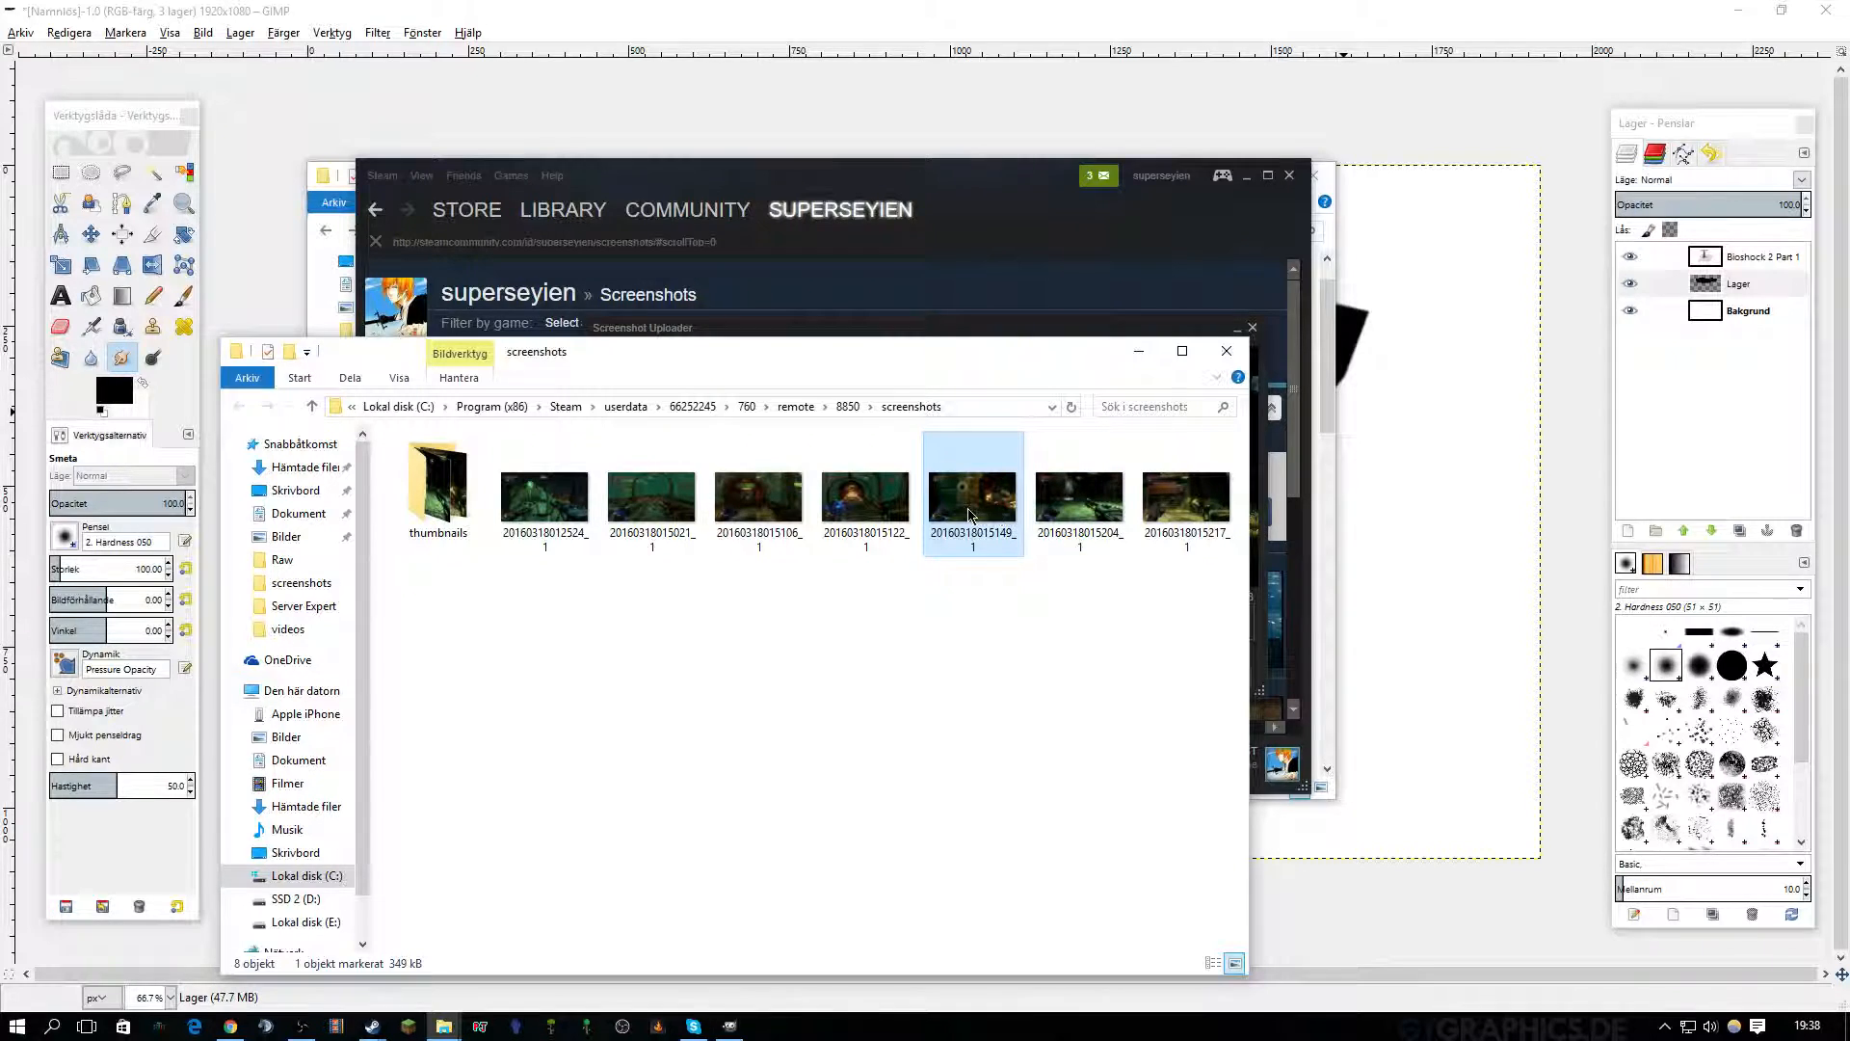
double_click(968, 514)
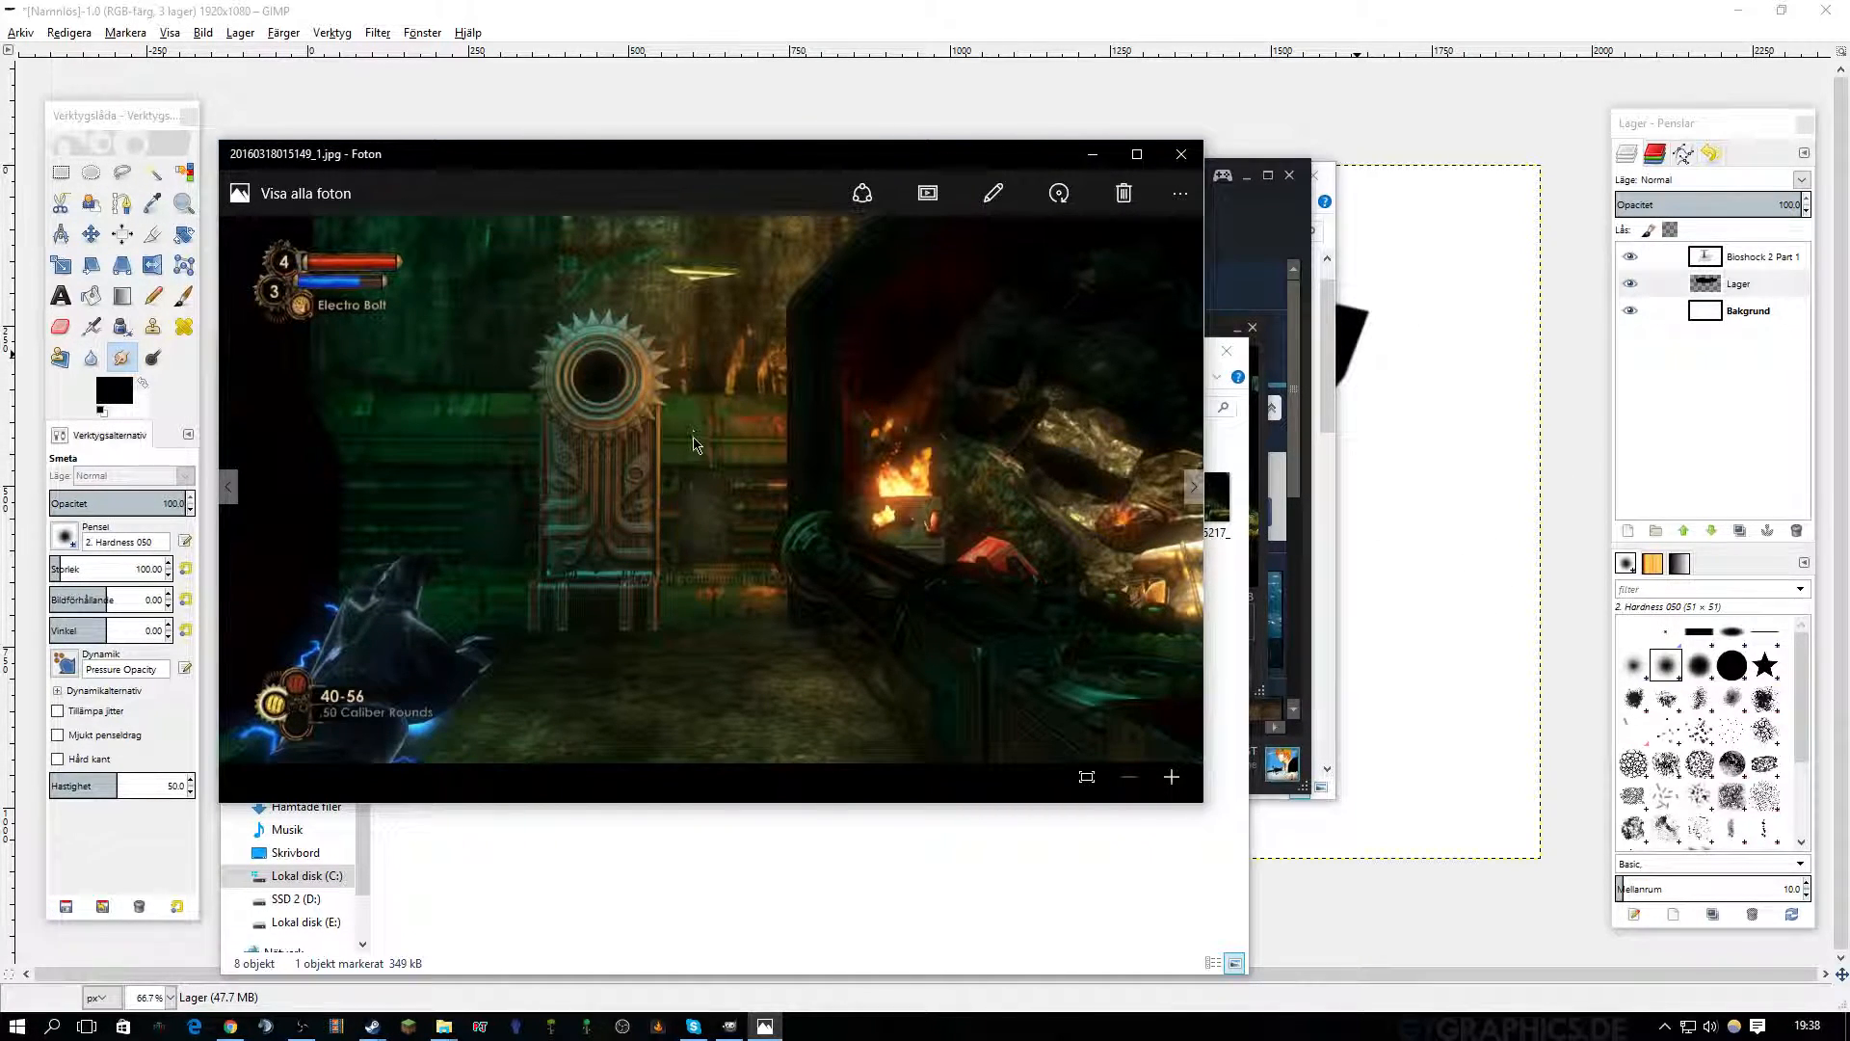
Copy the opened screenshot to the clipboard, and minimize the photo viewer and the screenshots folder window.
right_click(750, 396)
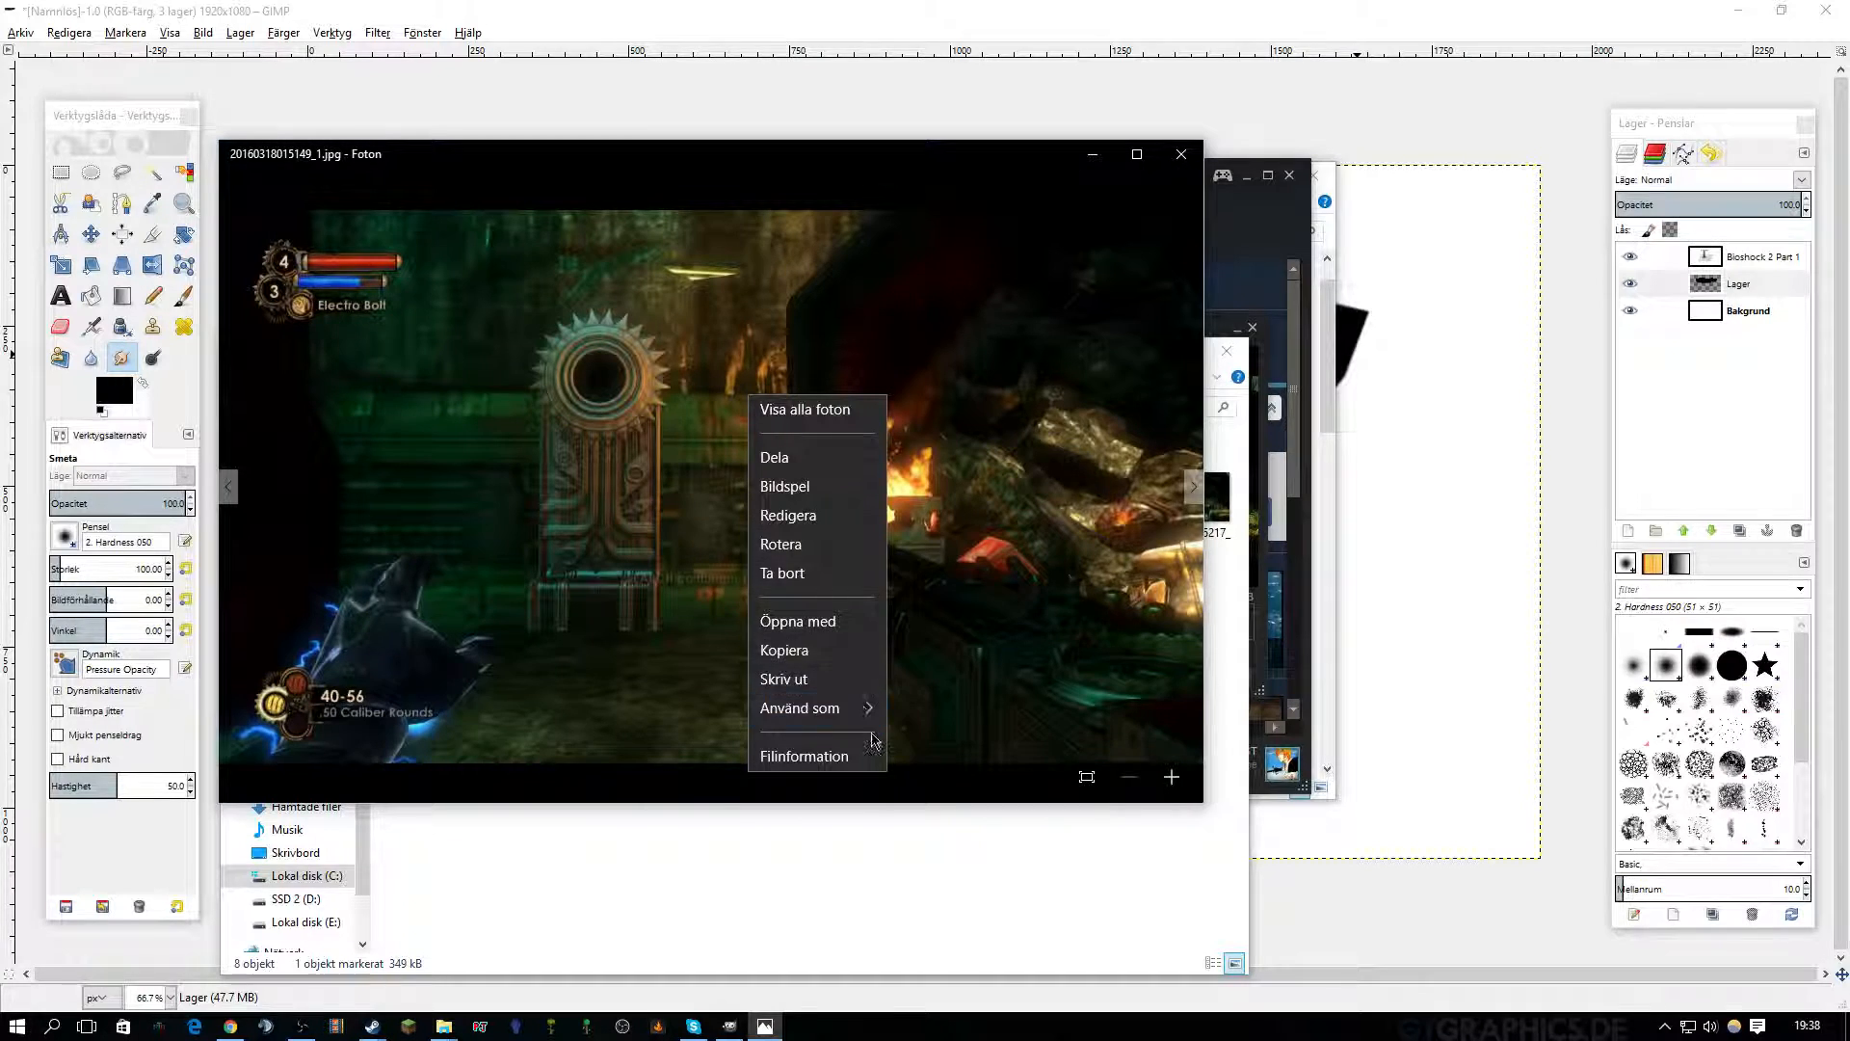
click(809, 649)
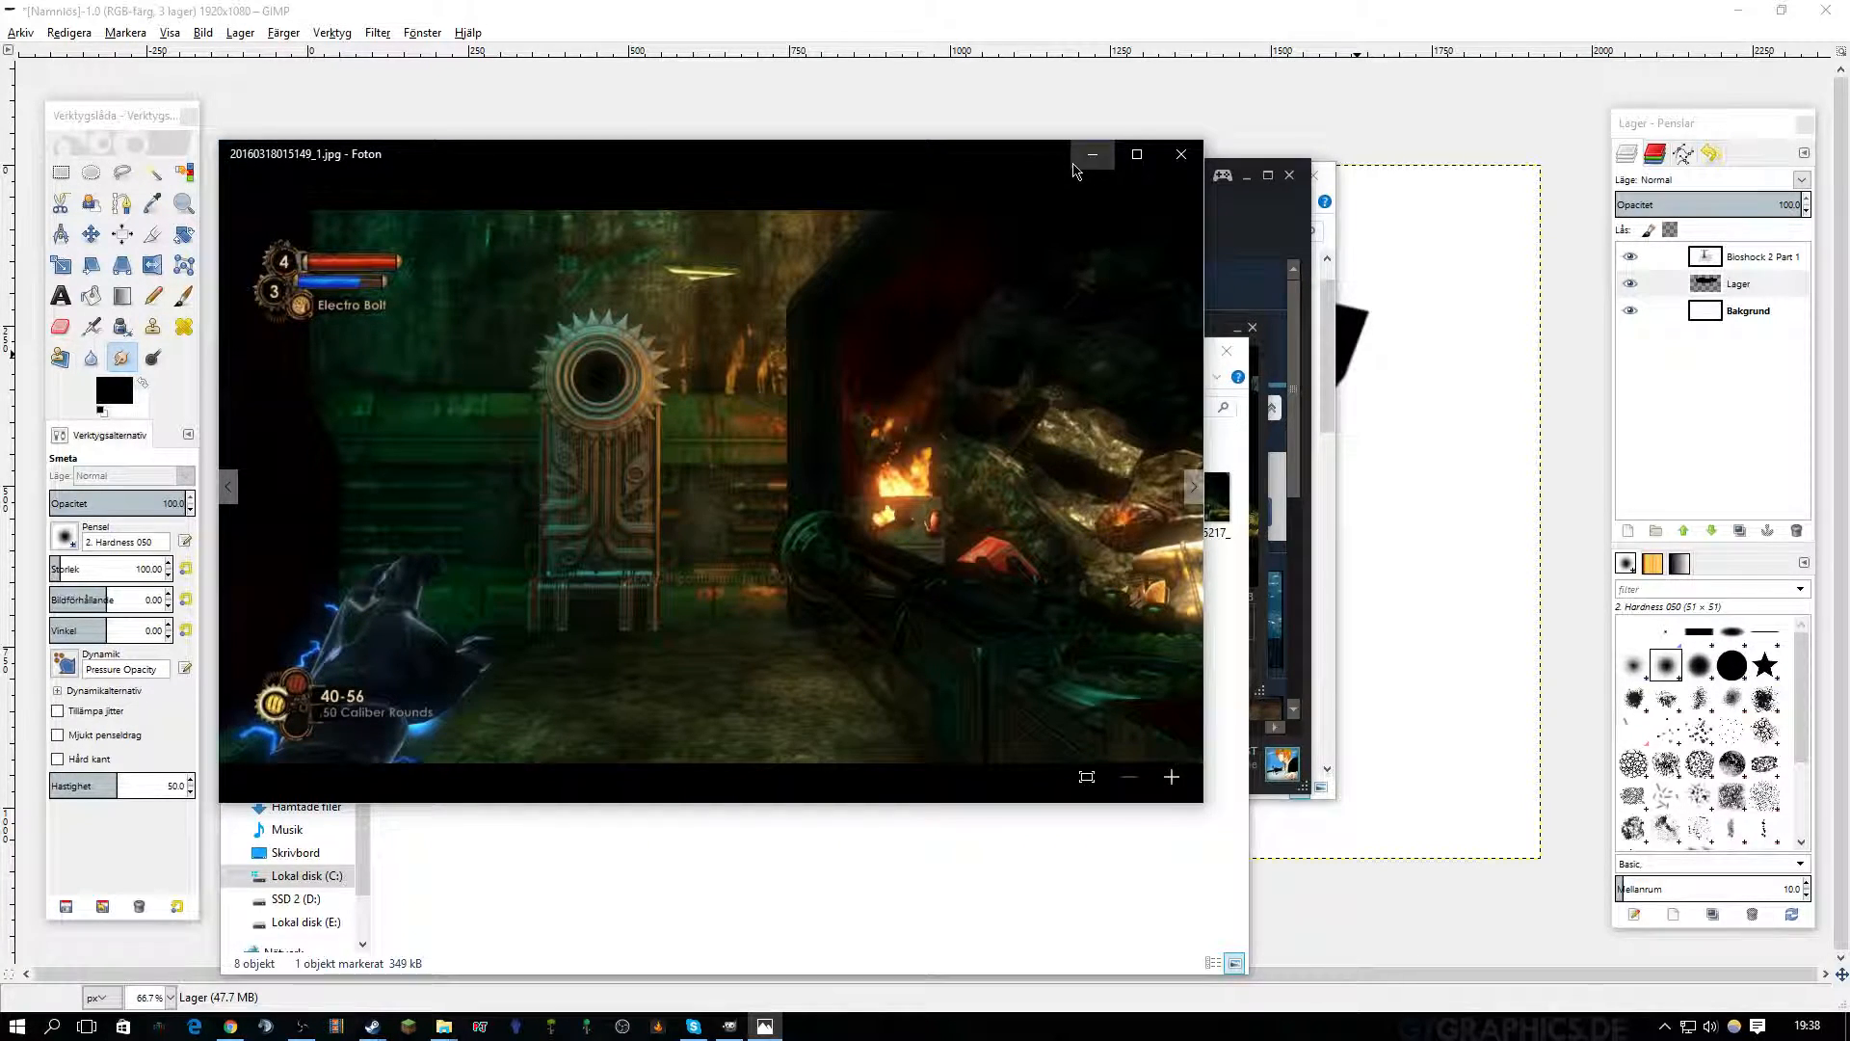
click(1073, 166)
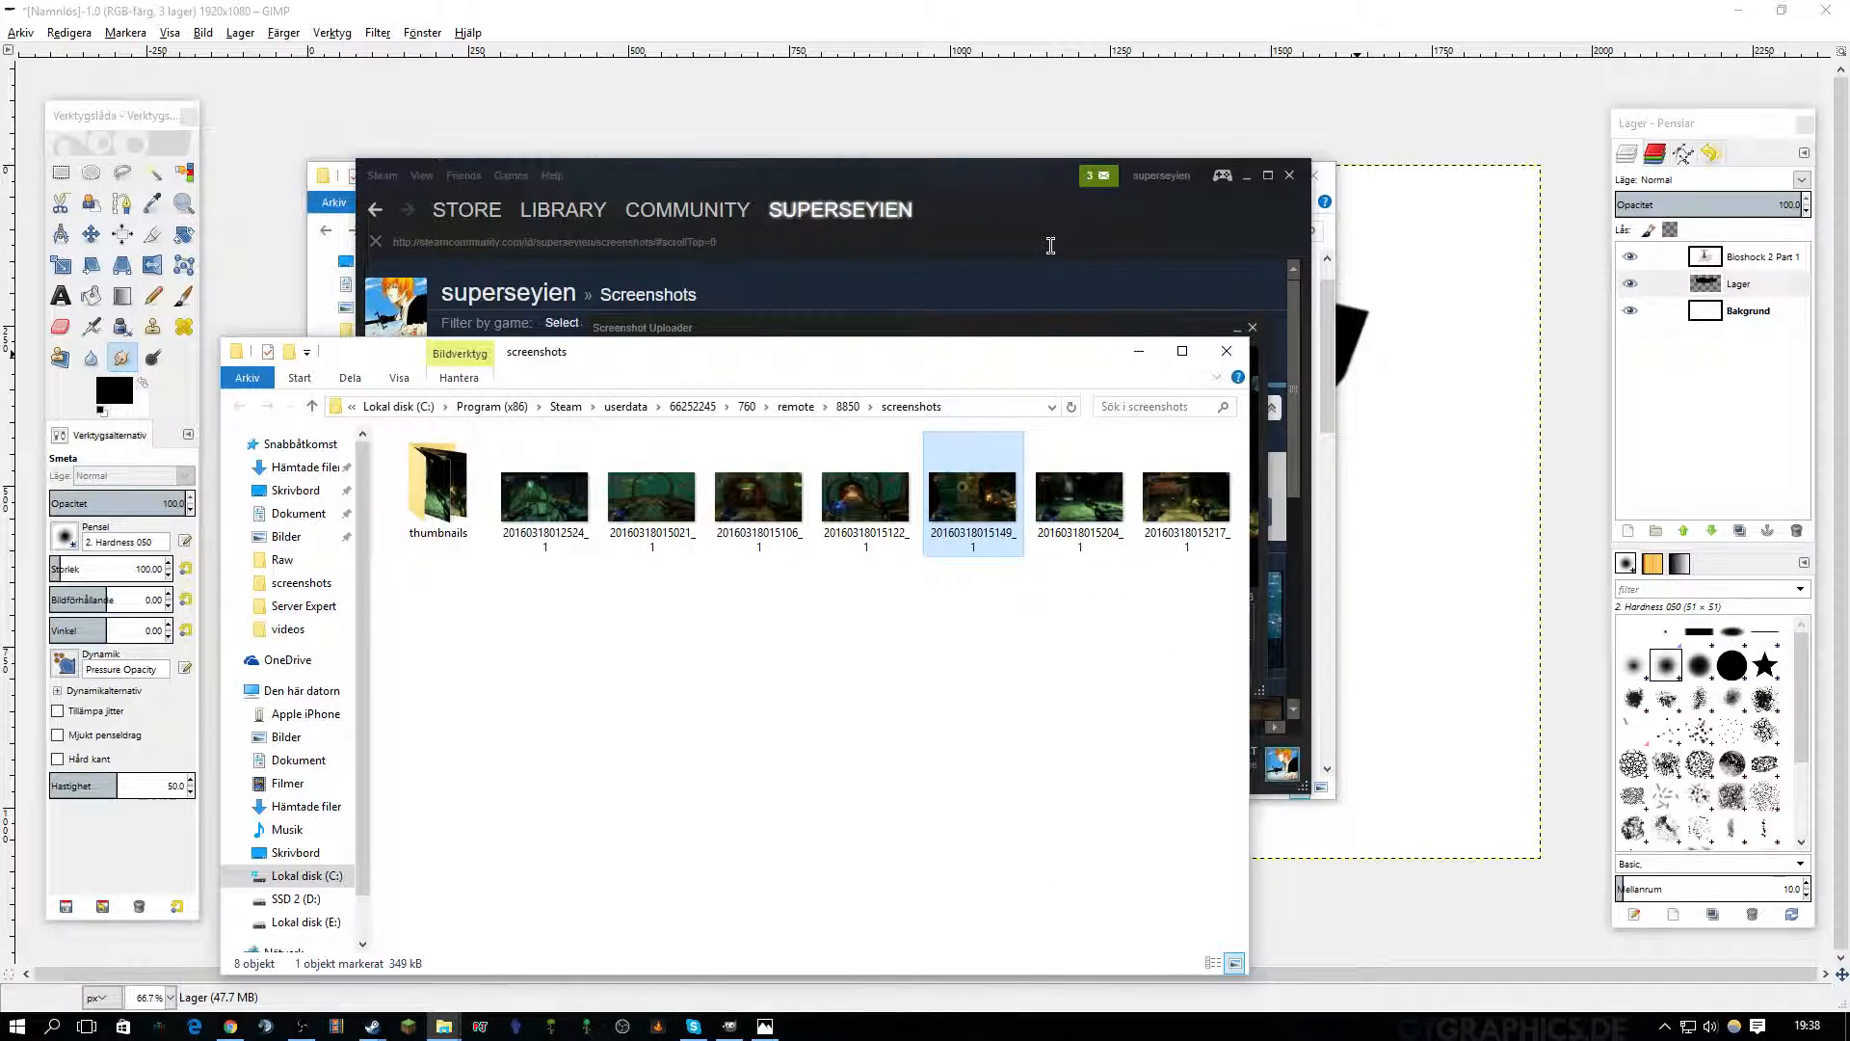
click(1139, 351)
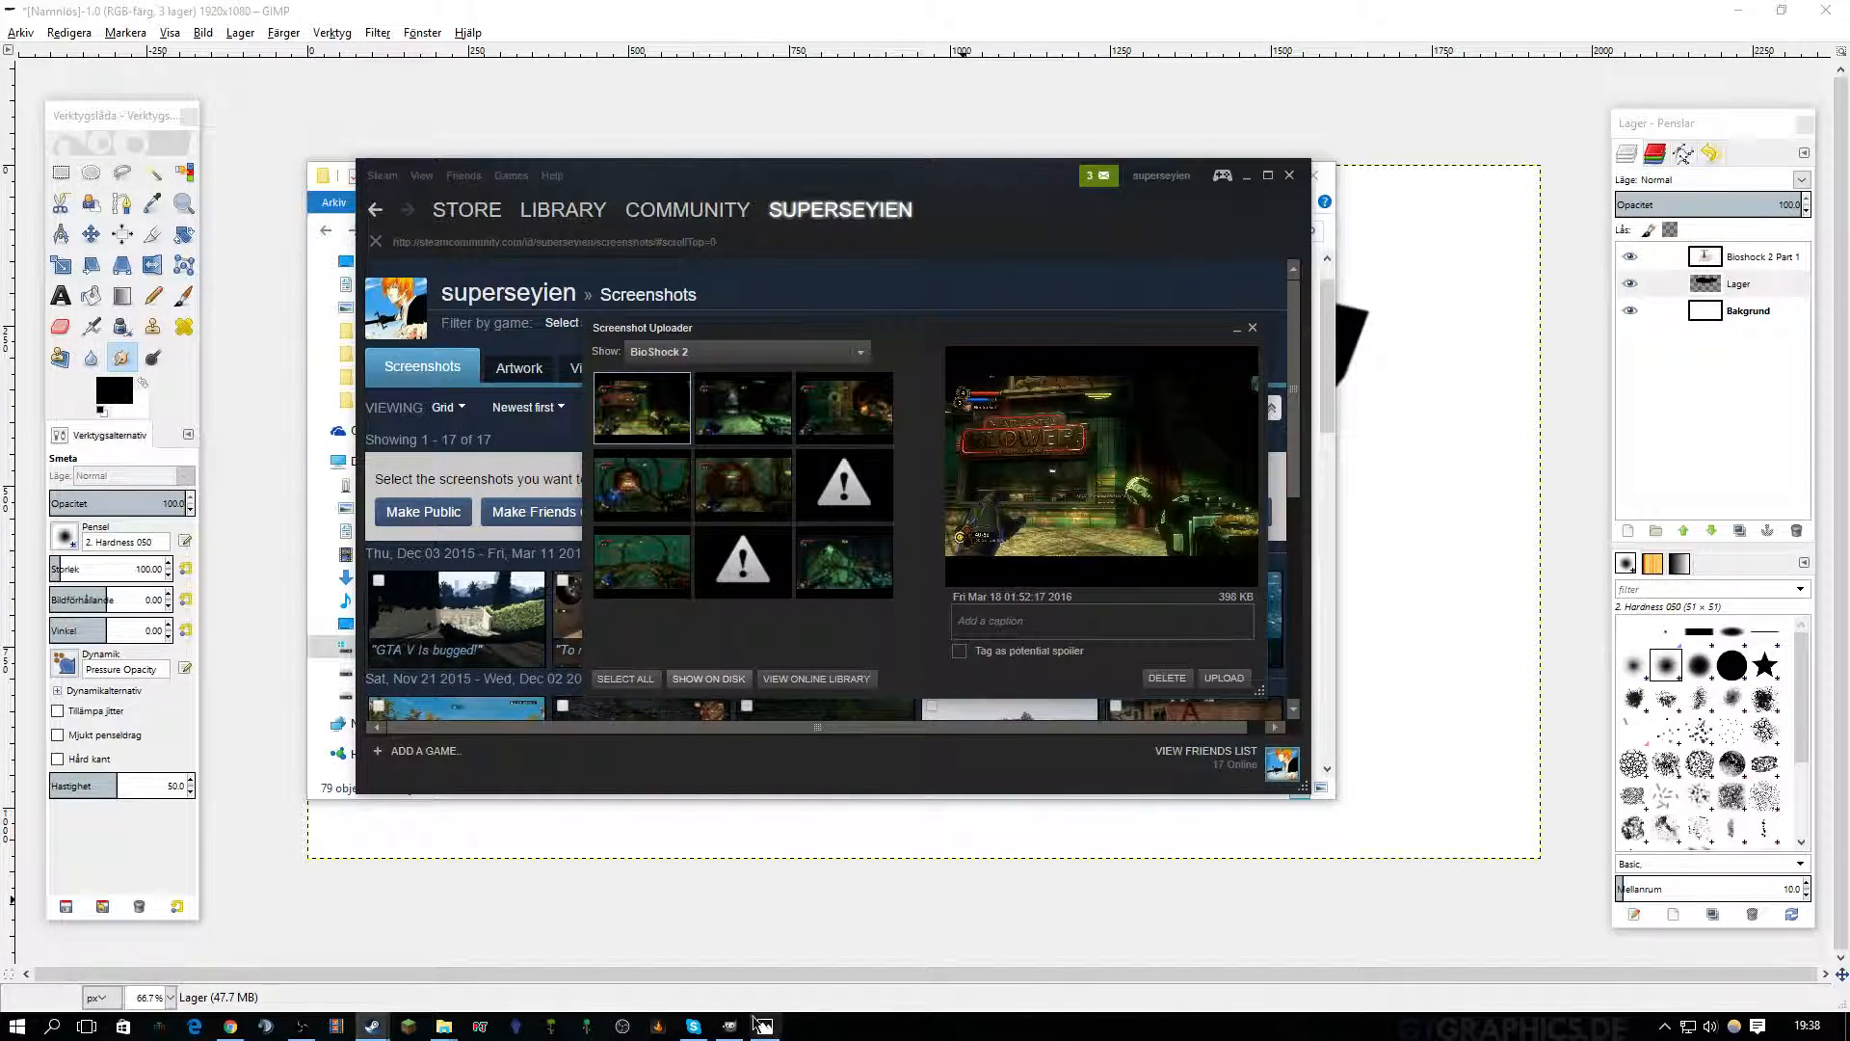
Switch to GIMP, paste the copied screenshot into the title image, and turn the floating selection into a new layer.
mouse_move(765, 1029)
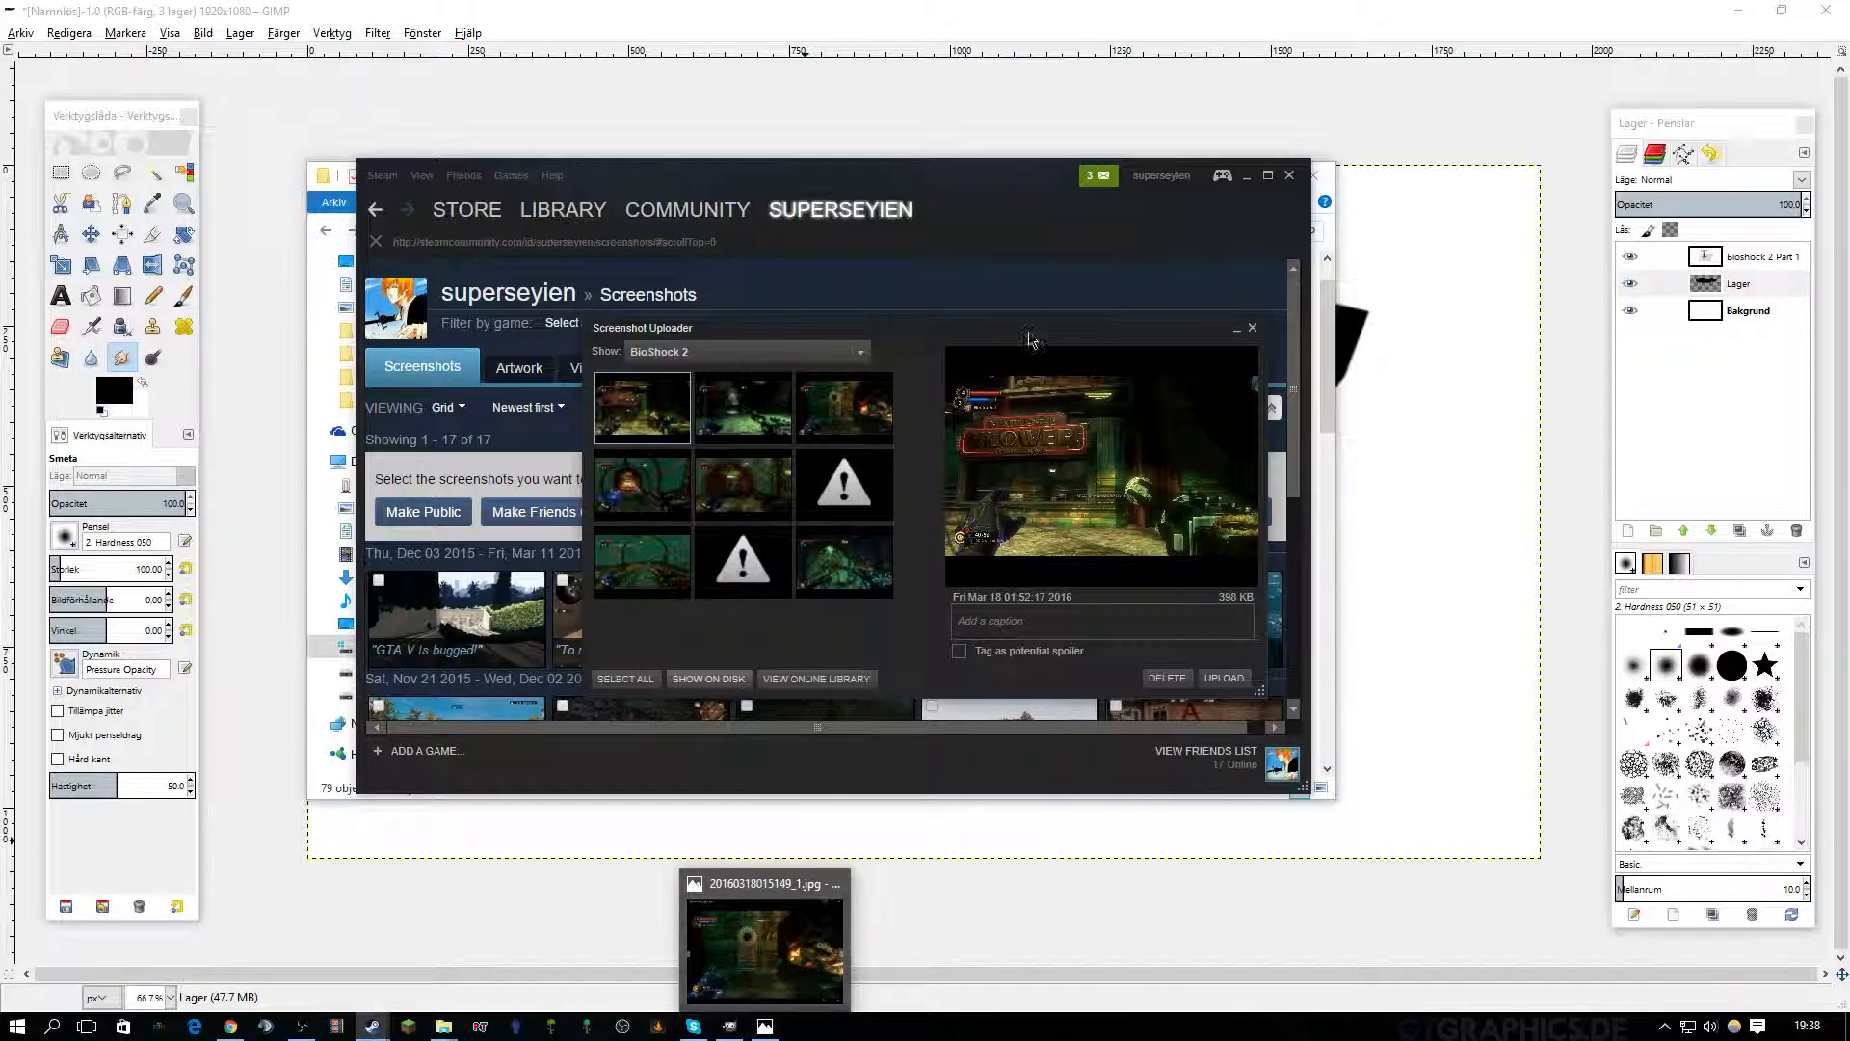
click(1428, 159)
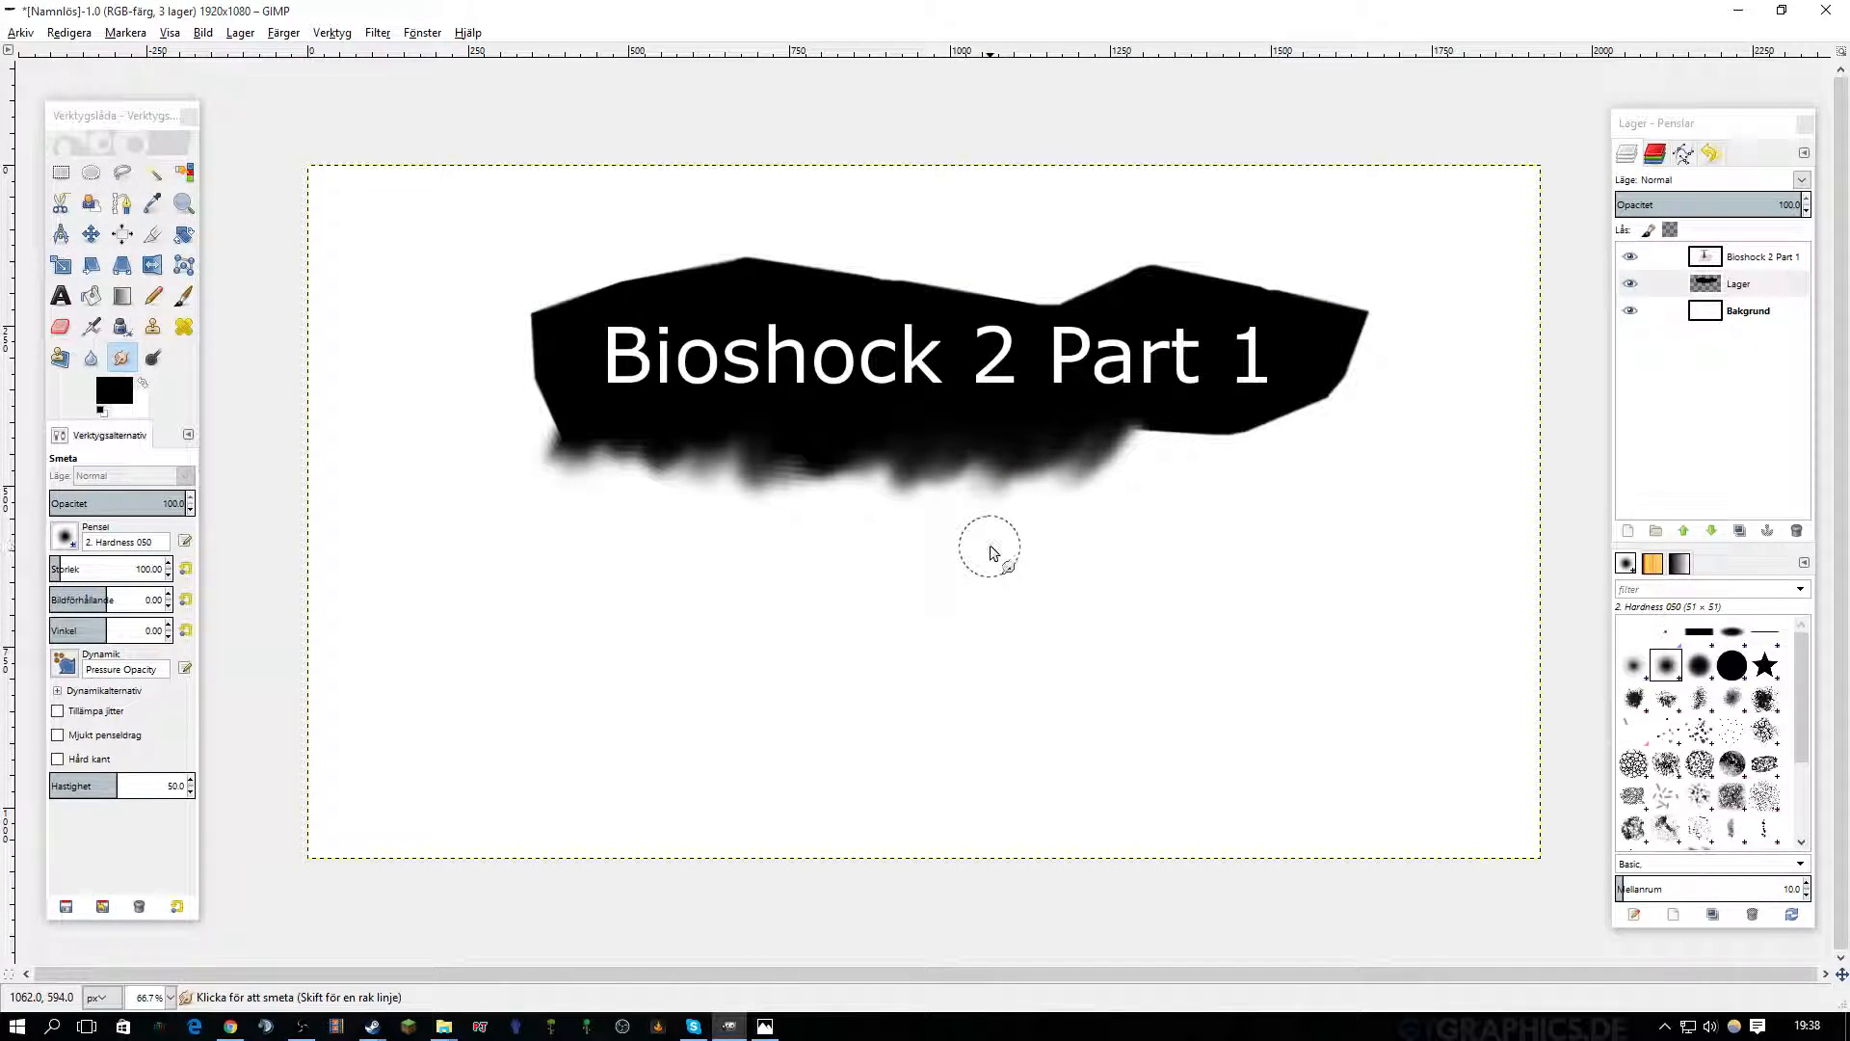
key(ctrl+v)
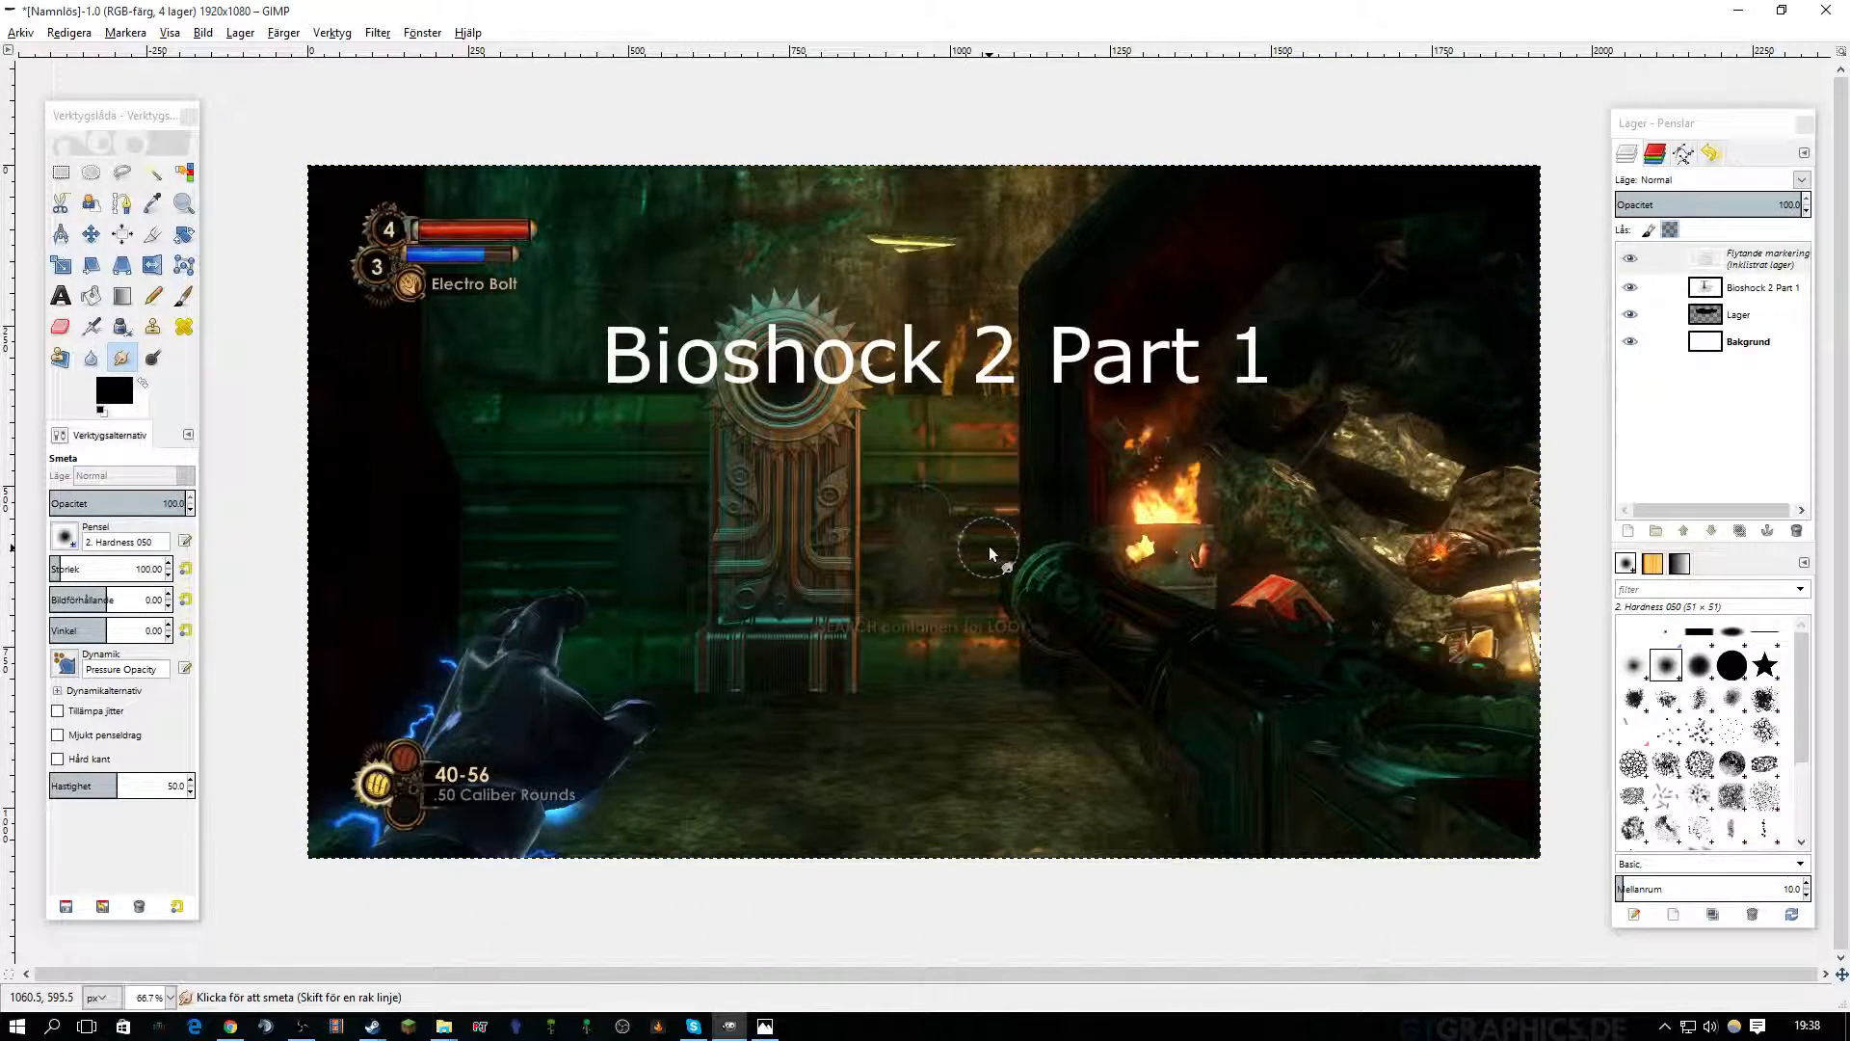
right_click(1710, 412)
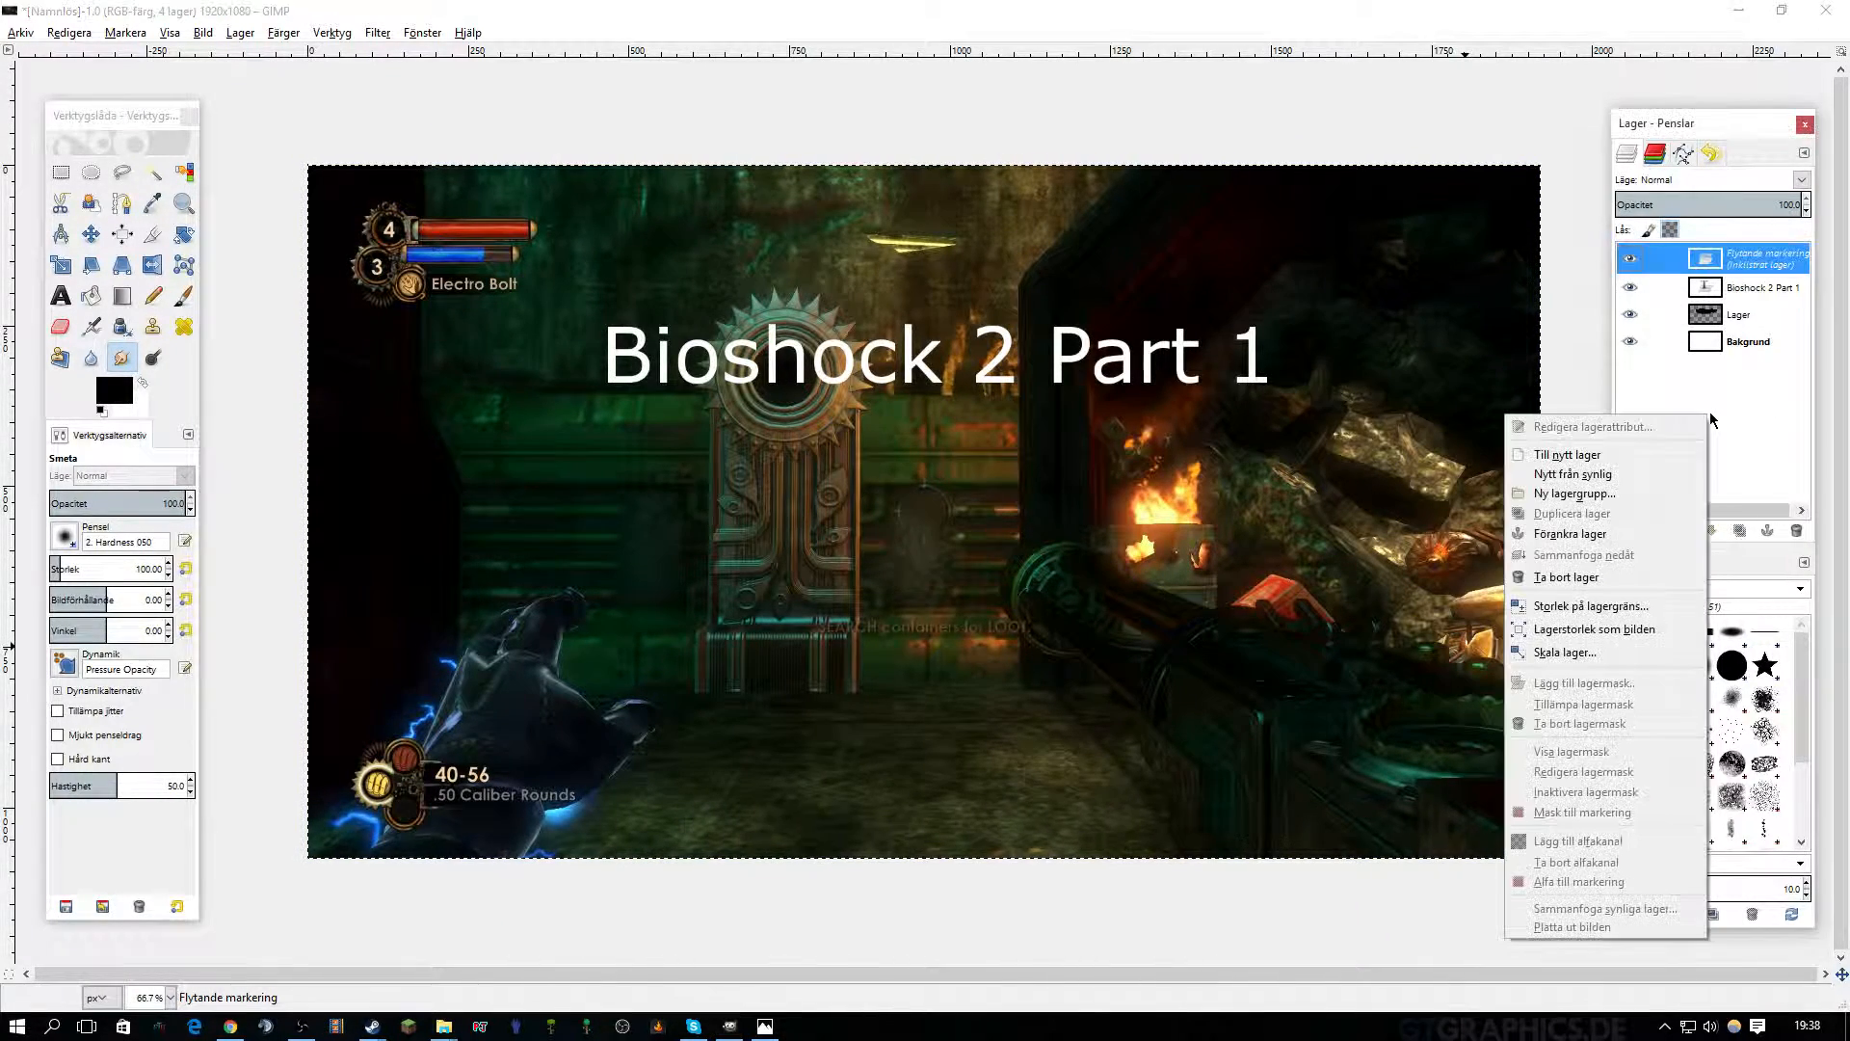
click(1648, 453)
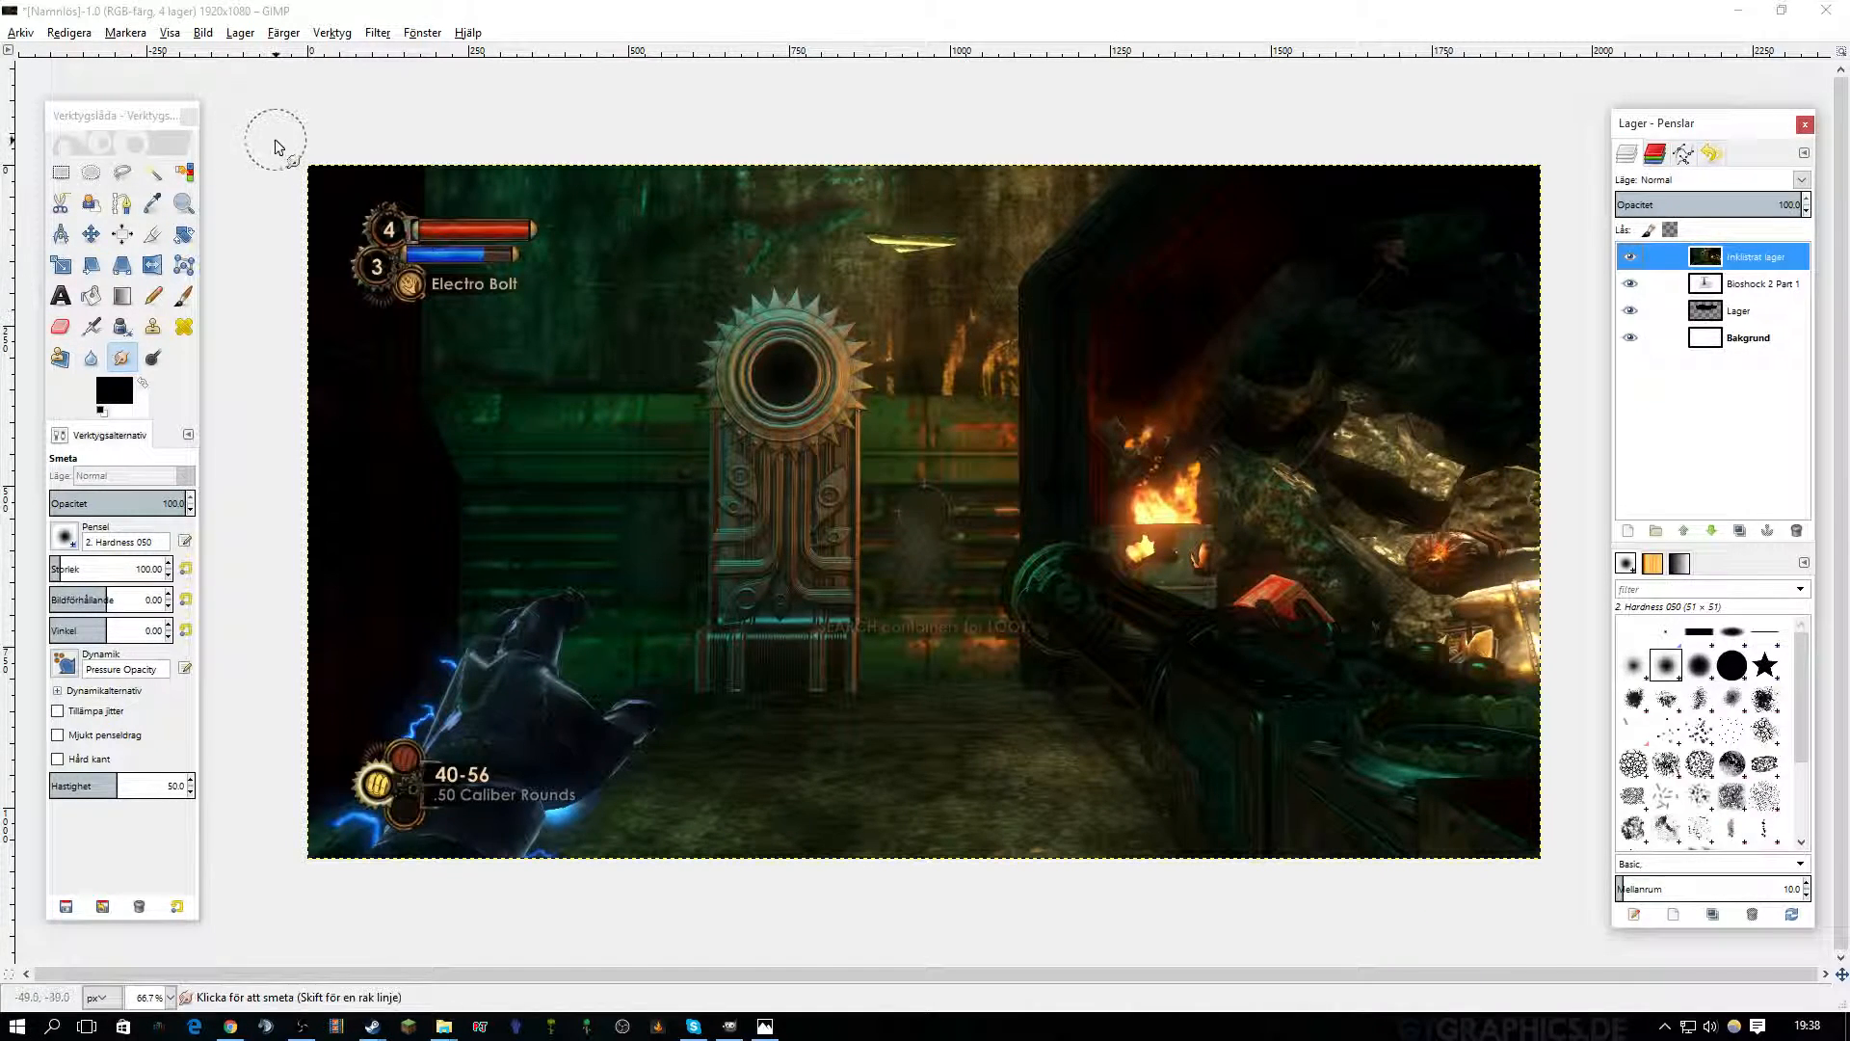
Outline the gear-topped machine in the pasted screenshot with a closed four-cornered Free Select selection.
click(123, 172)
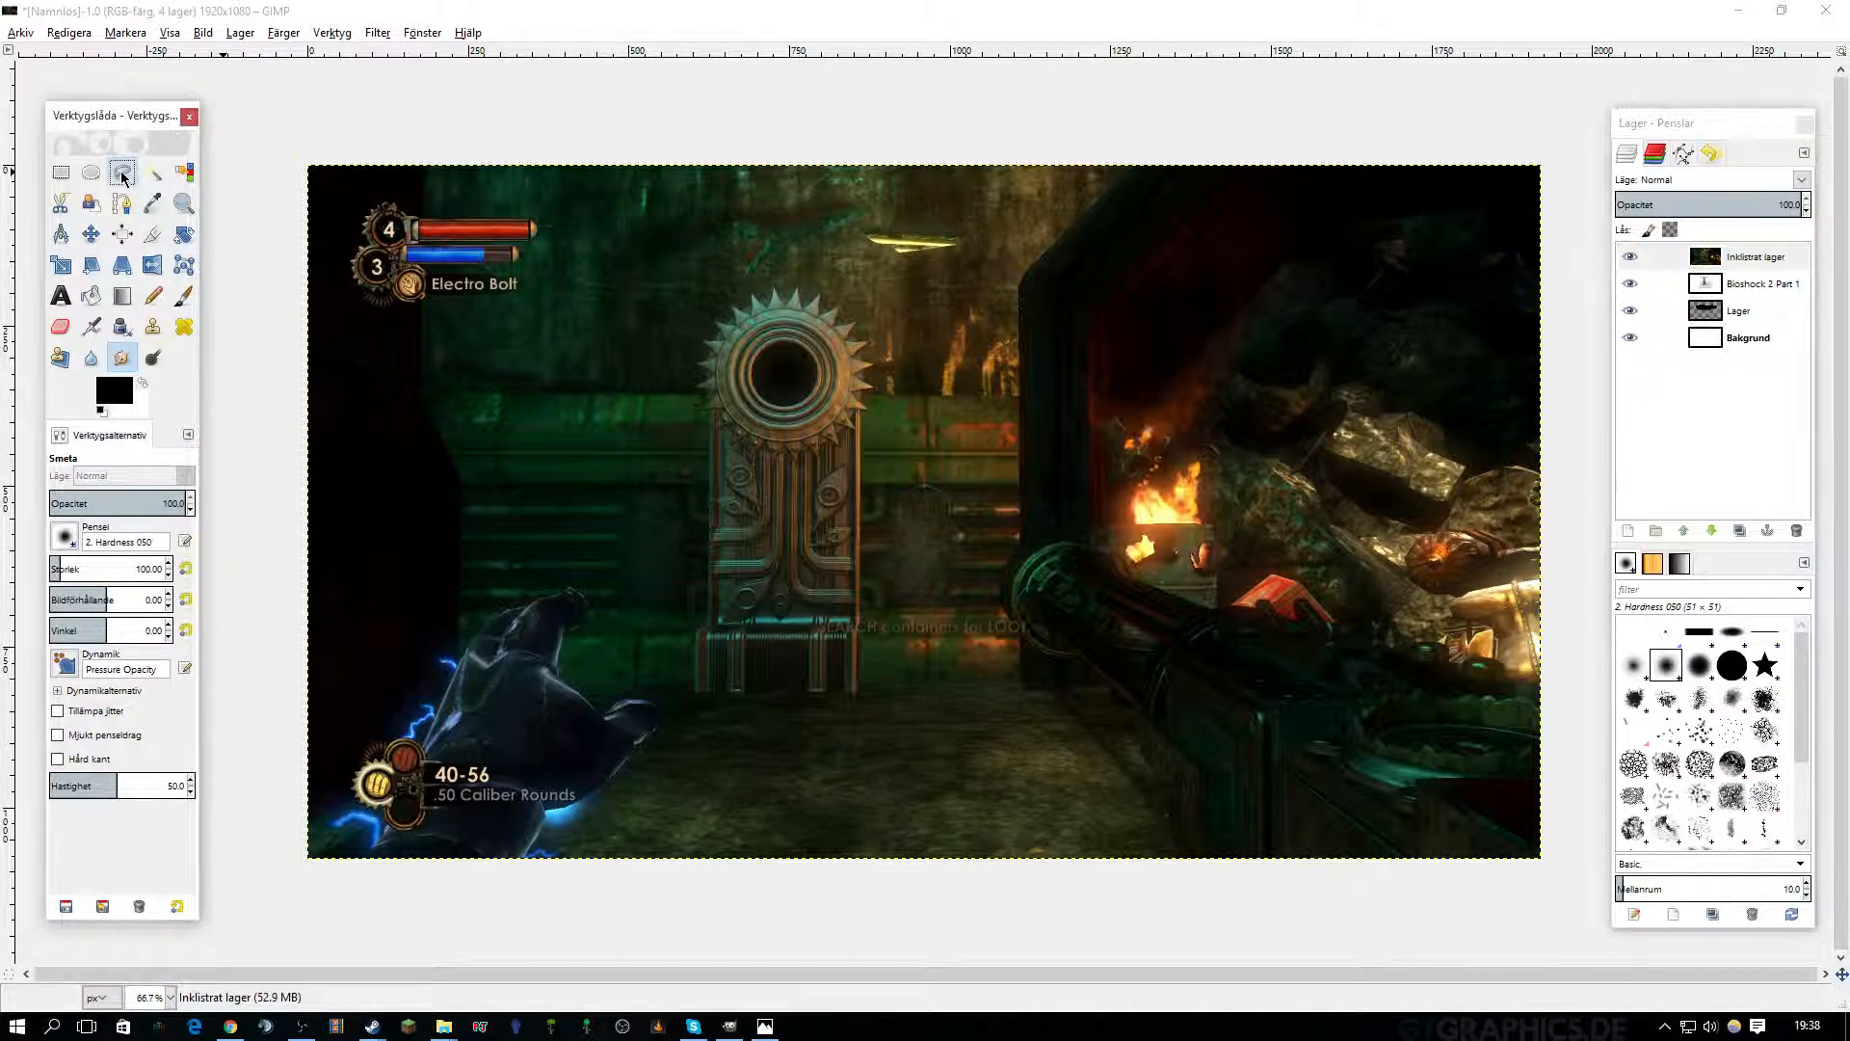
click(681, 708)
click(690, 258)
click(872, 277)
click(882, 697)
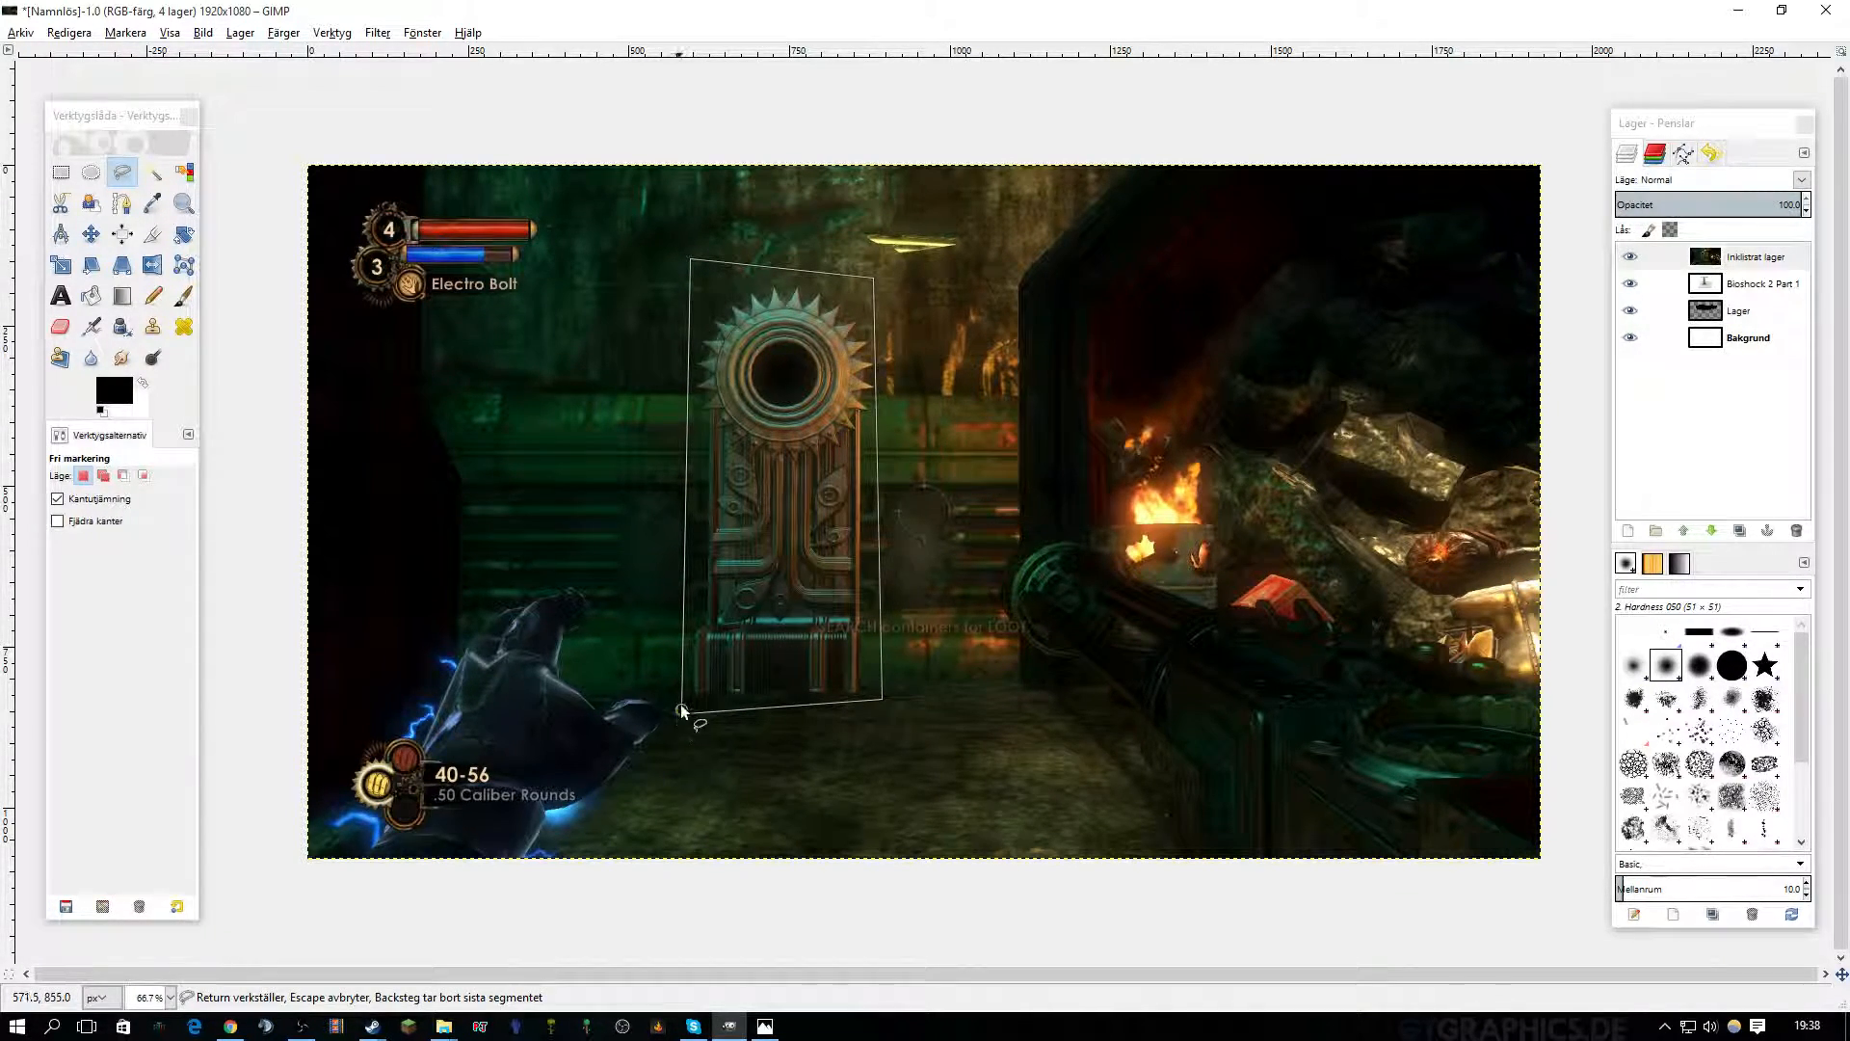
click(681, 710)
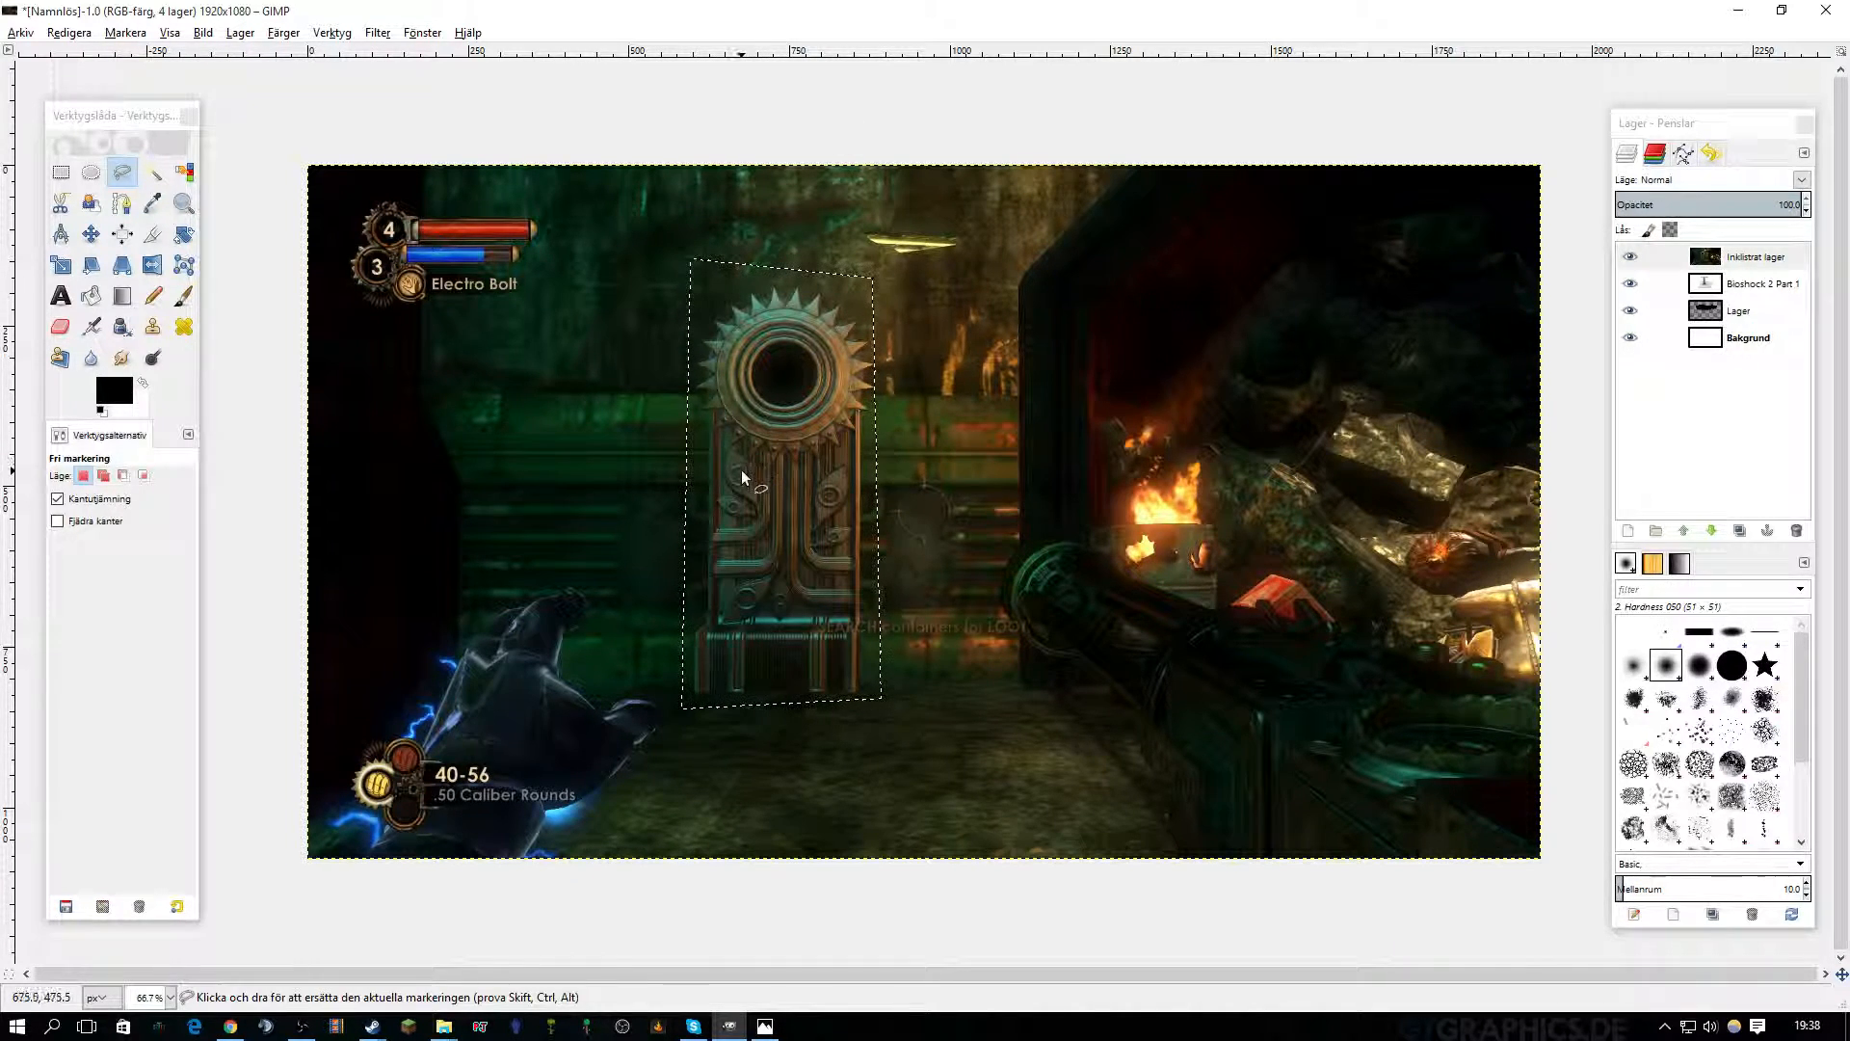
Invert the selection and delete everything around the gear-topped machine from the pasted layer.
right_click(742, 432)
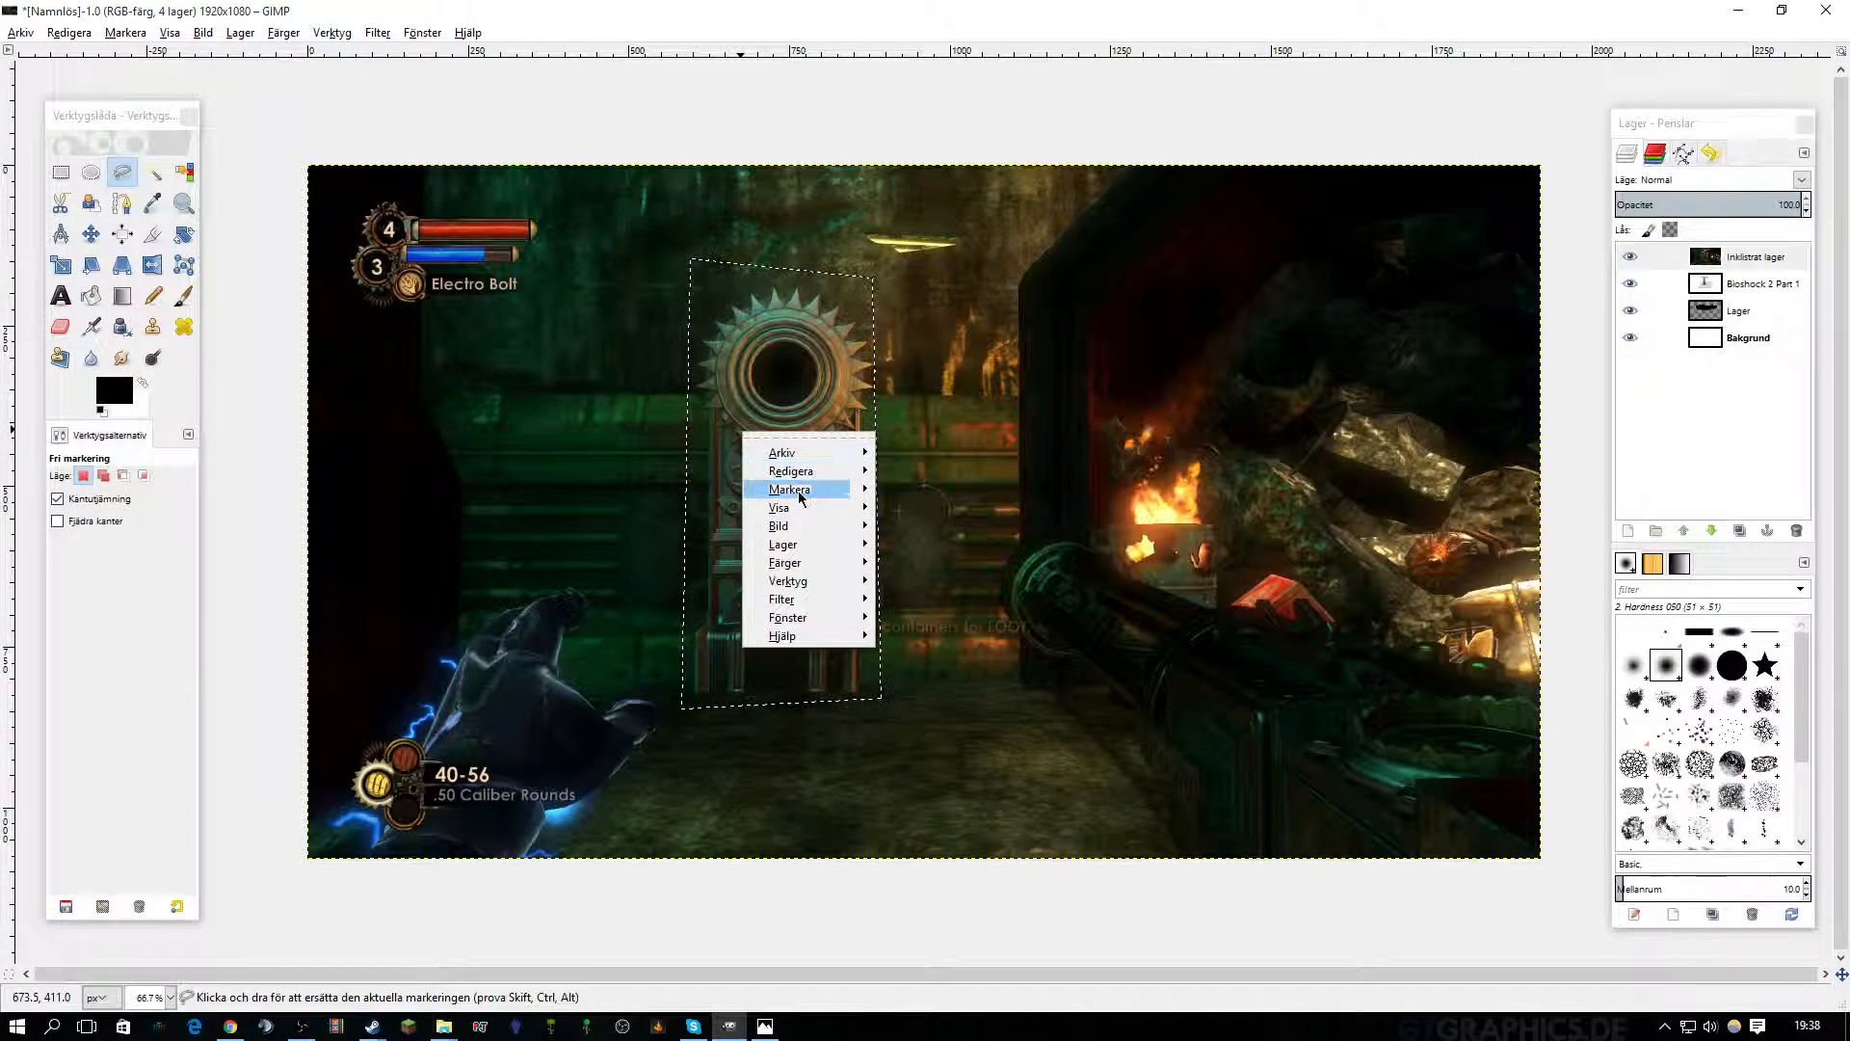
mouse_move(798, 496)
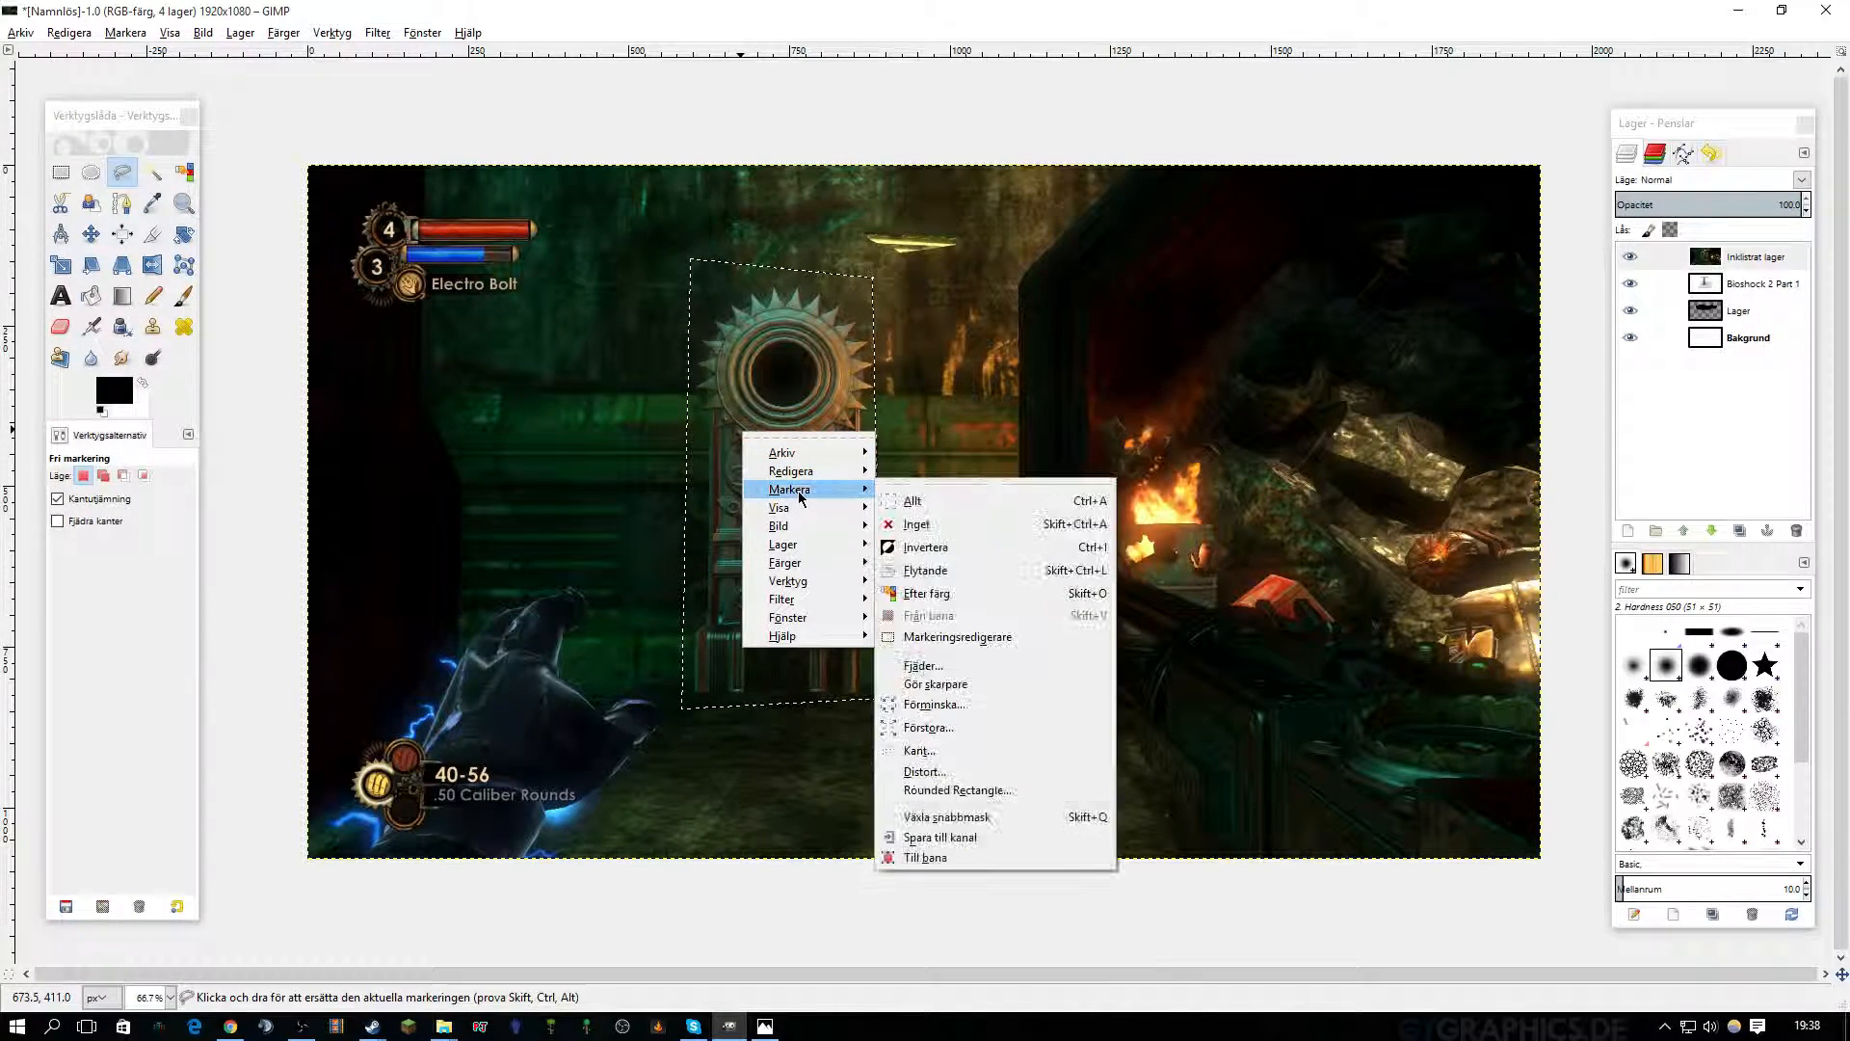
click(926, 547)
key(Delete)
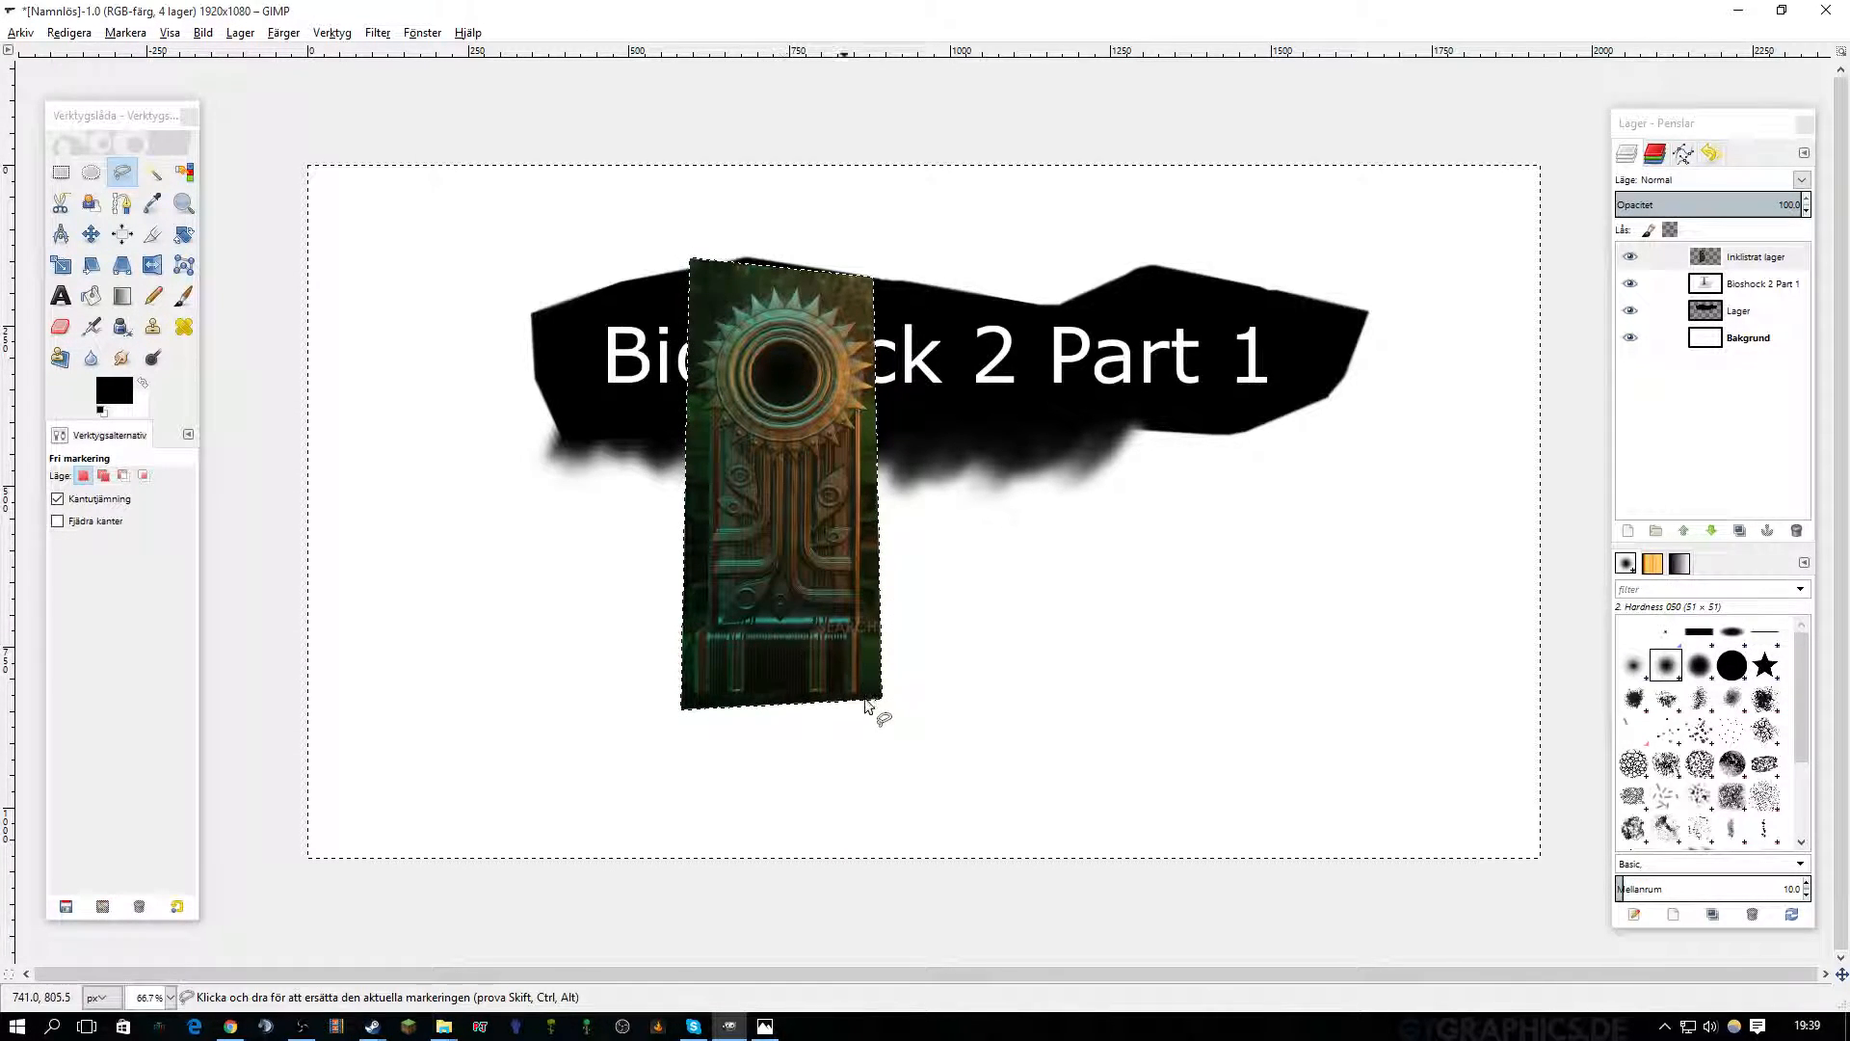
Move the gear-topped machine cut-out into the lower-right corner of the title image.
click(91, 234)
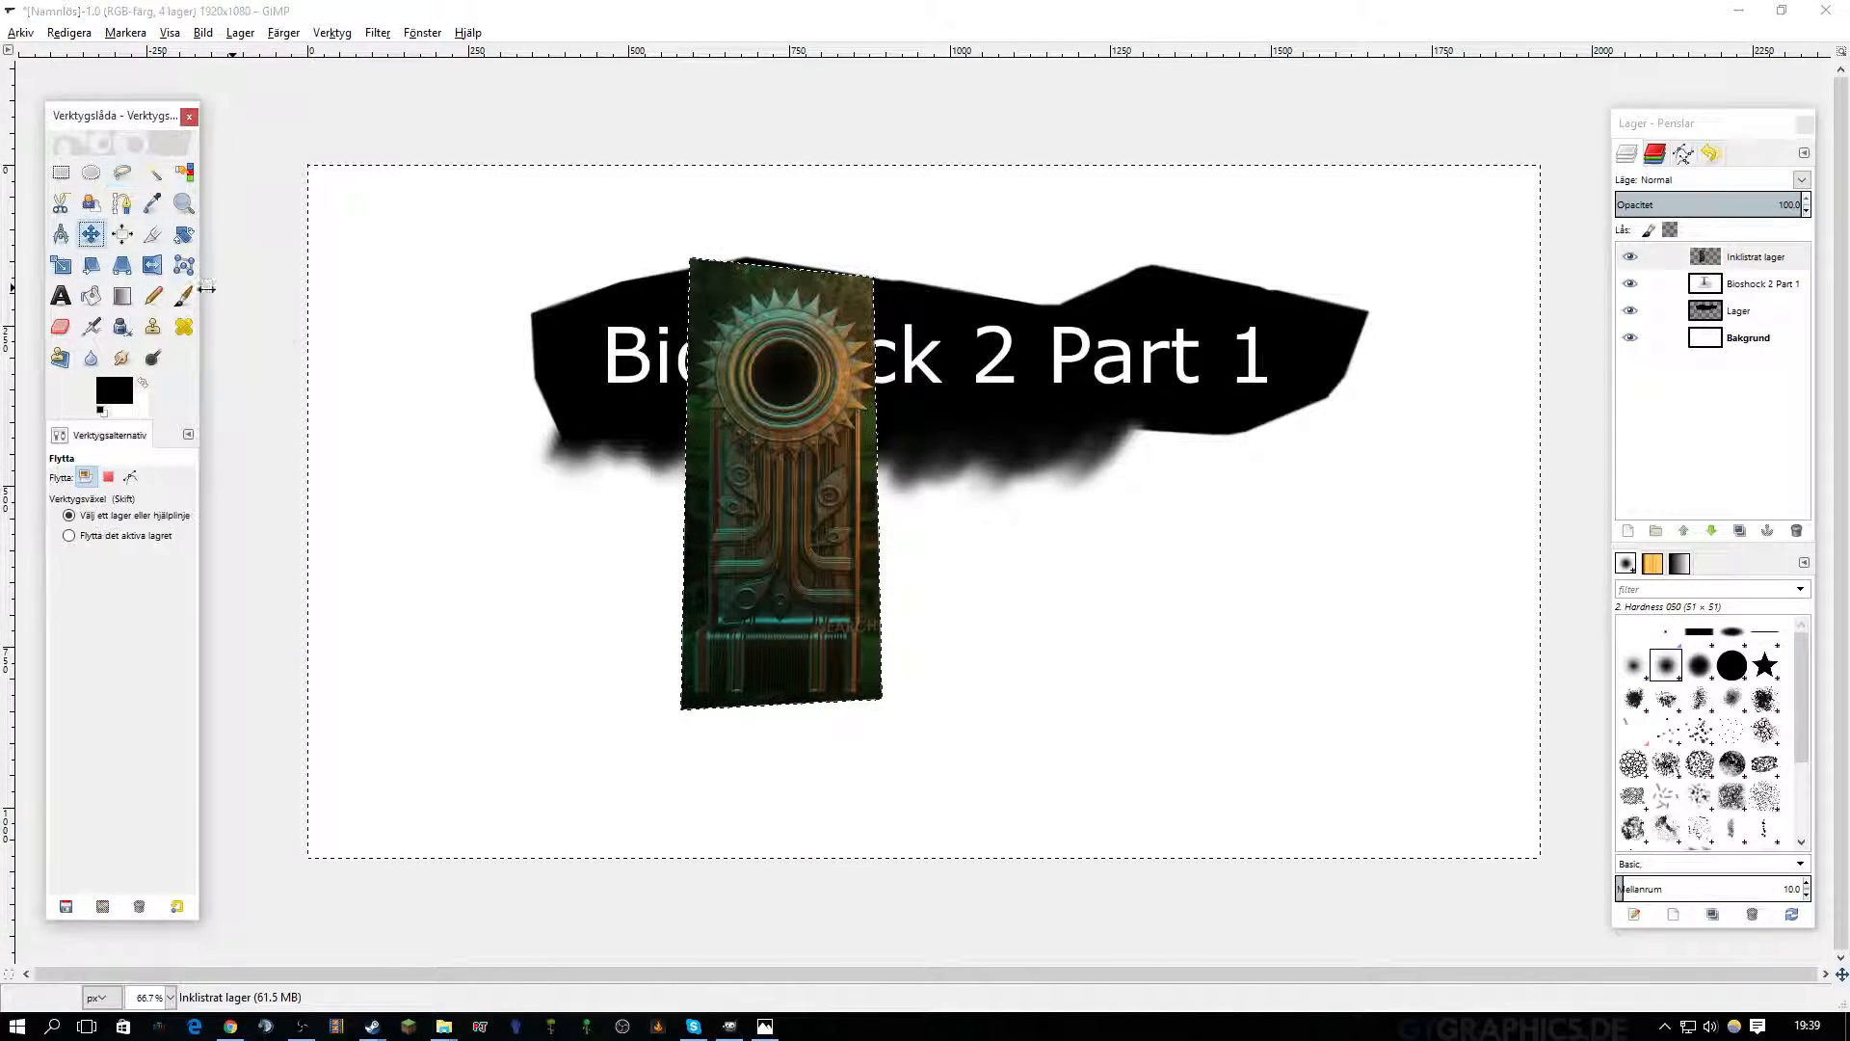
drag(770, 508, 1437, 685)
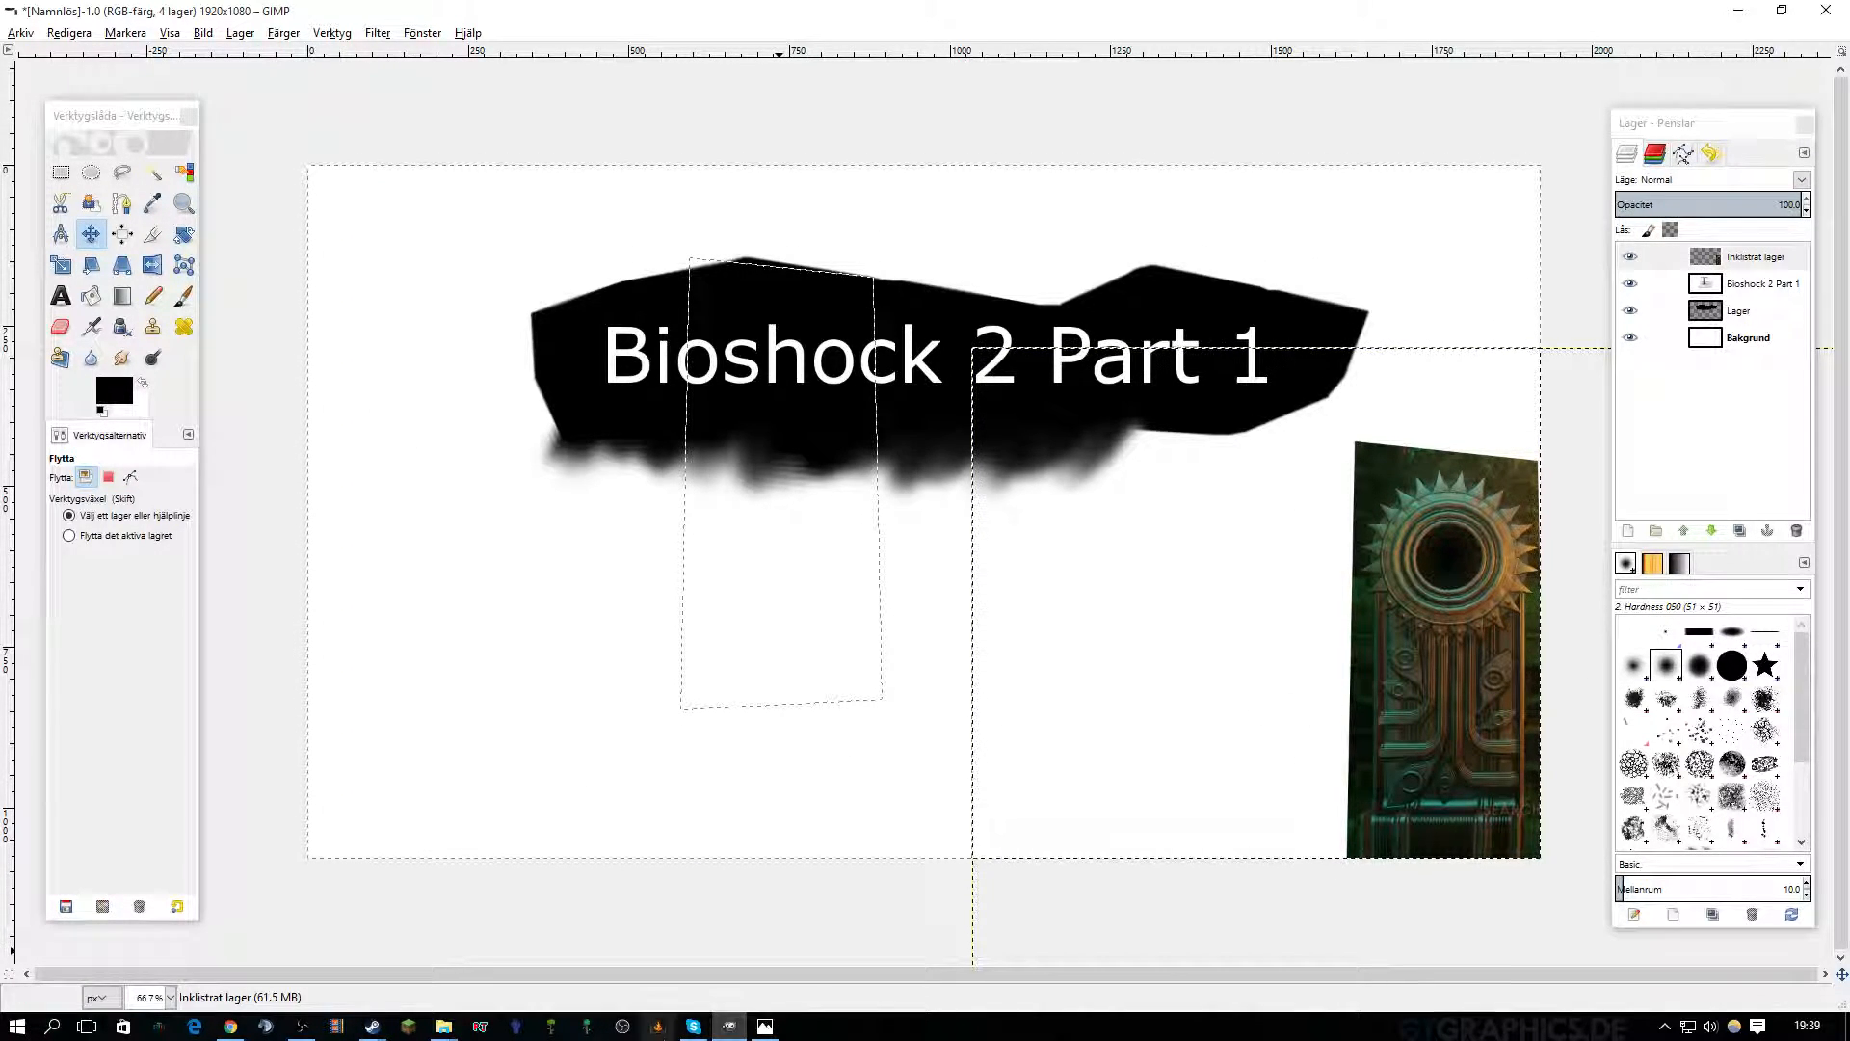
mouse_move(442, 1023)
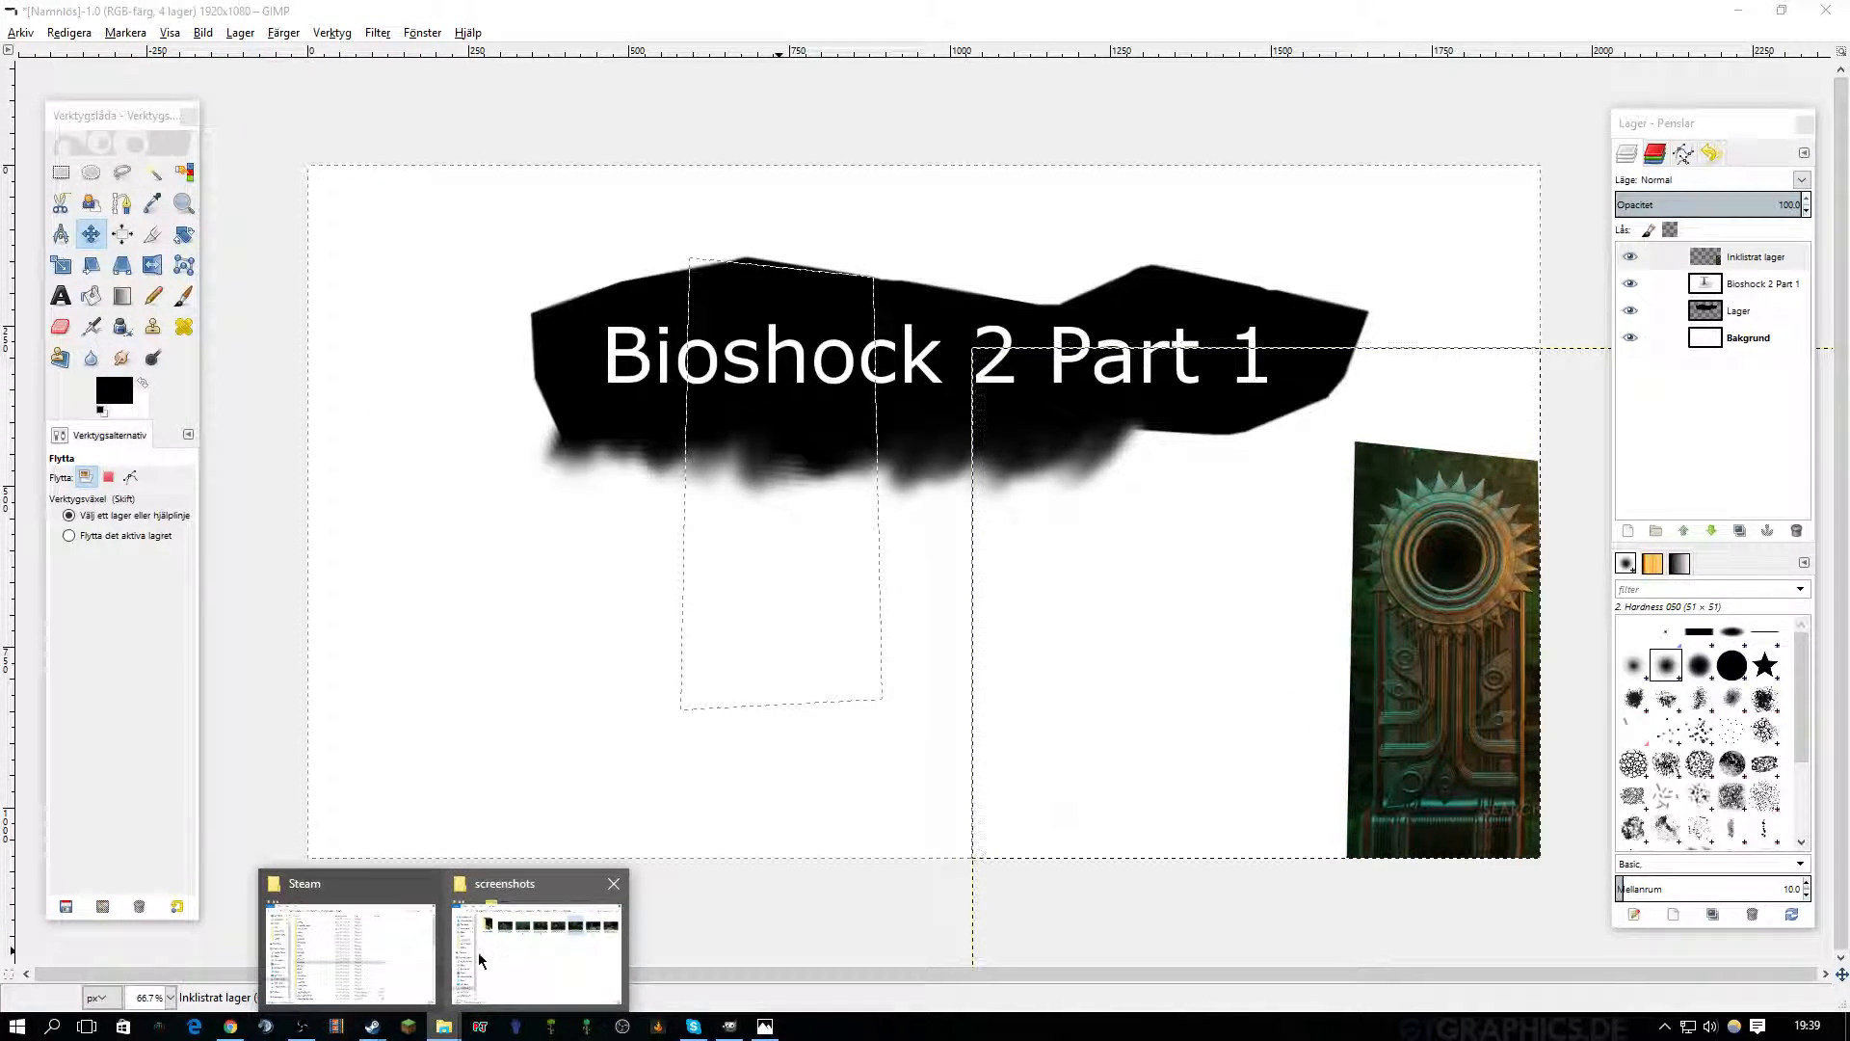
click(529, 954)
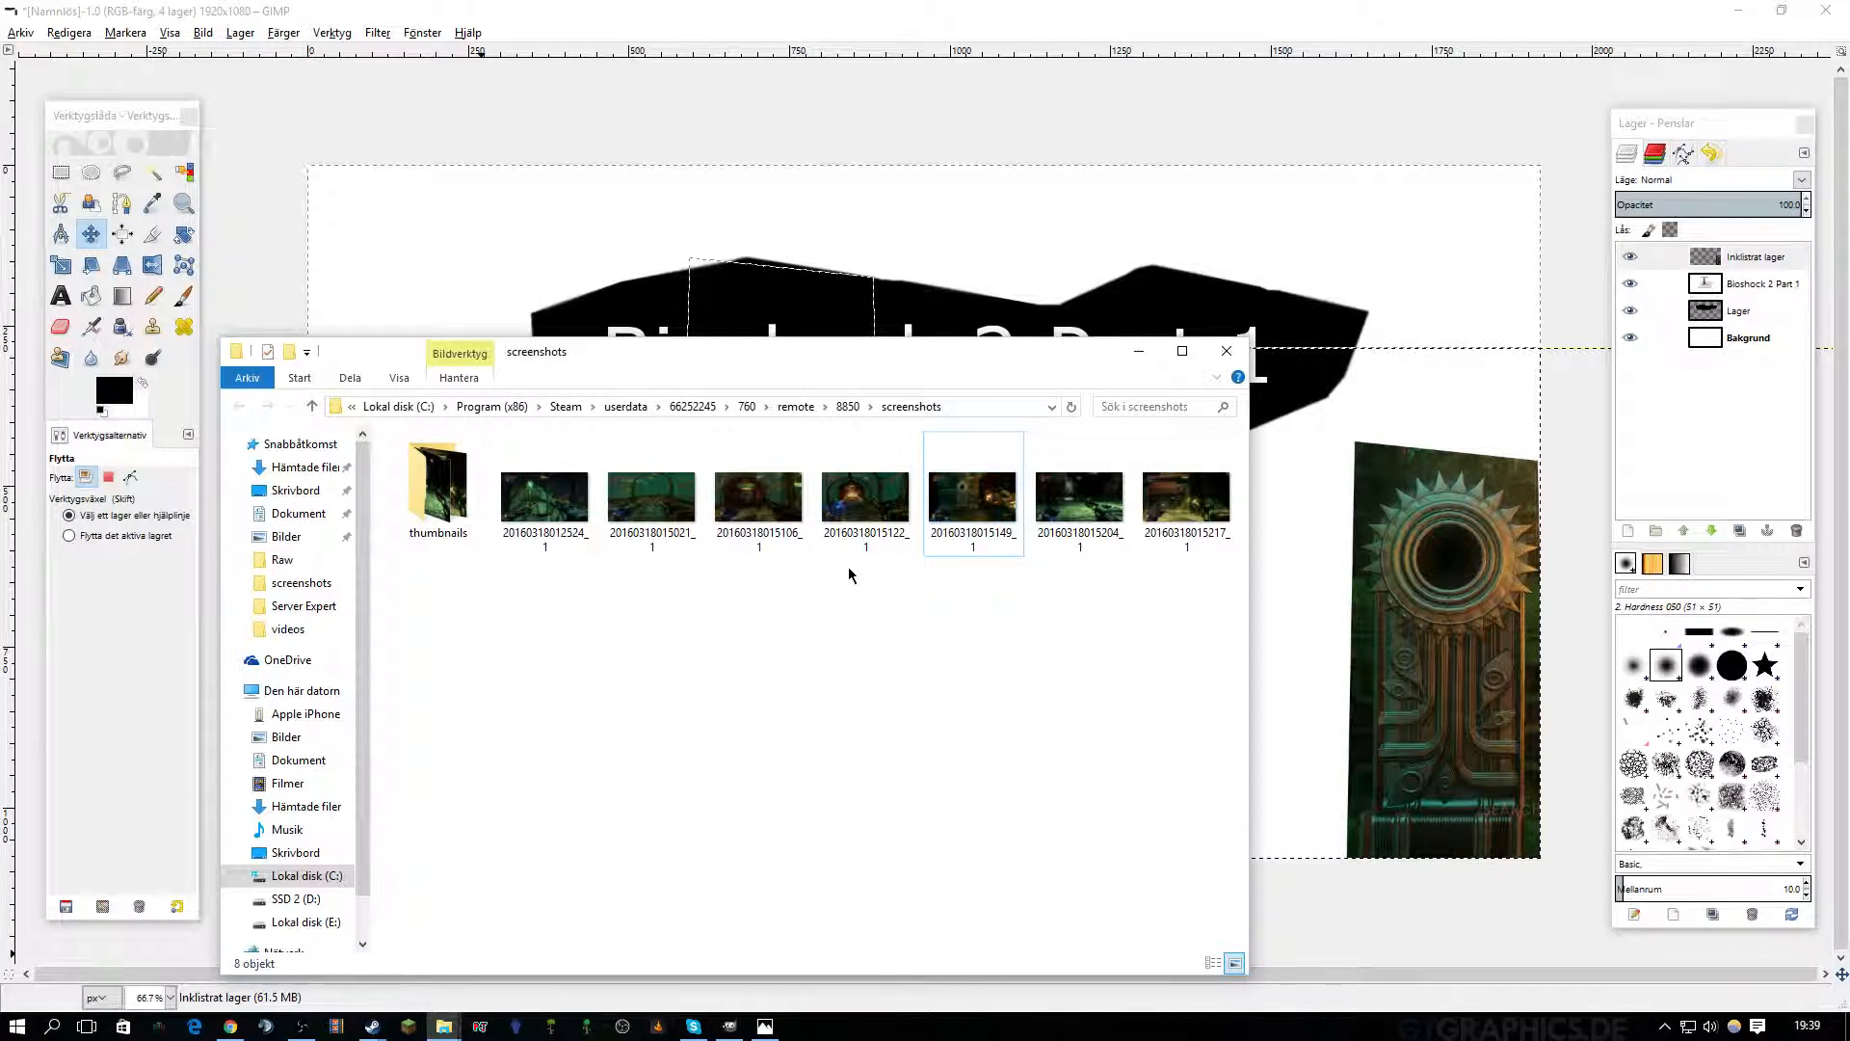
double_click(759, 496)
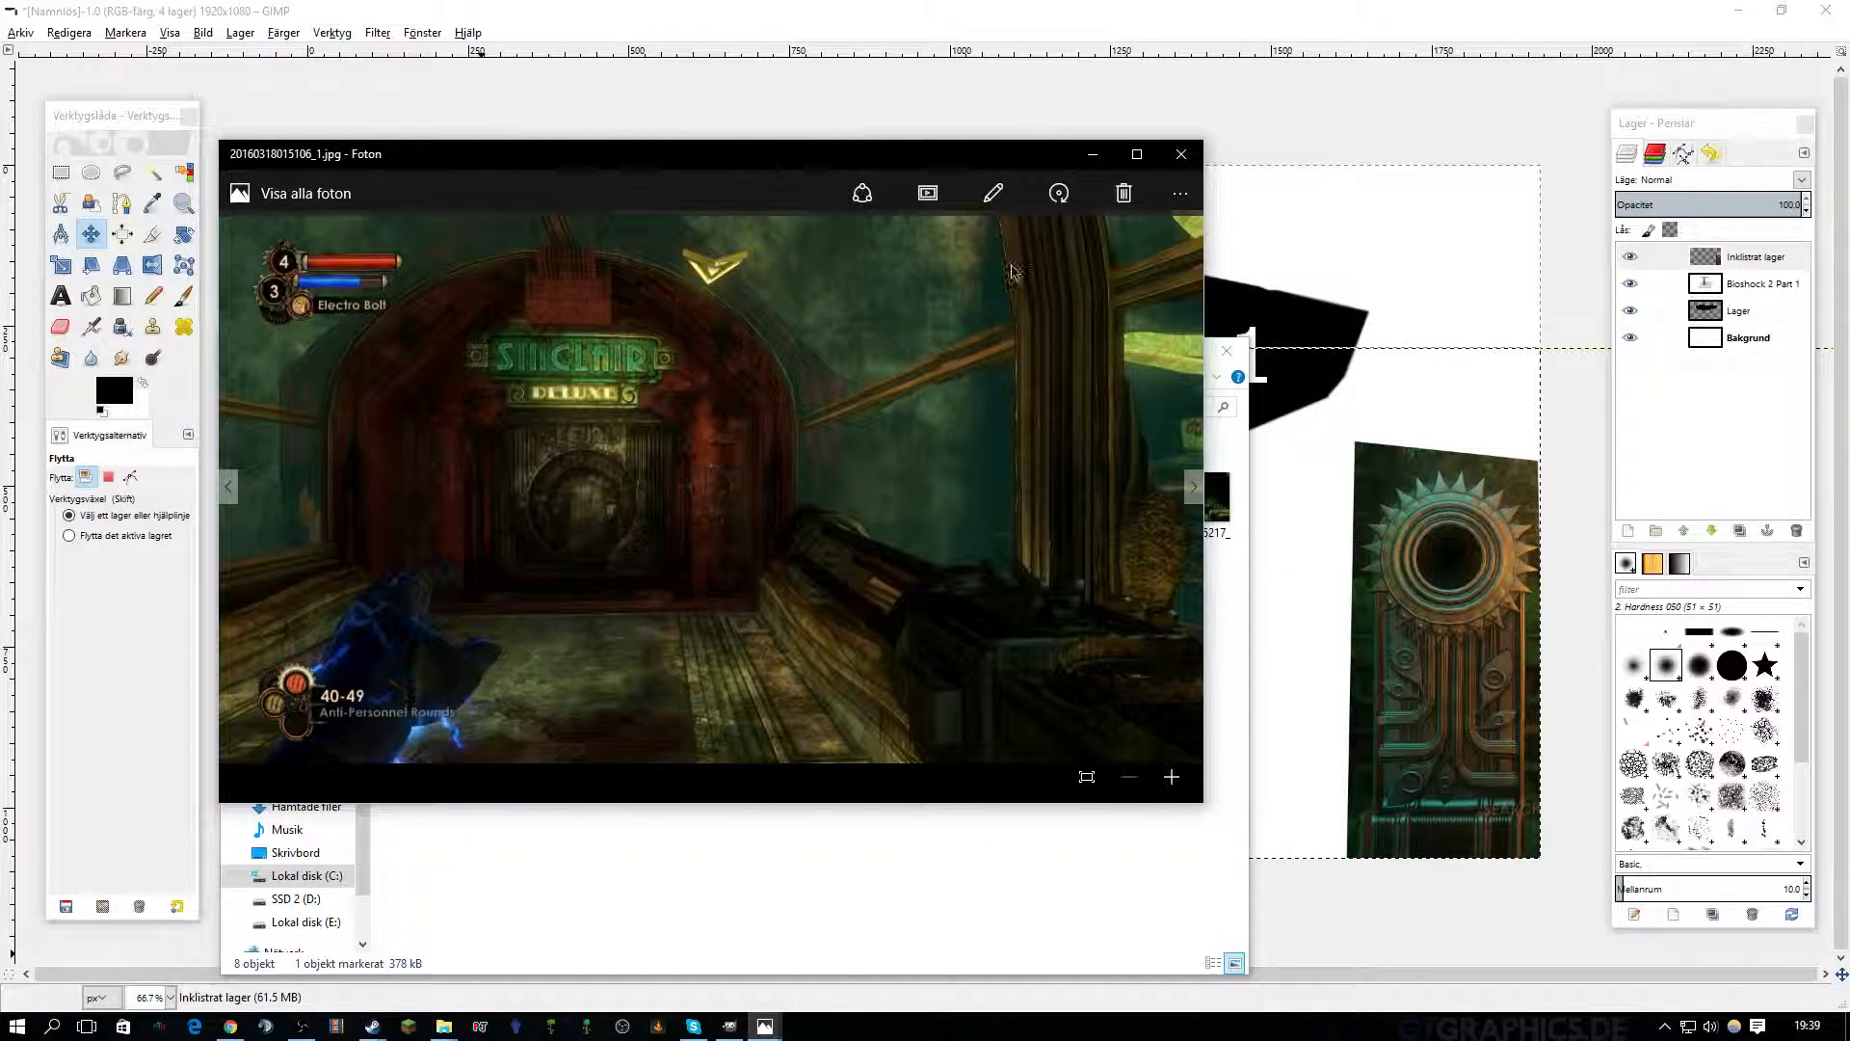
right_click(811, 515)
click(868, 274)
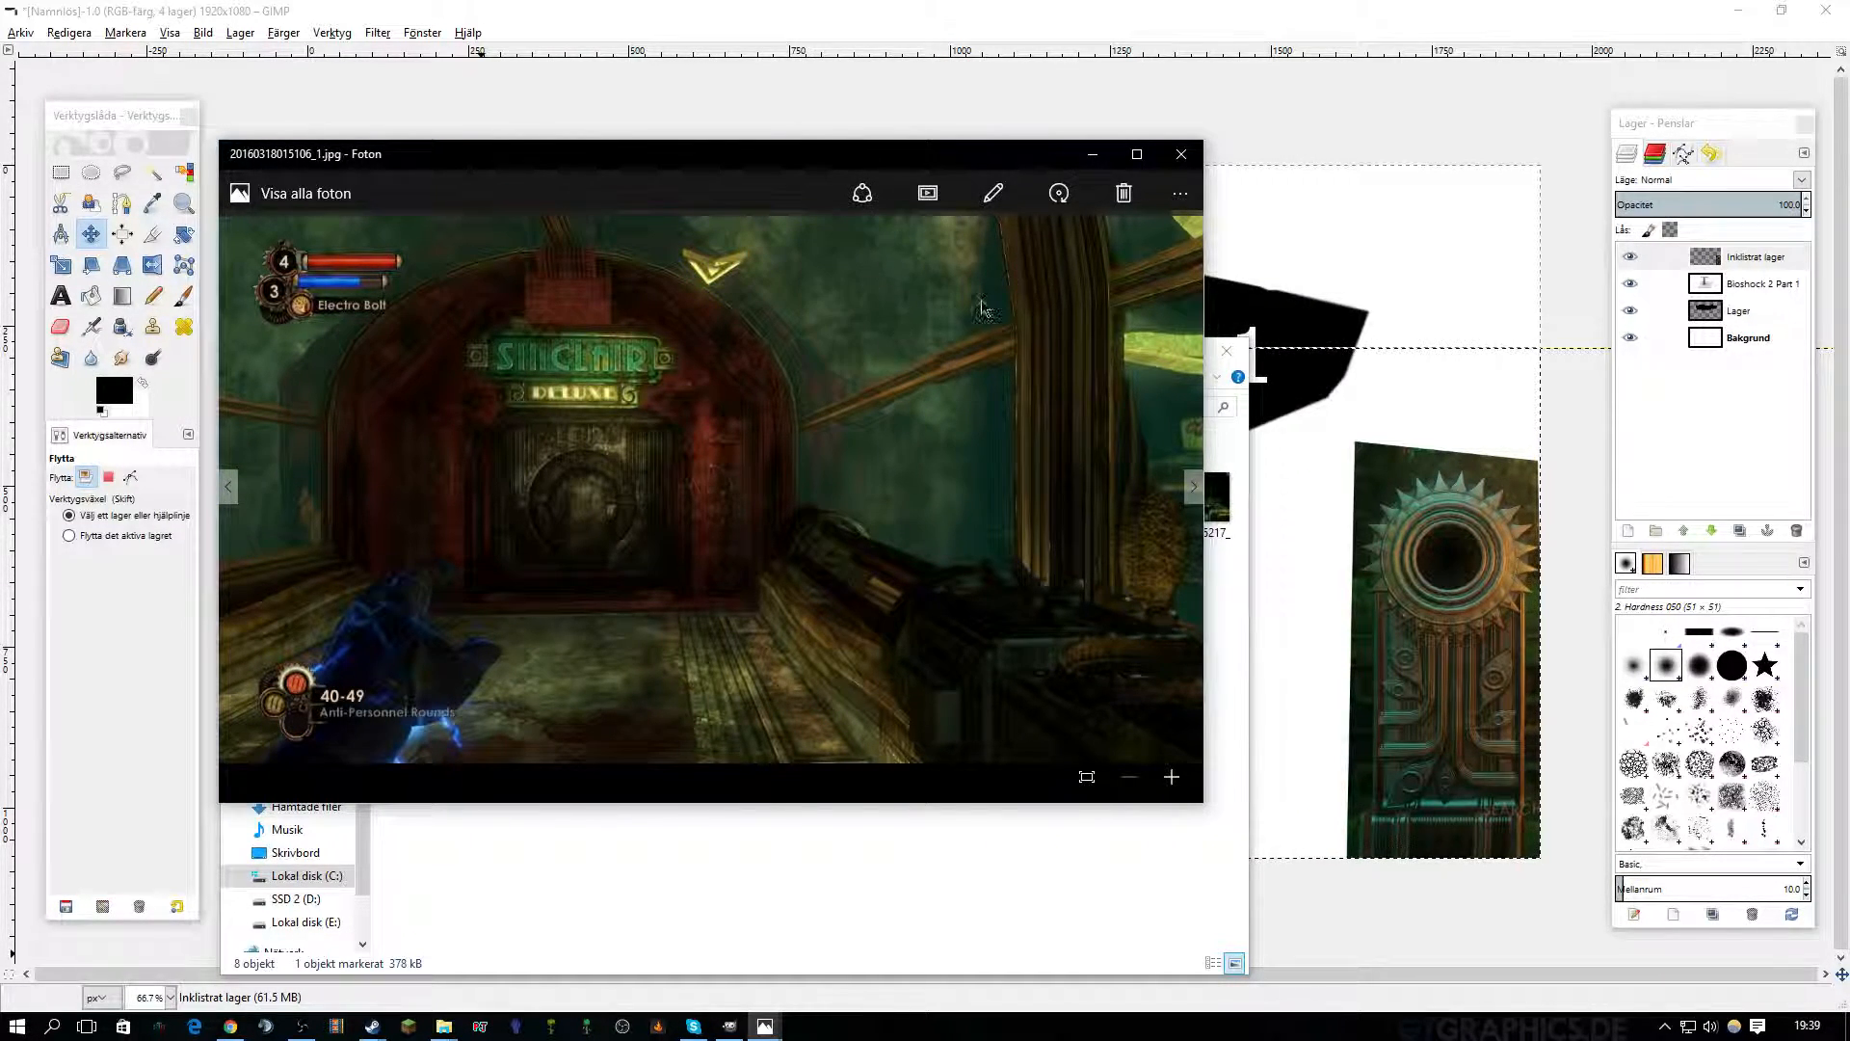
Switch to GIMP, try to paste the Sinclair Deluxe screenshot as a new layer aligned with the canvas, and undo it.
click(1322, 110)
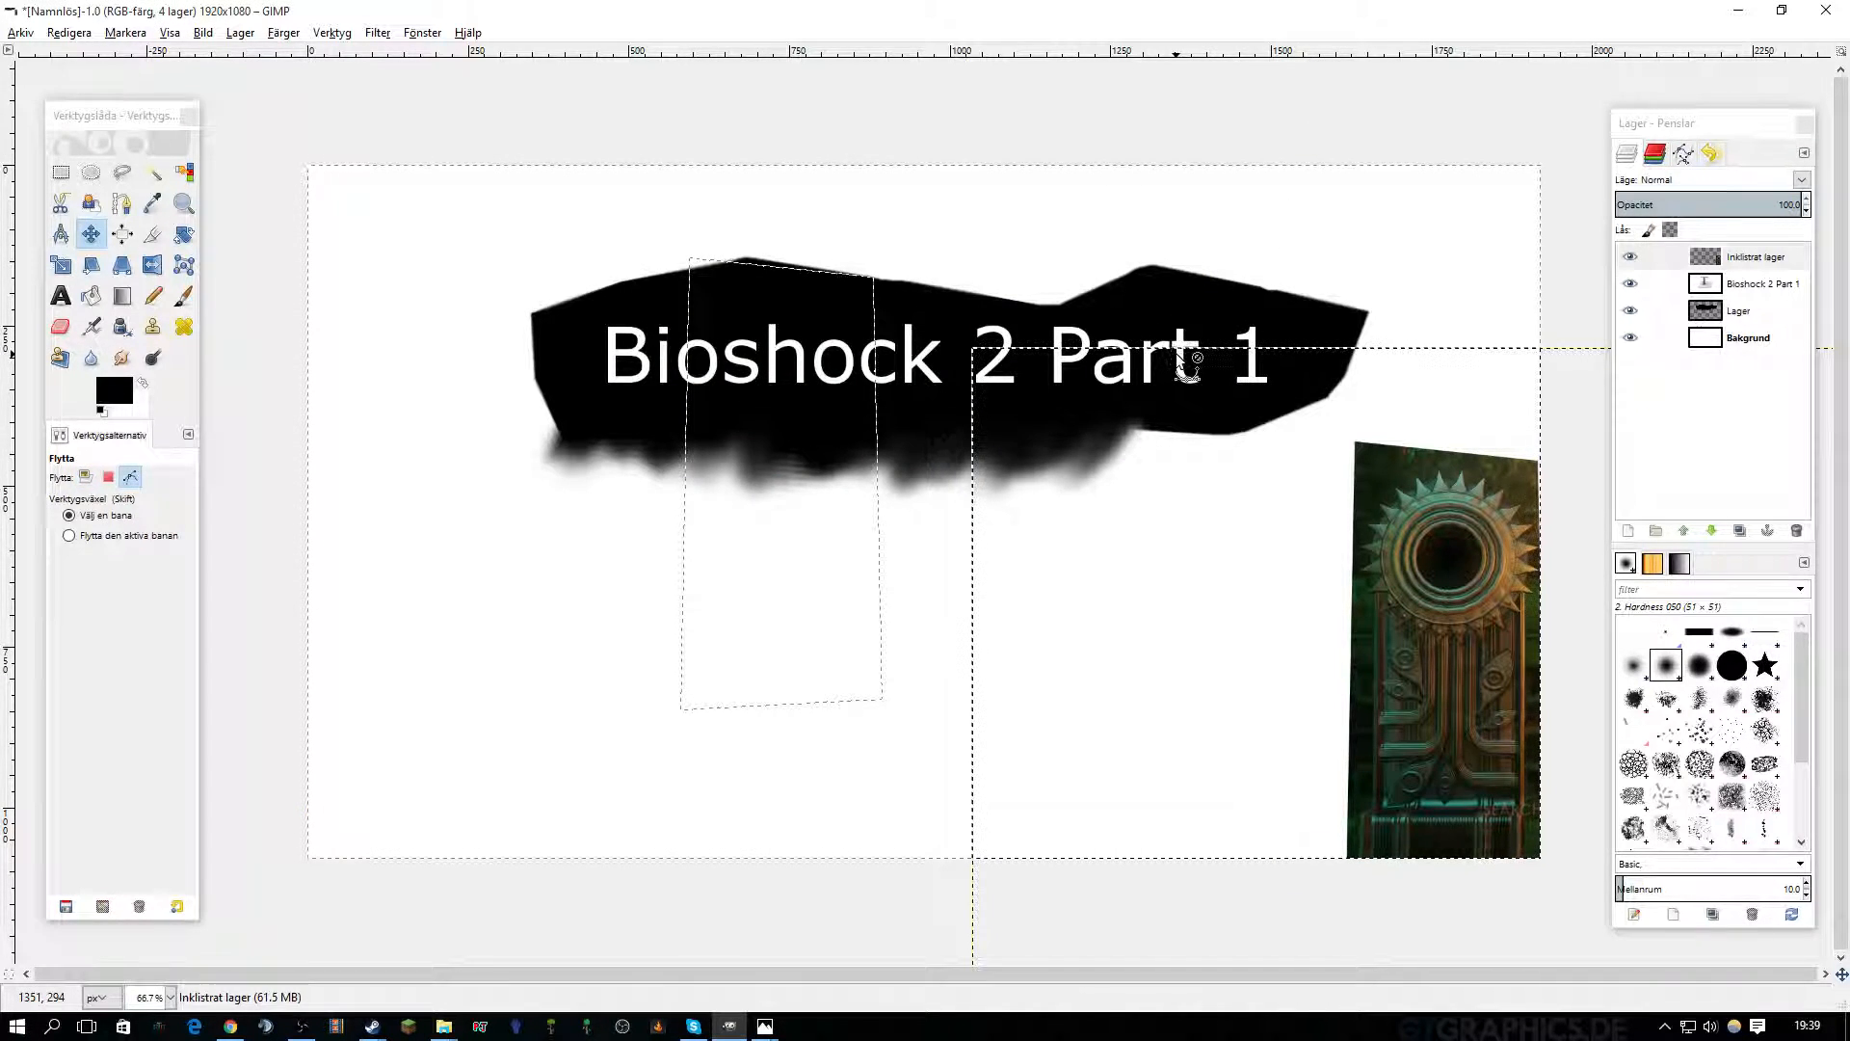
key(ctrl+v)
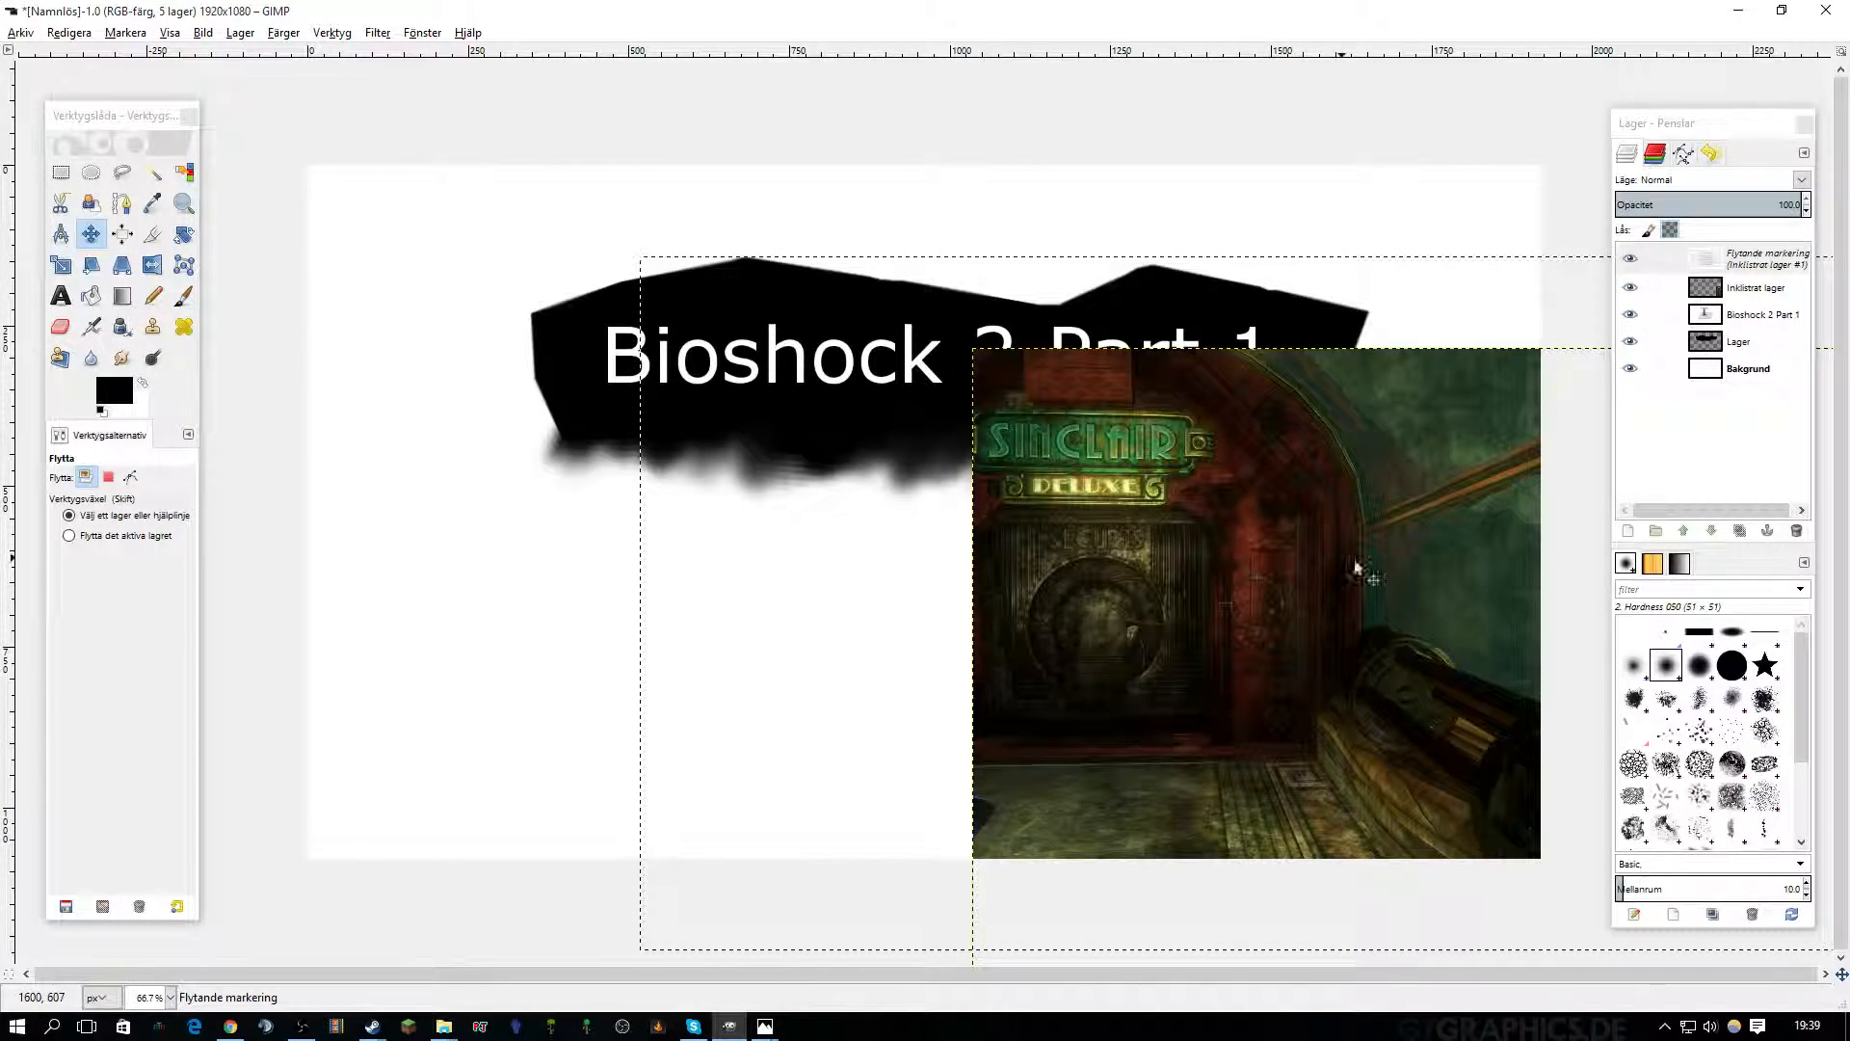
right_click(1690, 472)
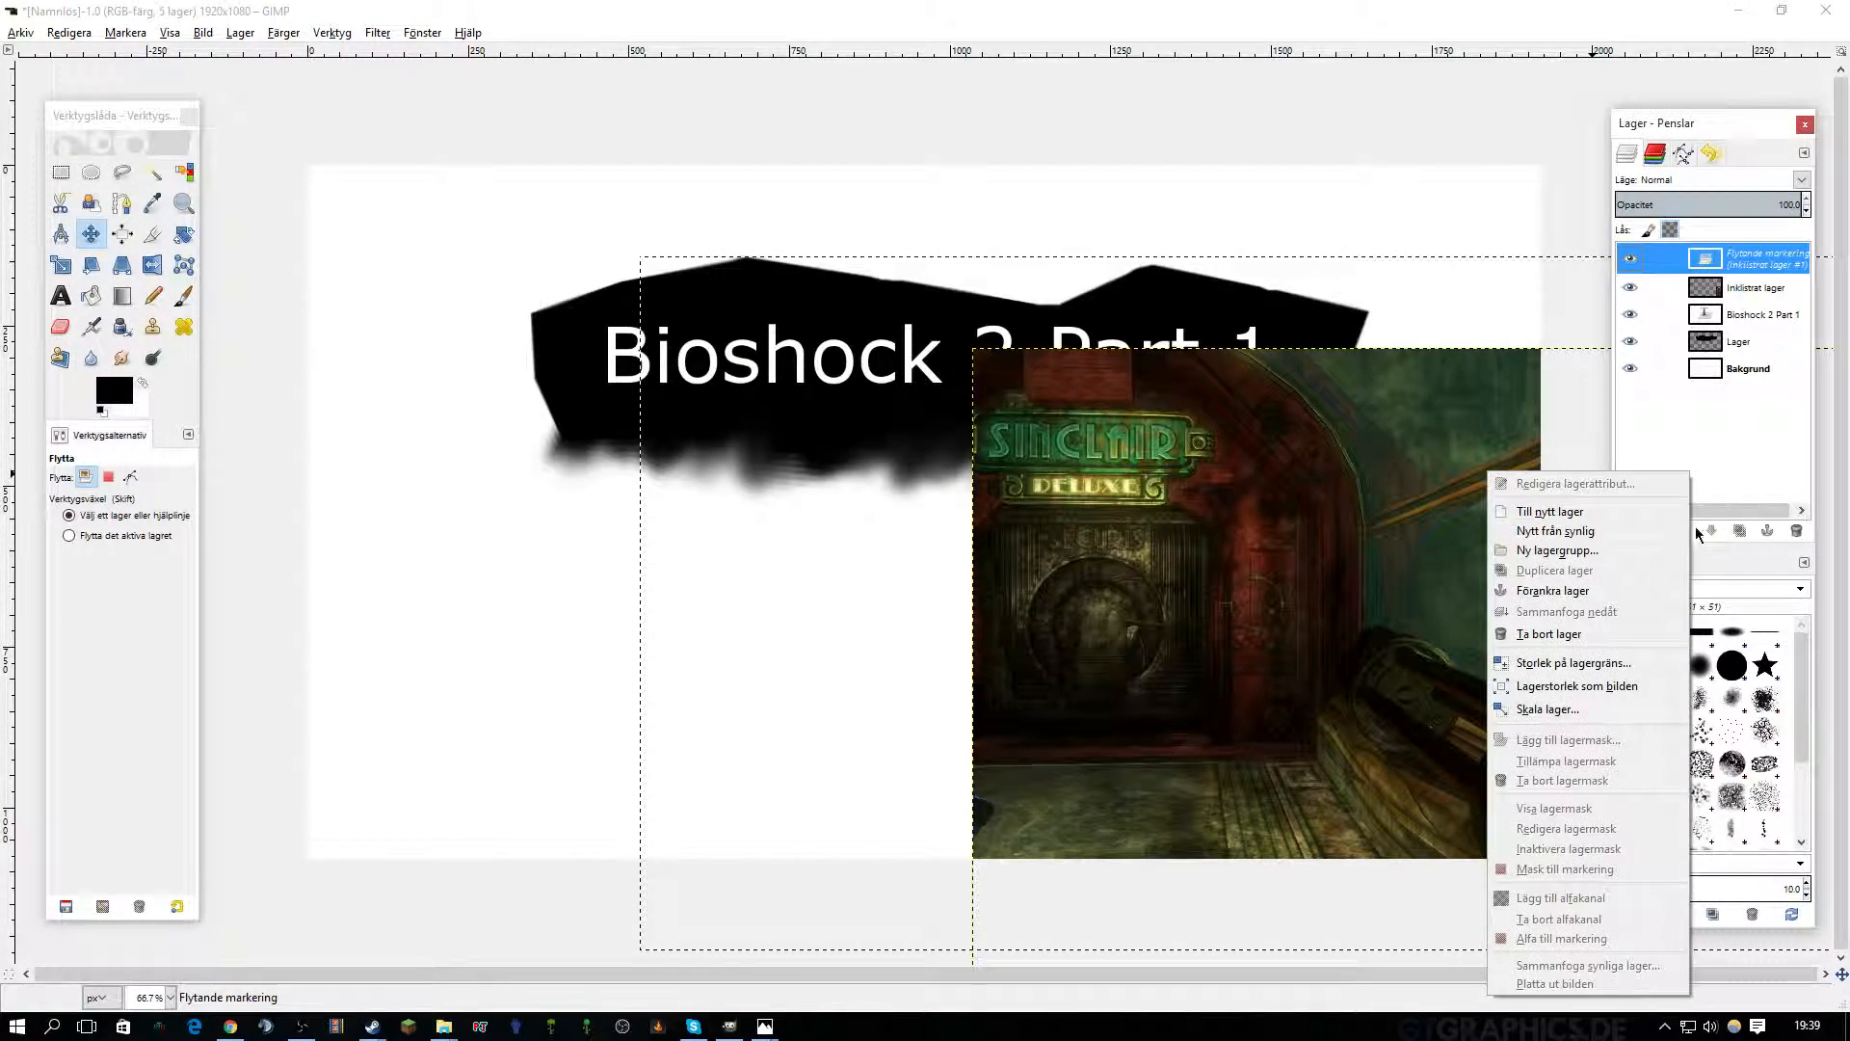
click(1557, 513)
drag(937, 471, 622, 393)
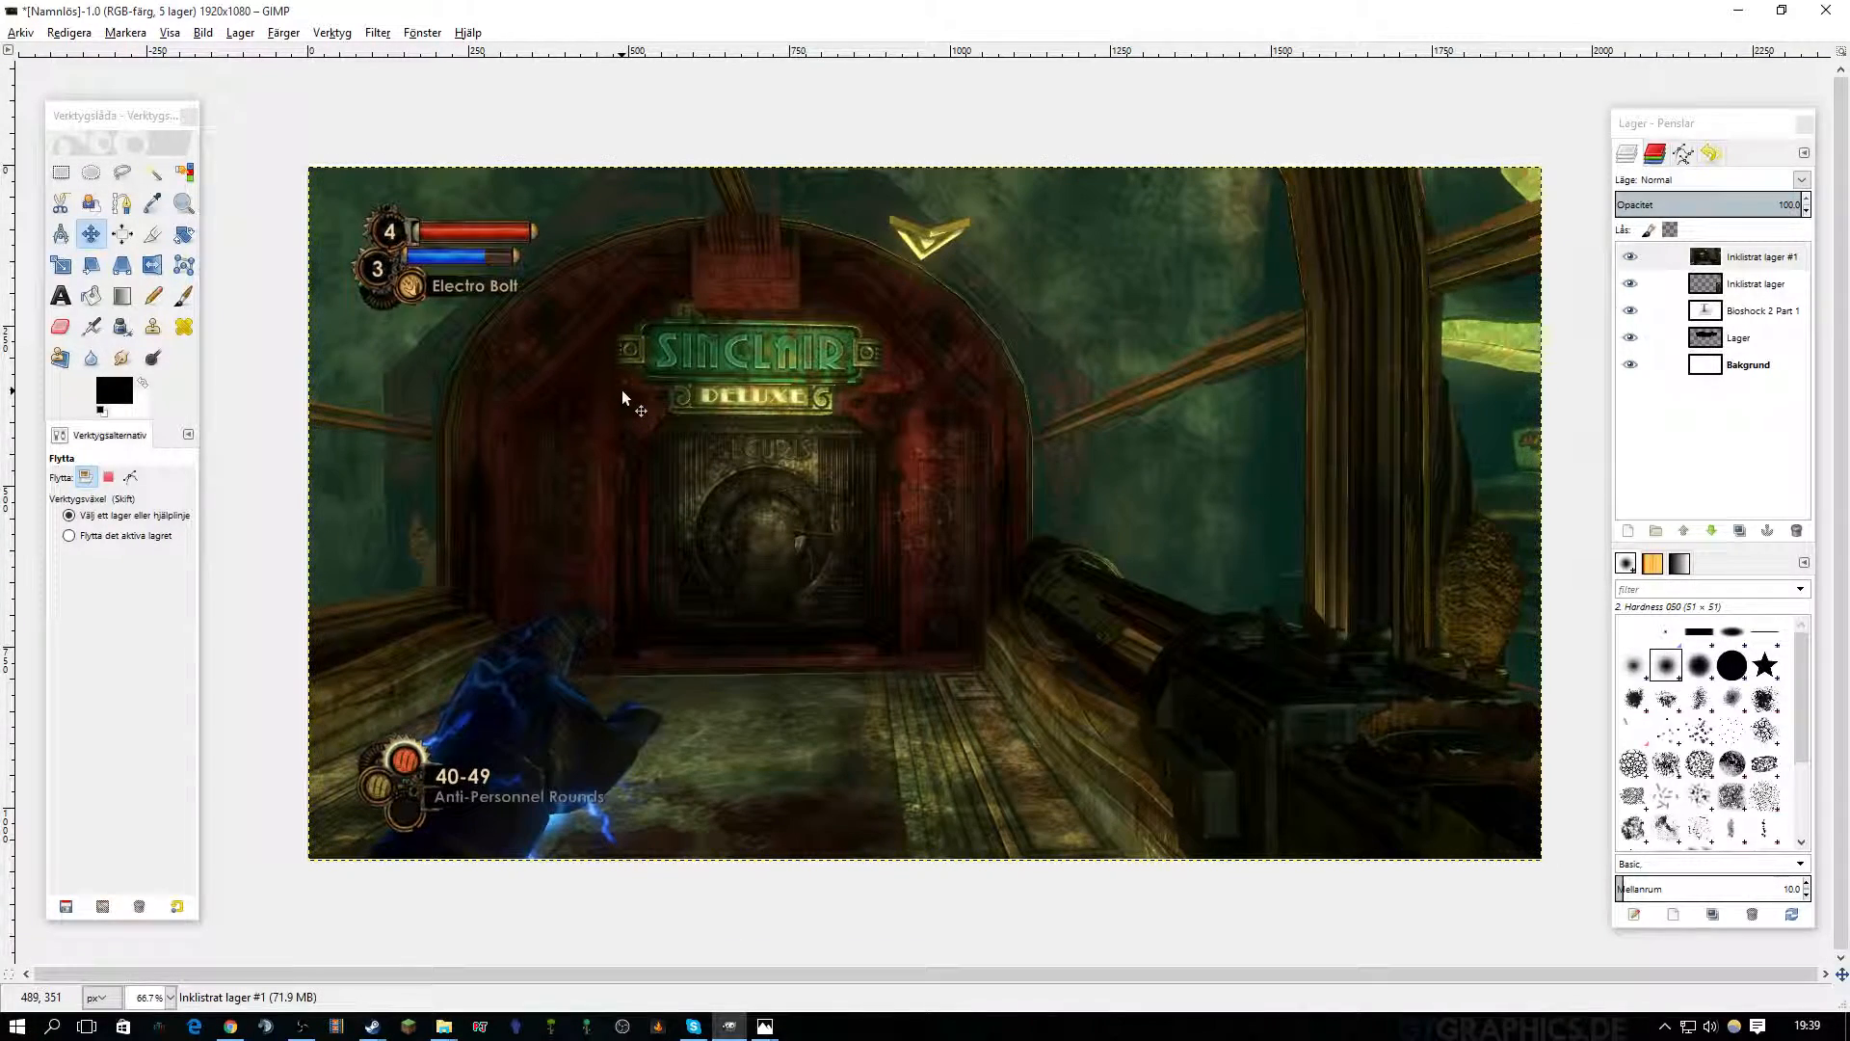
key(ctrl+z)
key(ctrl+z)
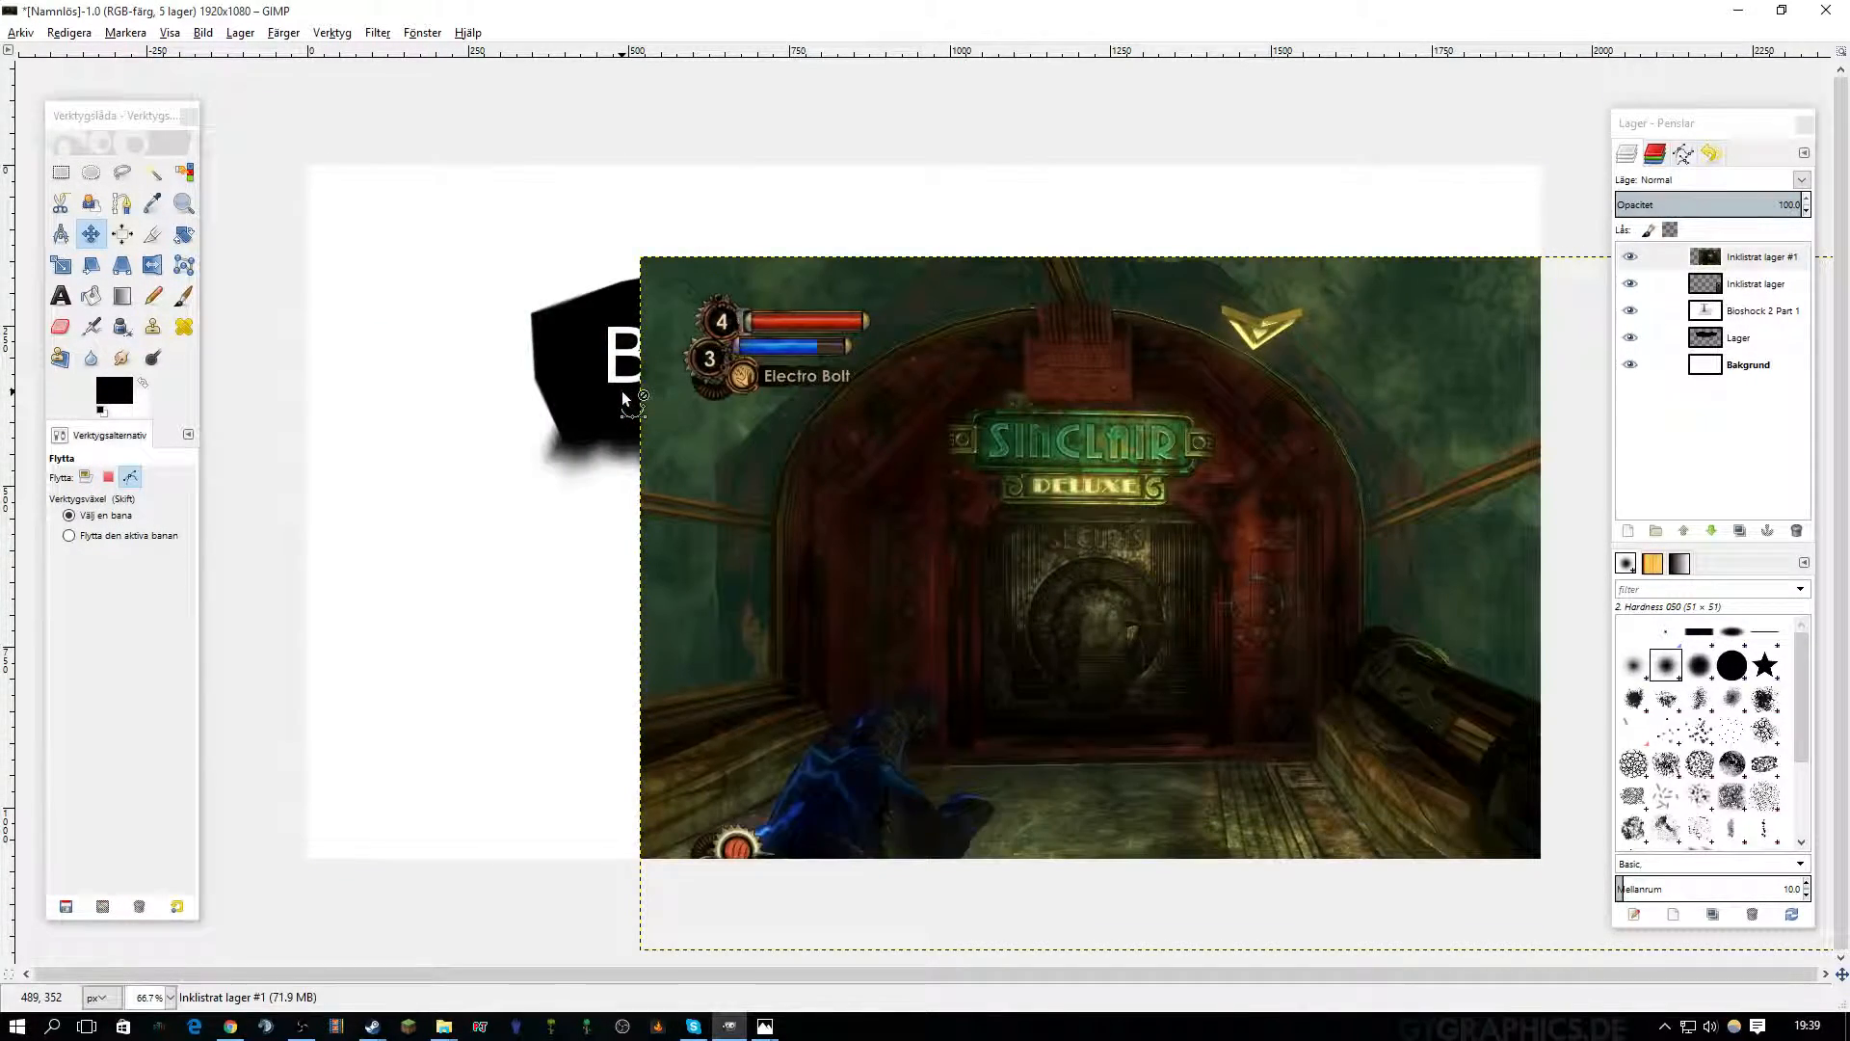
key(ctrl+z)
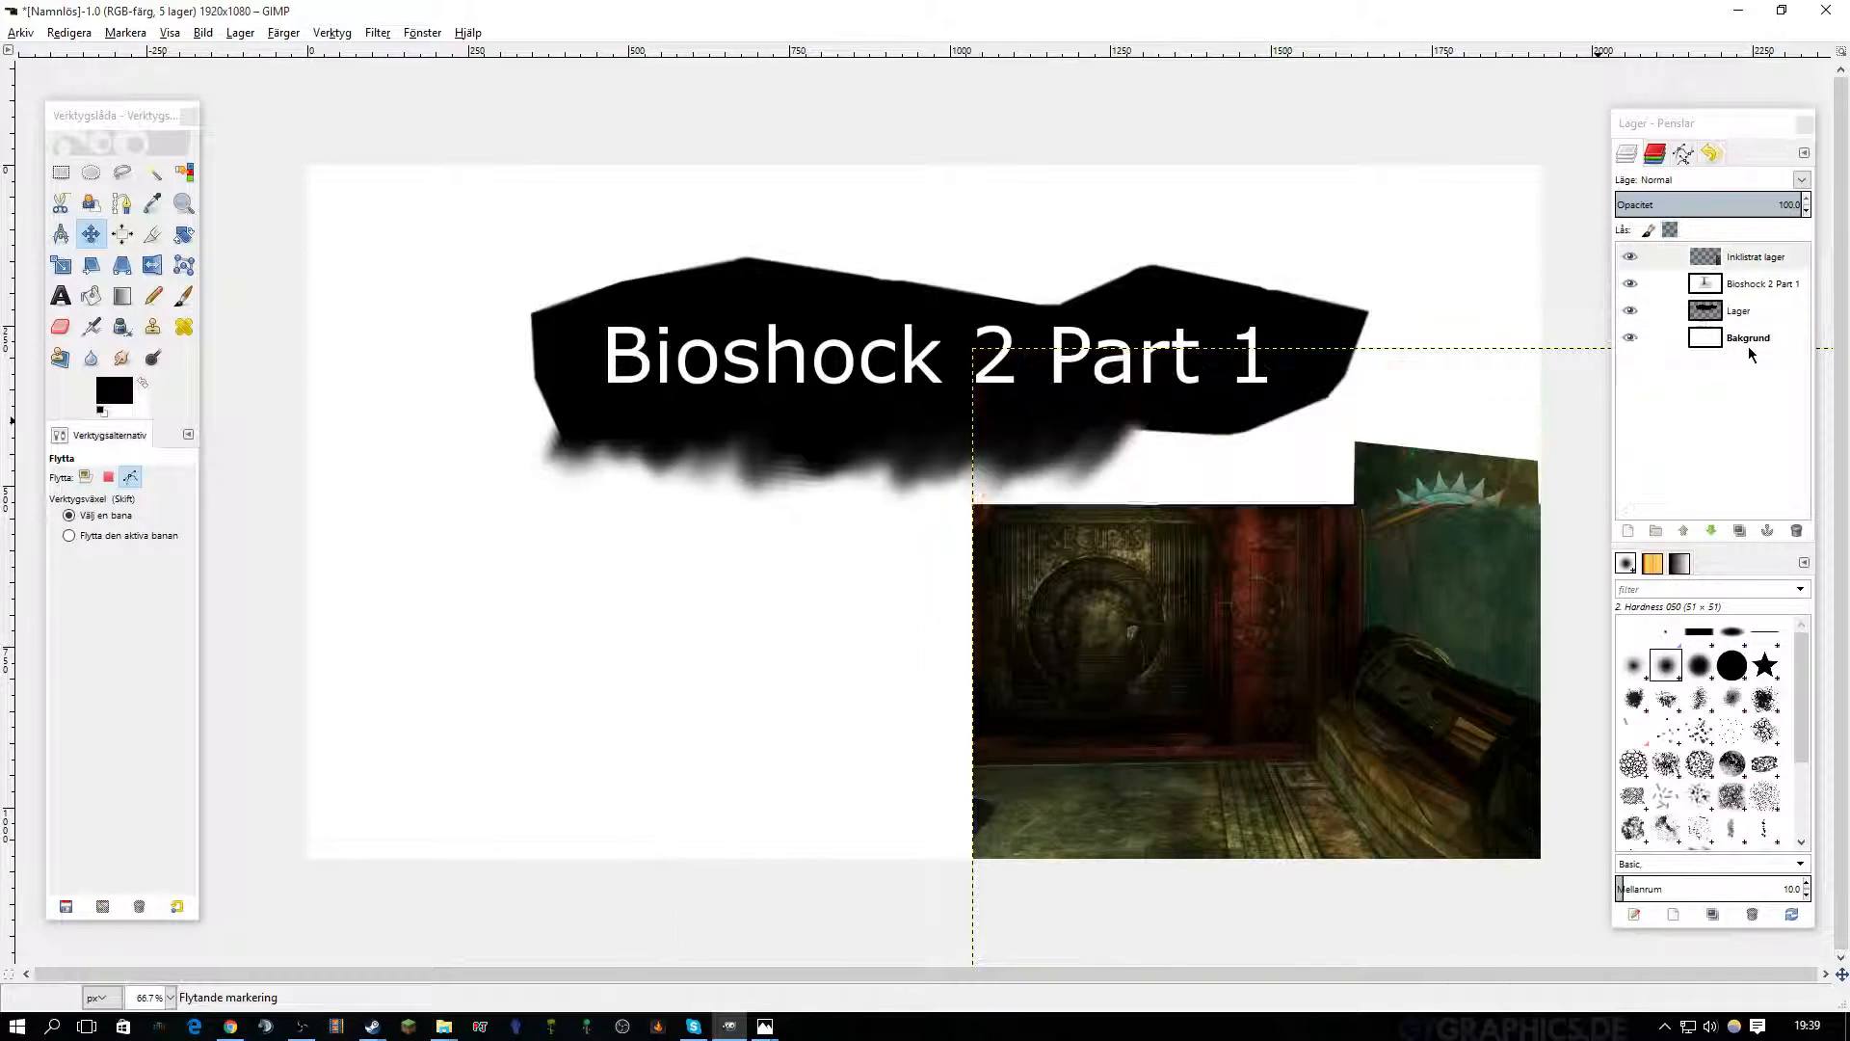
Try to paste the Sinclair Deluxe screenshot as a new layer with the title text layer active, and undo it.
click(1715, 368)
click(1643, 283)
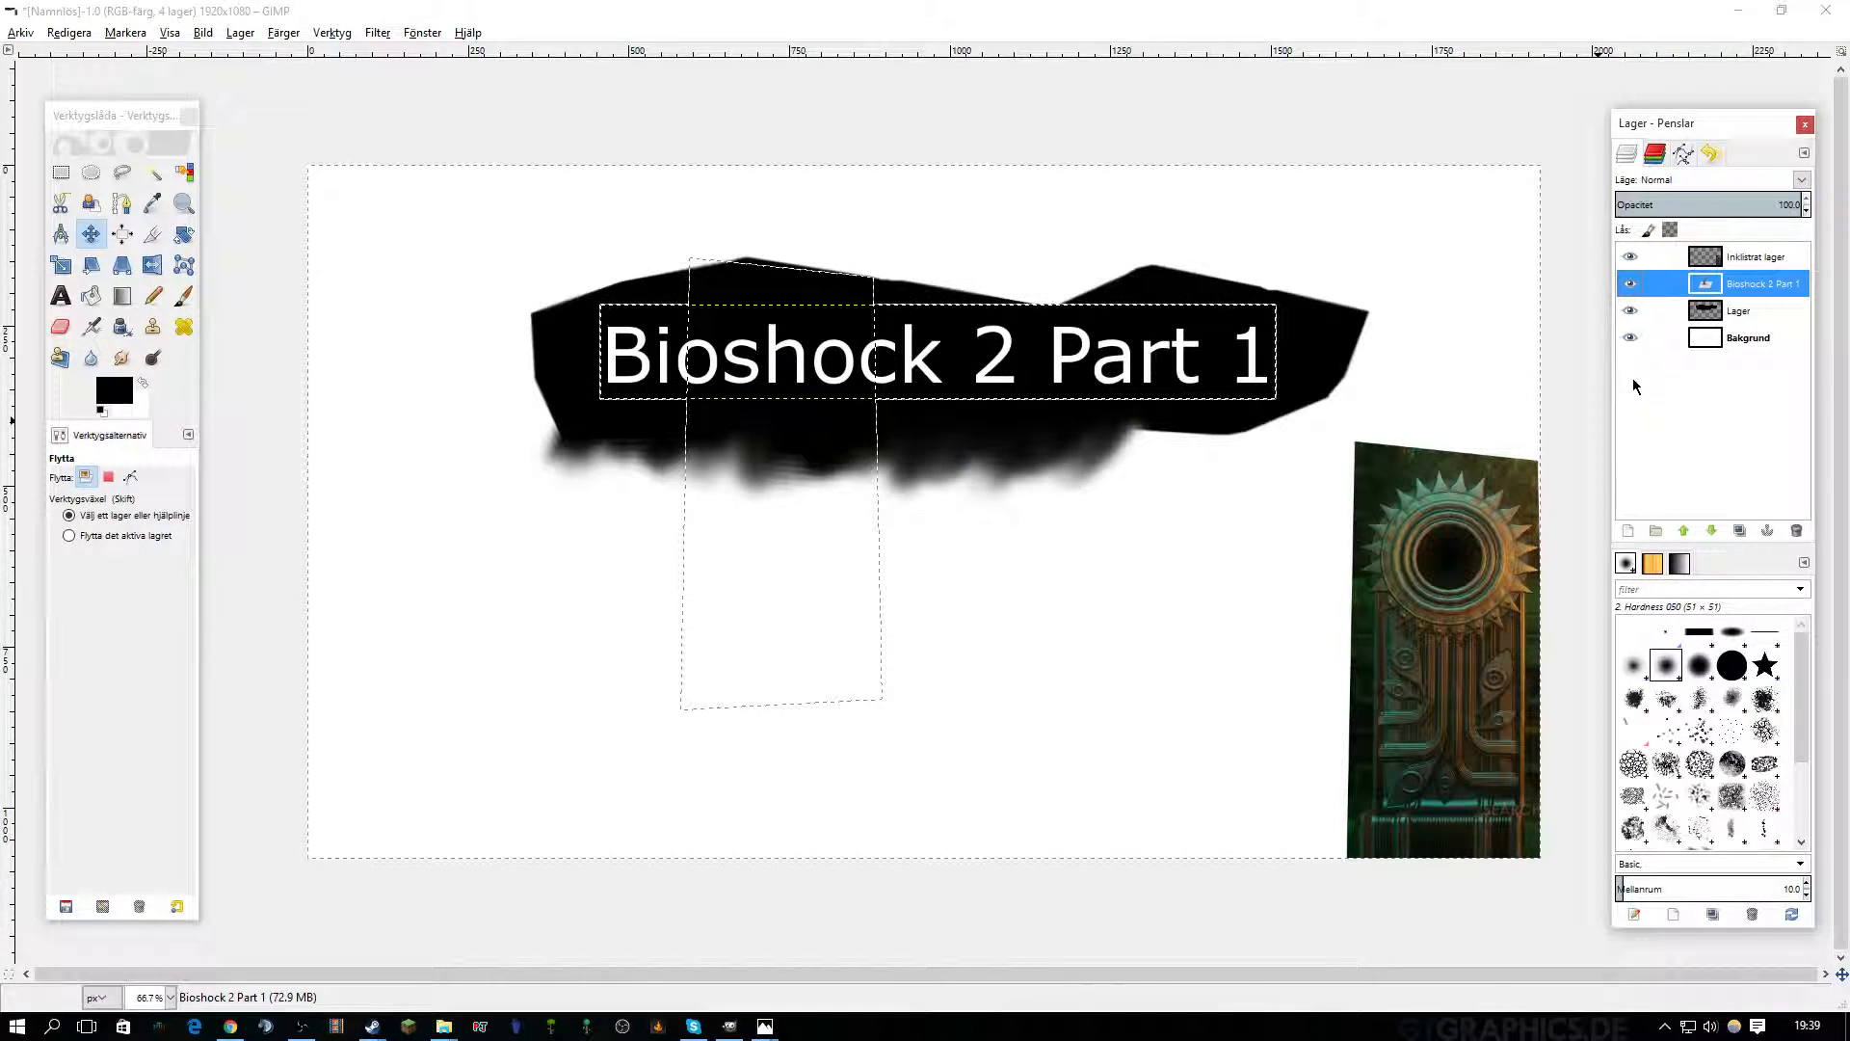
key(ctrl+v)
right_click(1701, 414)
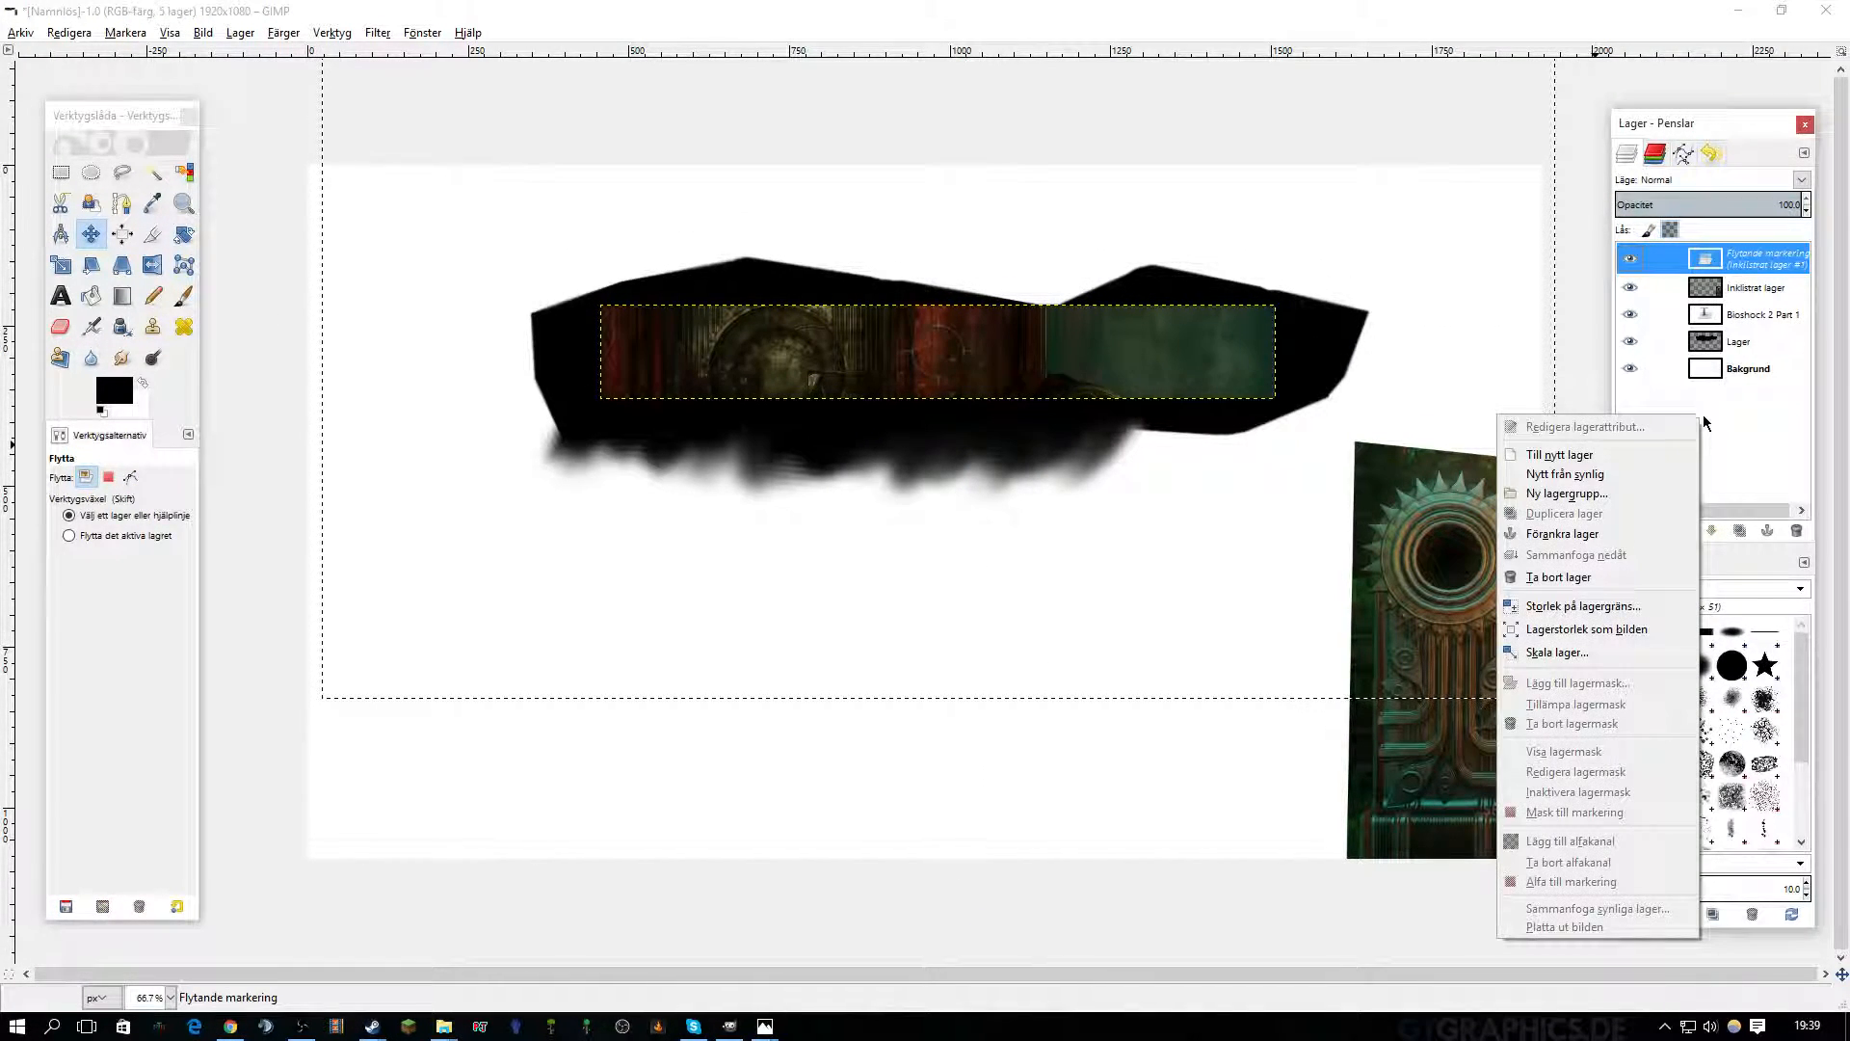
click(1598, 459)
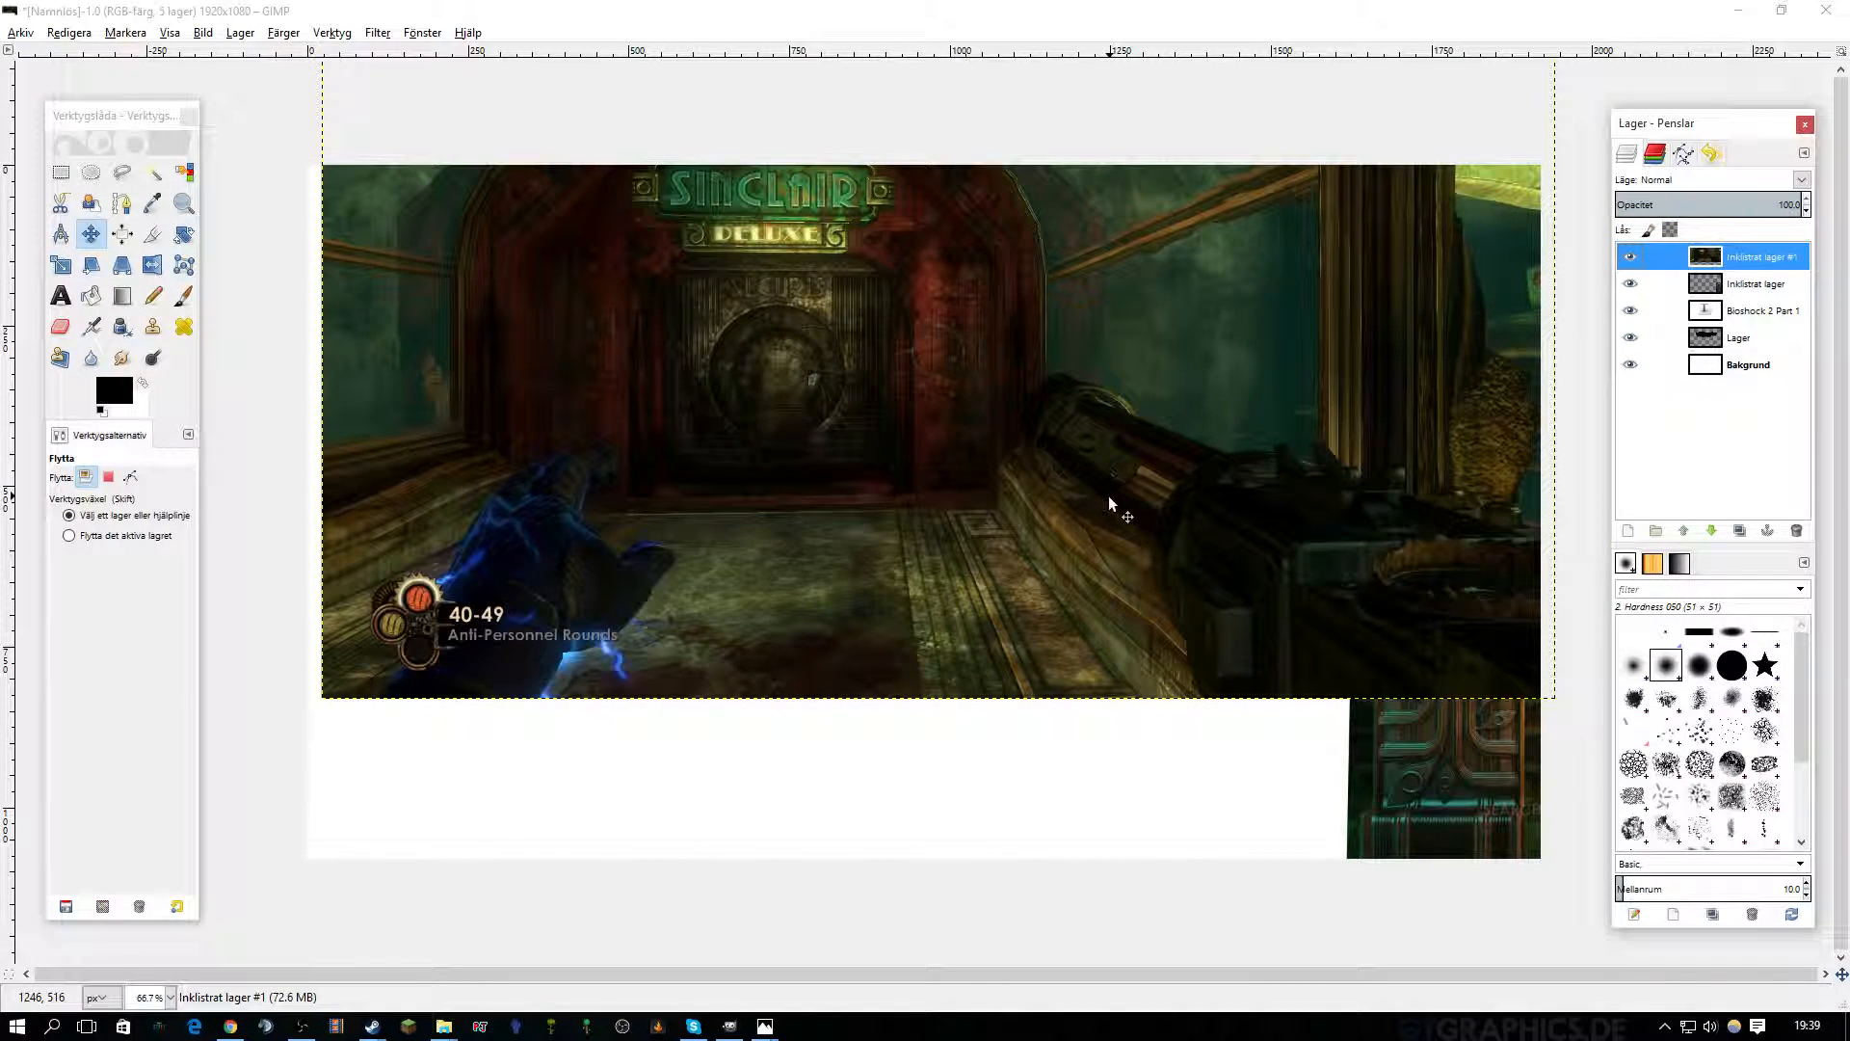
key(ctrl+z)
key(ctrl+z)
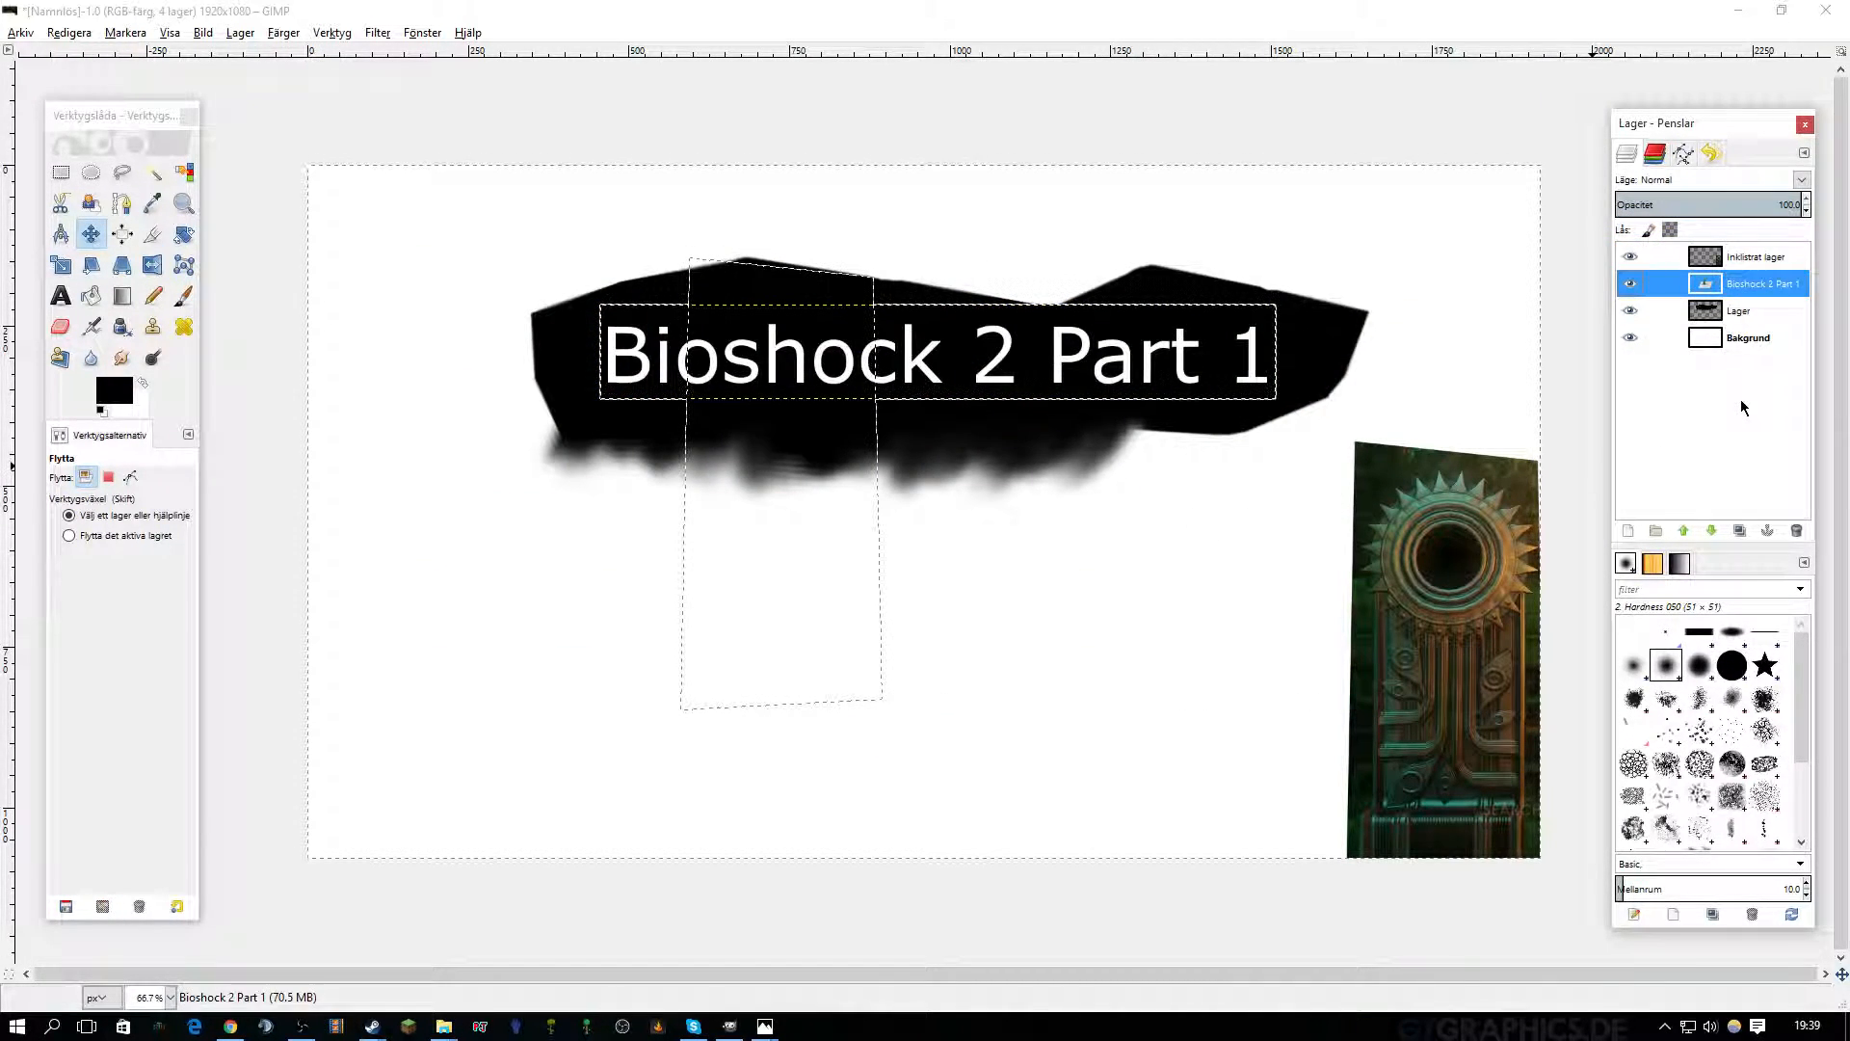
Paste the Sinclair Deluxe screenshot over the black shape's layer, turn it into a new layer, and move it directly above the background layer.
click(1739, 323)
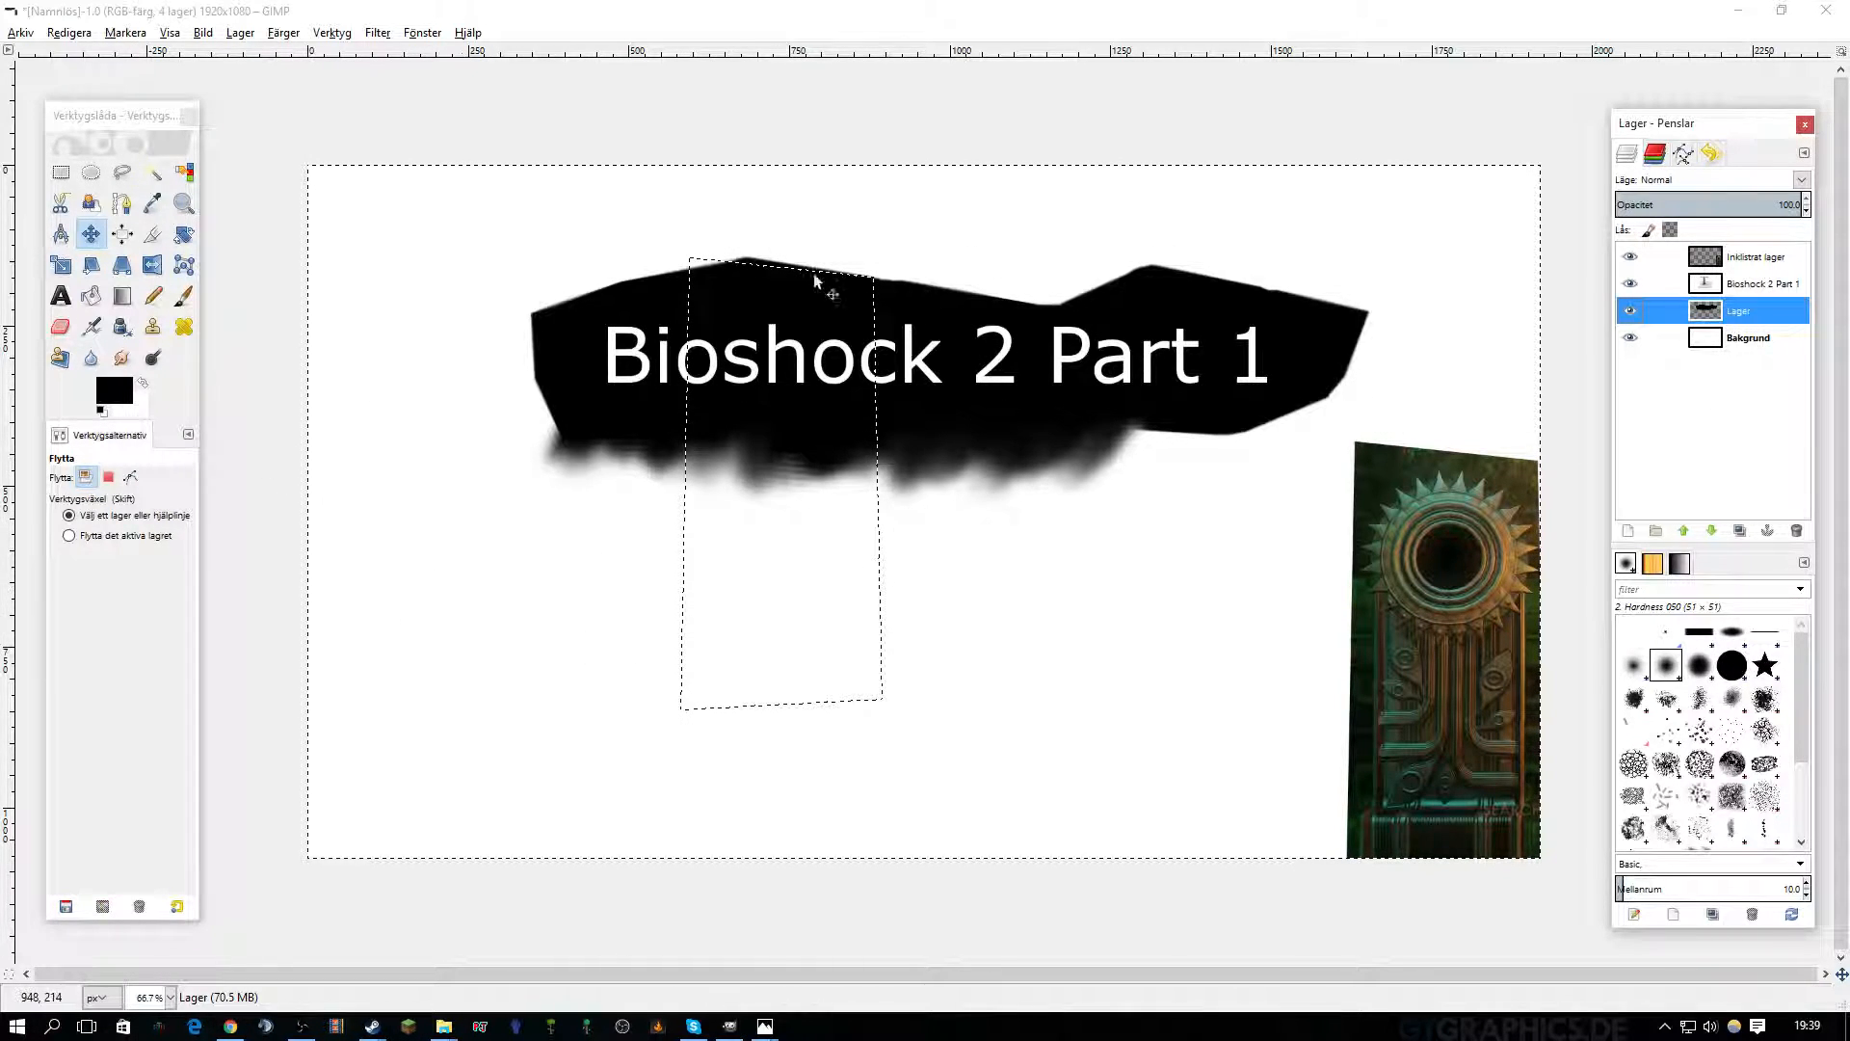
key(ctrl+v)
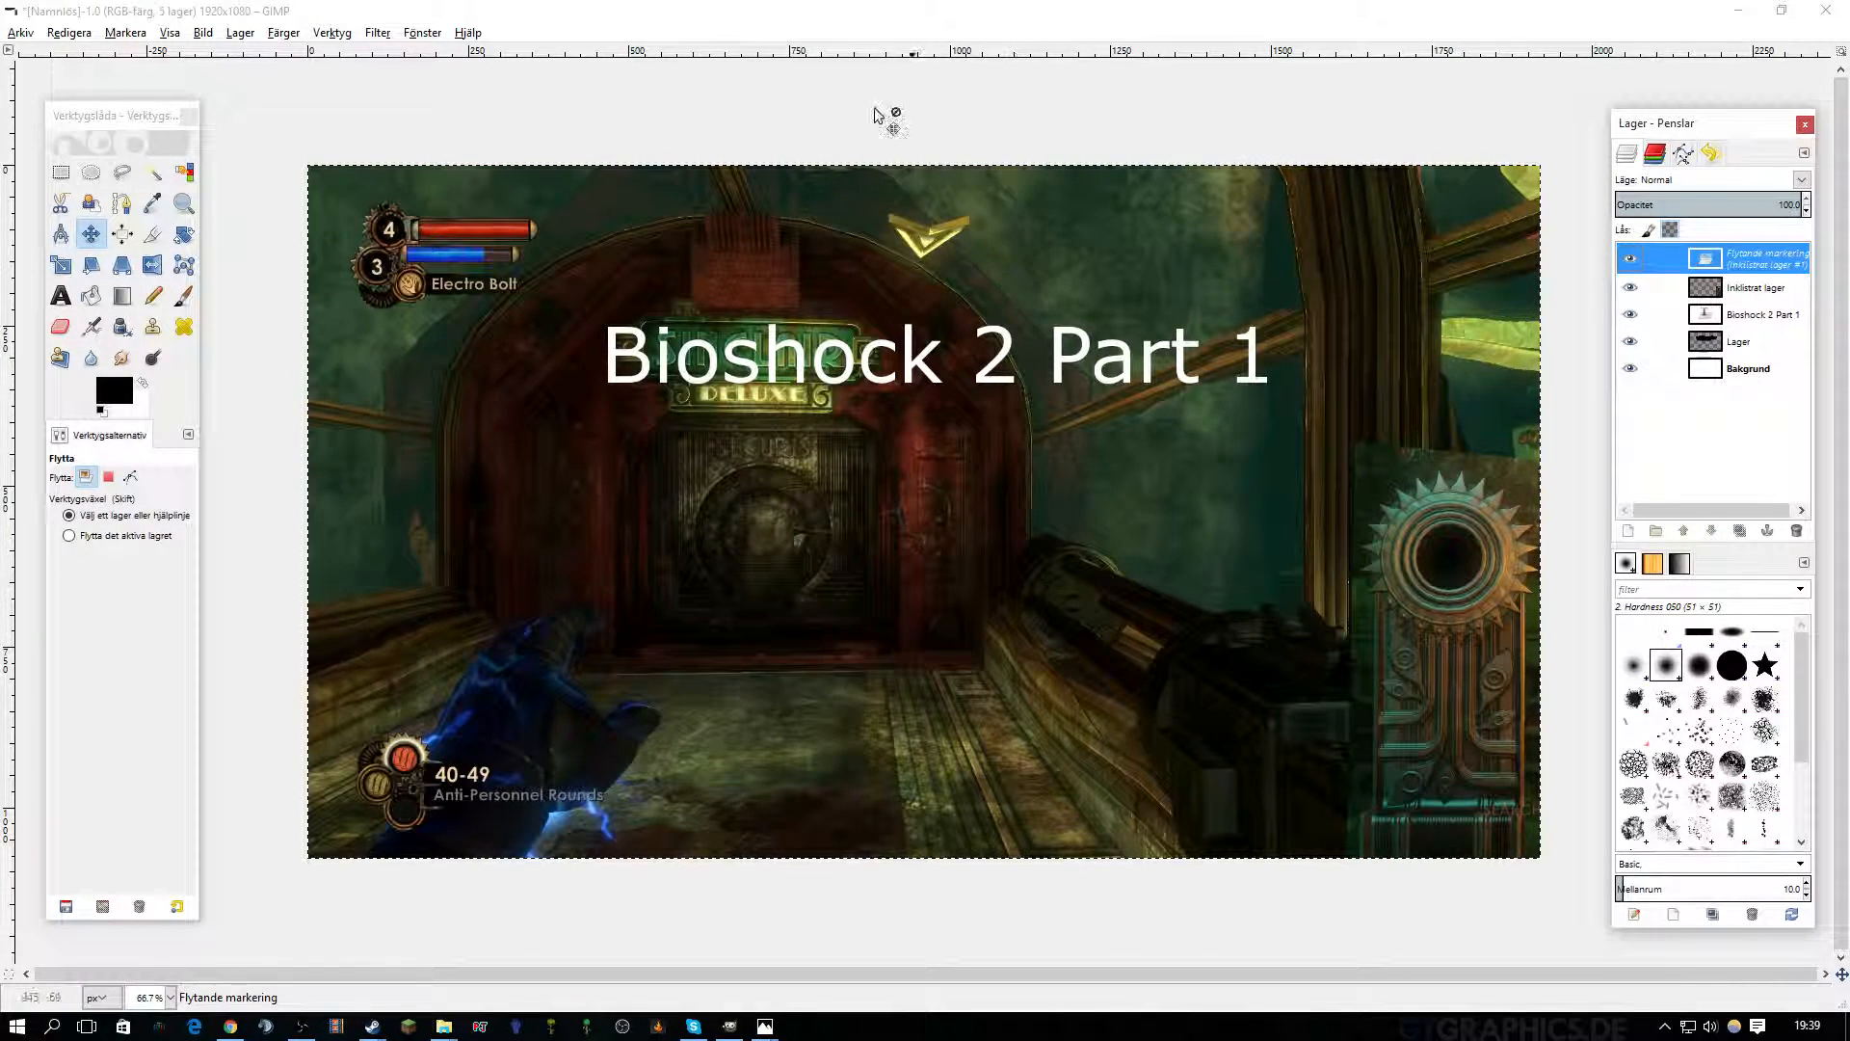
right_click(1708, 432)
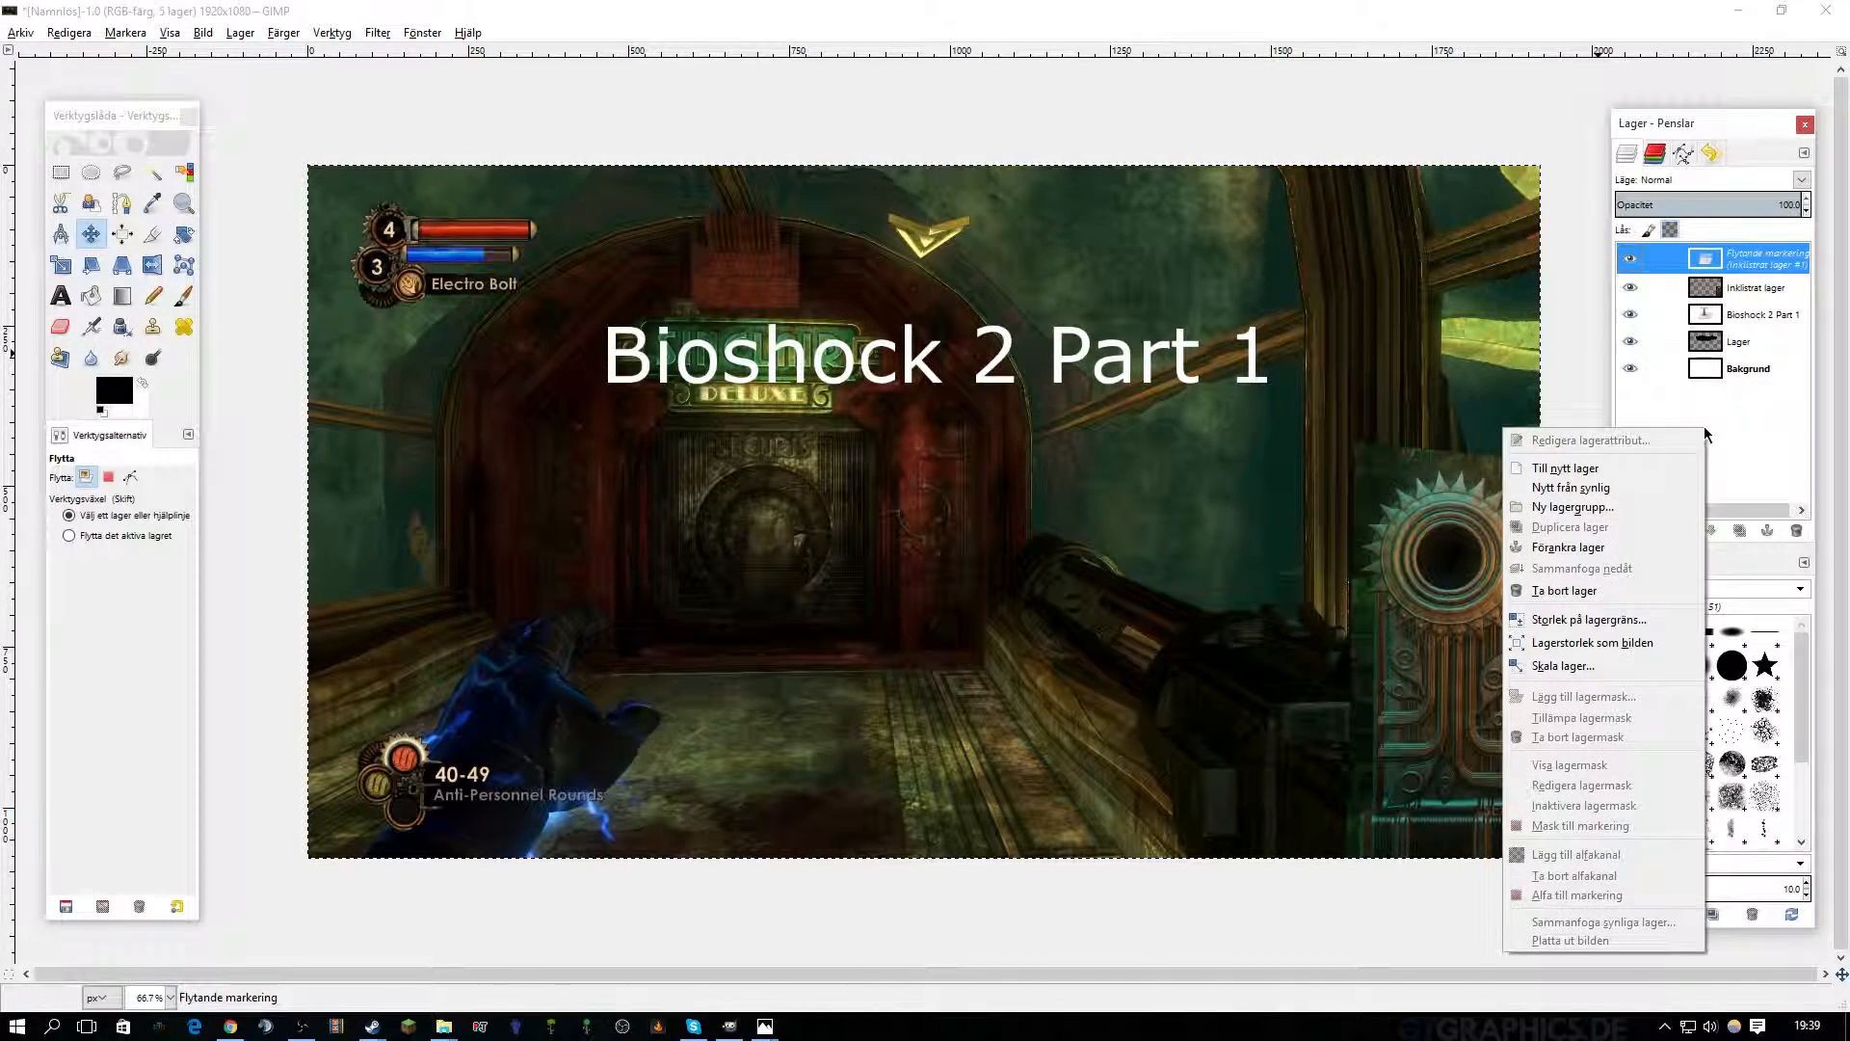
click(1611, 472)
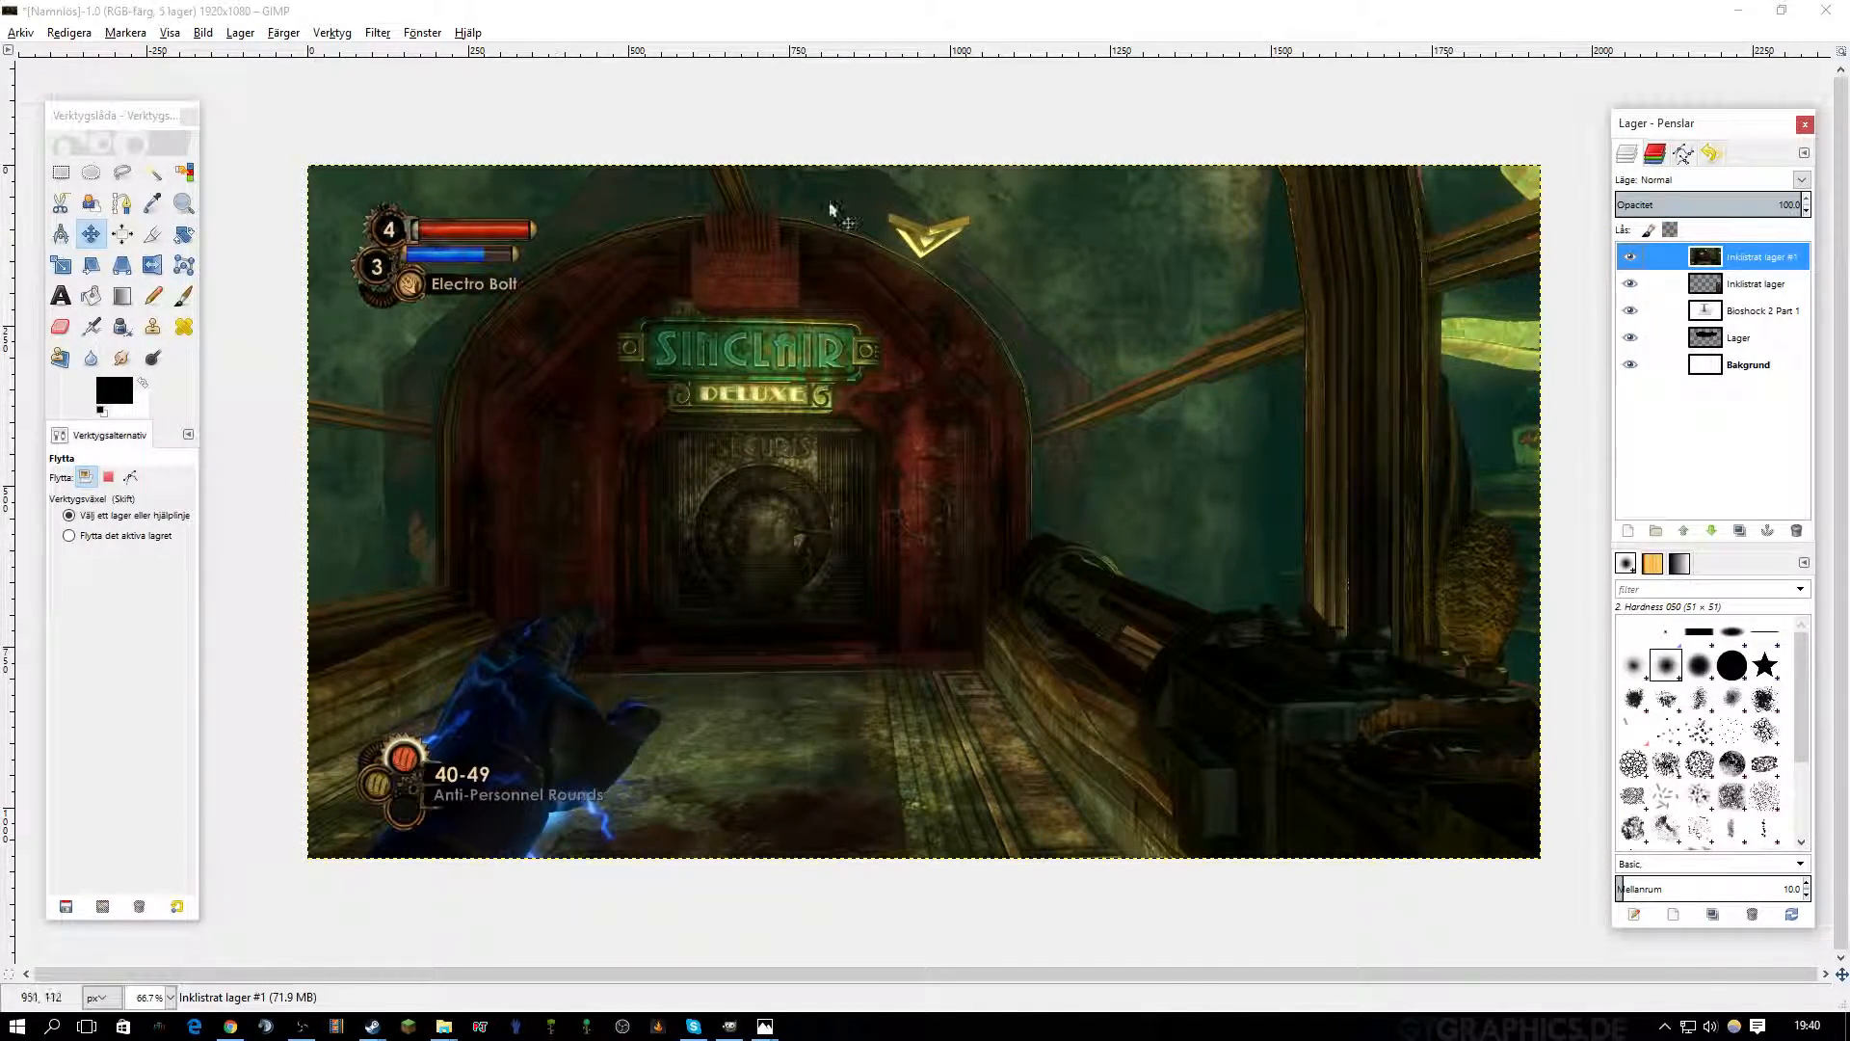
drag(1769, 258, 1721, 358)
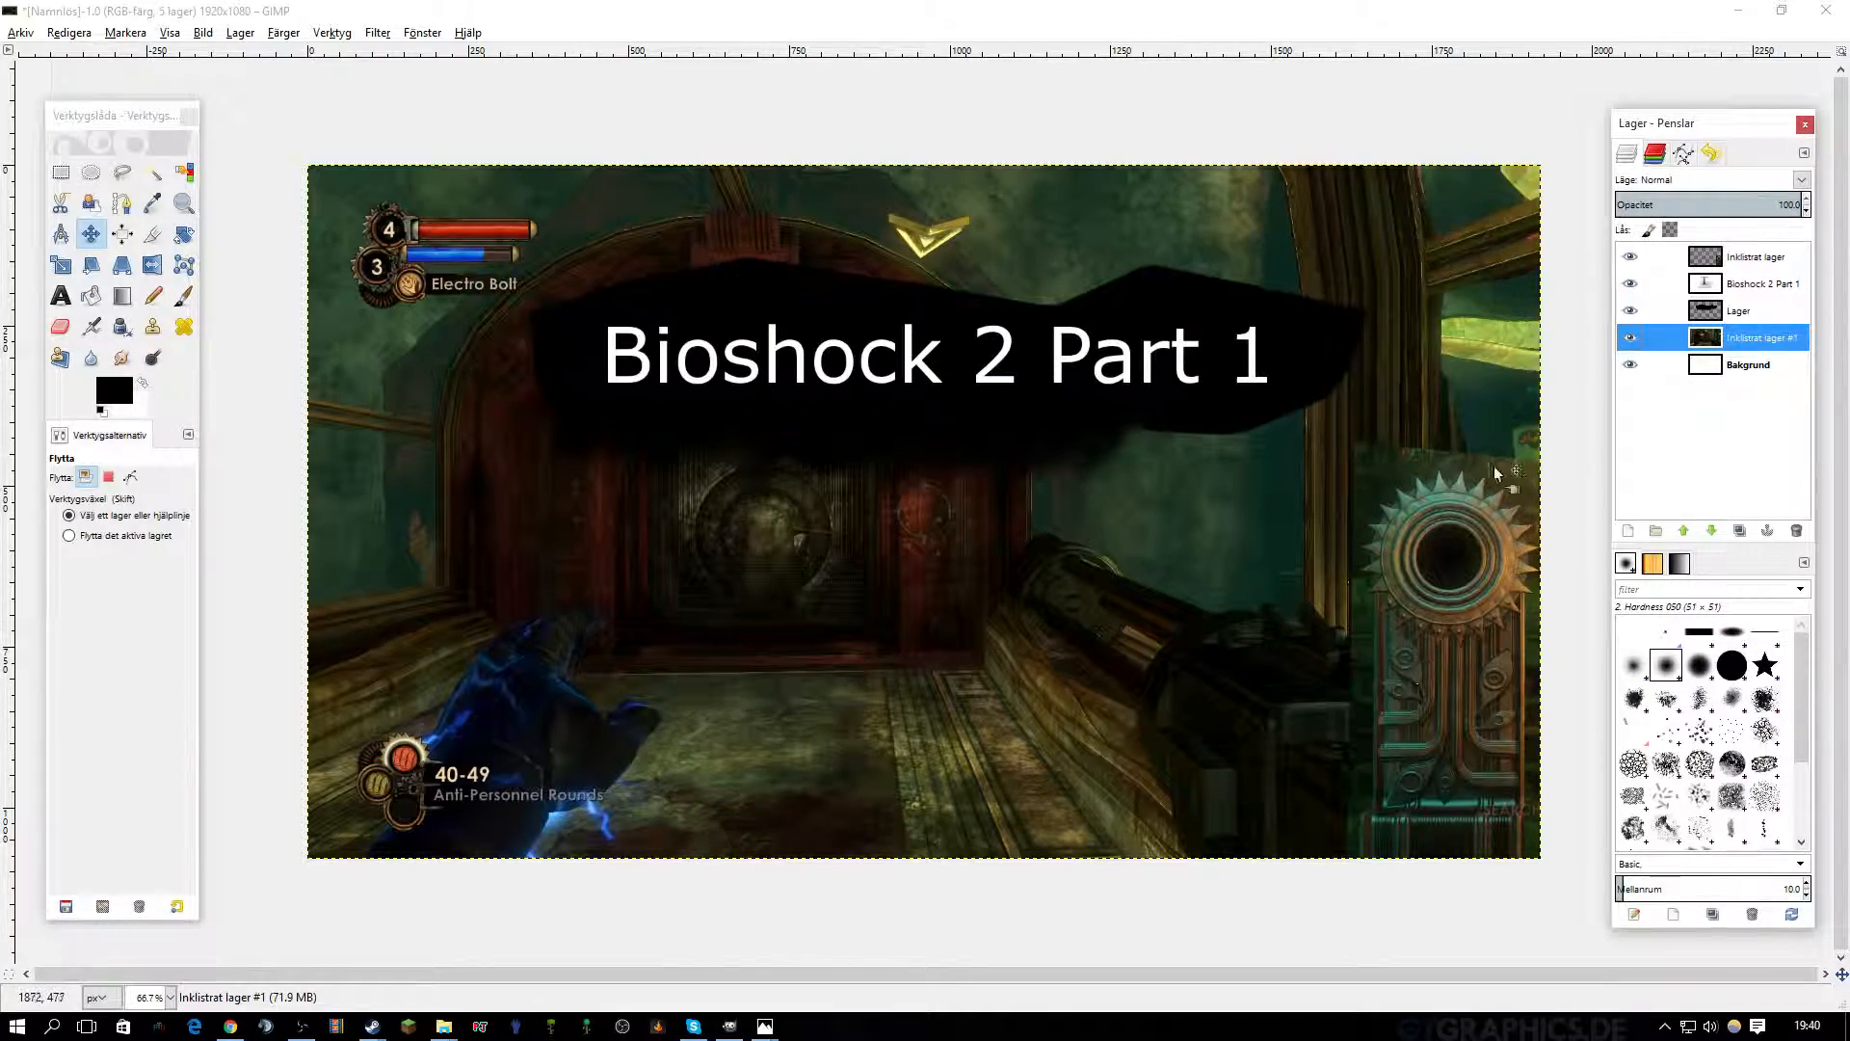
click(764, 1024)
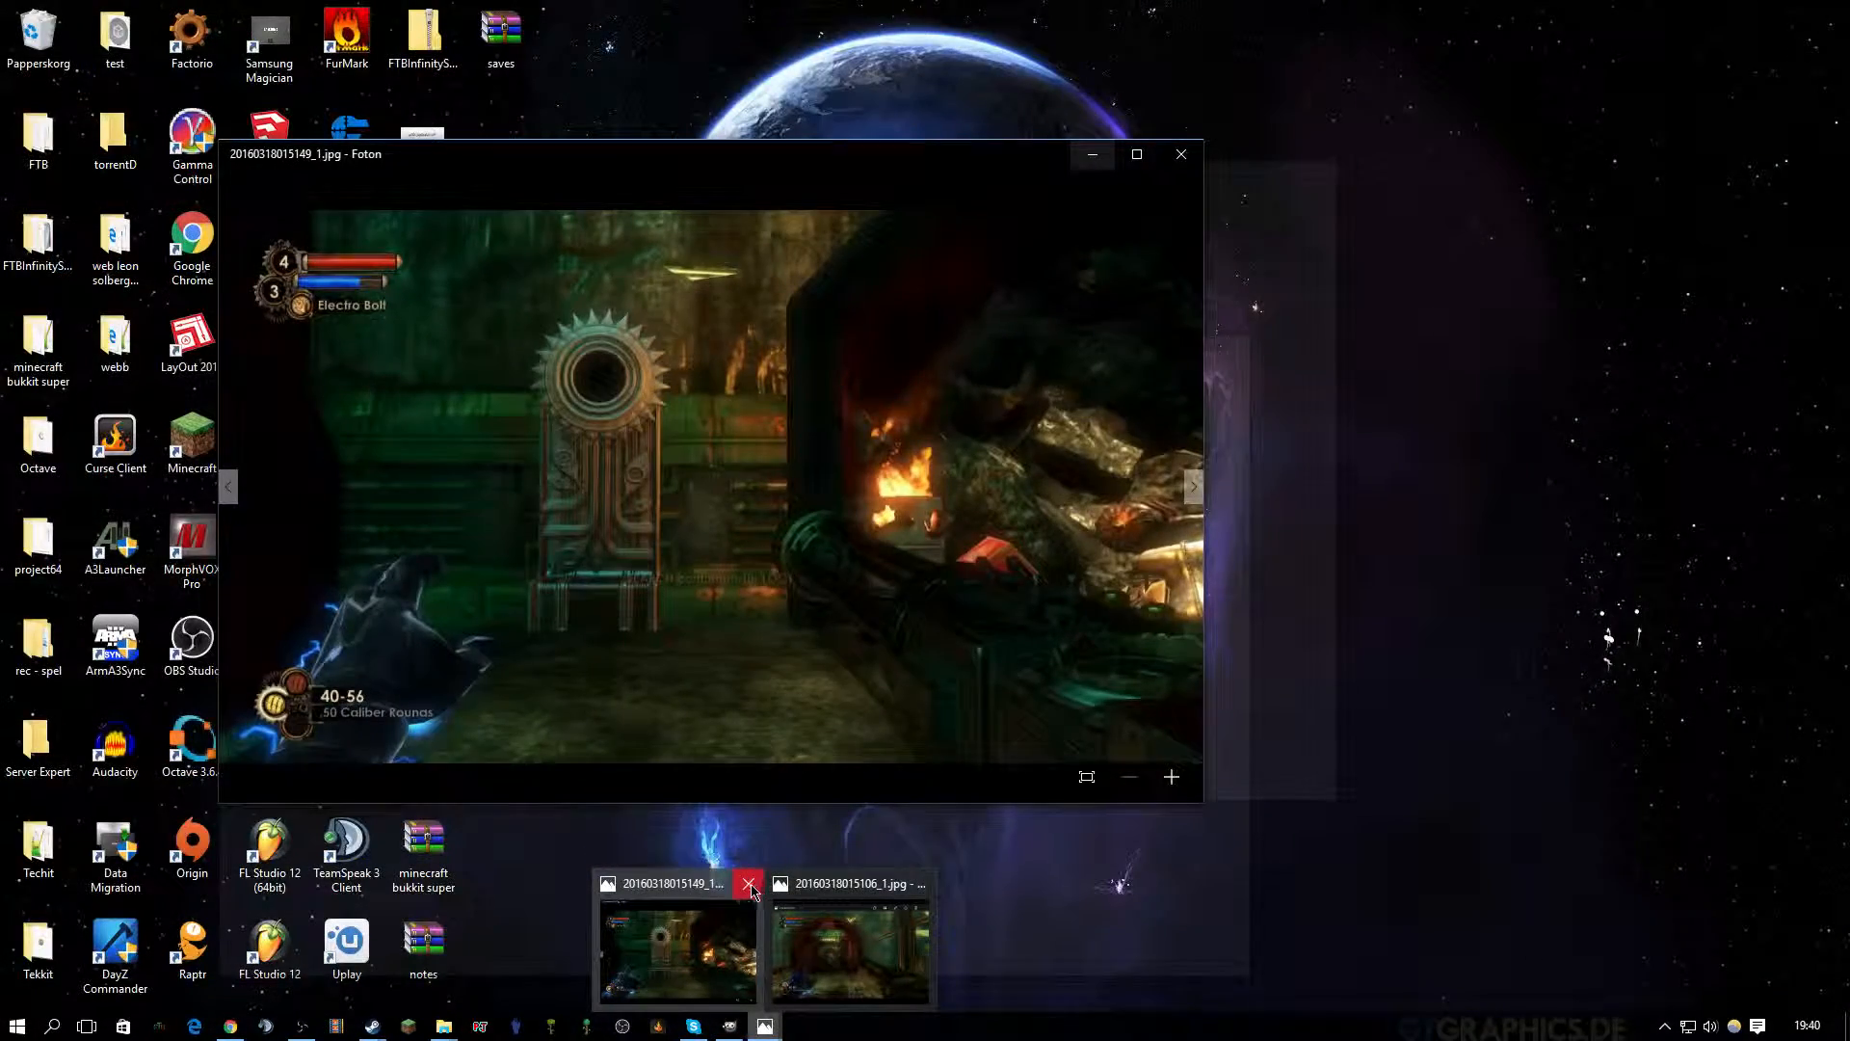
click(750, 884)
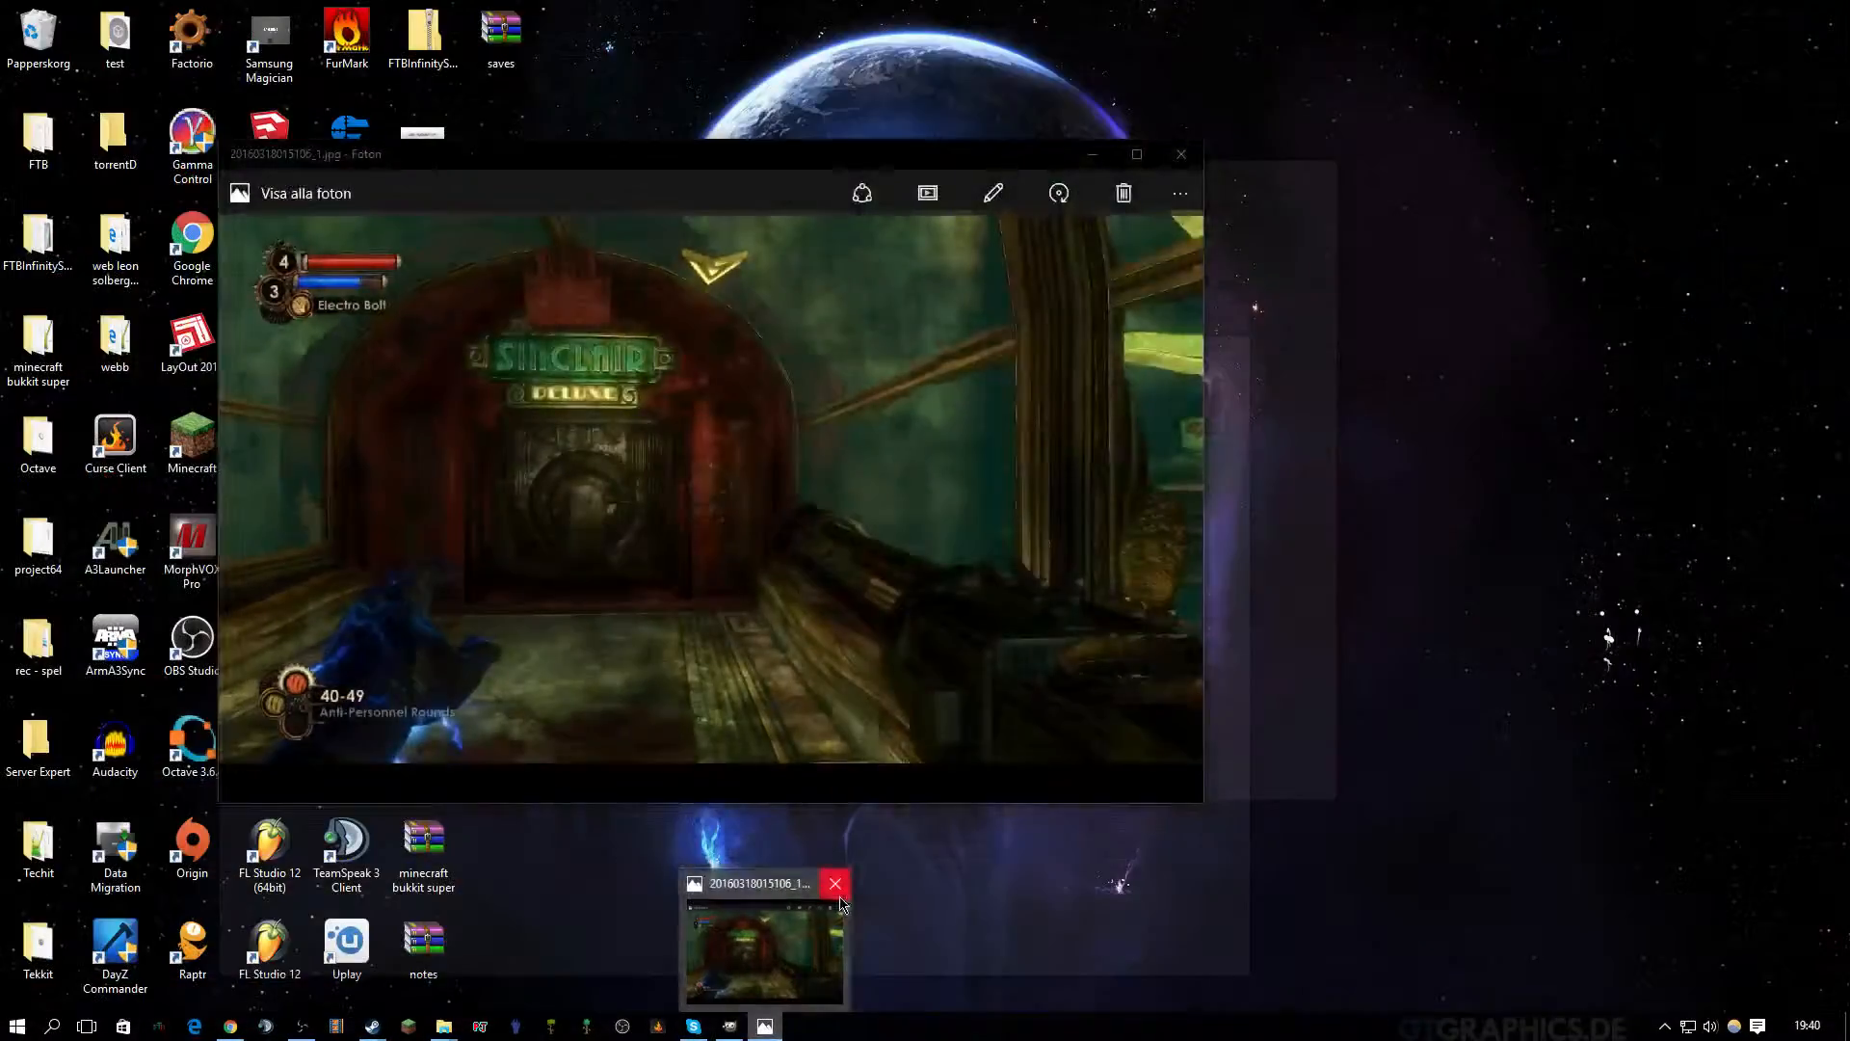
click(826, 880)
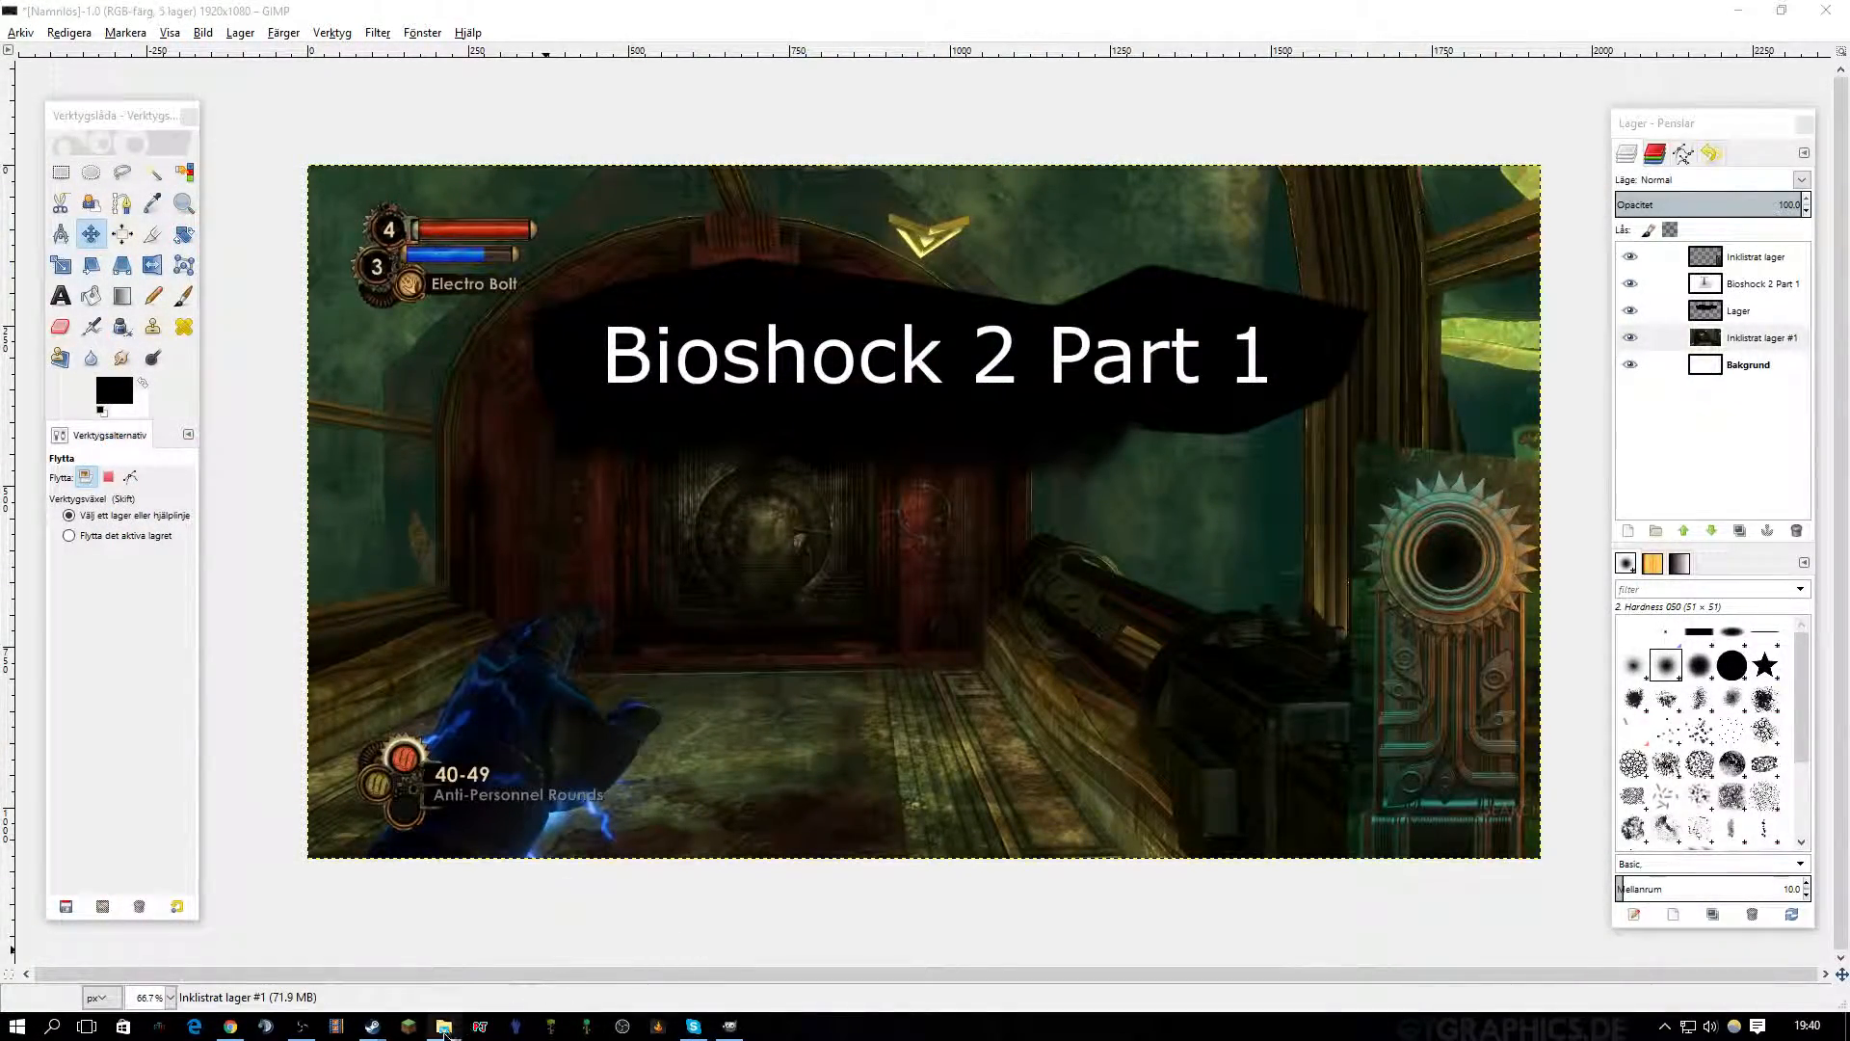
mouse_move(444, 1031)
click(495, 958)
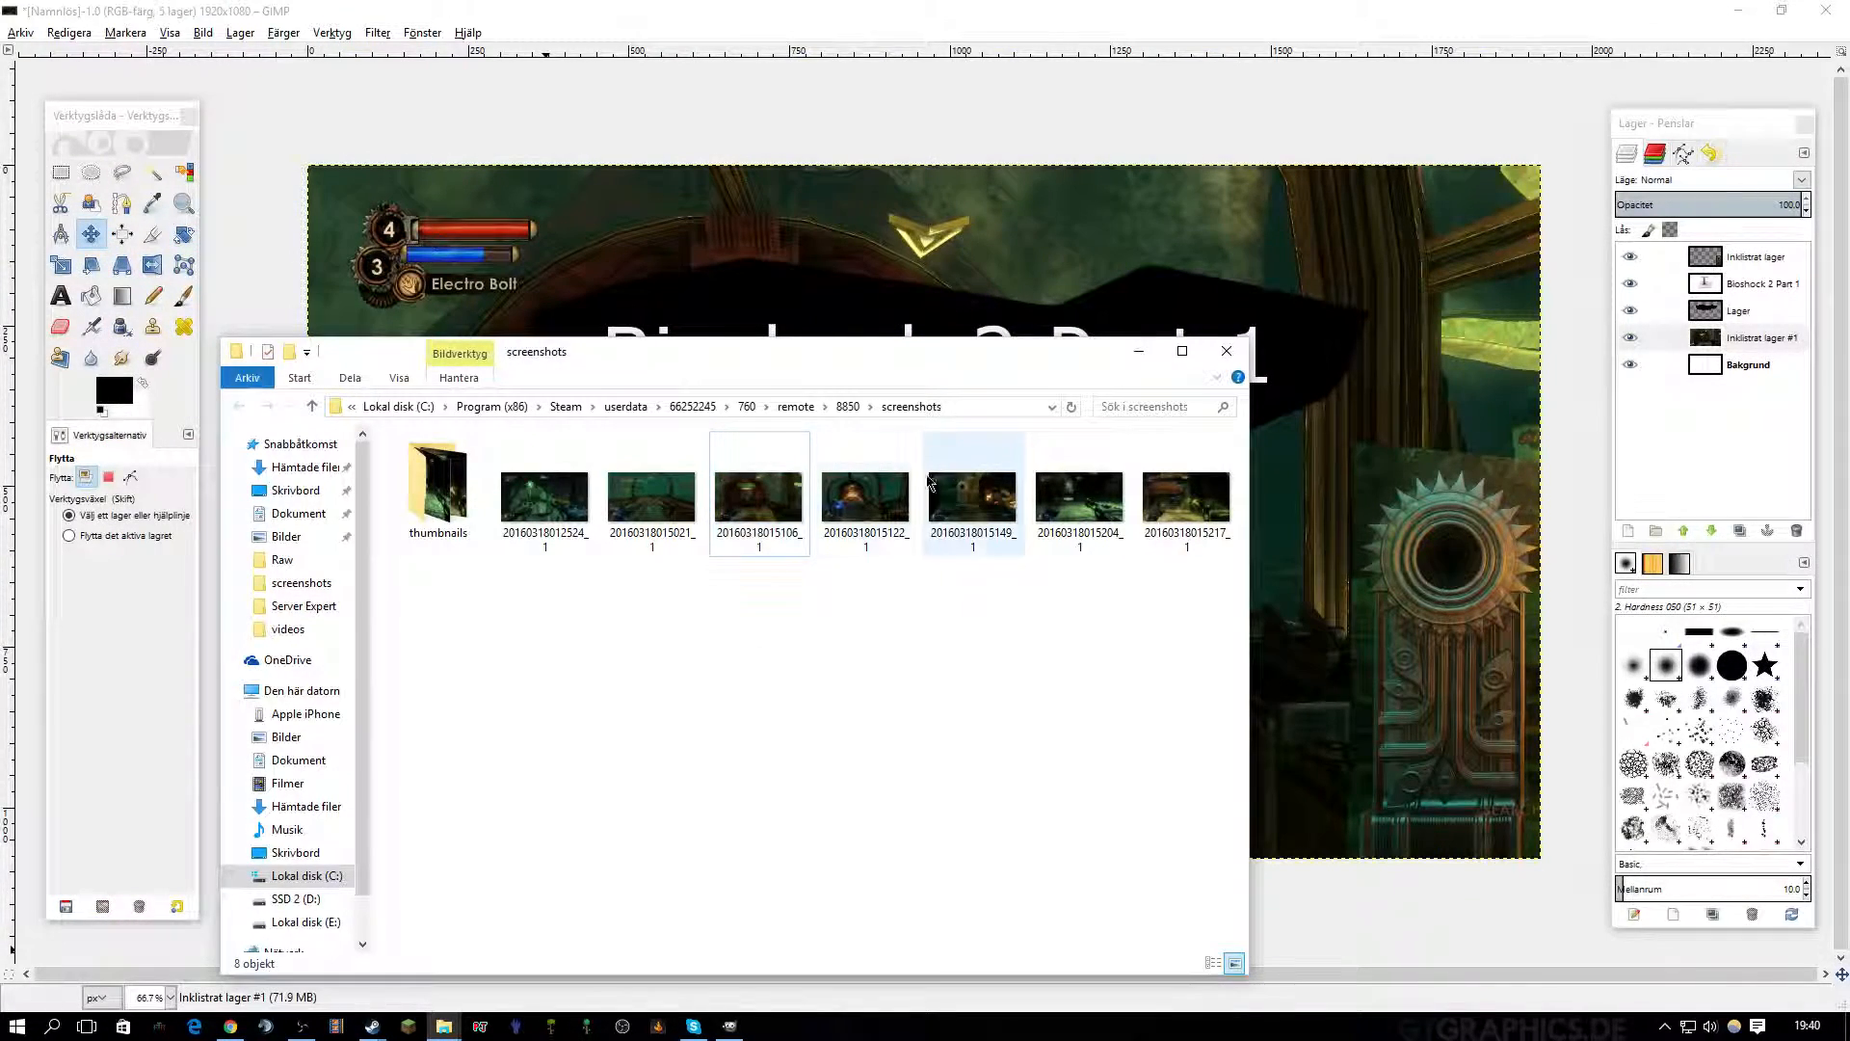
double_click(1089, 510)
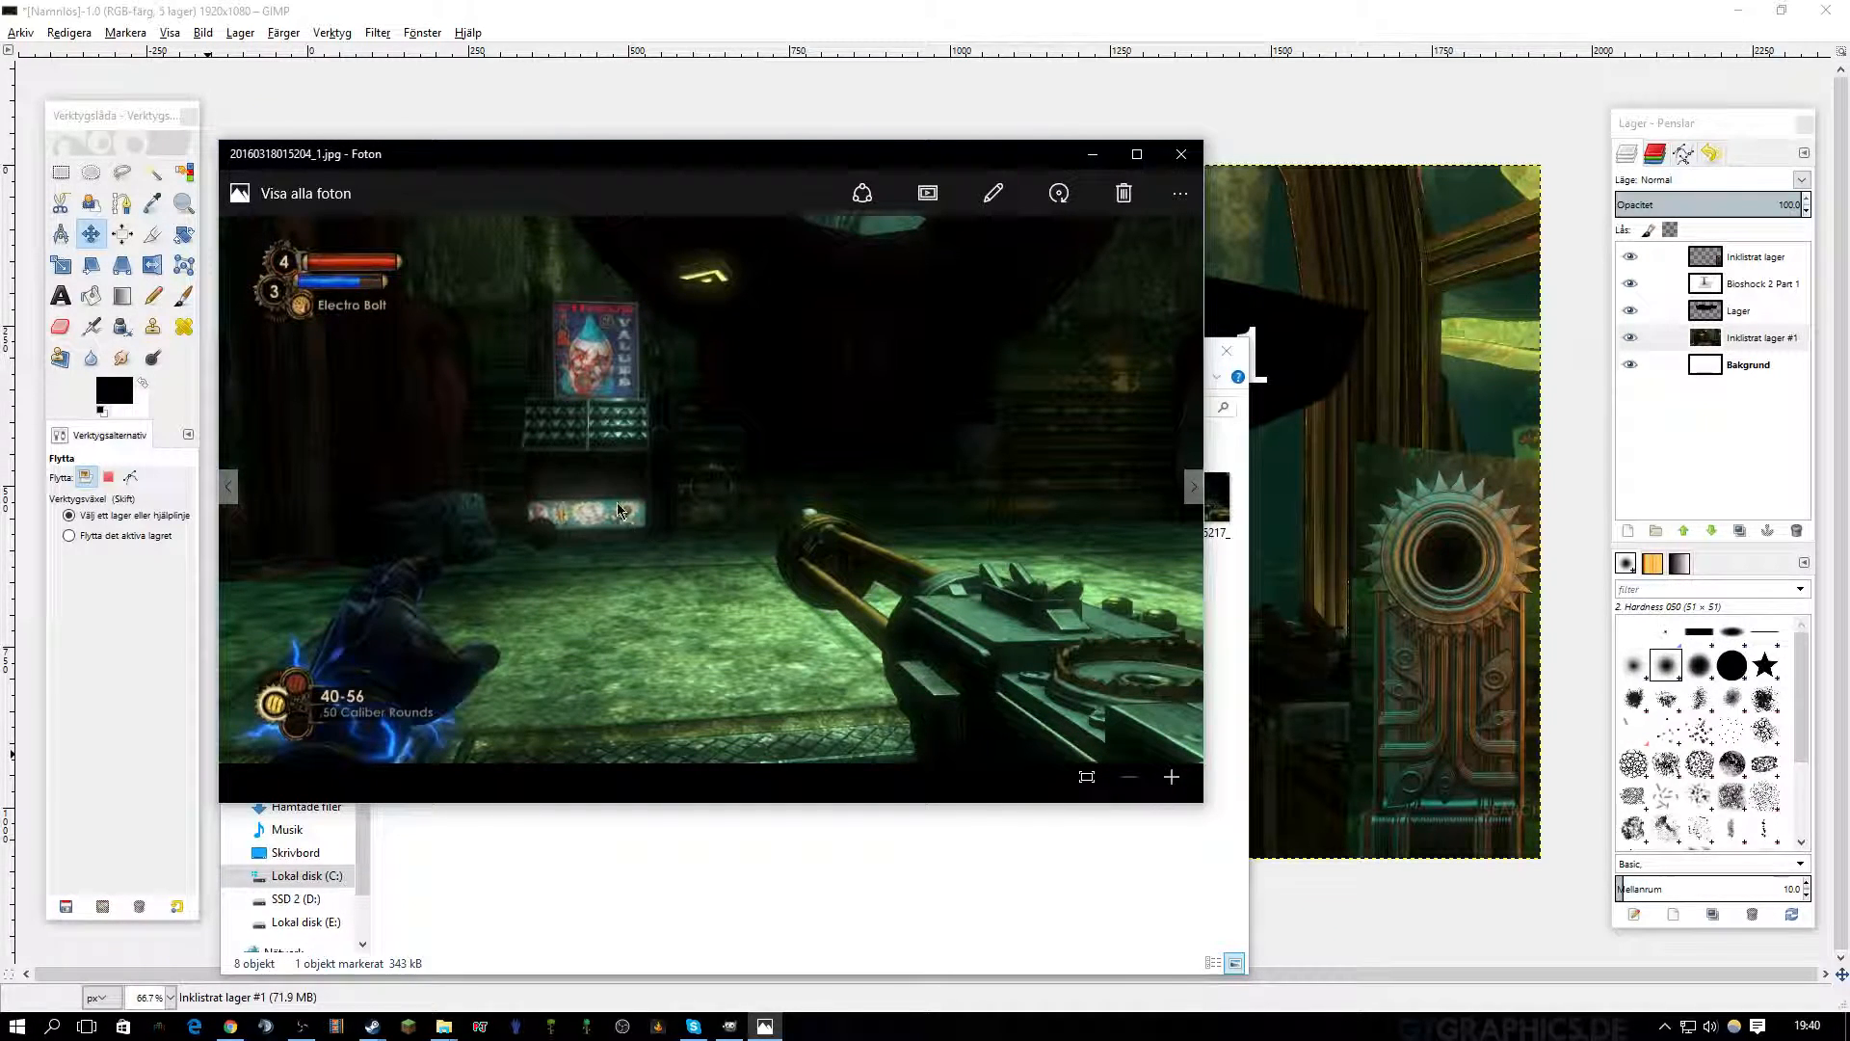
right_click(694, 479)
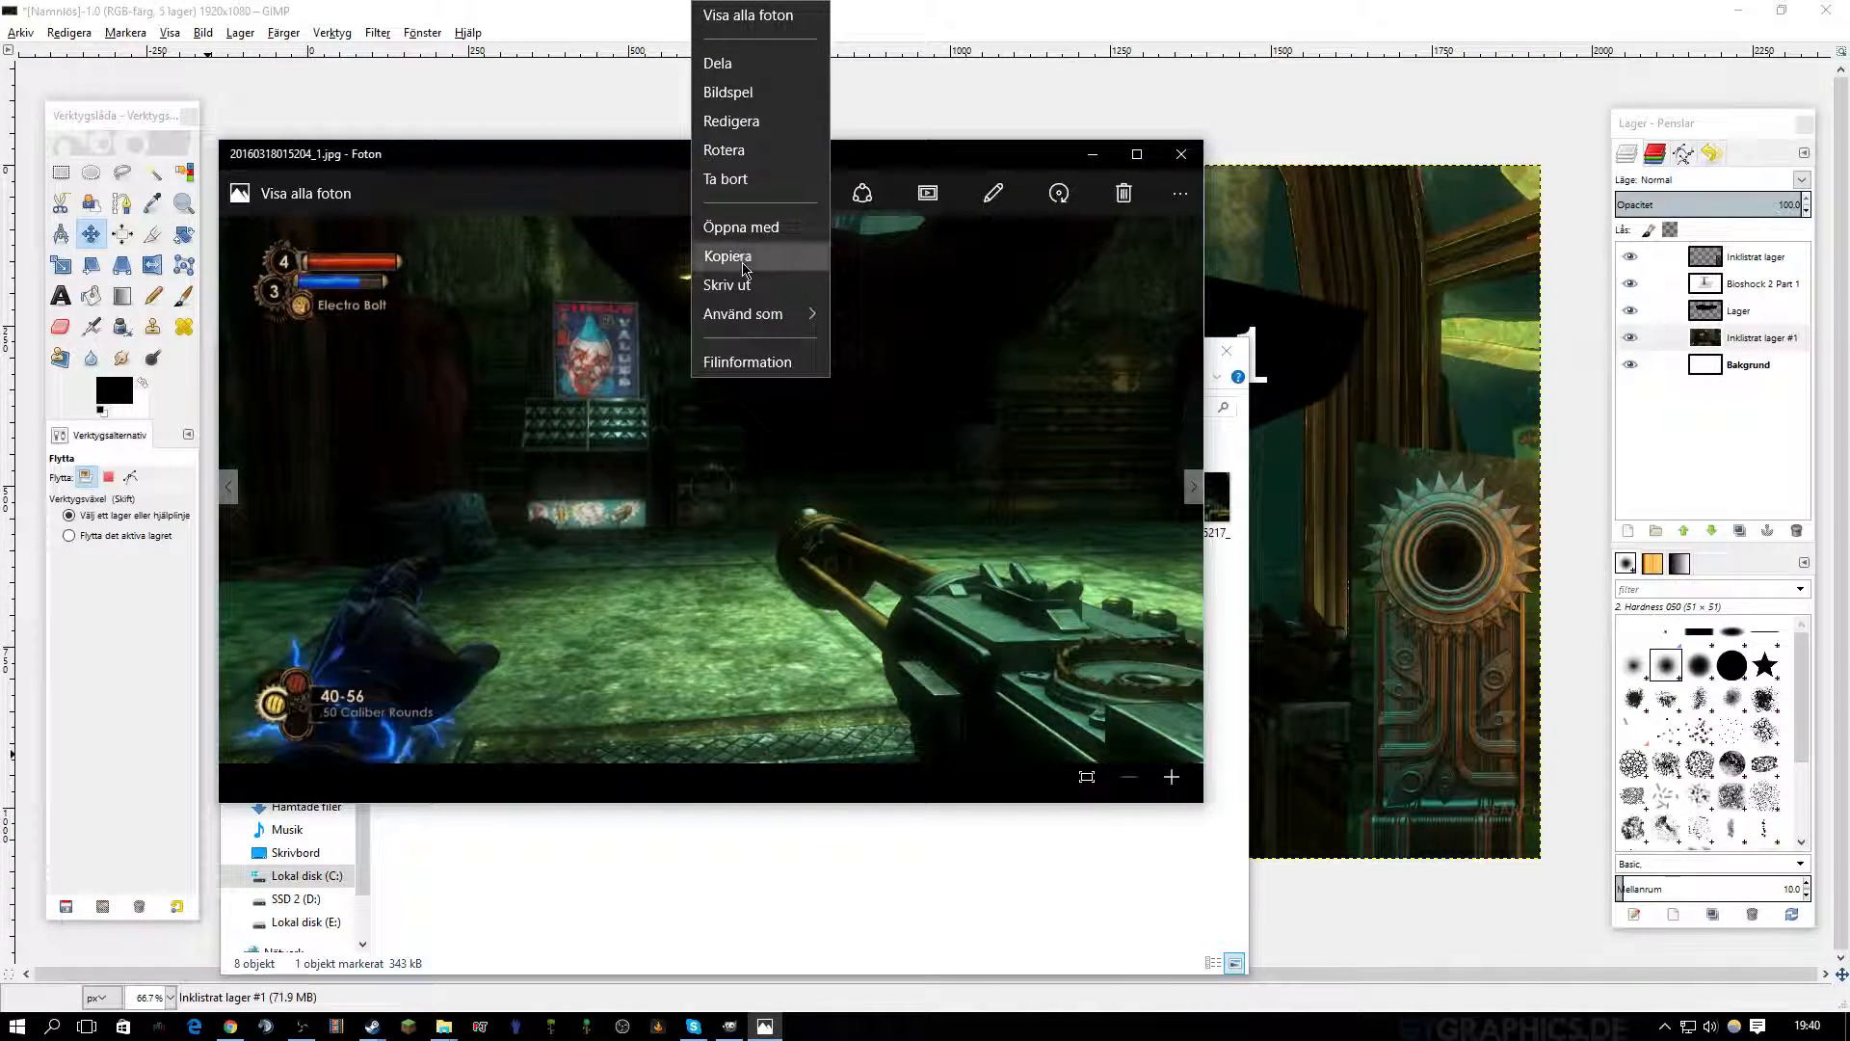
click(711, 254)
click(1181, 154)
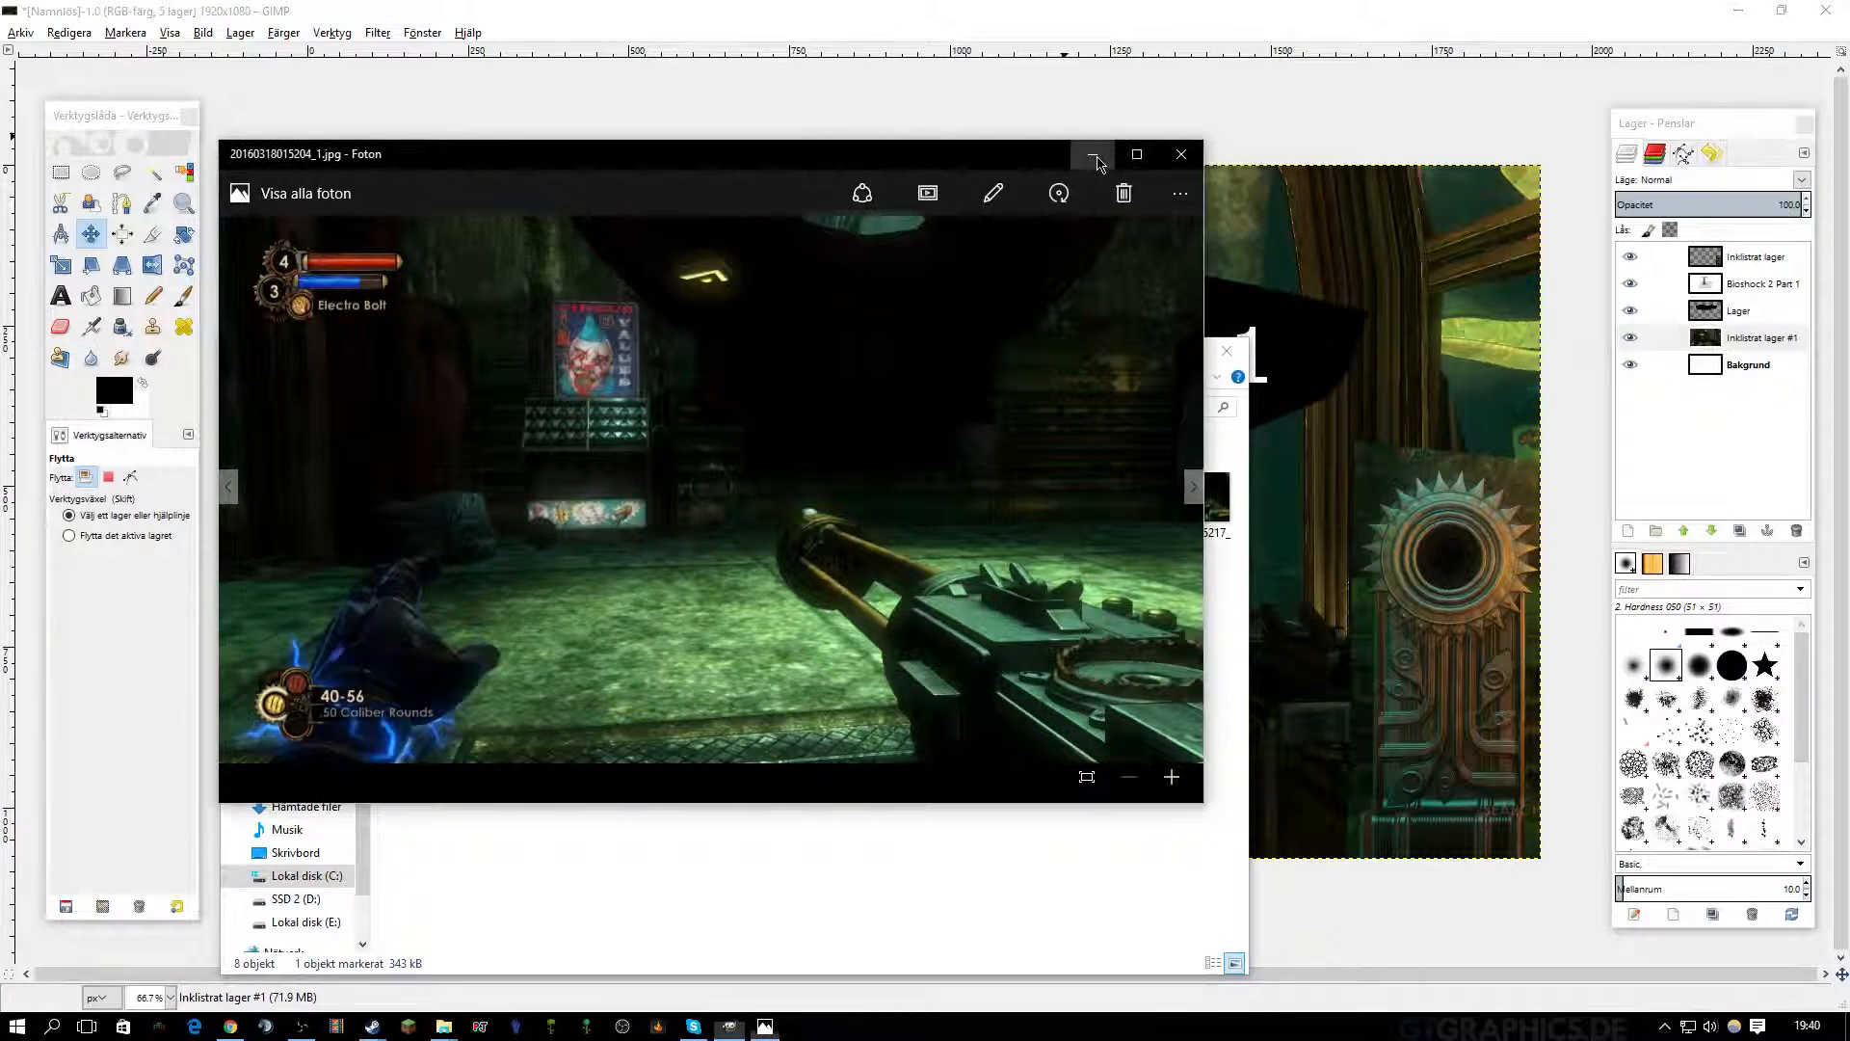
Switch to GIMP, paste the vending machine screenshot into the title image, and turn the floating selection into a new layer.
click(1005, 34)
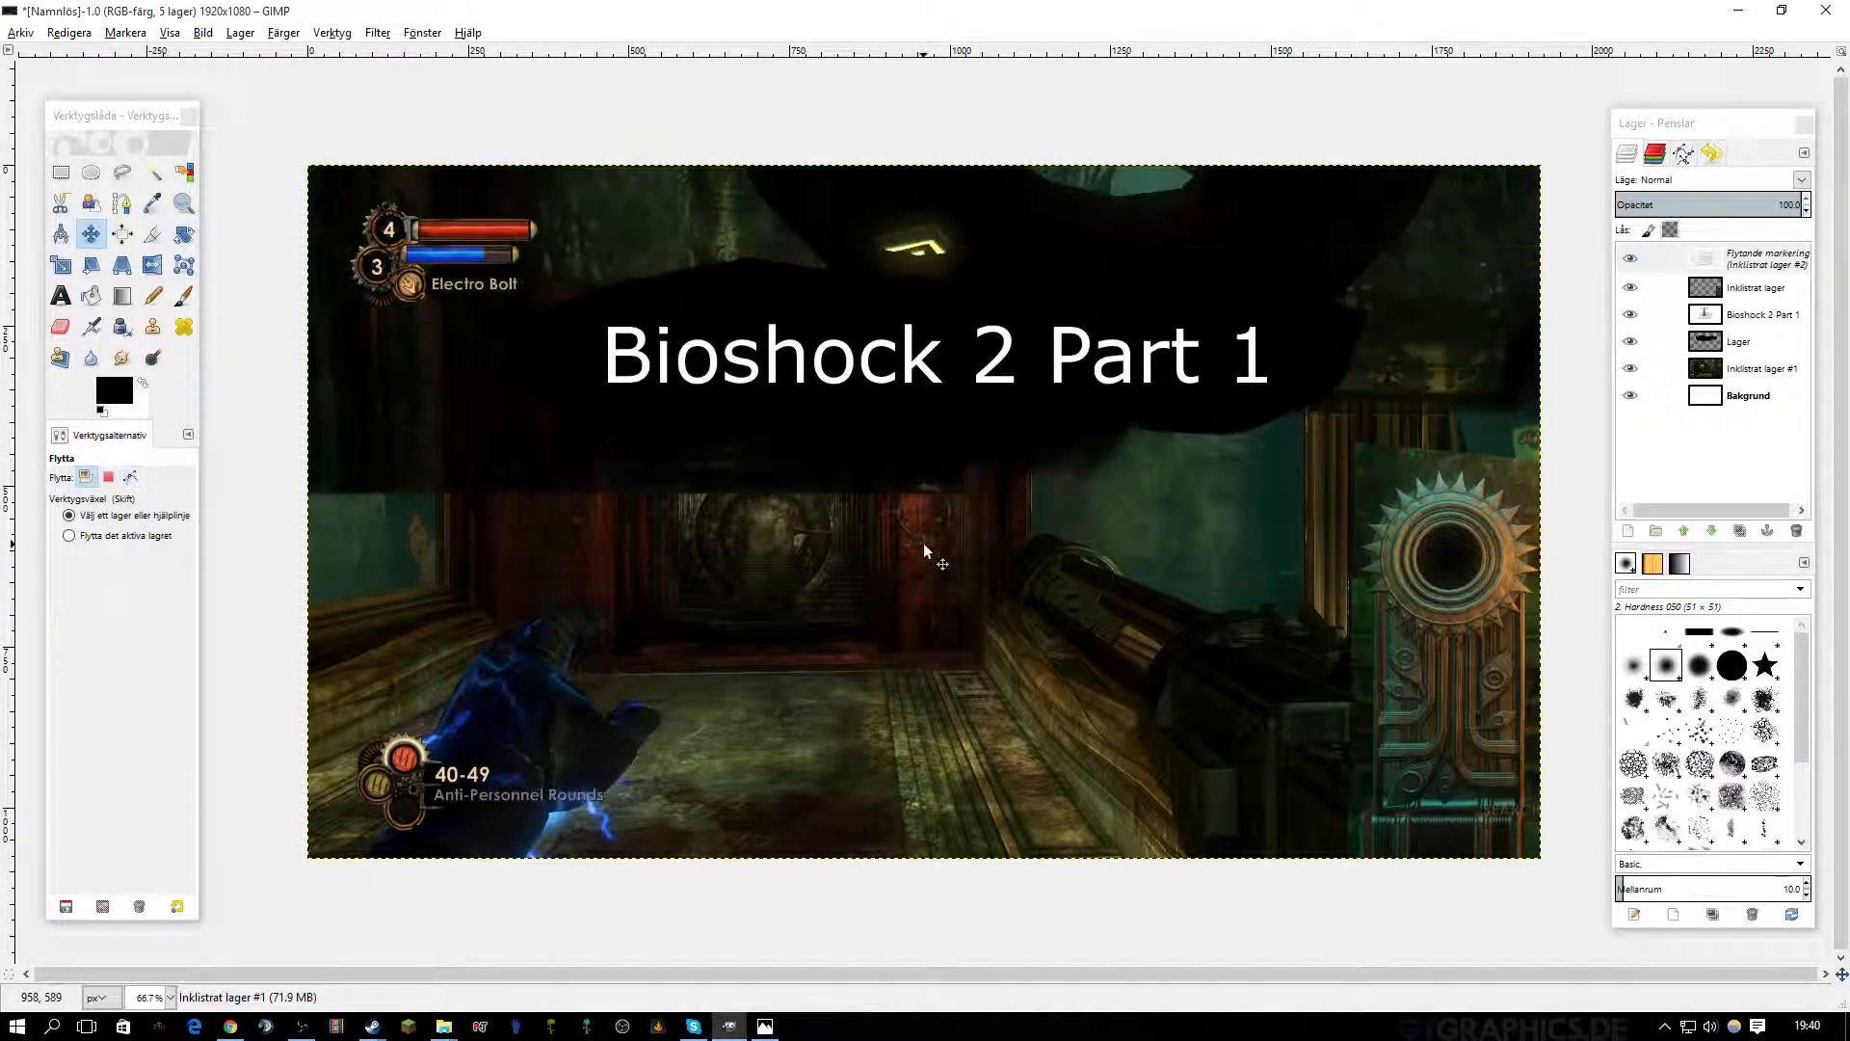
key(ctrl+v)
right_click(1727, 436)
click(1640, 470)
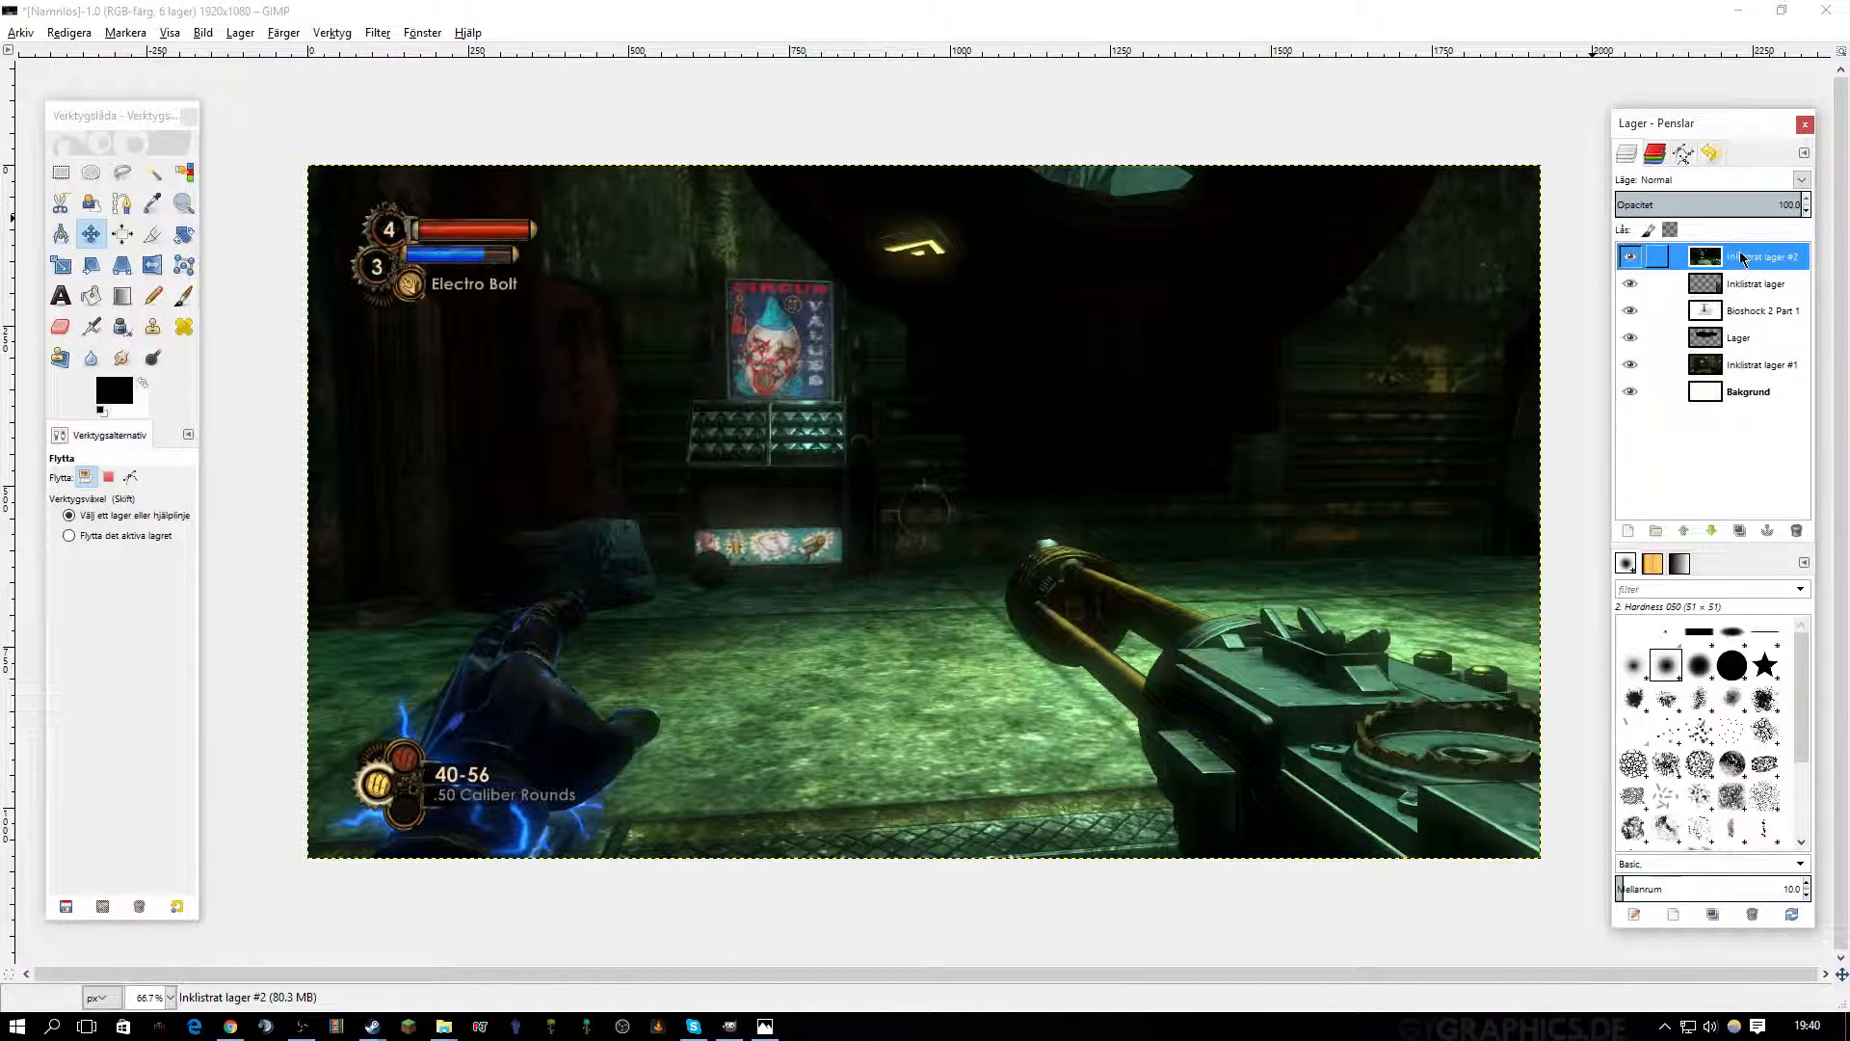
right_click(1704, 441)
click(1719, 447)
click(1630, 534)
Outline the Circus of Values vending machine in the pasted screenshot with a closed polygonal Free Select selection.
click(122, 172)
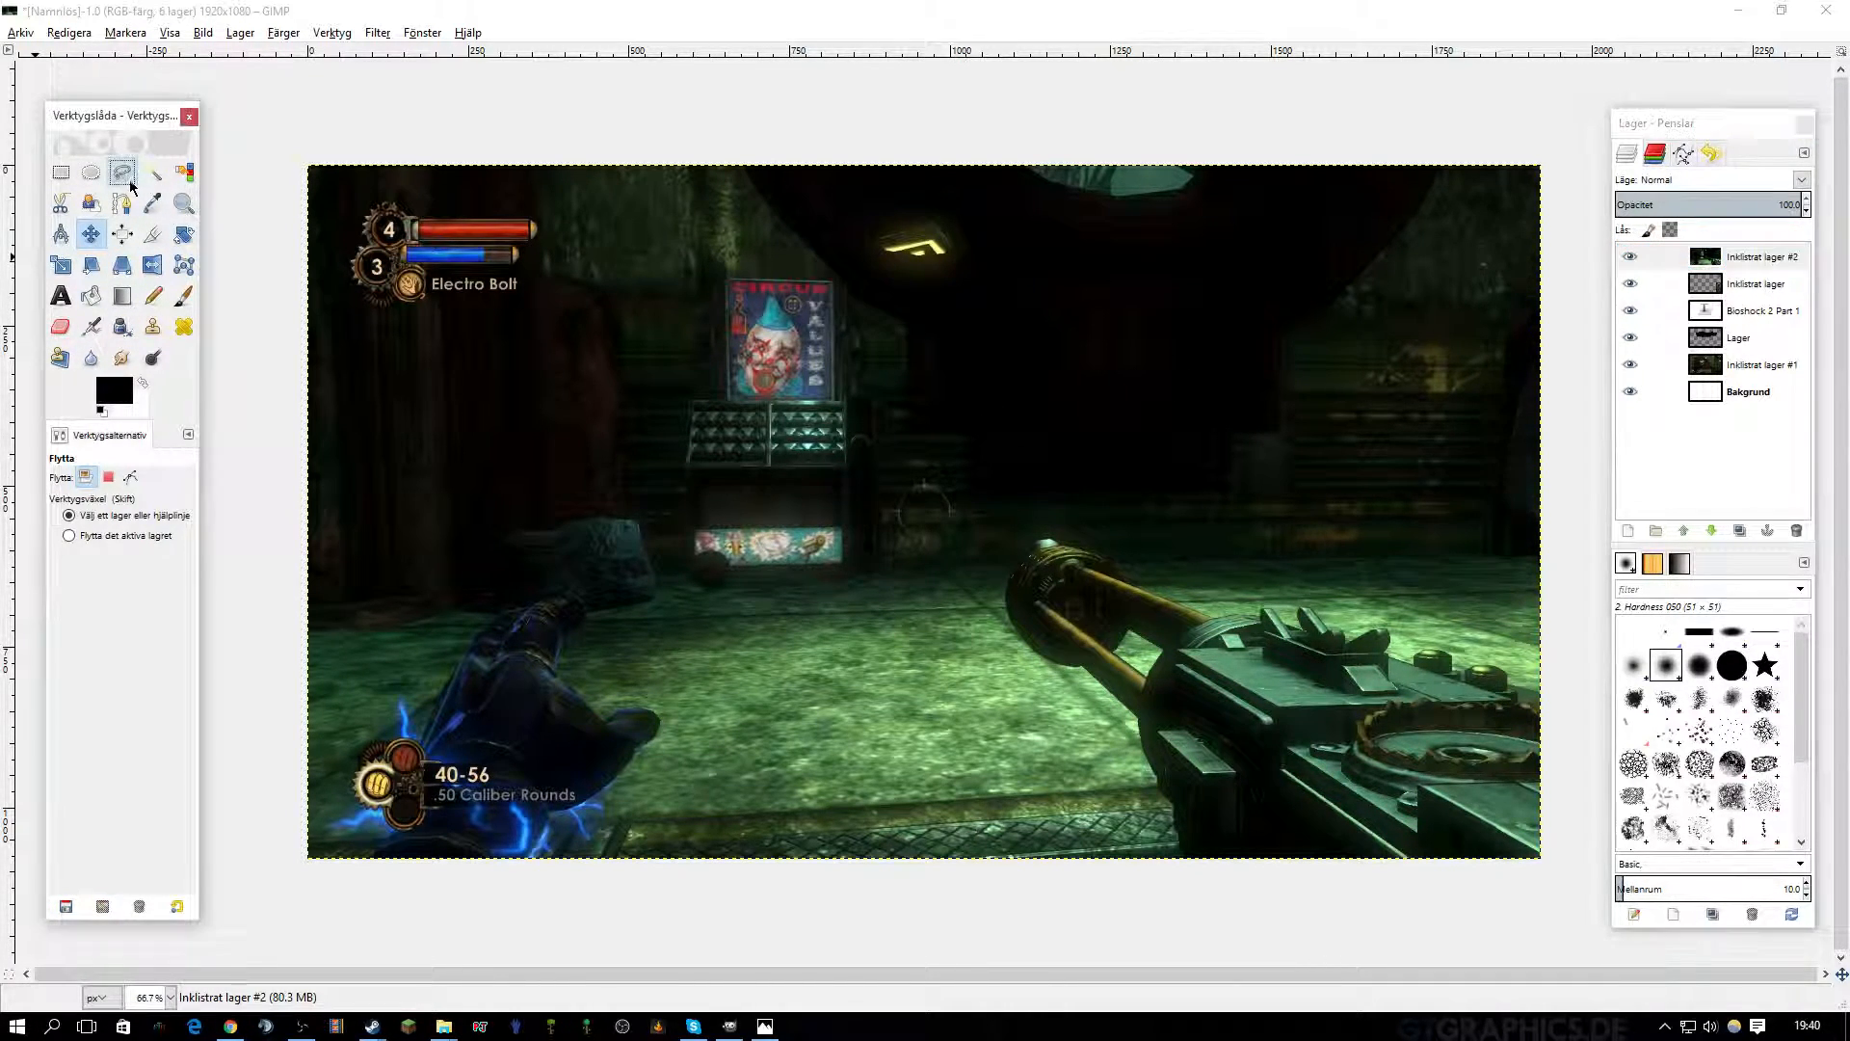
click(683, 602)
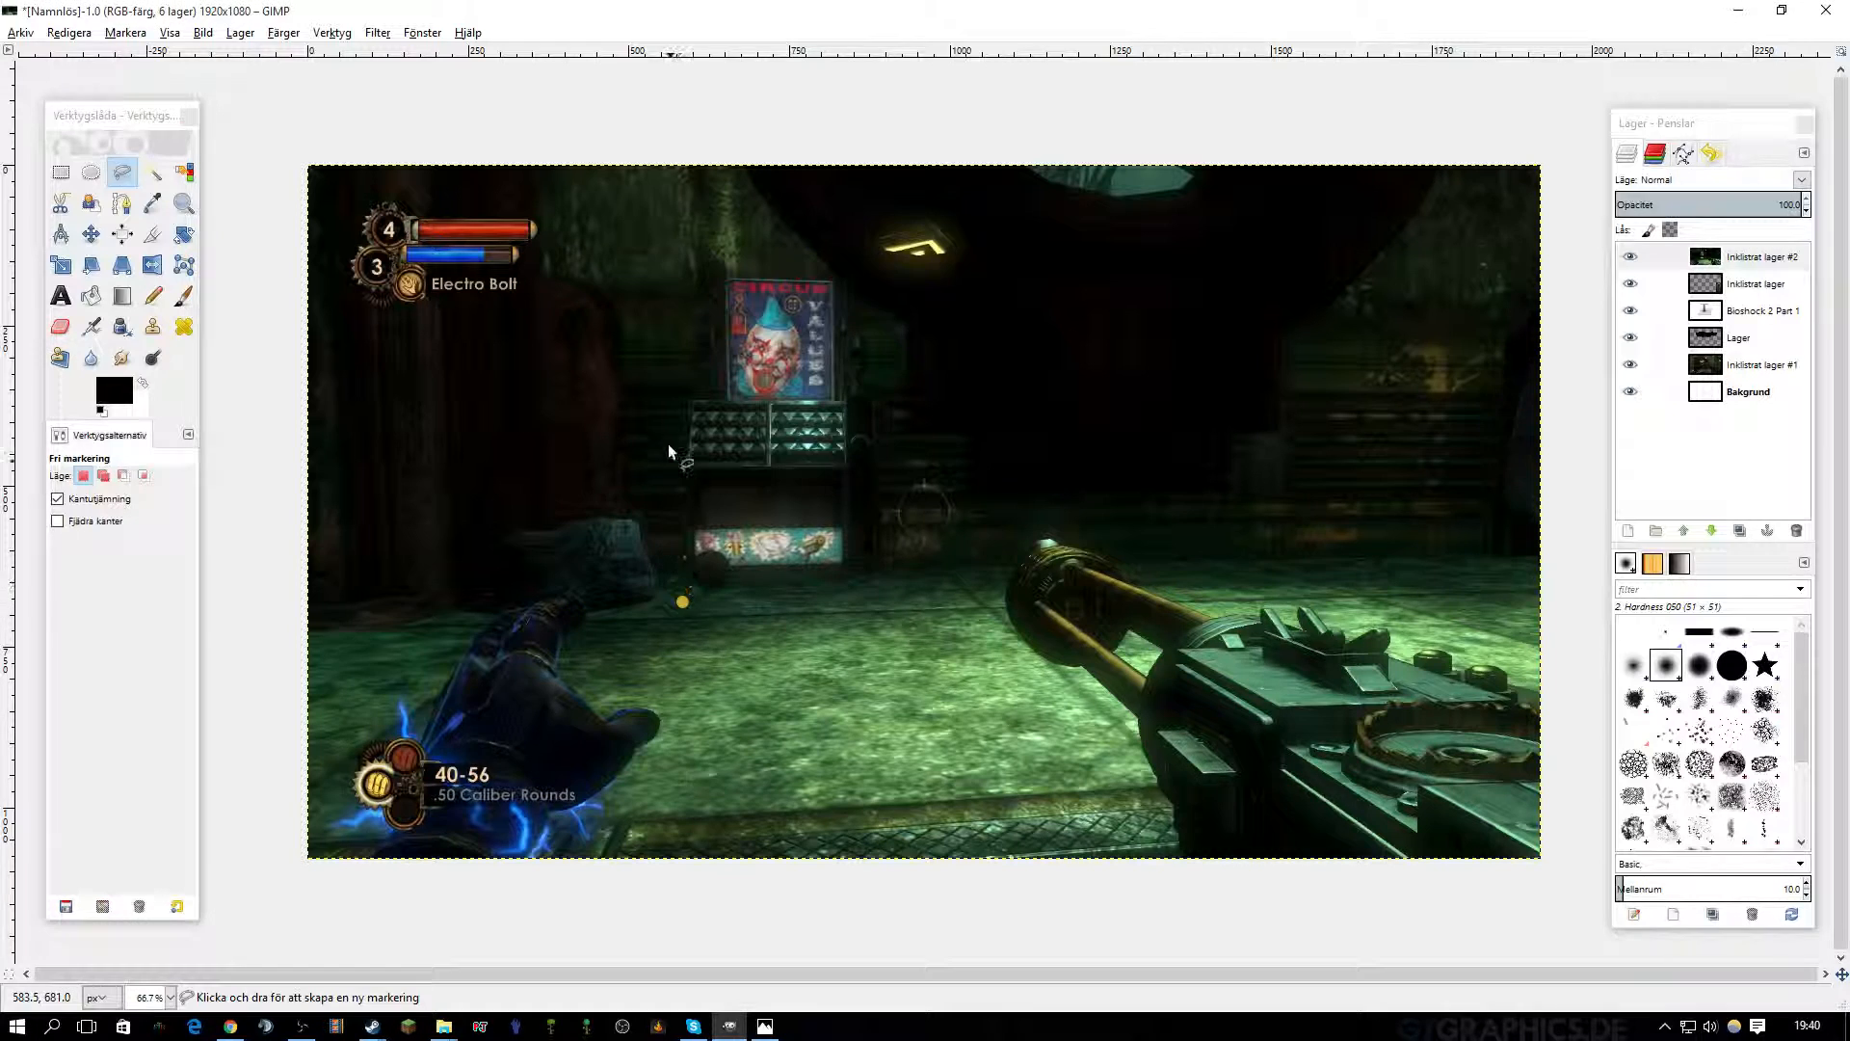
click(671, 396)
click(689, 378)
click(682, 285)
click(742, 254)
click(849, 273)
click(885, 336)
click(883, 586)
click(831, 596)
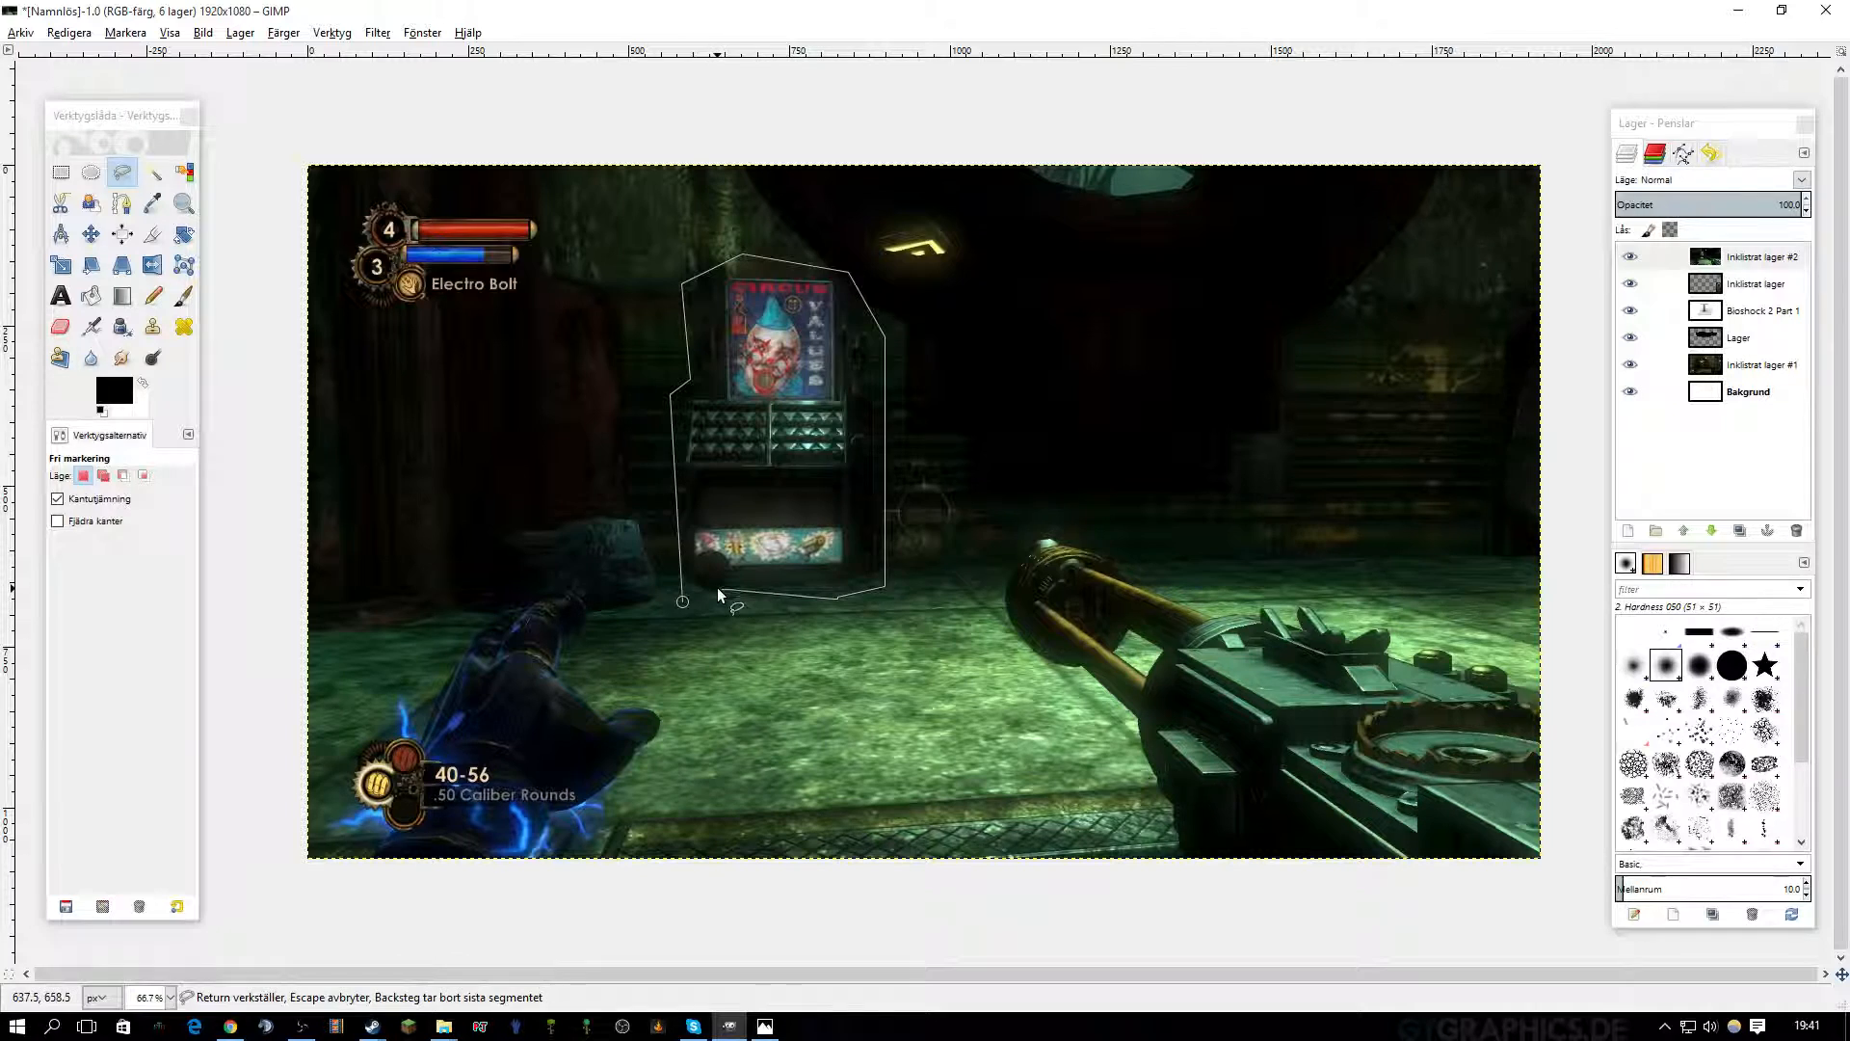
double_click(682, 601)
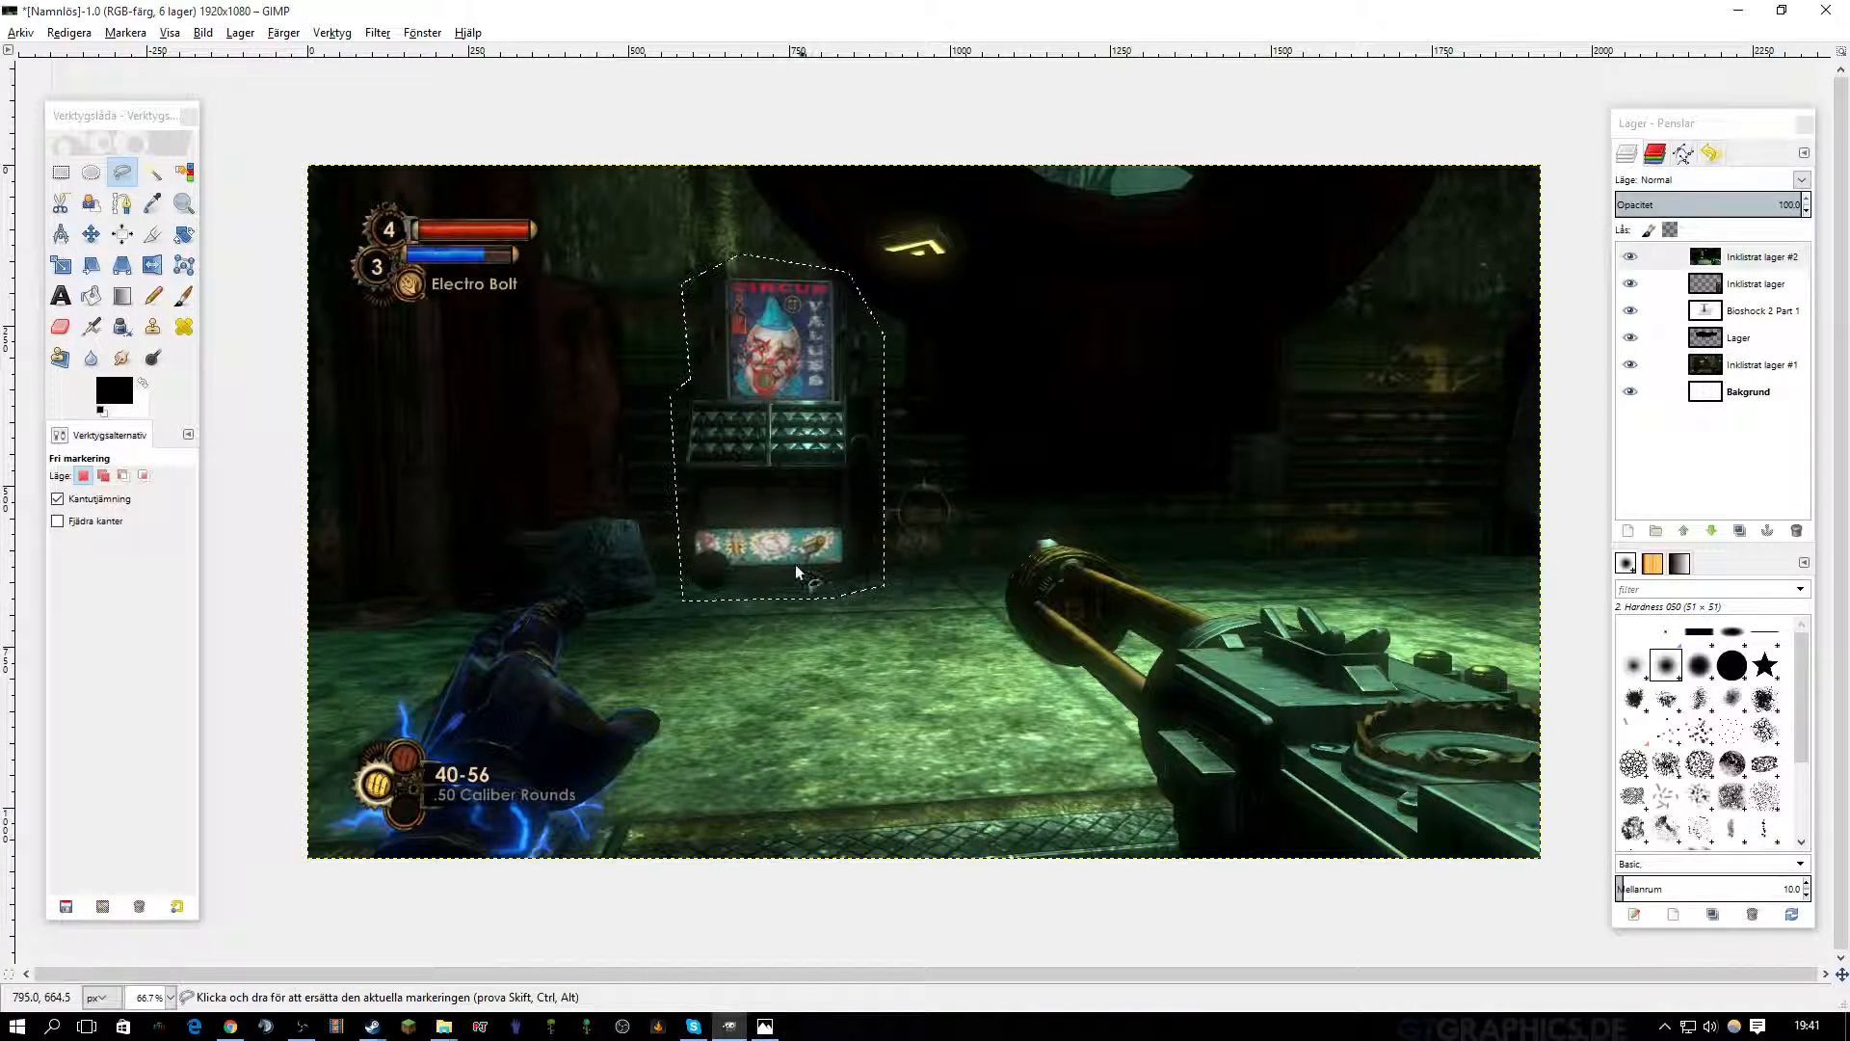
Invert the selection, clear everything around the Circus of Values machine, and move the cut-out to the image's lower-left corner.
right_click(792, 535)
mouse_move(848, 587)
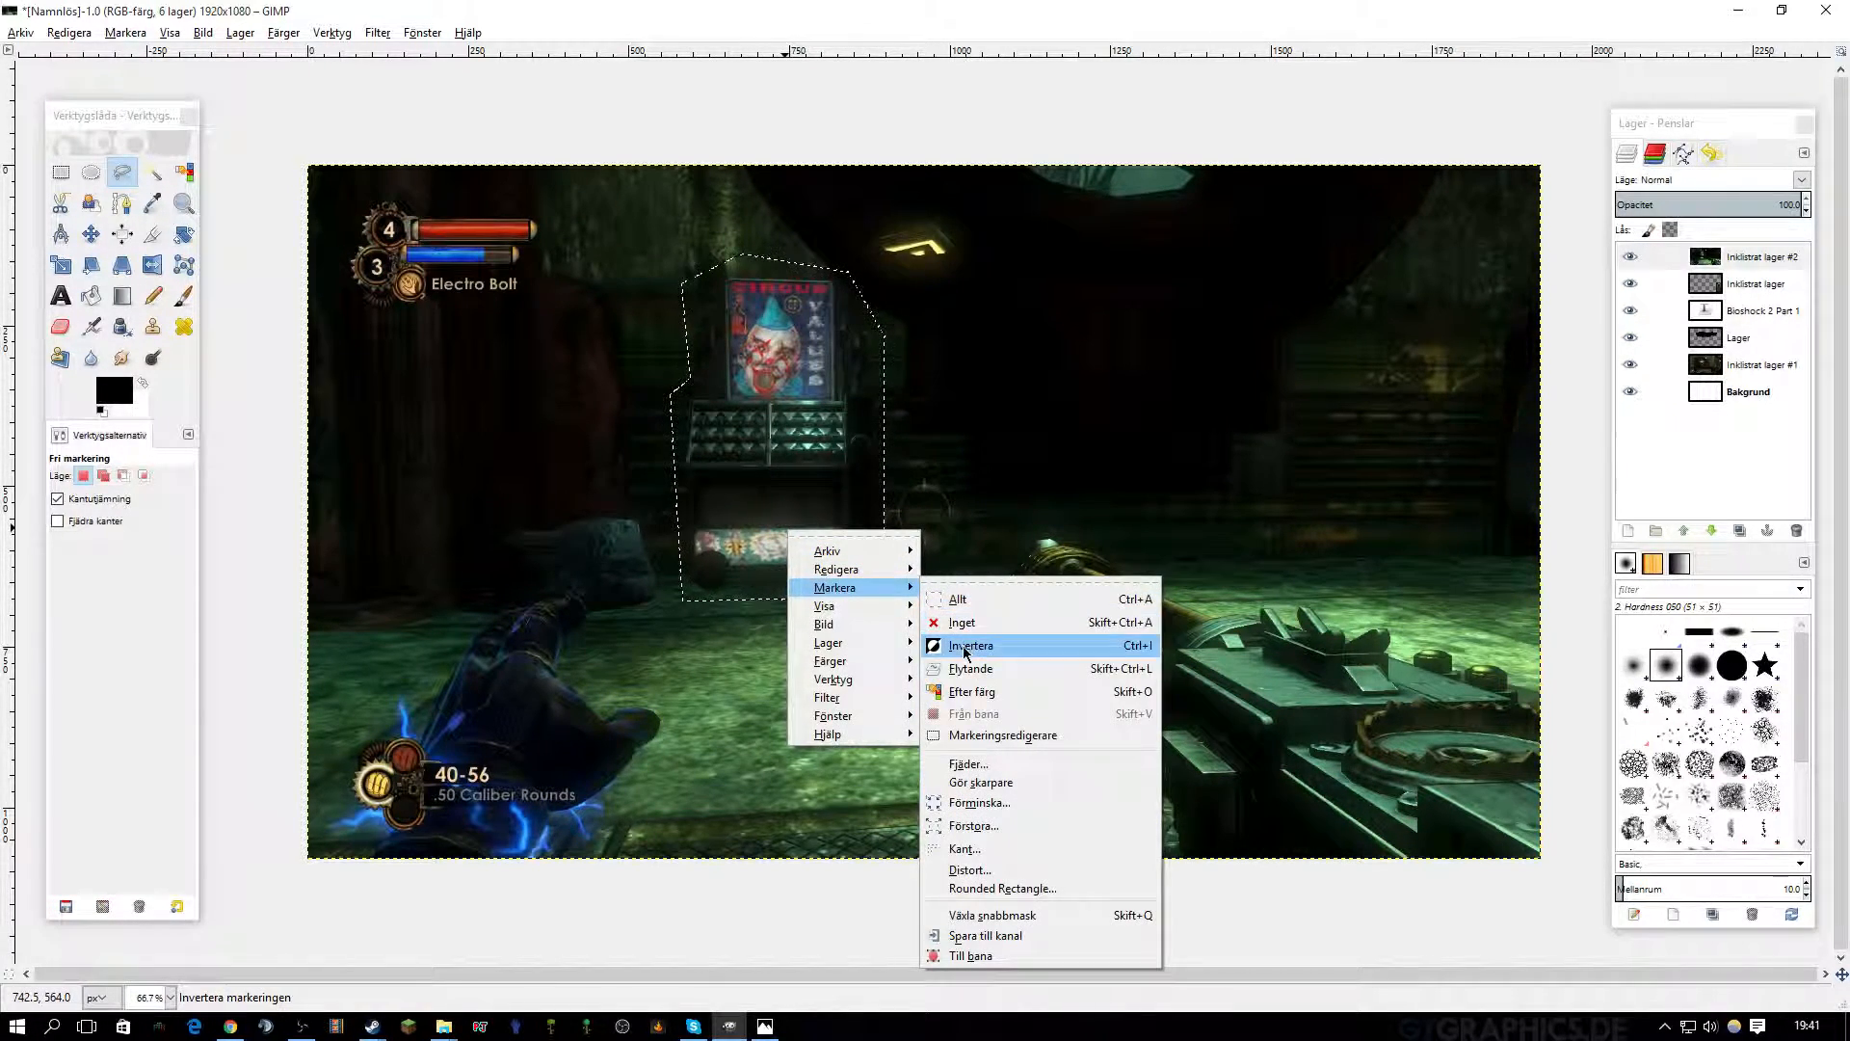
click(954, 644)
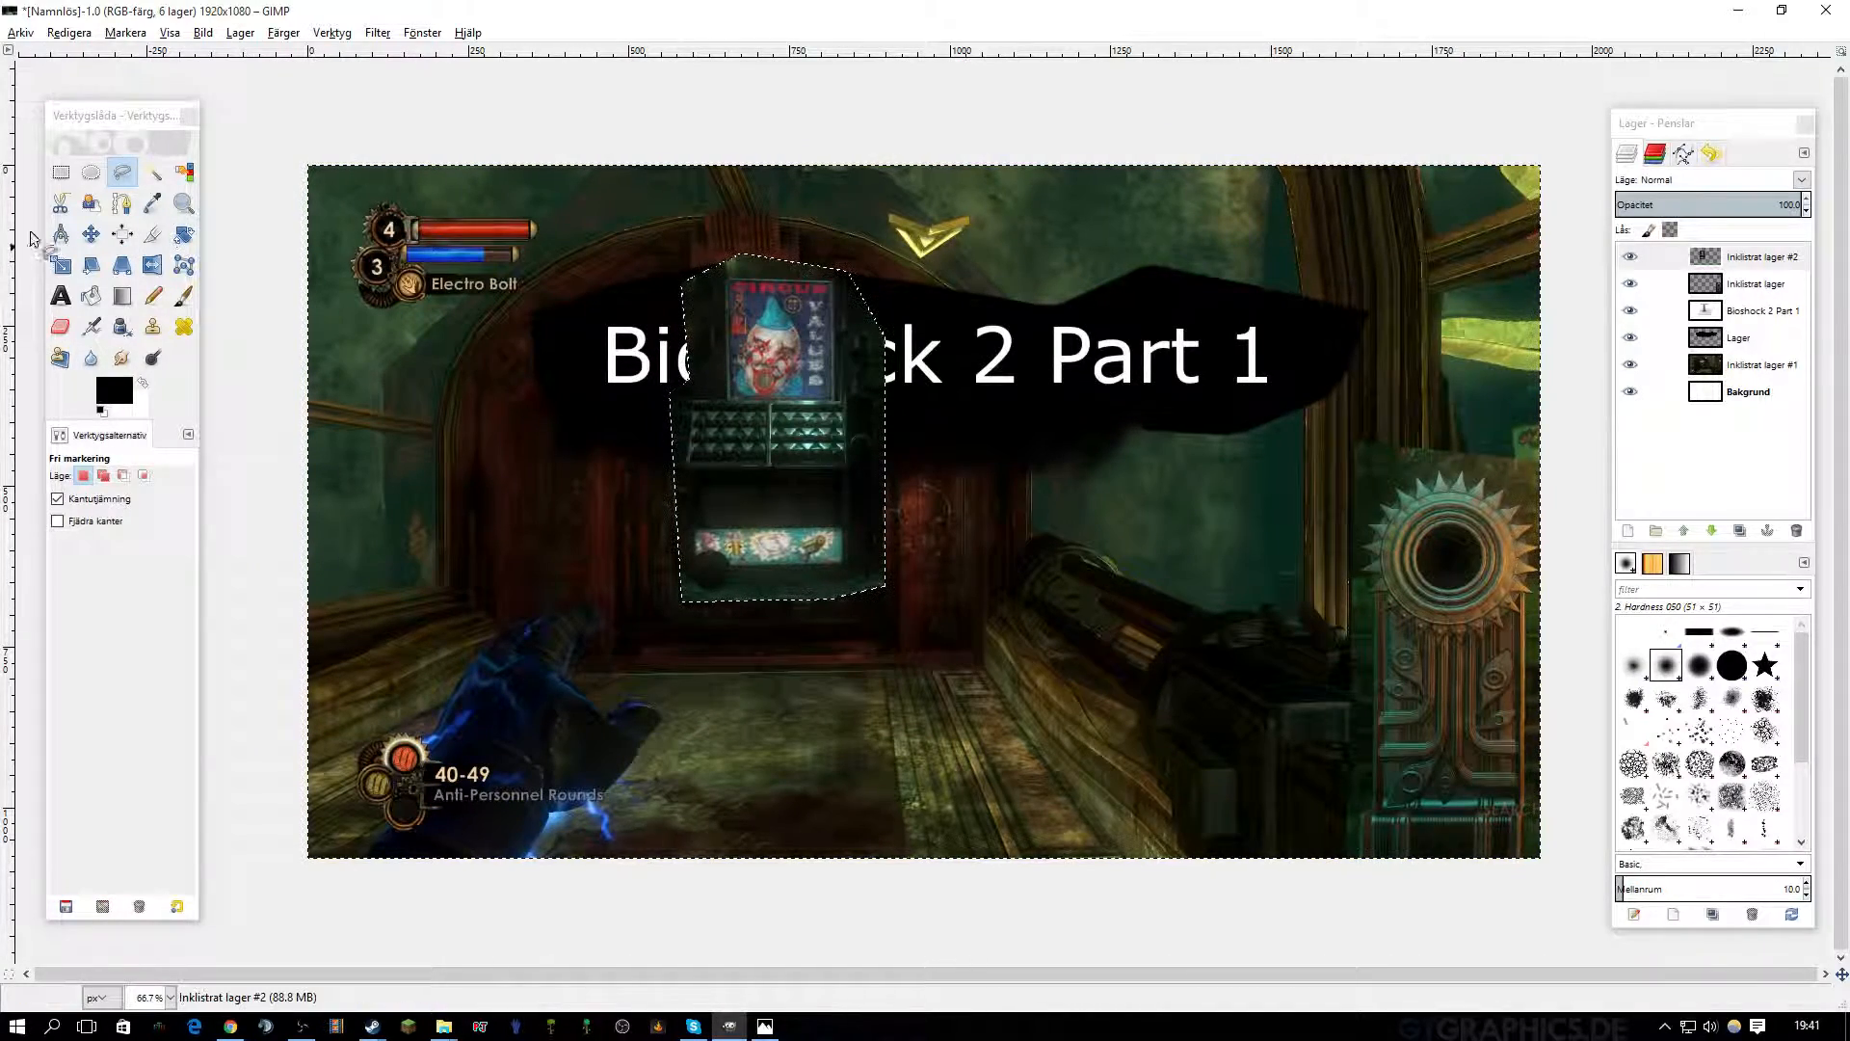
click(101, 237)
mouse_move(801, 435)
mouse_down()
mouse_move(574, 643)
mouse_move(422, 707)
mouse_move(493, 682)
mouse_move(479, 699)
mouse_up()
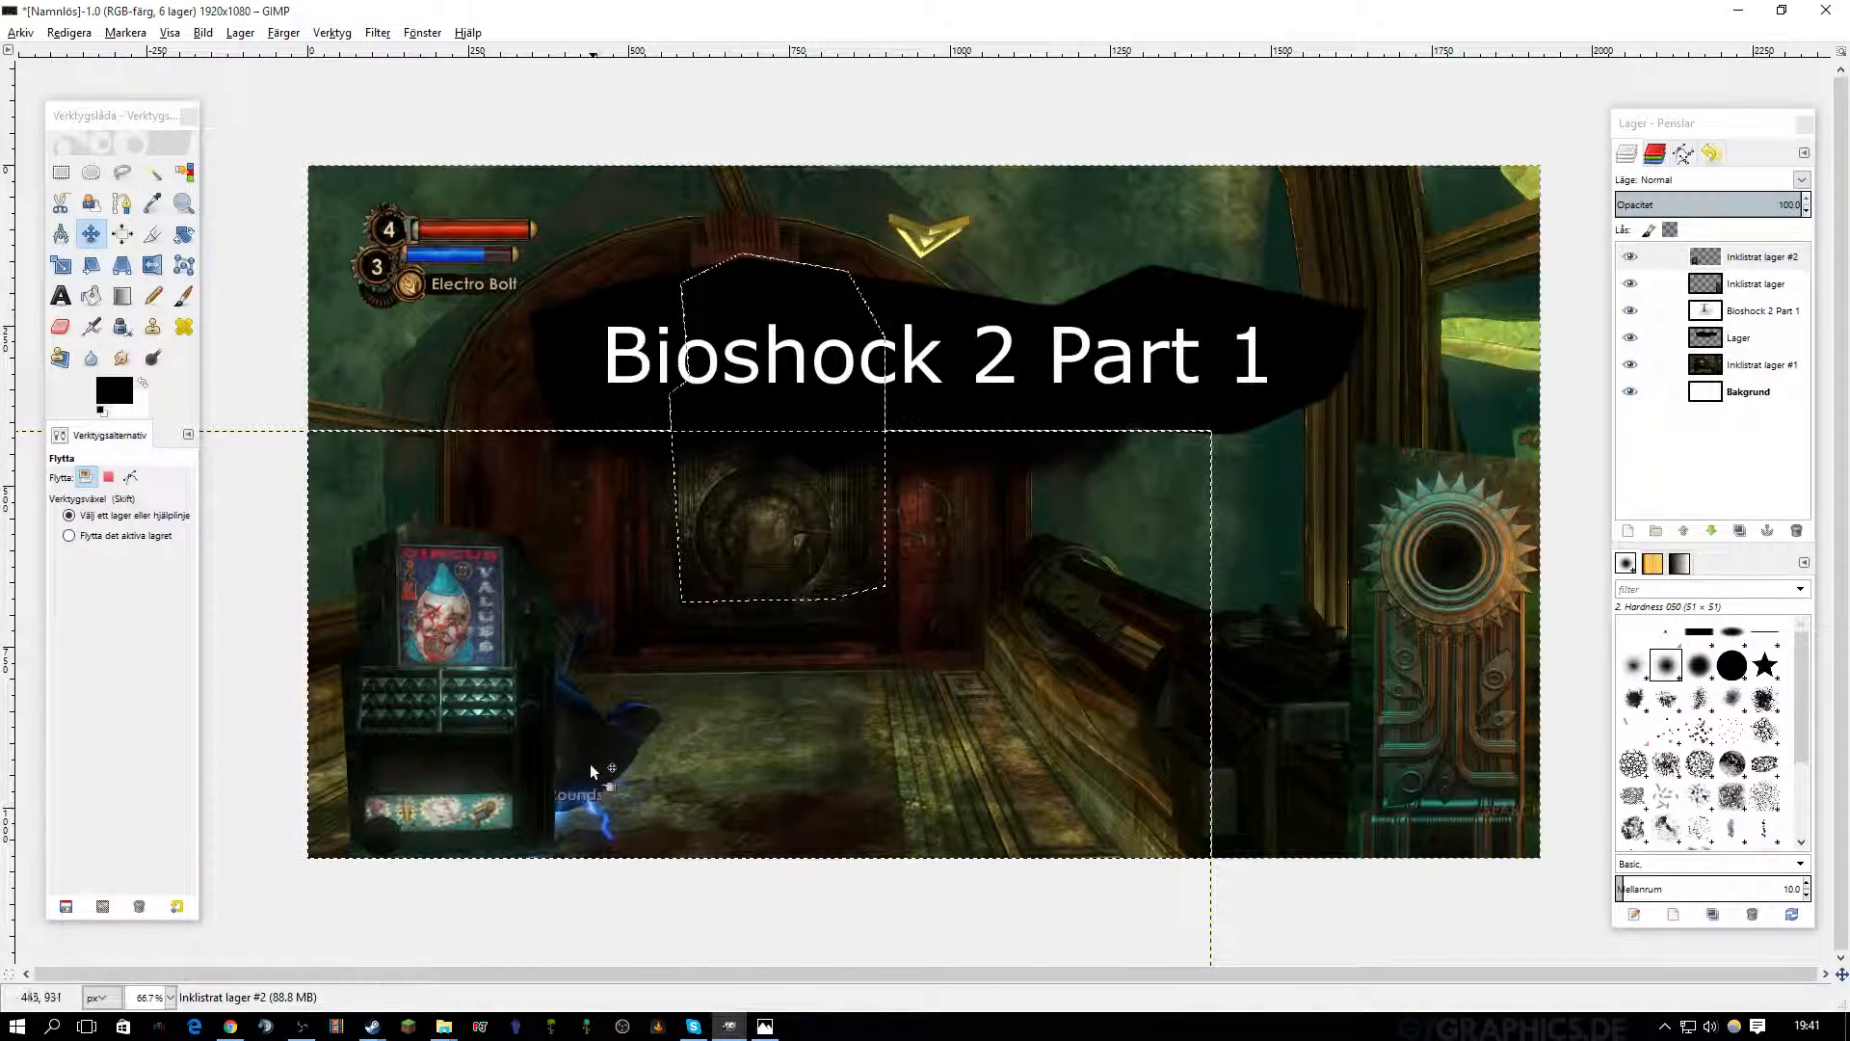
Blur the leftover ammo text beside the vending machine on the game screenshot background layer.
click(1657, 364)
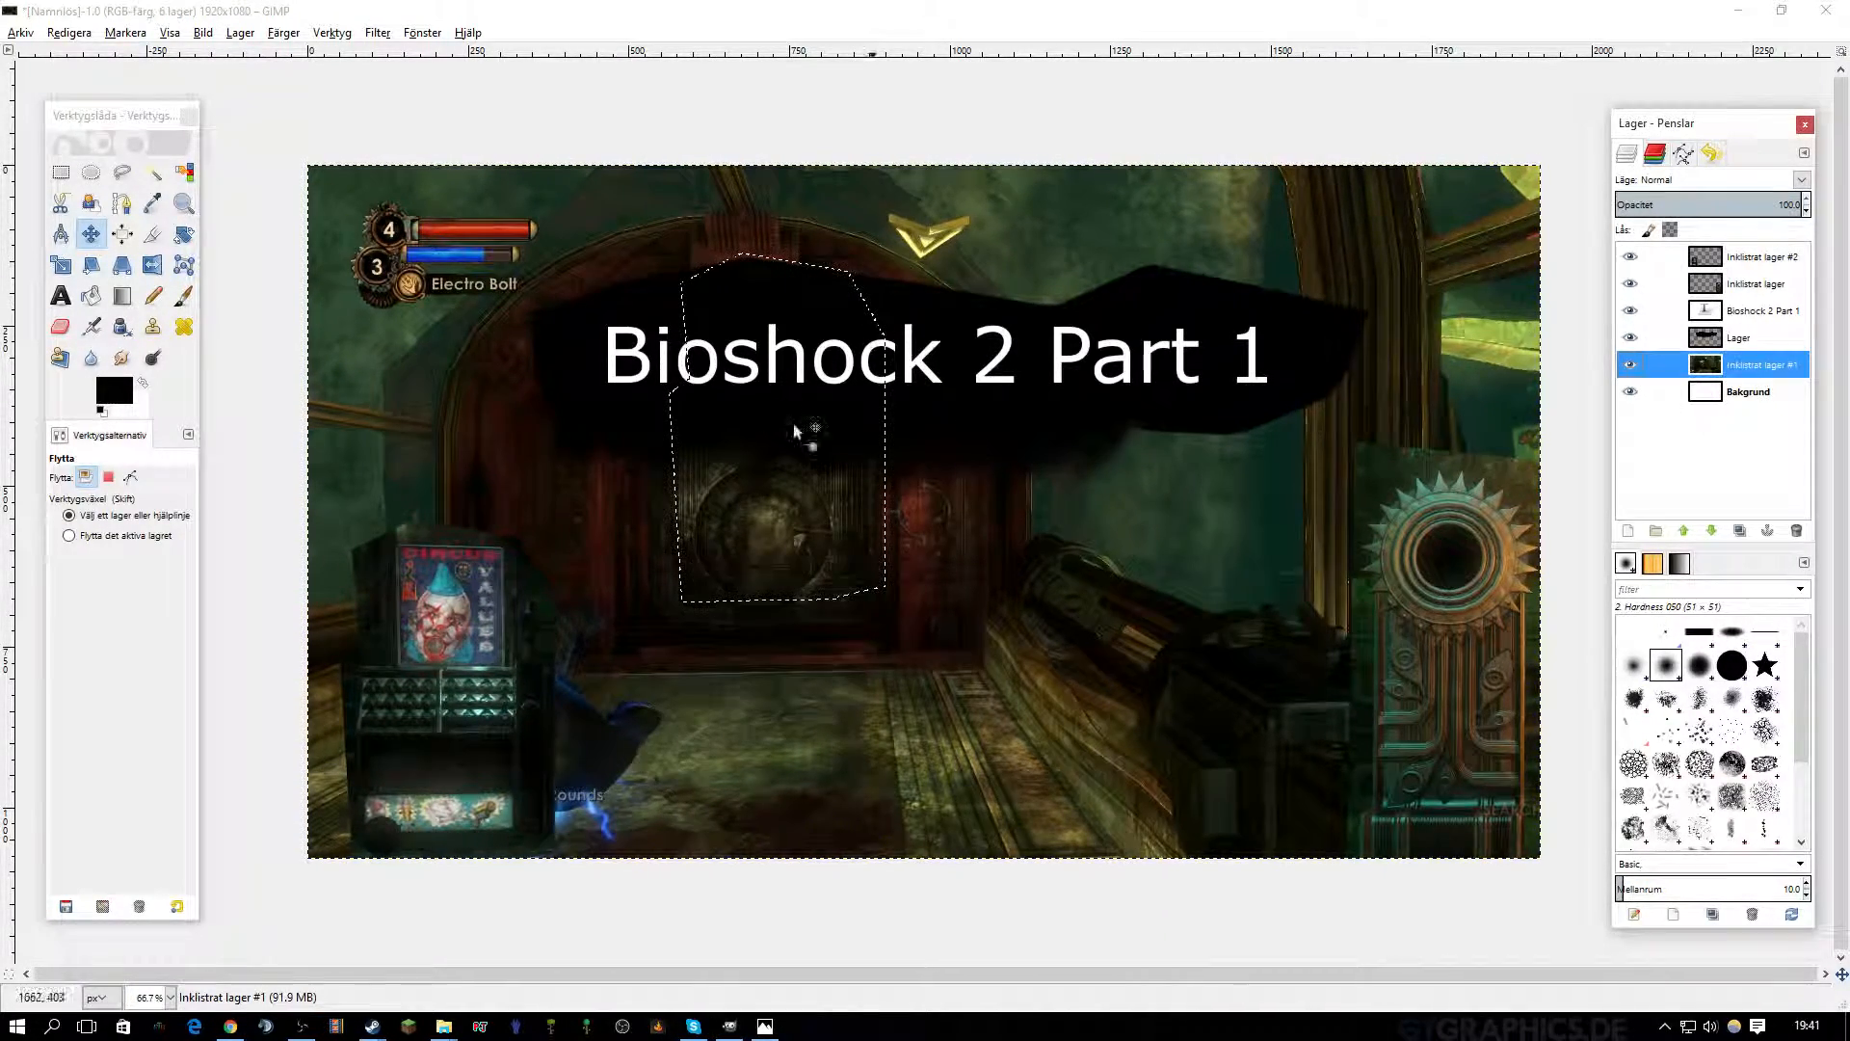
click(91, 357)
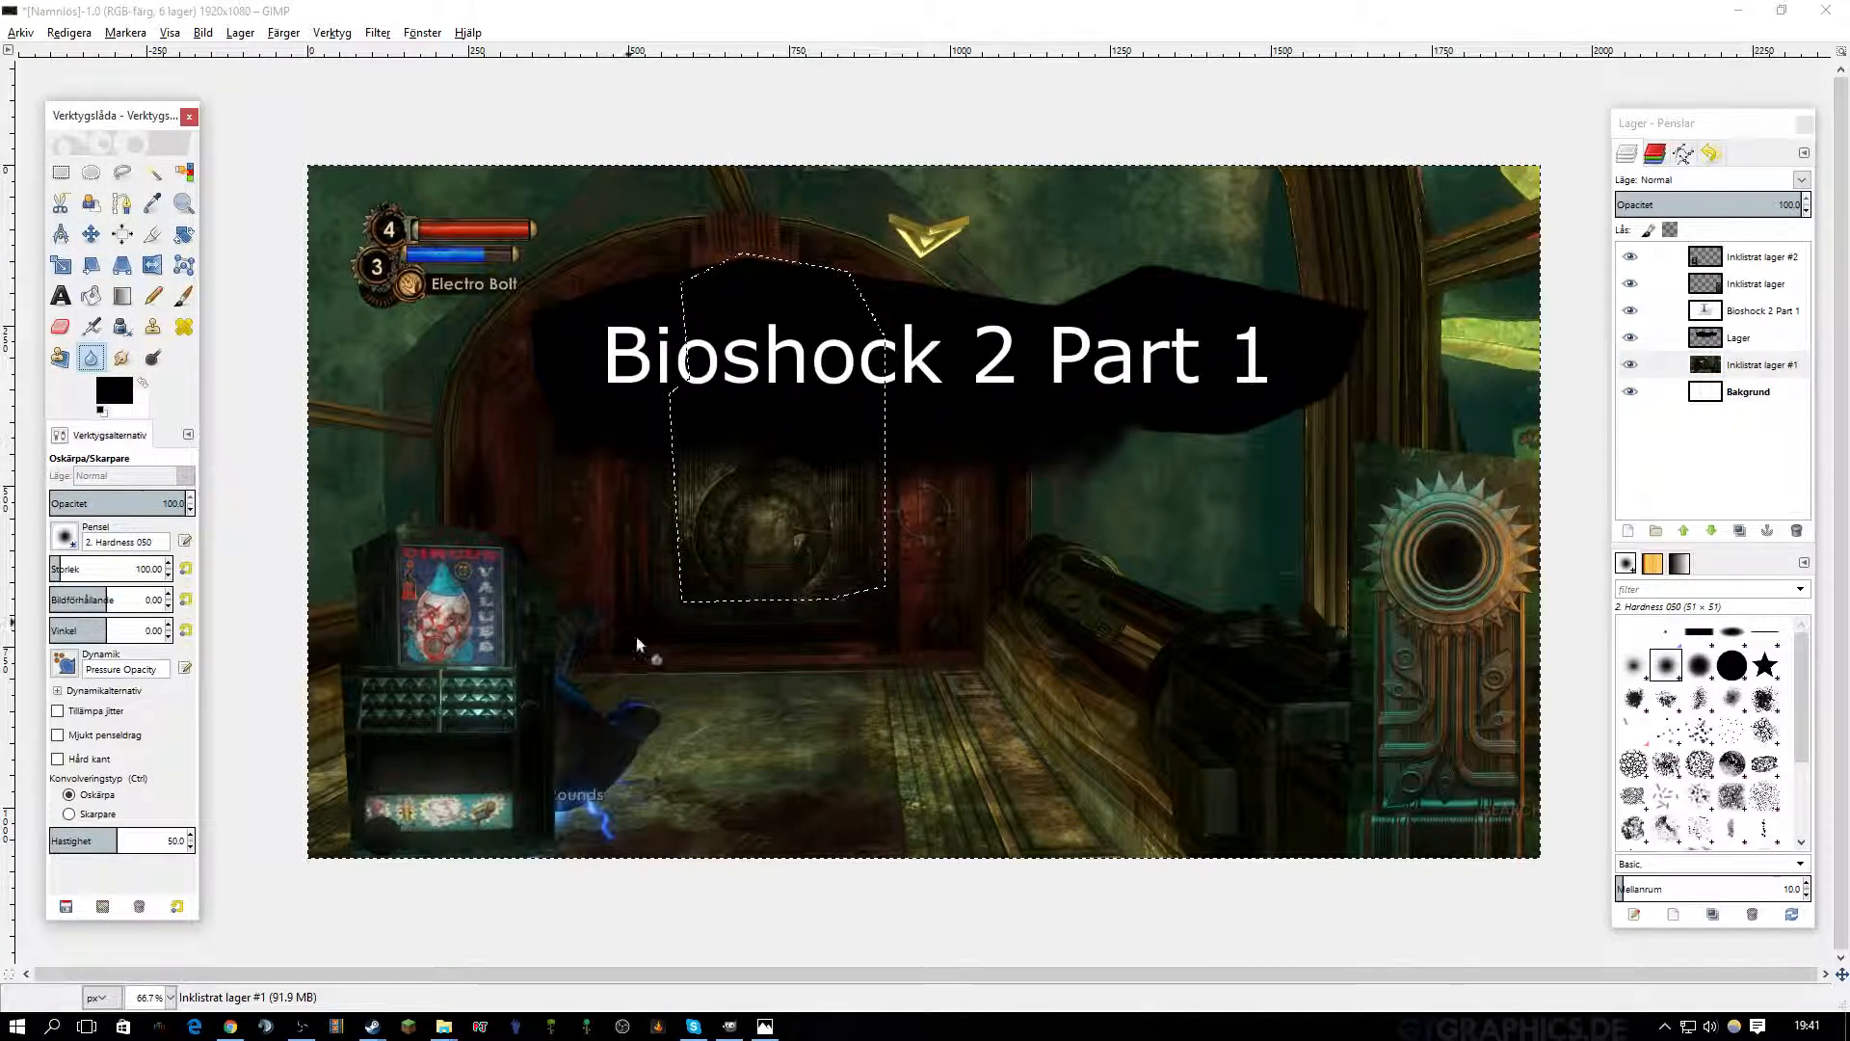
mouse_move(578, 784)
mouse_down()
mouse_move(592, 819)
mouse_move(576, 792)
mouse_up()
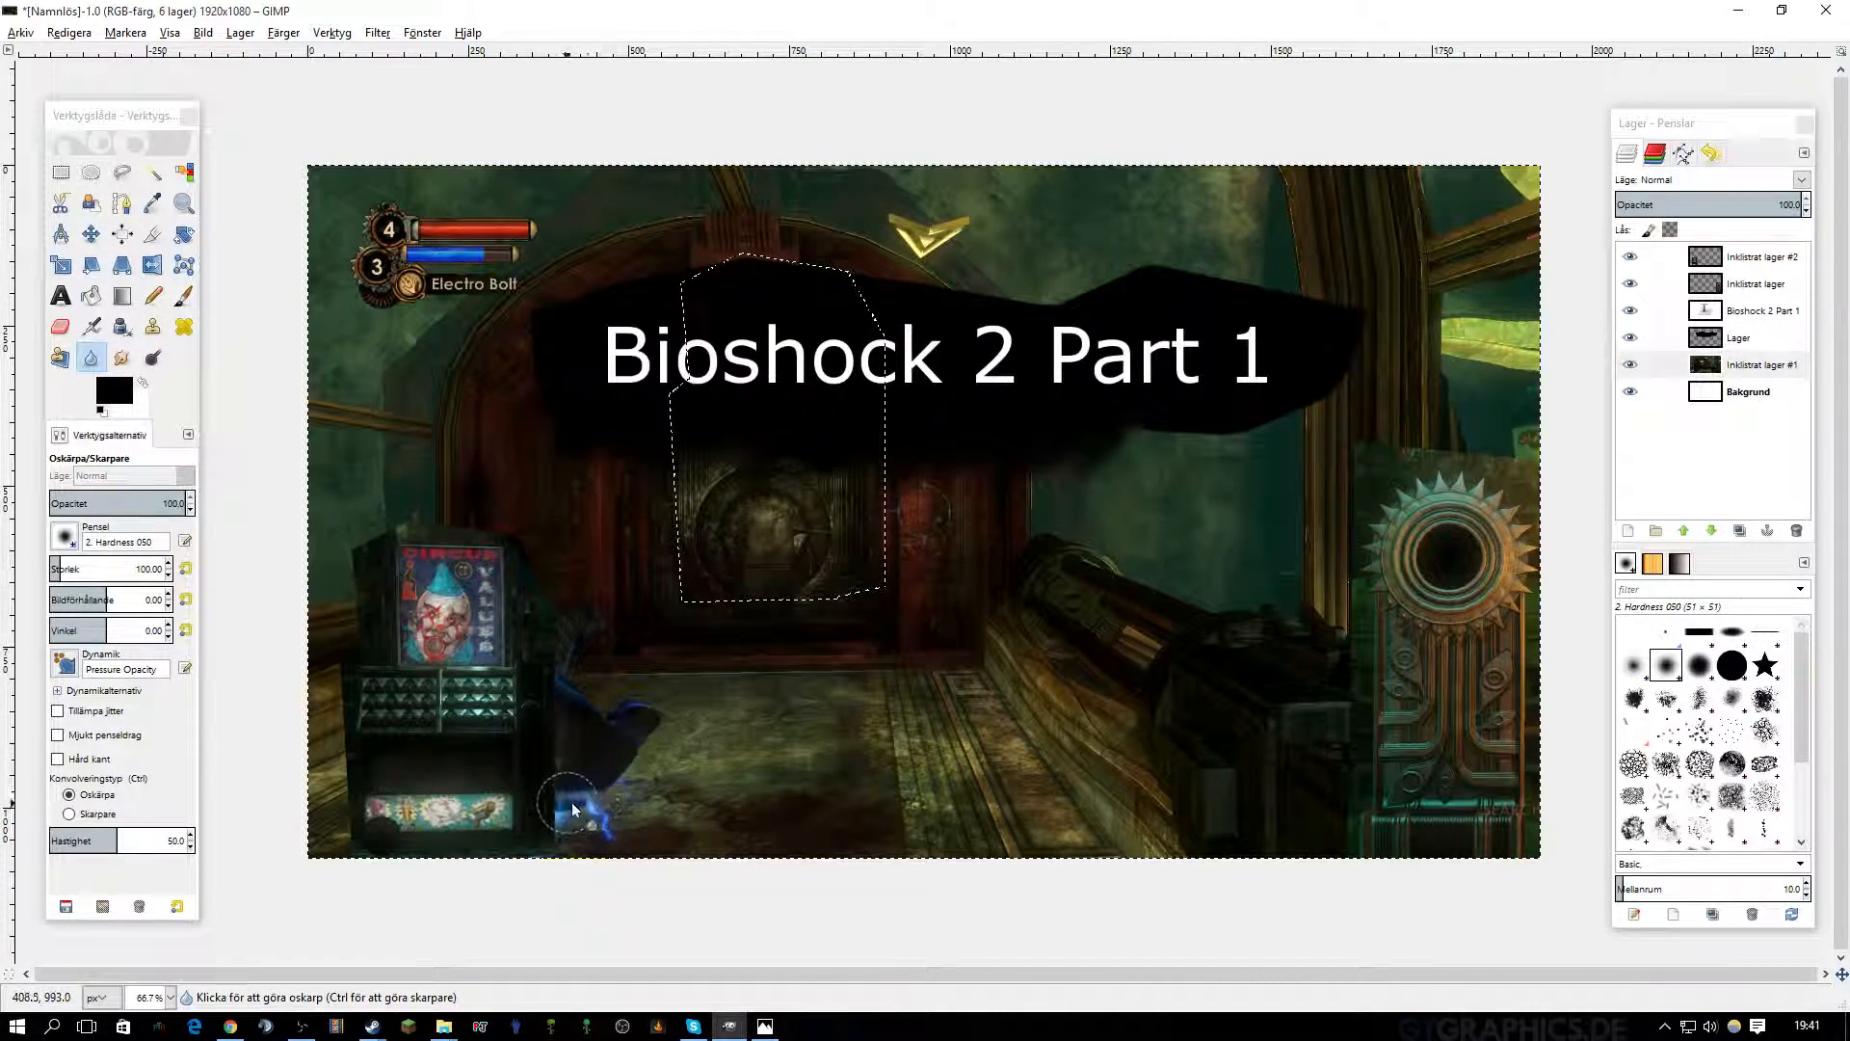
click(589, 780)
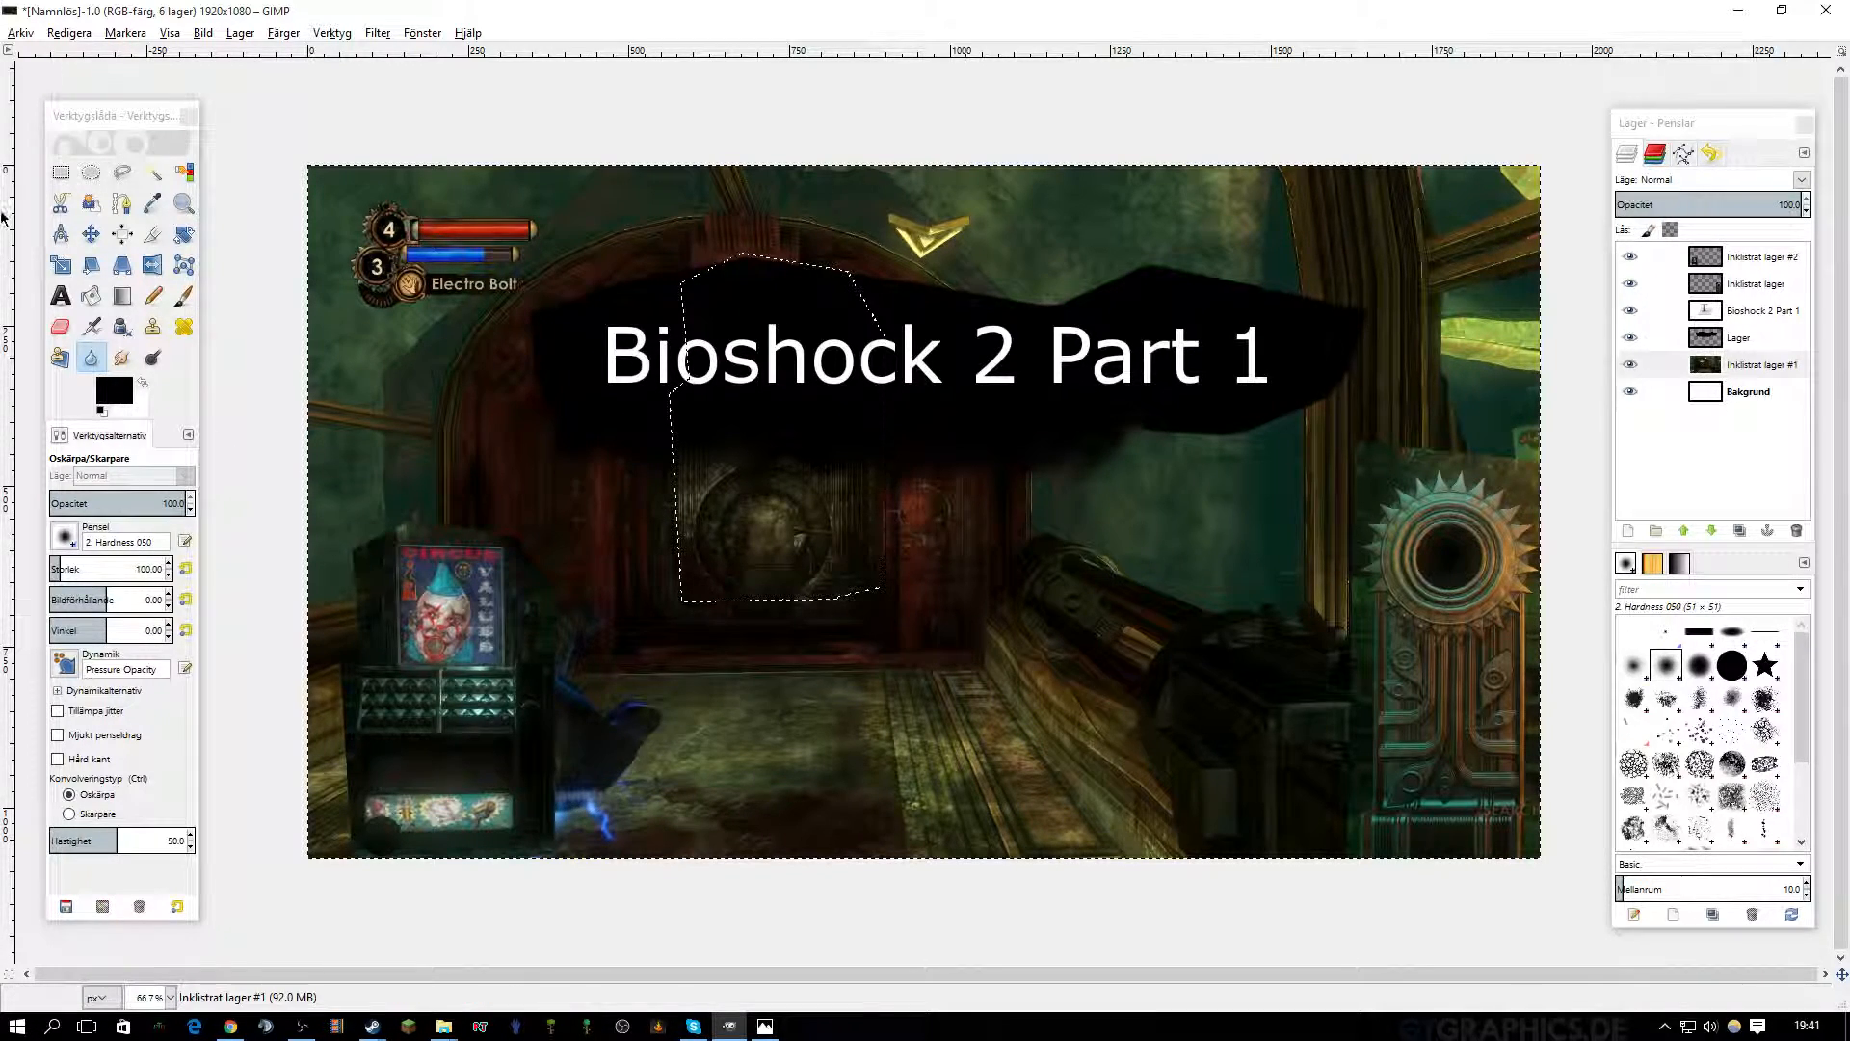
Smudge away the leftover ammo text beside the vending machine with the brush size reduced to 13.
click(120, 358)
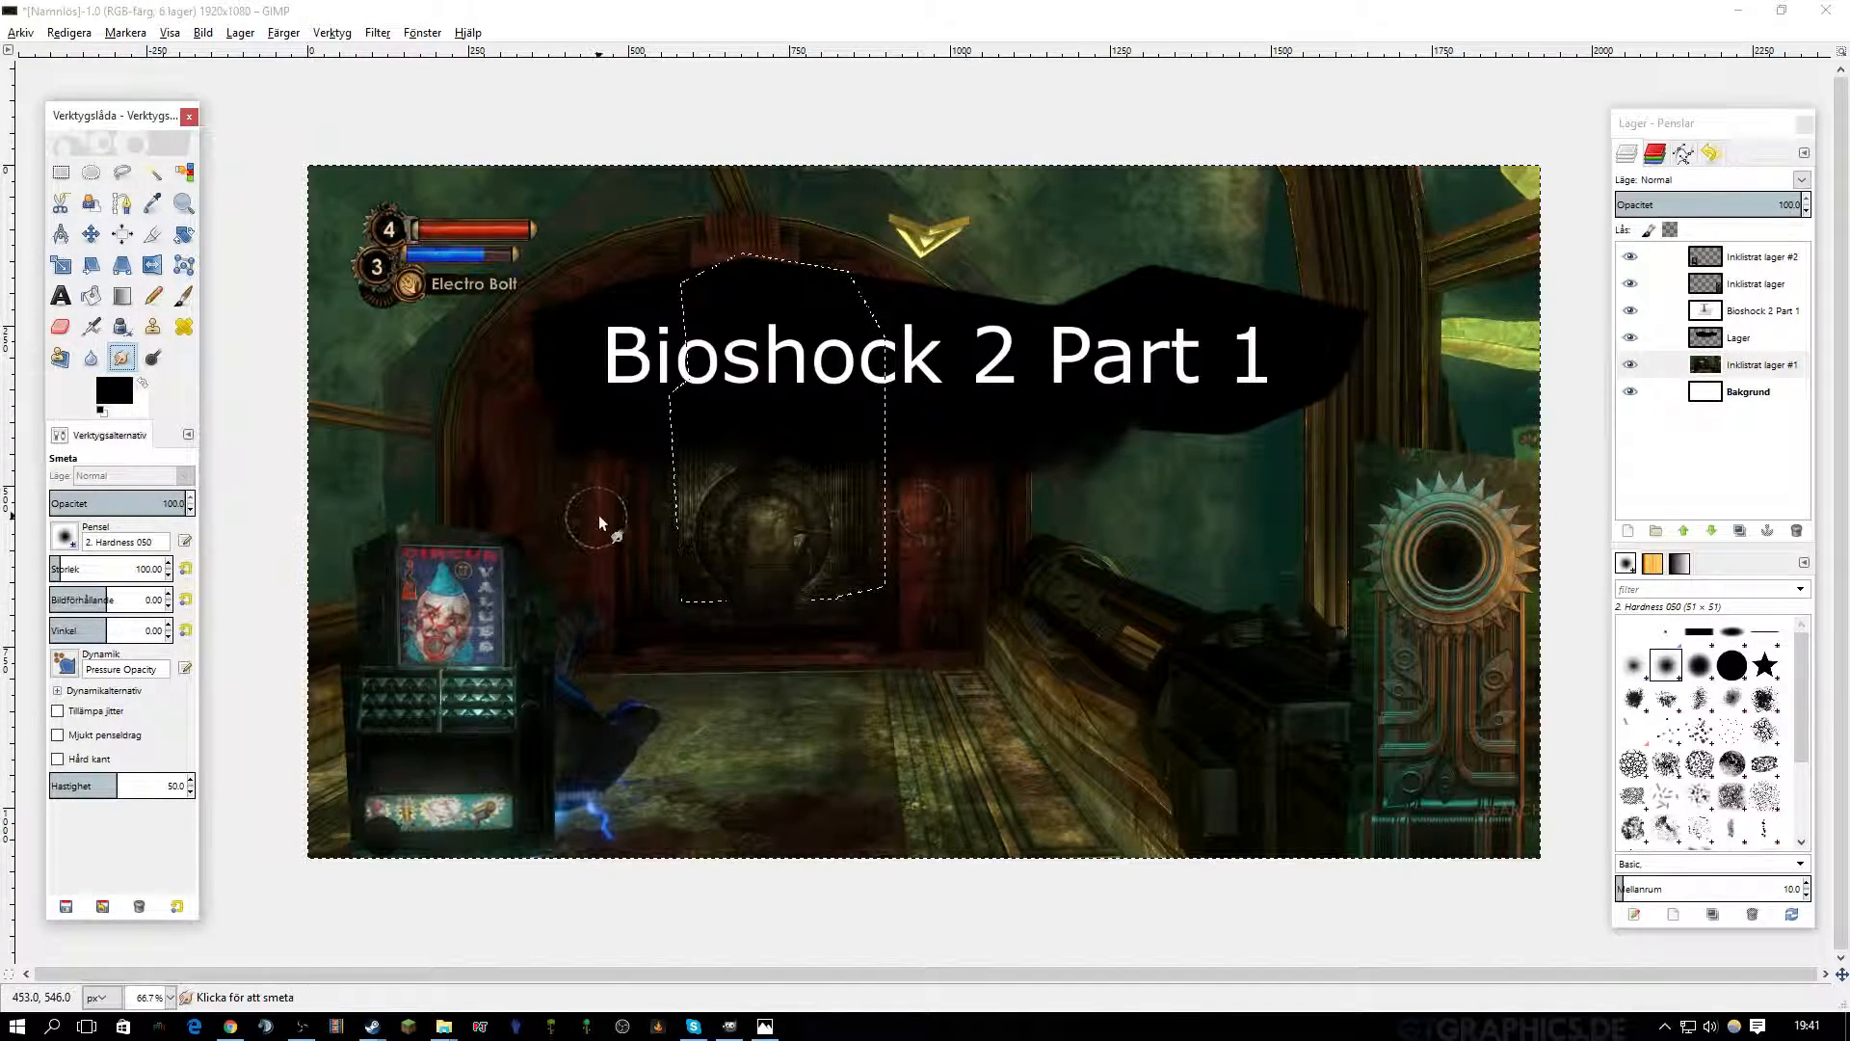
click(168, 575)
click(169, 575)
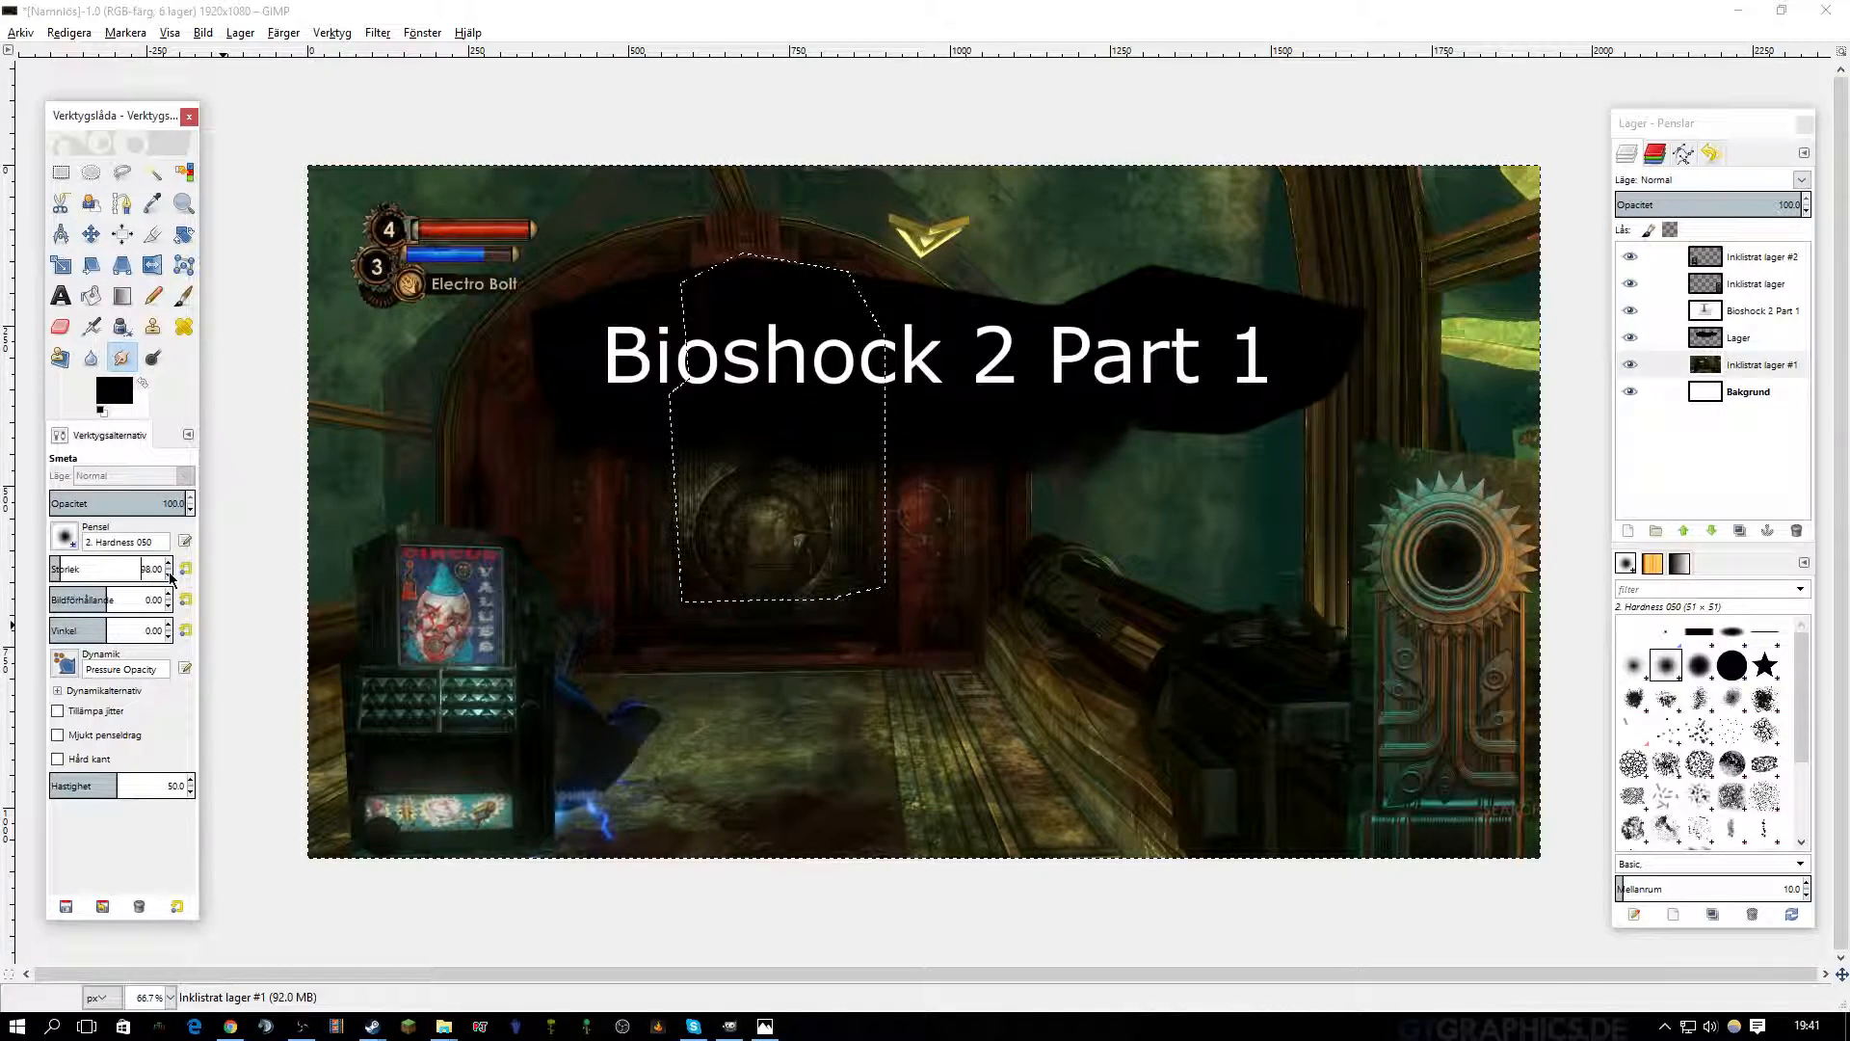
click(169, 575)
click(169, 574)
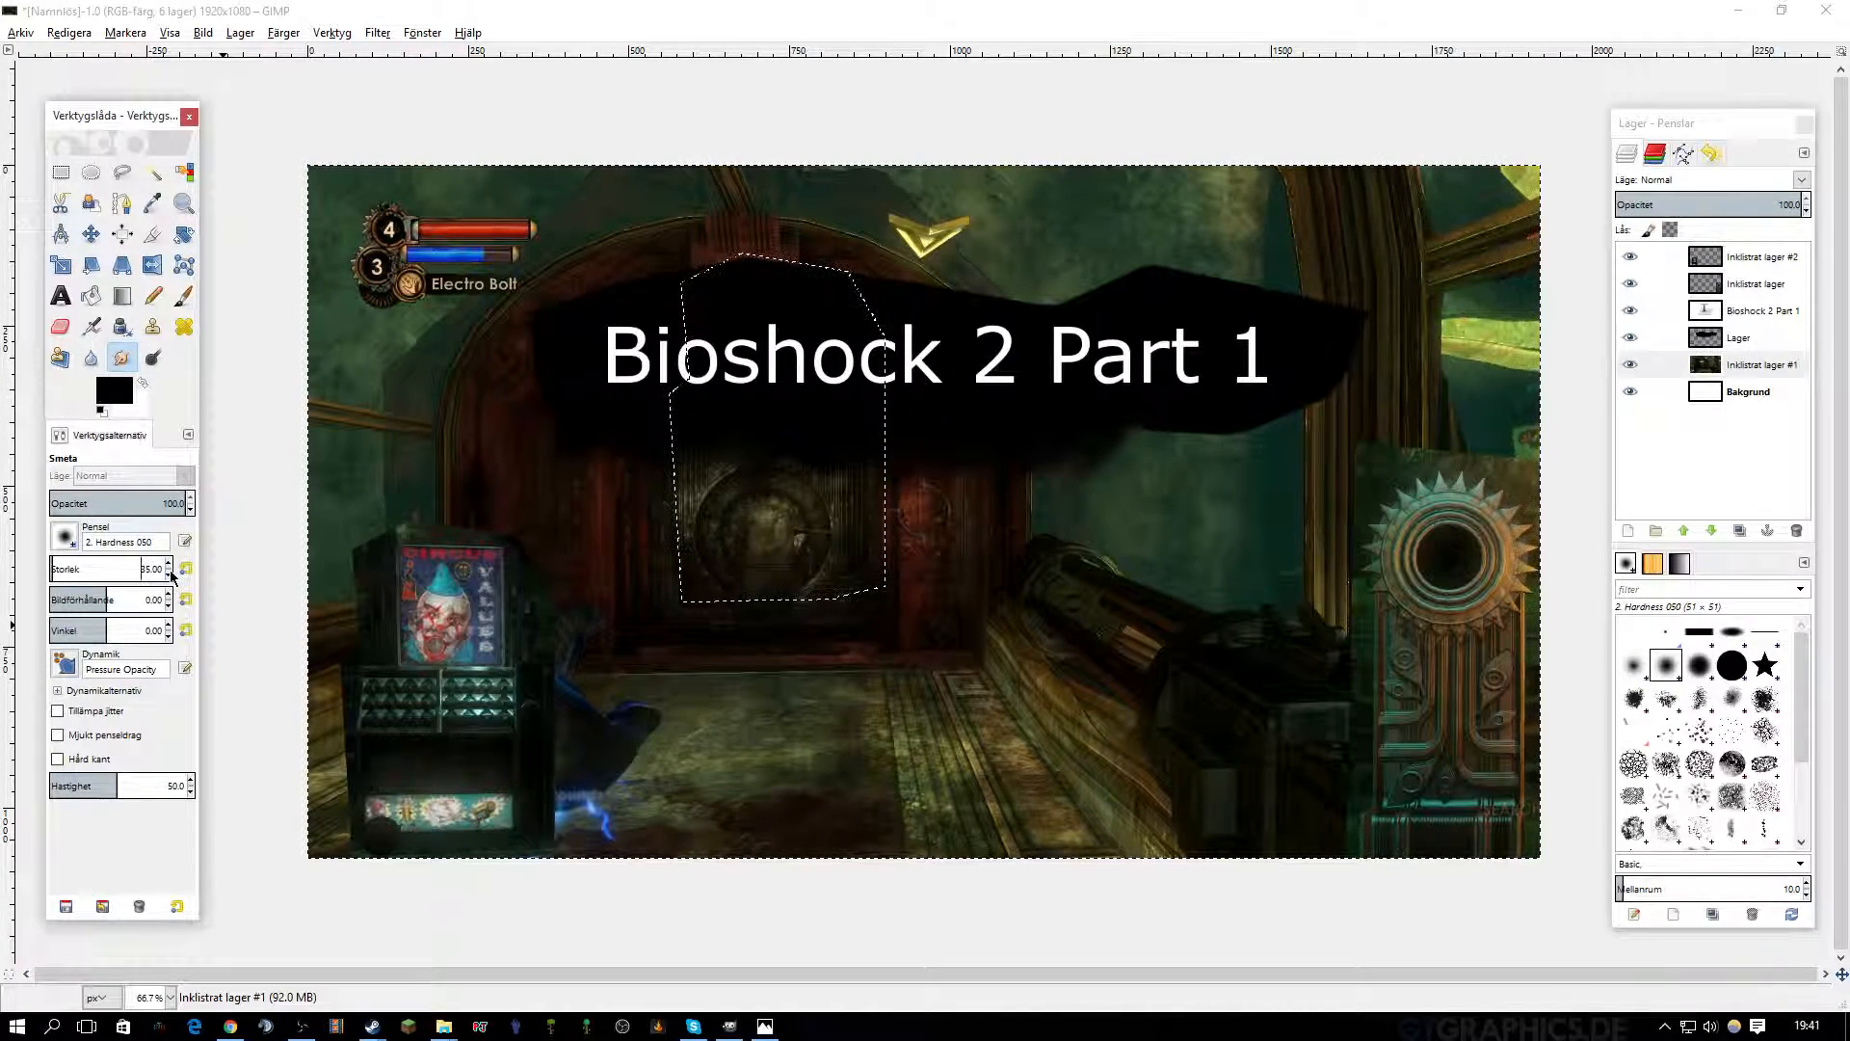
click(590, 805)
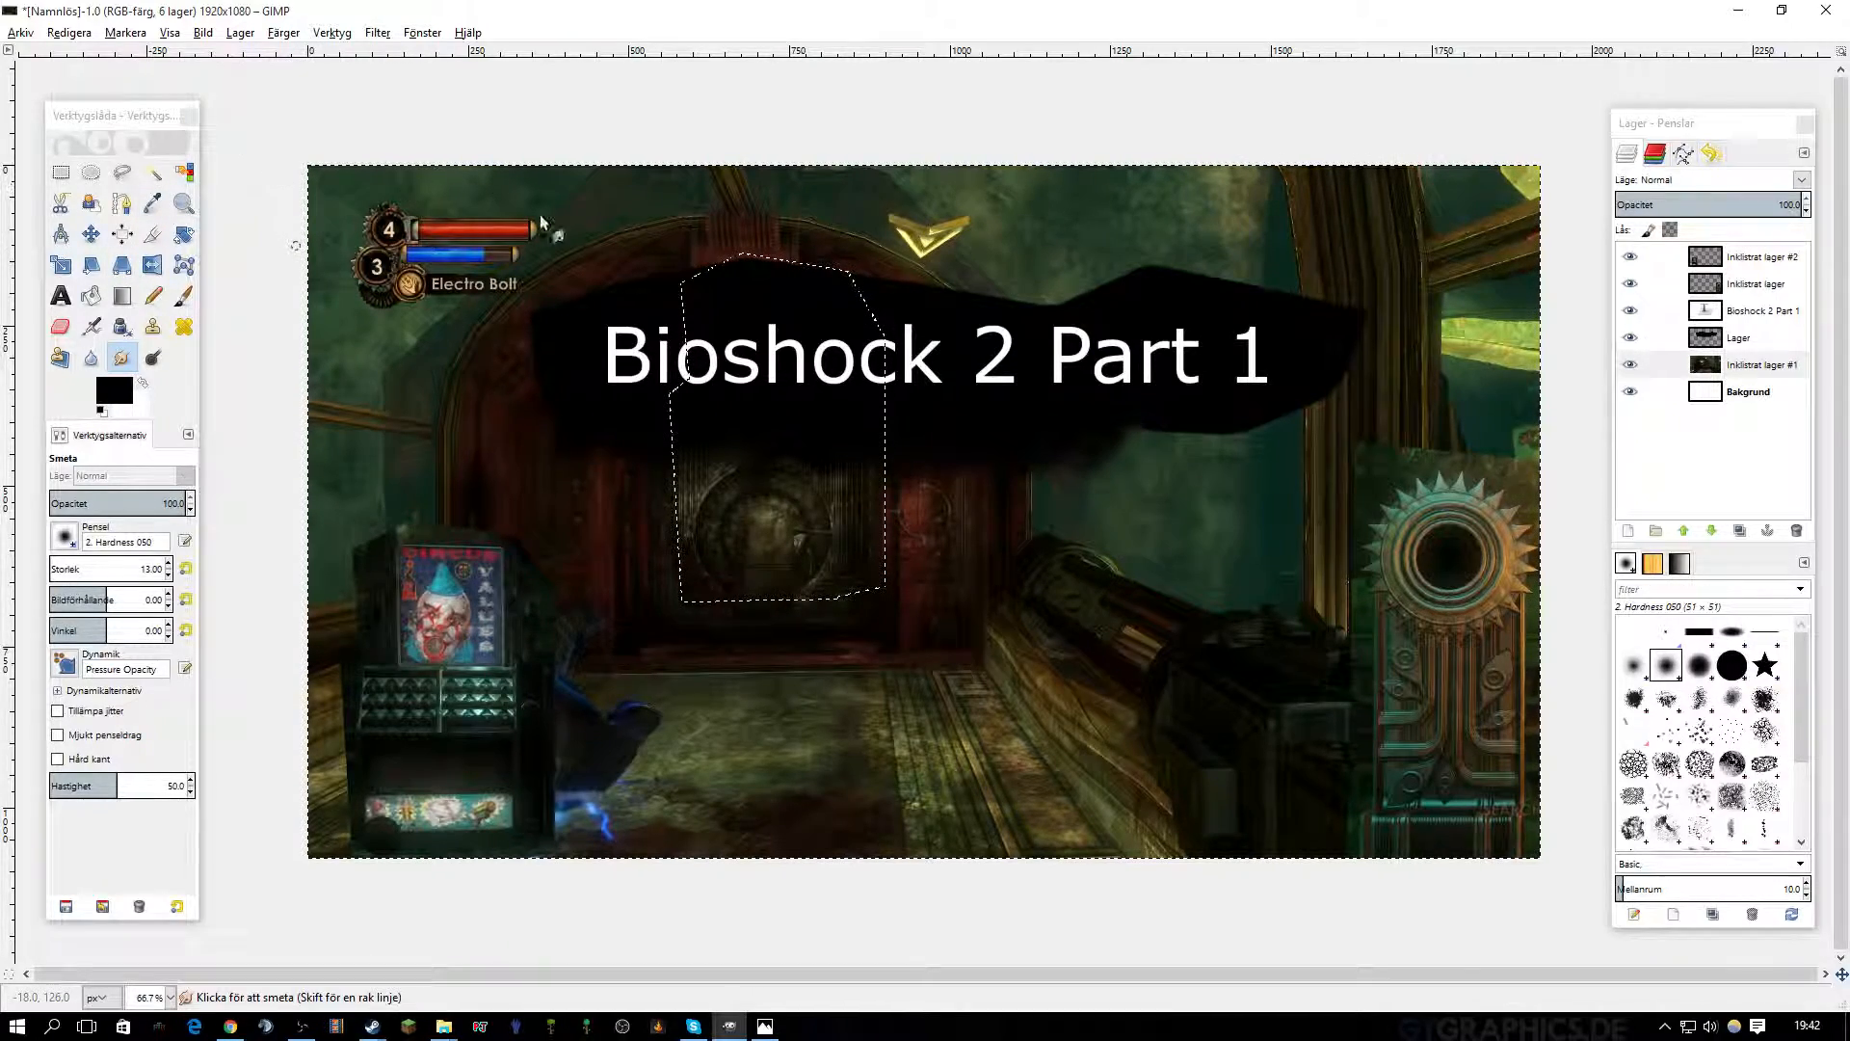
click(764, 1027)
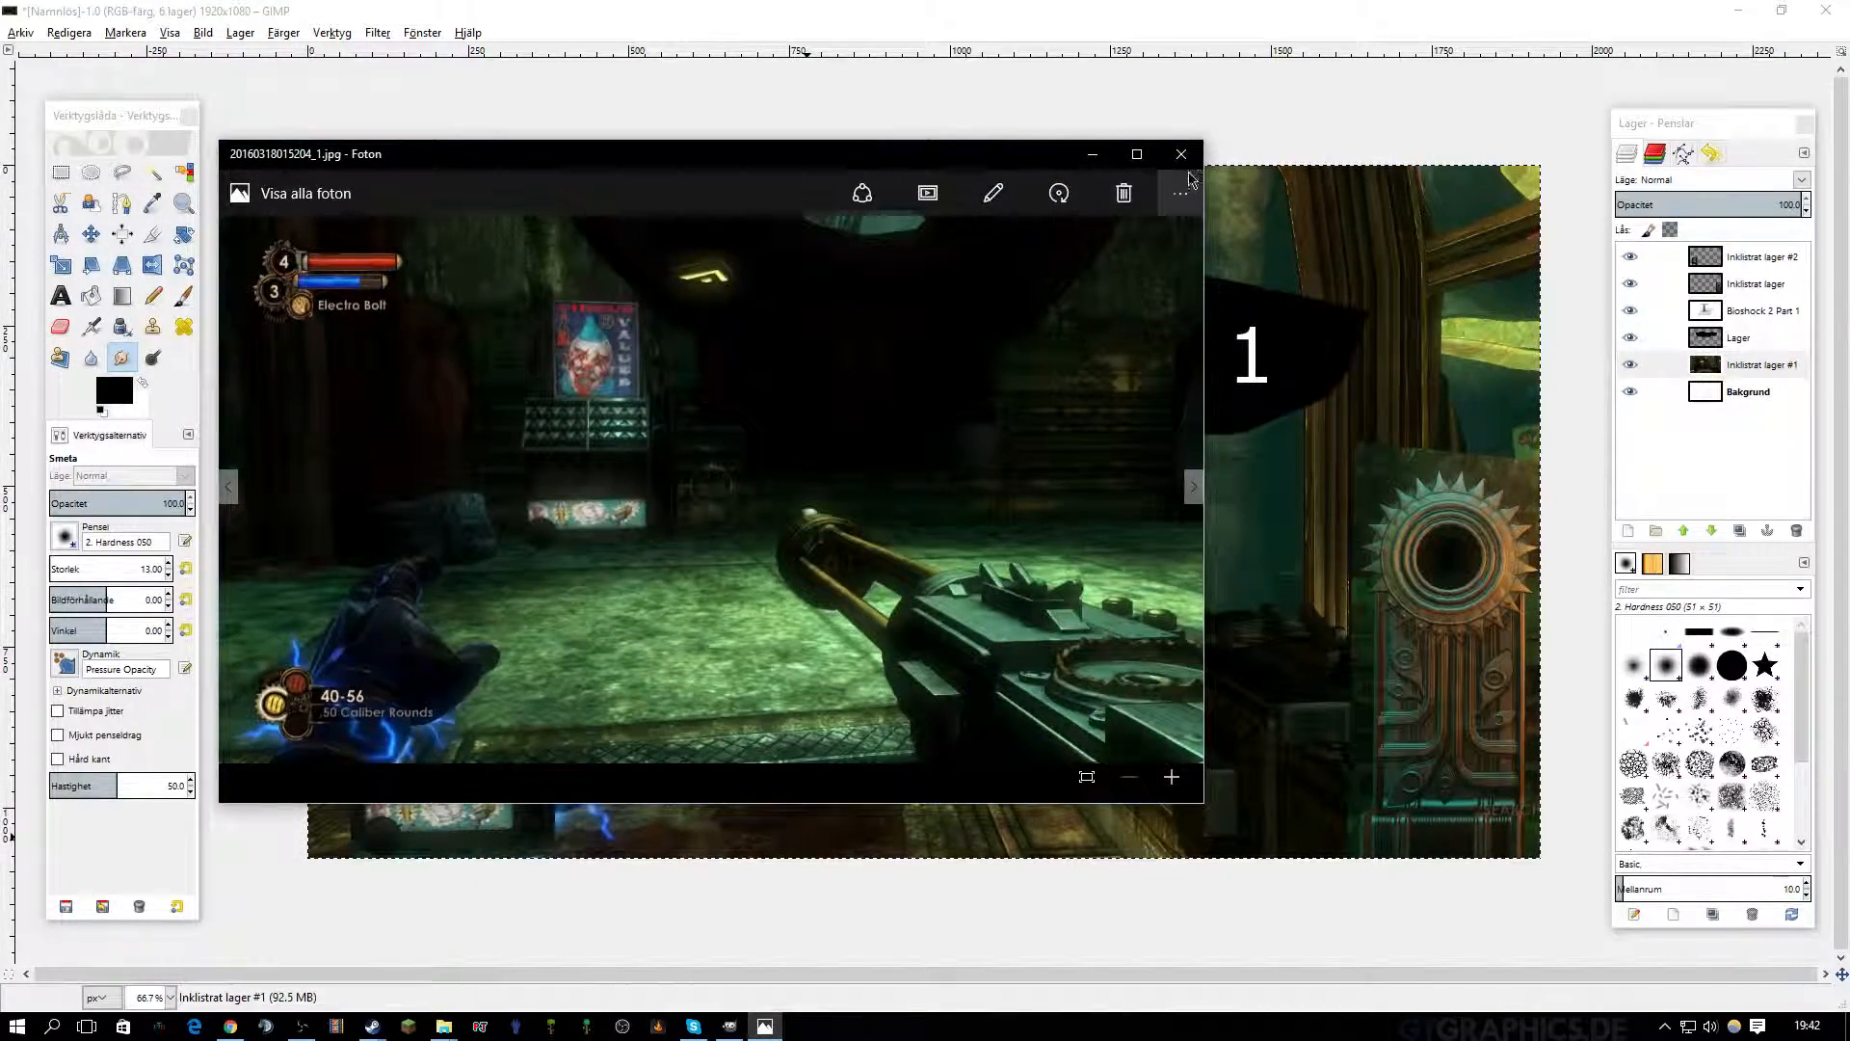
click(1181, 154)
mouse_move(443, 1026)
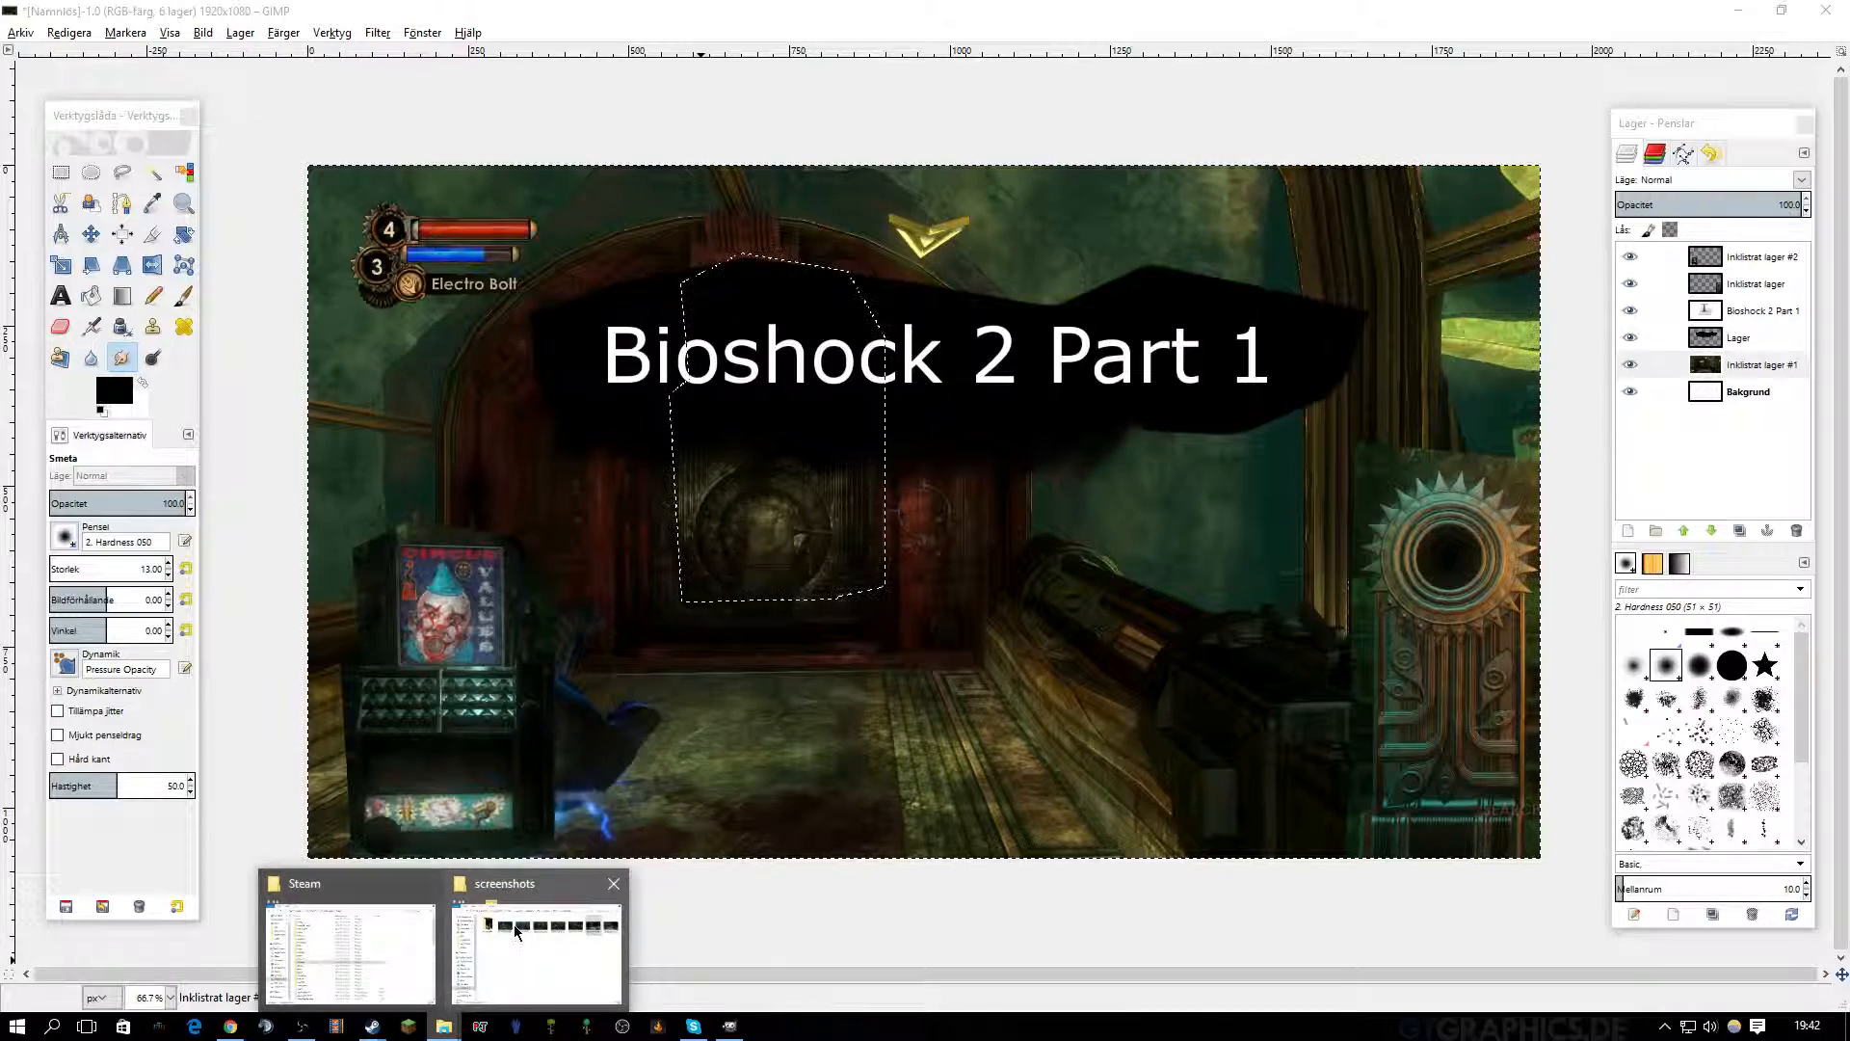
click(517, 931)
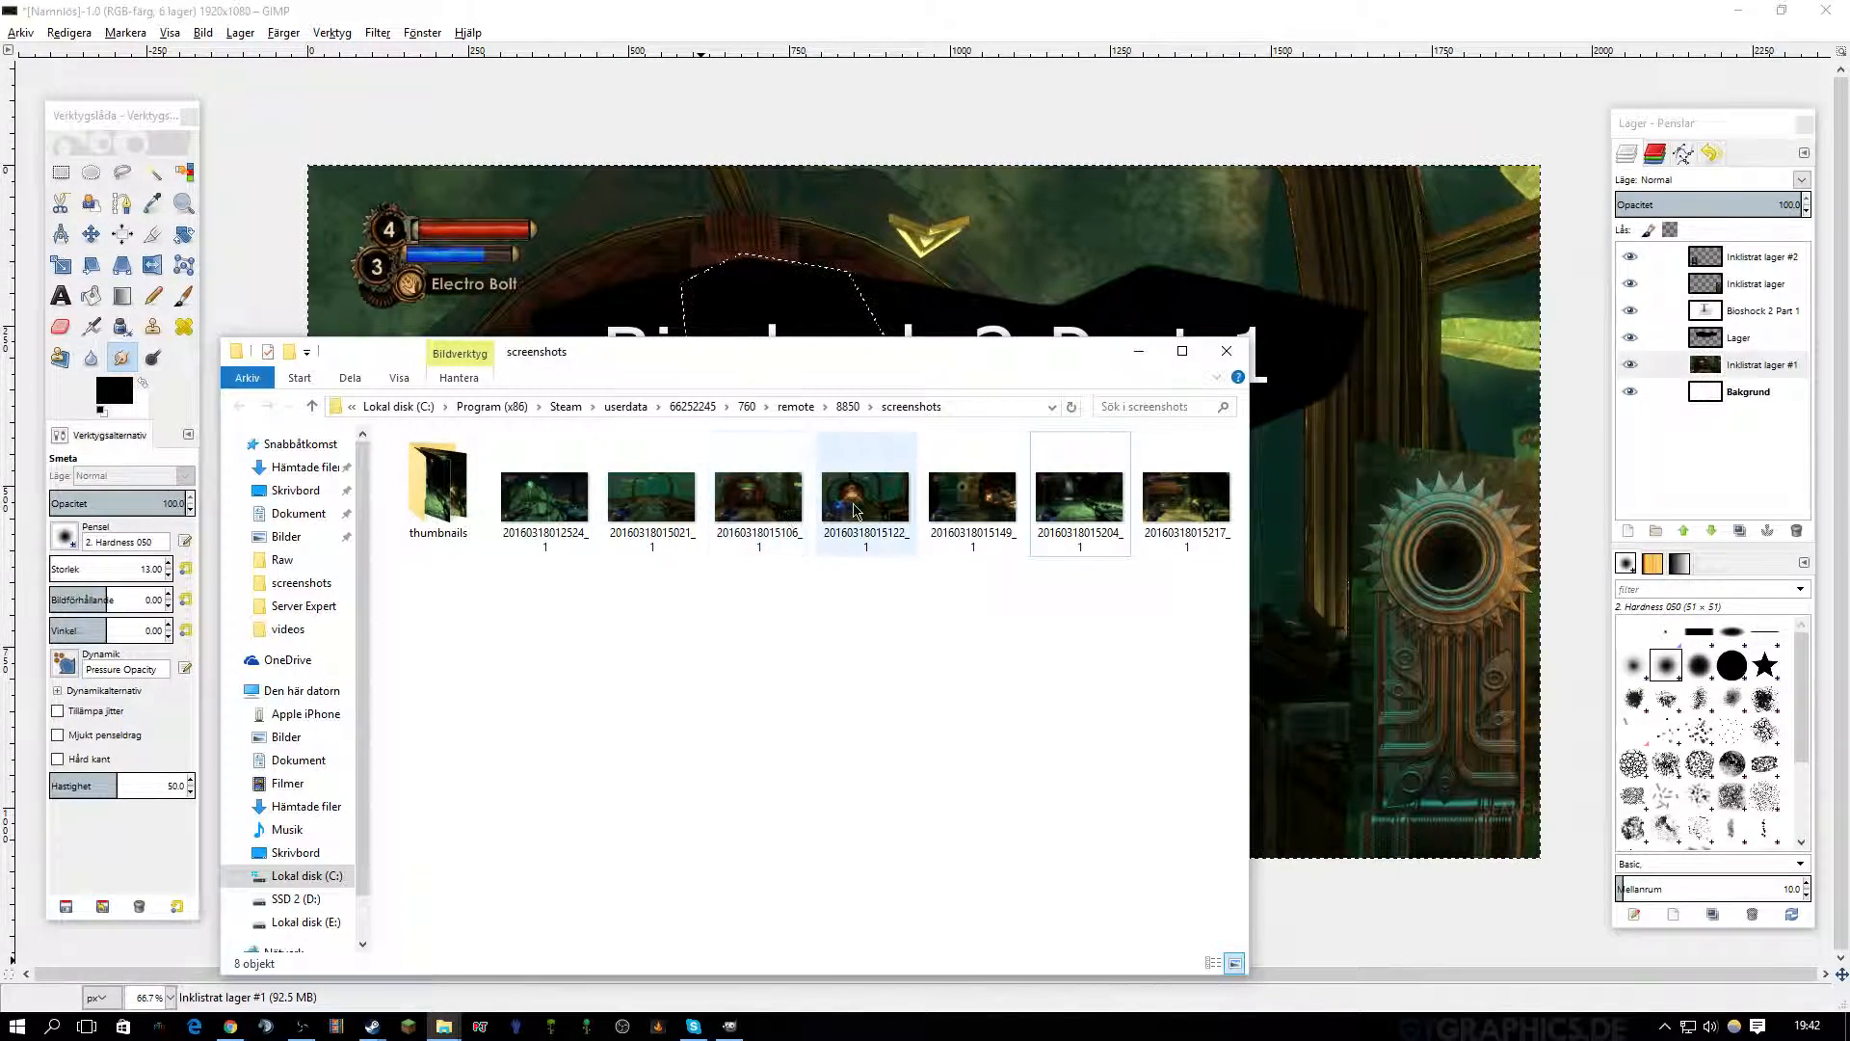
click(879, 515)
double_click(878, 515)
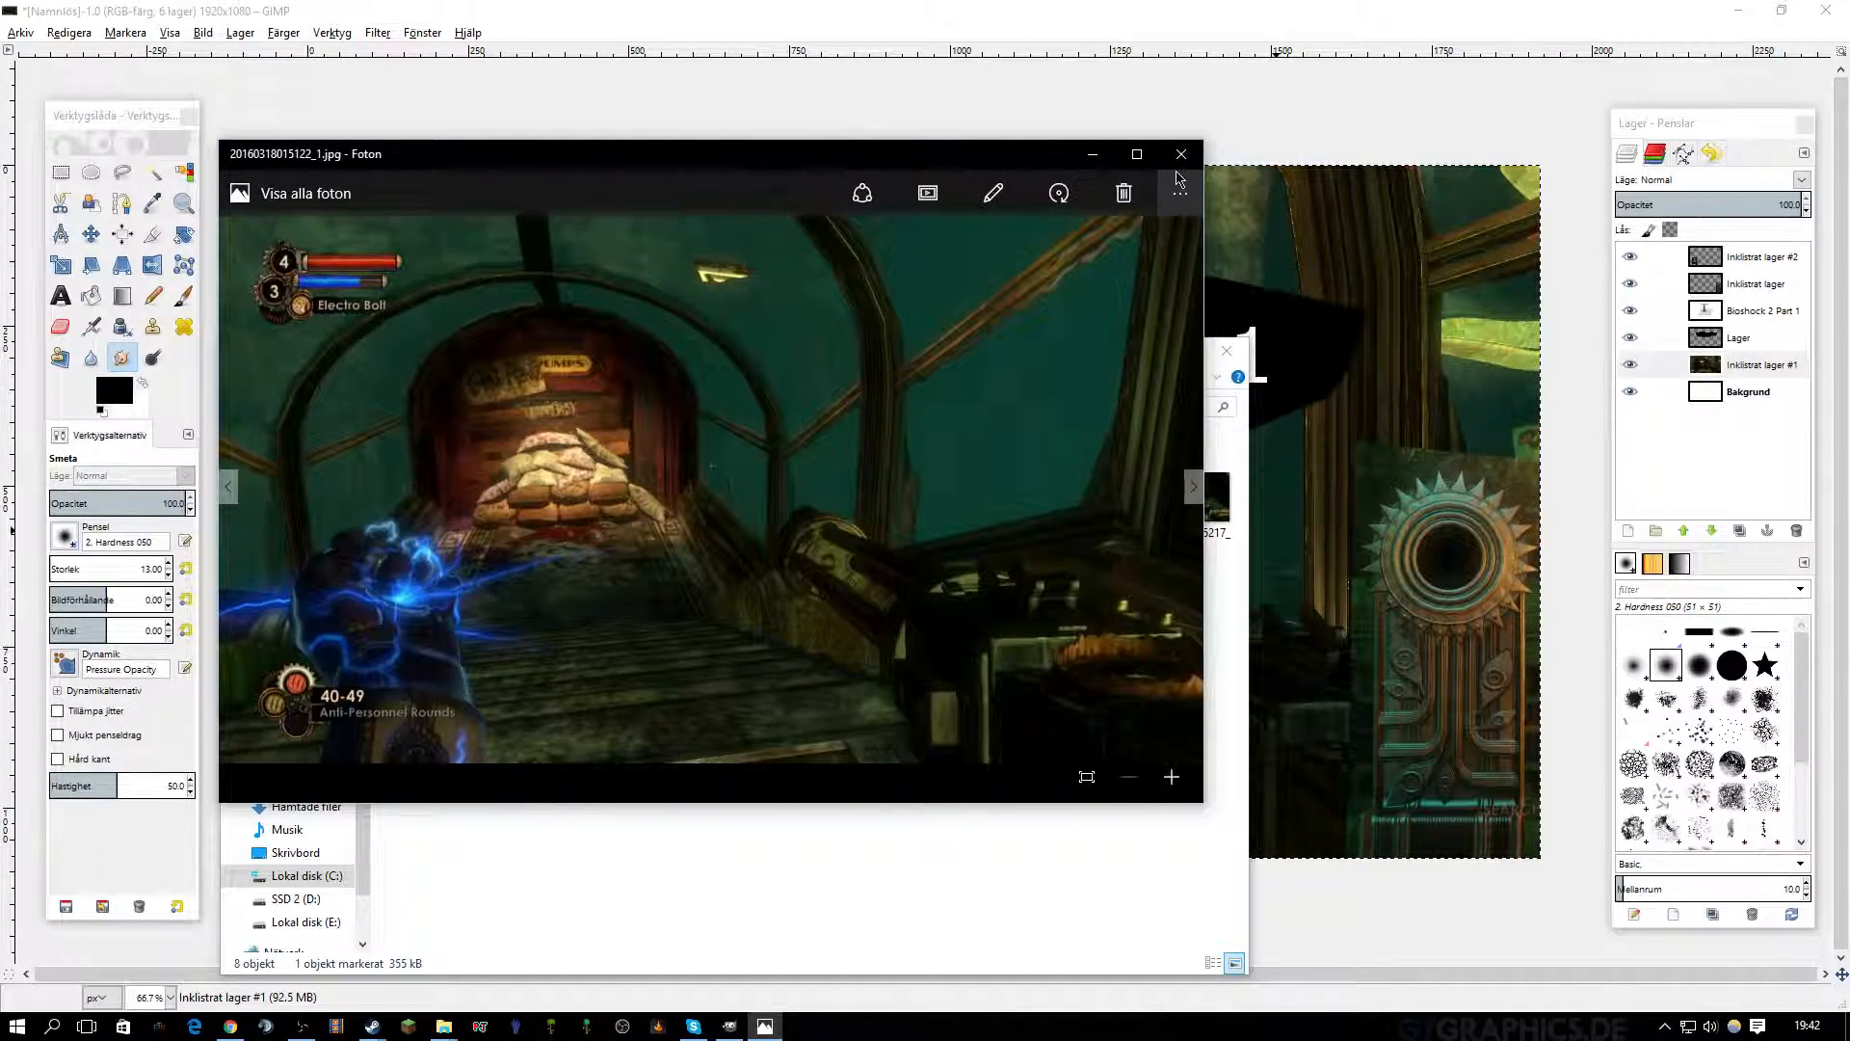
click(1179, 159)
double_click(545, 506)
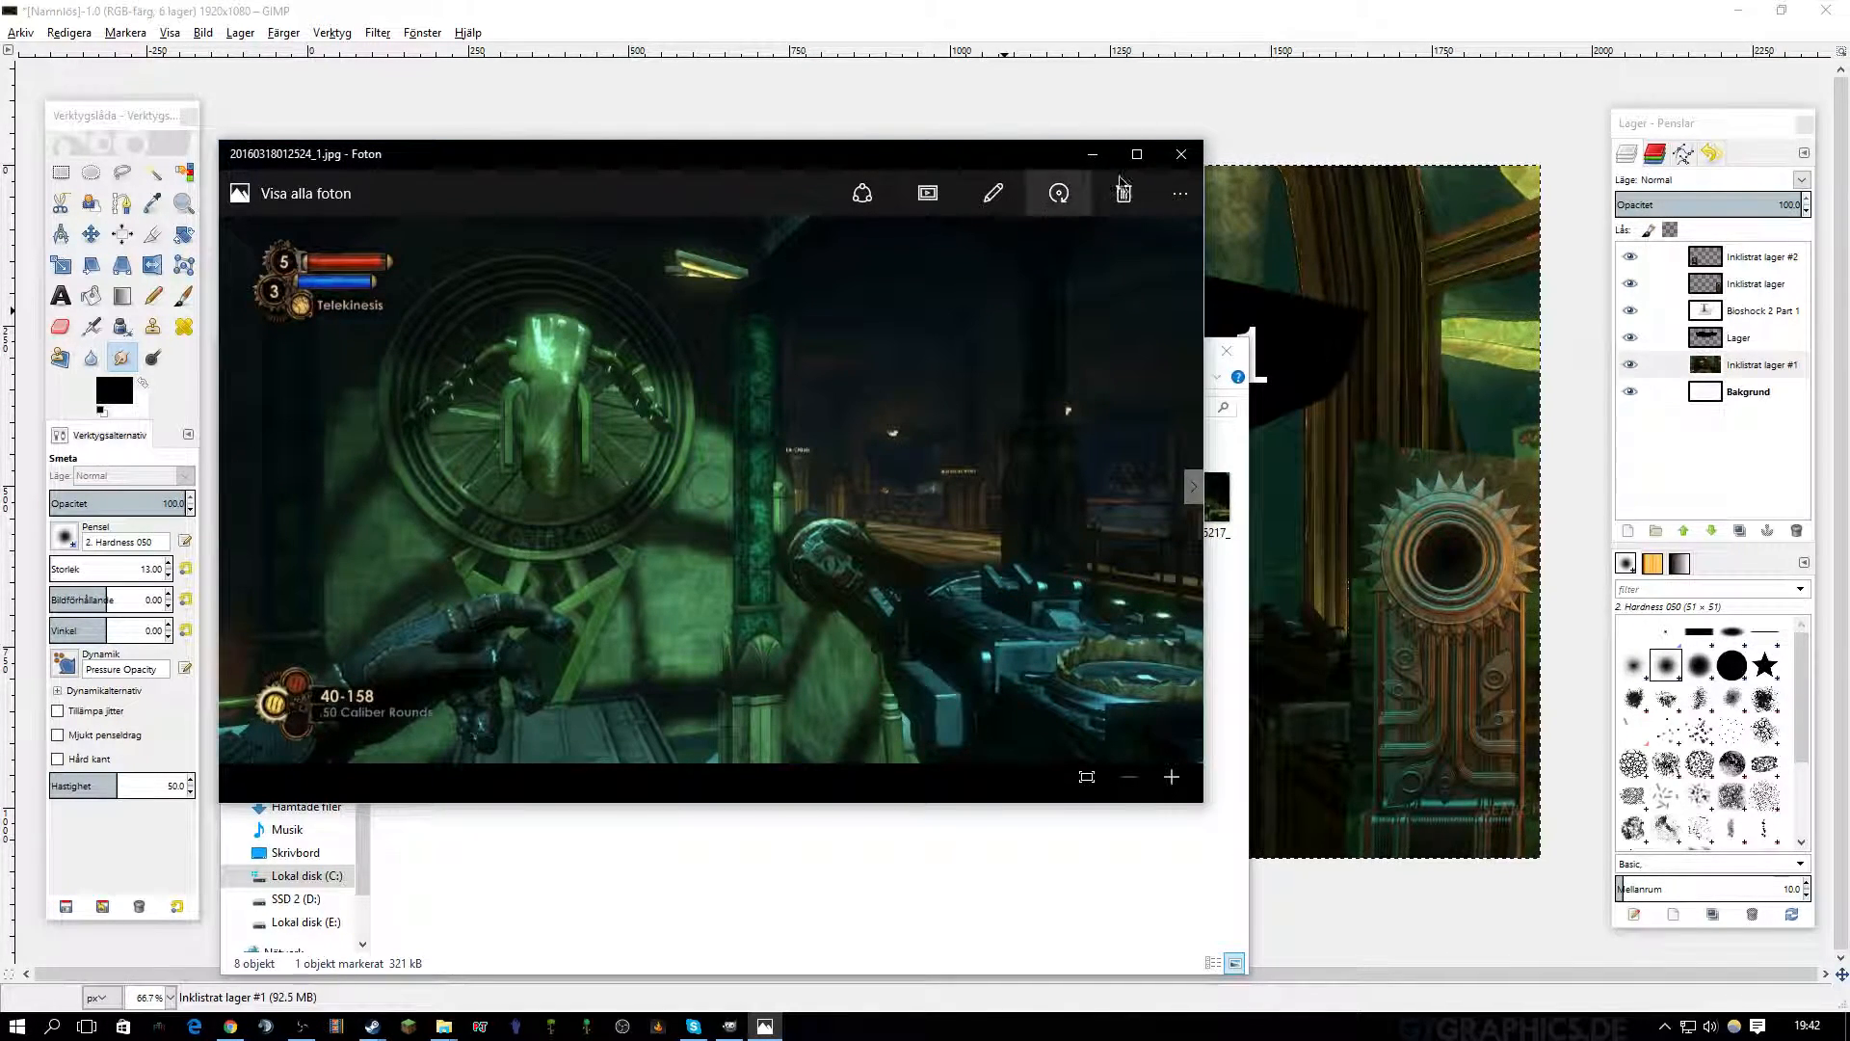
right_click(814, 410)
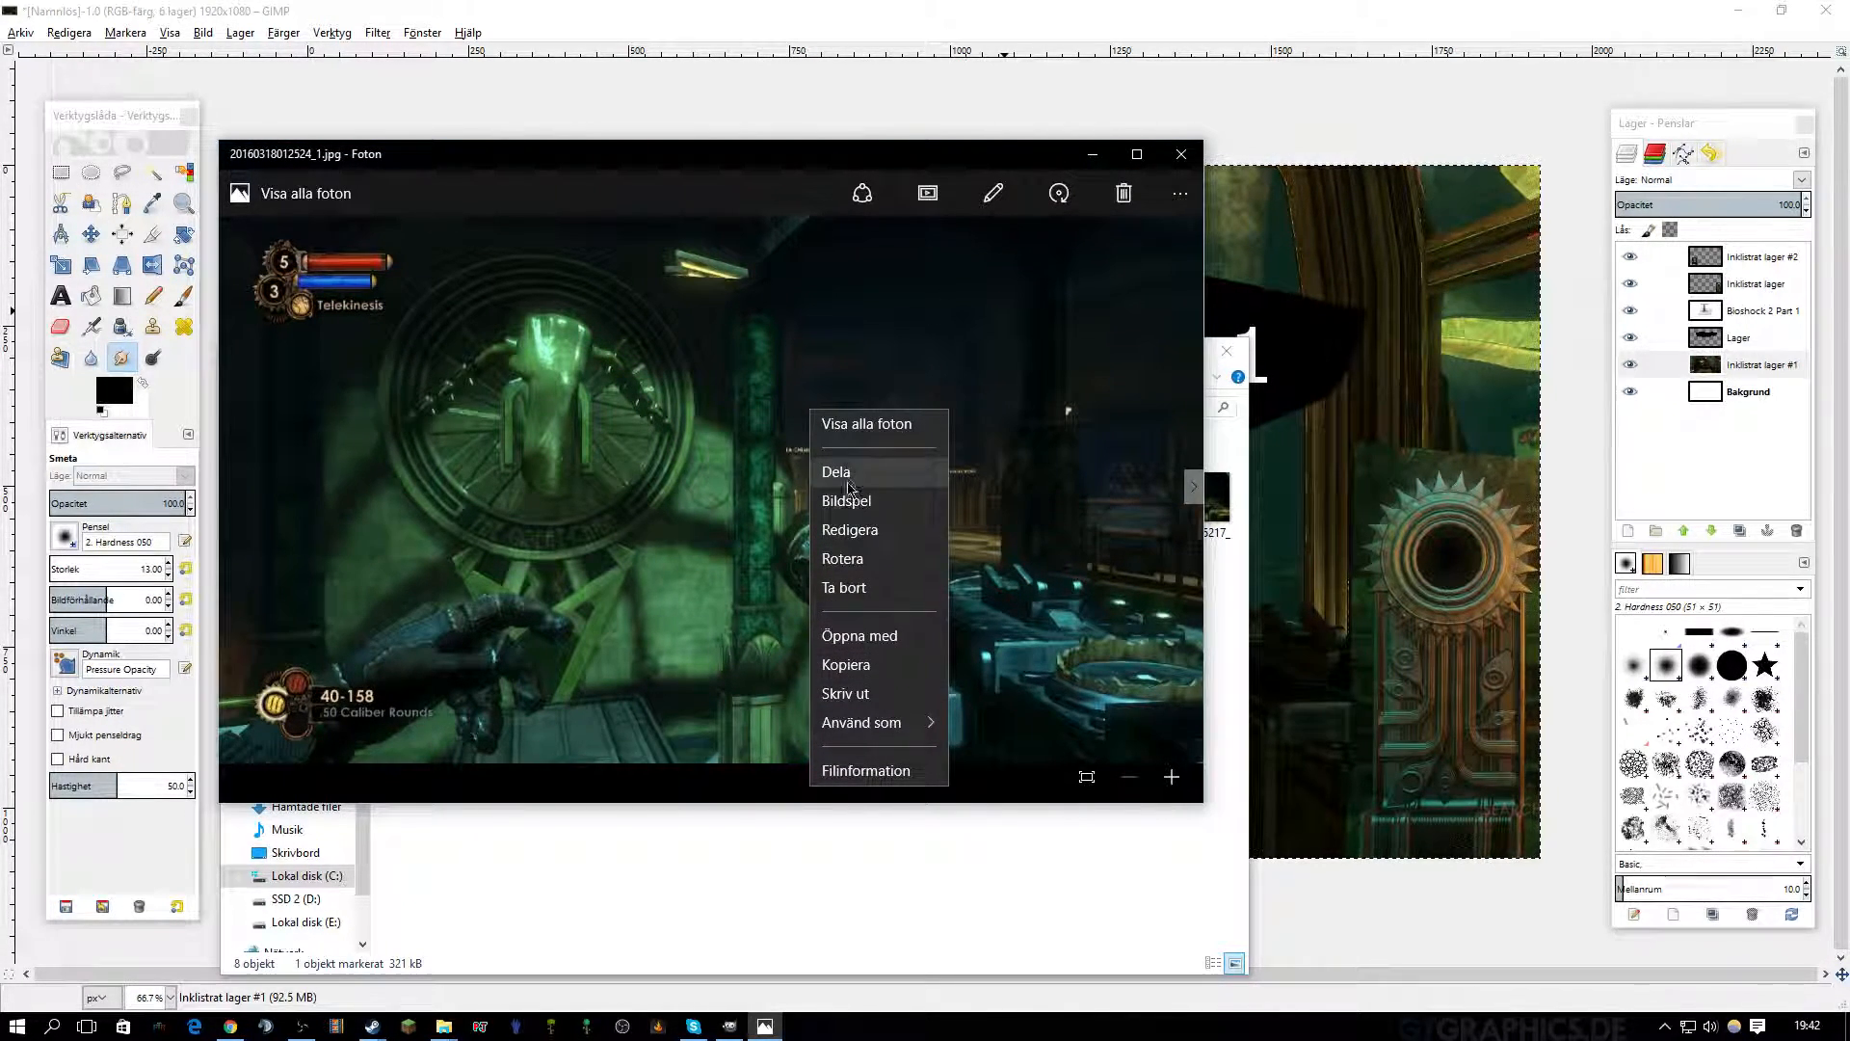
click(859, 665)
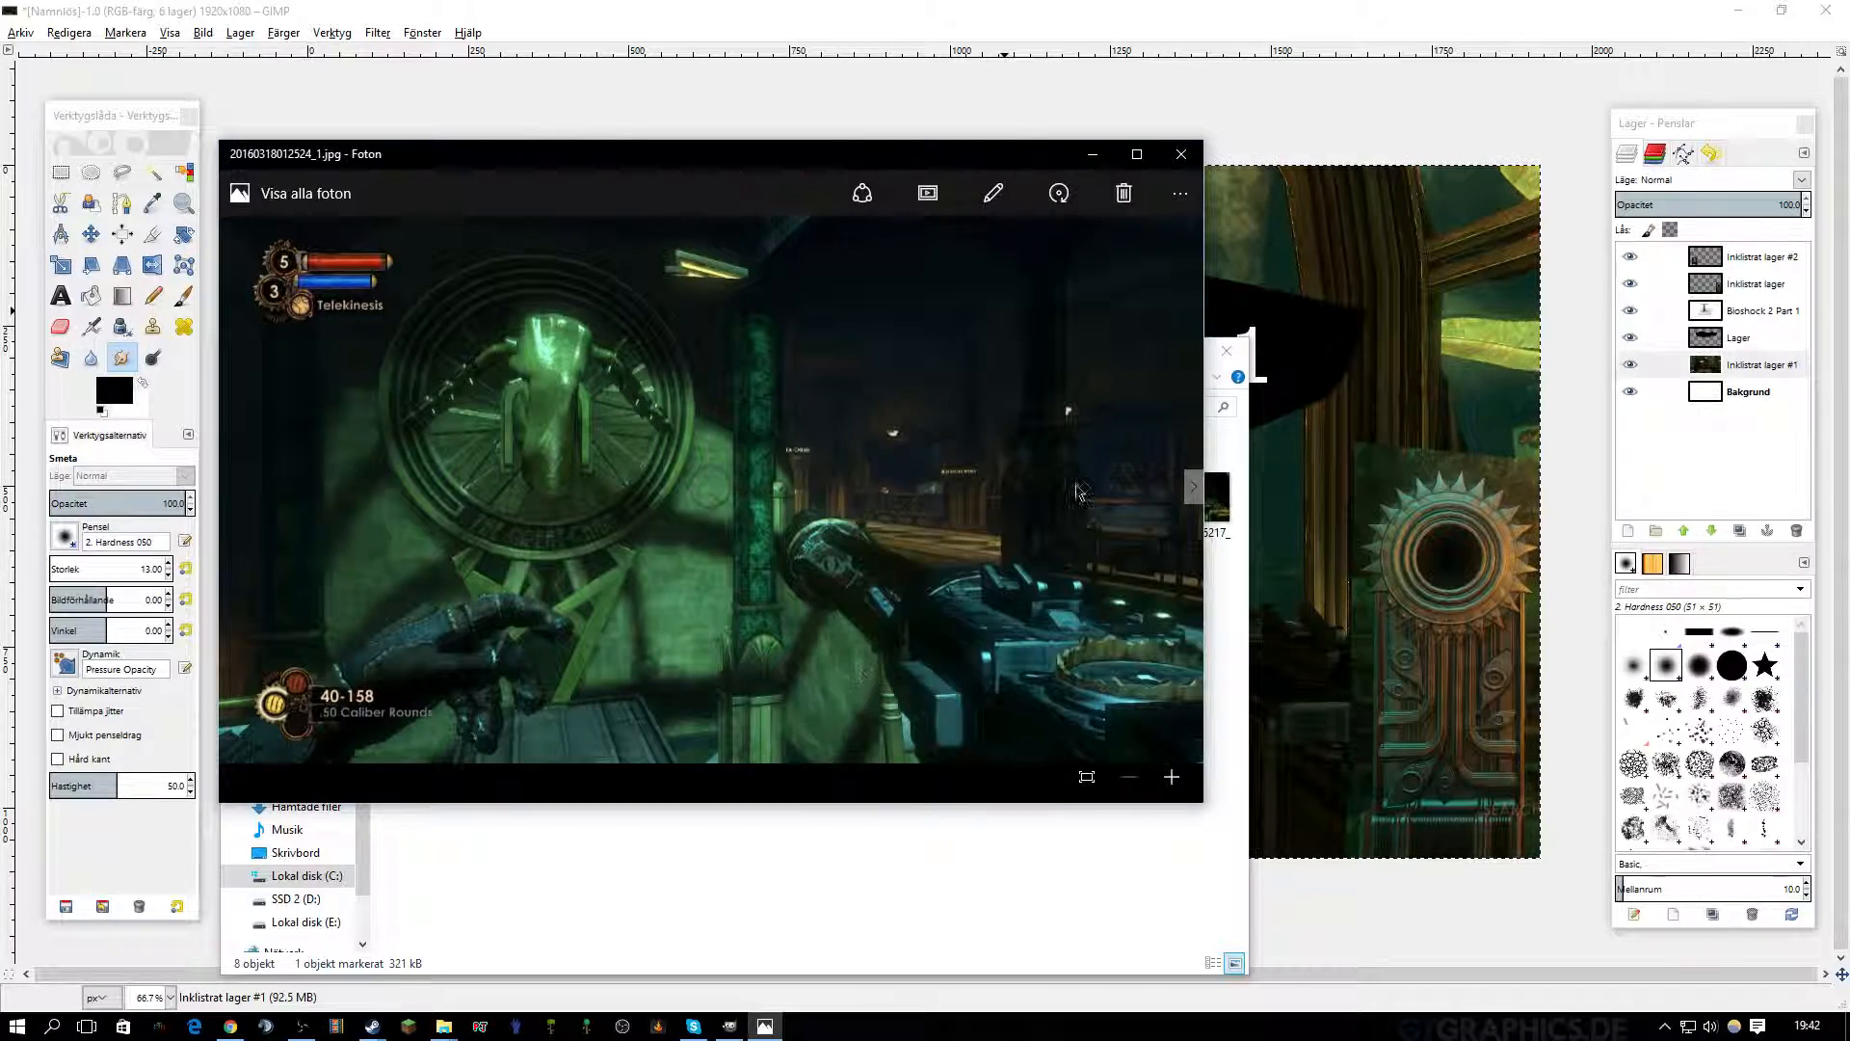
Switch to GIMP, paste the round emblem screenshot into the title image, and turn the floating selection into a new layer.
click(1746, 287)
click(1734, 312)
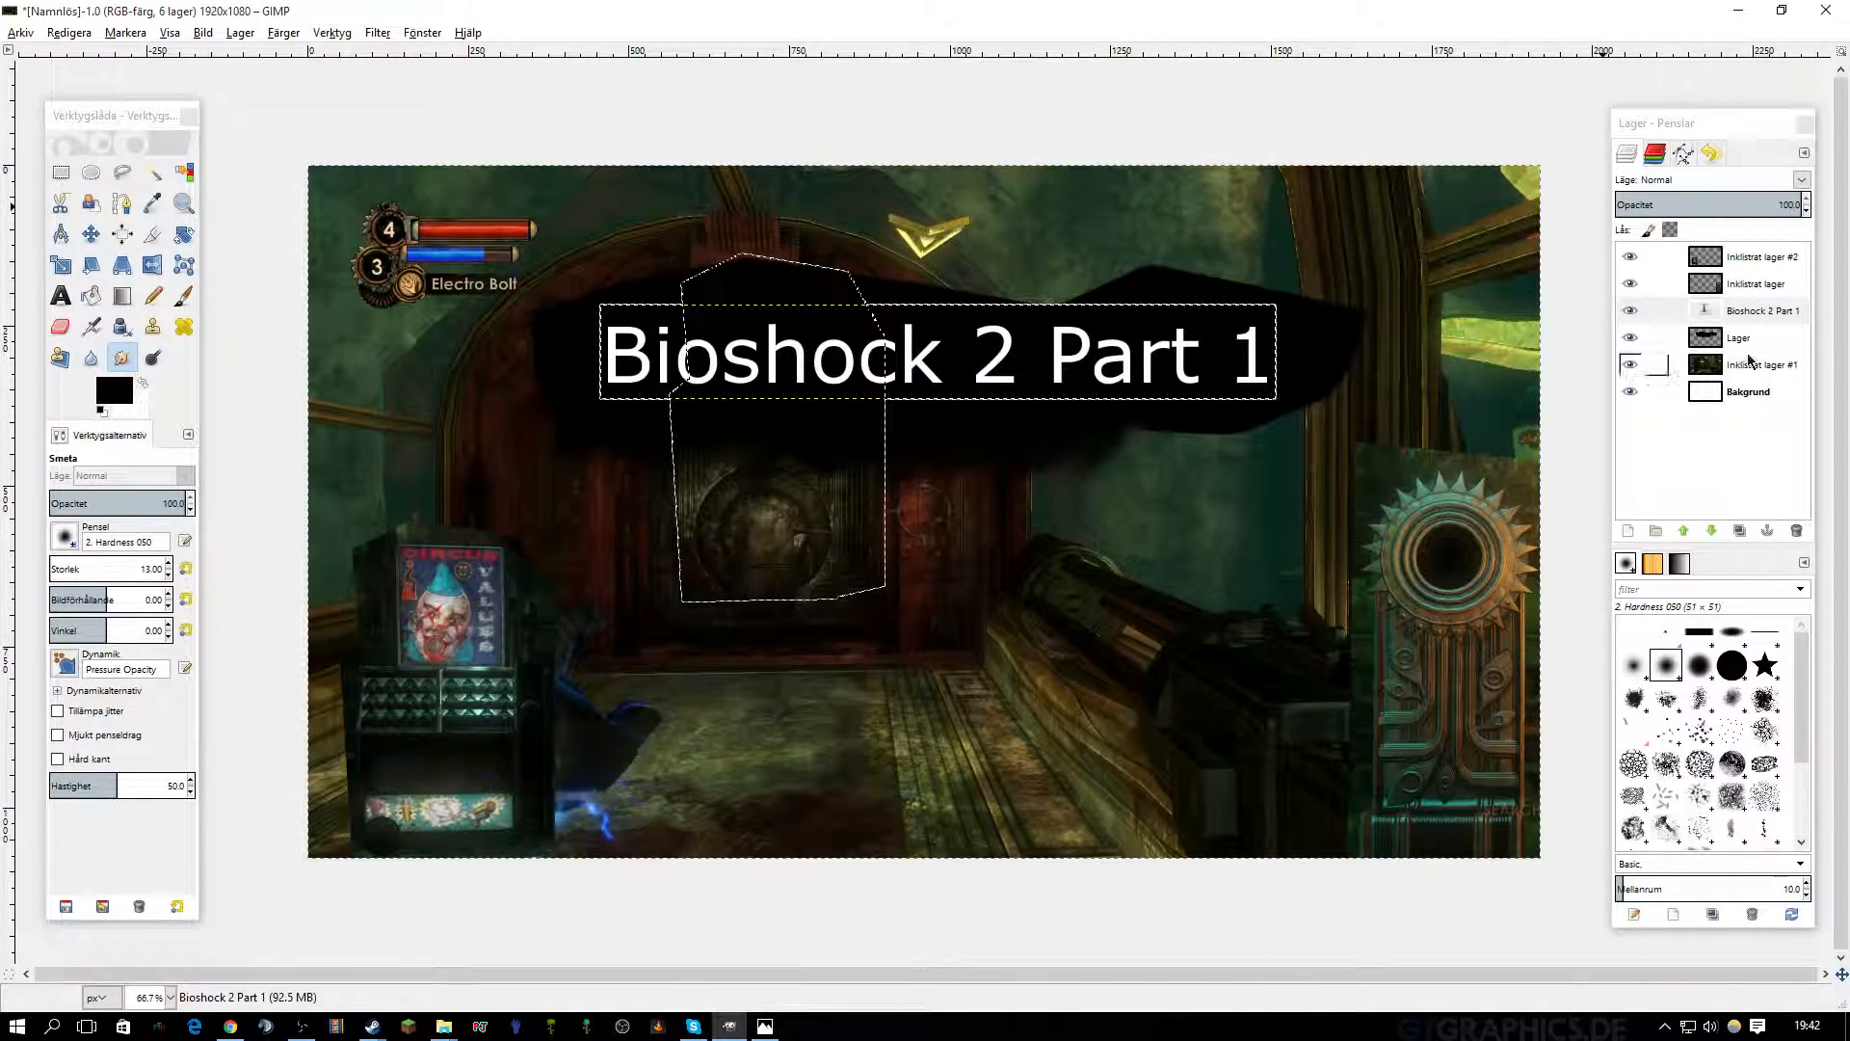
click(1750, 362)
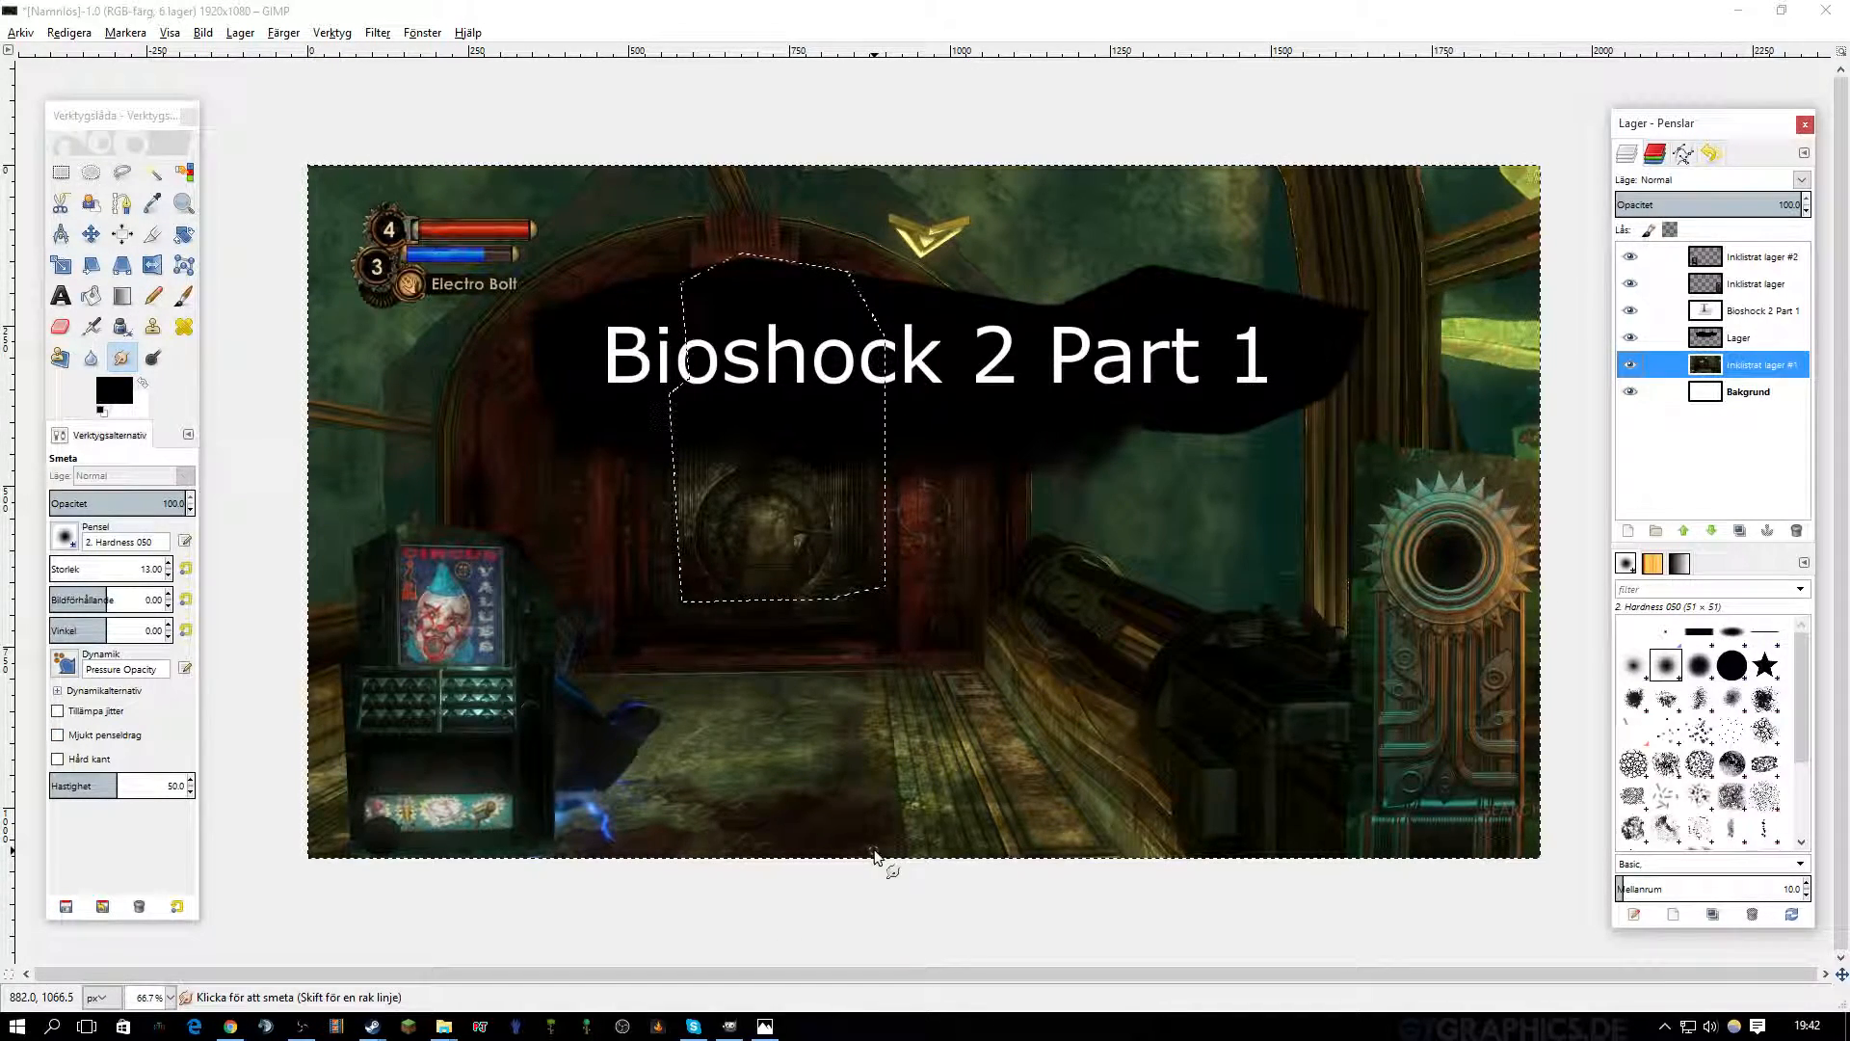
key(ctrl+v)
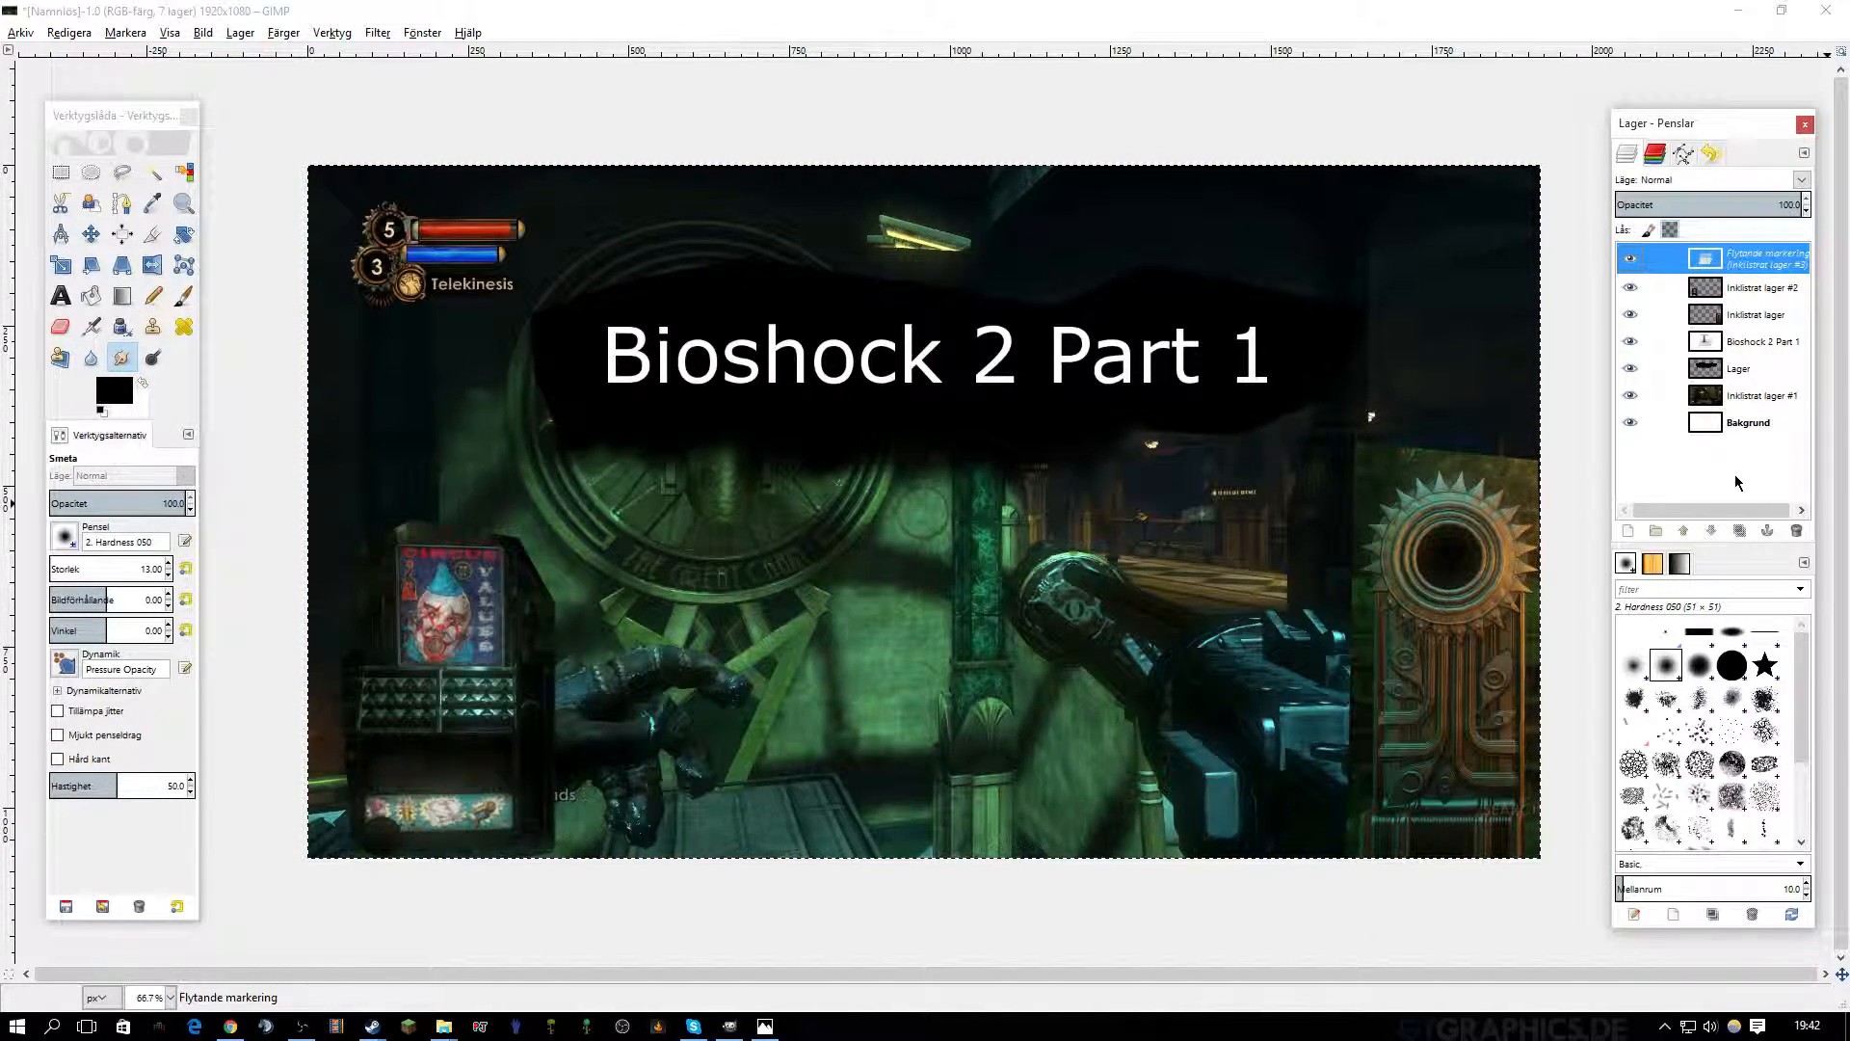
right_click(1738, 477)
click(1650, 511)
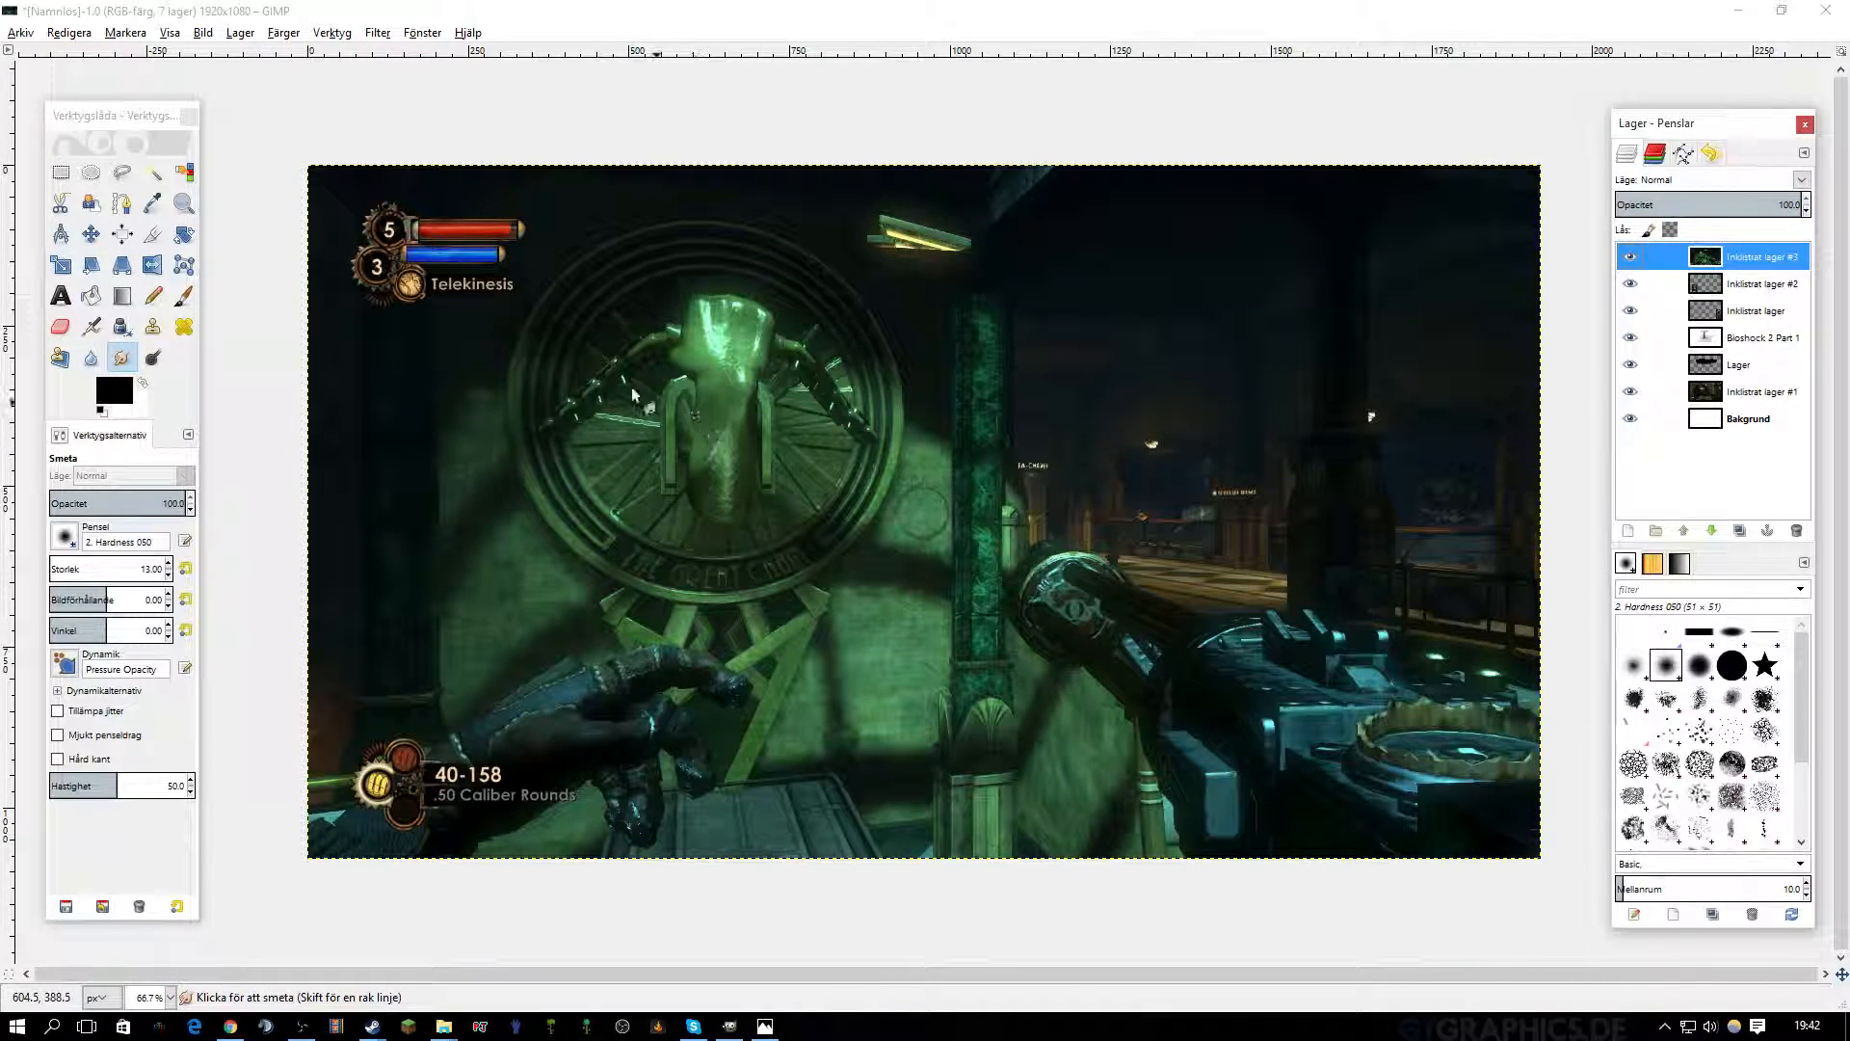
Outline the round The Great Chain emblem in the pasted screenshot with a closed polygonal Free Select selection.
click(122, 172)
click(660, 204)
click(542, 275)
click(487, 389)
click(506, 481)
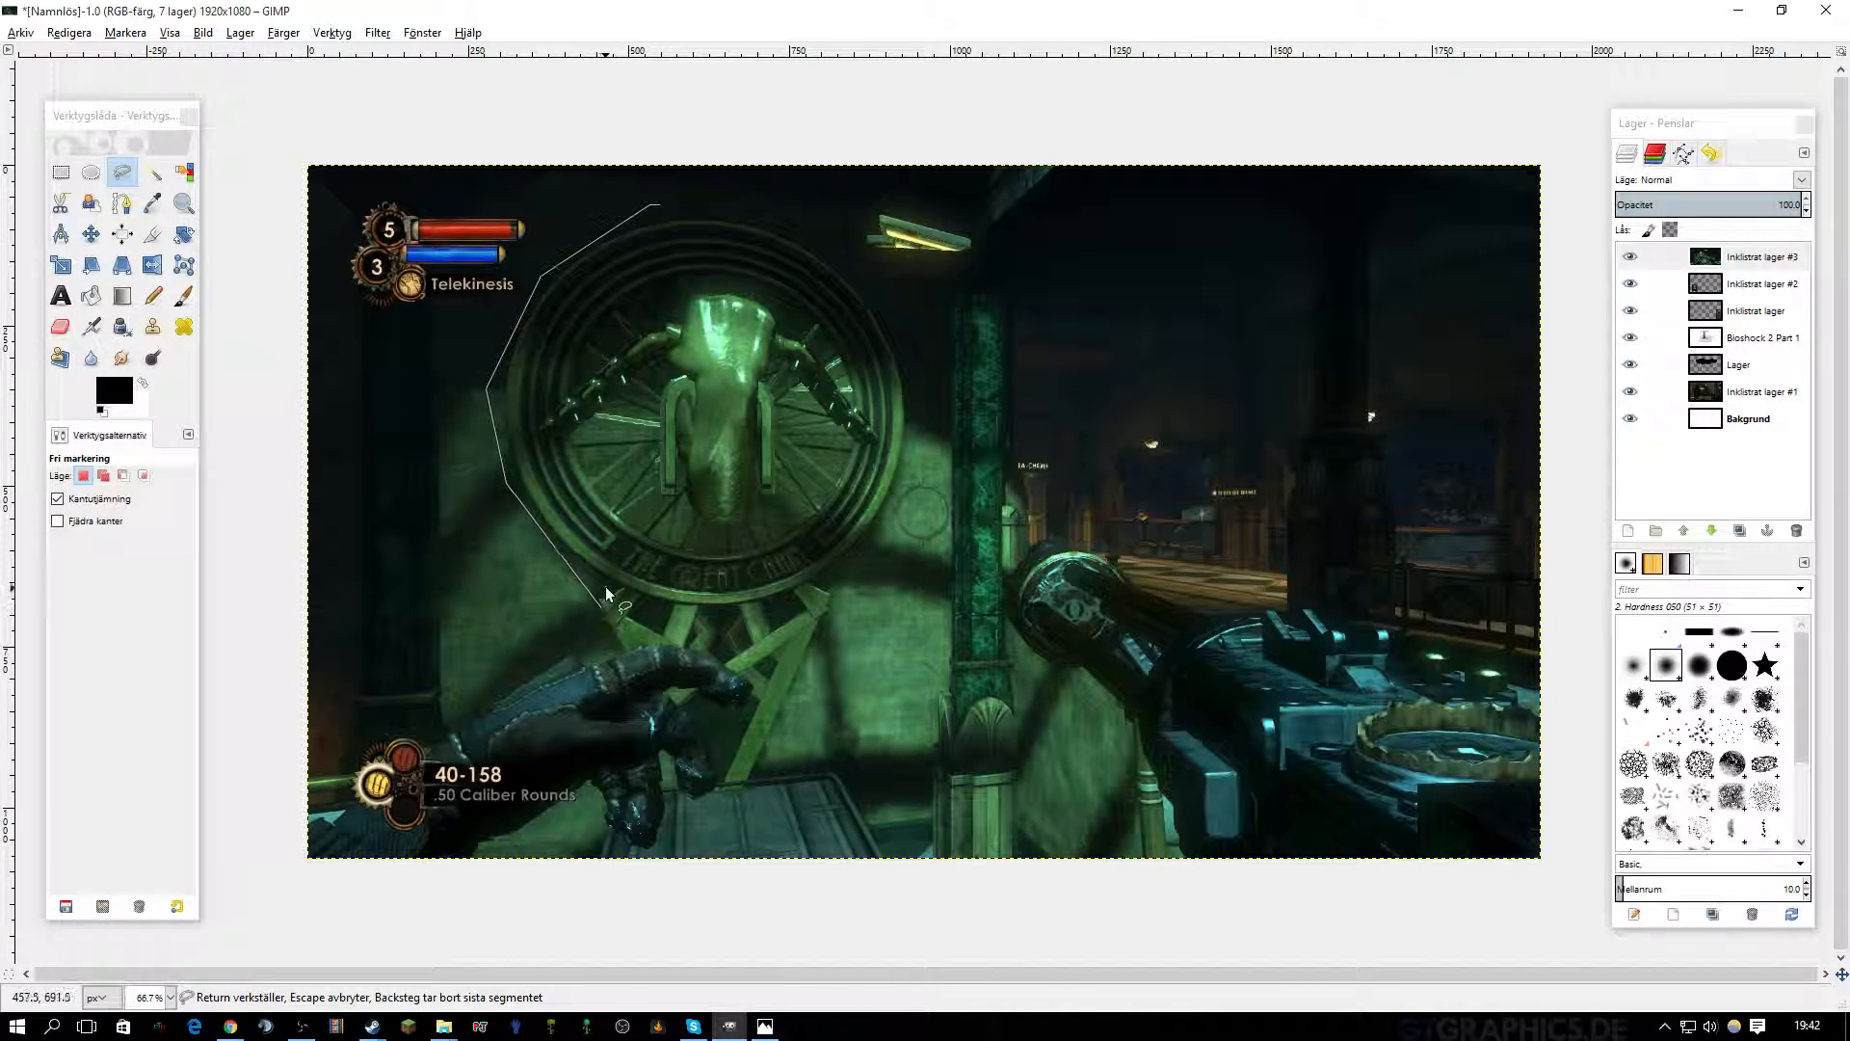
click(598, 588)
click(752, 618)
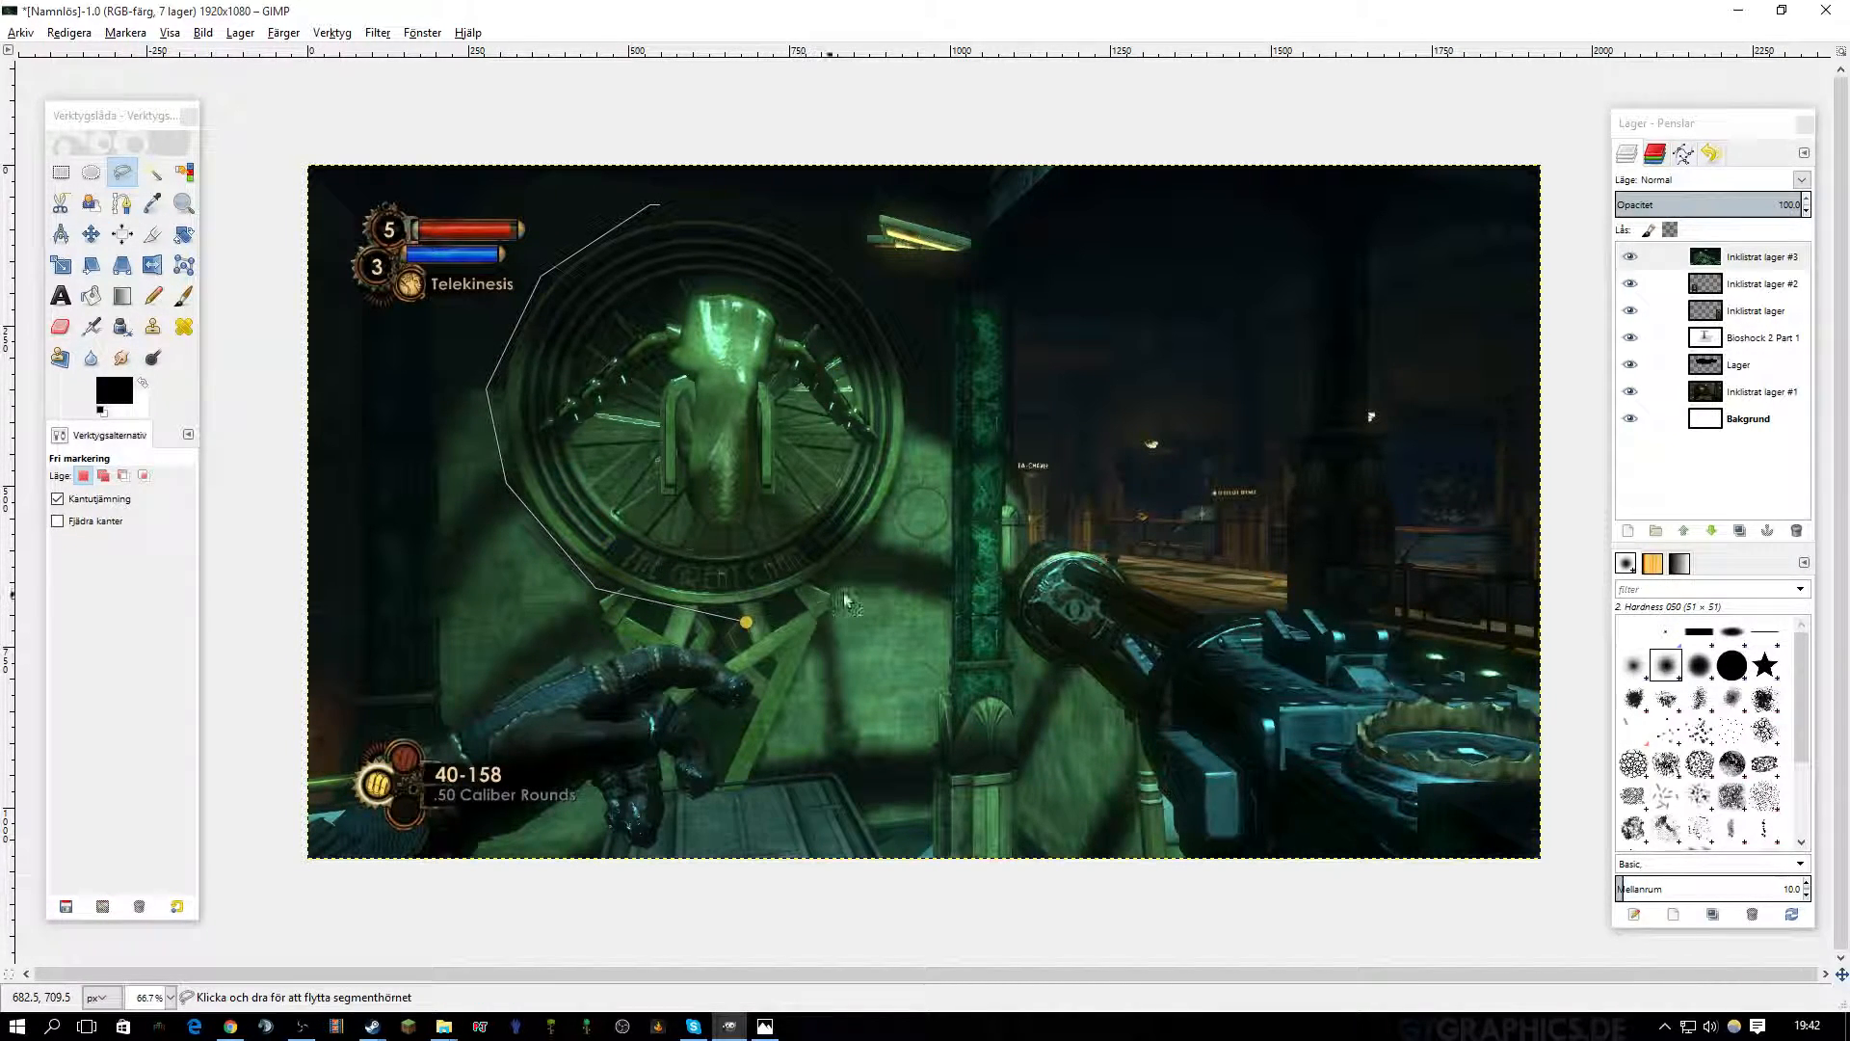
click(858, 566)
click(911, 461)
click(910, 363)
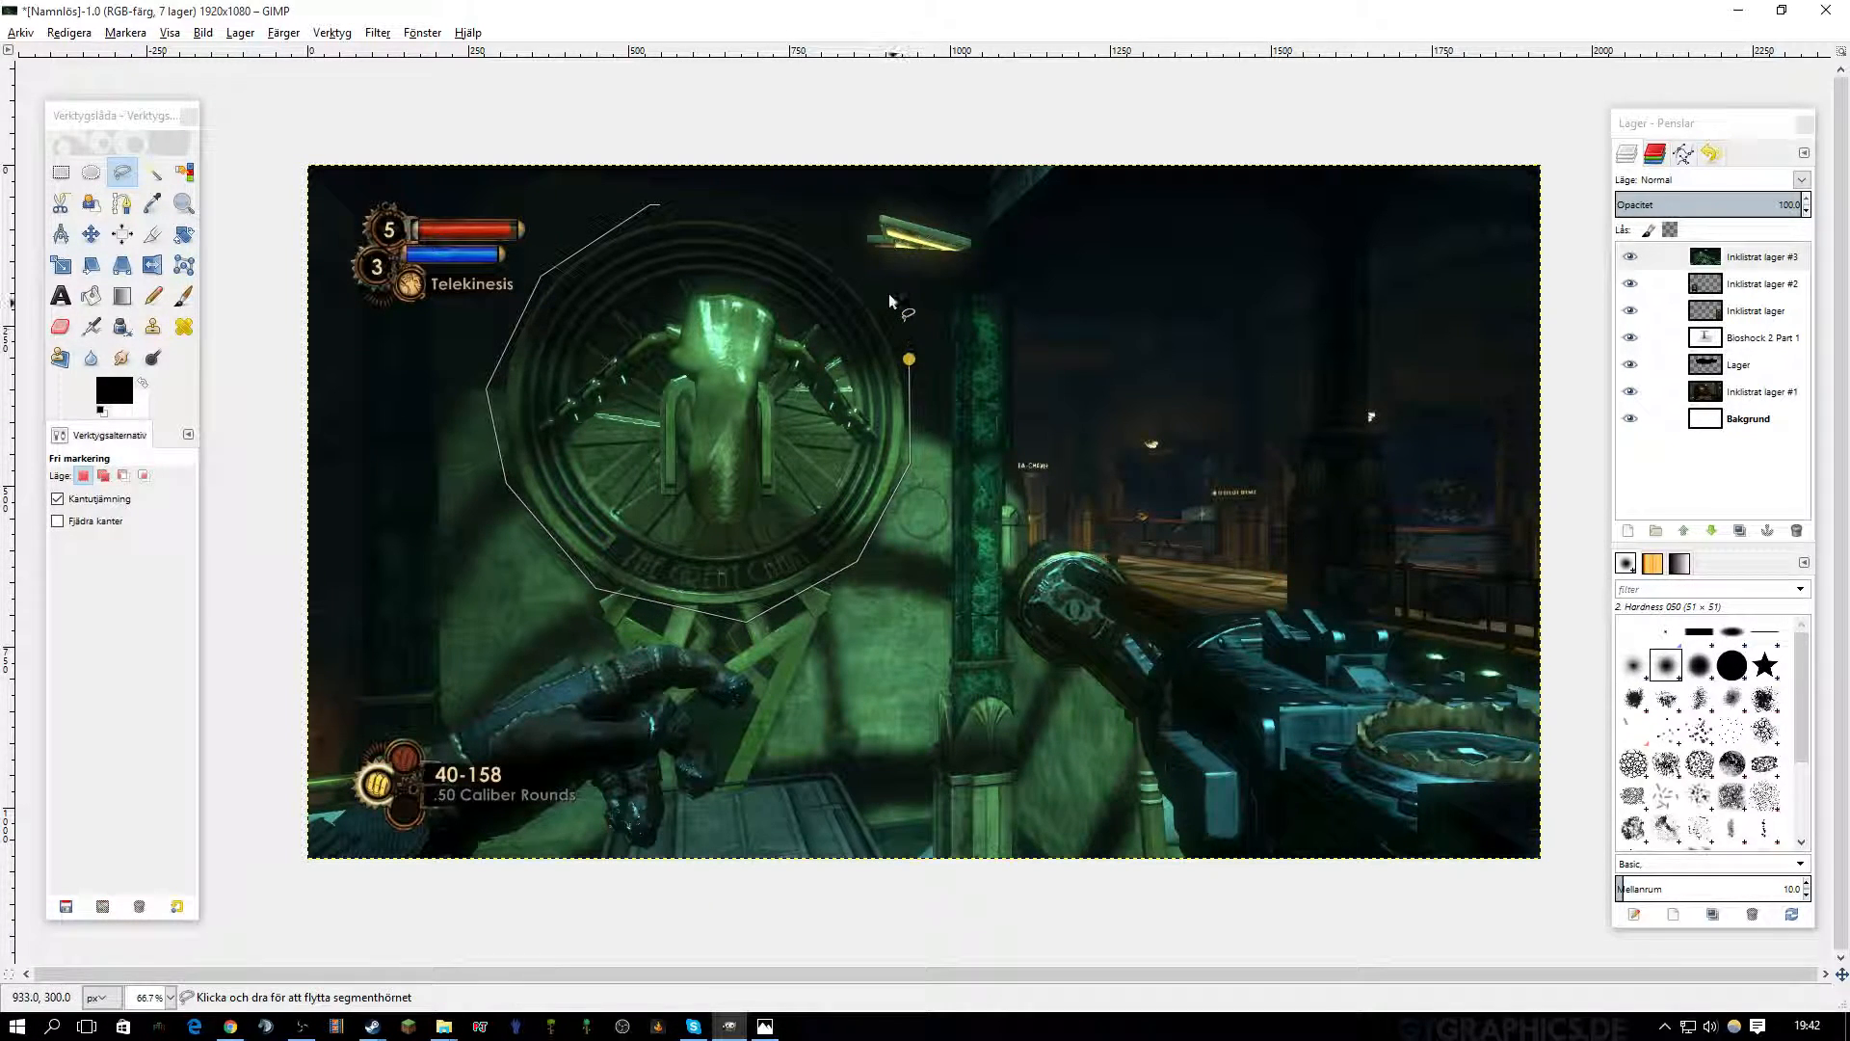
click(846, 267)
click(764, 219)
click(659, 208)
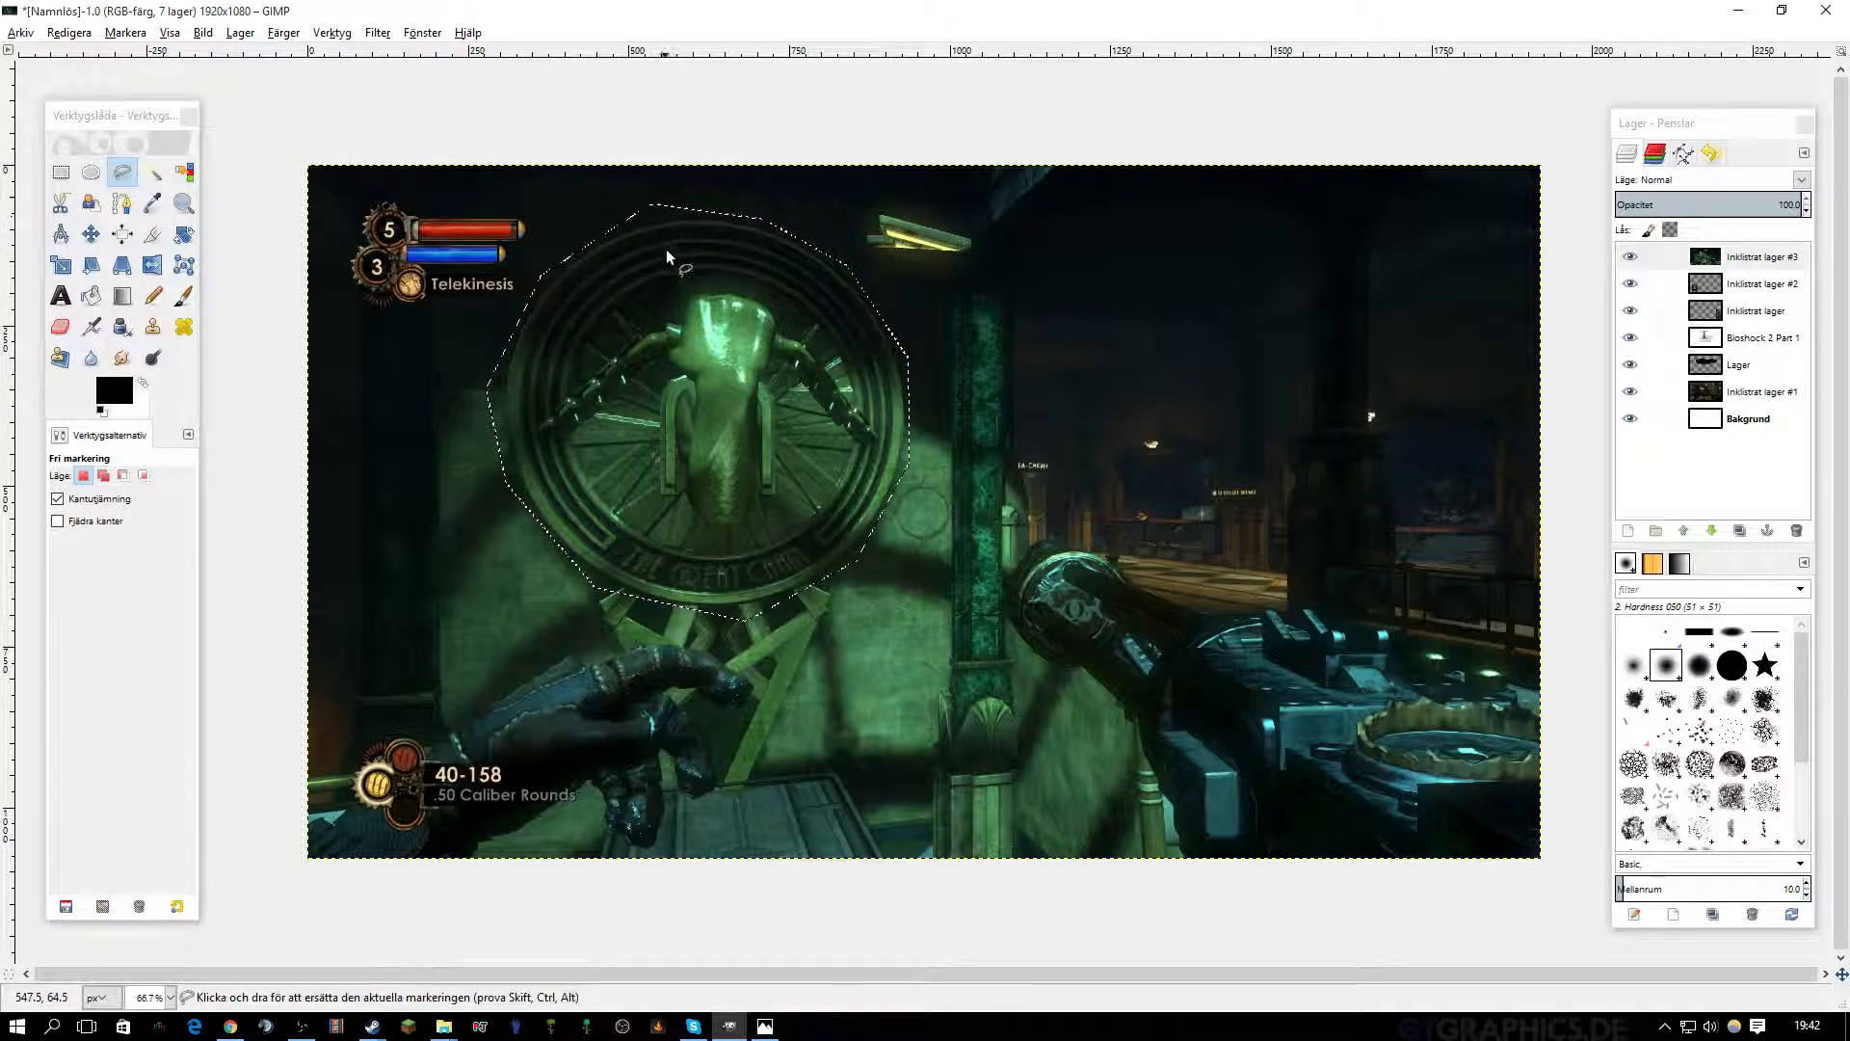
Invert the selection, clear everything around the round emblem, and move the cut-out over the middle of the title text.
right_click(718, 429)
mouse_move(781, 485)
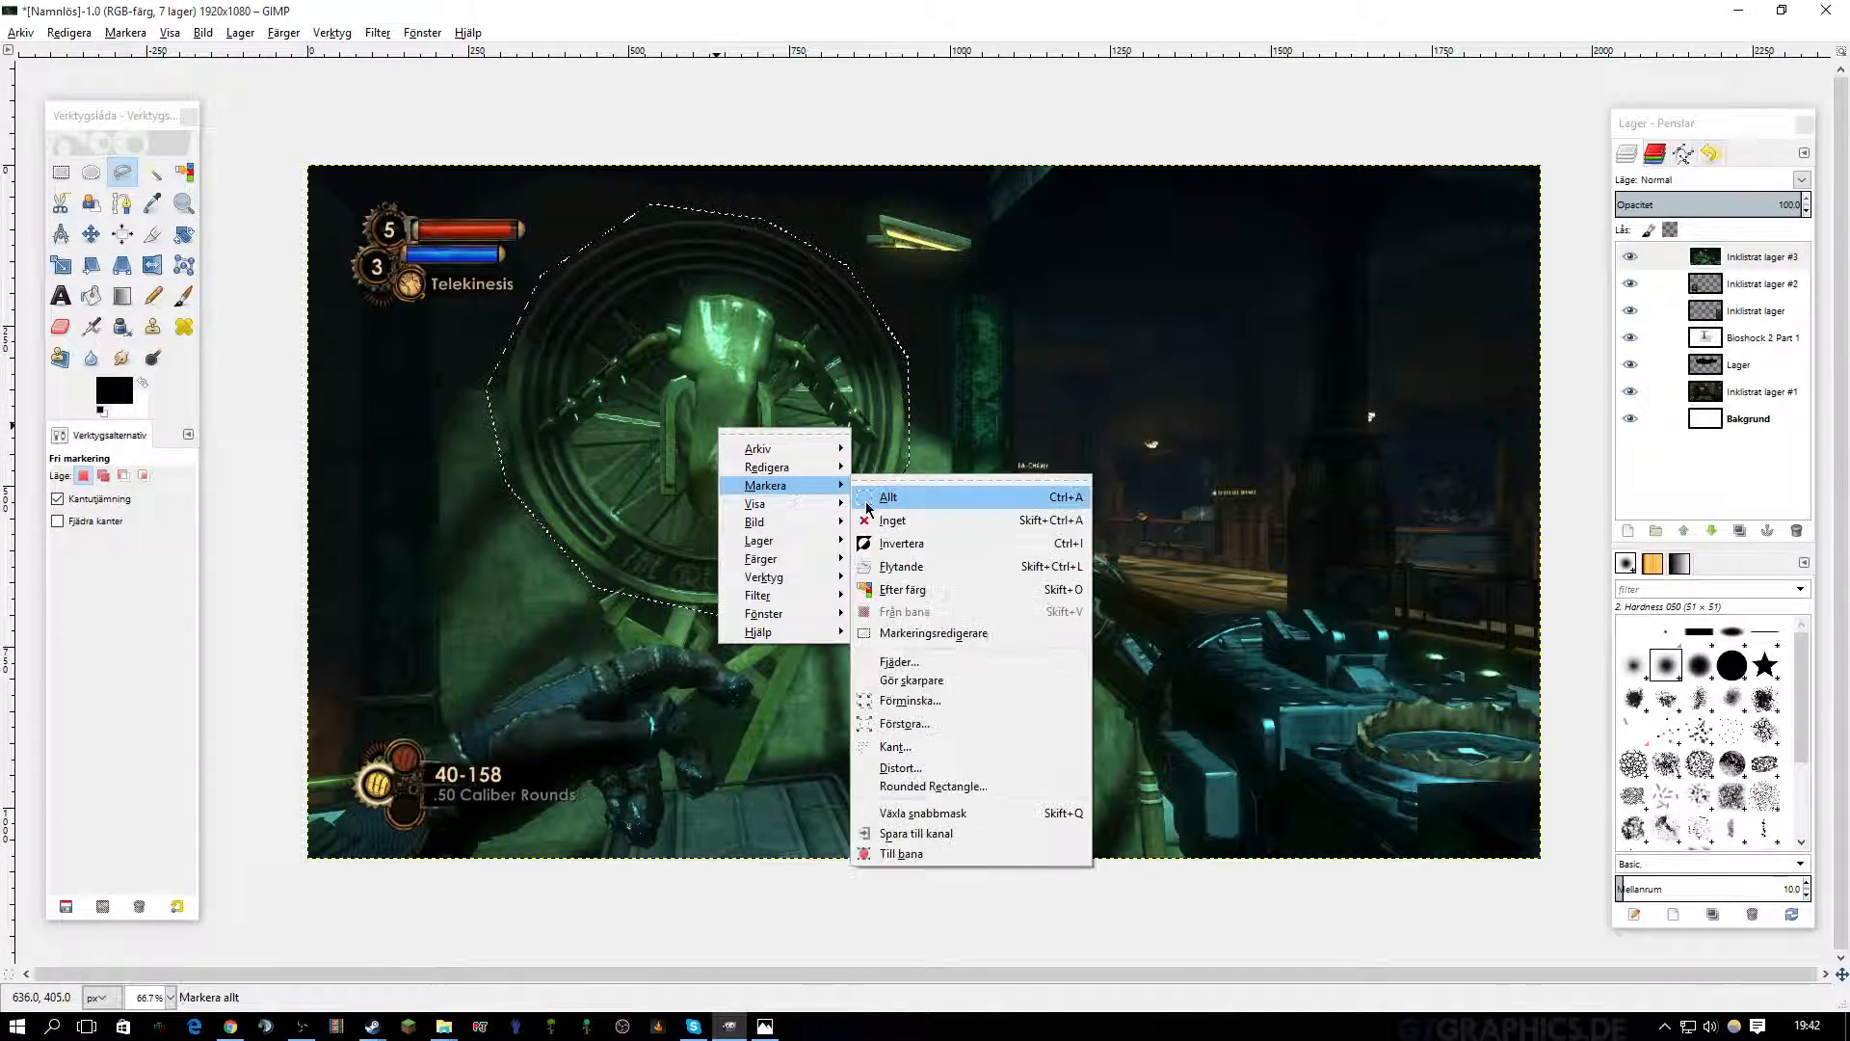
click(900, 537)
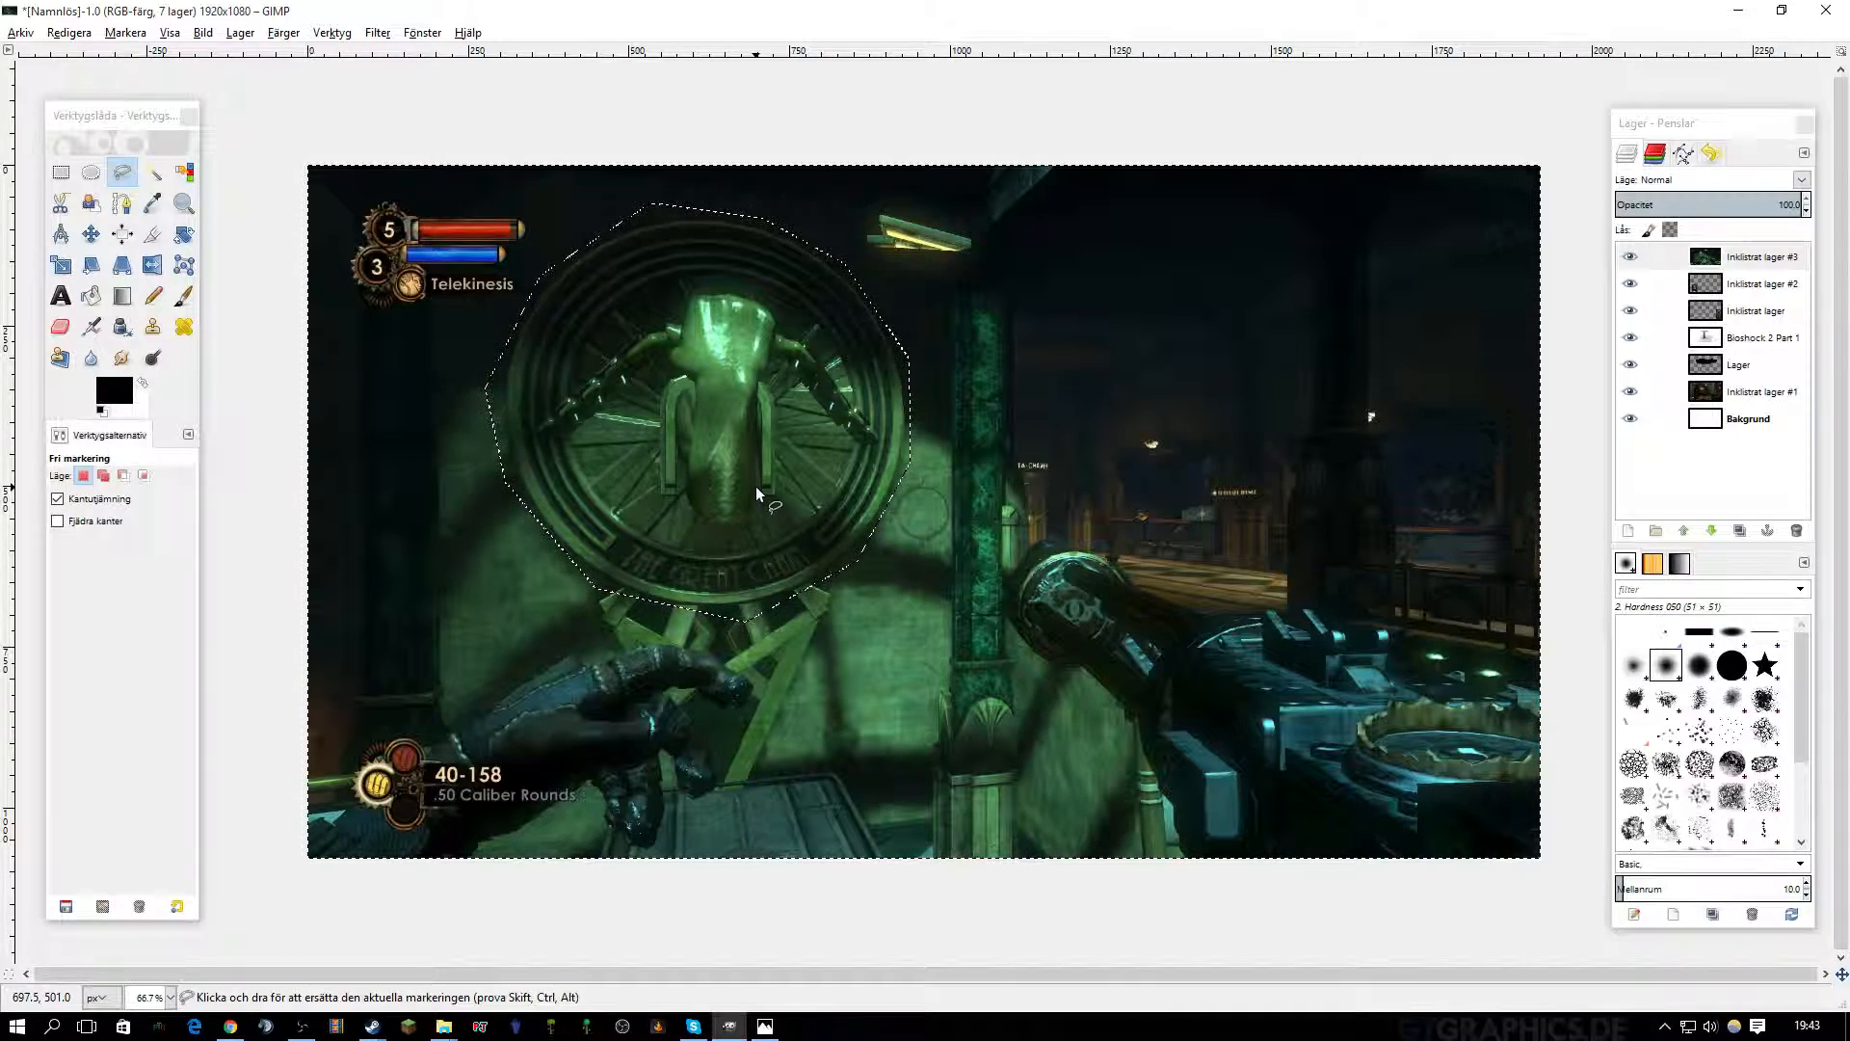
right_click(749, 435)
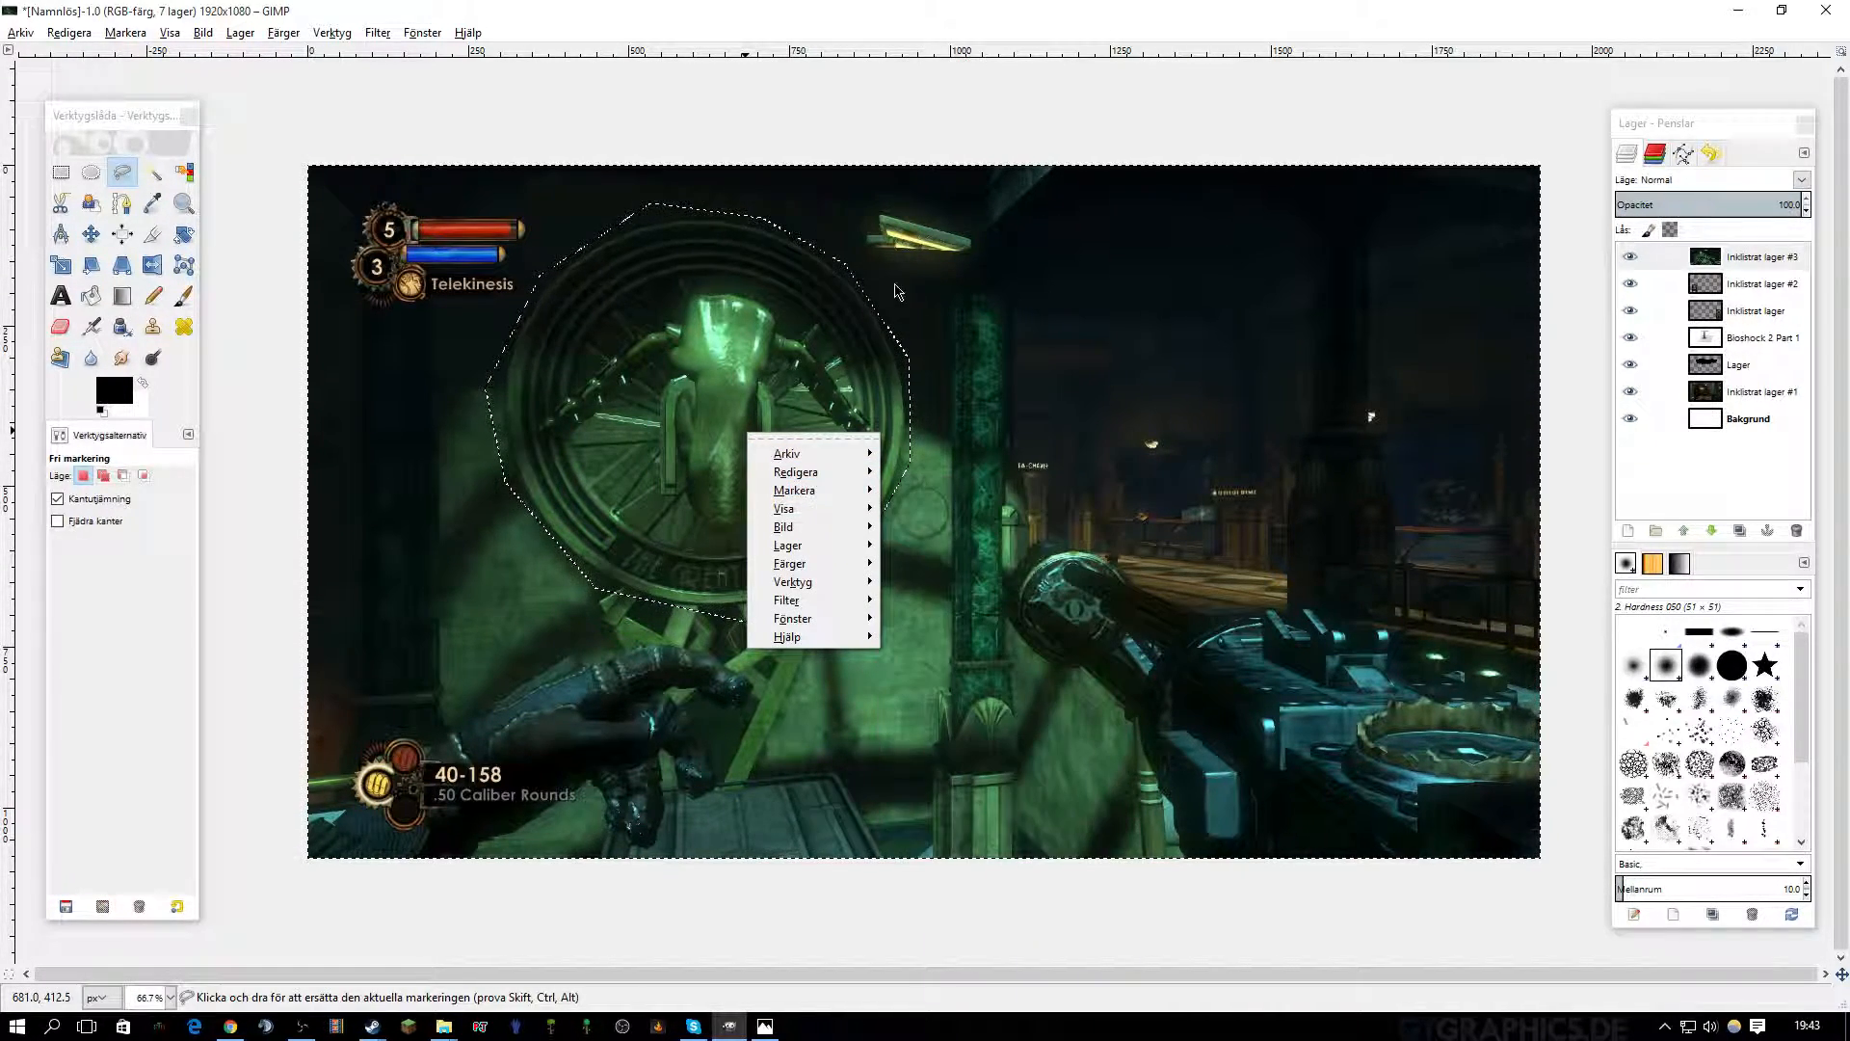
click(913, 378)
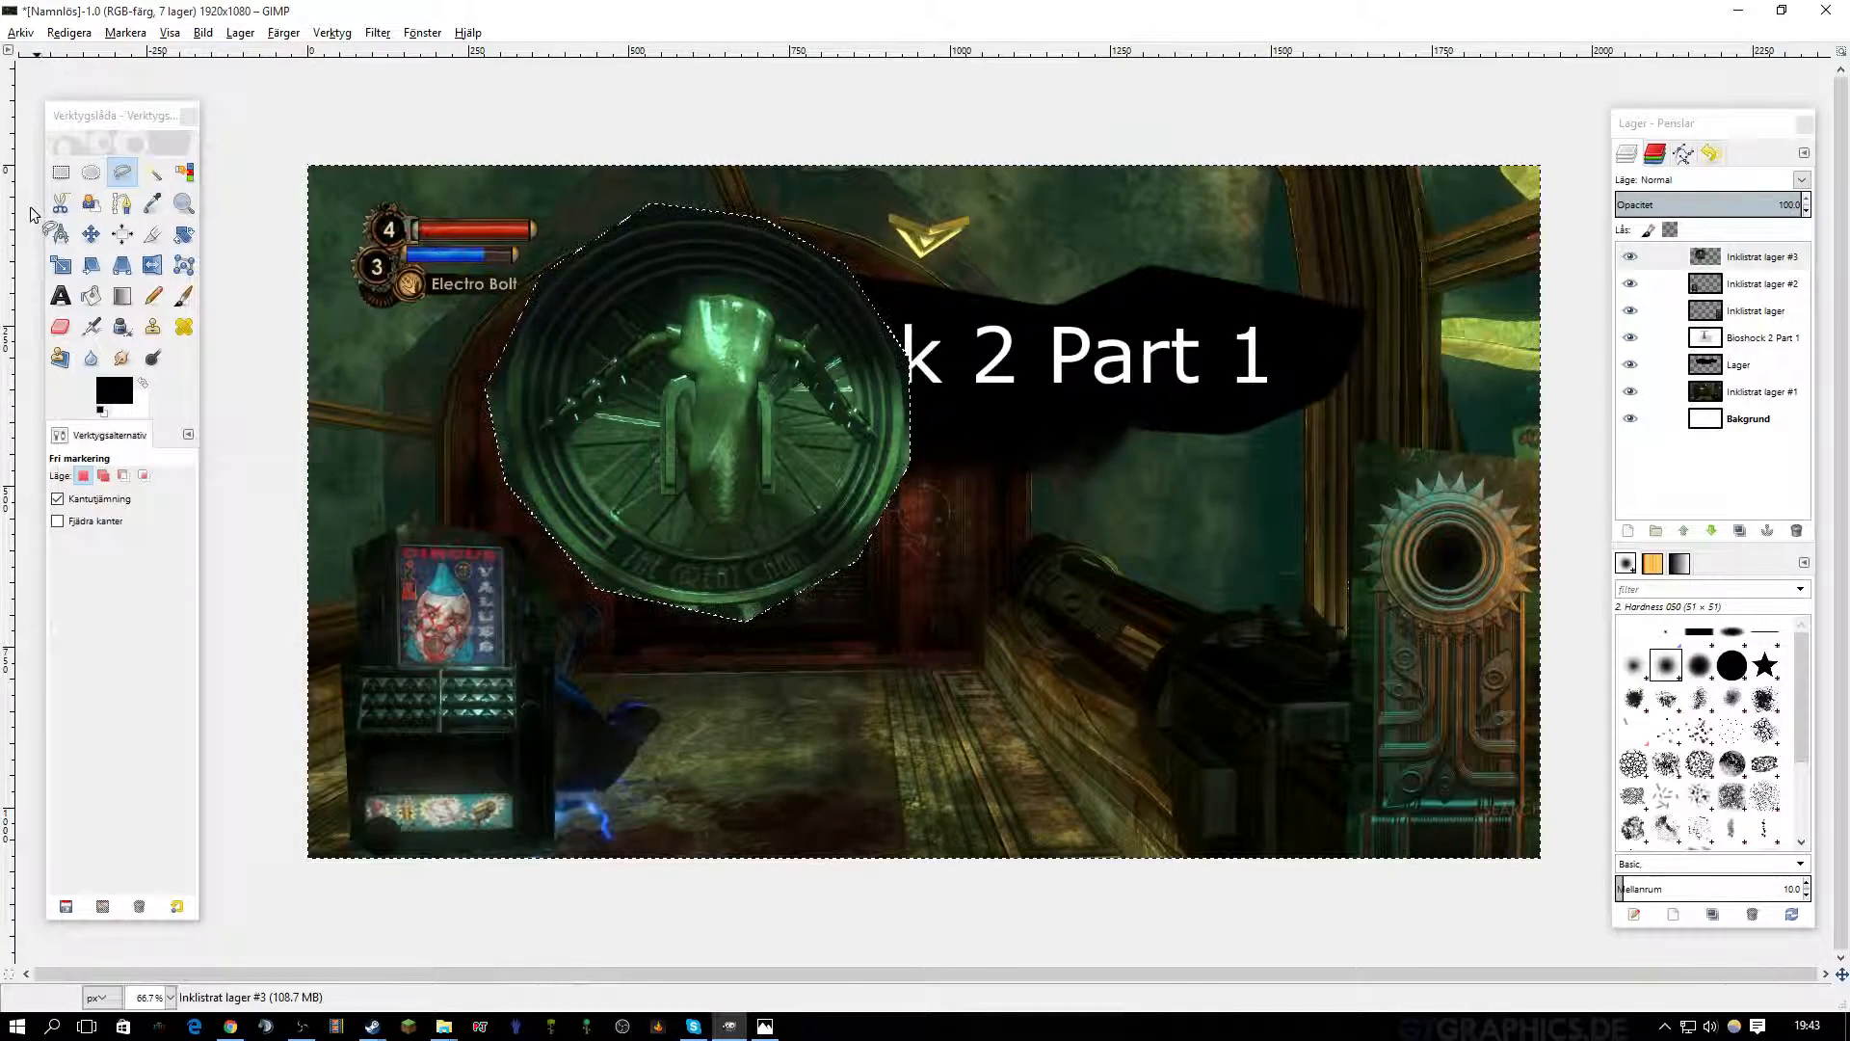
click(91, 234)
drag(759, 404, 926, 366)
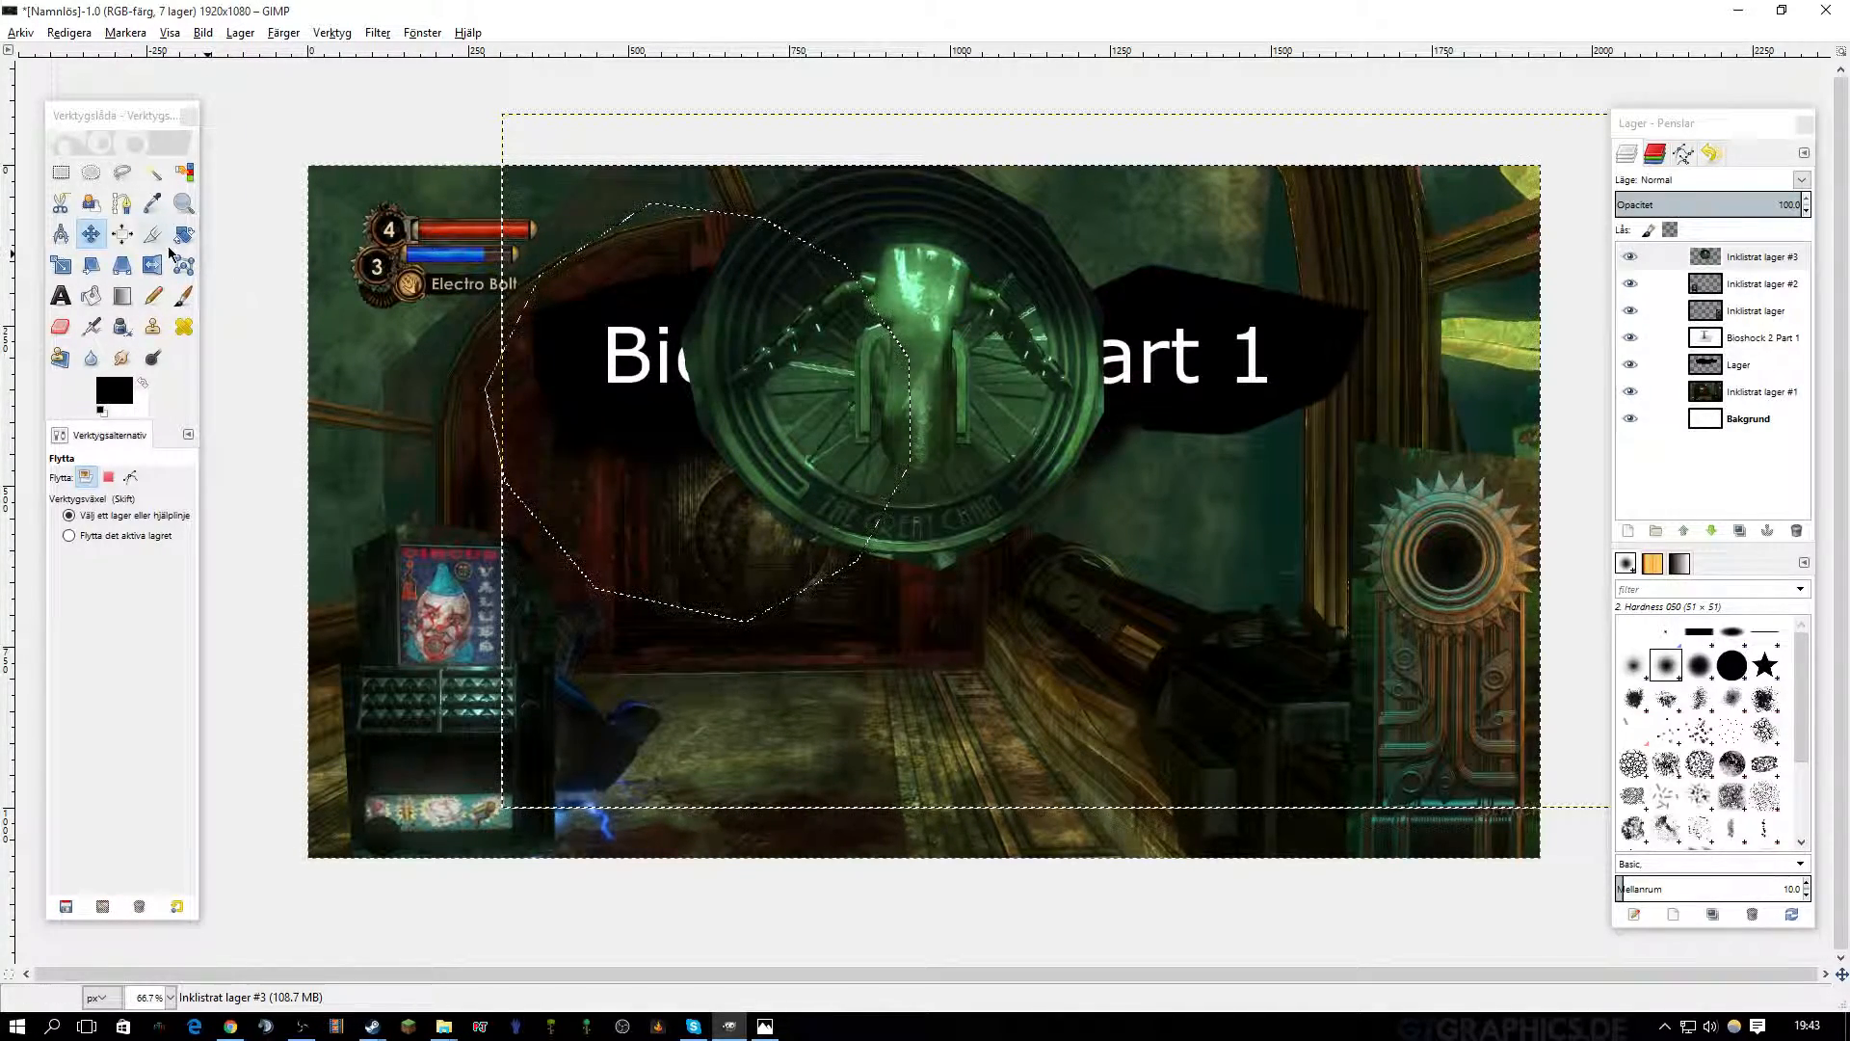
Try to scale down the emblem cut-out while the old selection is still active, and undo the scaling.
click(63, 269)
drag(1082, 332, 651, 557)
click(1132, 674)
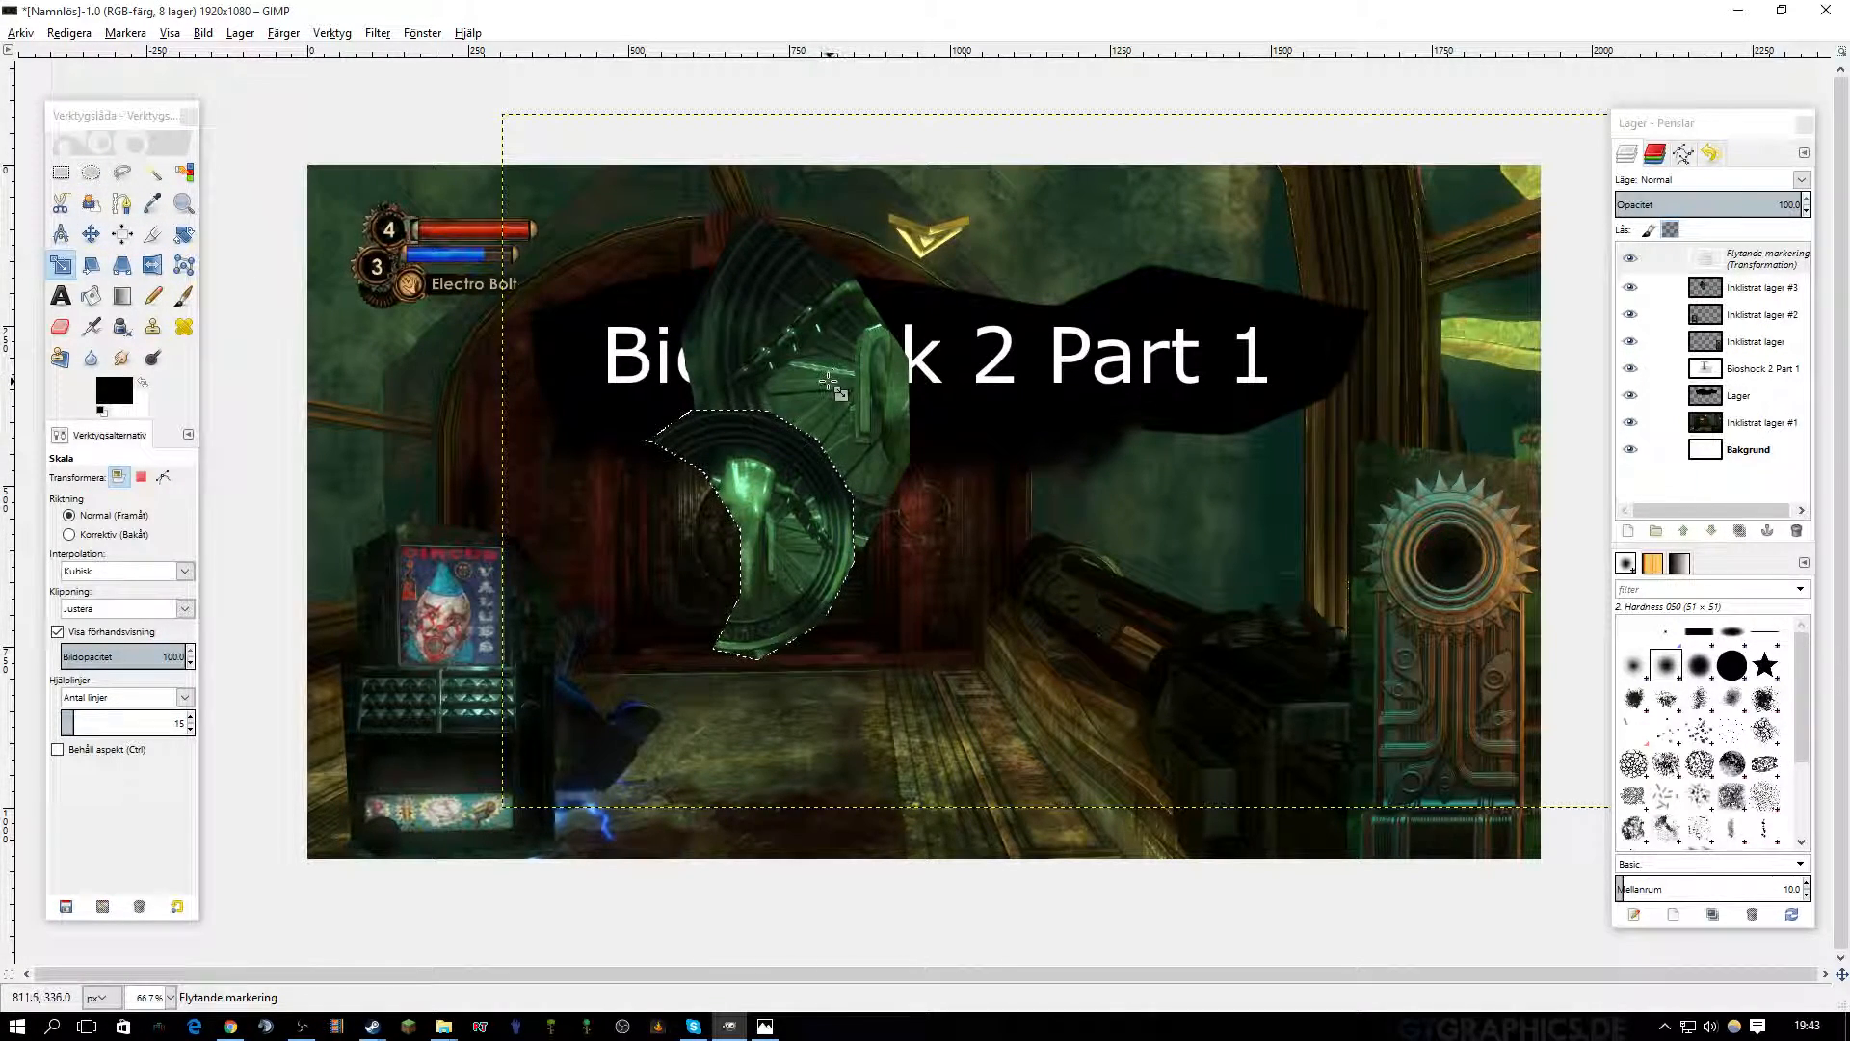
key(ctrl+h)
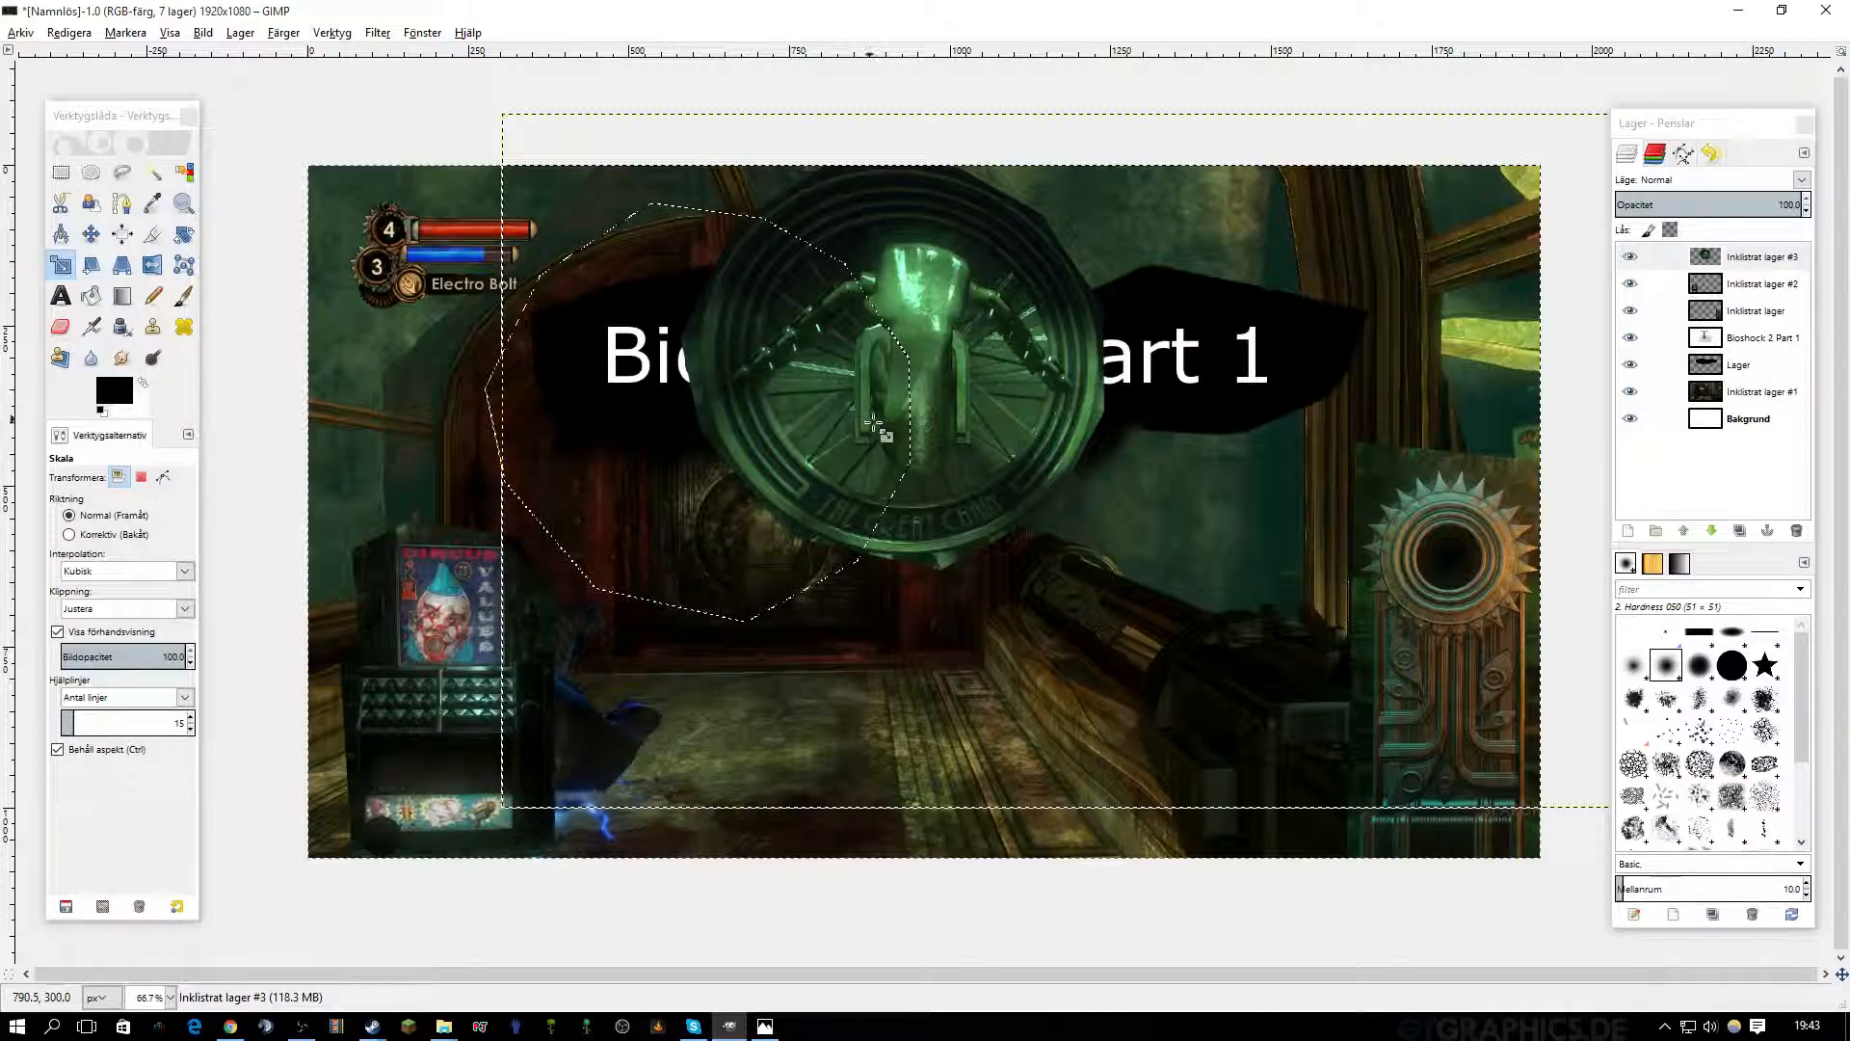
Clear the active selection and scale the round emblem layer down to 1172 × 630 px.
right_click(644, 405)
mouse_move(708, 472)
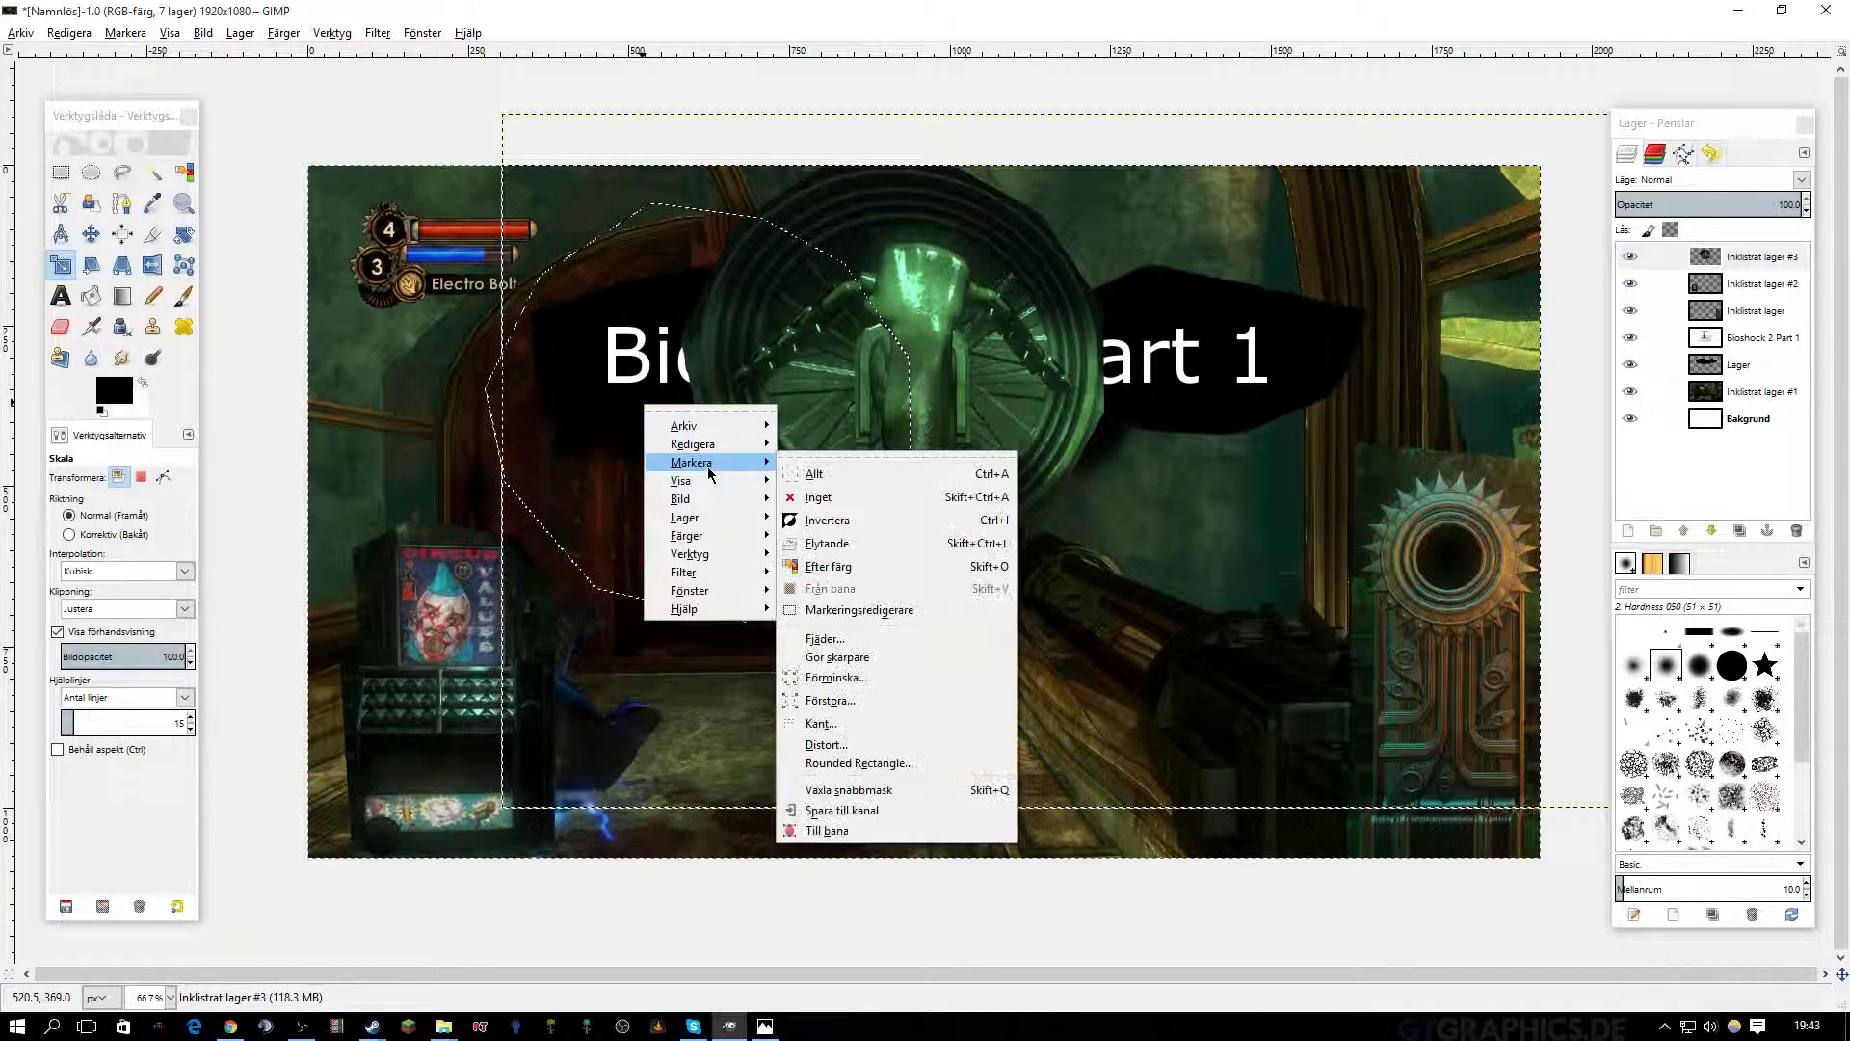
click(816, 496)
drag(1031, 279, 1478, 562)
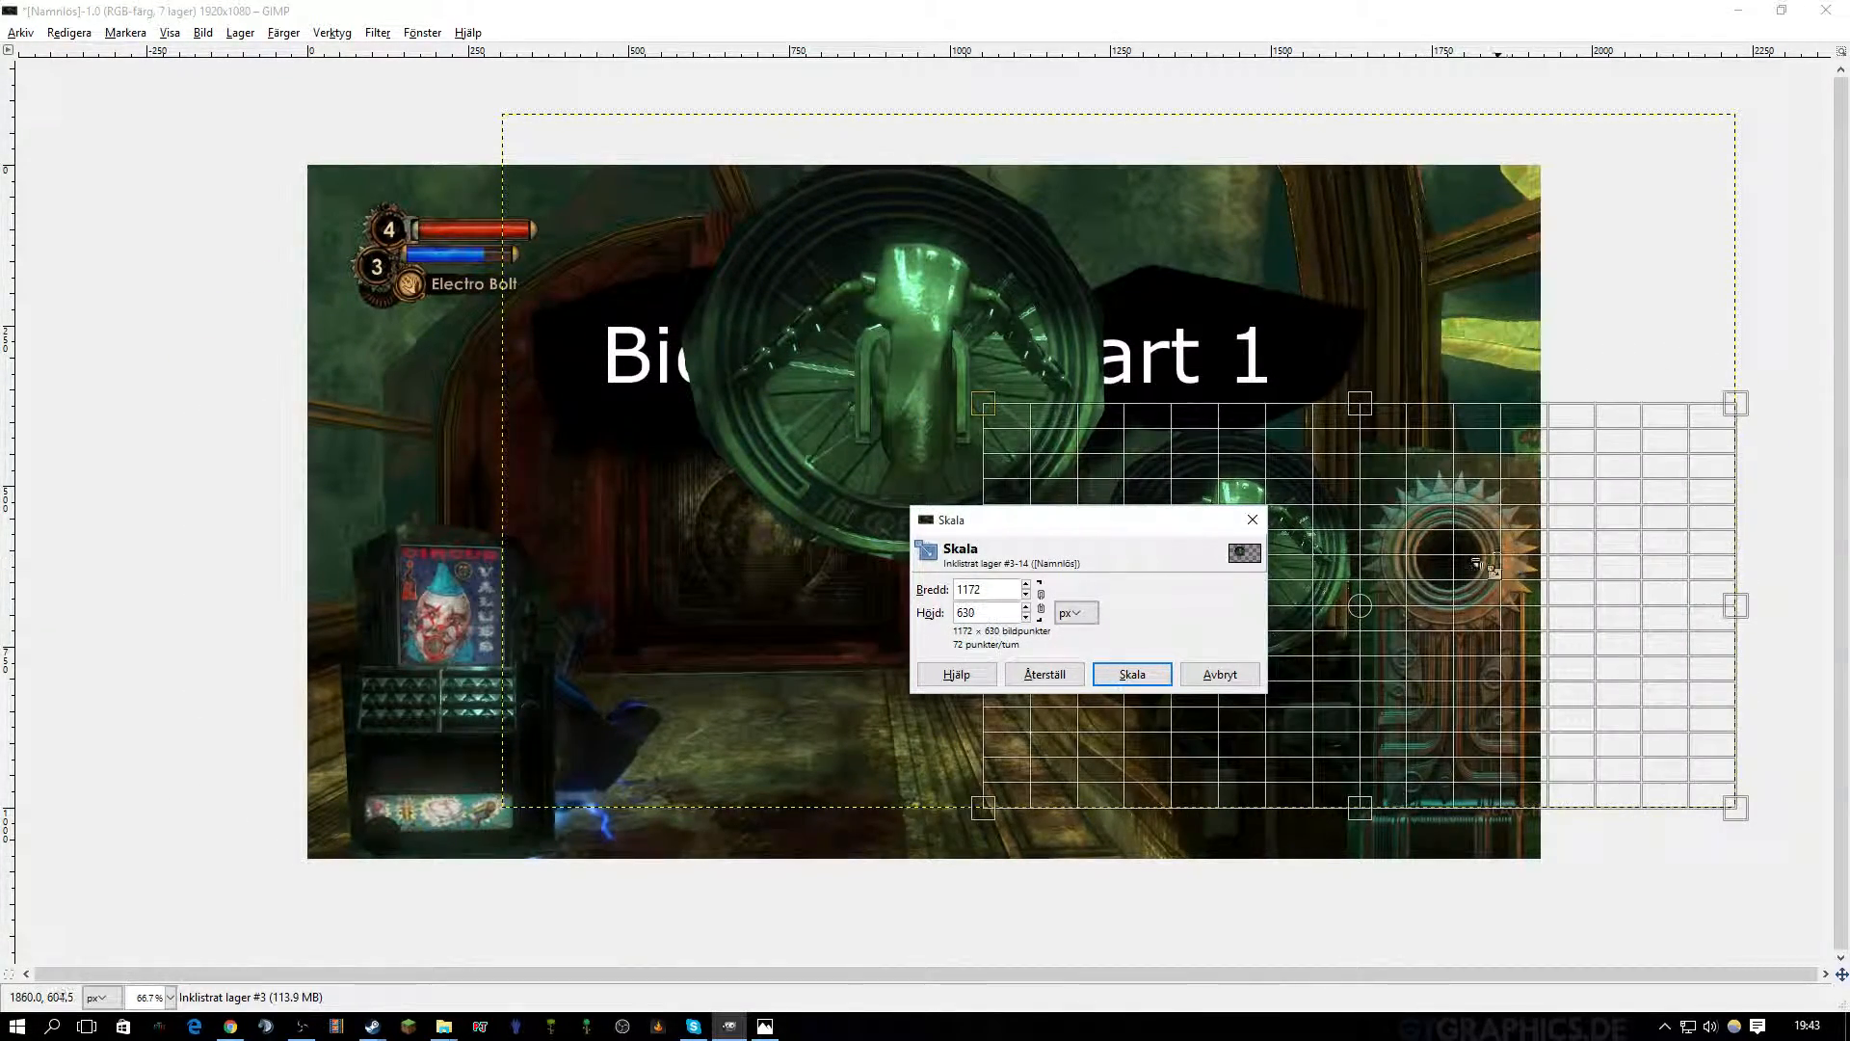
click(1131, 674)
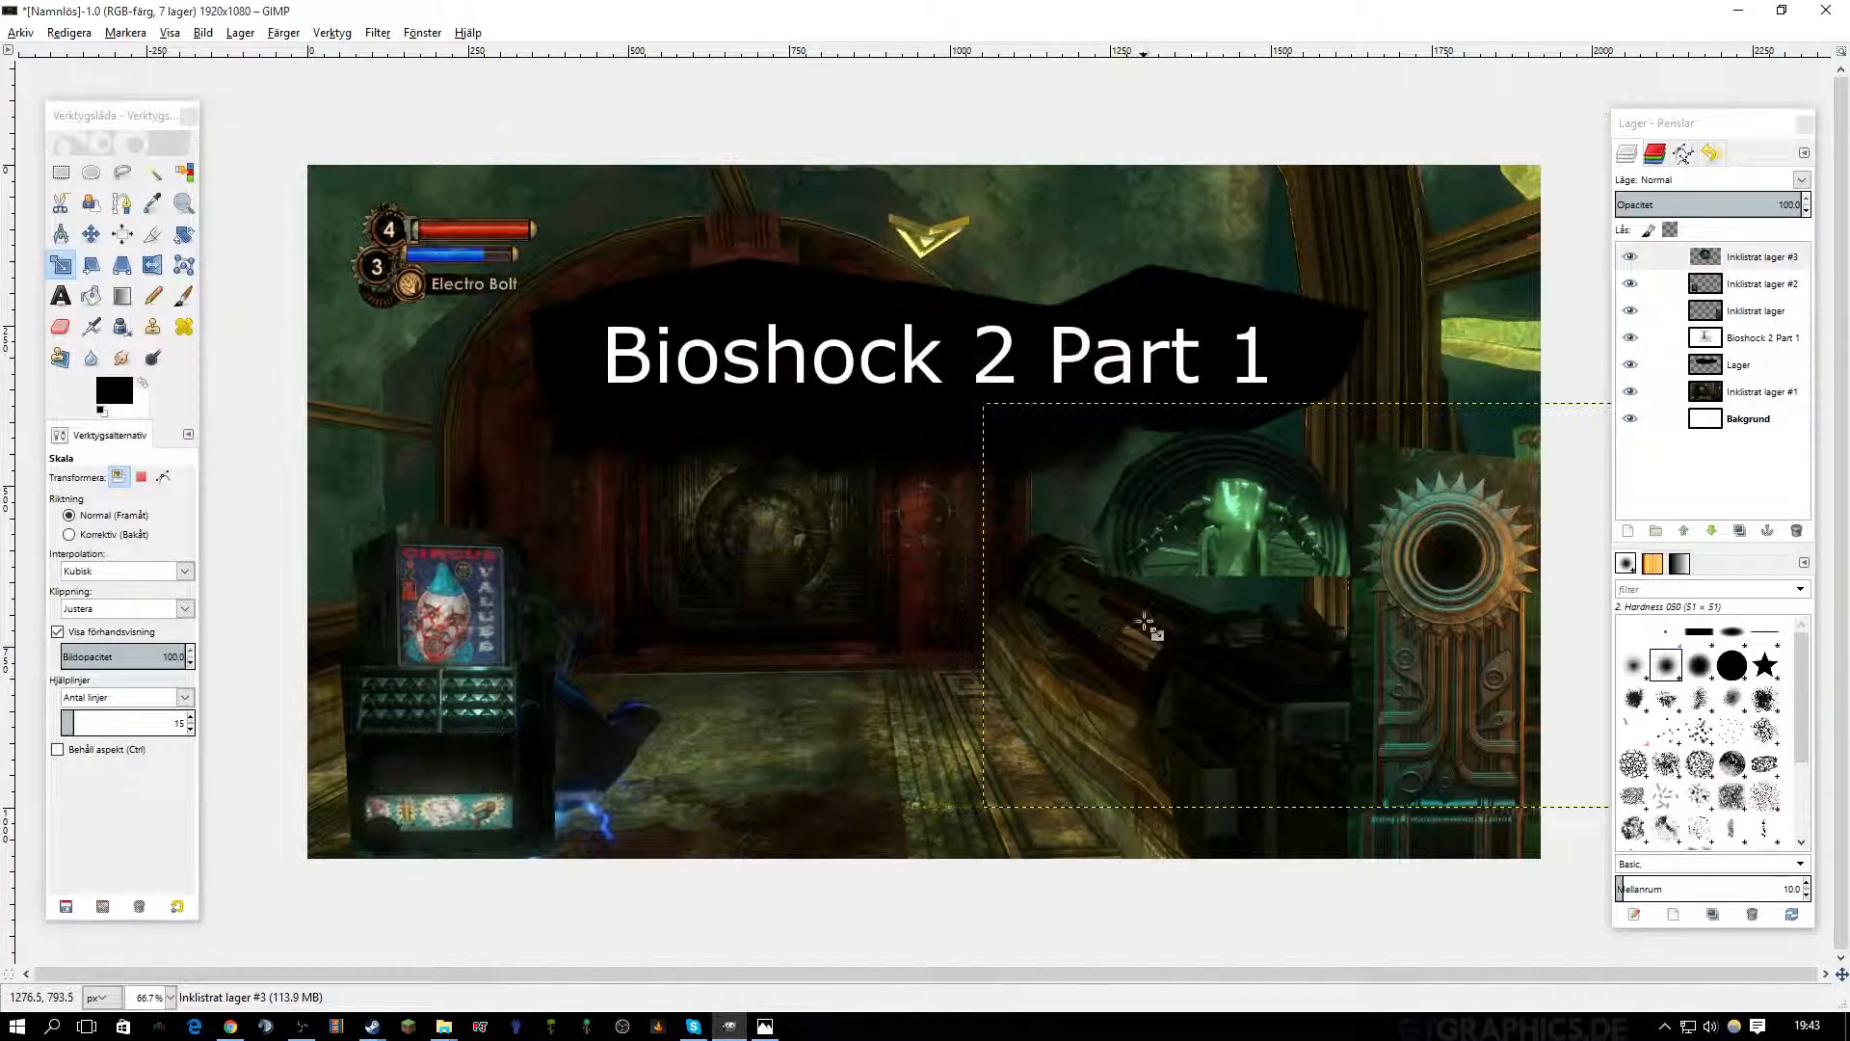
Move the emblem to the upper middle above the title text and place its layer directly below the black backing shape's layer.
click(93, 241)
drag(1250, 545, 949, 236)
drag(1751, 264, 1749, 374)
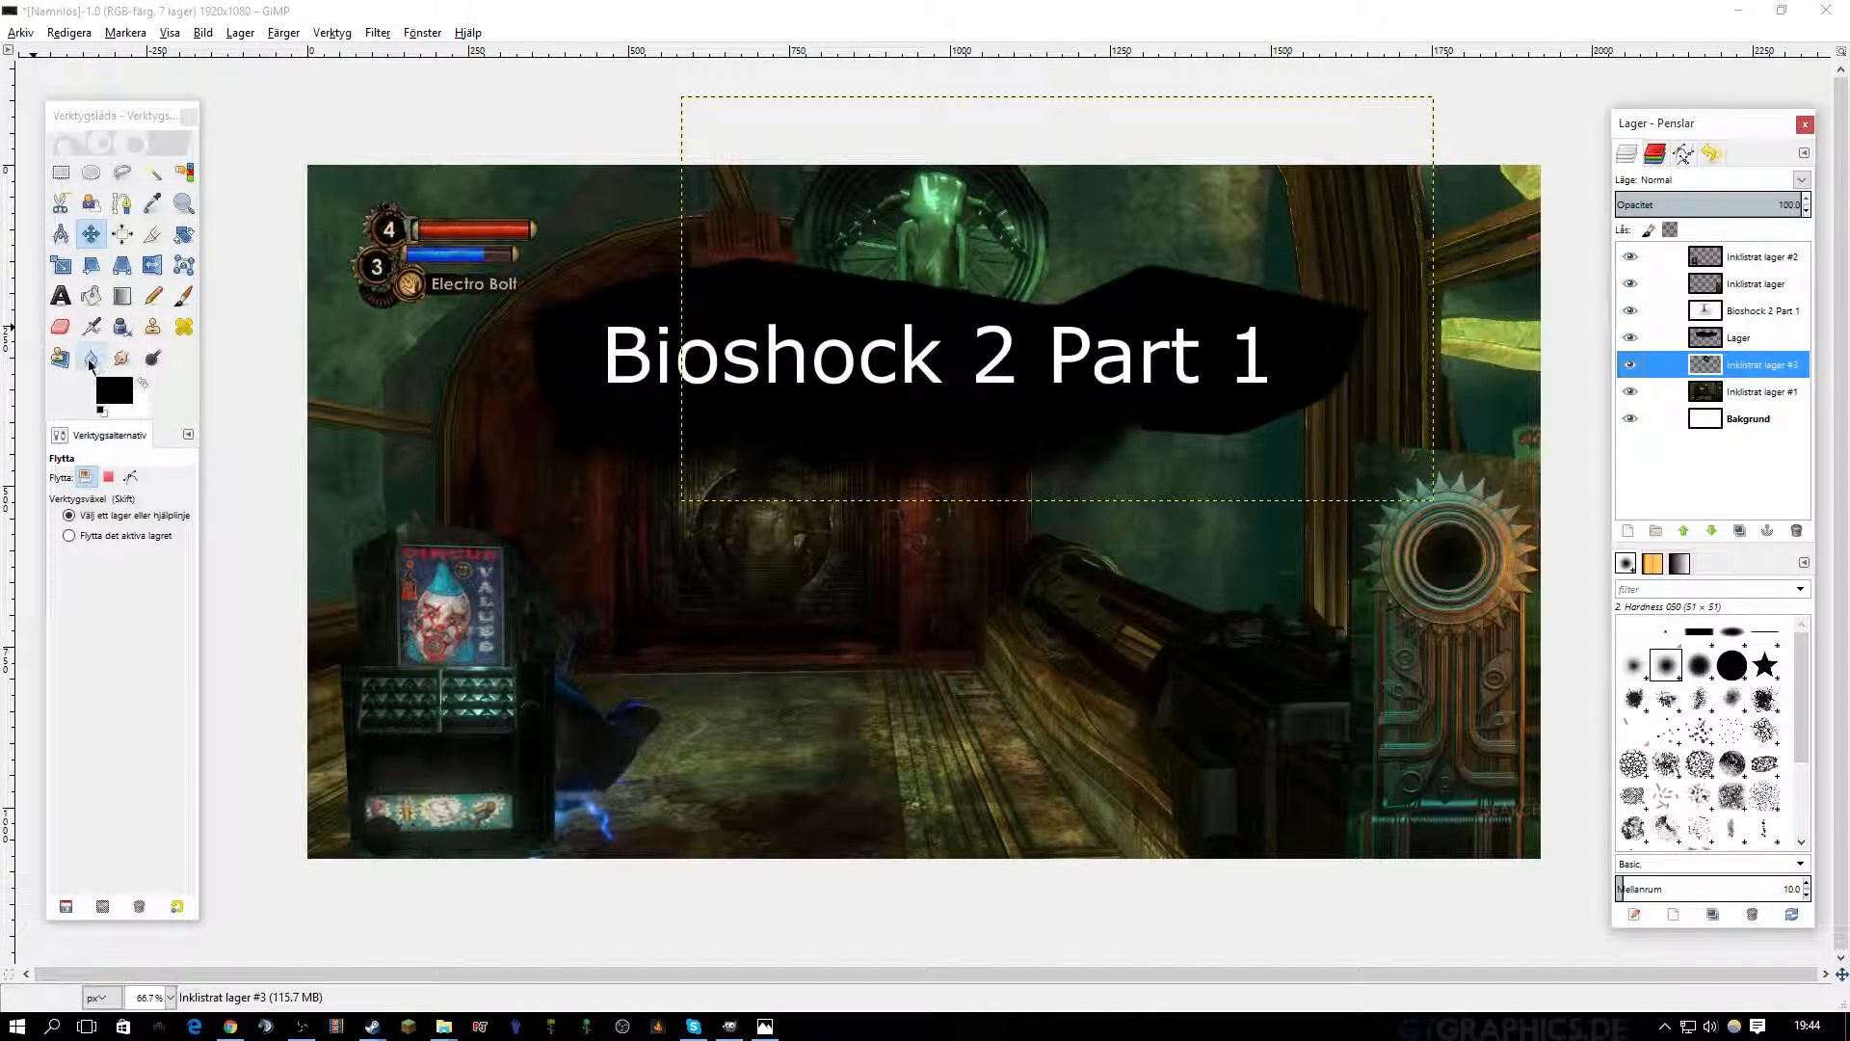
Soften both side edges of the emblem with the Blur tool at brush size 92.
click(90, 359)
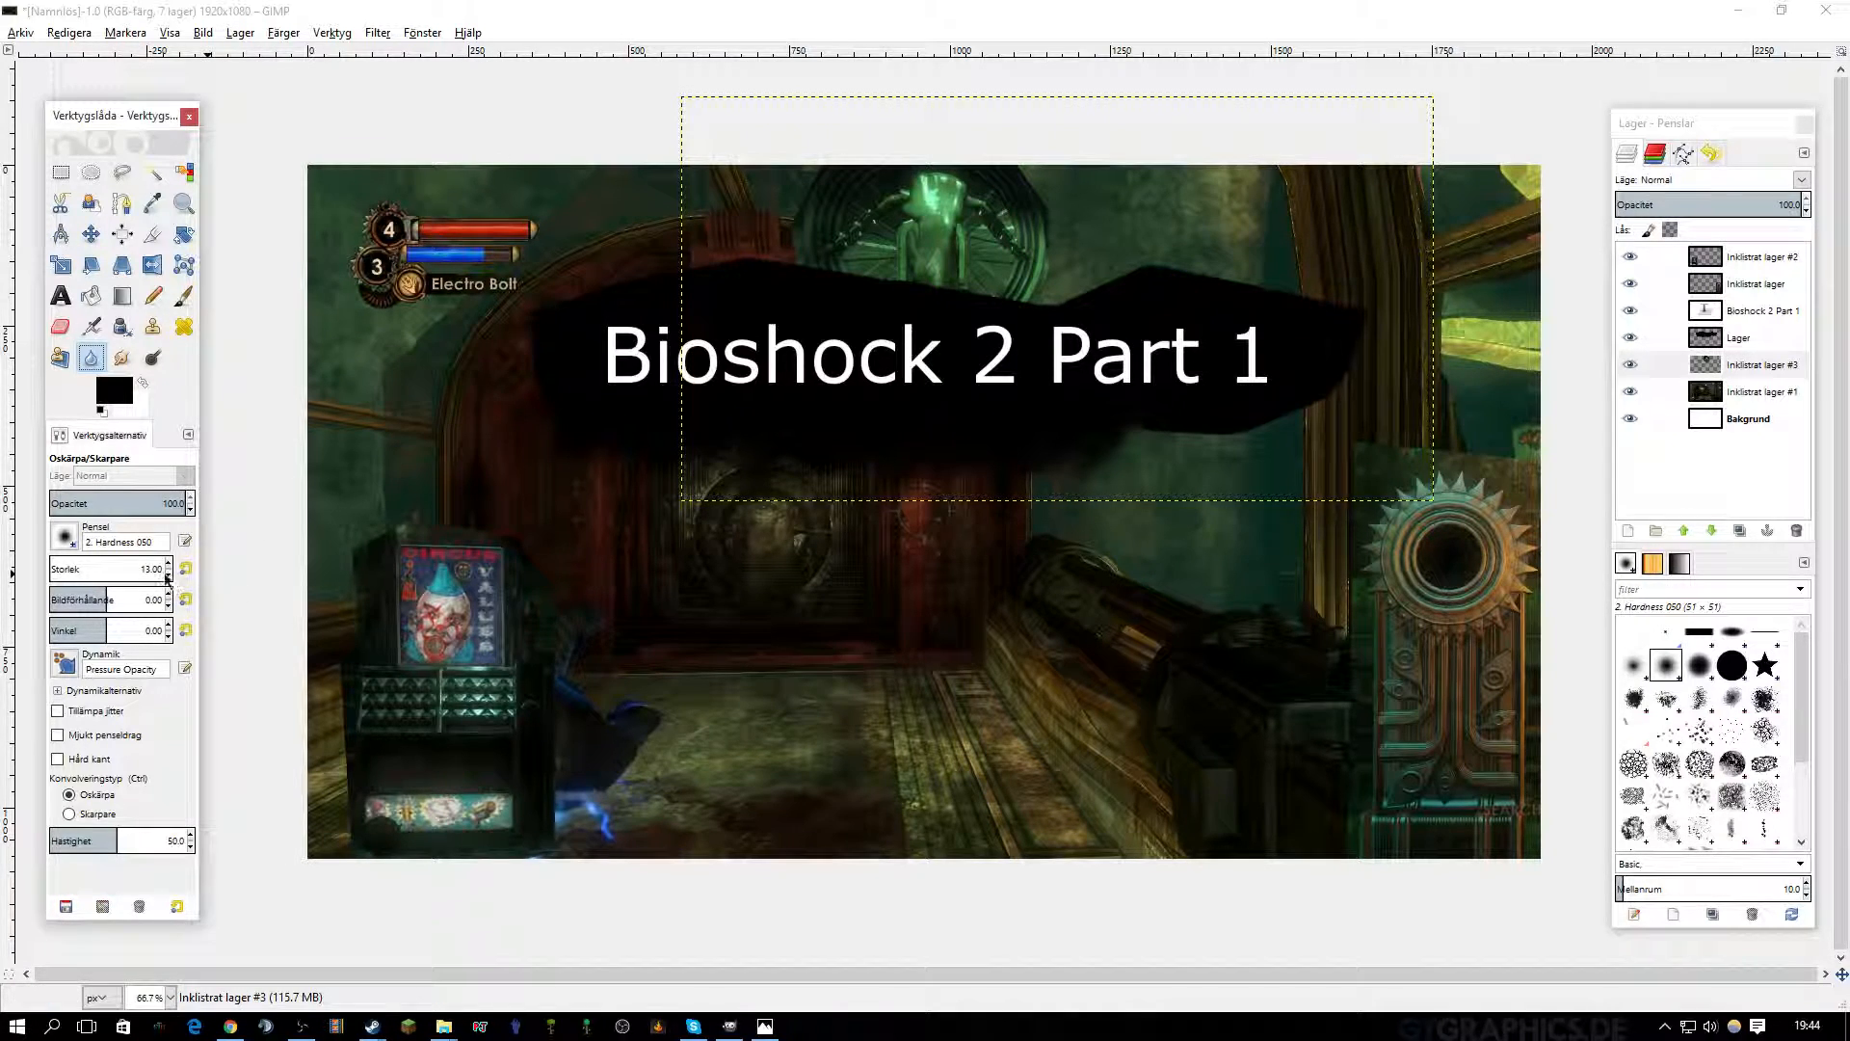
scroll(169, 568, up, 10)
scroll(170, 568, up, 4)
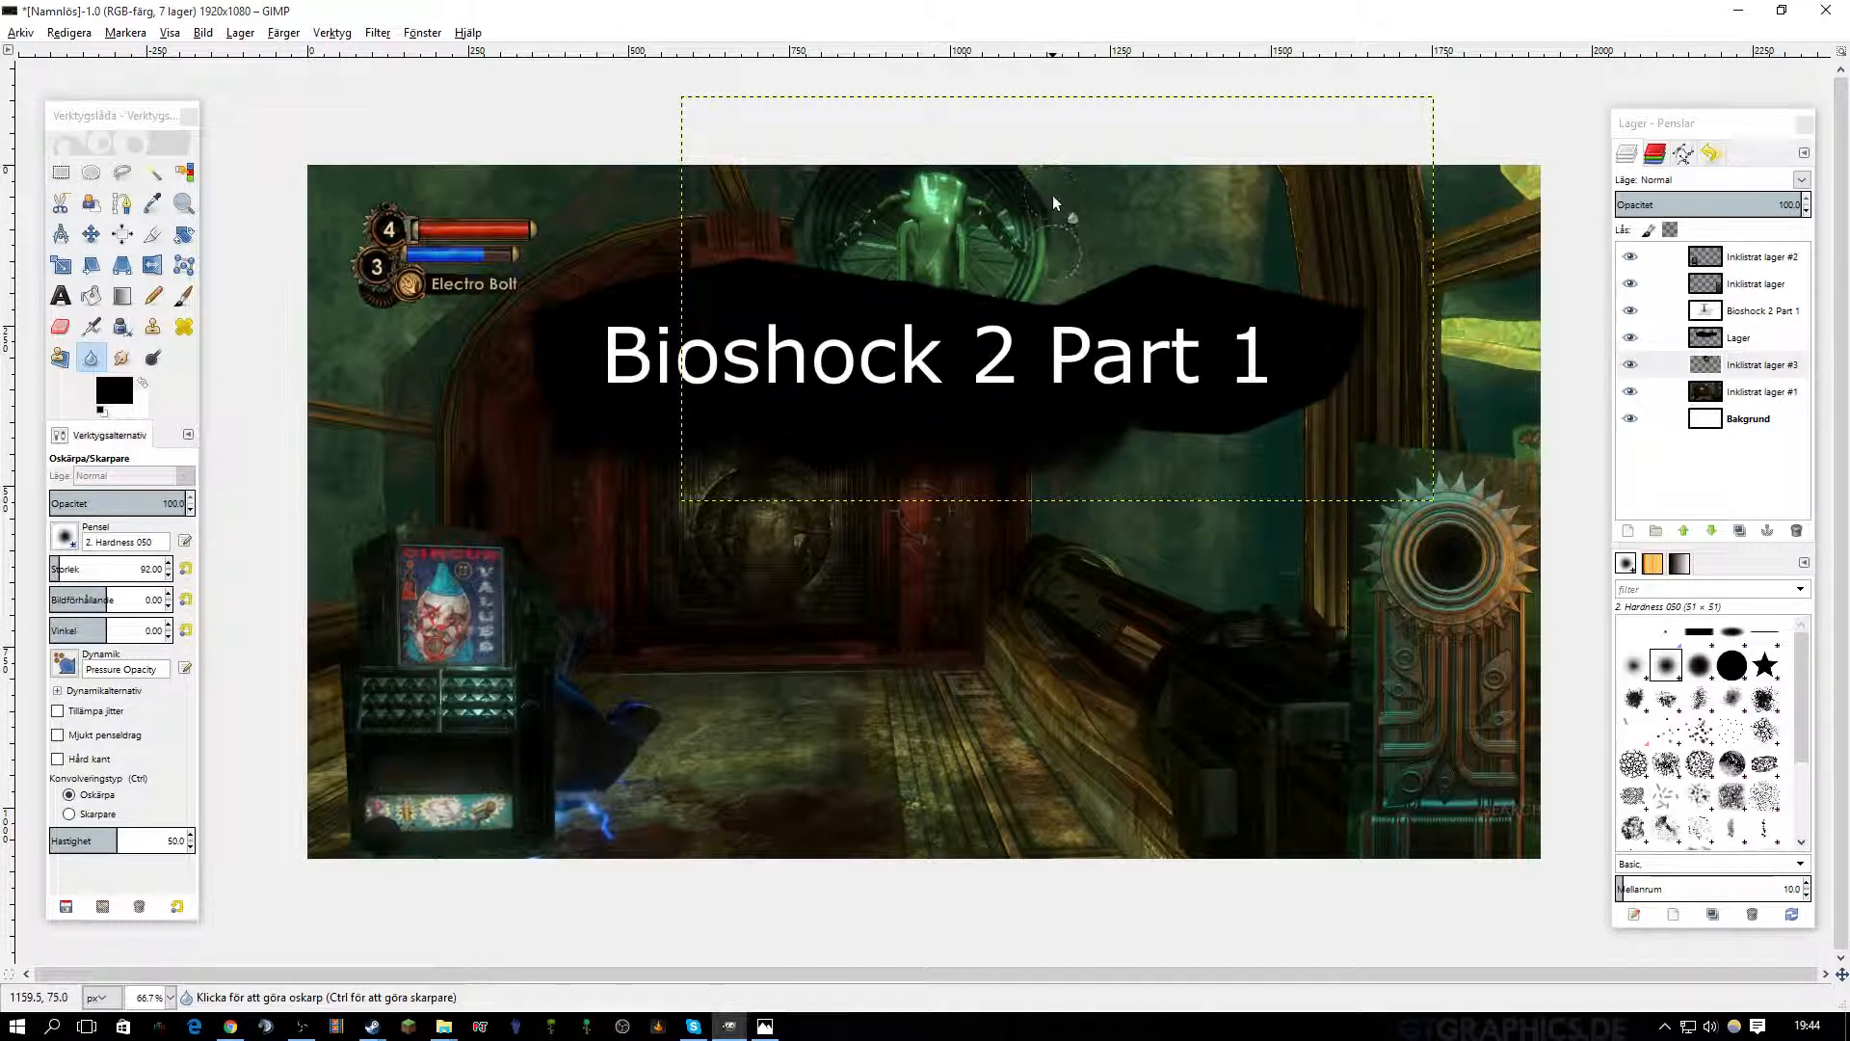
drag(1053, 201, 1051, 253)
mouse_move(784, 199)
mouse_down()
mouse_move(801, 182)
mouse_move(806, 271)
mouse_move(797, 213)
mouse_move(766, 298)
mouse_up()
Smudge the edges of the round emblem so it blends into the wall behind it.
click(122, 357)
mouse_move(761, 249)
mouse_down()
mouse_move(800, 185)
mouse_move(775, 253)
mouse_move(797, 318)
mouse_move(792, 244)
mouse_up()
mouse_move(1045, 313)
mouse_down()
mouse_move(1066, 270)
mouse_move(1028, 316)
mouse_move(1051, 218)
mouse_move(1027, 304)
mouse_move(1051, 274)
mouse_move(1033, 171)
mouse_move(1054, 236)
mouse_move(1051, 201)
mouse_move(1016, 154)
mouse_up()
mouse_move(1106, 441)
mouse_down()
mouse_move(915, 464)
mouse_move(864, 437)
mouse_move(851, 375)
mouse_move(1074, 294)
mouse_move(857, 386)
mouse_move(761, 393)
mouse_up()
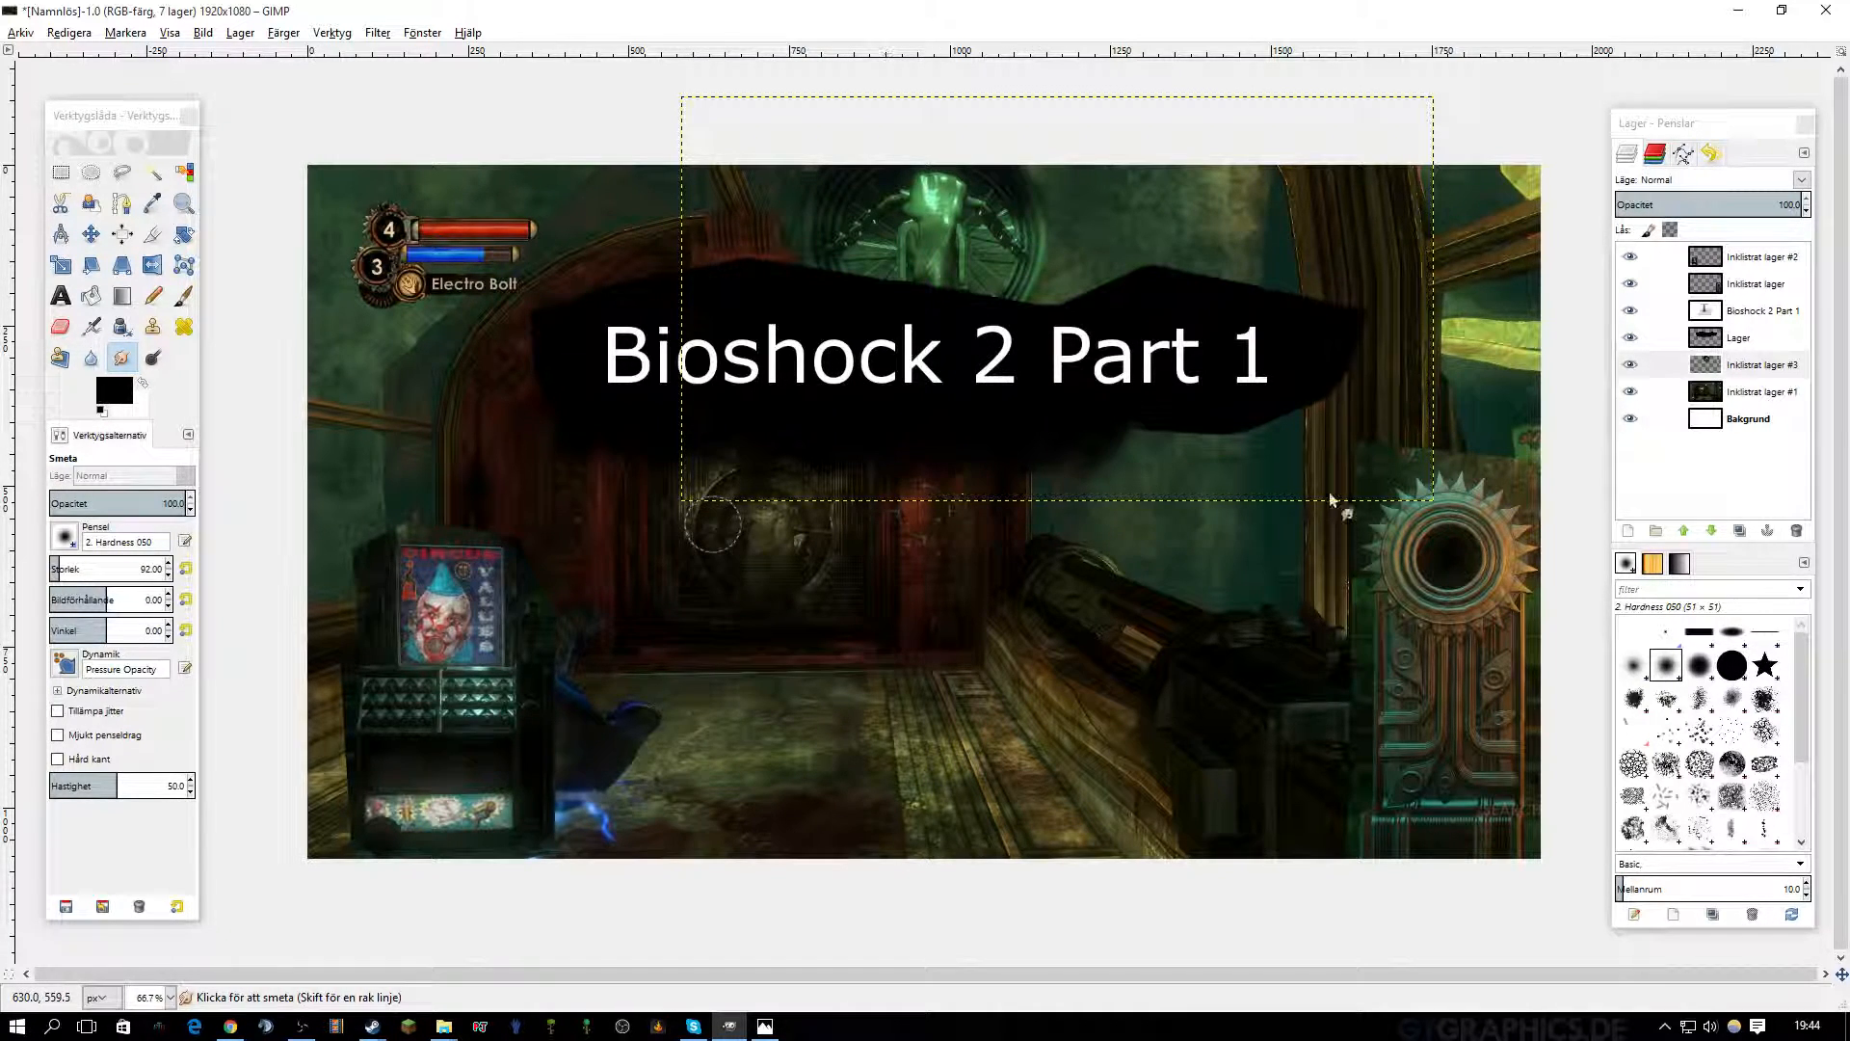
Smudge the outline of the black backing shape on the Lager layer all around the title text.
click(1739, 337)
mouse_move(891, 288)
mouse_down()
mouse_move(926, 311)
mouse_move(901, 282)
mouse_move(1011, 307)
mouse_move(873, 300)
mouse_move(998, 296)
mouse_move(917, 286)
mouse_move(988, 317)
mouse_move(979, 298)
mouse_move(940, 309)
mouse_move(996, 296)
mouse_move(826, 287)
mouse_move(882, 272)
mouse_move(823, 286)
mouse_move(804, 279)
mouse_move(840, 271)
mouse_move(775, 263)
mouse_move(636, 287)
mouse_move(716, 264)
mouse_move(1159, 274)
mouse_move(976, 306)
mouse_move(1096, 312)
mouse_move(1076, 288)
mouse_move(1158, 271)
mouse_move(1114, 292)
mouse_move(1121, 273)
mouse_move(1247, 297)
mouse_move(1148, 287)
mouse_move(1193, 277)
mouse_move(1375, 319)
mouse_move(1340, 364)
mouse_move(1379, 319)
mouse_move(1357, 305)
mouse_move(1360, 352)
mouse_move(1373, 312)
mouse_move(1298, 299)
mouse_move(1326, 287)
mouse_move(1343, 386)
mouse_move(1293, 415)
mouse_move(1081, 442)
mouse_move(1176, 430)
mouse_move(1121, 476)
mouse_move(1098, 471)
mouse_move(1123, 437)
mouse_move(1153, 463)
mouse_move(1215, 457)
mouse_move(1169, 501)
mouse_move(1210, 442)
mouse_move(1260, 436)
mouse_up()
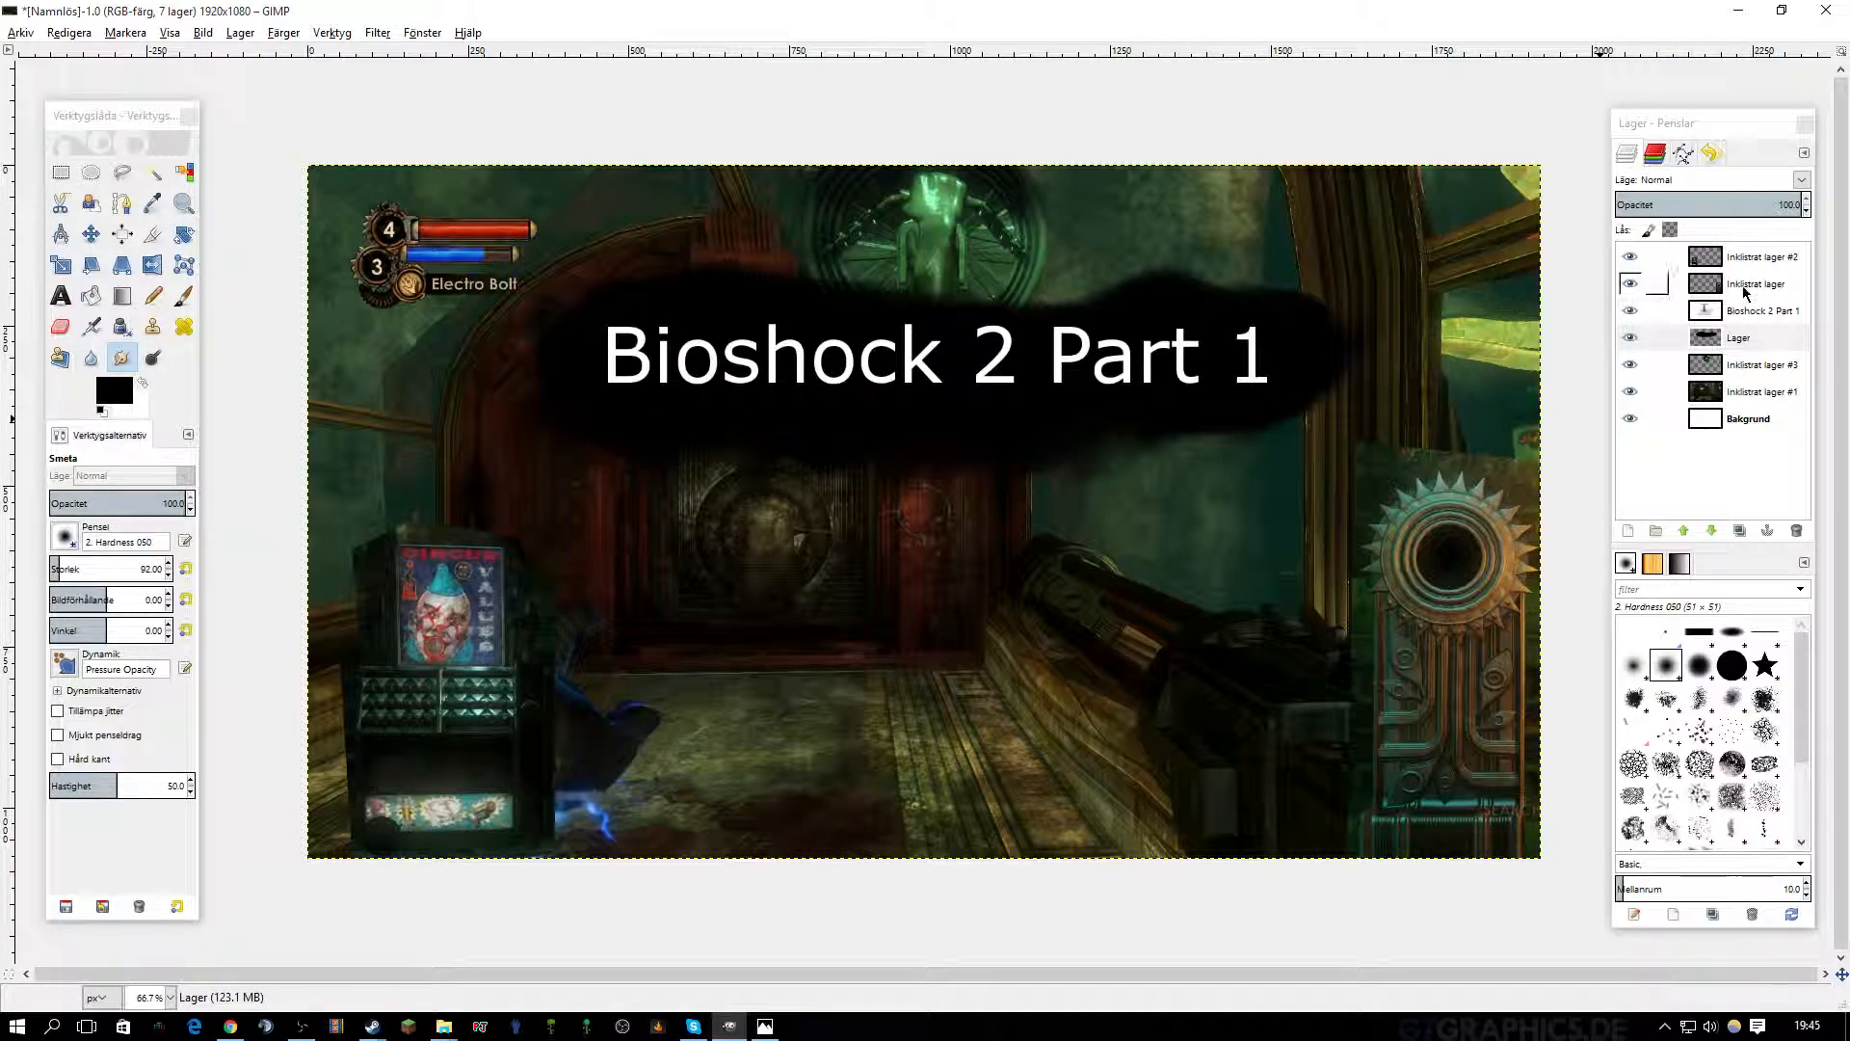
Smudge the edges of the Circus Values vending machine on the Inklistrat lager #2 layer.
click(1752, 315)
click(1753, 257)
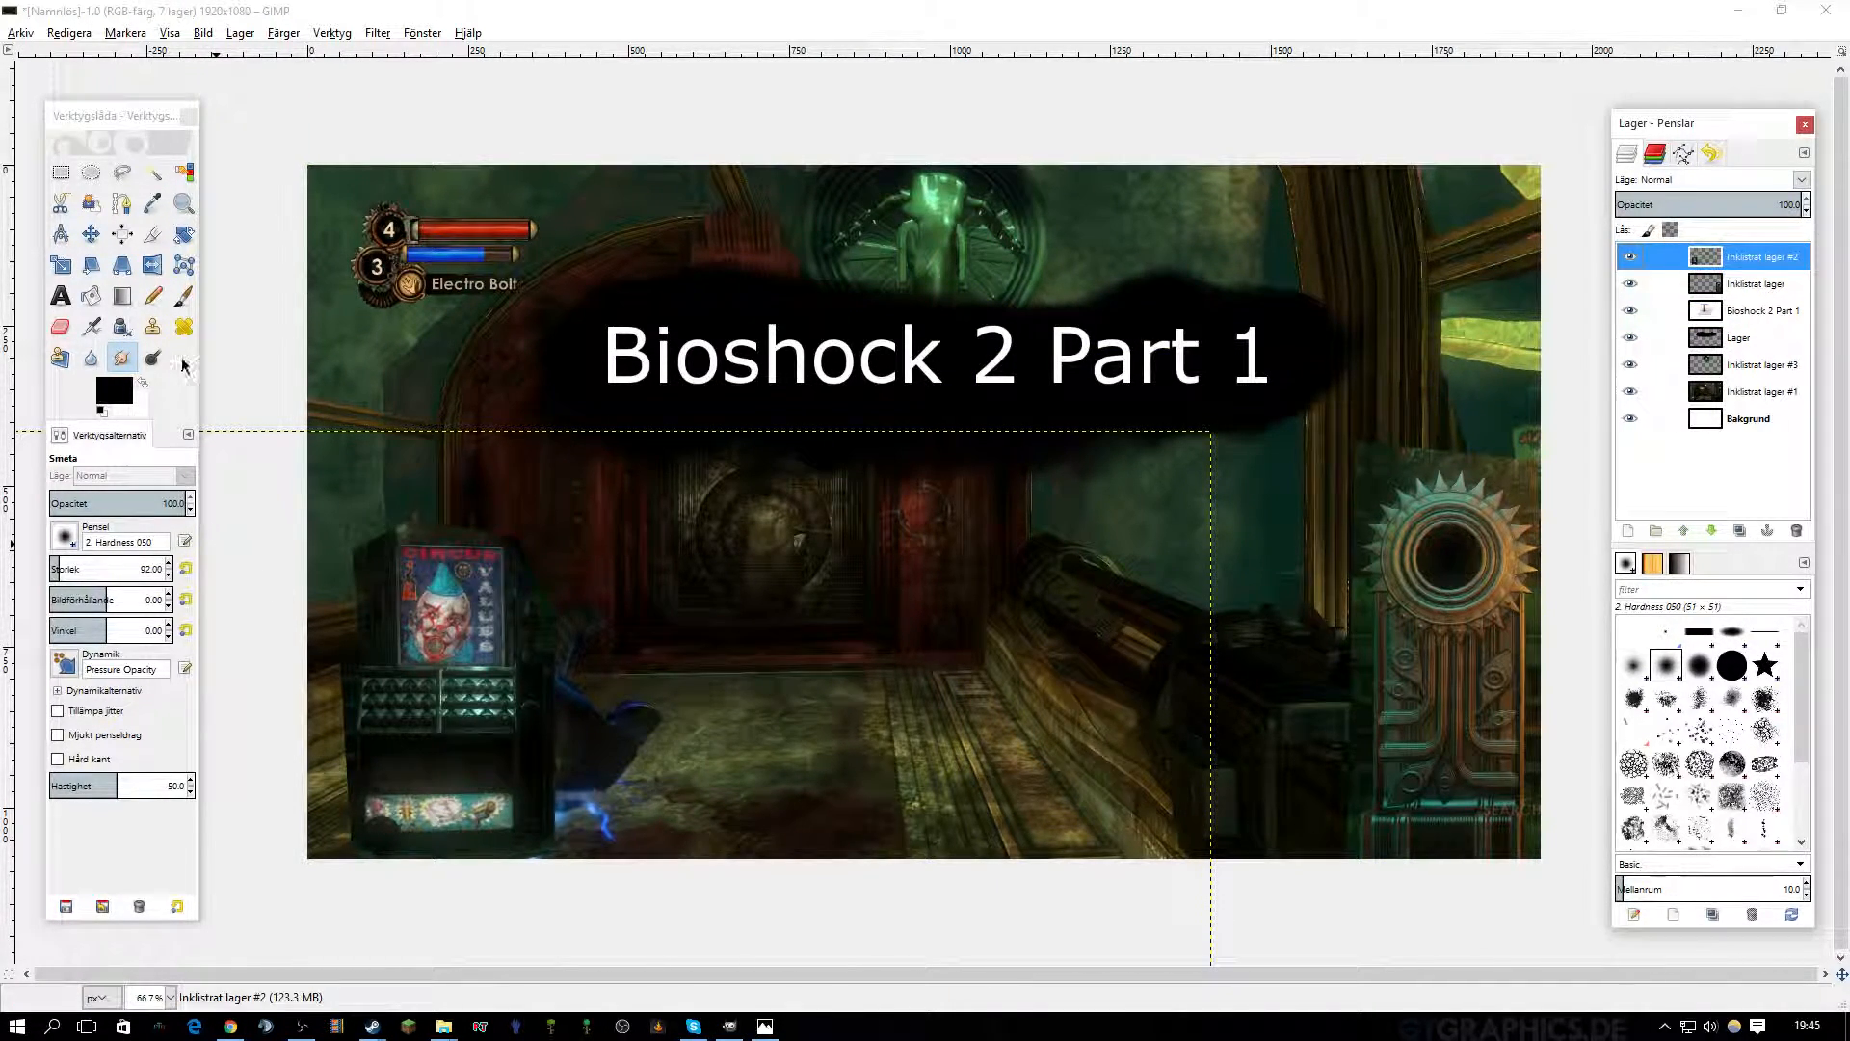
mouse_move(329, 527)
mouse_down()
mouse_move(340, 618)
mouse_move(364, 515)
mouse_move(361, 576)
mouse_move(361, 528)
mouse_move(437, 482)
mouse_move(488, 507)
mouse_move(395, 525)
mouse_move(561, 546)
mouse_move(518, 528)
mouse_move(568, 615)
mouse_move(541, 560)
mouse_move(553, 756)
mouse_move(569, 670)
mouse_move(573, 764)
mouse_move(568, 643)
mouse_move(410, 746)
mouse_move(556, 770)
mouse_move(554, 819)
mouse_move(565, 776)
mouse_up()
mouse_move(331, 742)
mouse_down()
mouse_move(343, 633)
mouse_move(316, 825)
mouse_move(342, 751)
mouse_move(313, 758)
mouse_move(320, 709)
mouse_move(381, 851)
mouse_up()
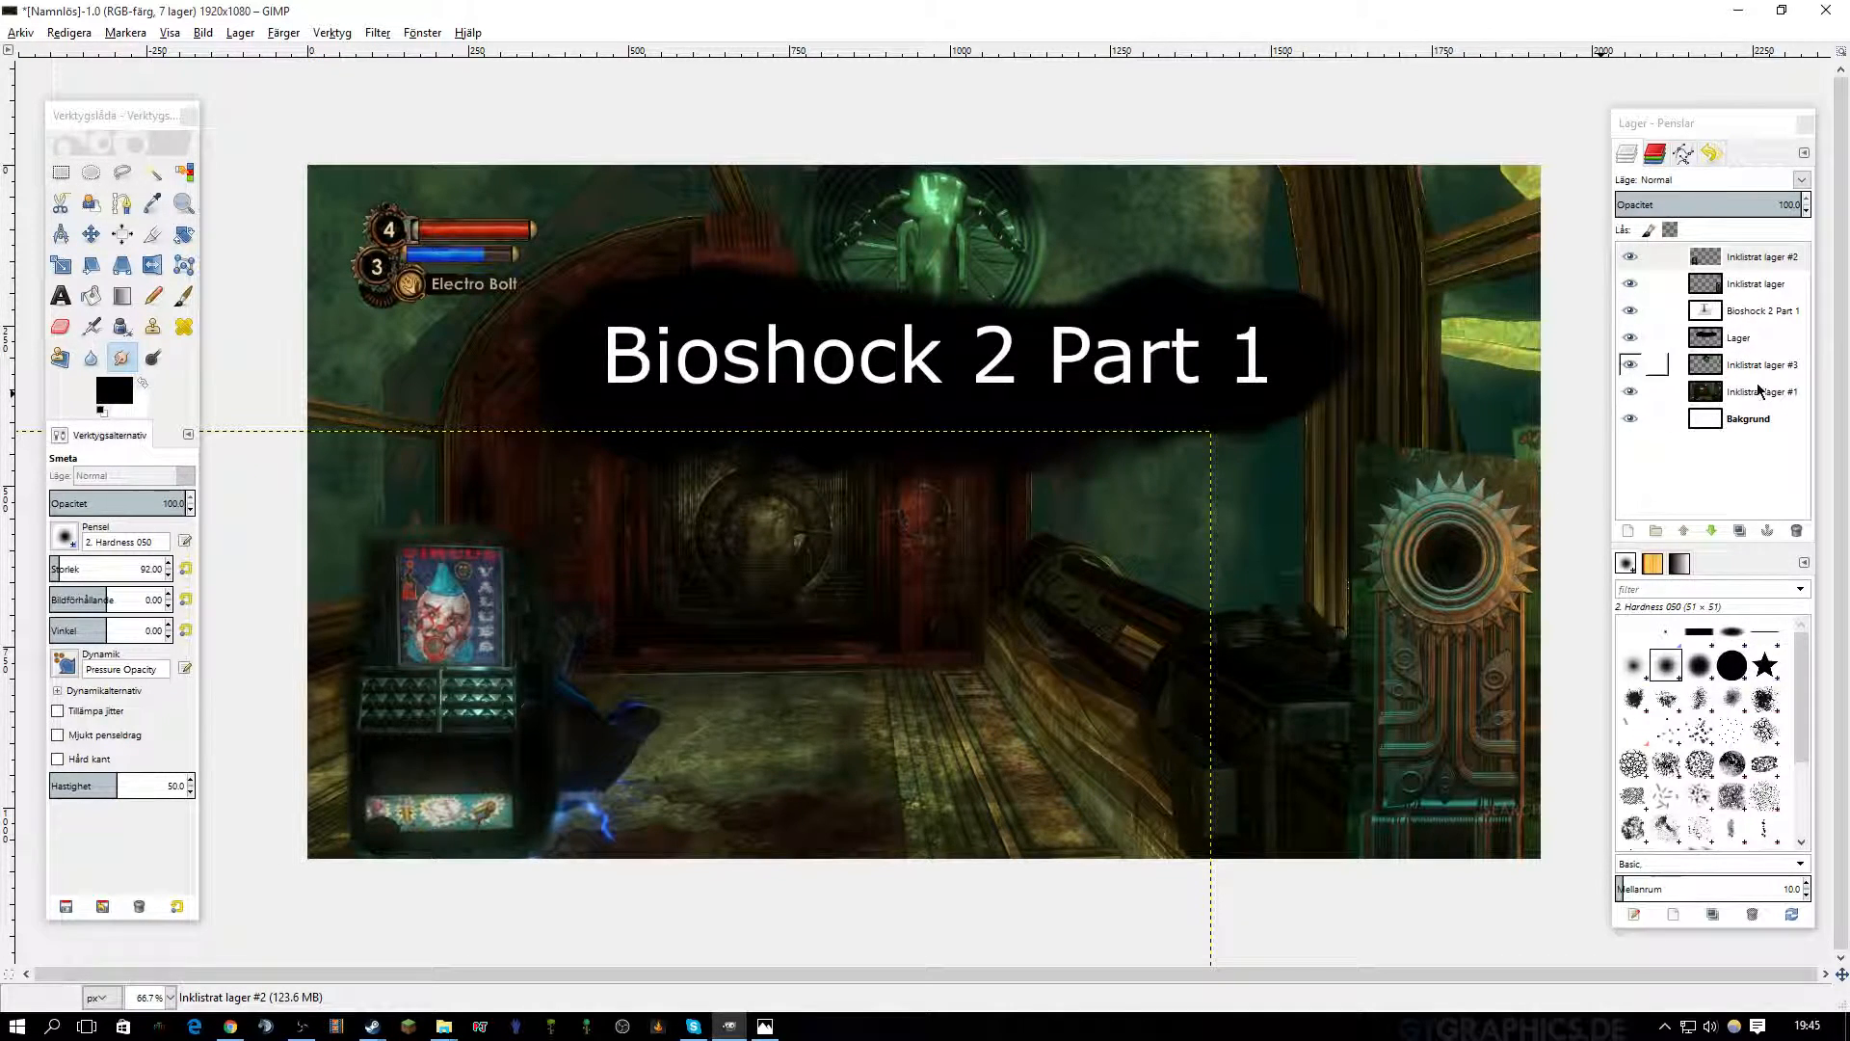
Smudge the top and side edges of the gear-topped machine on the Inklistrat lager layer, undoing and redoing the first stroke.
click(1703, 283)
mouse_move(1364, 453)
mouse_down()
mouse_move(1344, 532)
mouse_move(1418, 397)
mouse_move(1484, 428)
mouse_move(1370, 466)
mouse_move(1482, 441)
mouse_move(1550, 491)
mouse_move(1488, 429)
mouse_move(1423, 432)
mouse_move(1552, 467)
mouse_move(1444, 448)
mouse_move(1377, 495)
mouse_move(1345, 898)
mouse_move(1340, 806)
mouse_move(1386, 581)
mouse_move(1342, 629)
mouse_move(1357, 591)
mouse_move(1347, 672)
mouse_up()
key(ctrl+z)
mouse_move(1349, 474)
mouse_down()
mouse_move(1384, 396)
mouse_move(1353, 456)
mouse_move(1530, 435)
mouse_move(1386, 427)
mouse_move(1561, 496)
mouse_up()
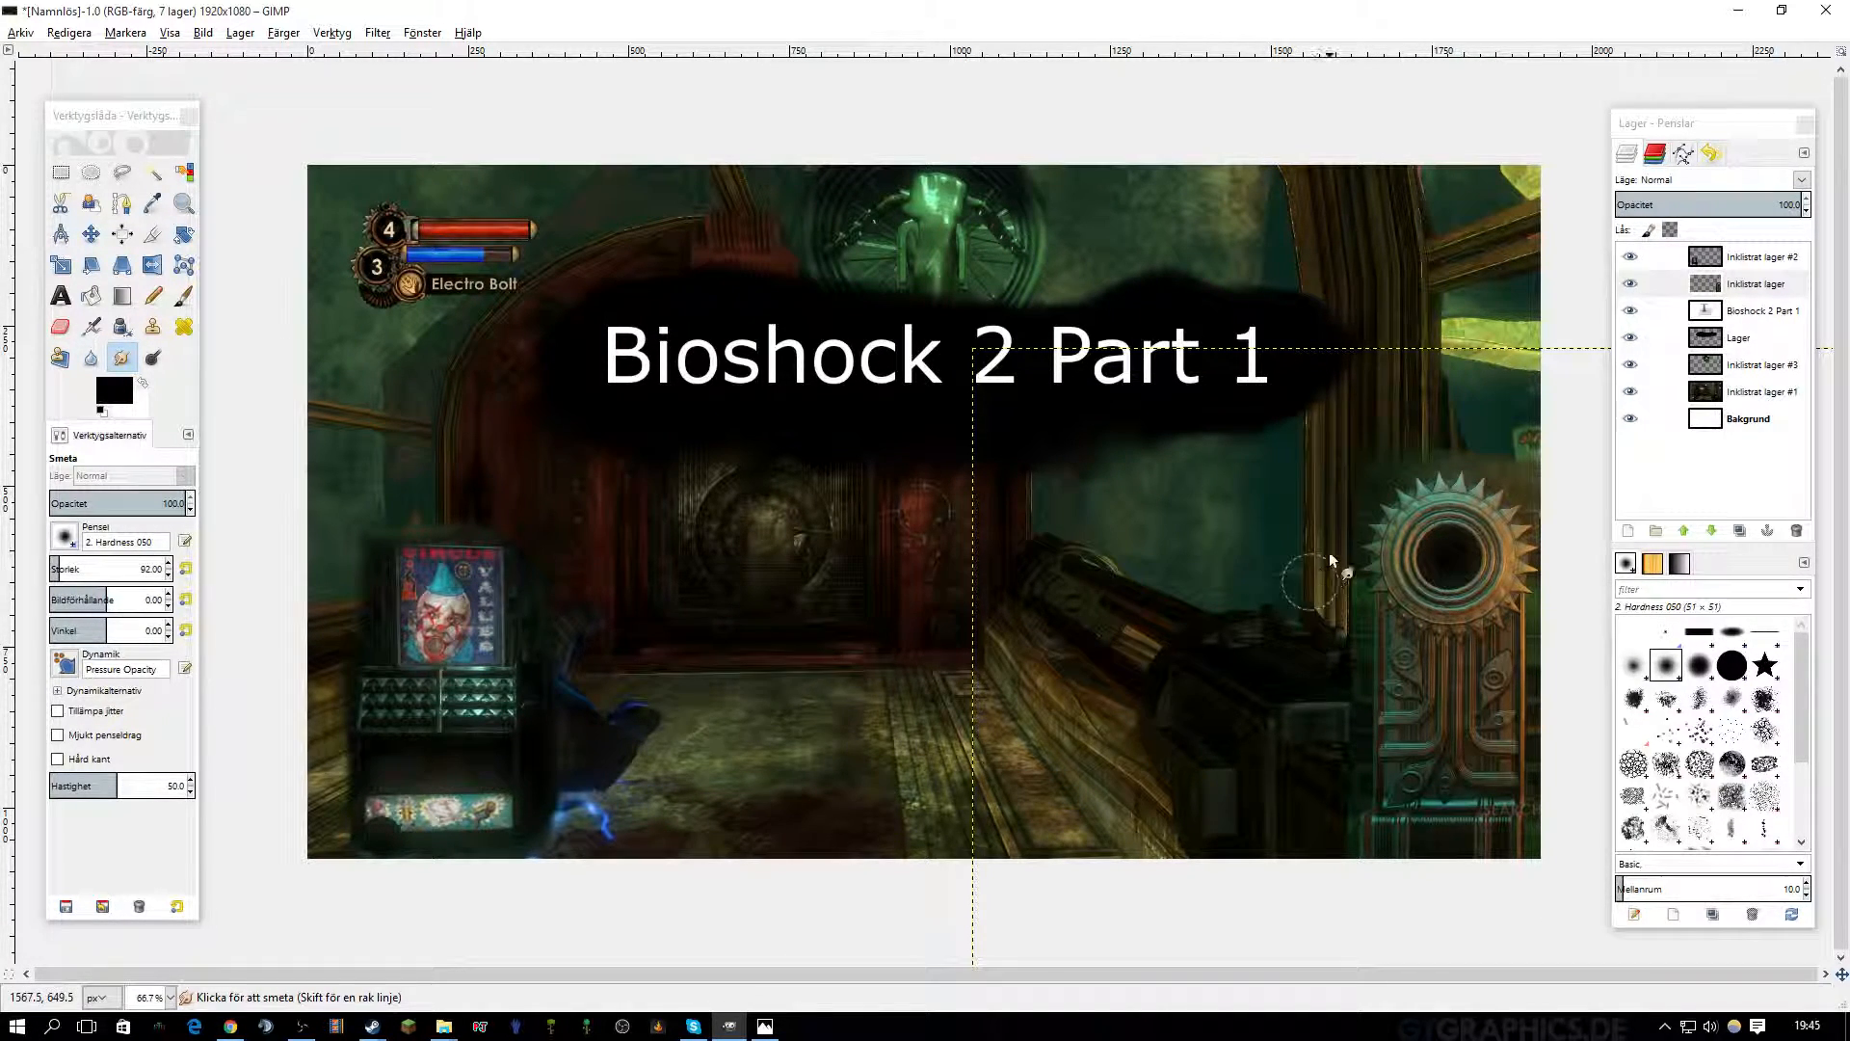
mouse_move(1348, 674)
mouse_down()
mouse_move(1341, 896)
mouse_move(1329, 834)
mouse_up()
Try clearing a Fuzzy Select area of the green wall on the Inklistrat lager #1 layer, undo it, and select the lighter wall patch.
click(151, 174)
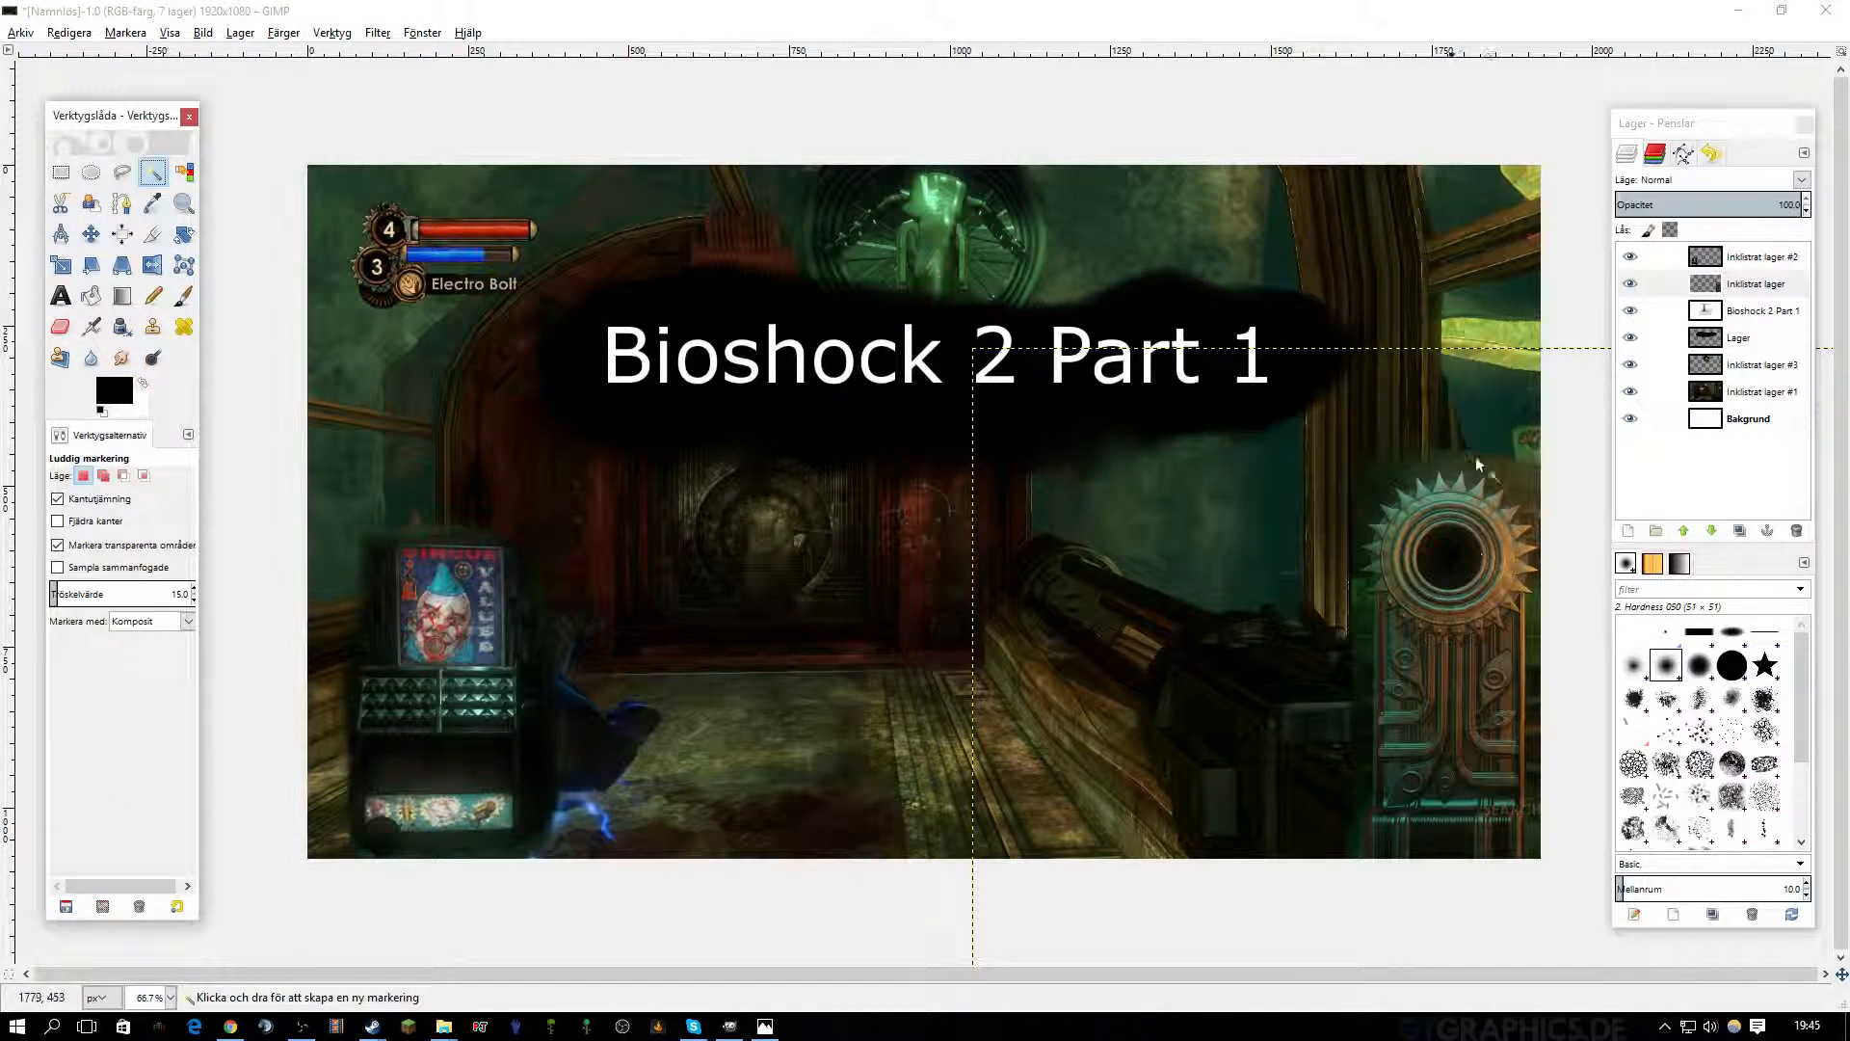
drag(1417, 475, 1339, 524)
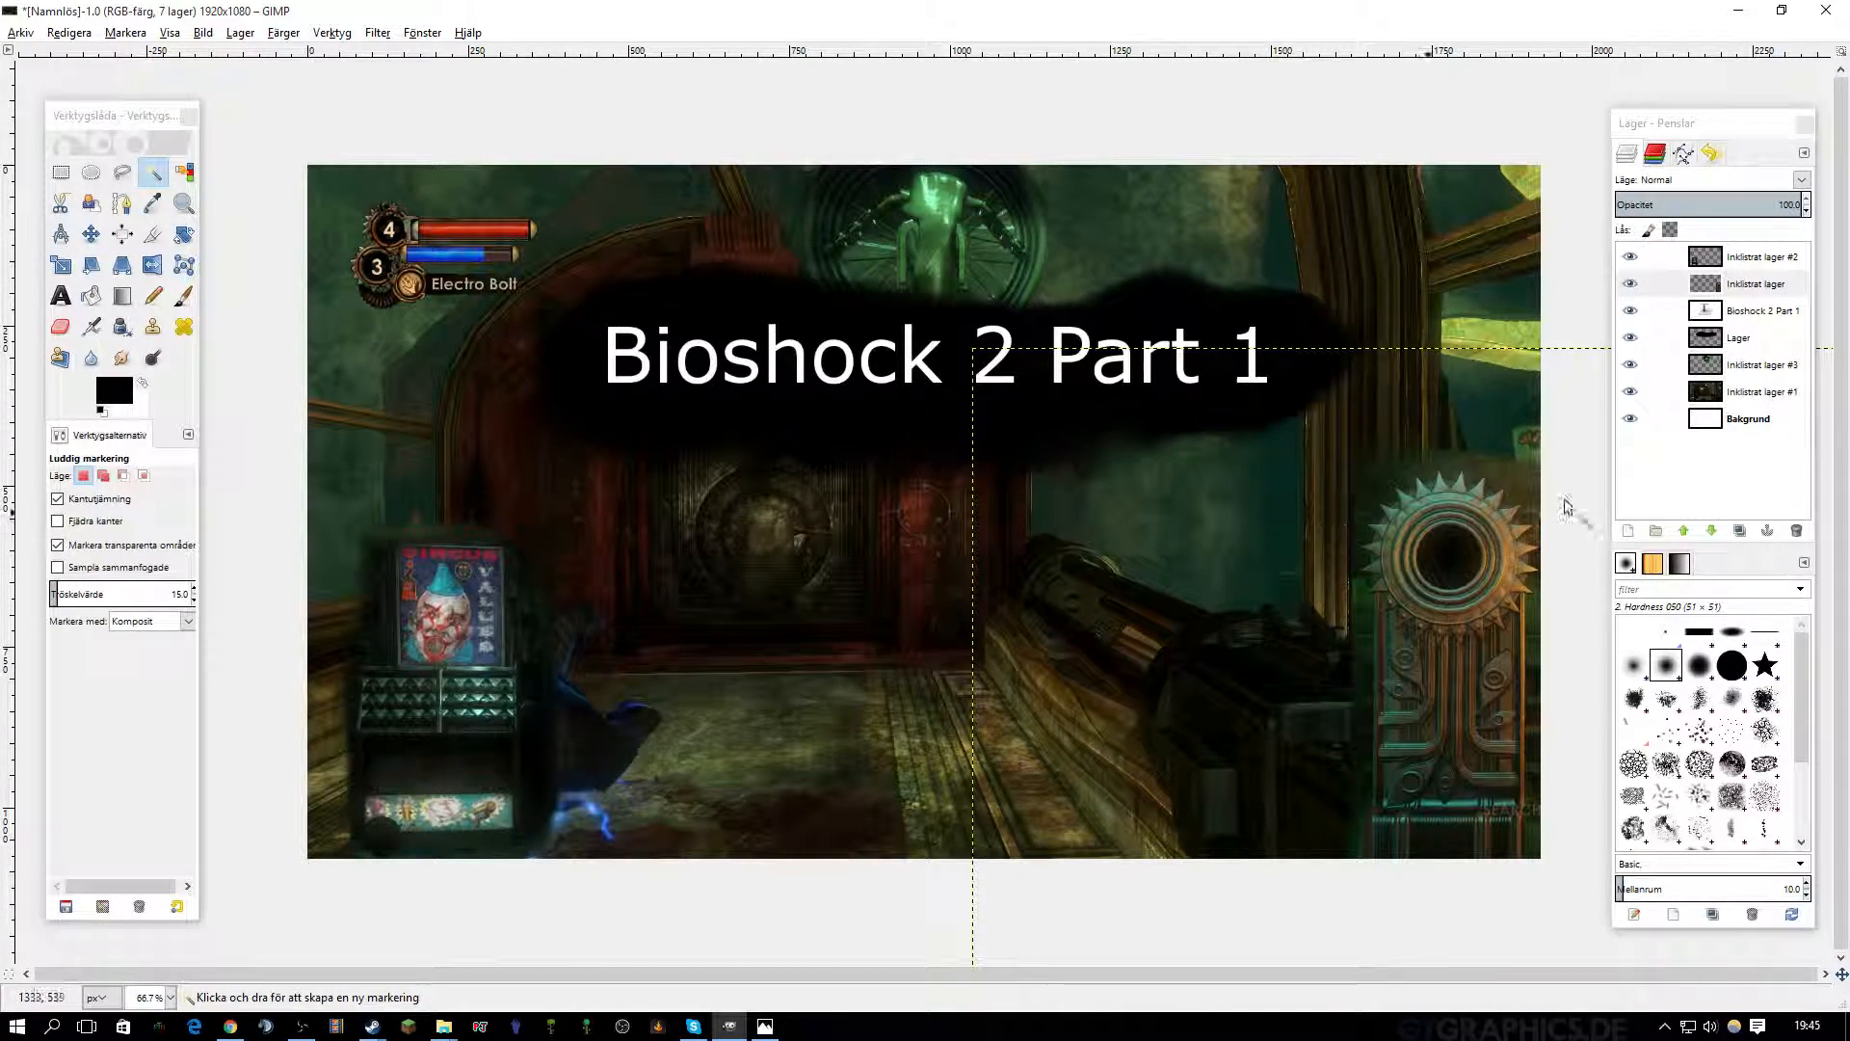
click(1754, 258)
click(1756, 392)
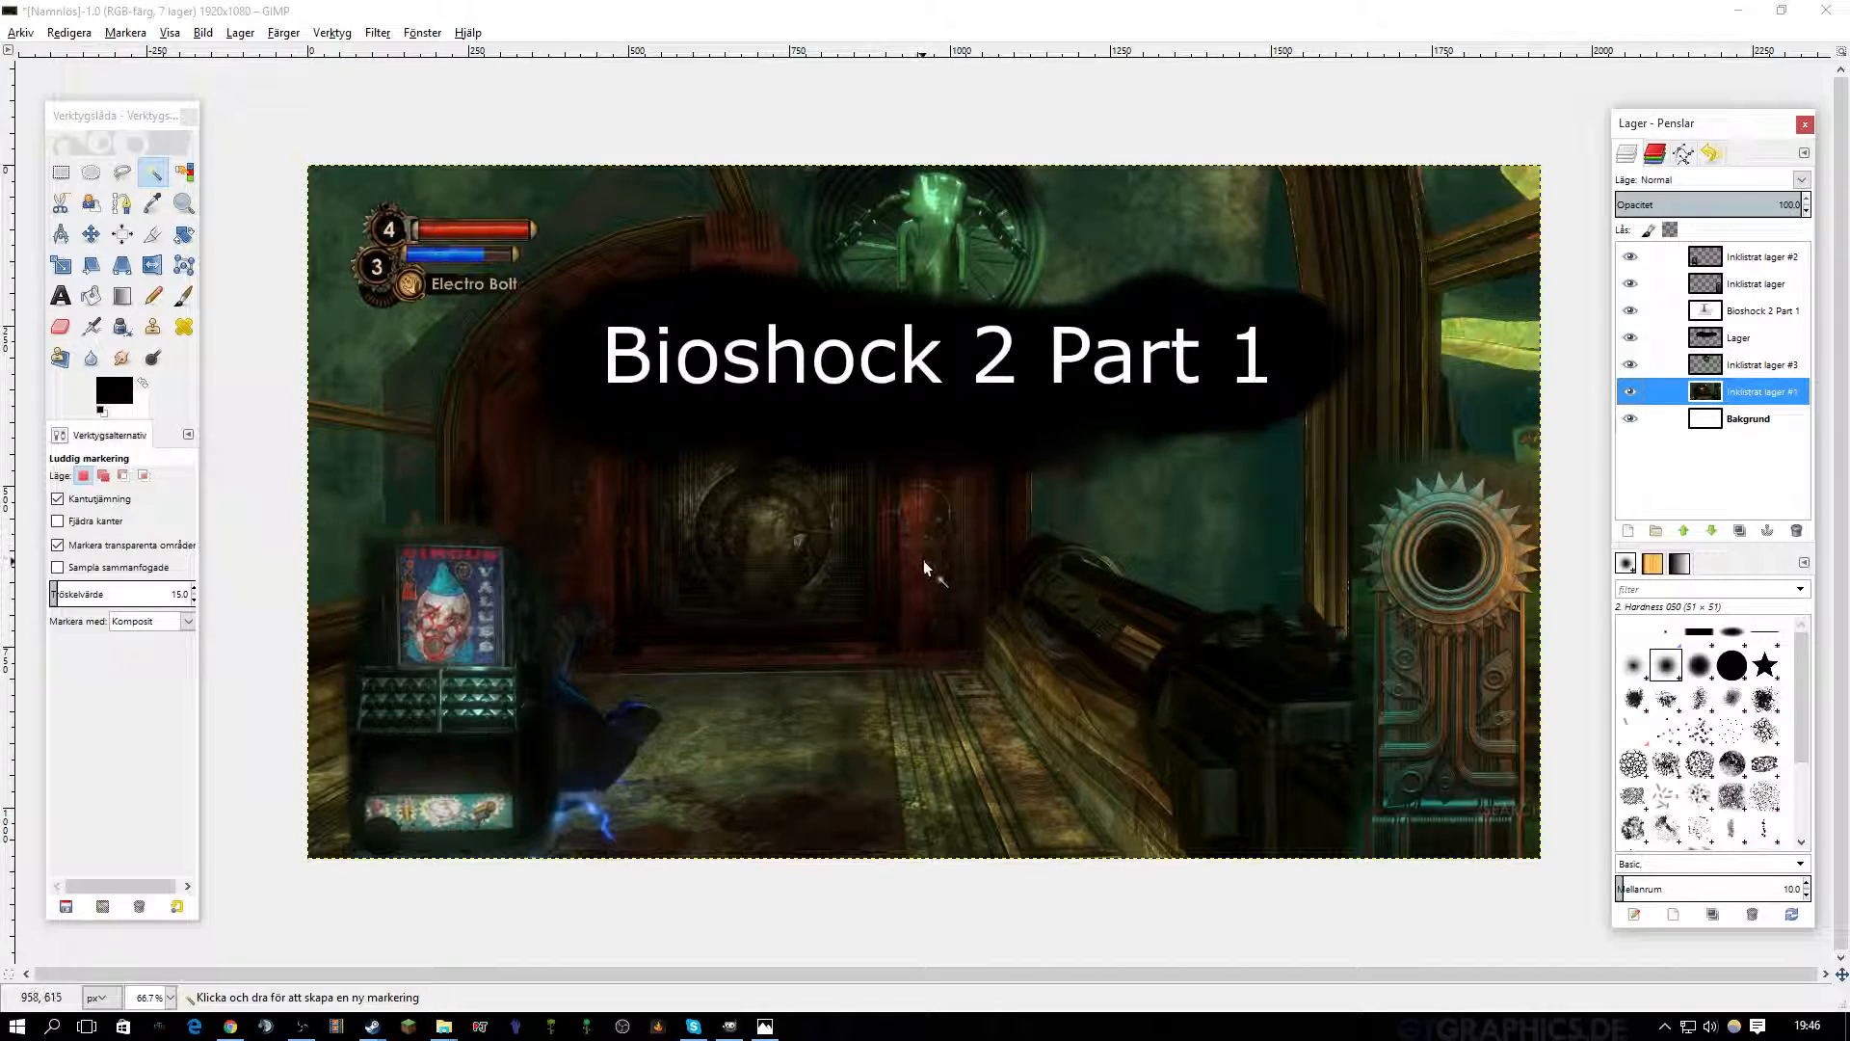
click(931, 201)
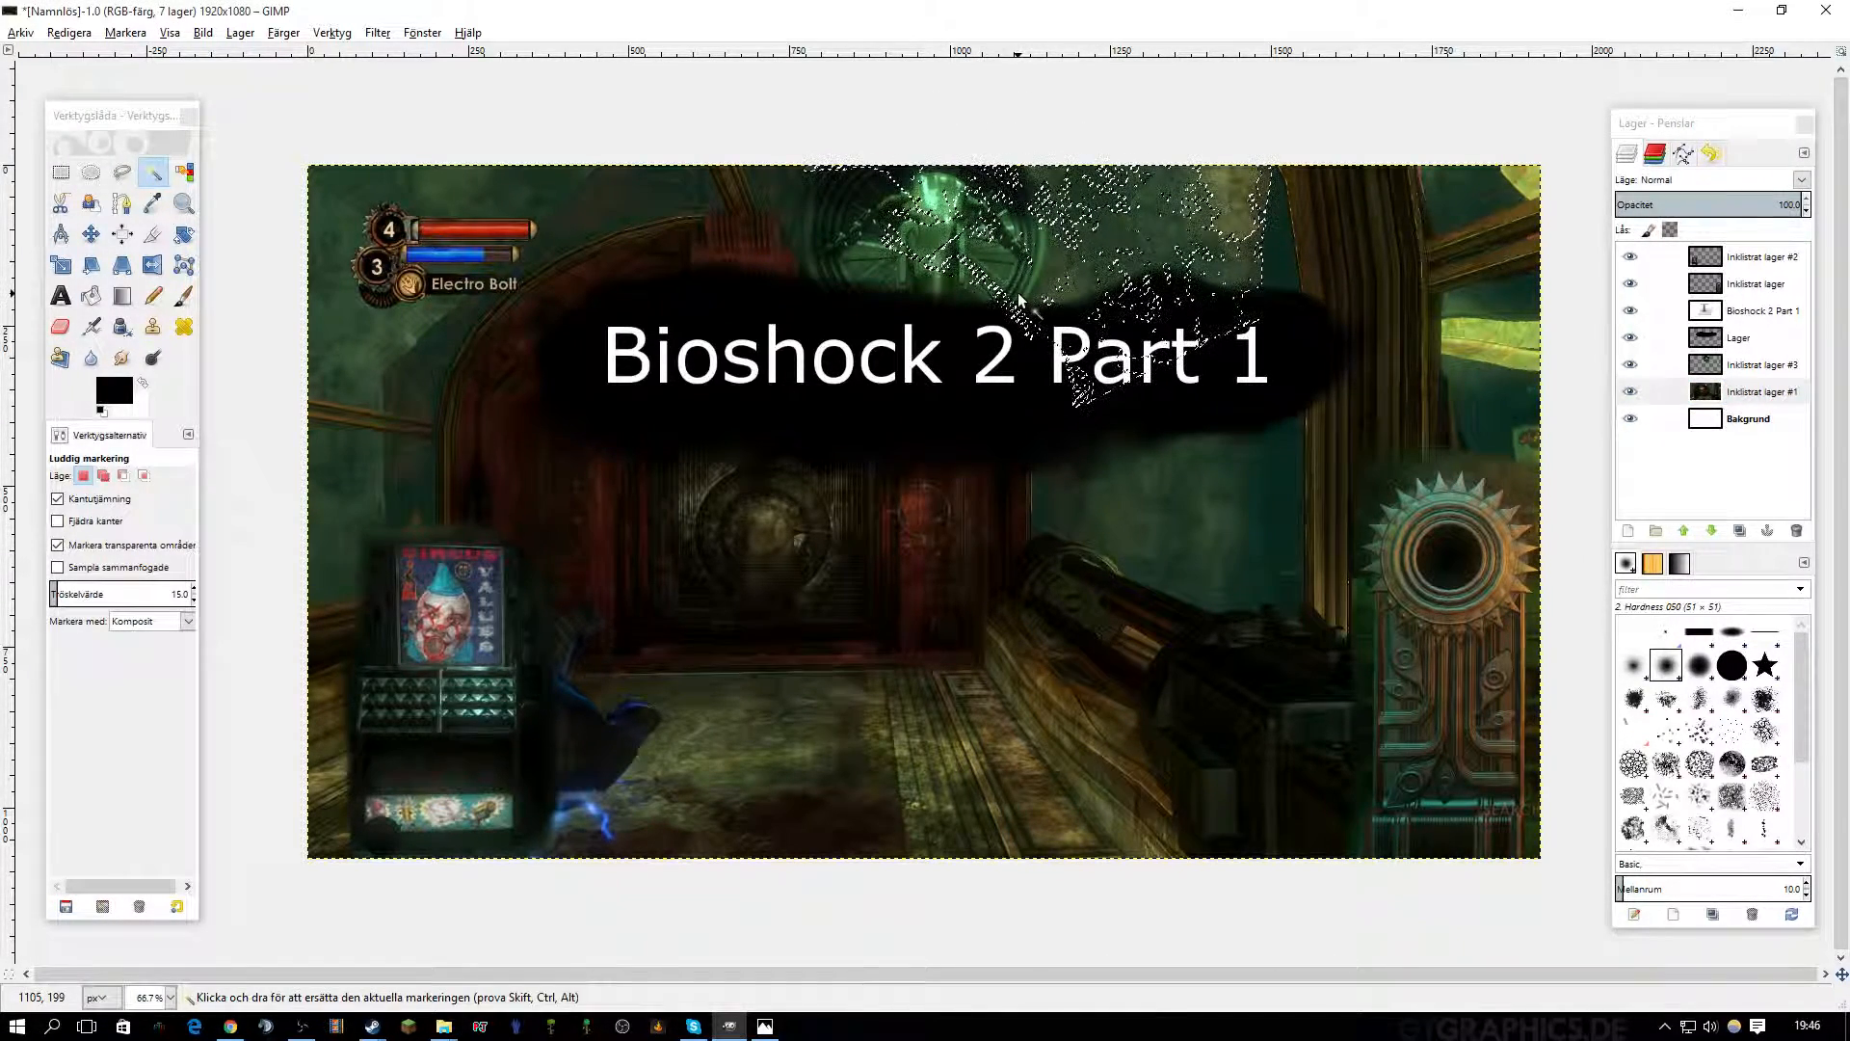
drag(993, 332, 1086, 371)
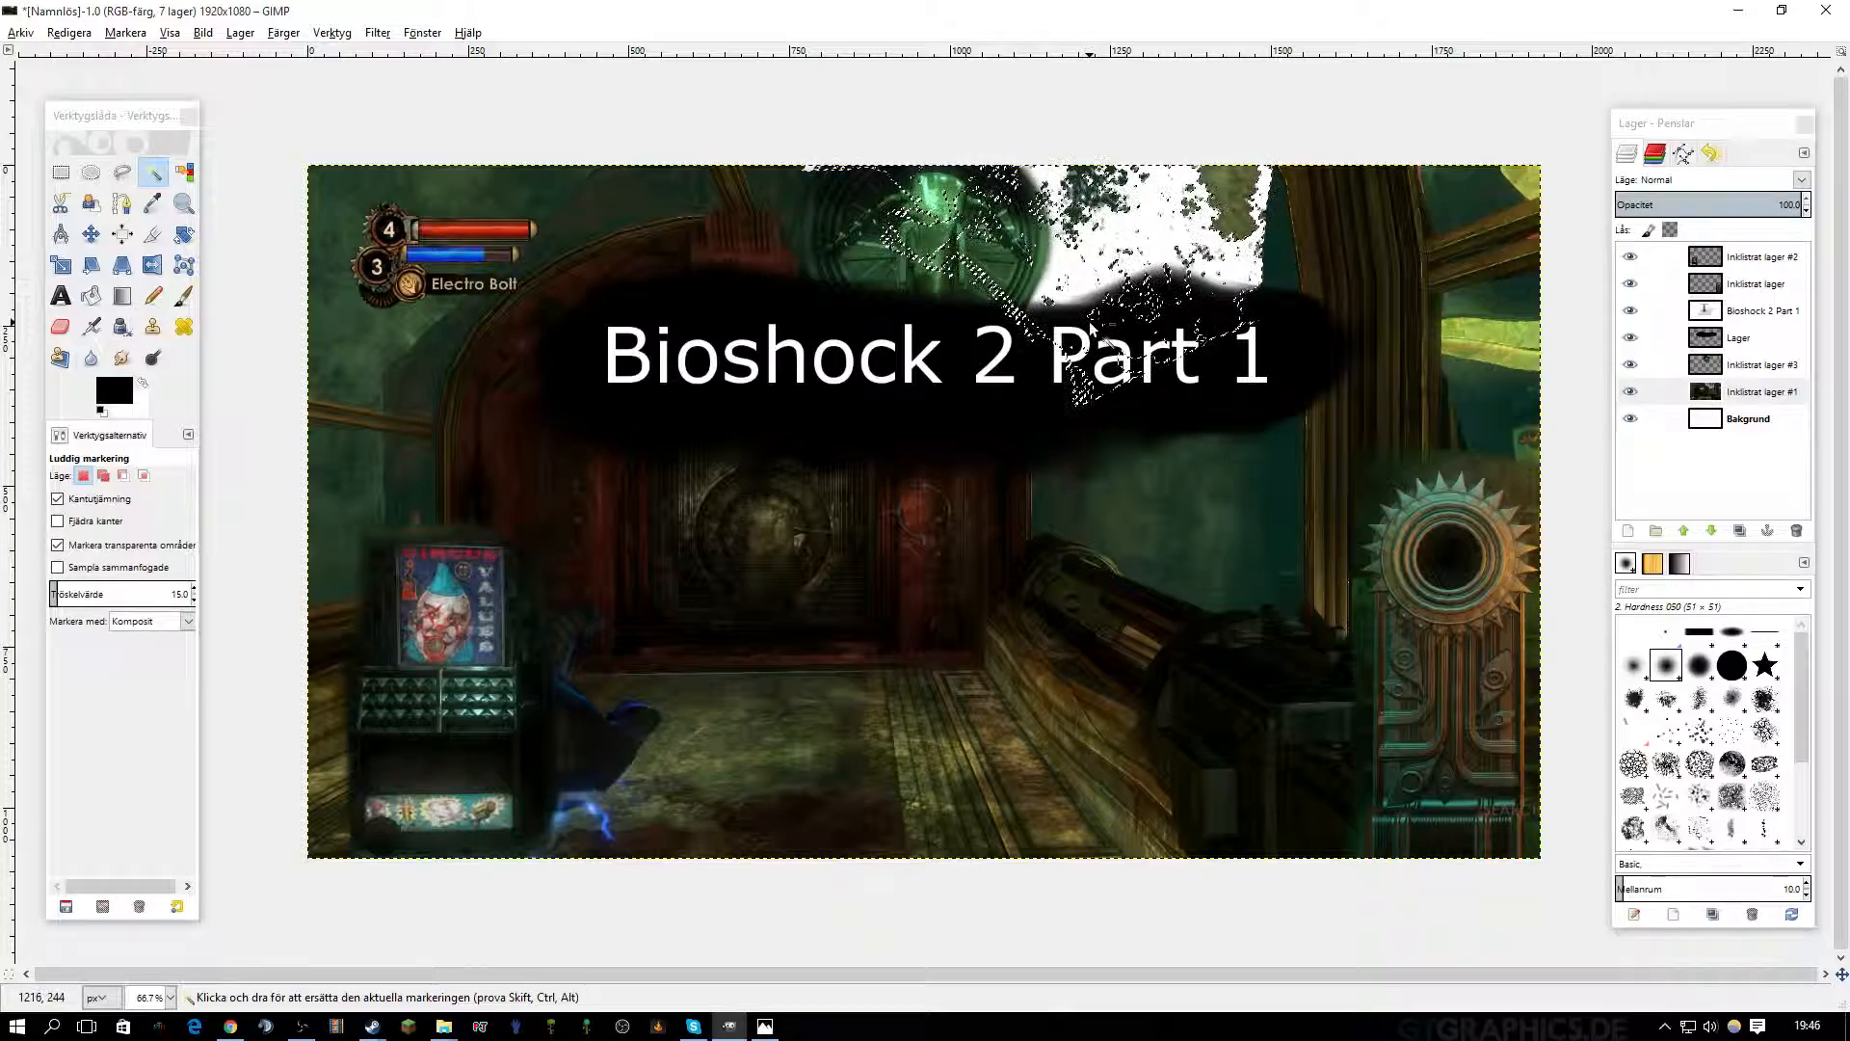
key(ctrl+z)
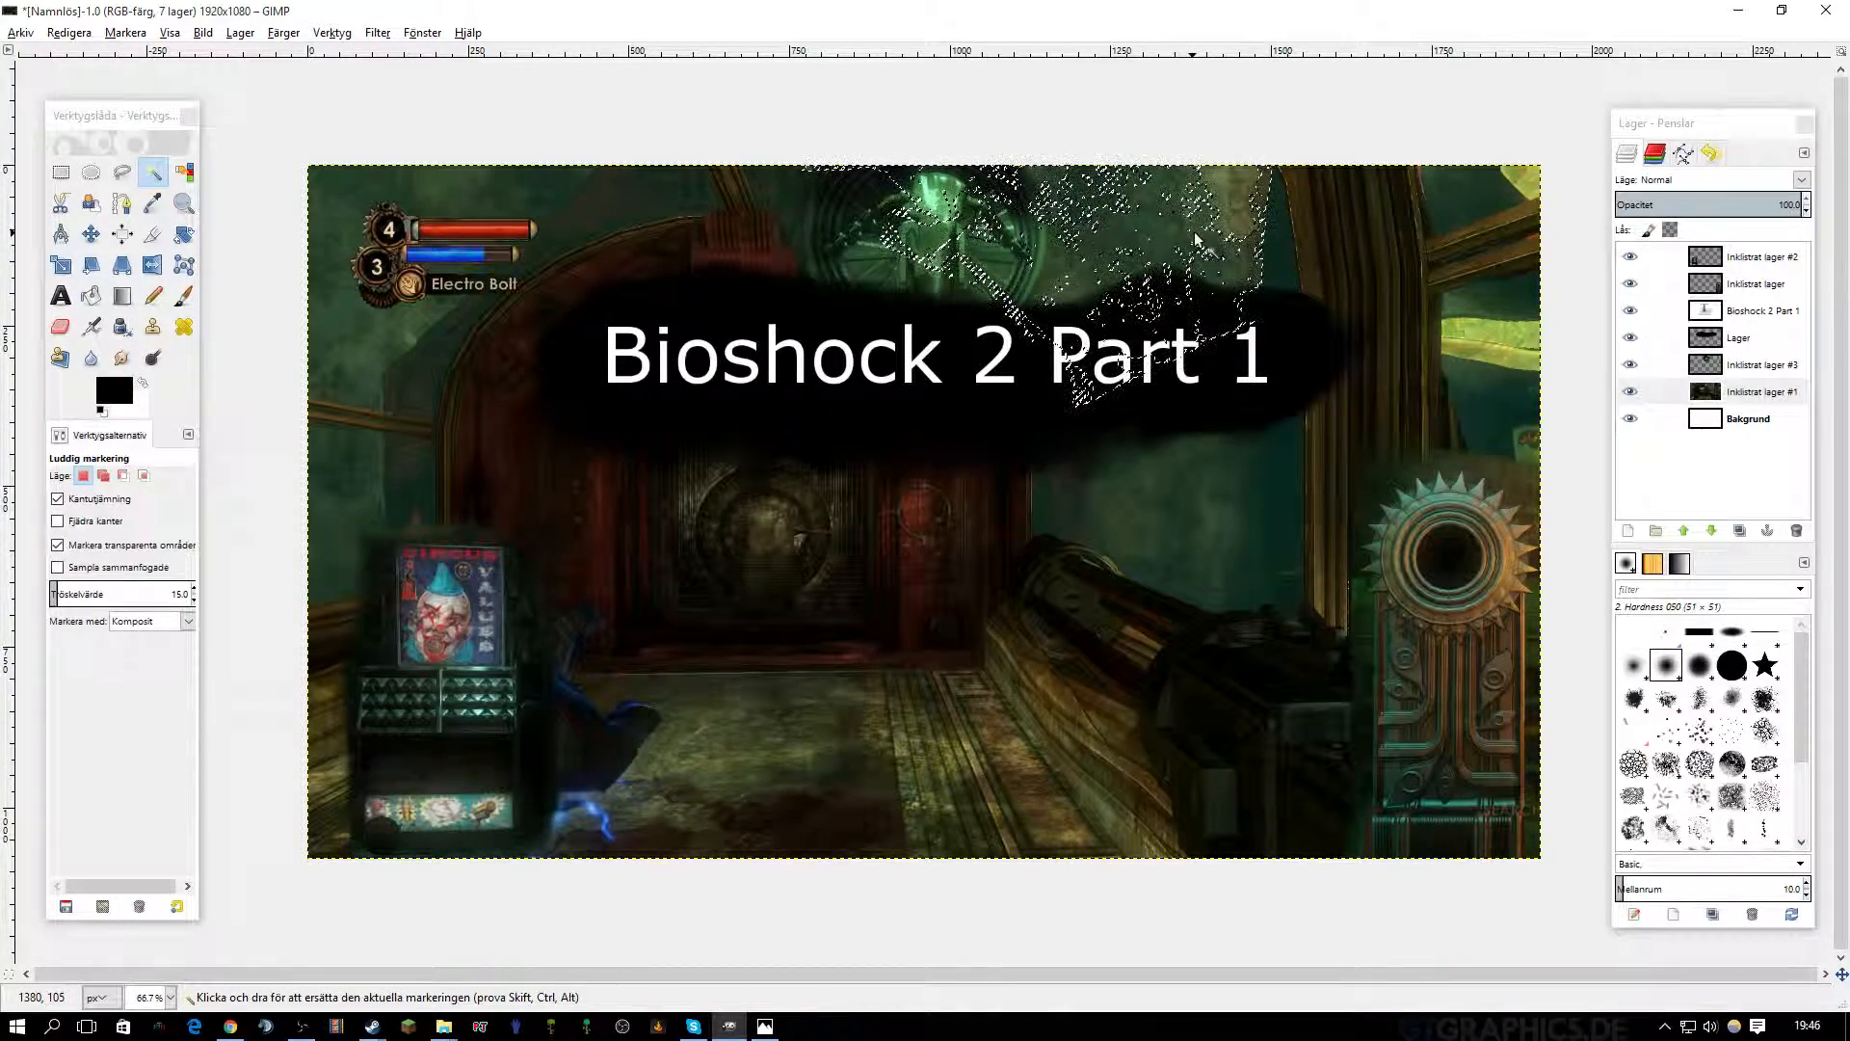
click(1241, 250)
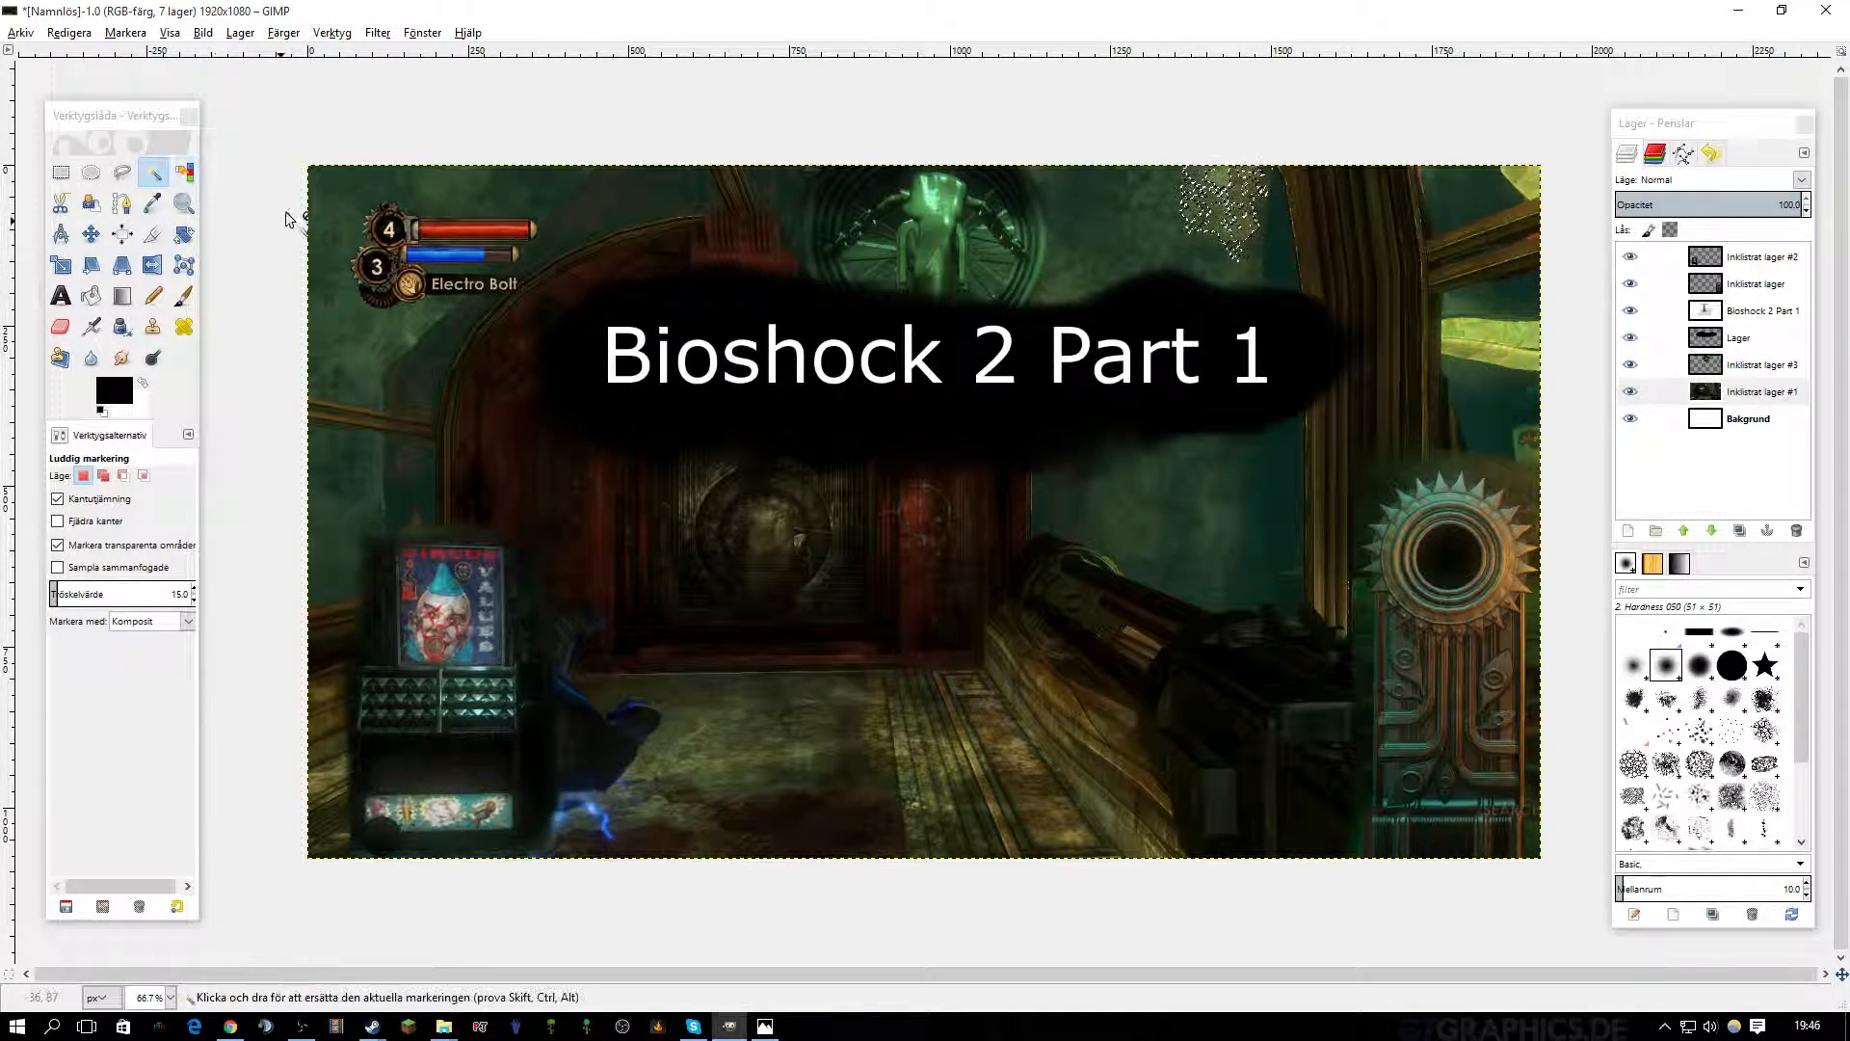
Export the title image to the Documents folder as Gimp tut.png with the default PNG options.
click(20, 33)
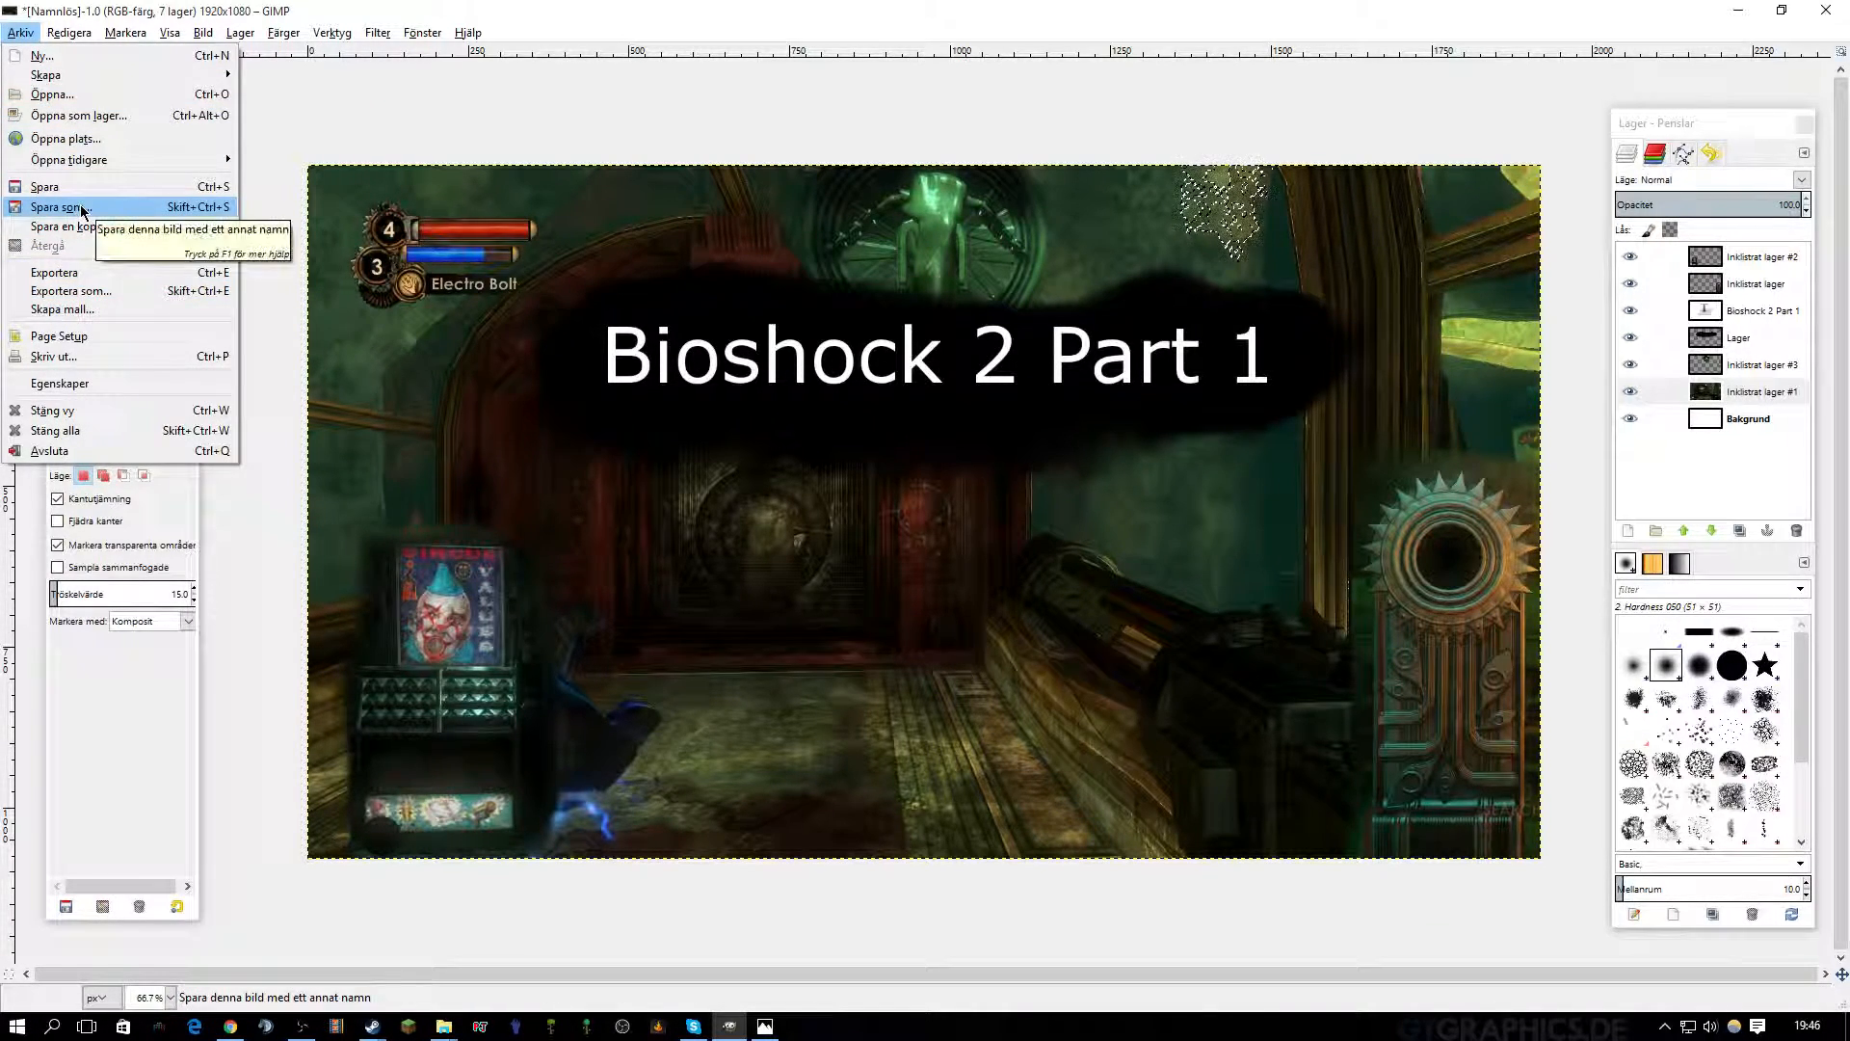
click(562, 12)
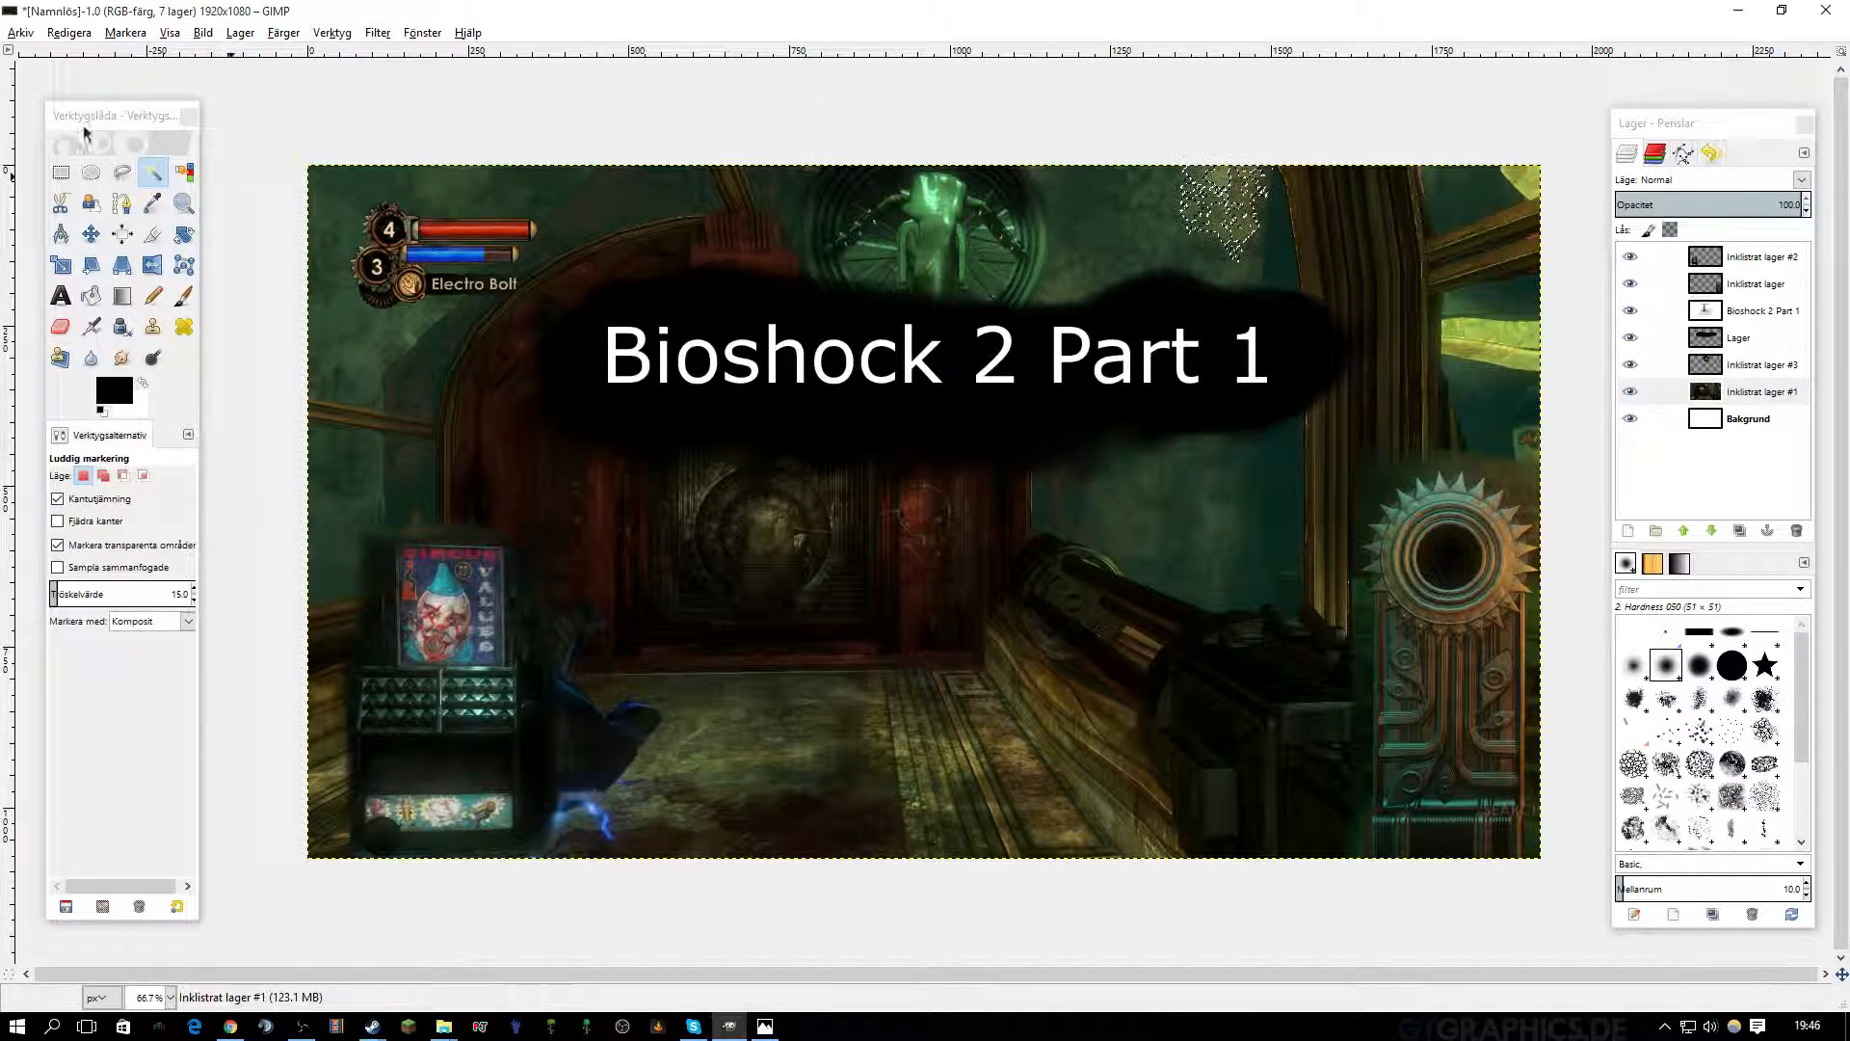
click(20, 32)
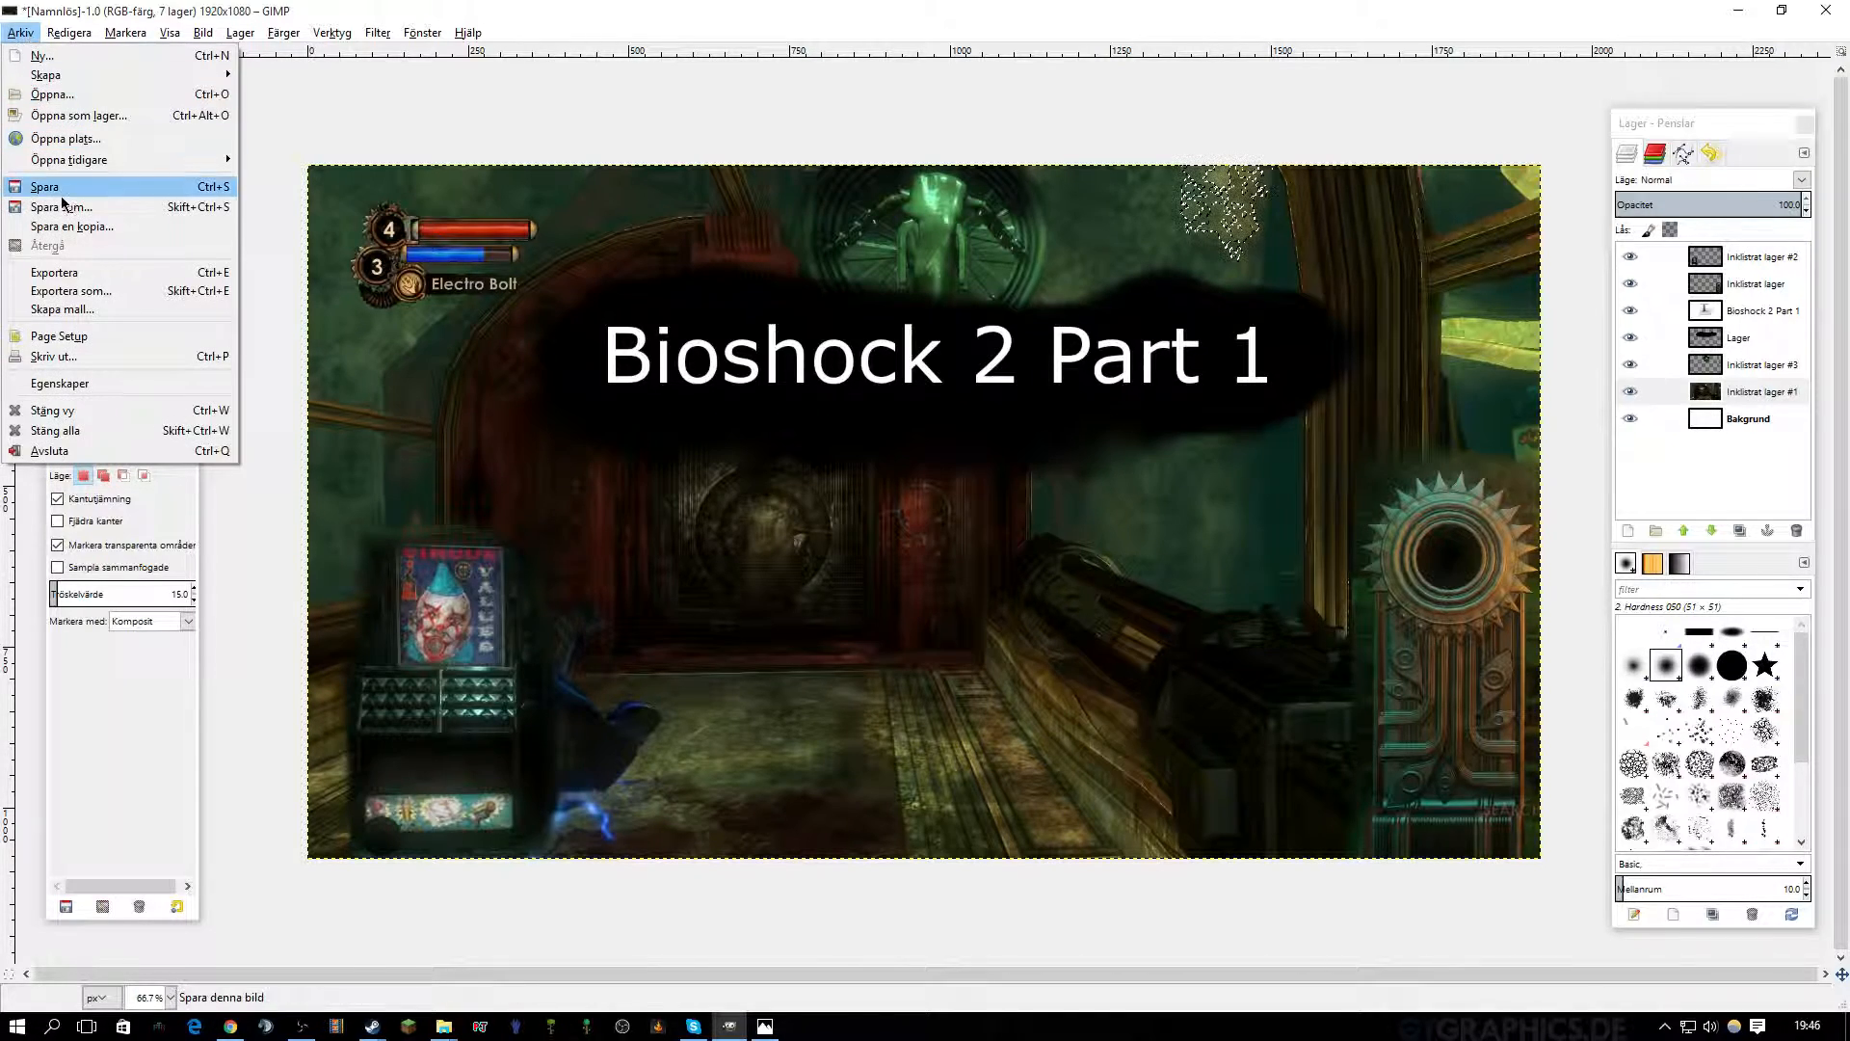
click(77, 291)
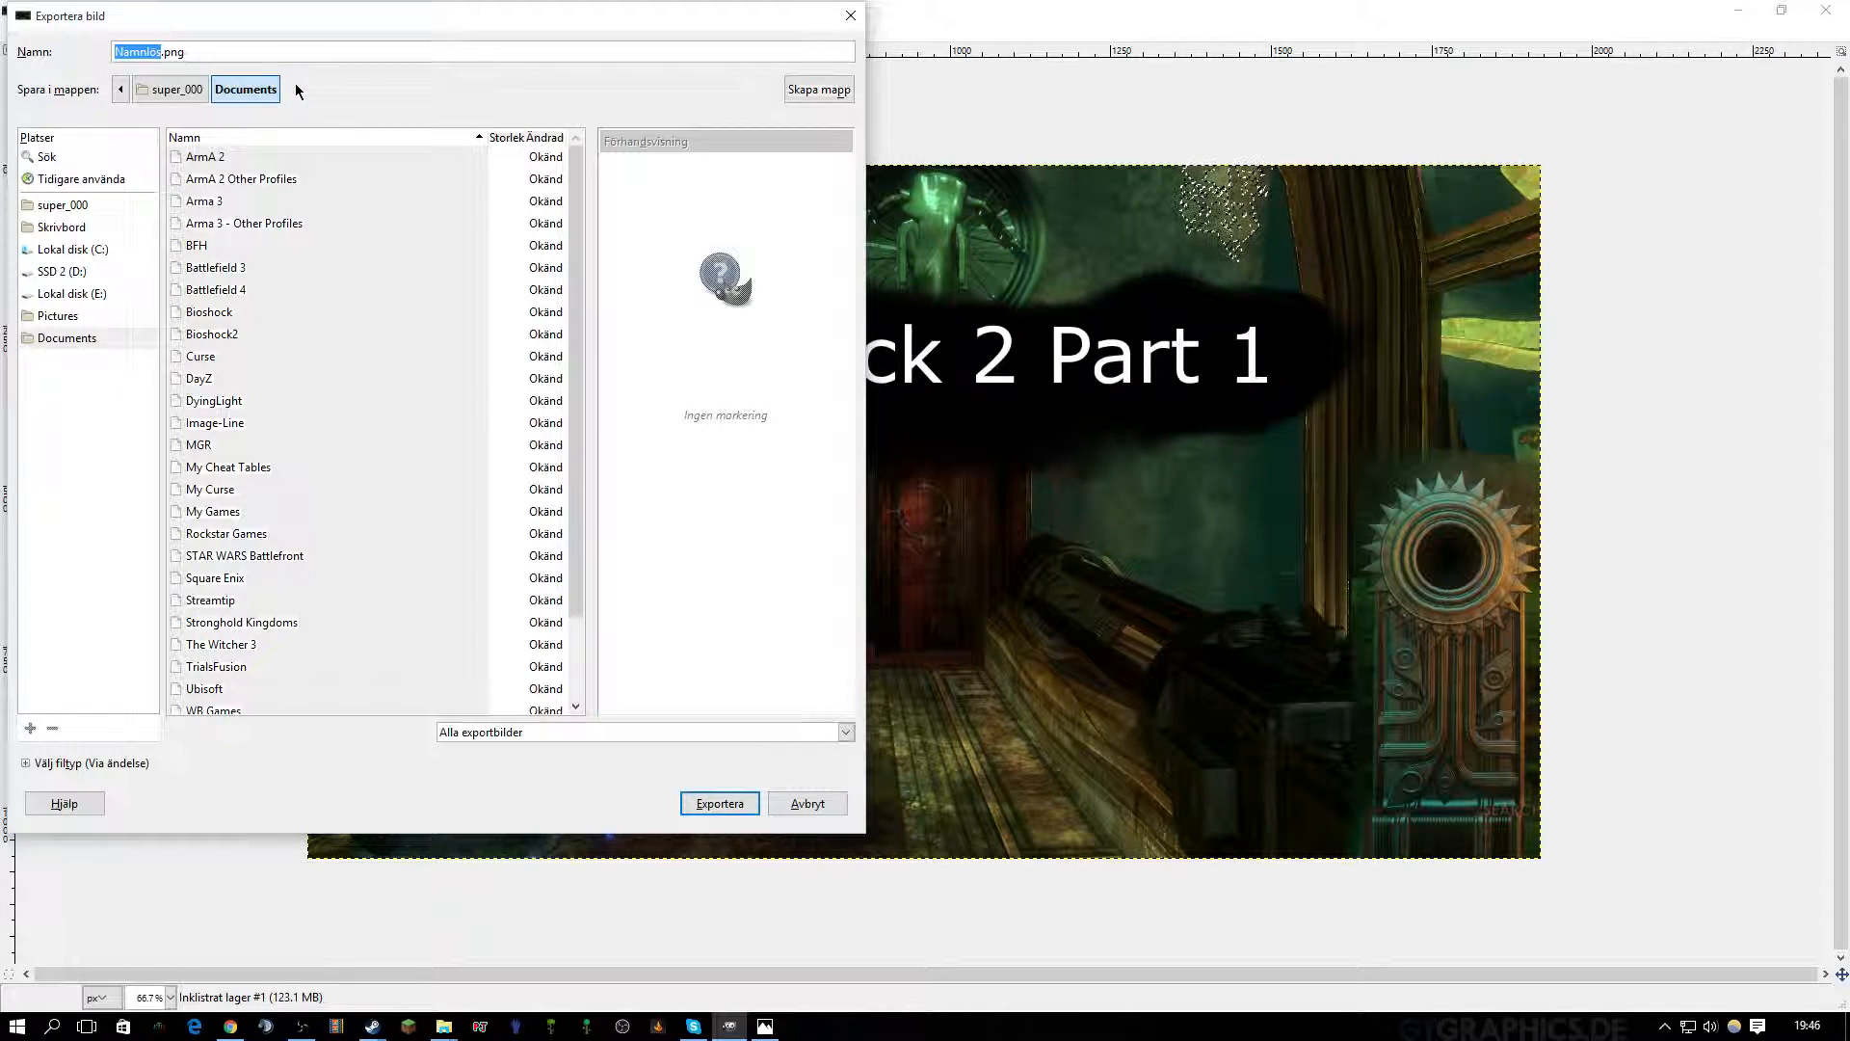
text(Gimp tut)
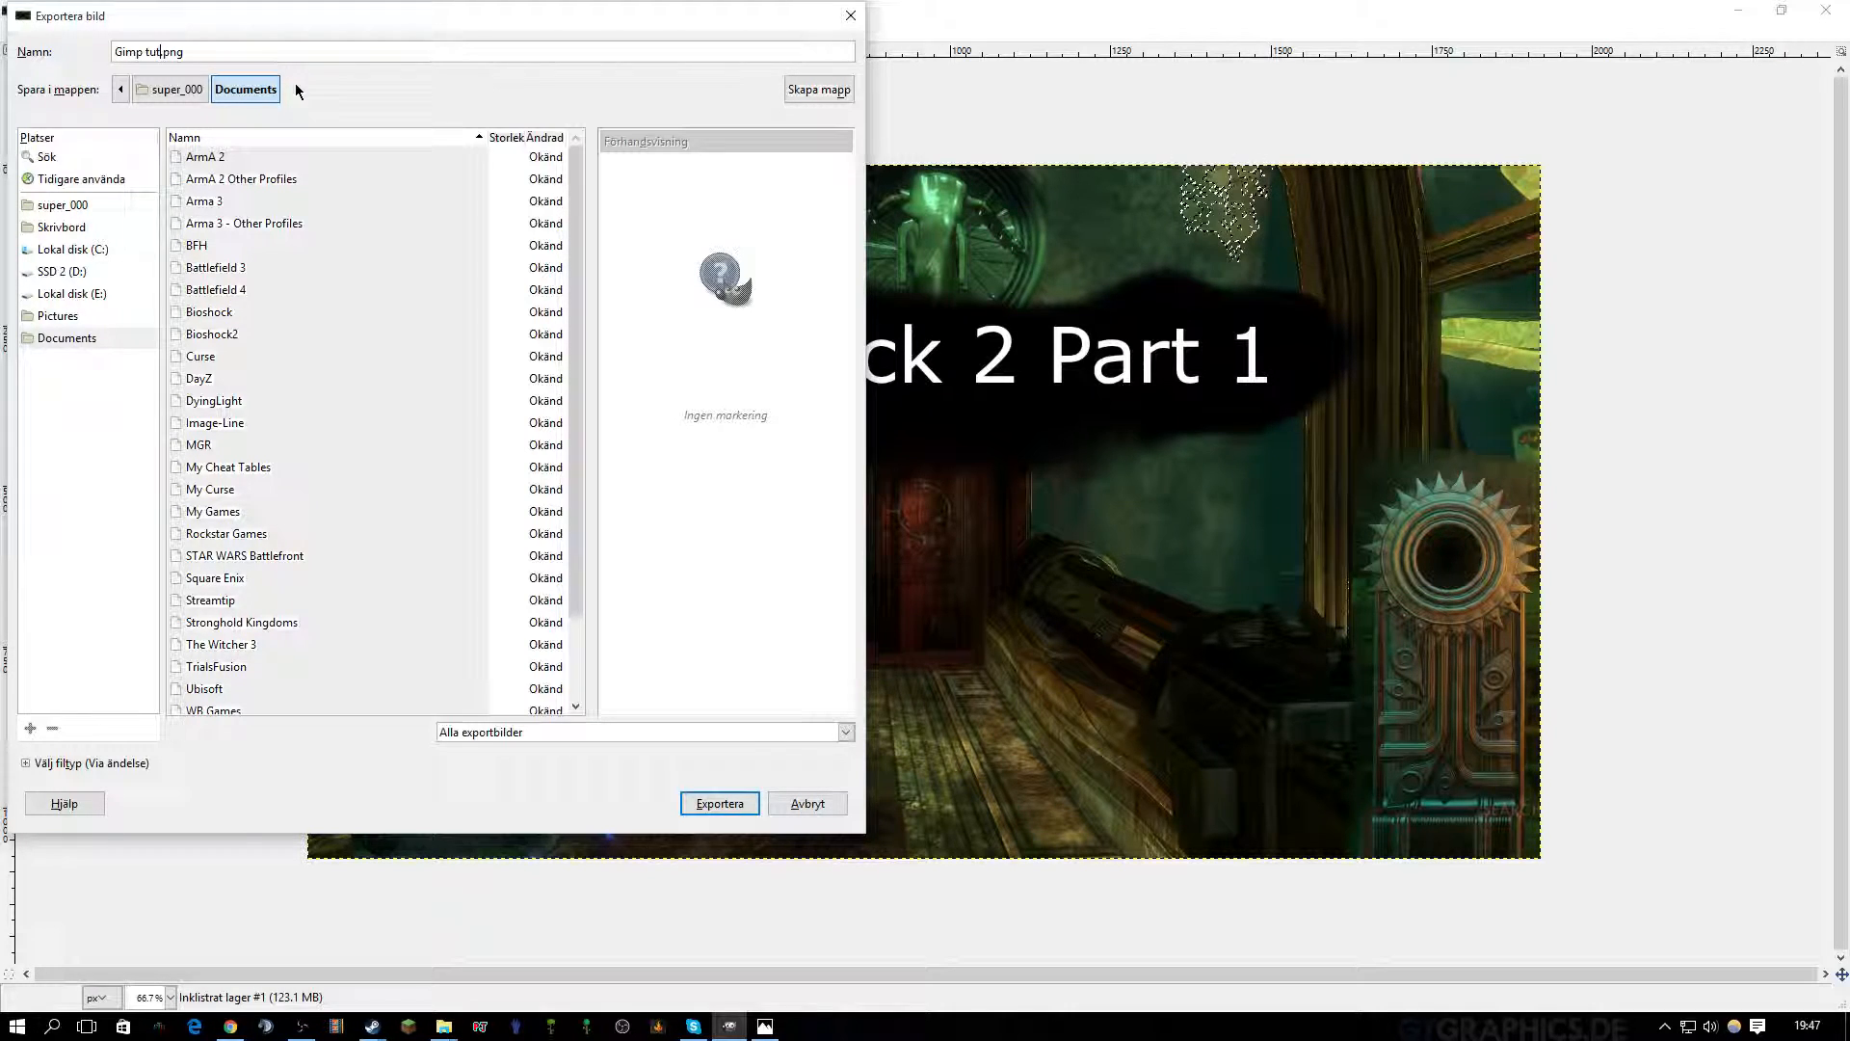
key(Return)
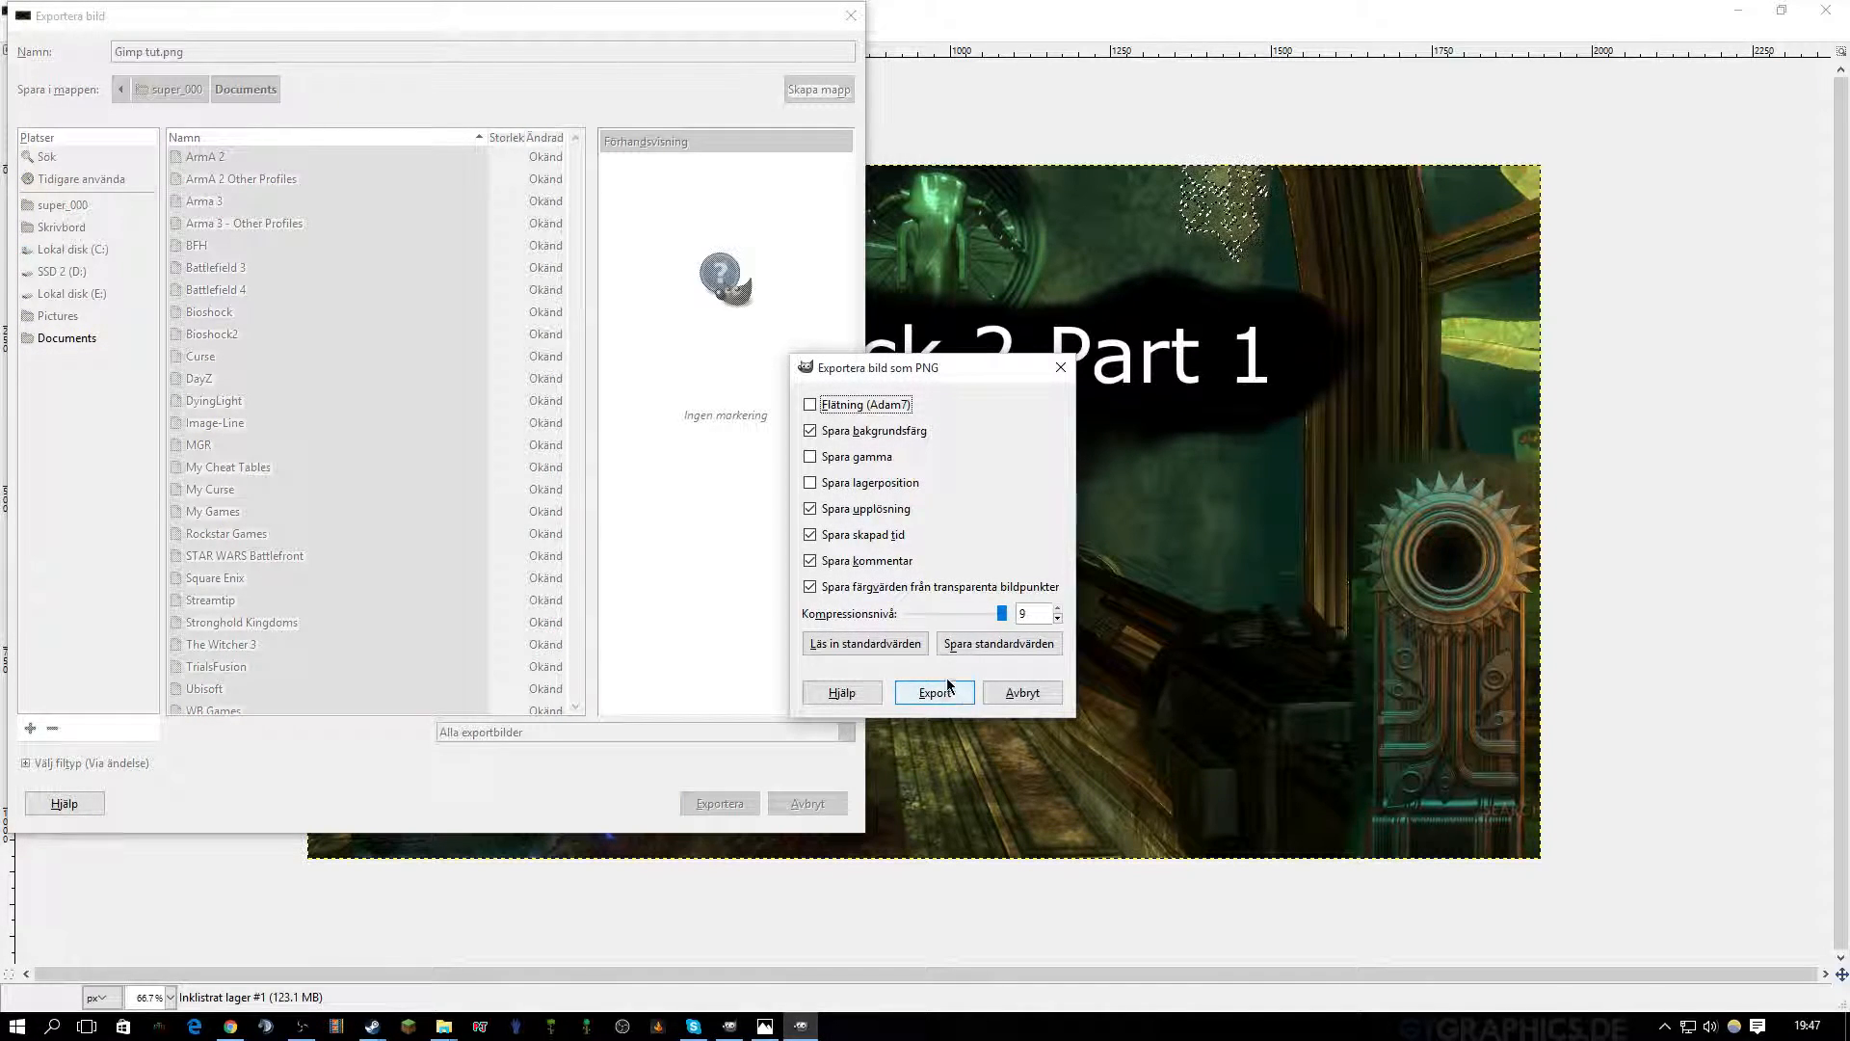
click(946, 691)
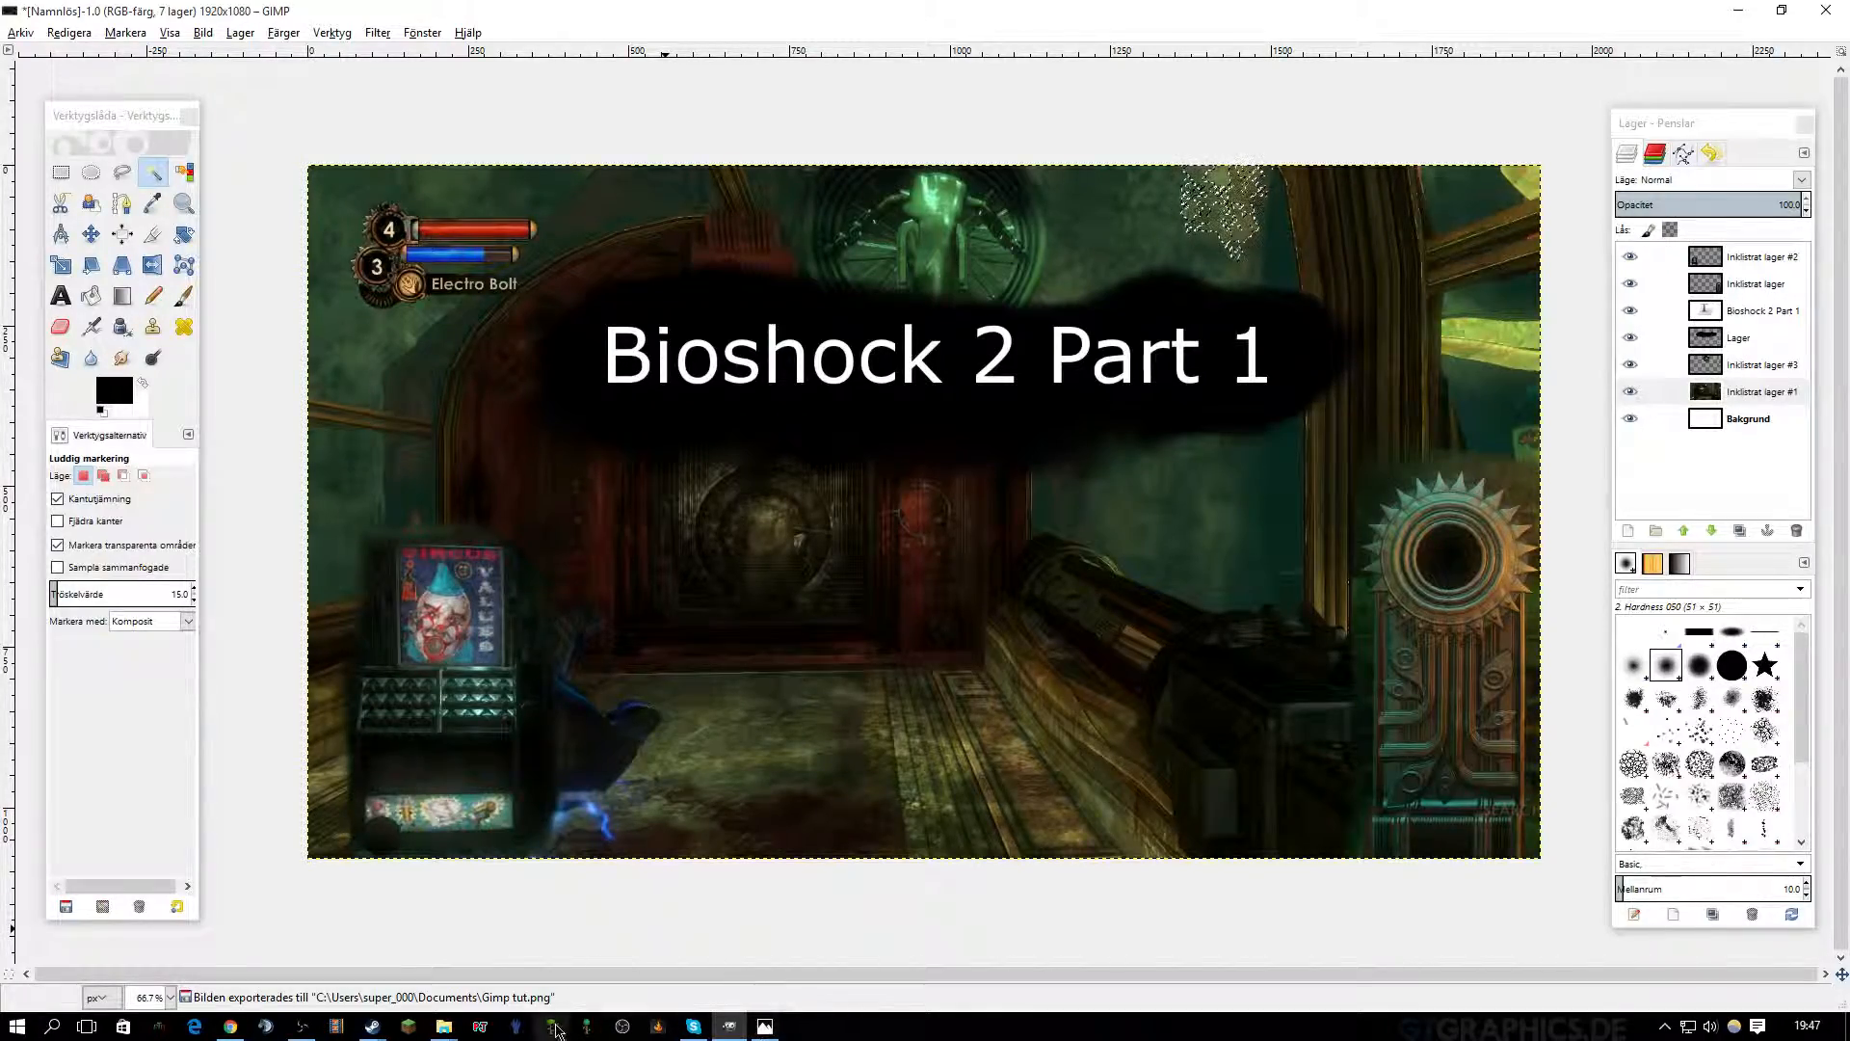
Switch to File Explorer and open the youtube > Image > New folder on drive E.
click(444, 1025)
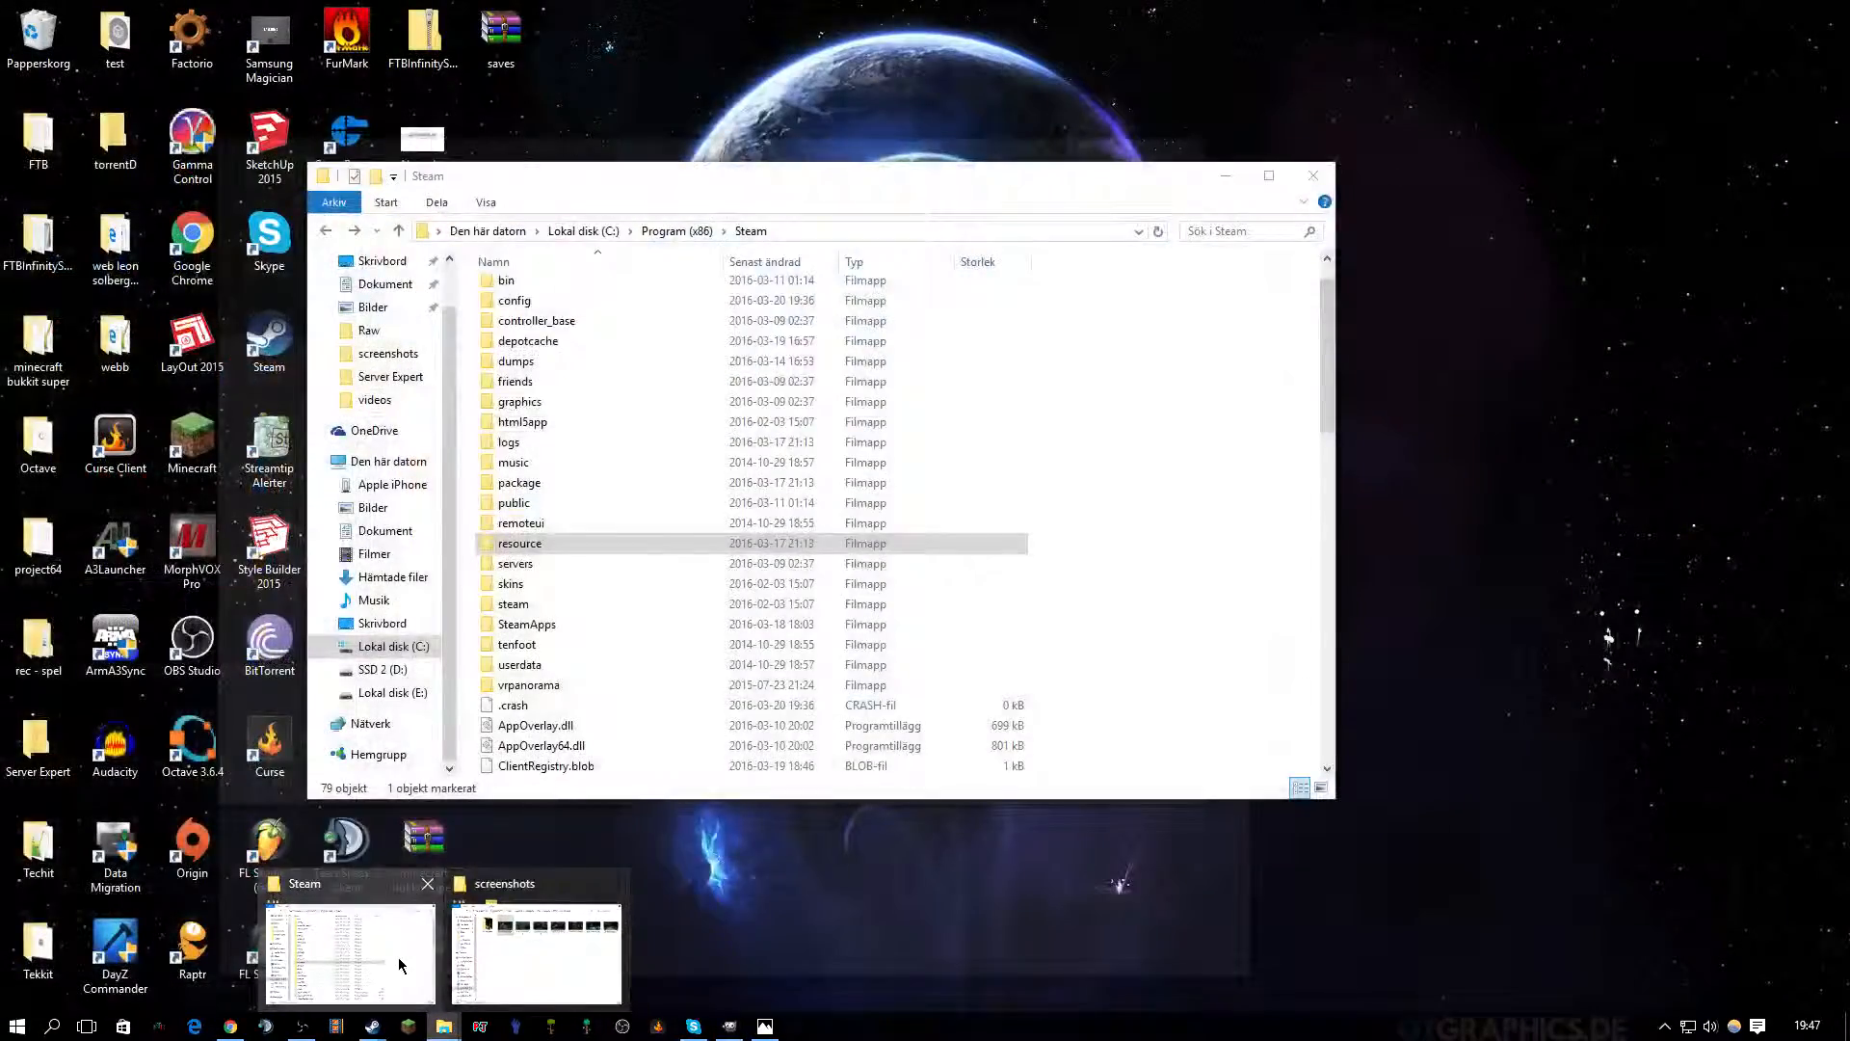
mouse_move(512, 978)
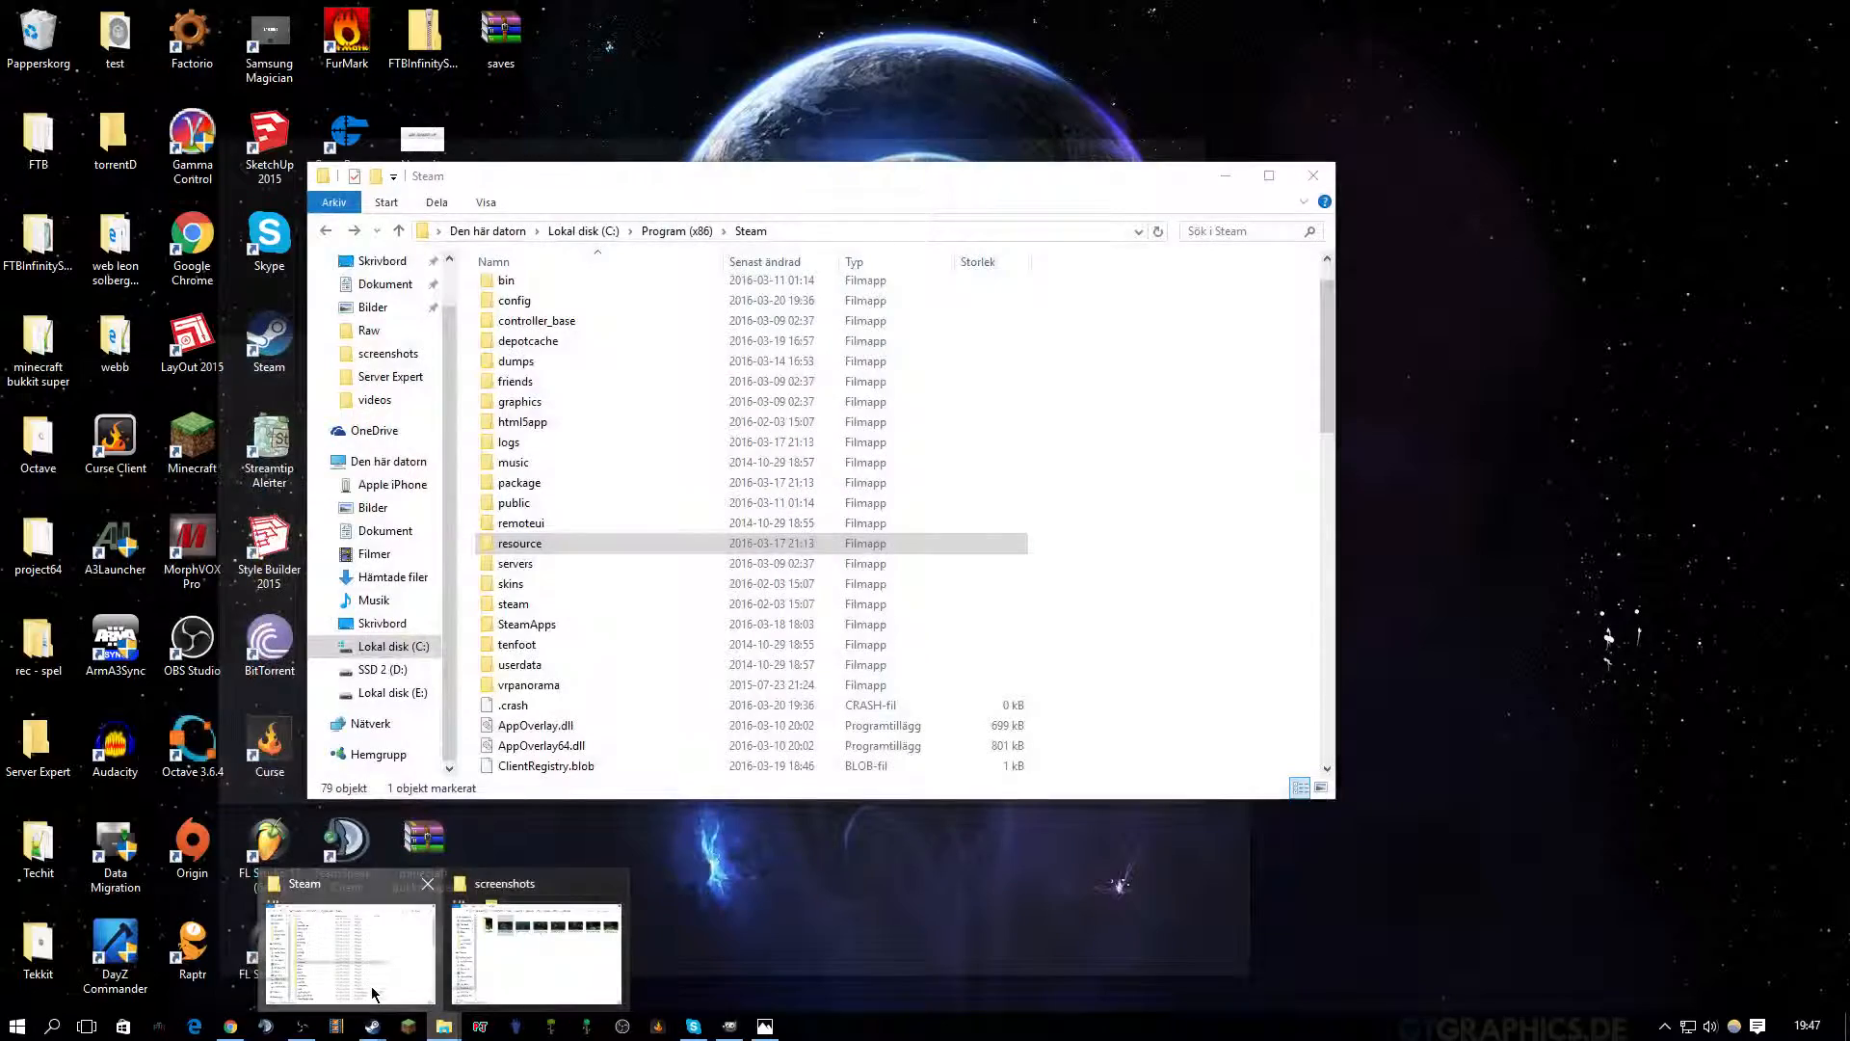
click(350, 952)
click(392, 691)
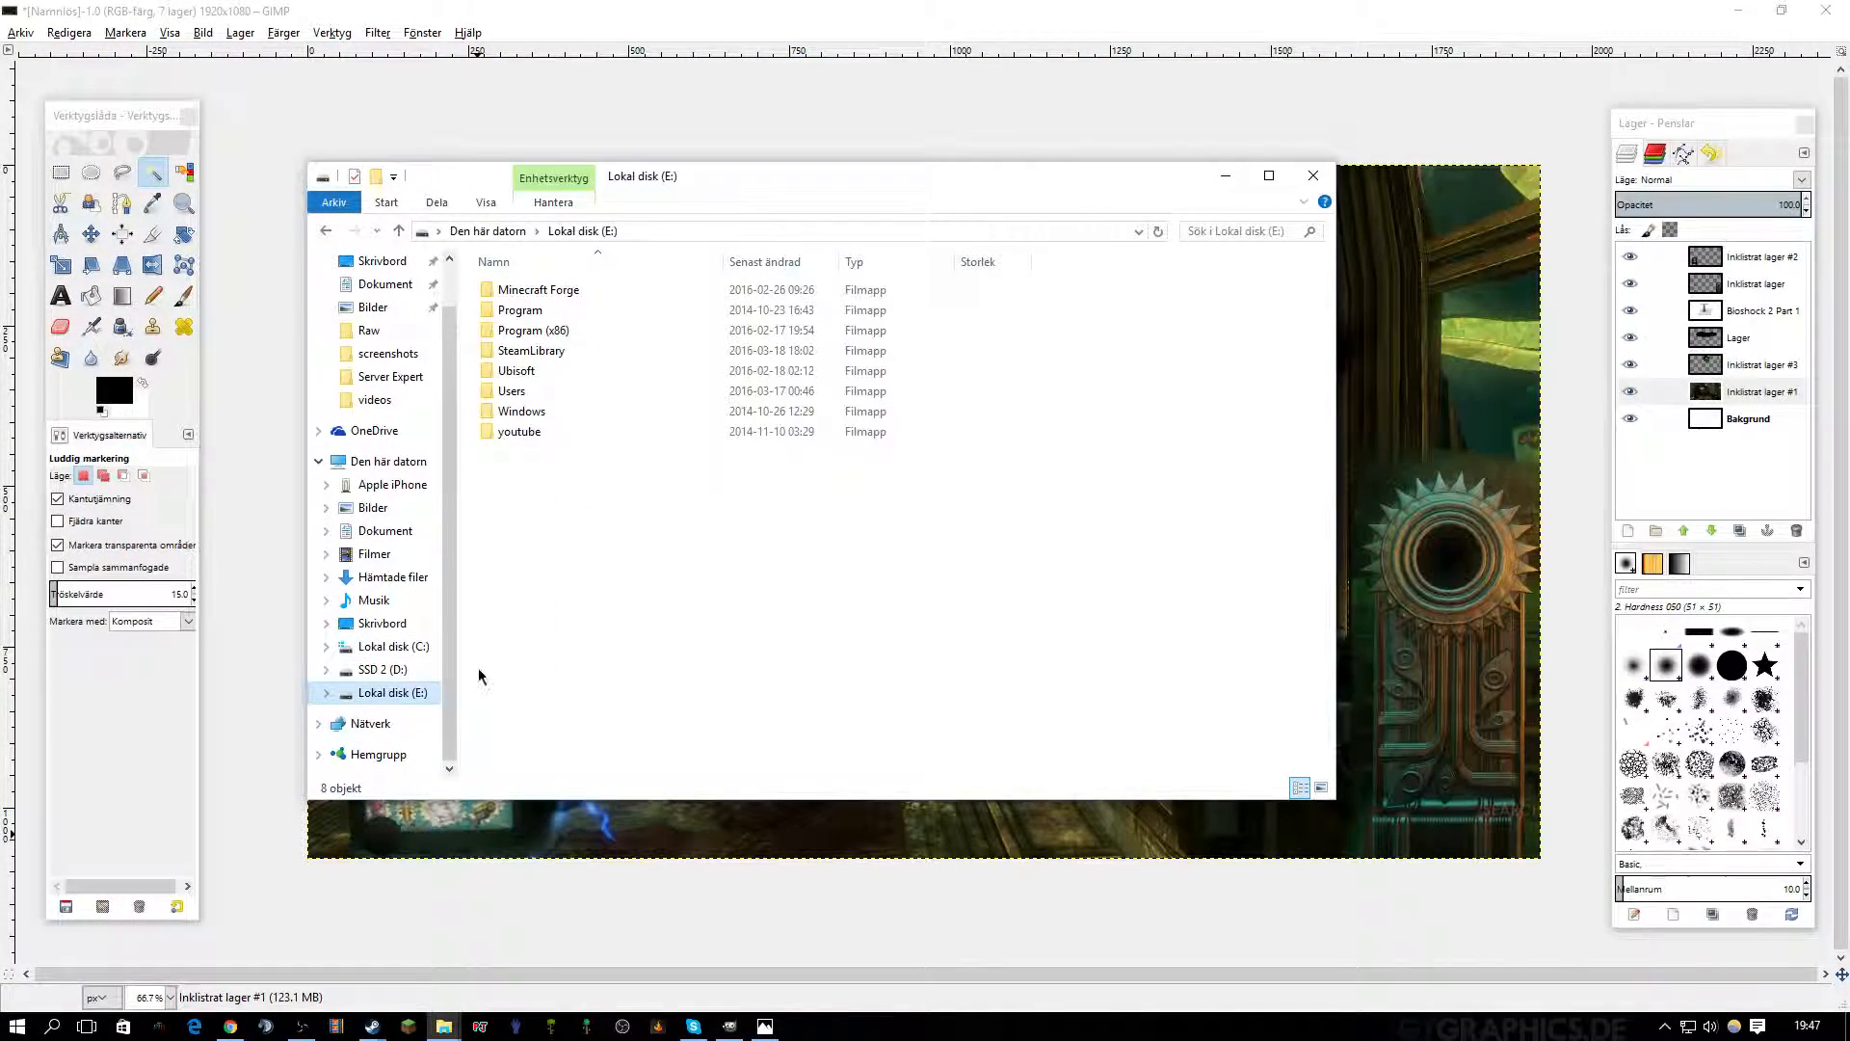
click(527, 439)
click(525, 440)
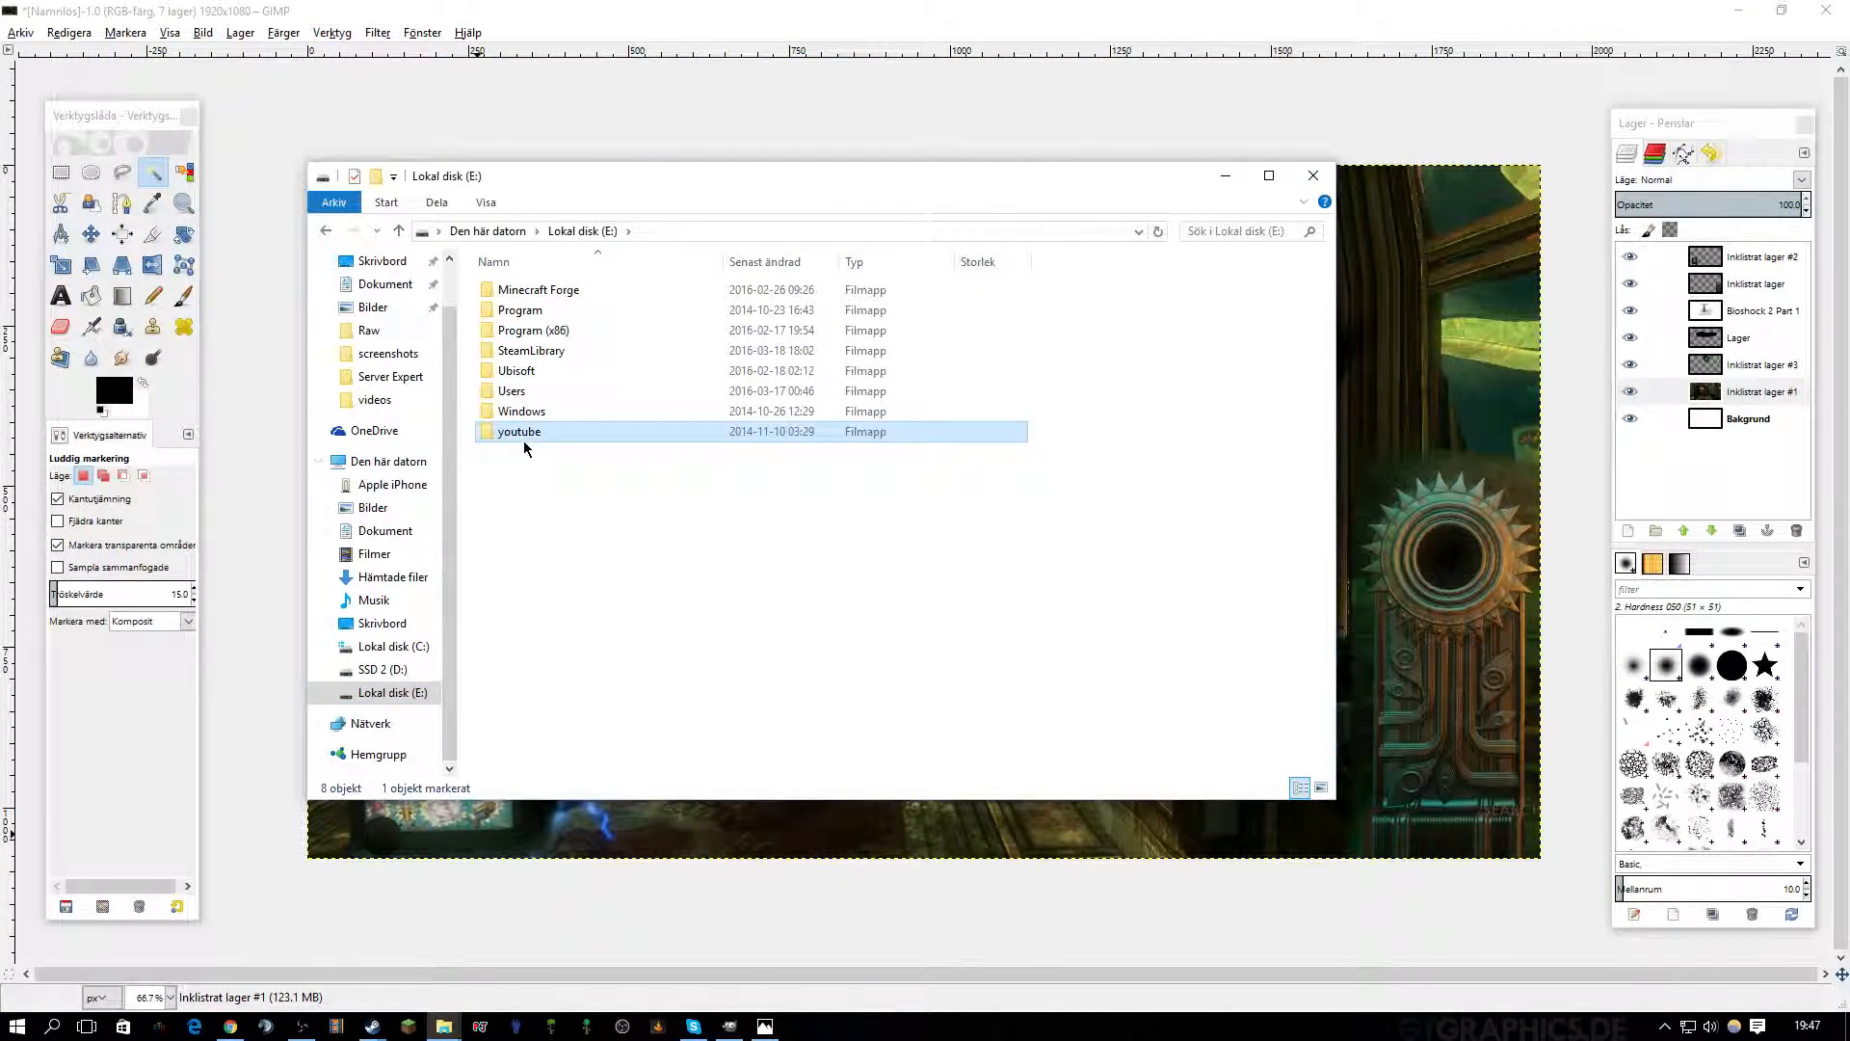
click(529, 454)
click(523, 438)
double_click(525, 444)
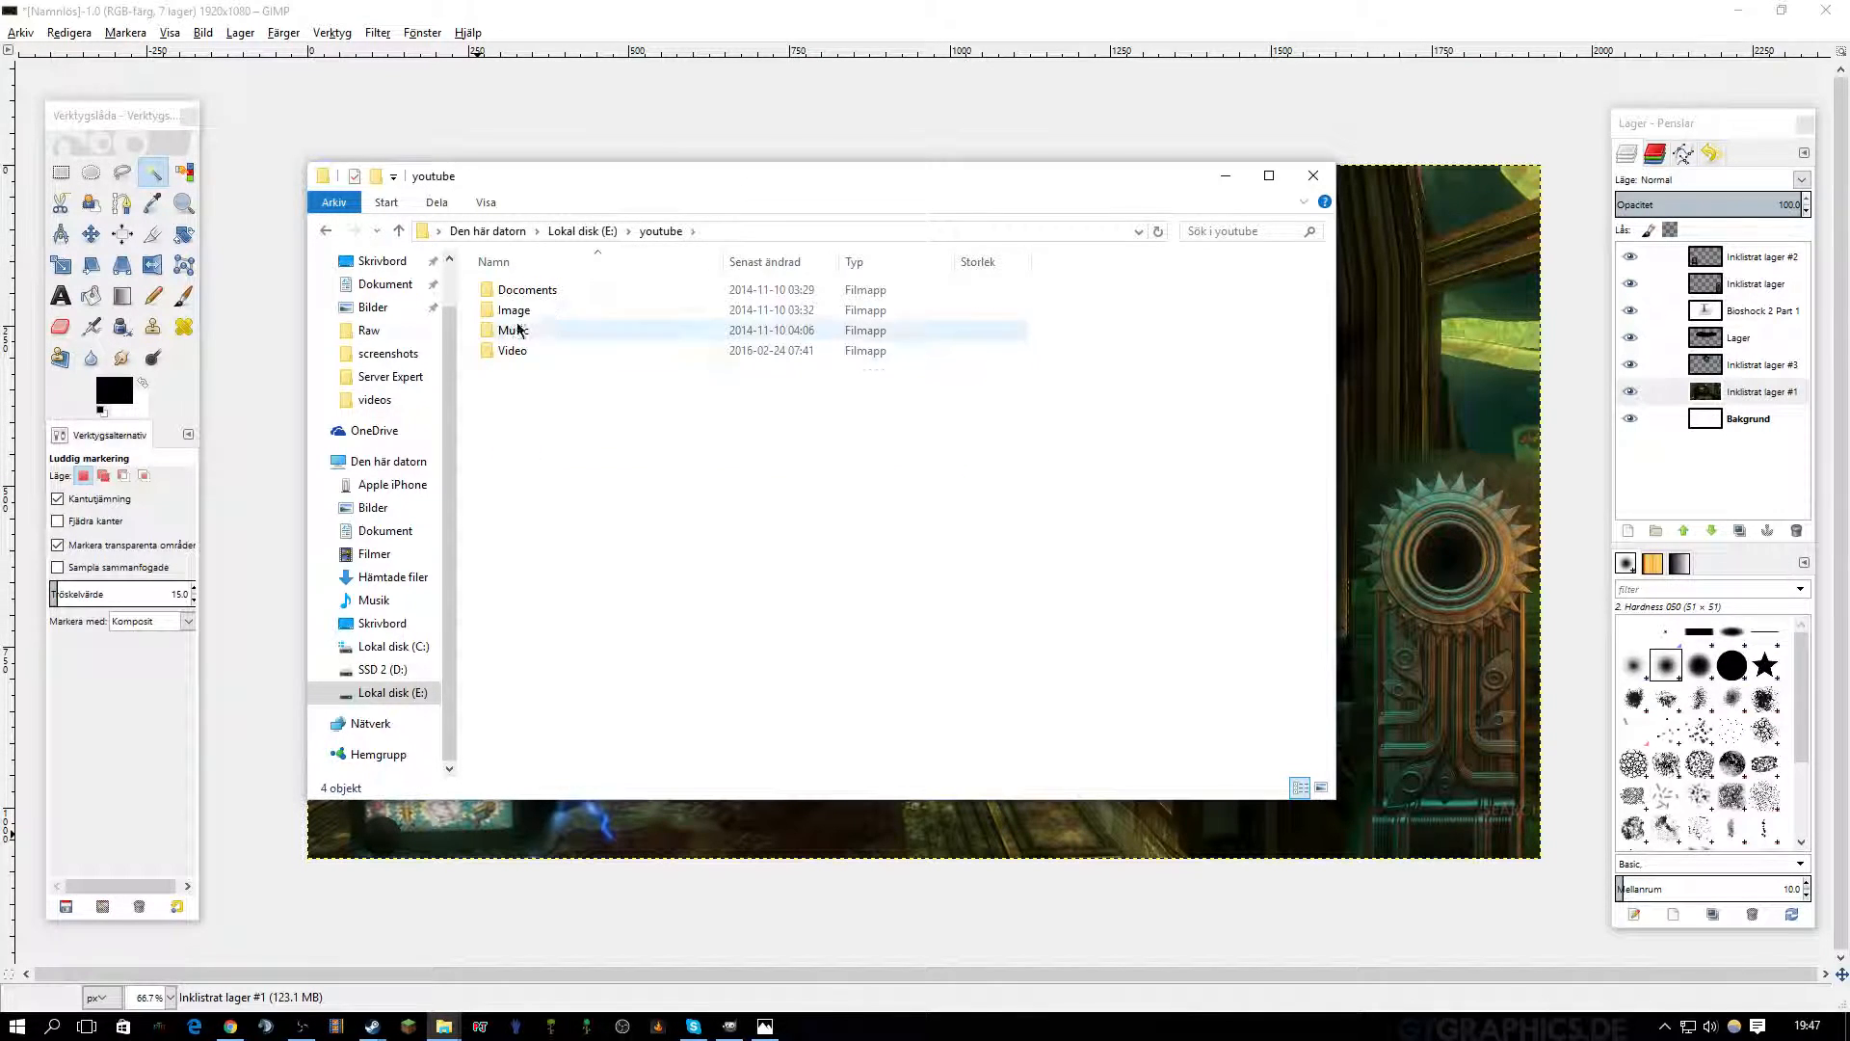
double_click(517, 310)
double_click(510, 290)
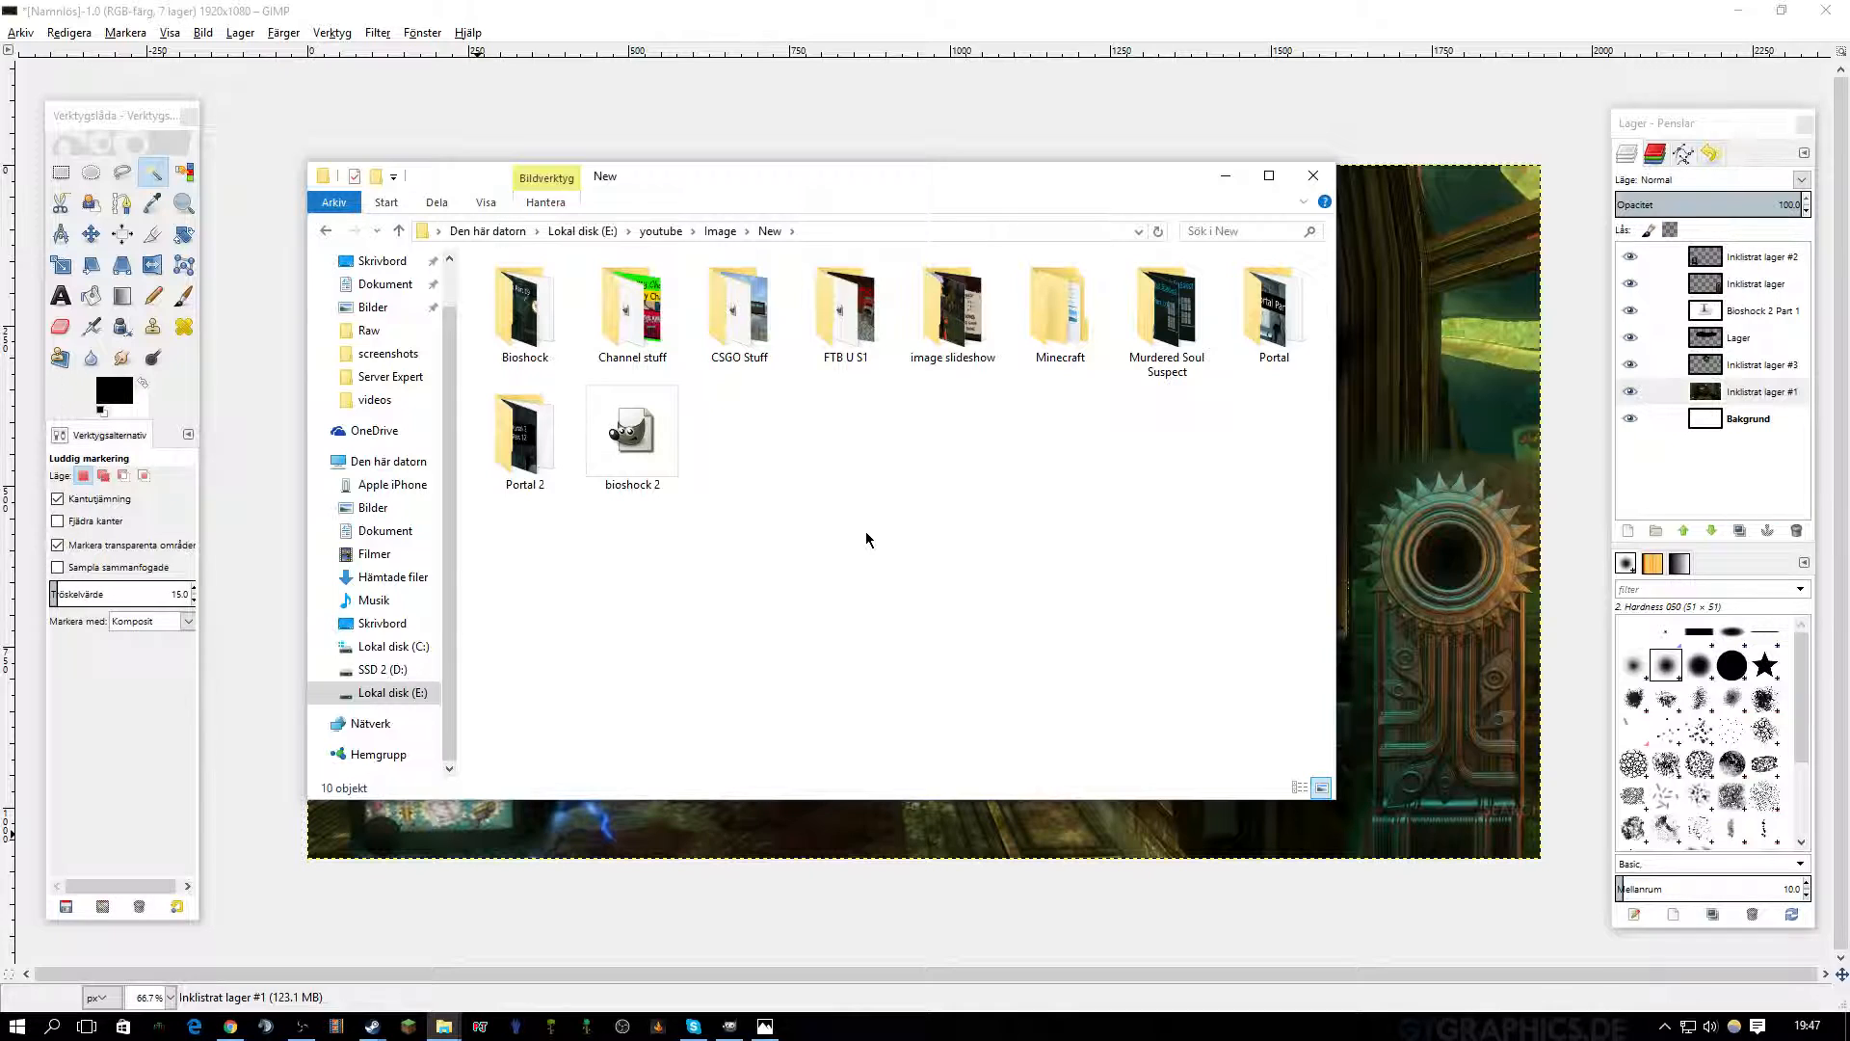
Return to GIMP, reopen the export dialog, and preview the exported Gimp tut.png in the Documents folder.
click(26, 35)
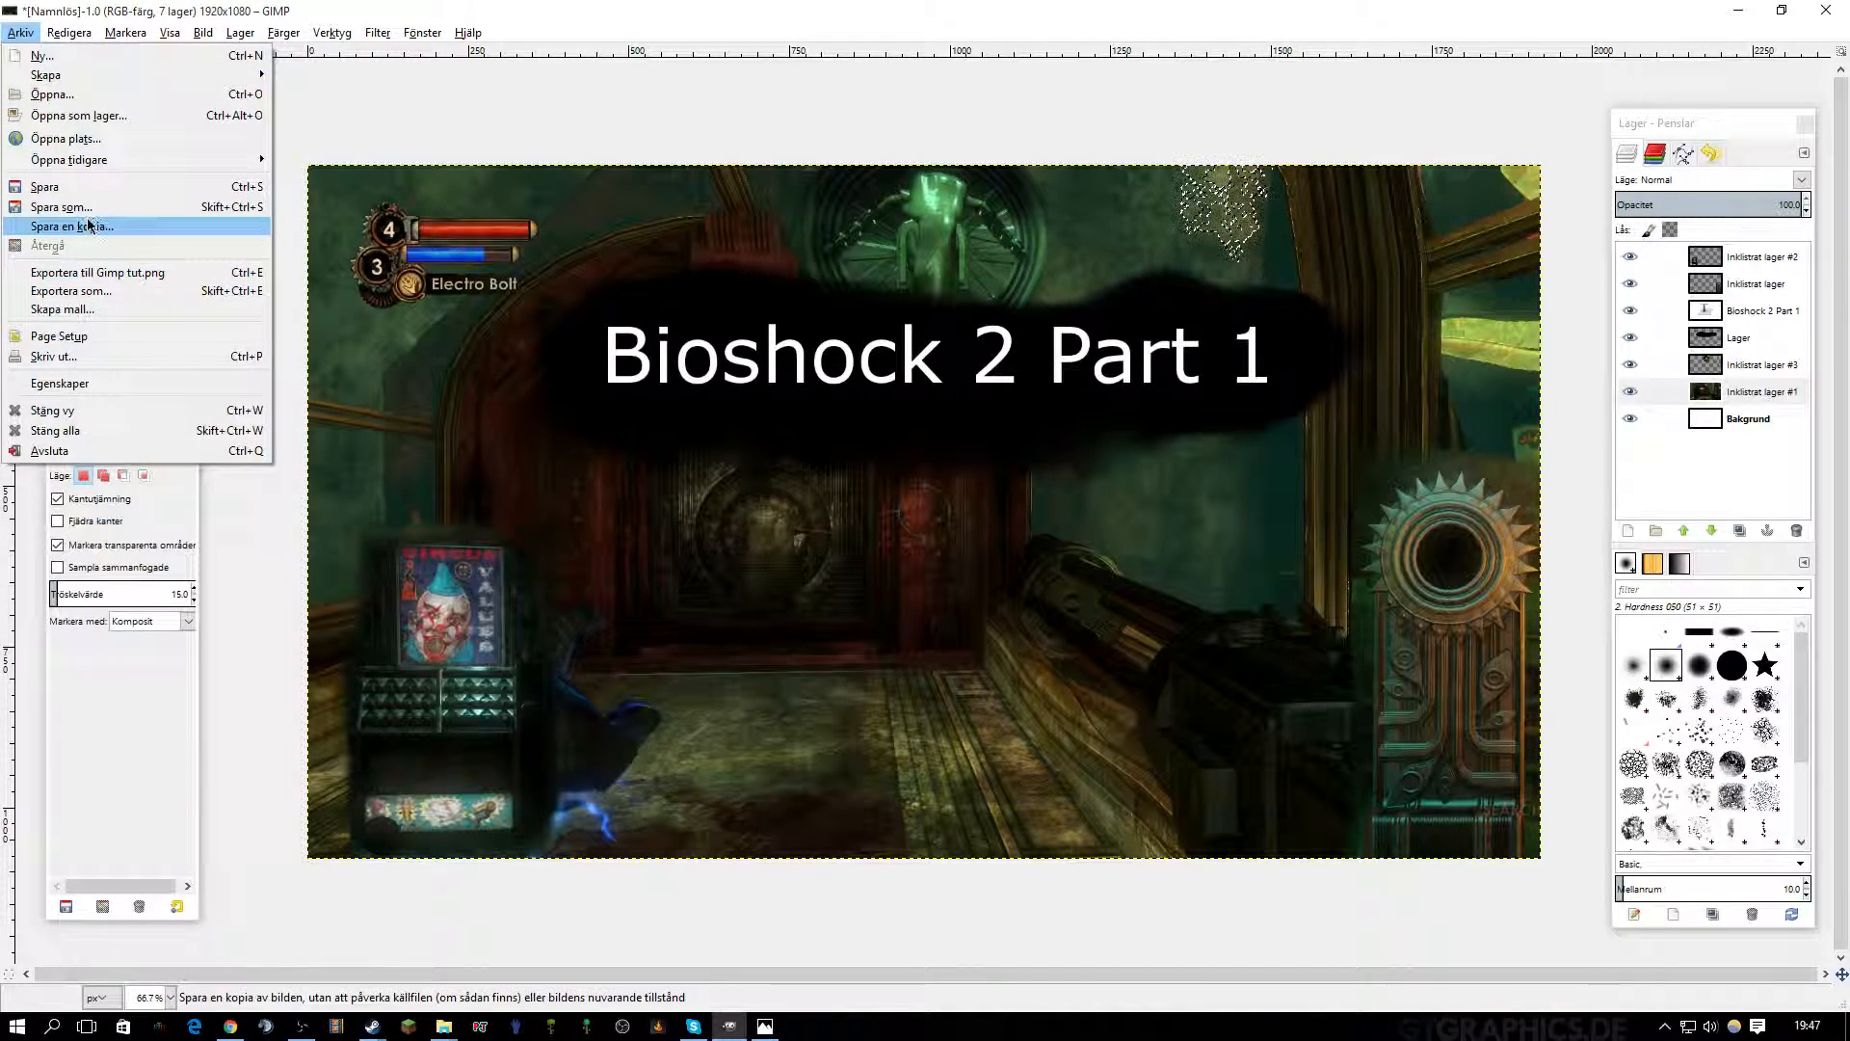
click(103, 291)
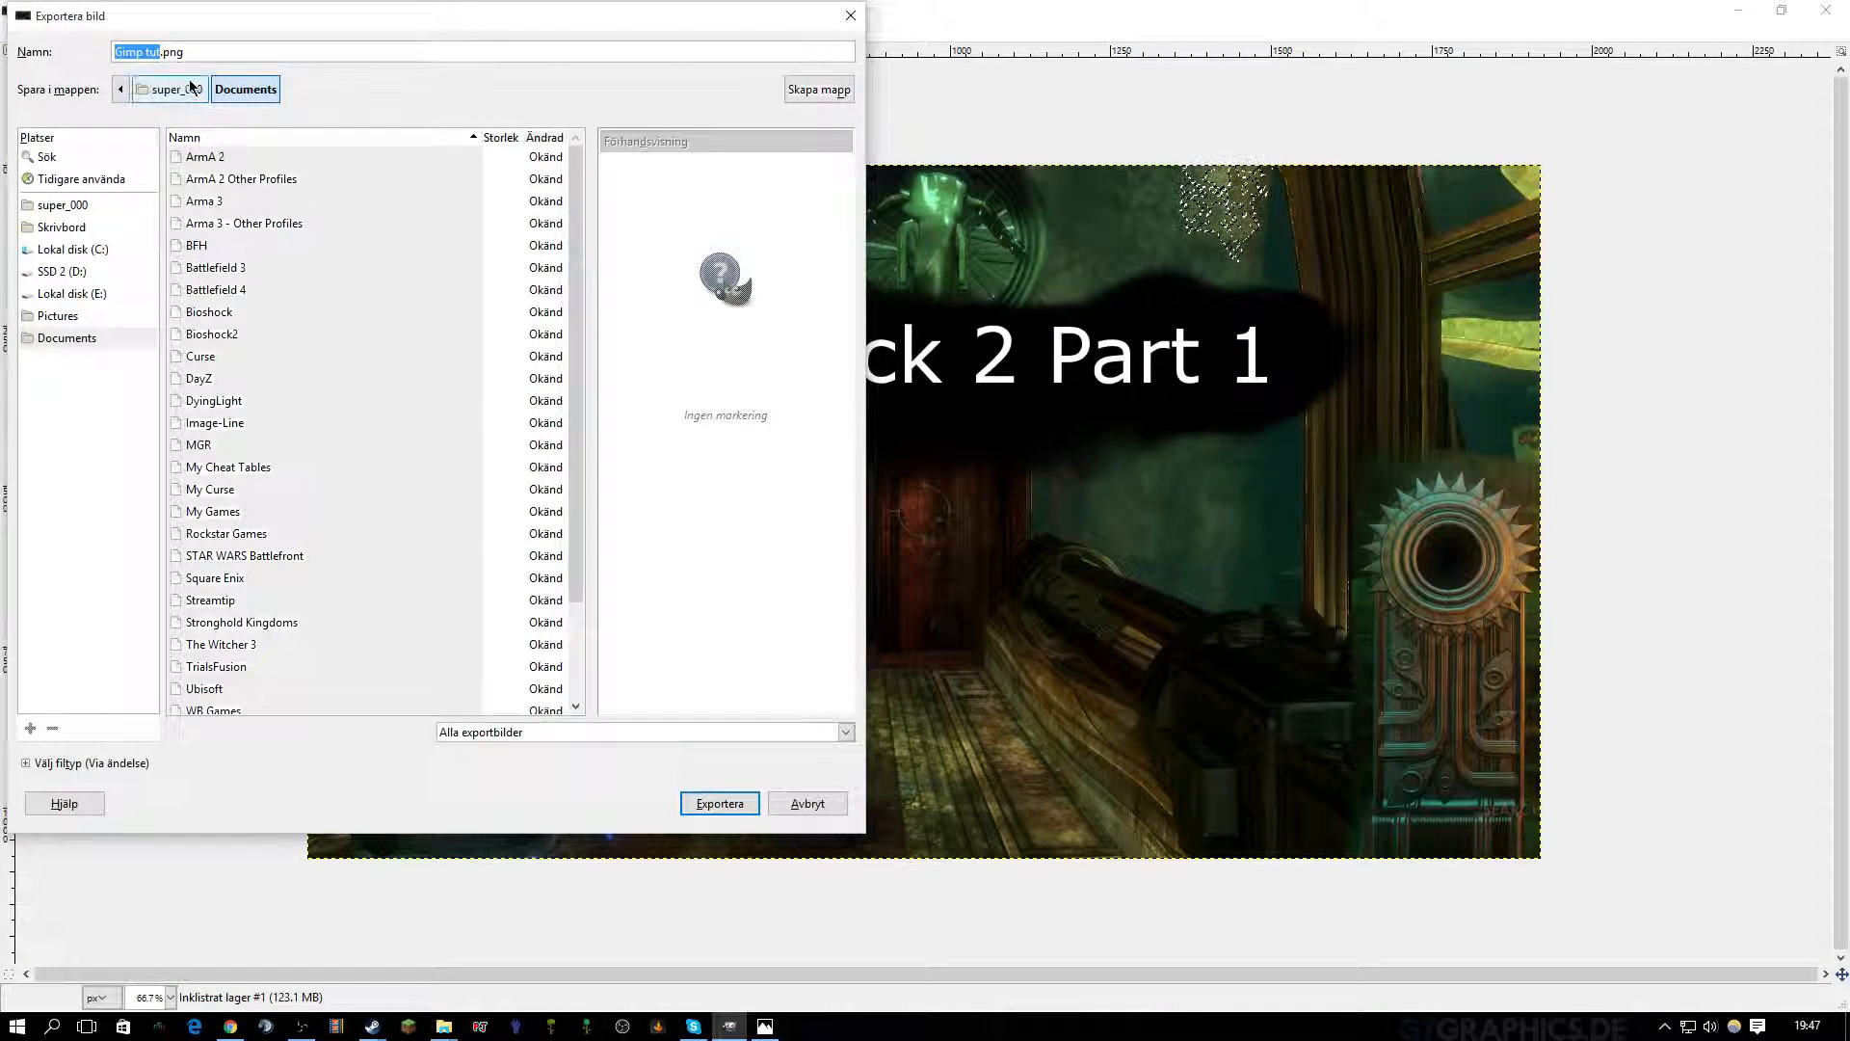
scroll(221, 506, down, 3)
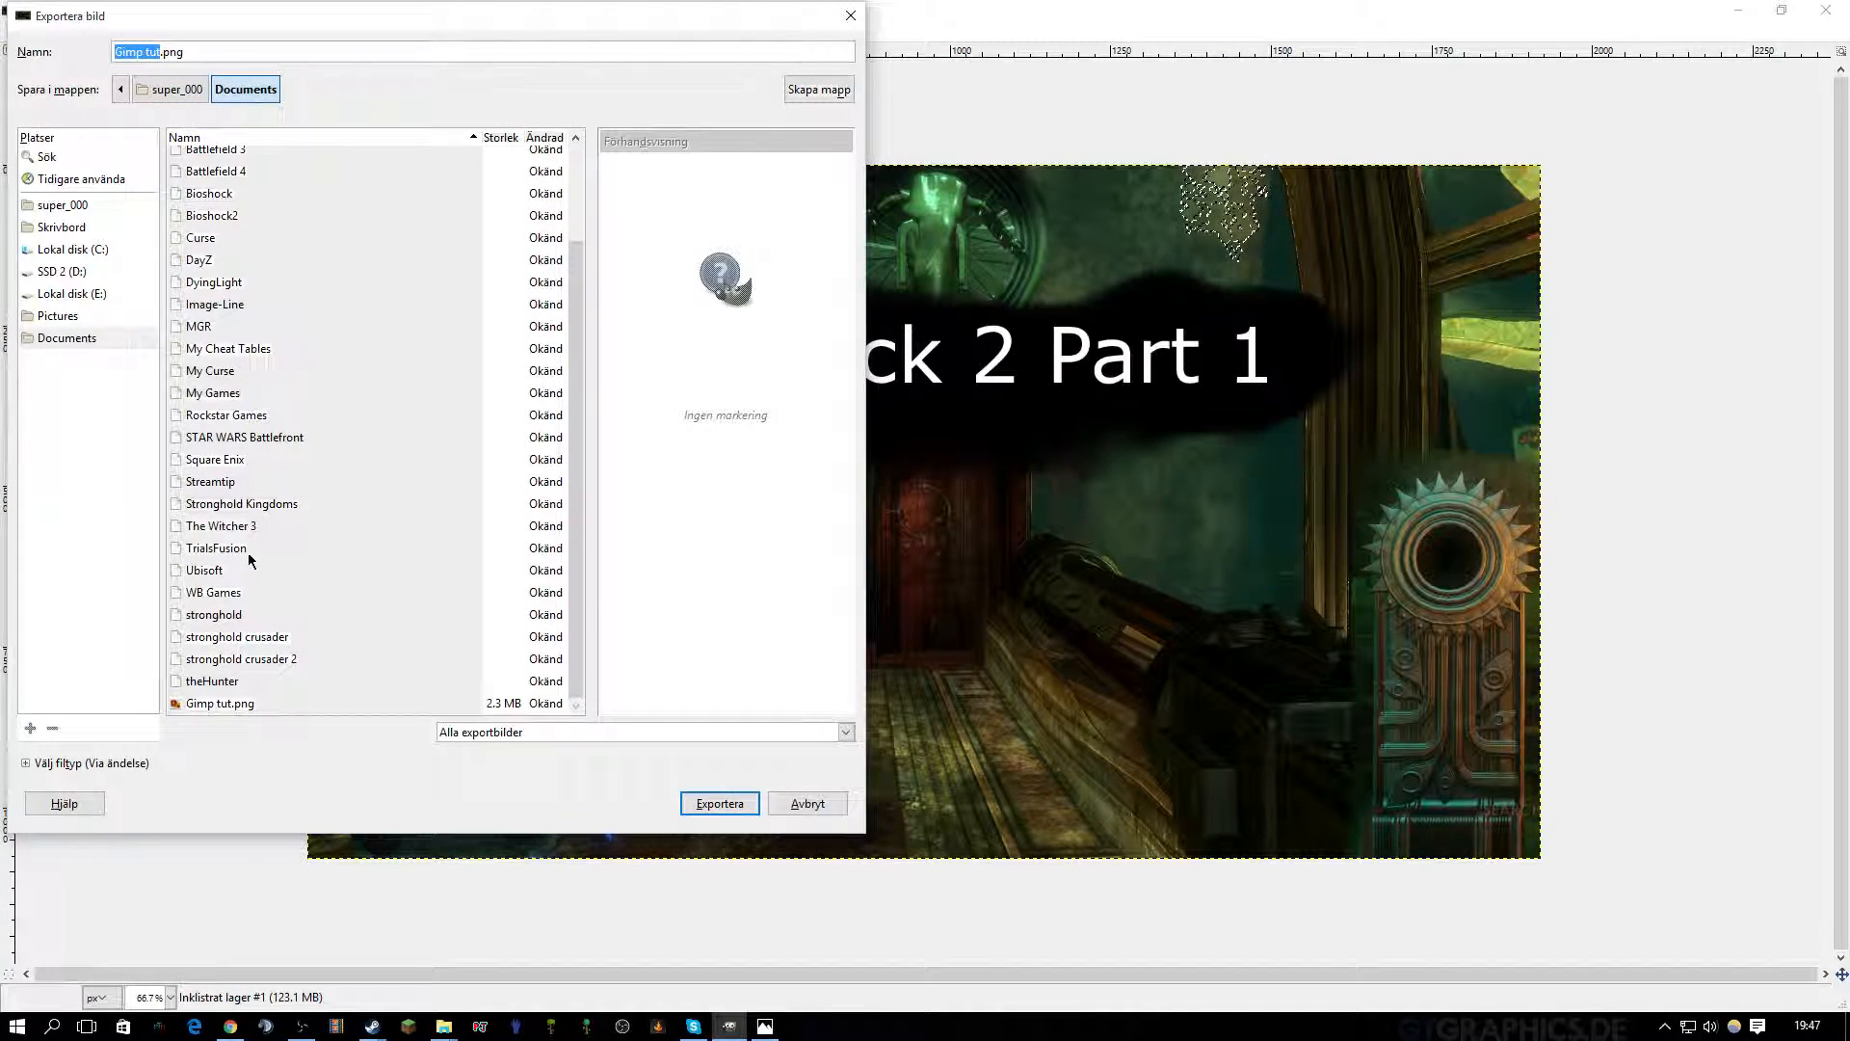
click(220, 704)
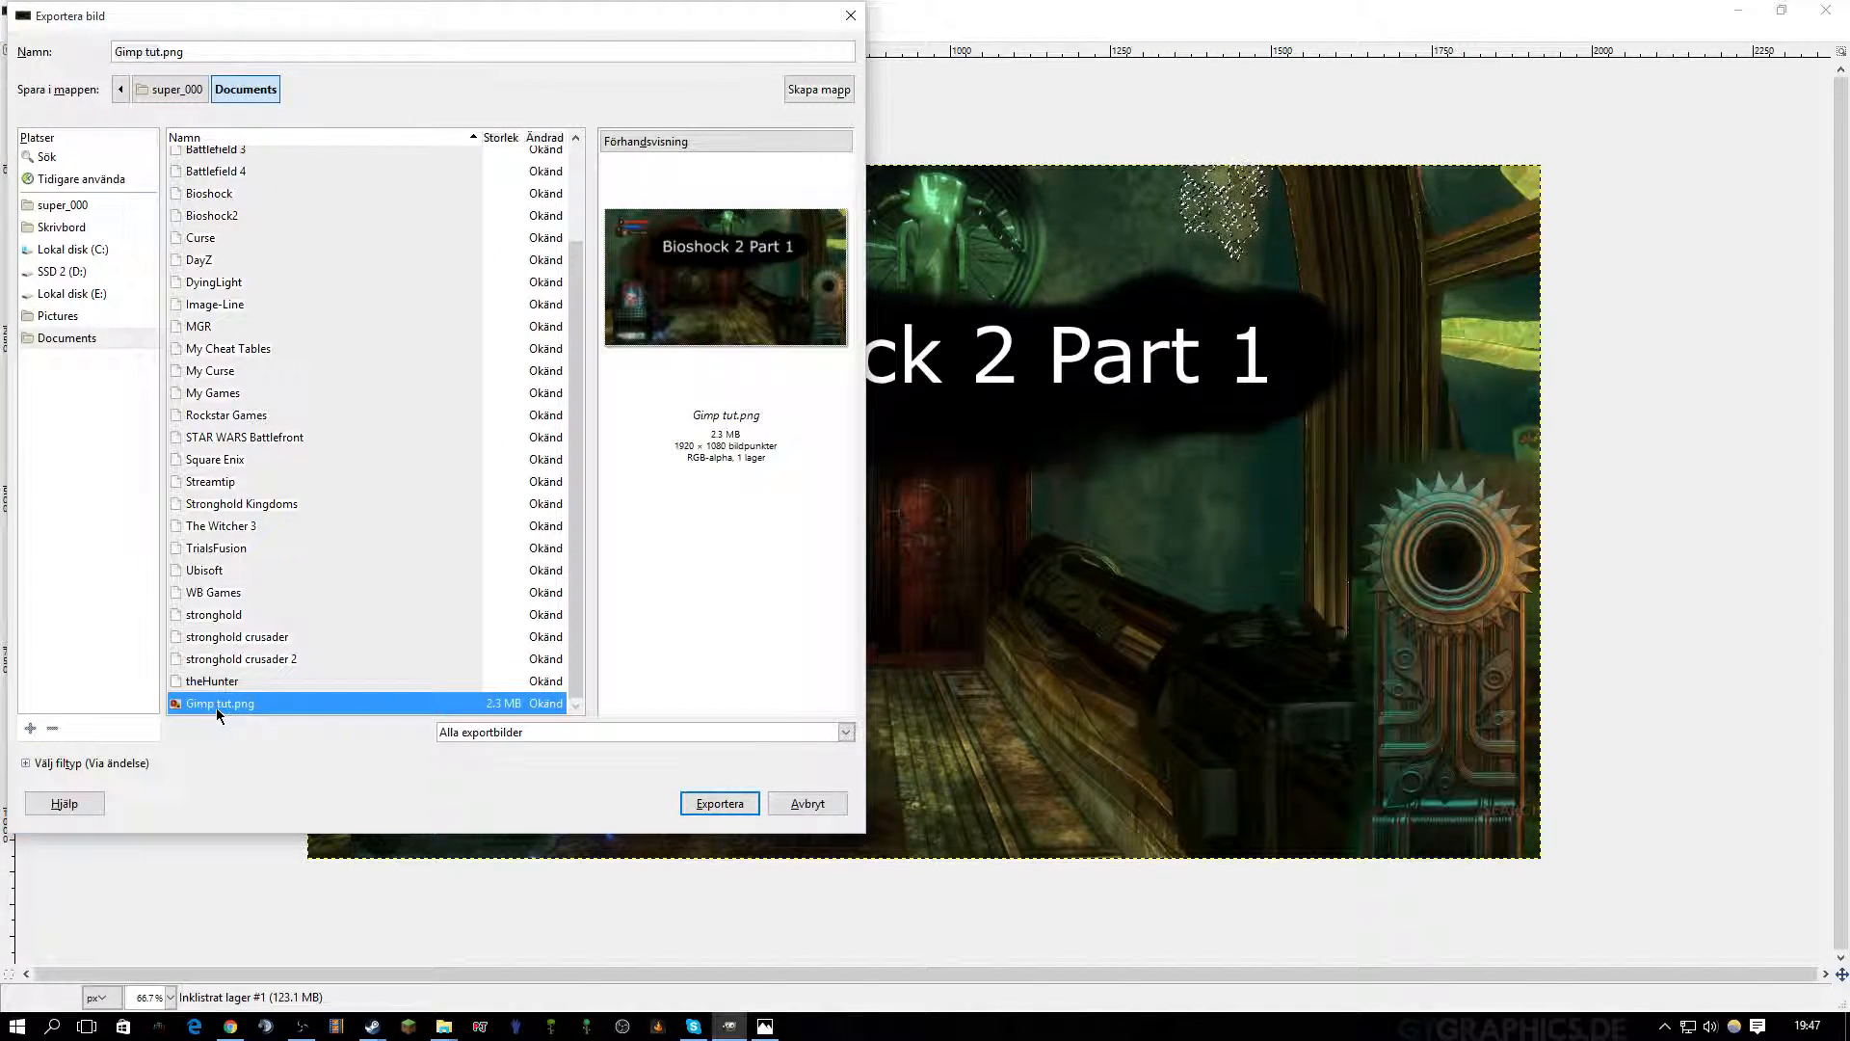
Switch to File Explorer, go to the Dokument folder and open the exported Gimp tut.png in the Foton viewer.
right_click(216, 709)
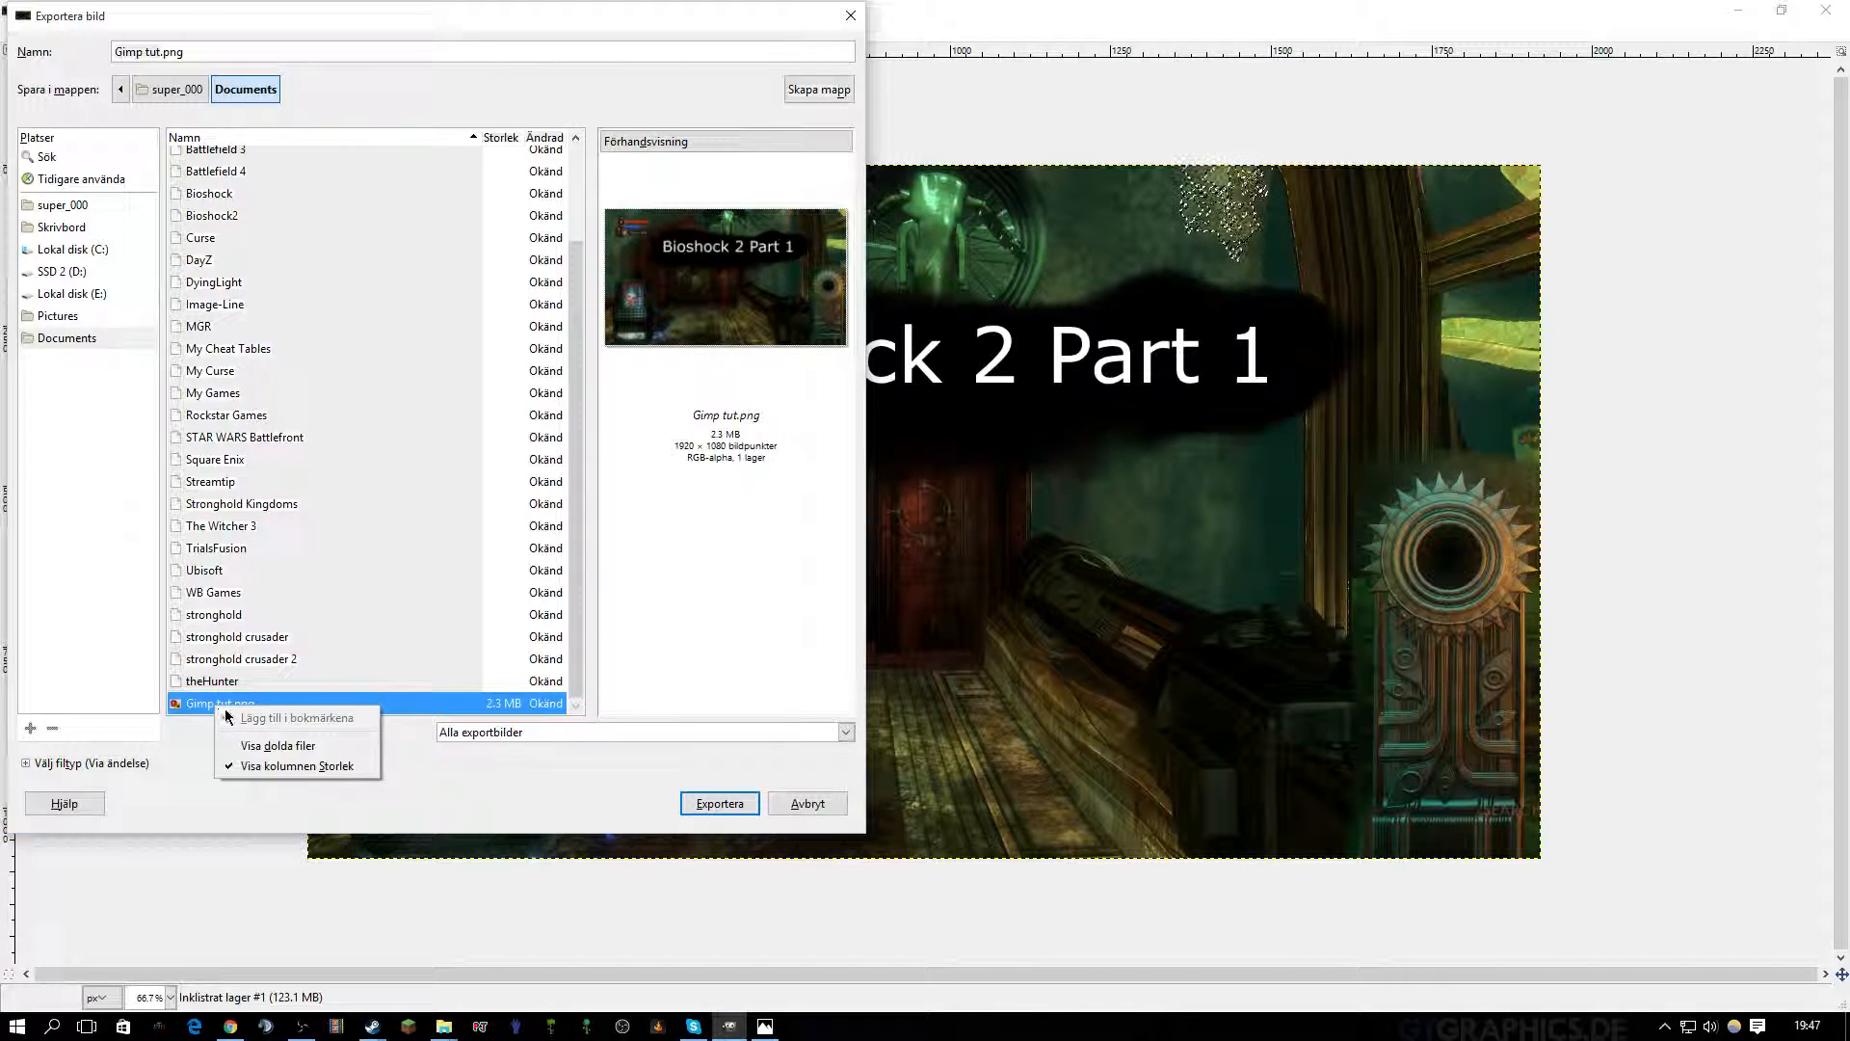
click(166, 785)
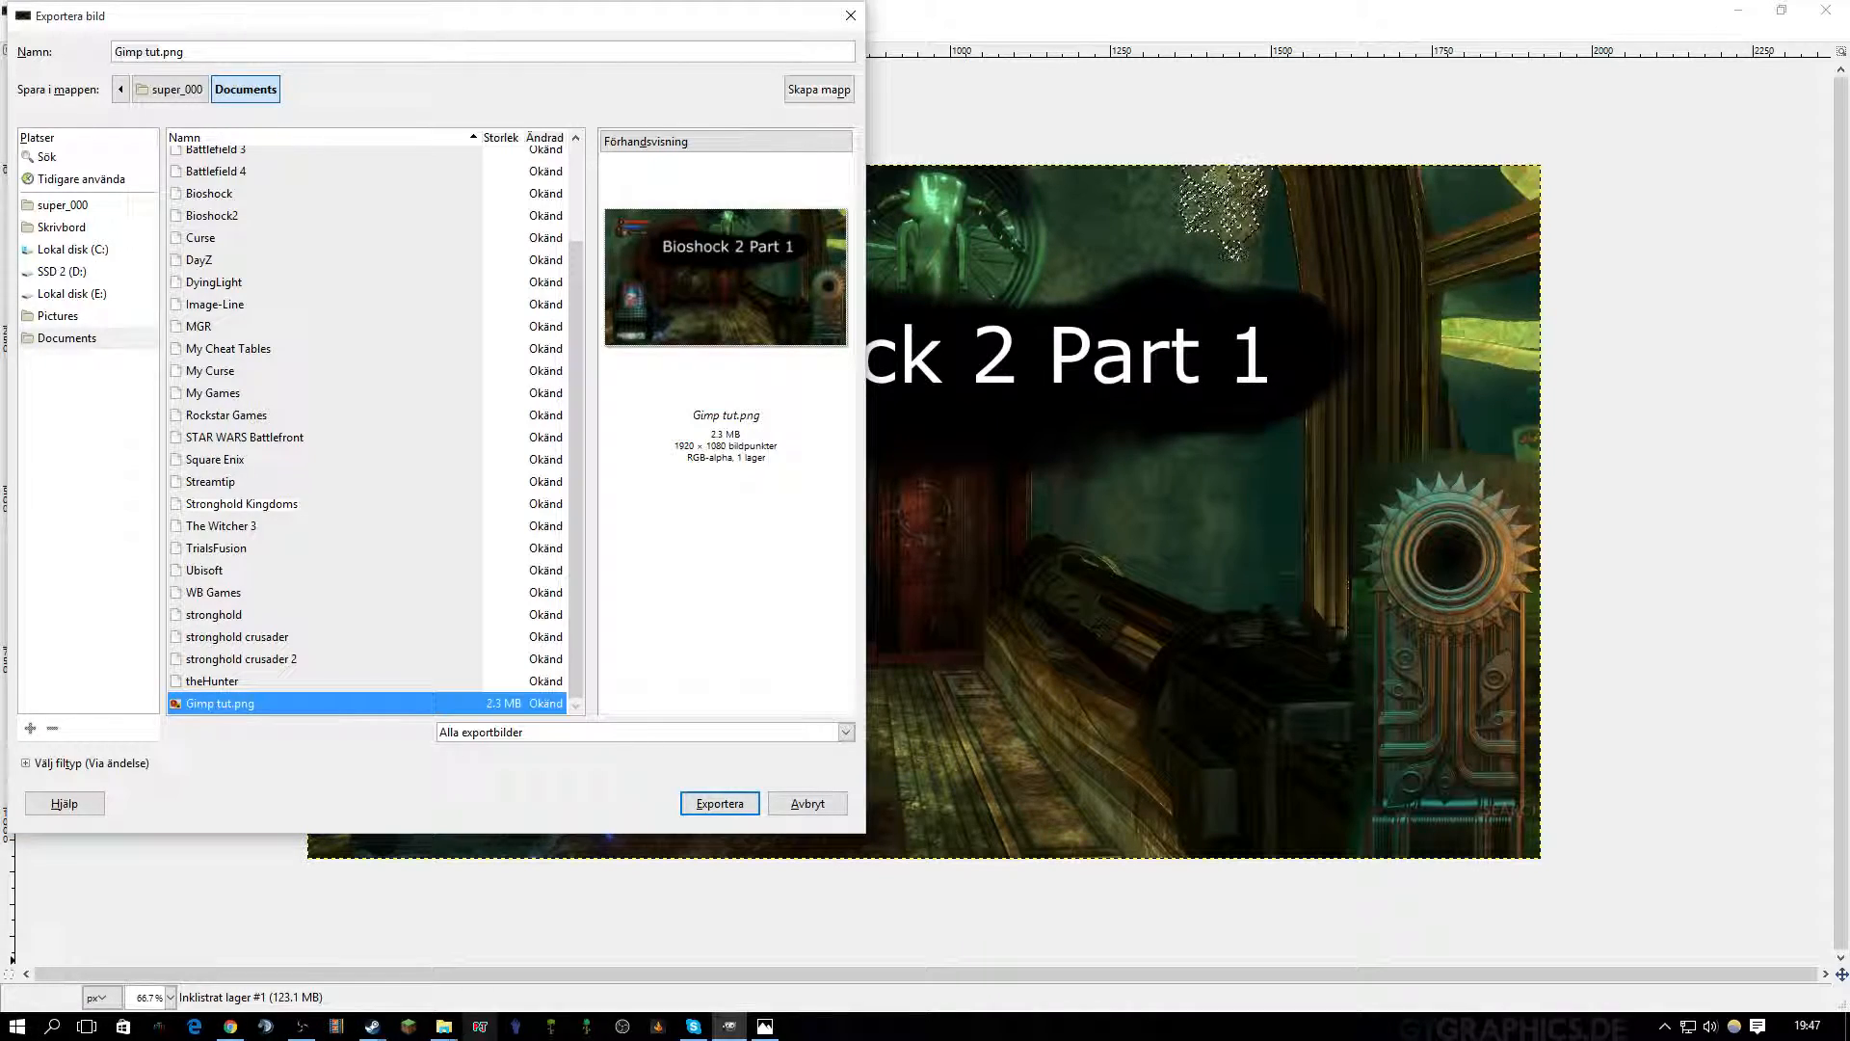
right_click(443, 1025)
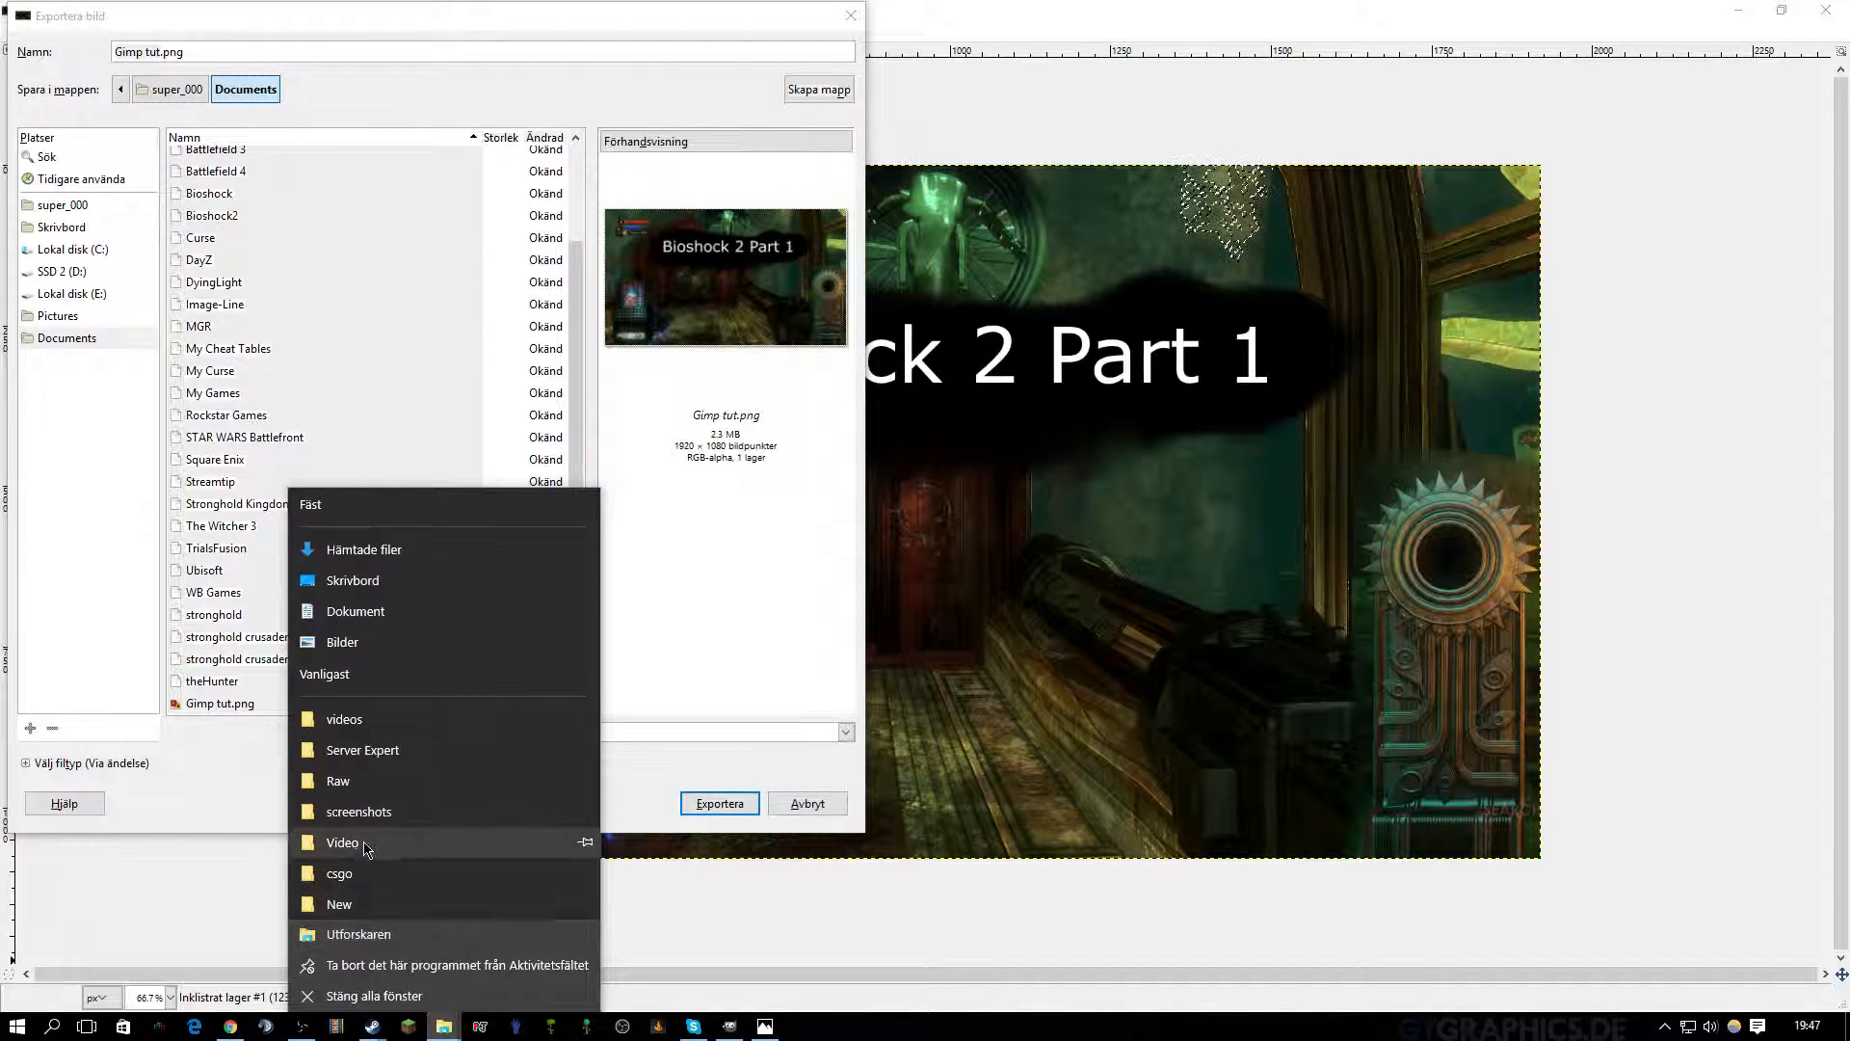
click(781, 558)
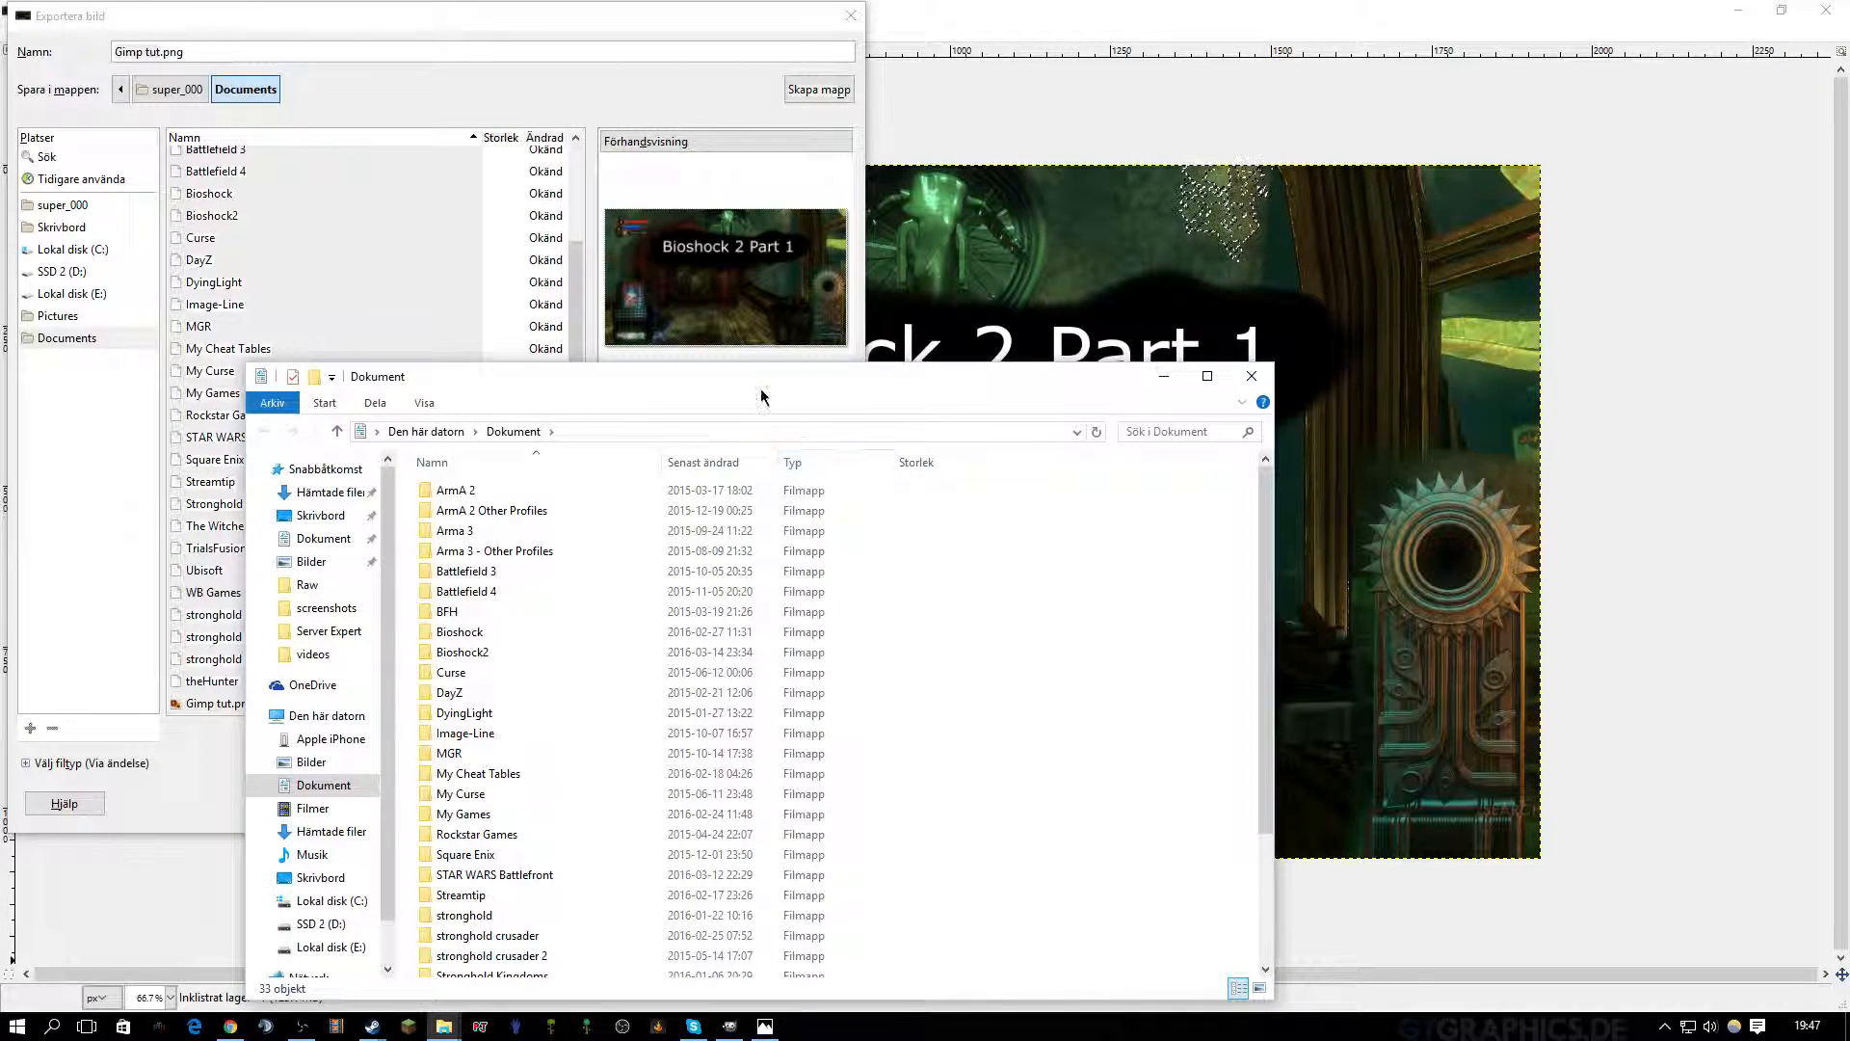
drag(761, 385, 766, 186)
scroll(674, 482, down, 3)
double_click(477, 747)
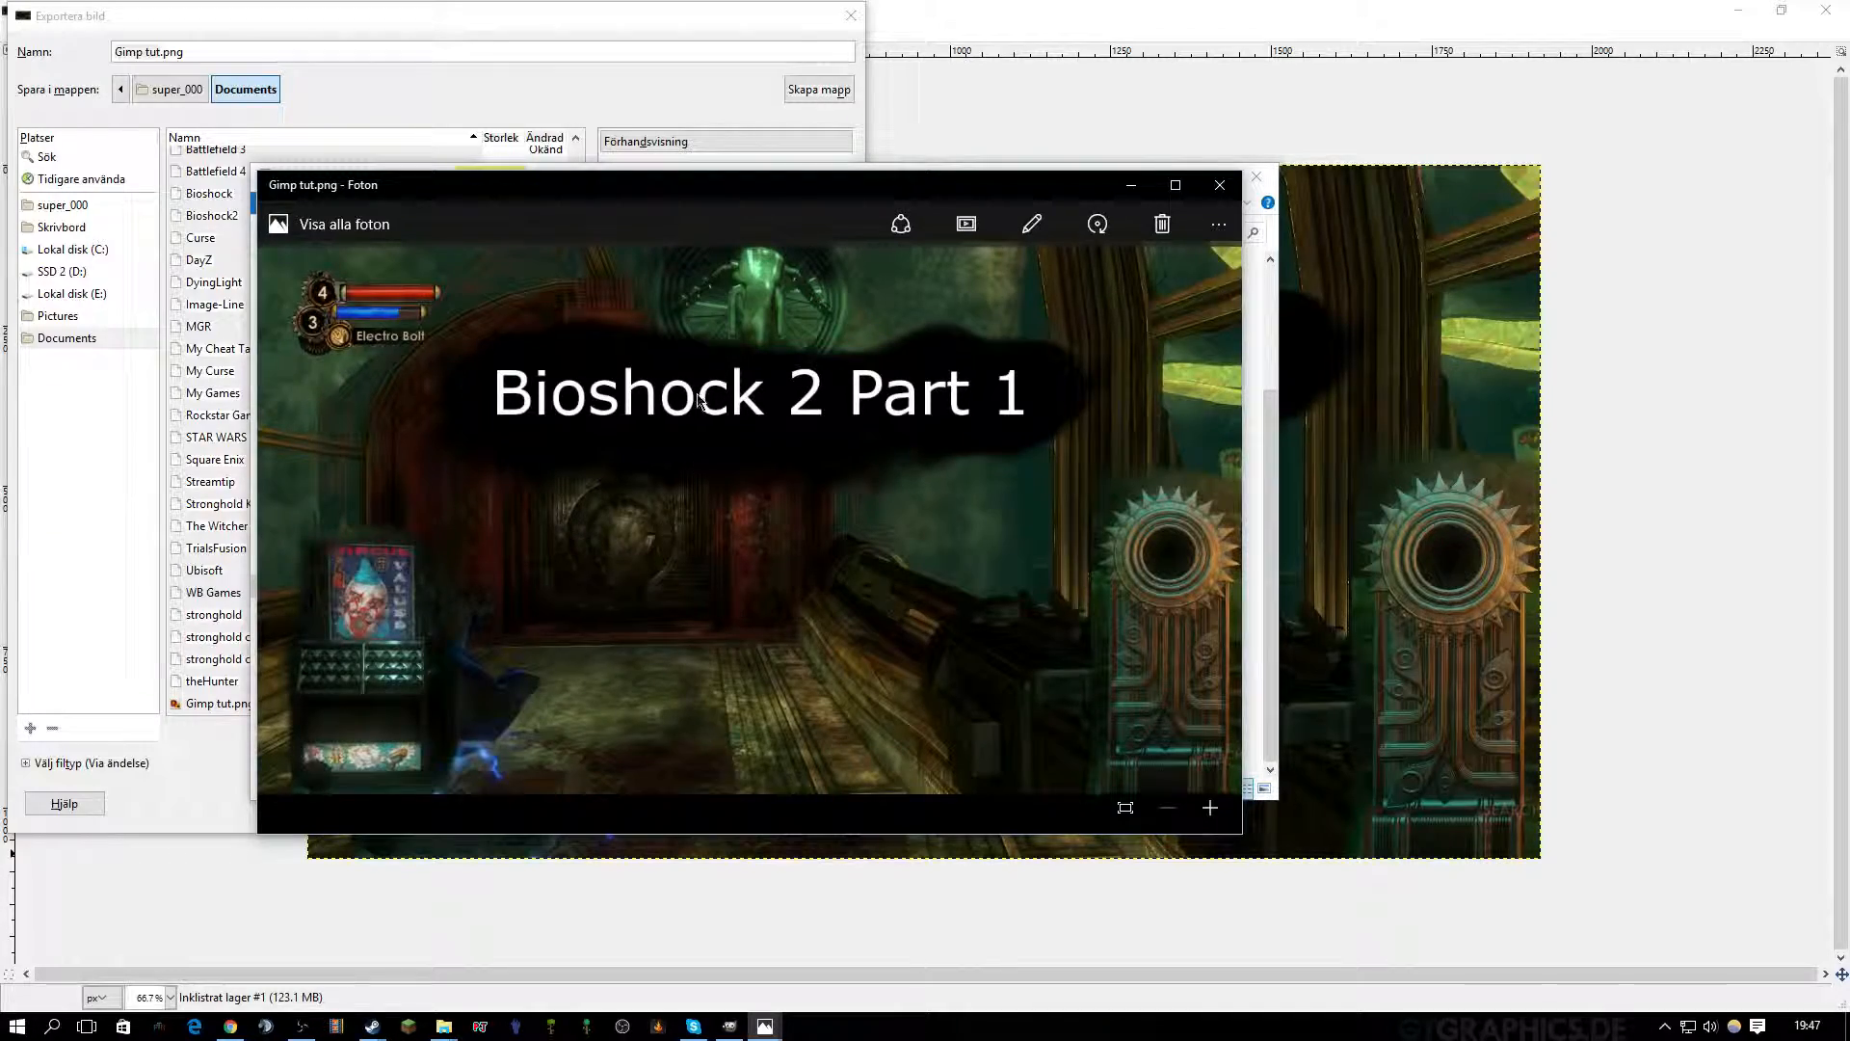
Examine Gimp tut.png in the maximized Foton window and restore the window to its smaller size.
drag(917, 181, 1028, 124)
click(1286, 128)
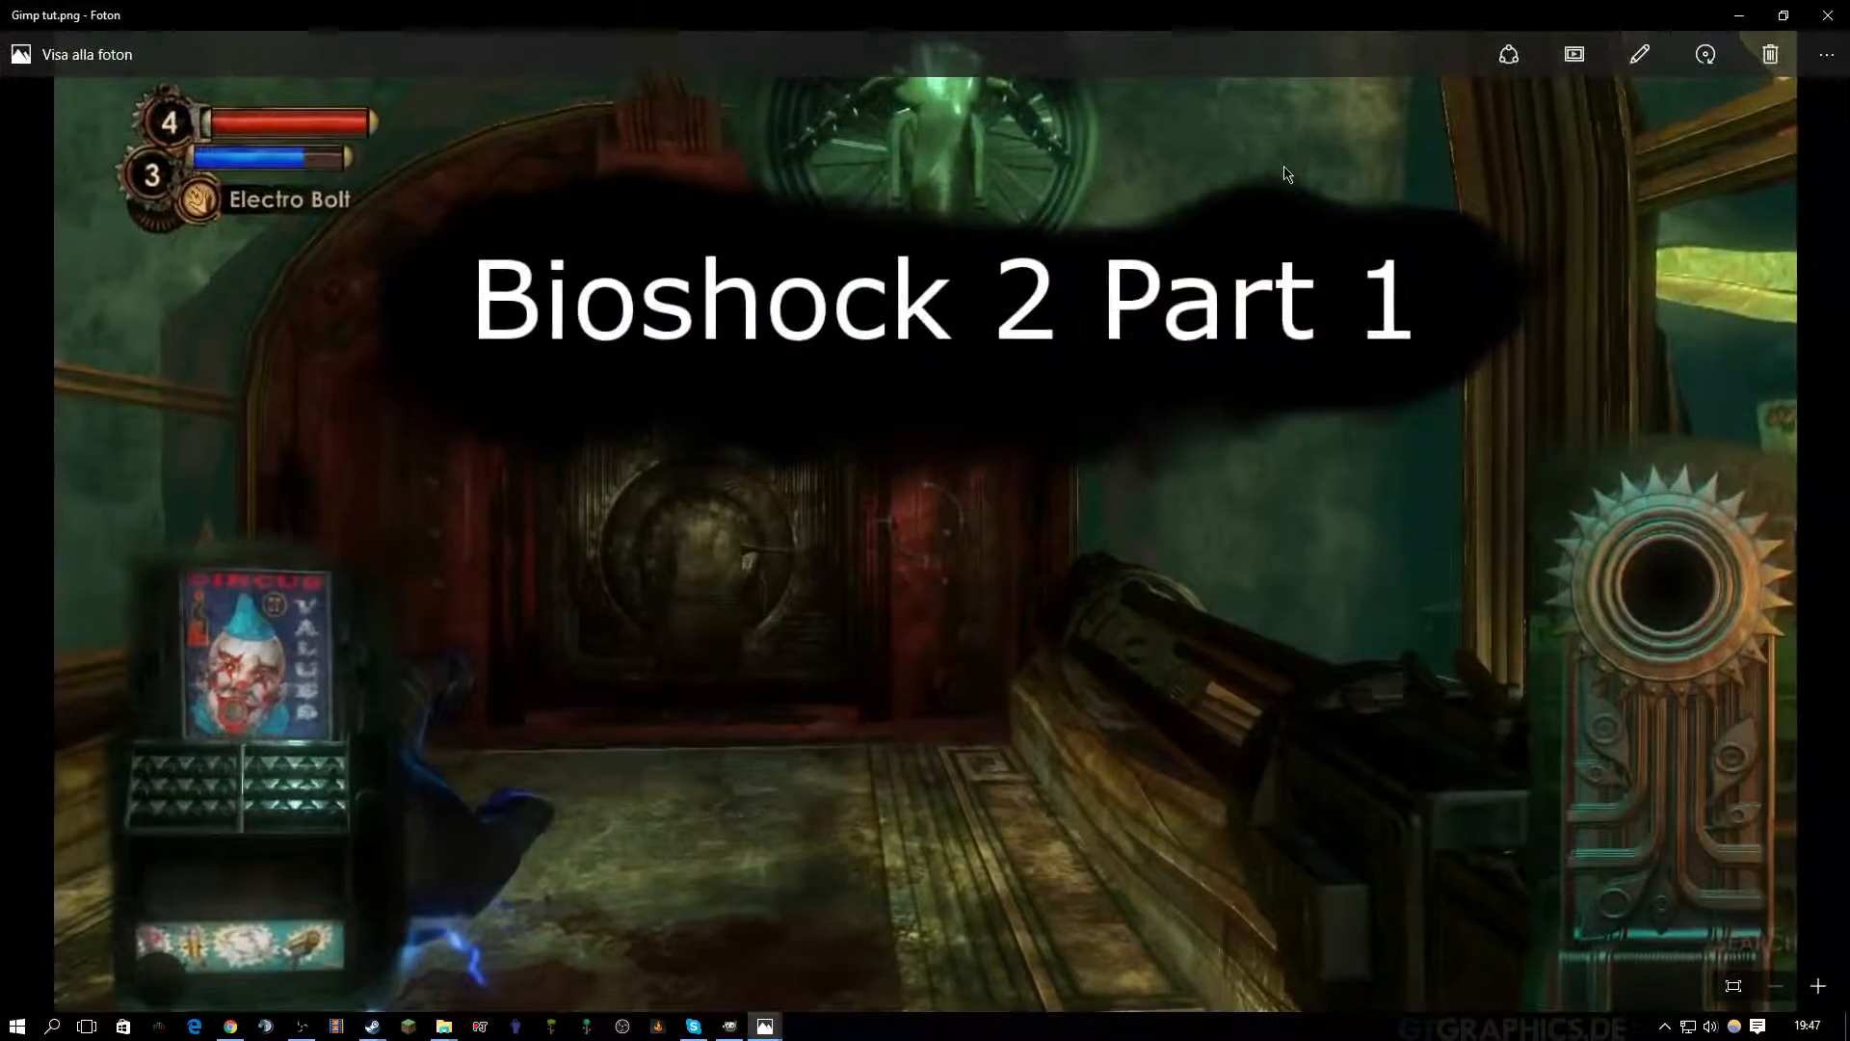
click(1784, 16)
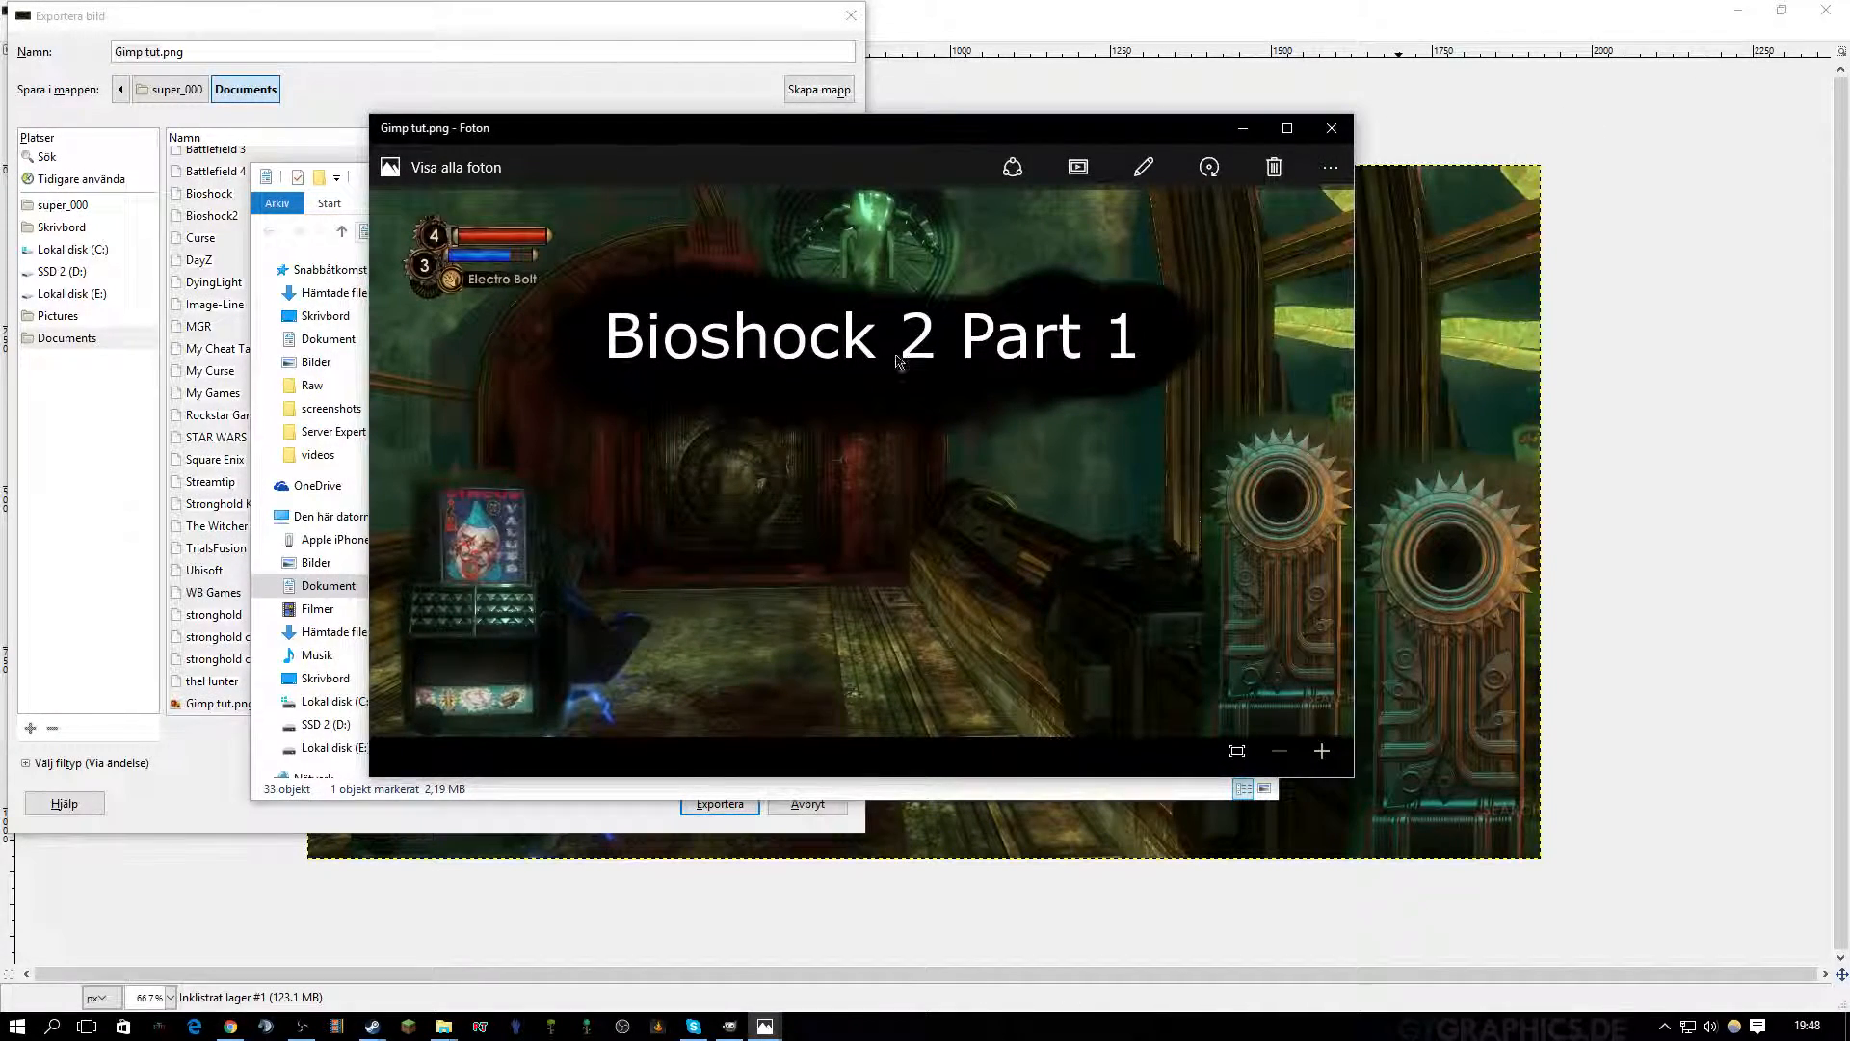